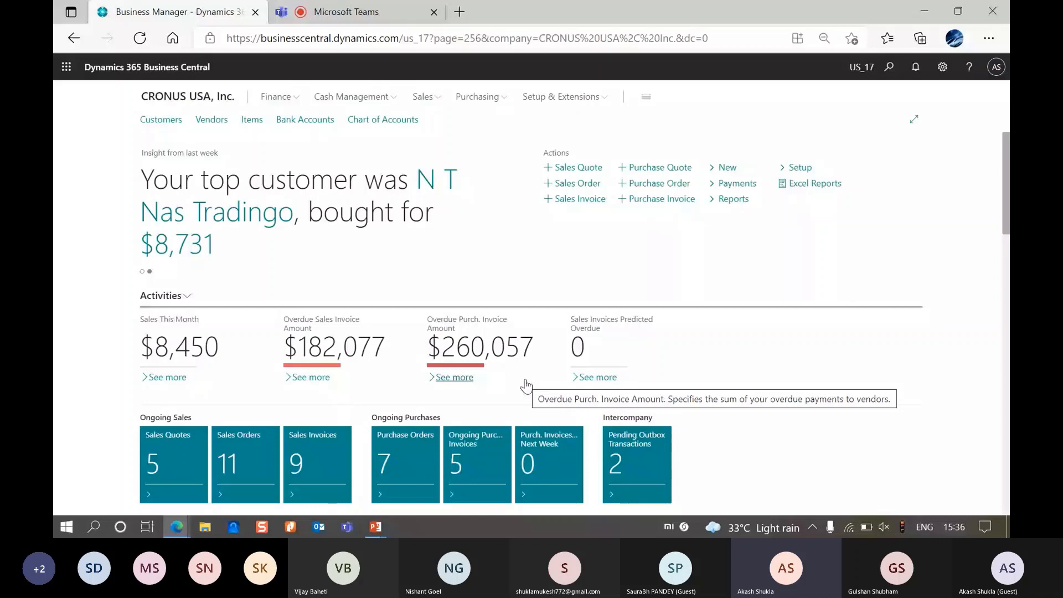
Create a new purchase order for vendor UNTAS GIDA SANAYI VE TICARET A.S. and fill in the vendor invoice number.
scroll(708, 271, down, 1)
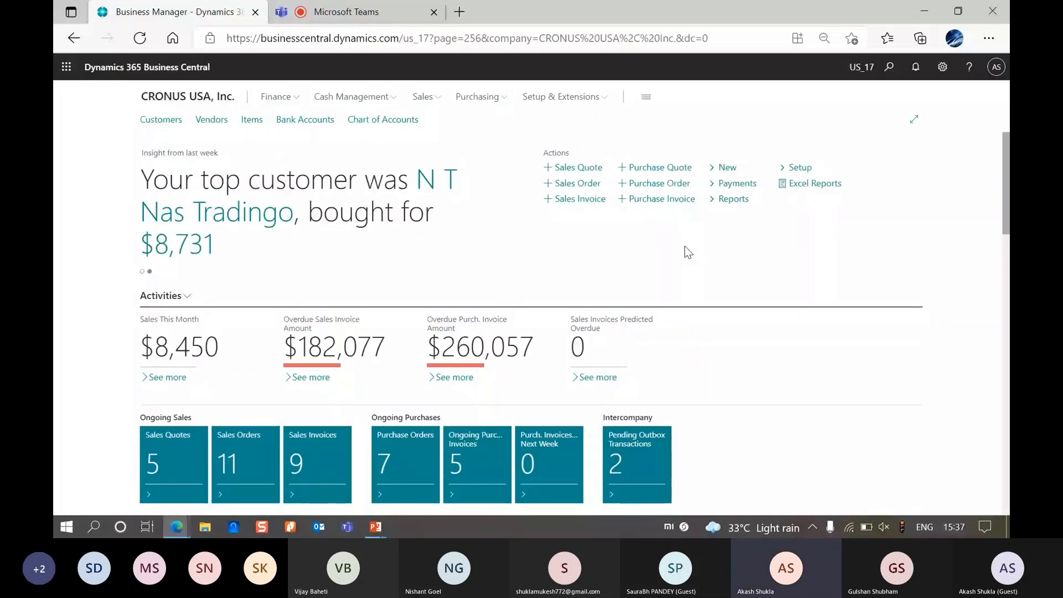
click(659, 184)
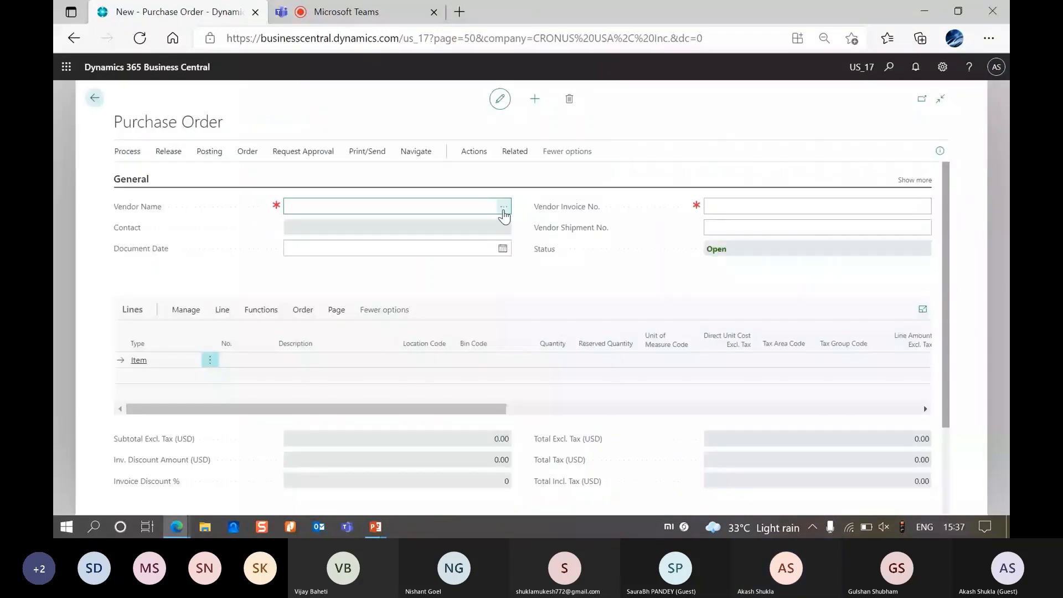
click(503, 209)
double_click(333, 338)
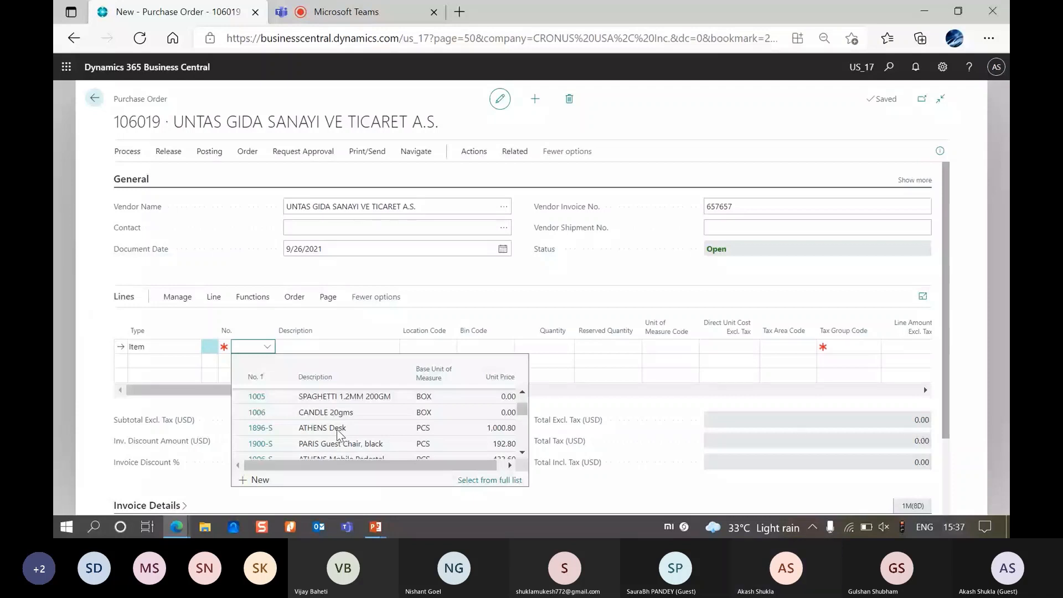
Add item 1005 SPAGHETTI 1.2MM 200GM to the order lines with location EAST and quantity 100.
click(334, 397)
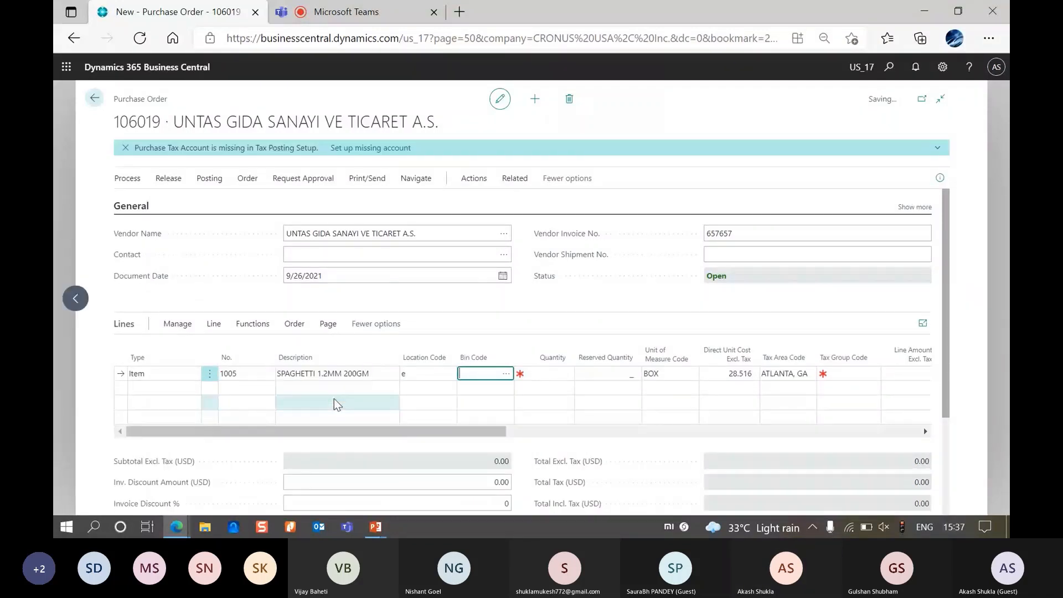
key(Tab)
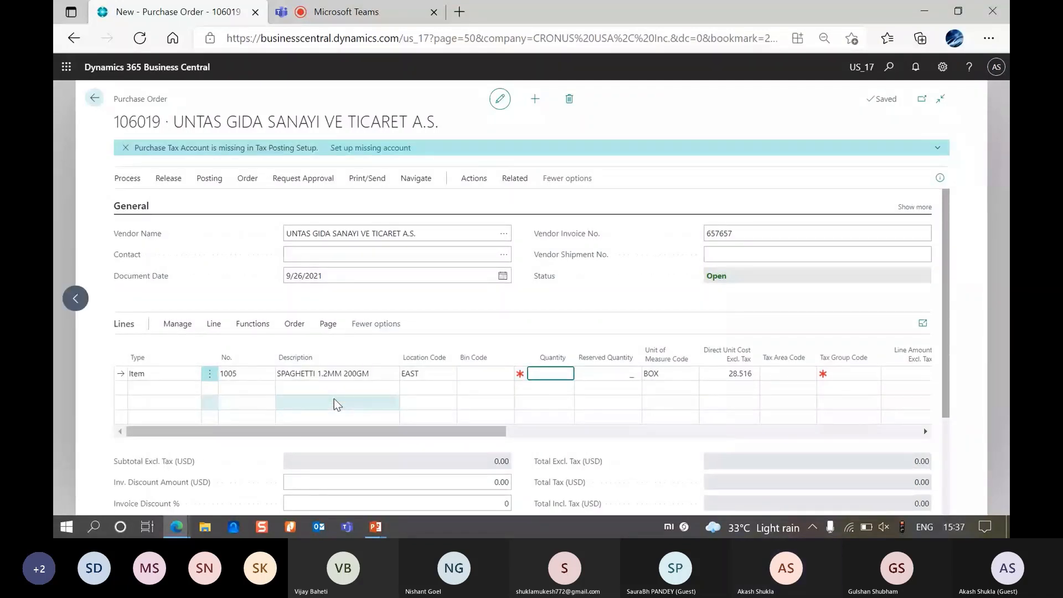
text(100)
key(Tab)
key(Tab)
scroll(443, 385, down, 1)
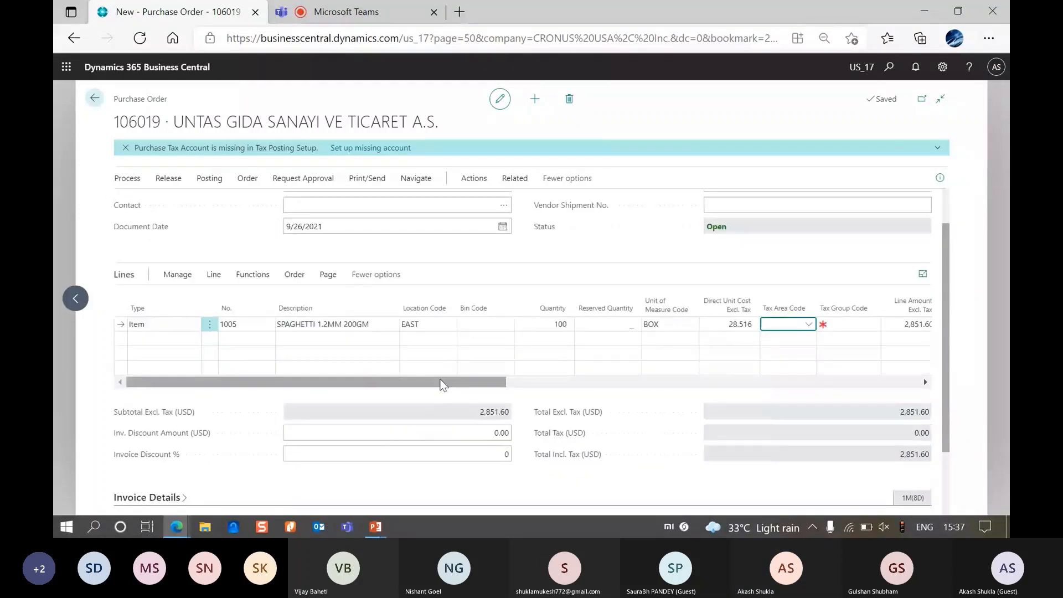
scroll(318, 363, up, 1)
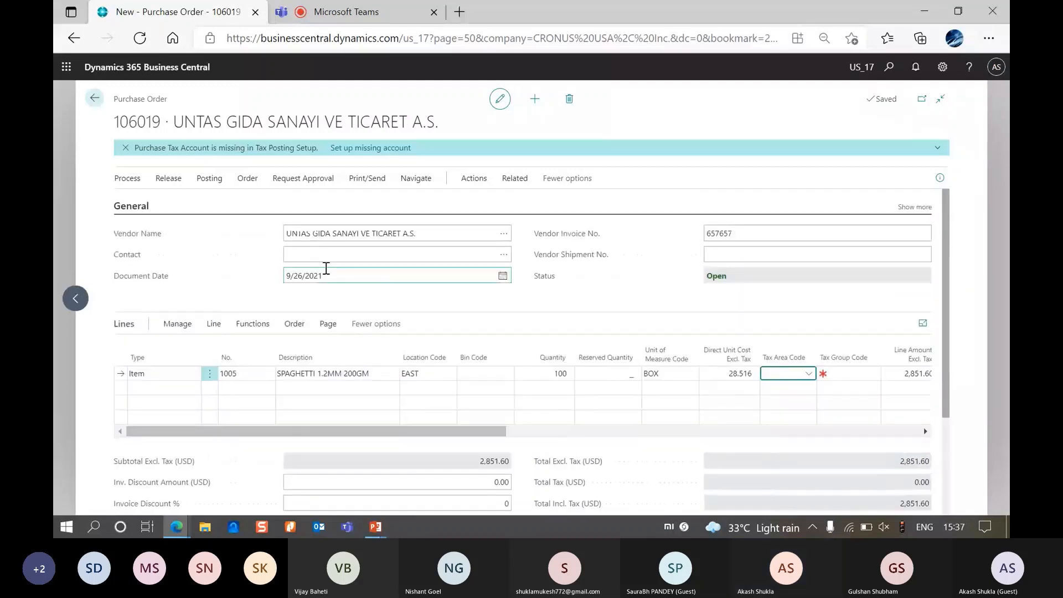
Change the purchase order's vendor to Wide World Importers and confirm the change.
click(503, 234)
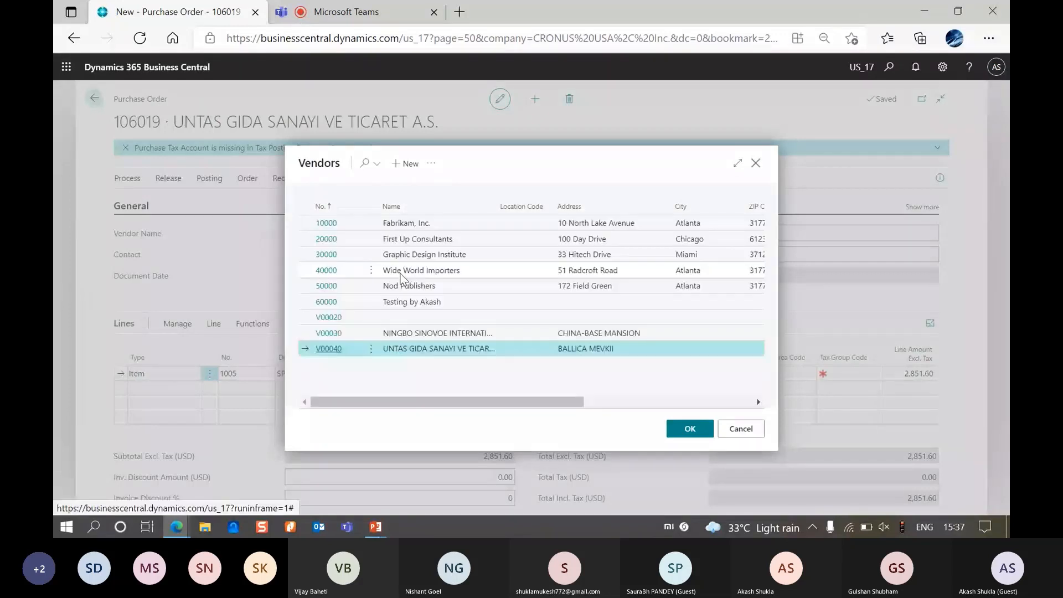
click(399, 274)
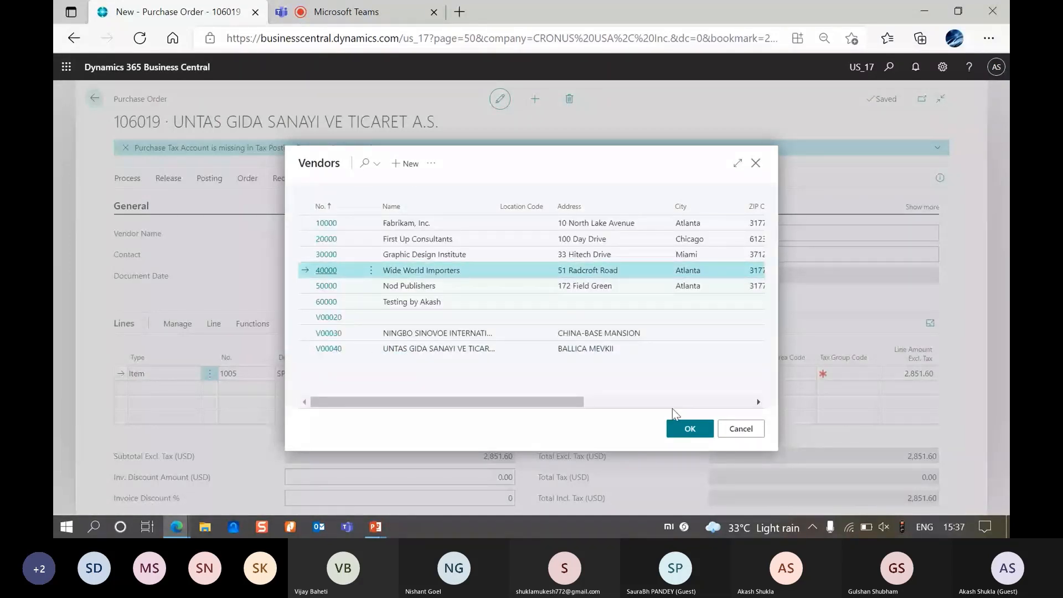
click(688, 428)
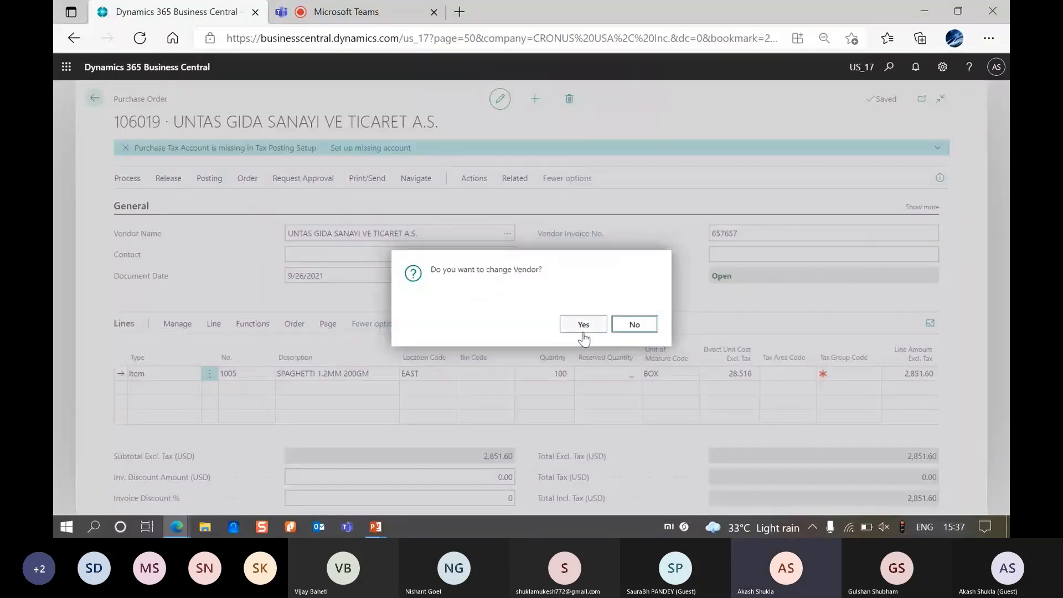
click(581, 337)
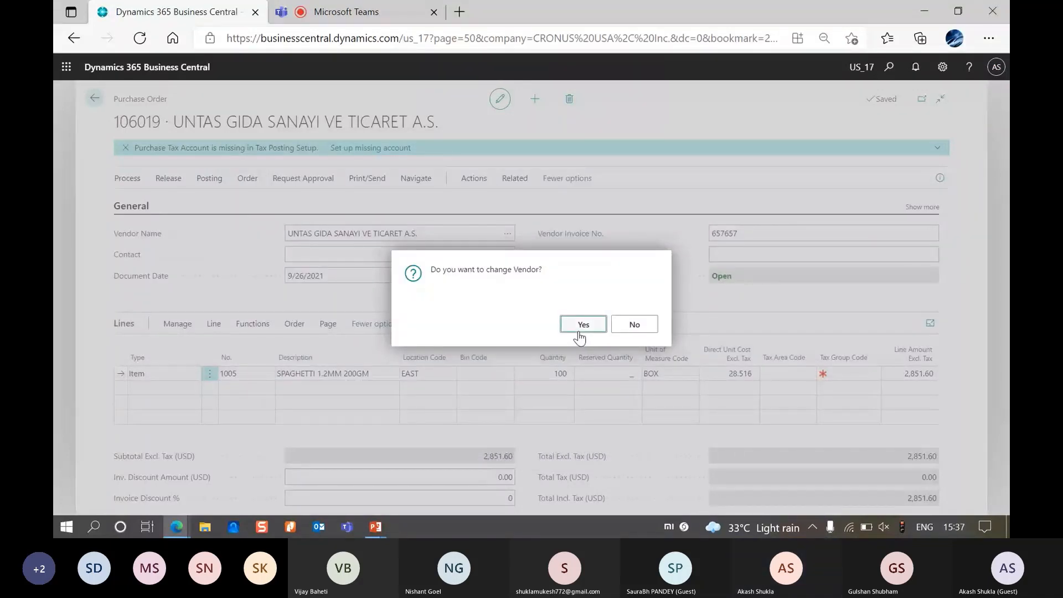
click(582, 326)
click(579, 332)
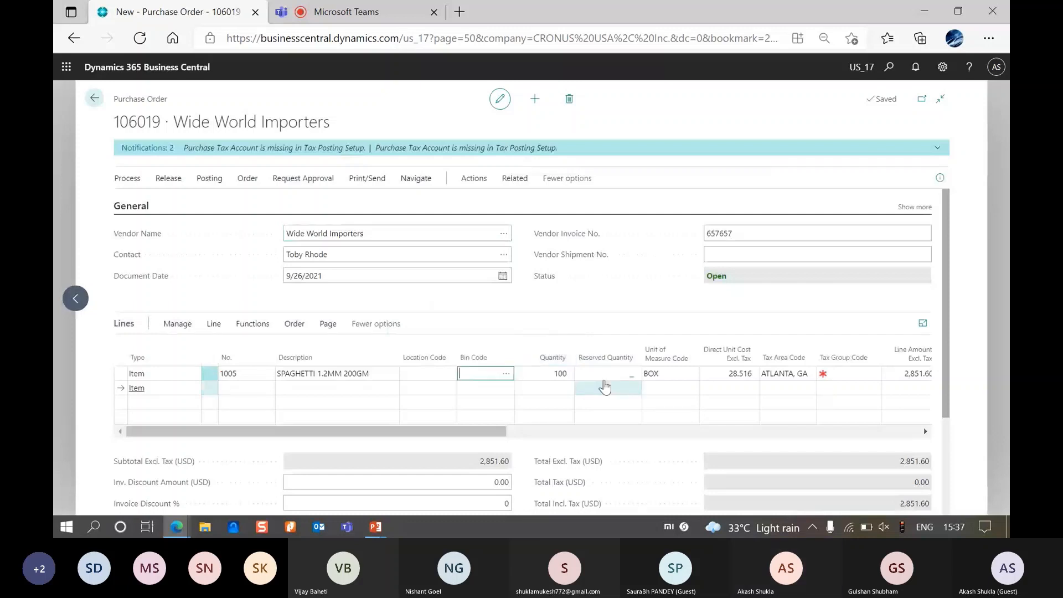
Set the location code of the item 1005 line to EAST again.
click(768, 374)
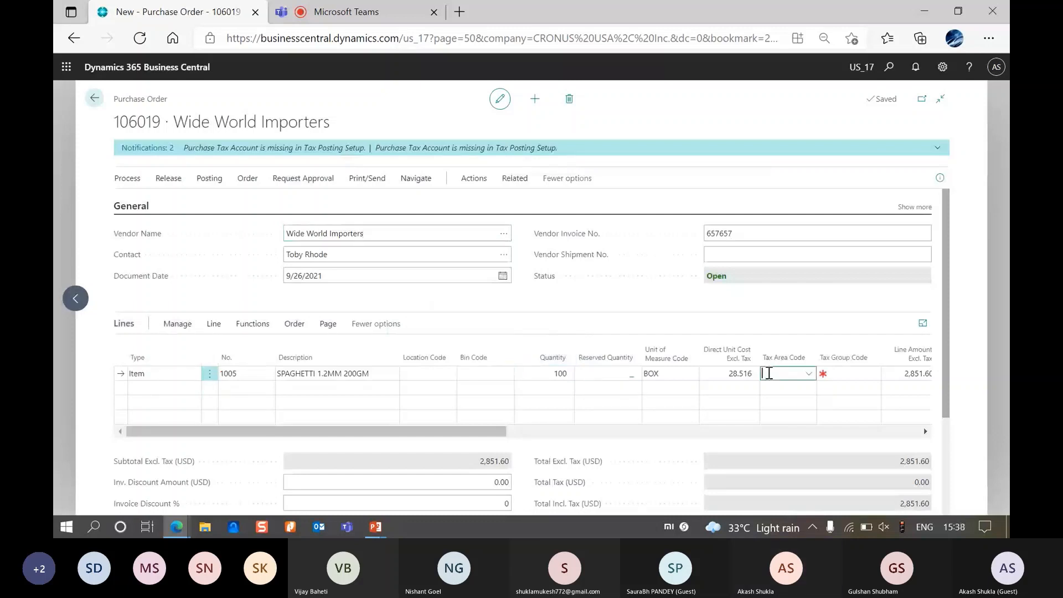
click(444, 374)
text(e)
key(Tab)
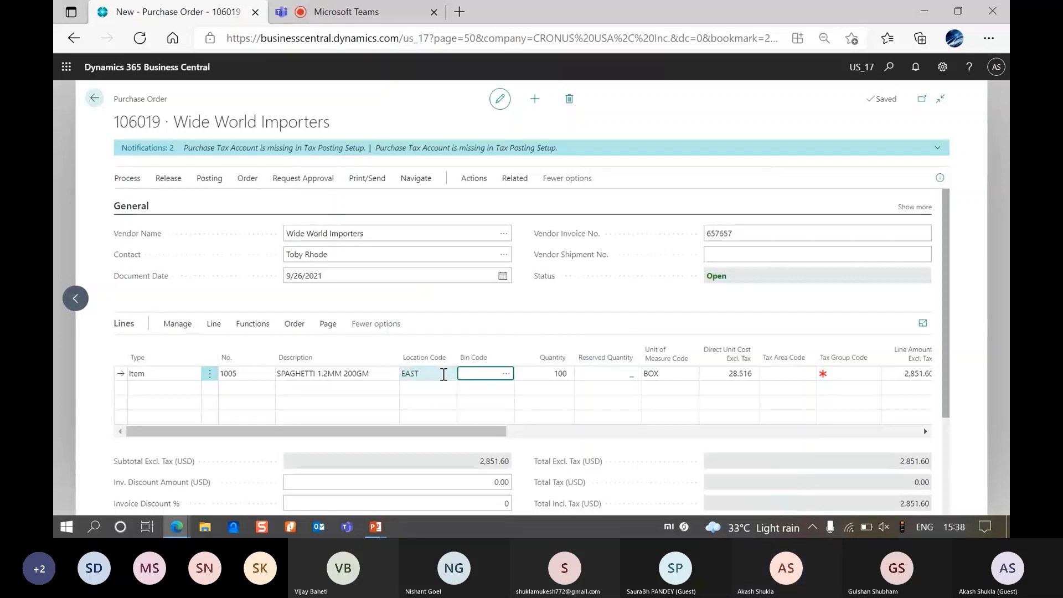
Post the purchase order with the Receive option only.
scroll(415, 393, down, 3)
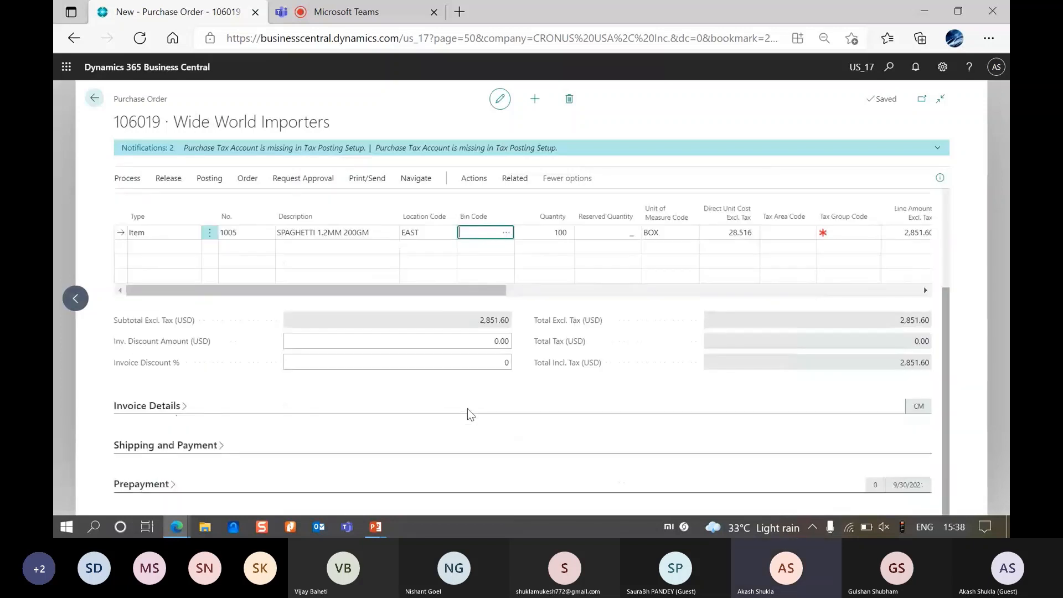
scroll(468, 409, up, 3)
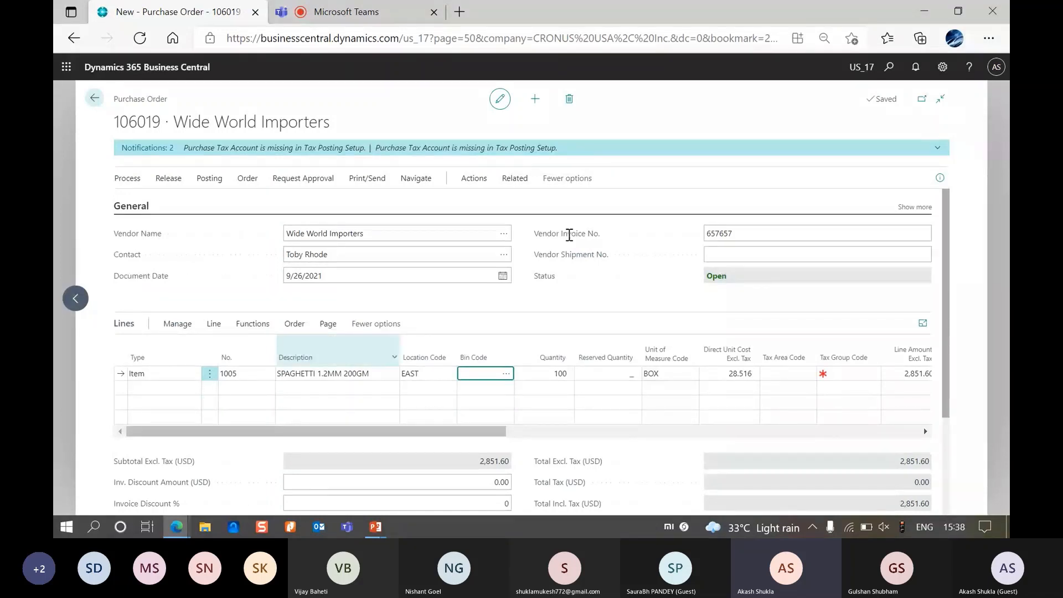
click(213, 181)
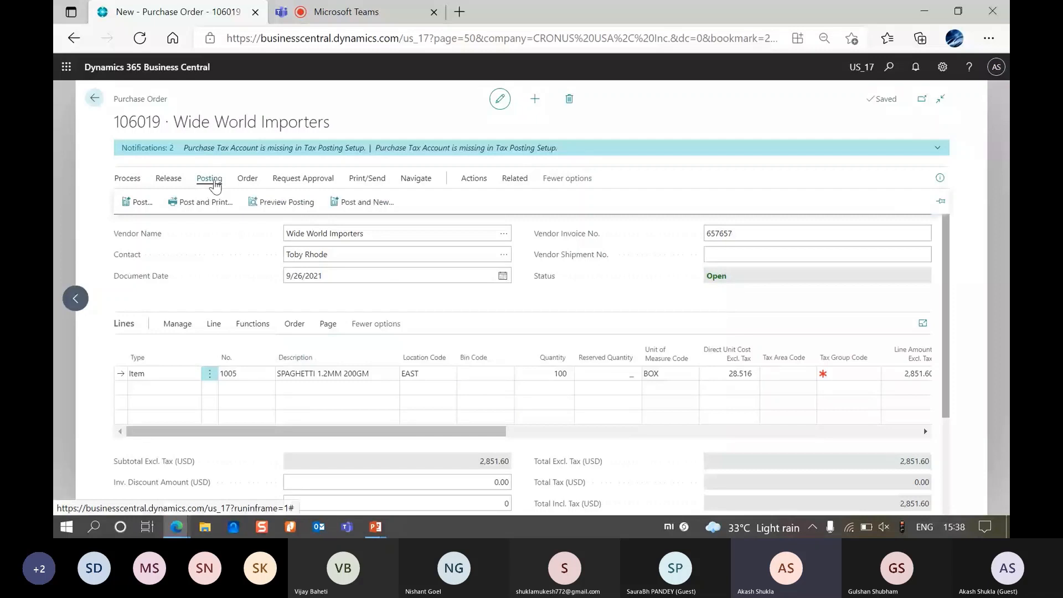
click(145, 203)
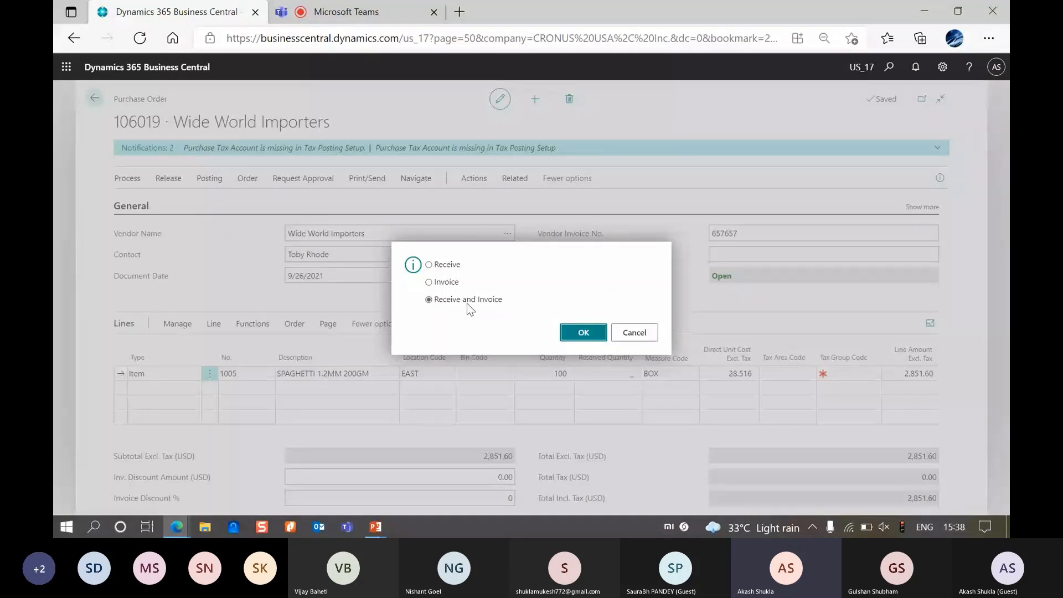
click(446, 265)
click(582, 335)
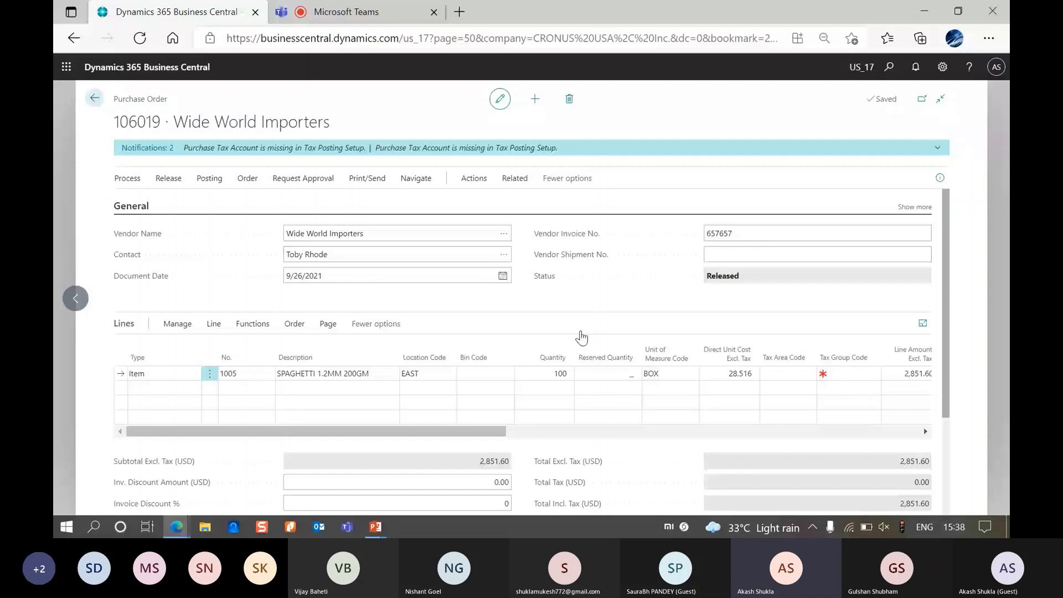
Open the order's posted purchase receipt and find its related entries.
click(513, 180)
click(209, 201)
click(218, 247)
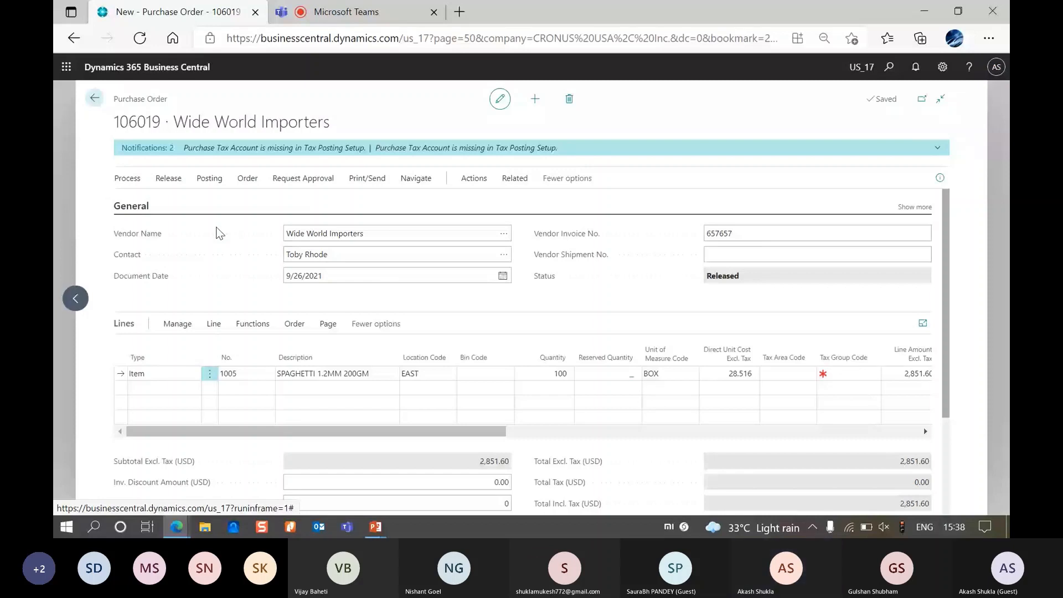
key(ctrl+alt+q)
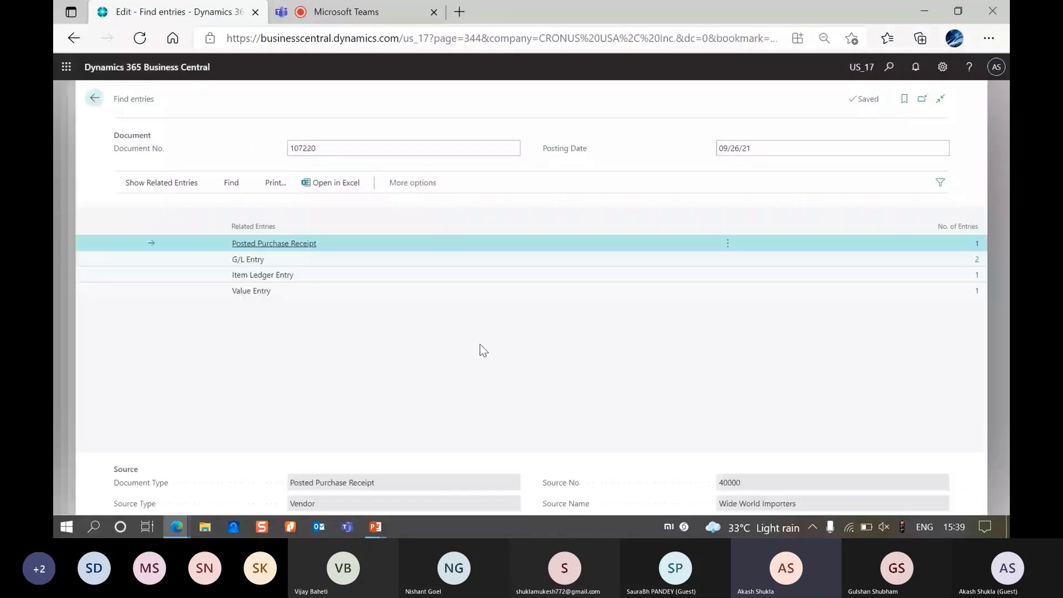
Open the receipt's related G/L entries and sort them in ascending order by entry number.
key(Down)
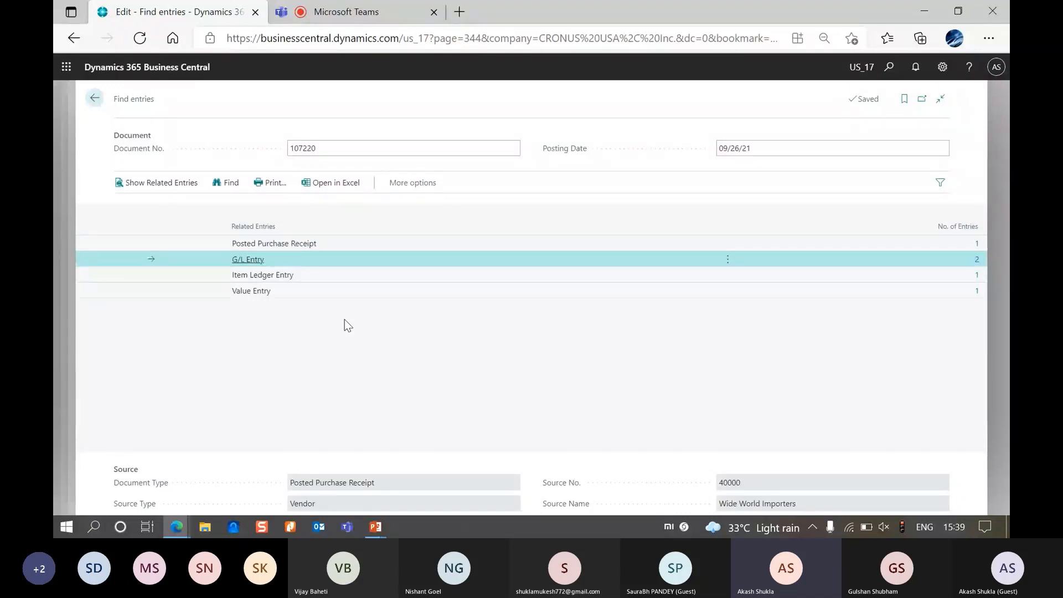
click(978, 262)
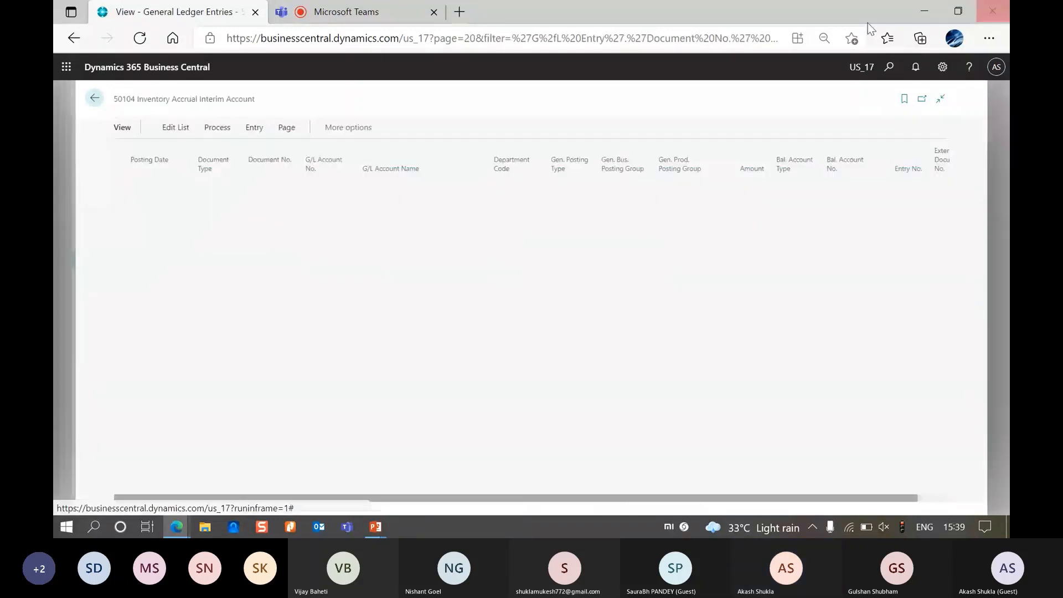
click(910, 169)
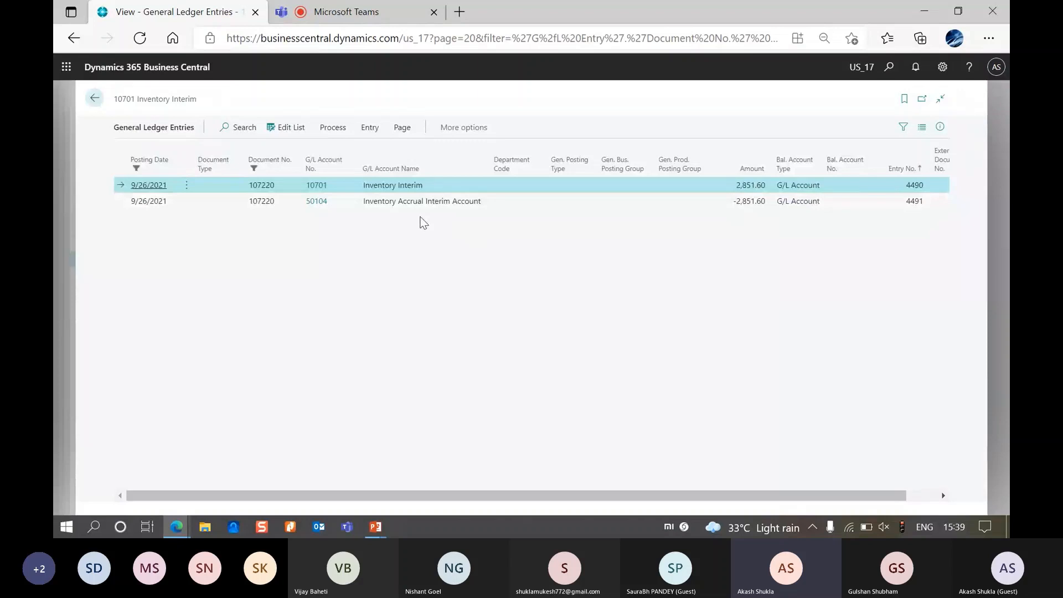
Search for Inventory Setup, review its automatic and expected cost posting settings, and return to the general ledger entries.
click(887, 66)
text(in)
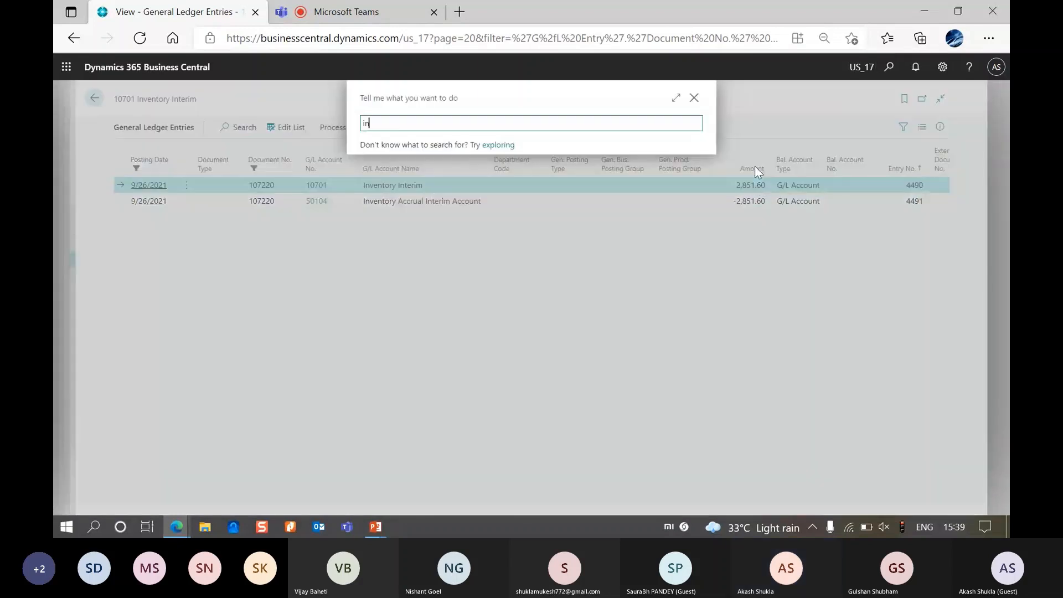
text(ve se)
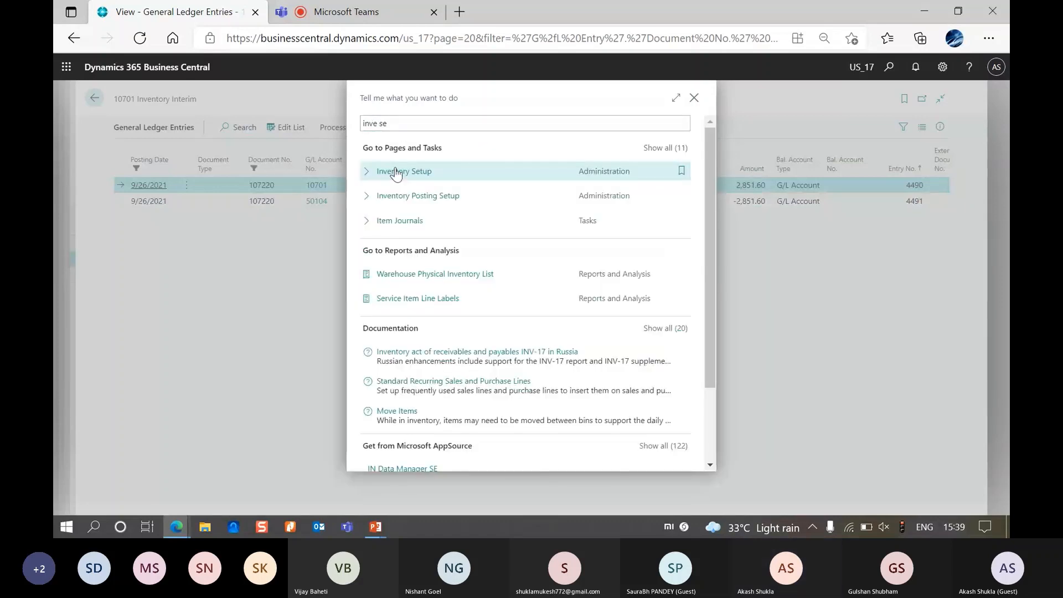
click(395, 173)
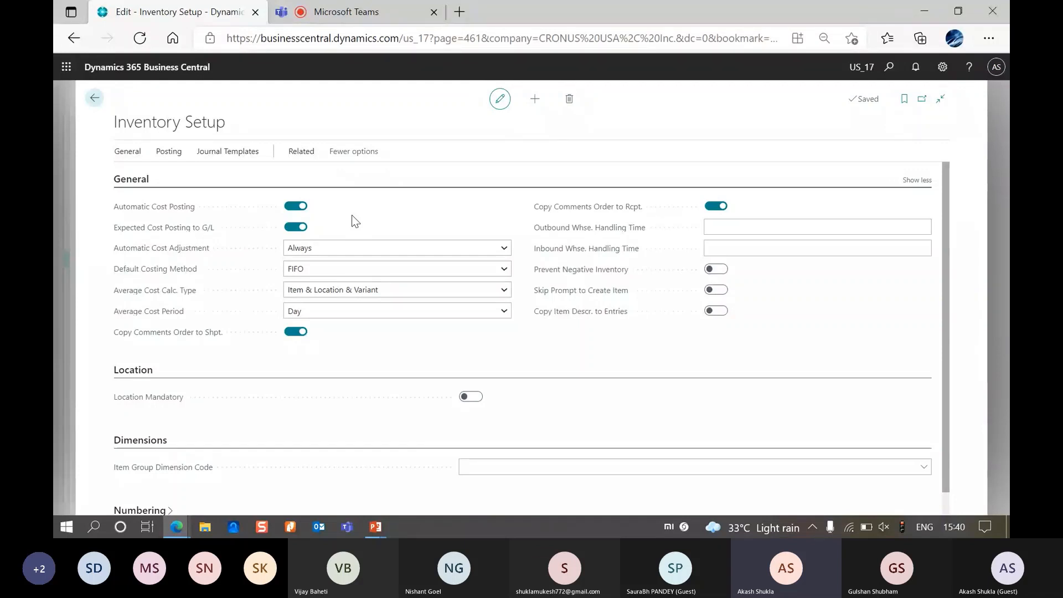
click(54, 268)
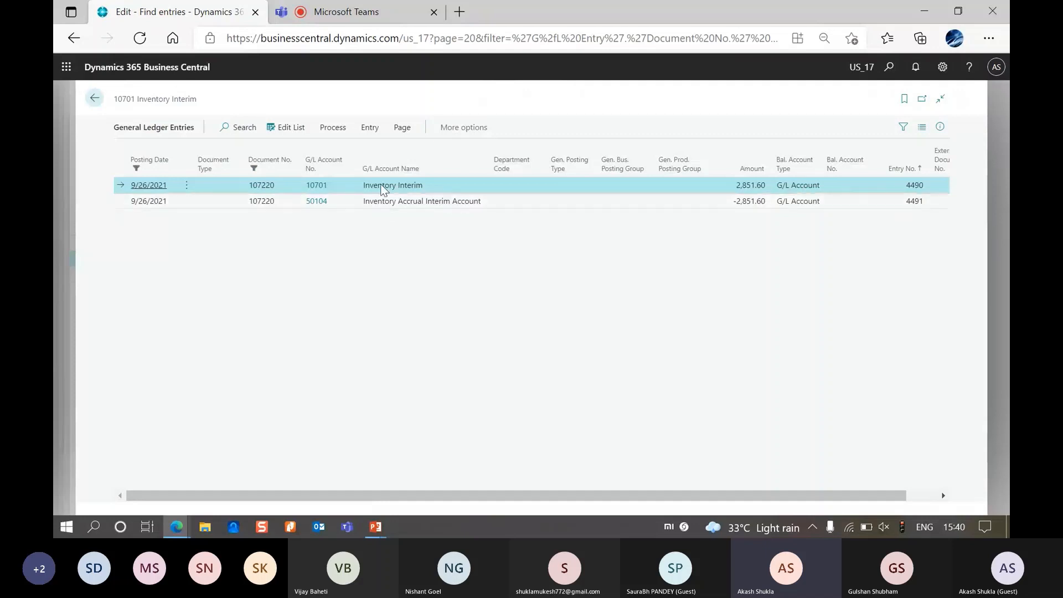
Examine the Inventory Interim and Inventory Accrual Interim Account entries posted for the receipt.
click(428, 210)
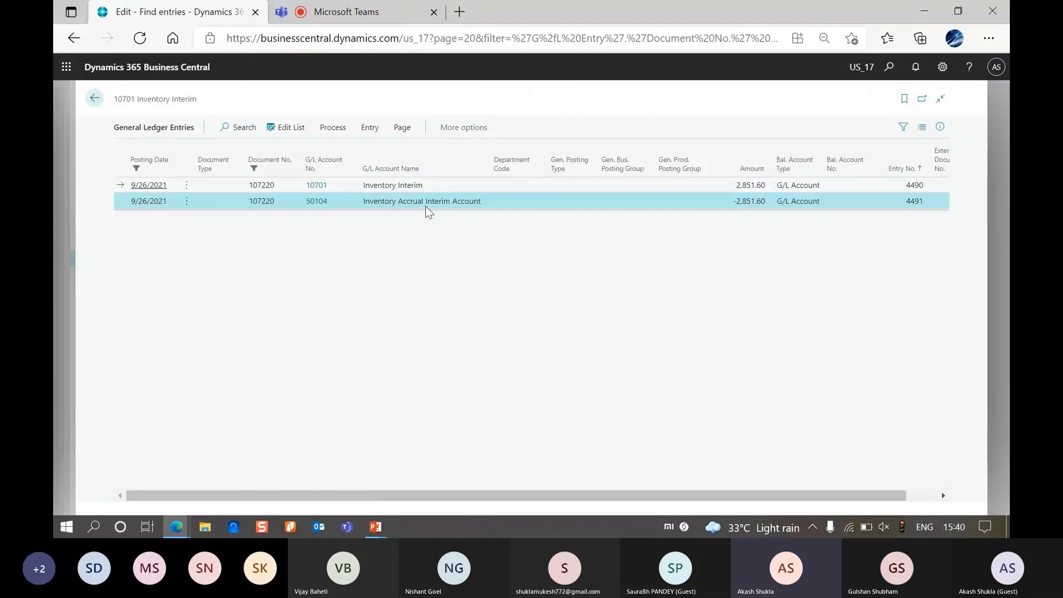
click(432, 188)
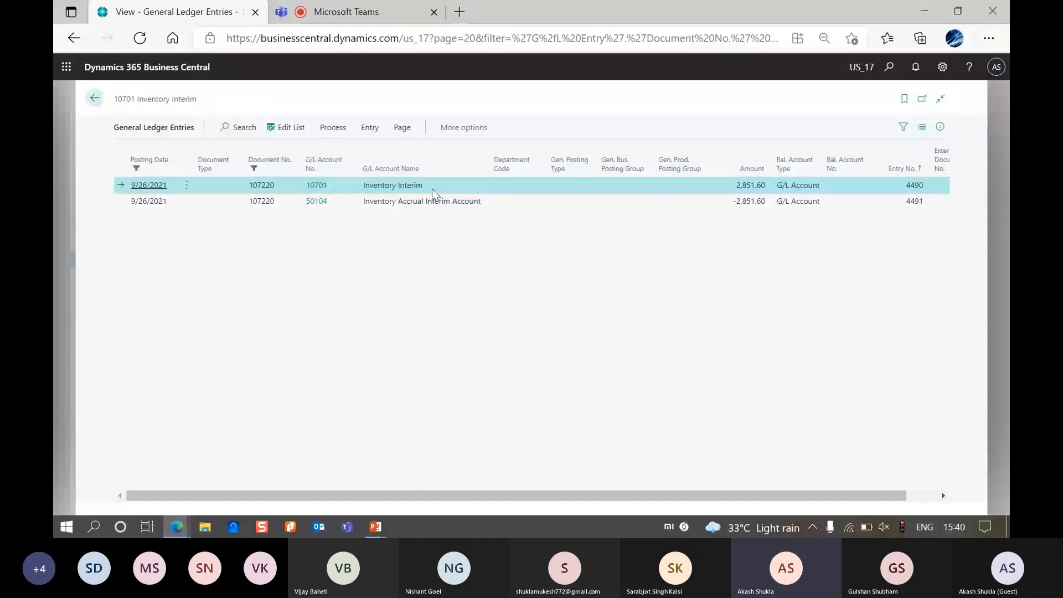
click(382, 203)
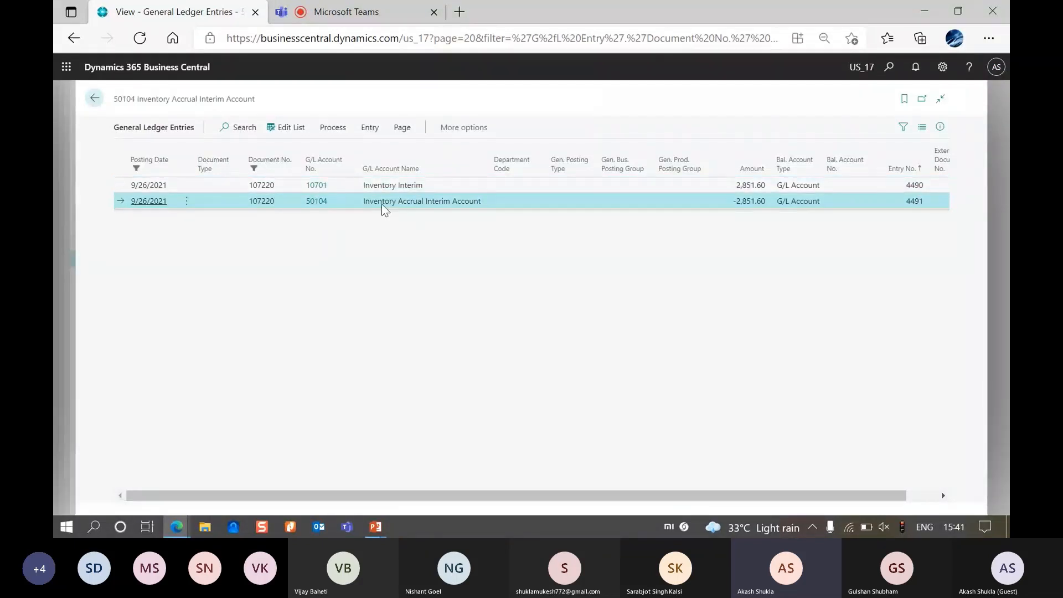
Search for Inventory Posting Setup and review the Inventory Account (Interim) assigned to each location and posting group.
click(885, 71)
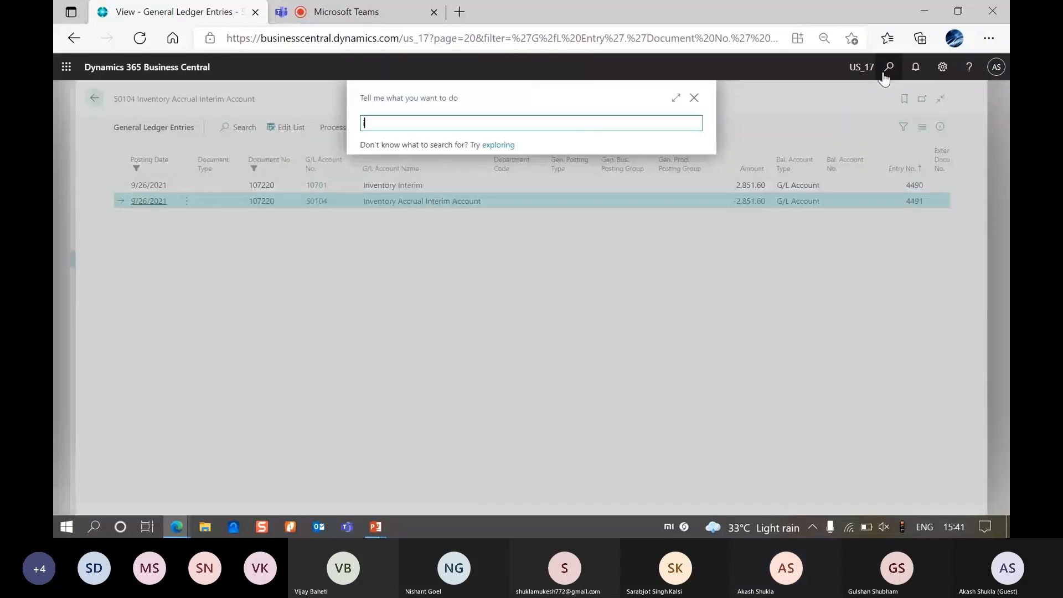
text(inve pos se)
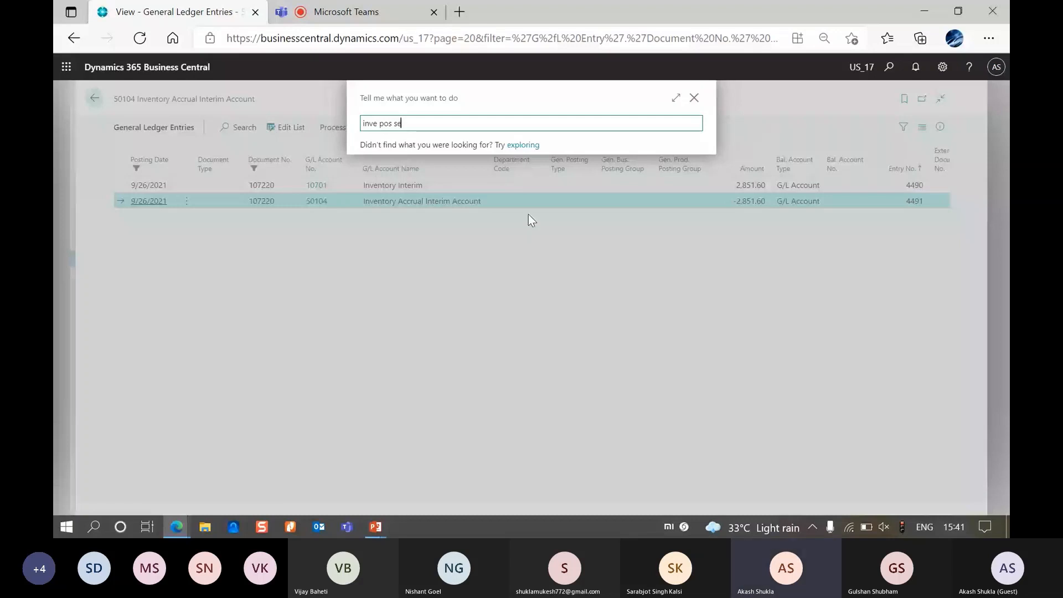
click(407, 177)
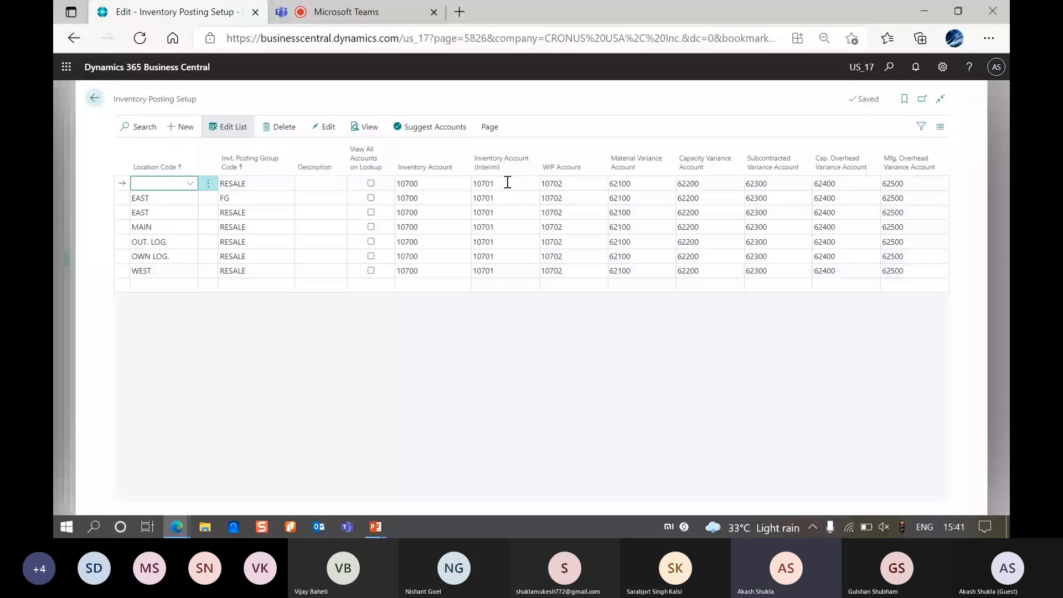
Leave Inventory Posting Setup and open General Posting Setup to review its accounts.
key(Escape)
click(365, 187)
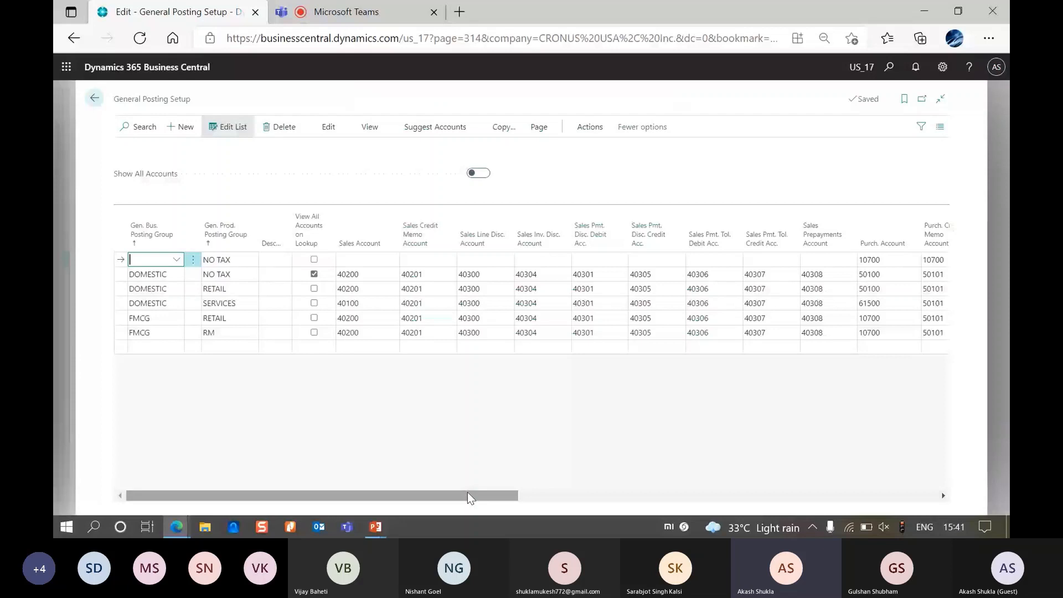
Review the Invt. Accrual Acc. (Interim) for the DOMESTIC and RETAIL combination, and return to the purchase order.
drag(467, 494, 887, 494)
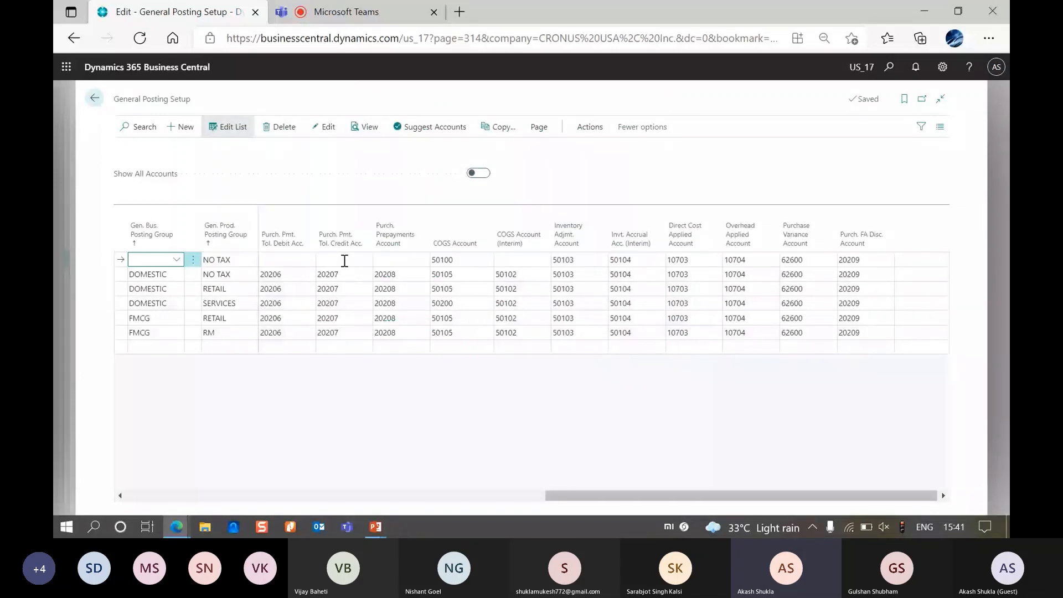
click(643, 288)
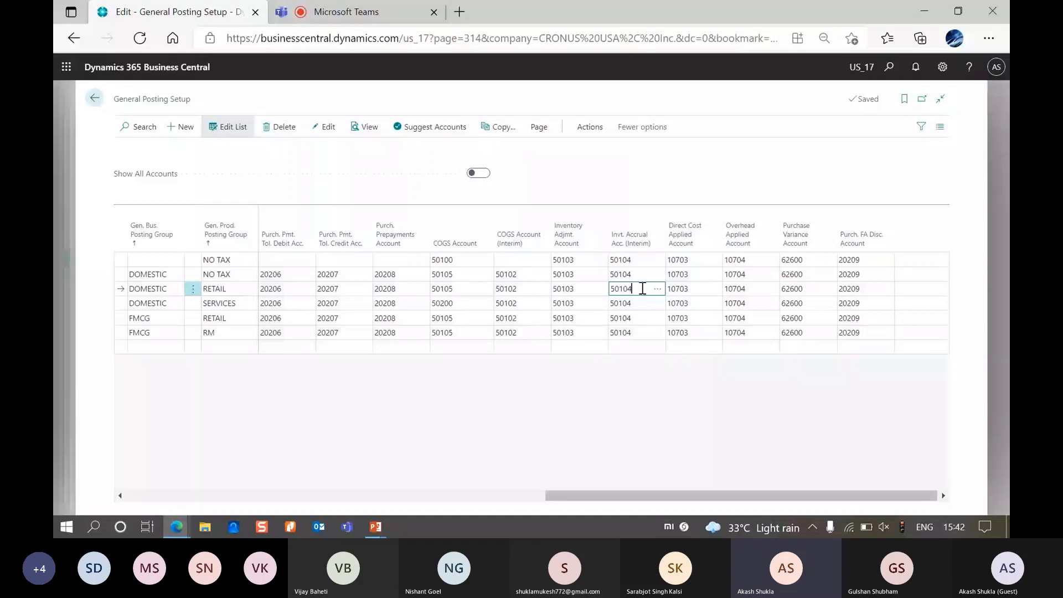
click(54, 139)
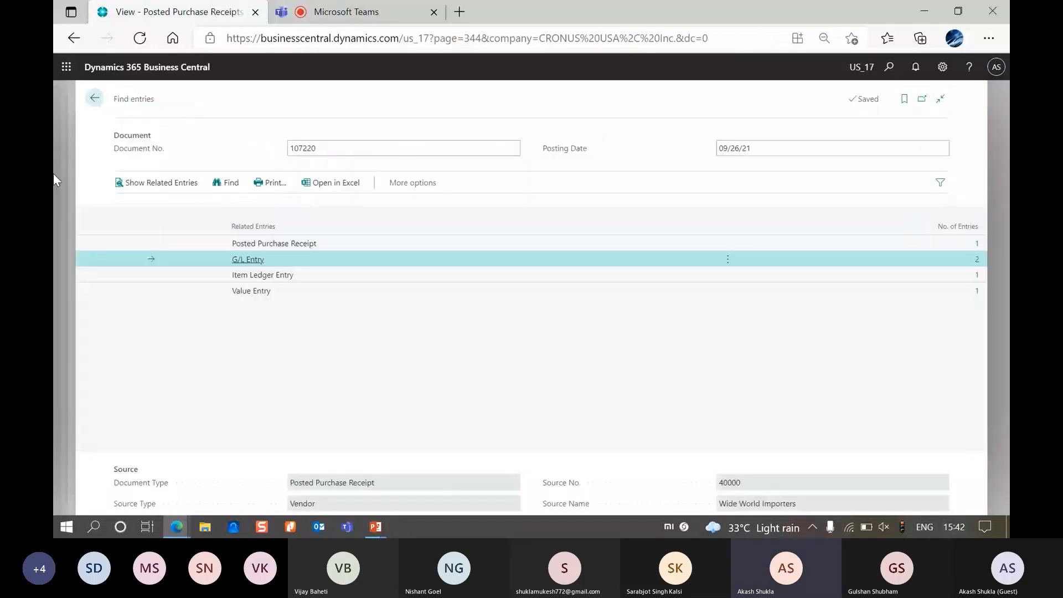
key(Escape)
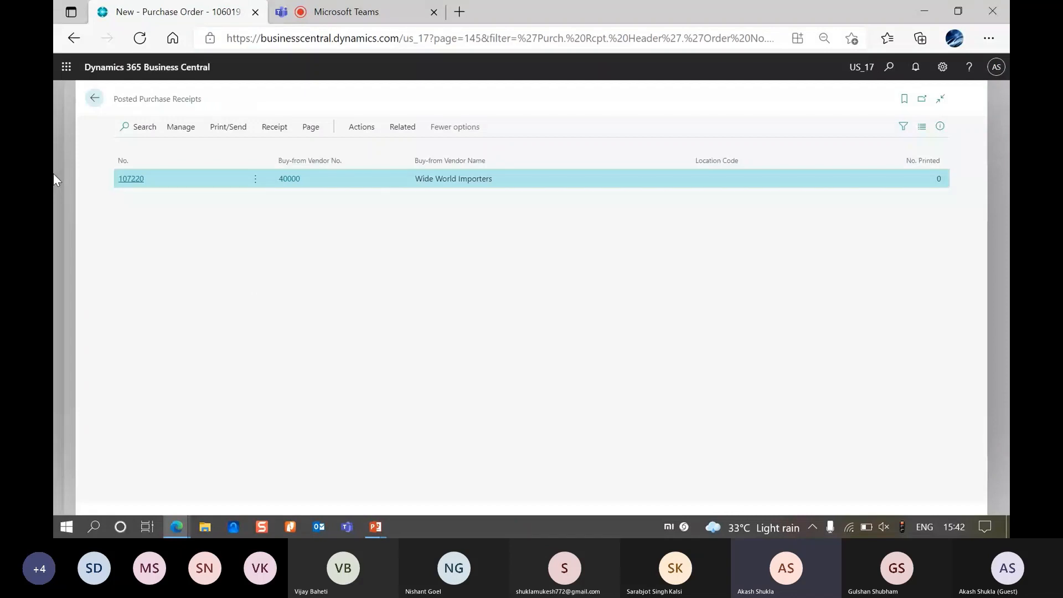
key(Escape)
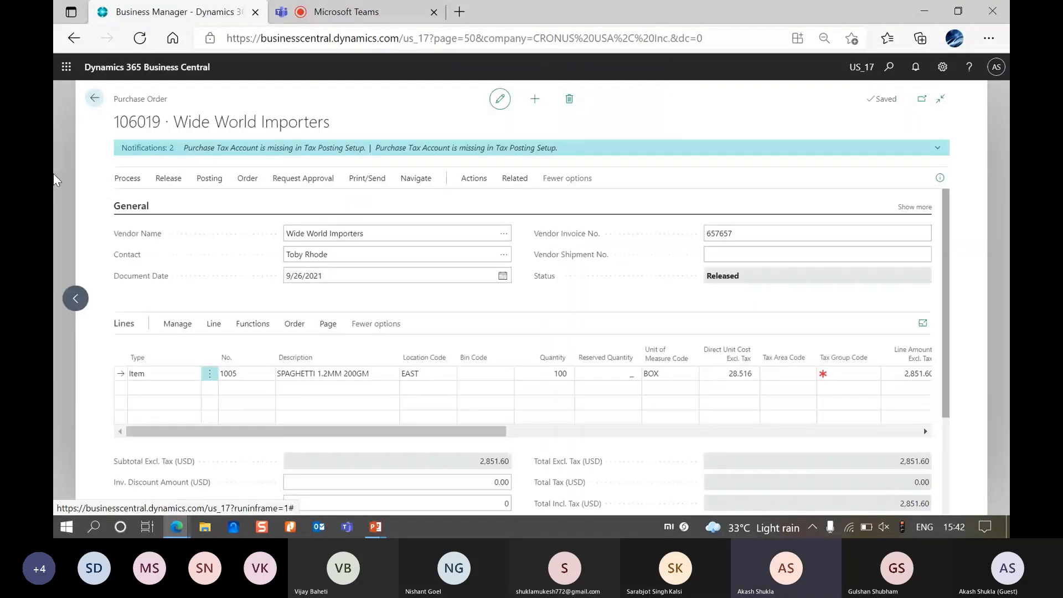
Post the purchase order with the Invoice option and open the posted purchase invoice.
key(F9)
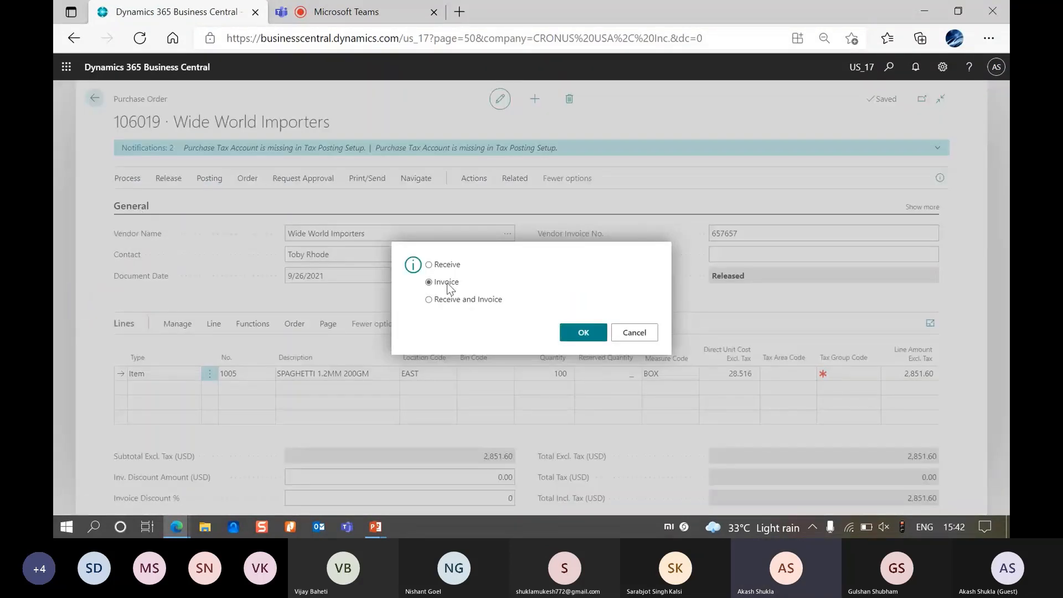
click(585, 333)
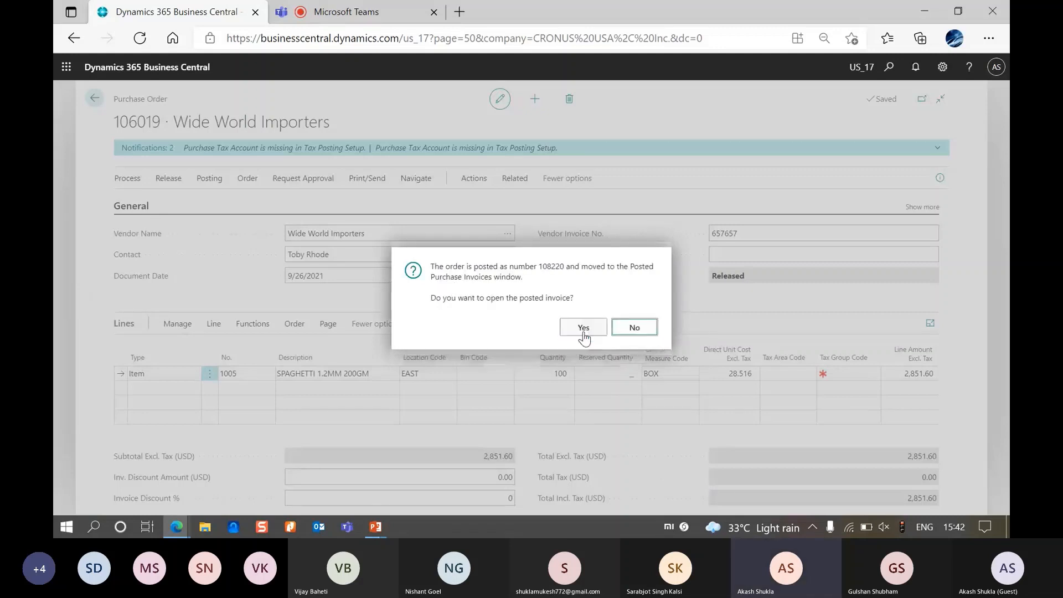
click(582, 331)
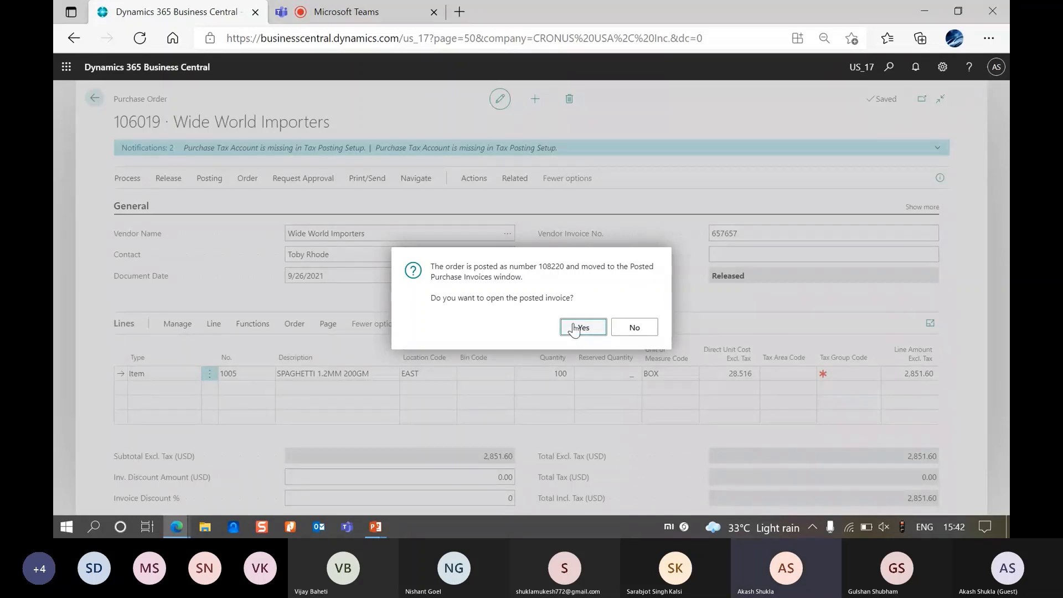
click(575, 329)
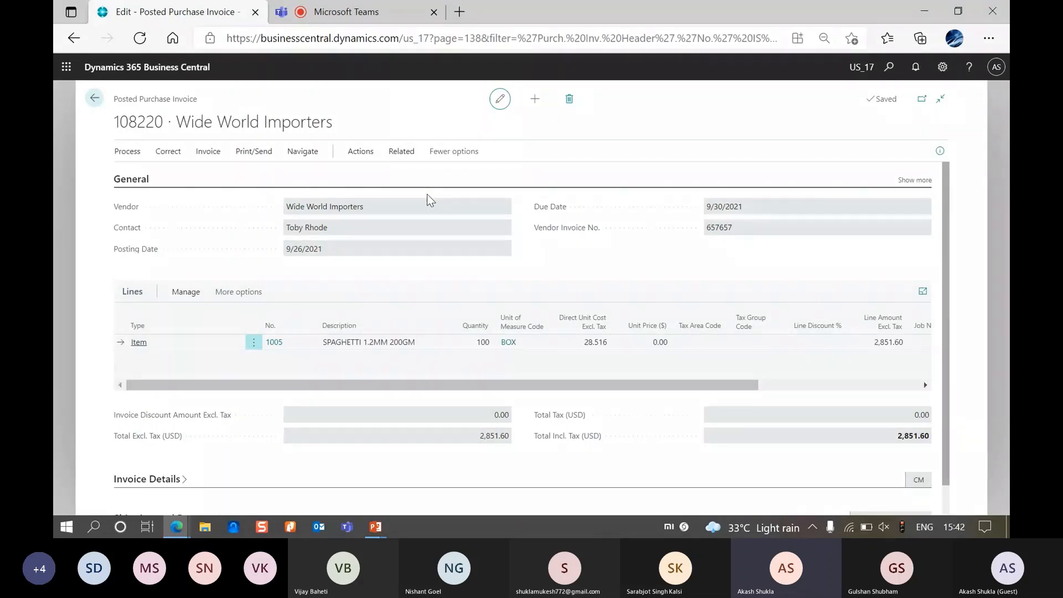
Find the posted invoice's related entries, open its G/L entries and sort them by Entry No. in ascending order.
click(361, 151)
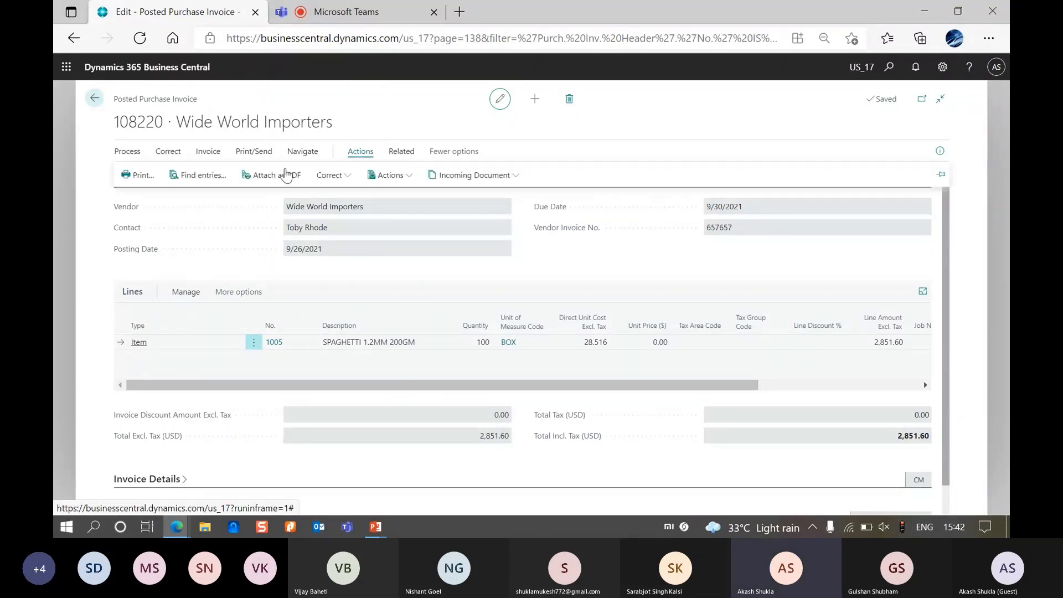
click(202, 175)
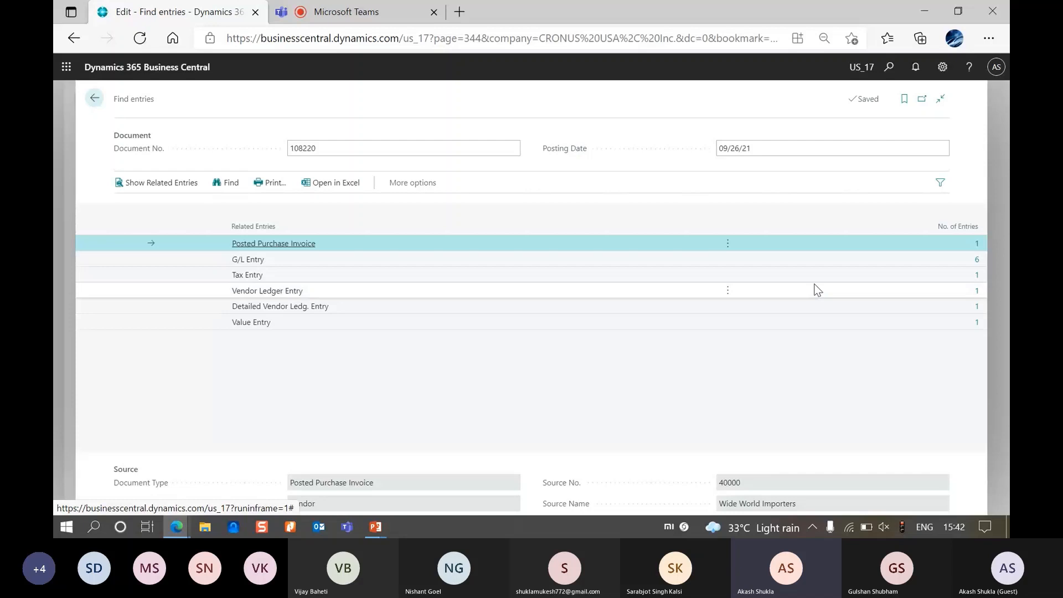
click(974, 262)
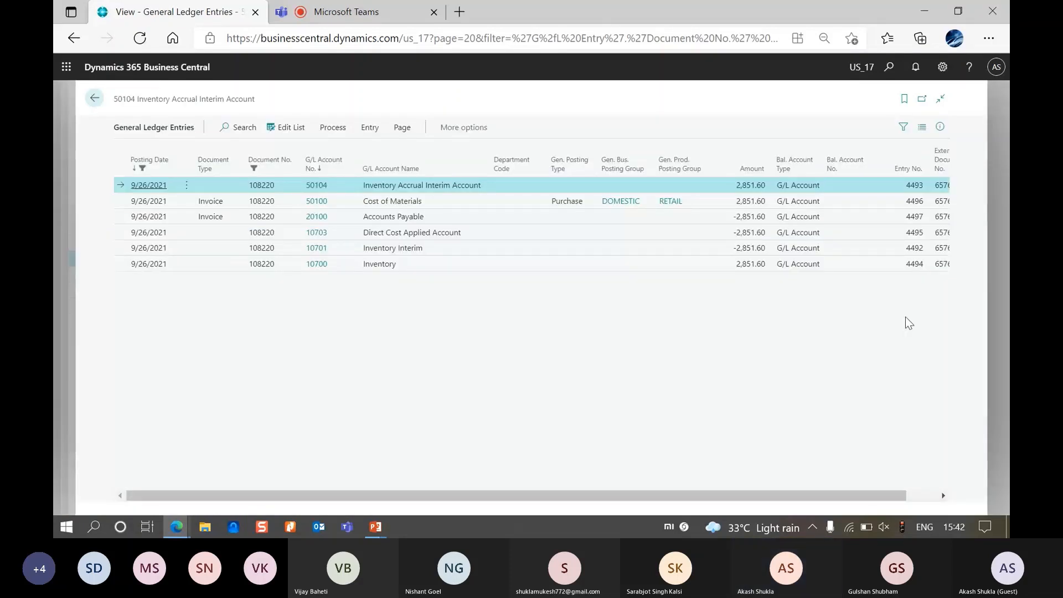
click(908, 169)
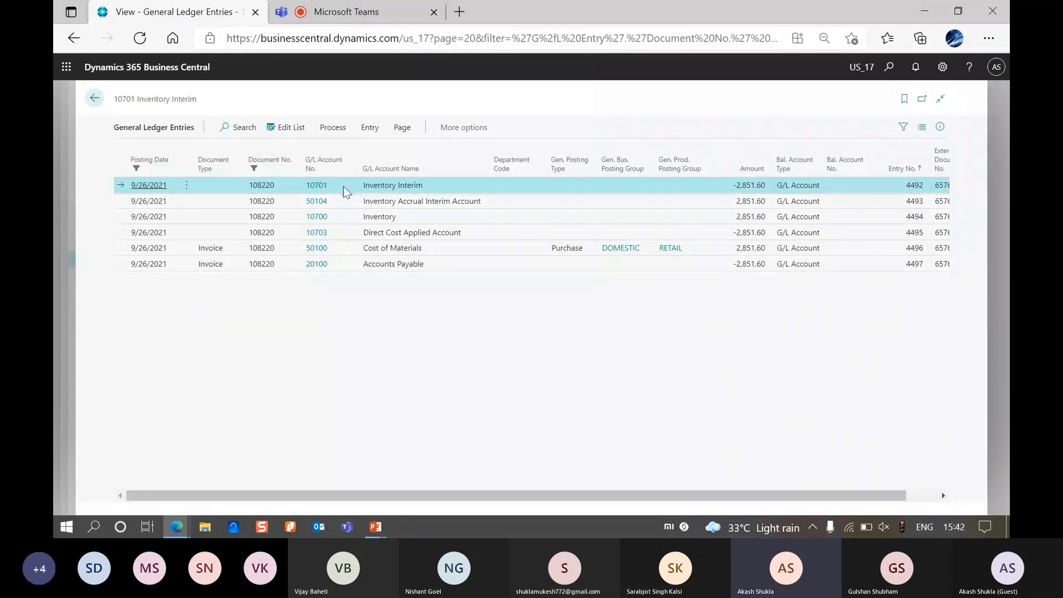
Compare the invoice's Inventory Interim entry with its Inventory Accrual Interim Account entry.
click(401, 200)
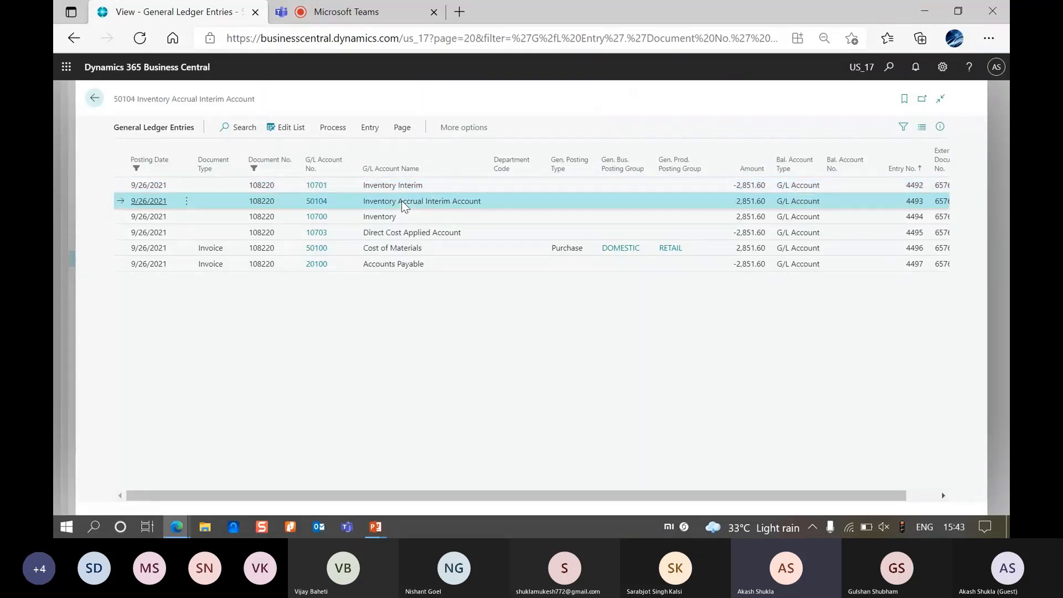
click(438, 185)
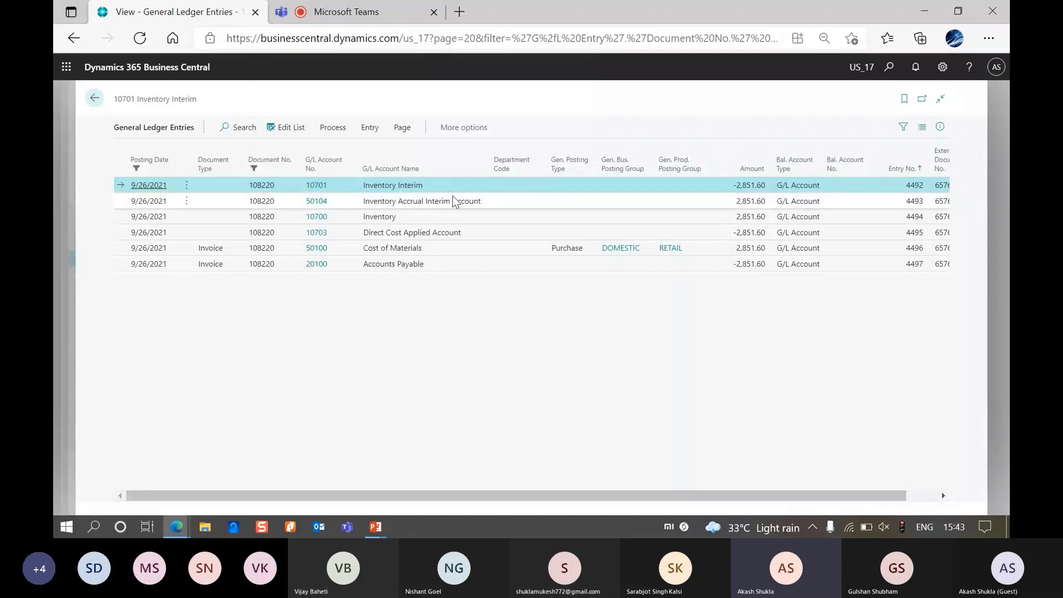
click(453, 196)
click(449, 186)
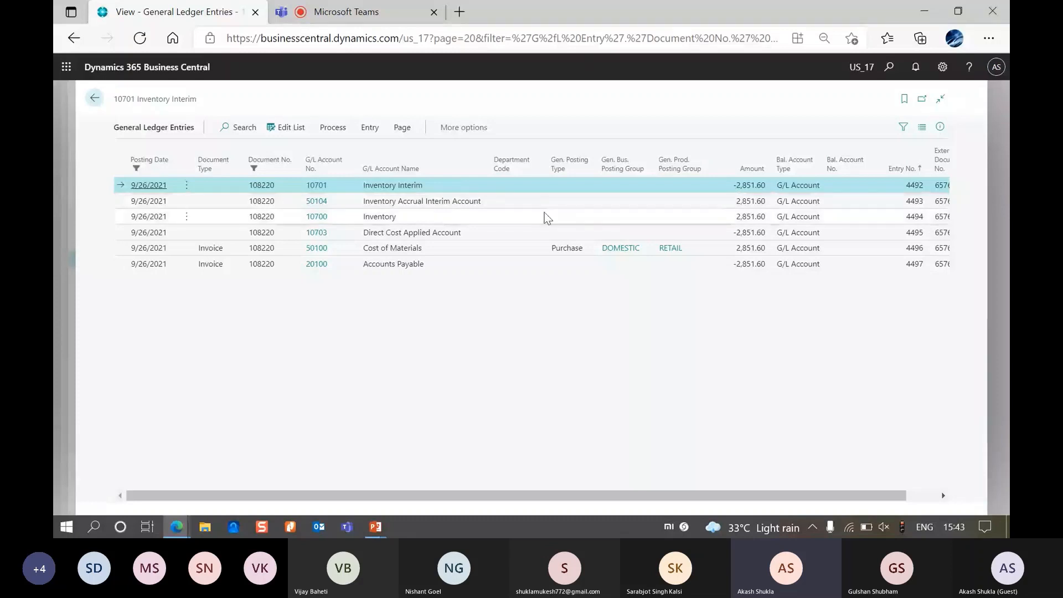
click(530, 201)
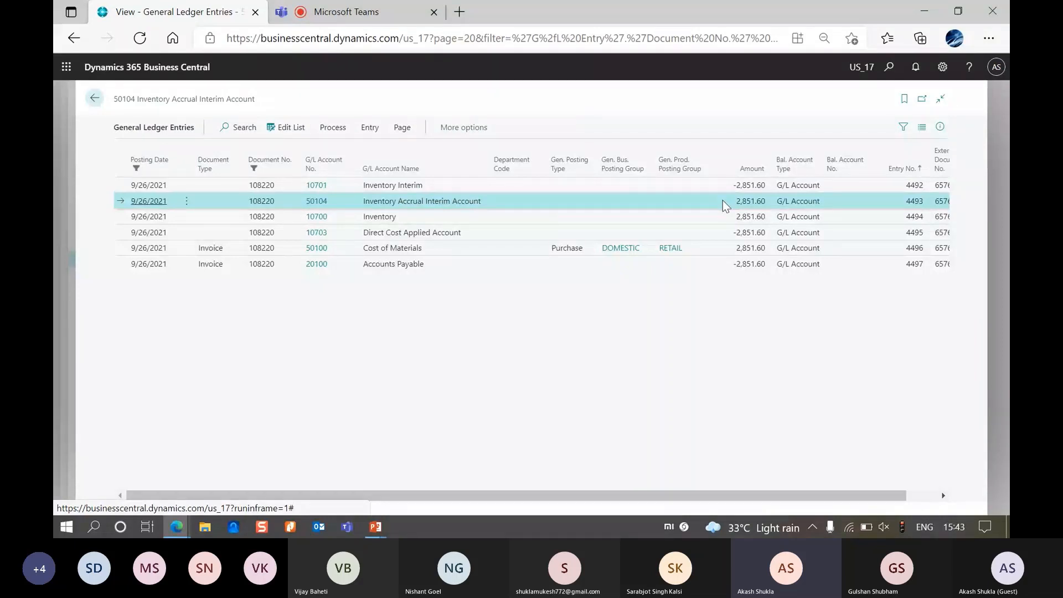
Examine the invoice's Inventory, Accounts Payable, Cost of Materials and Direct Cost Applied Account entries.
click(481, 217)
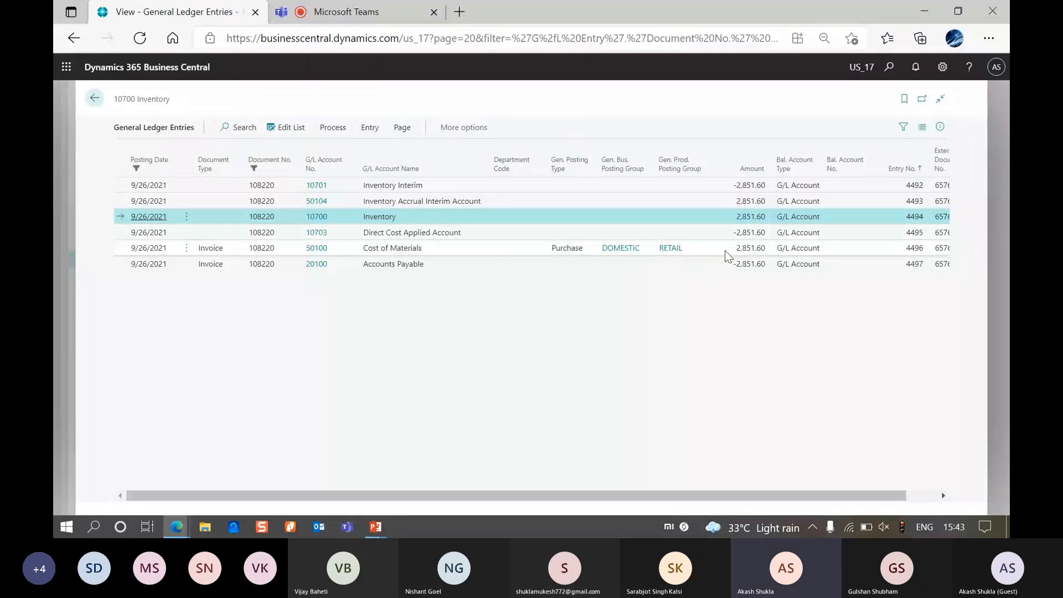
click(459, 266)
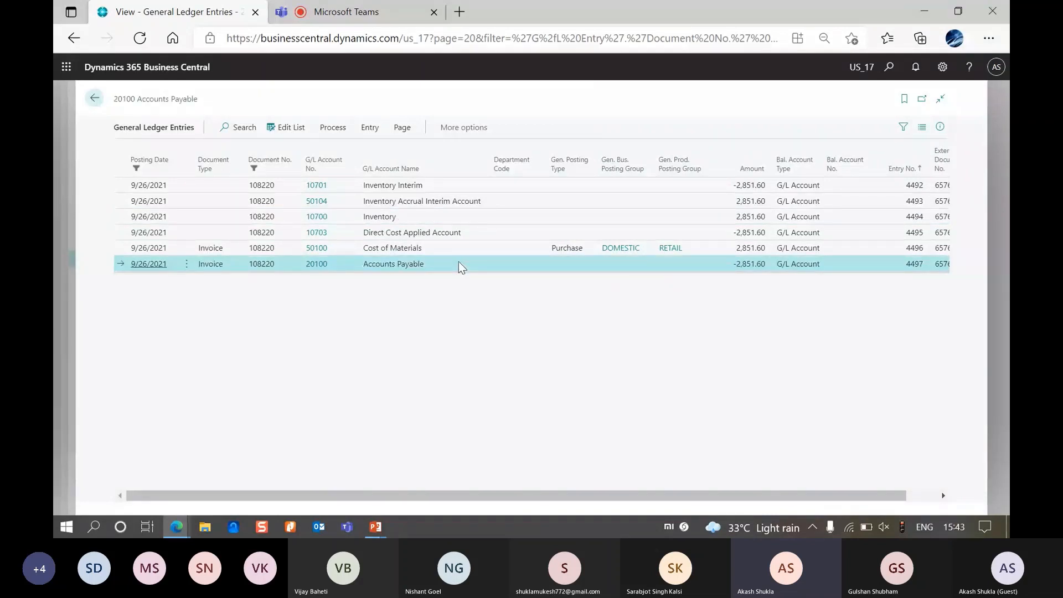
click(411, 218)
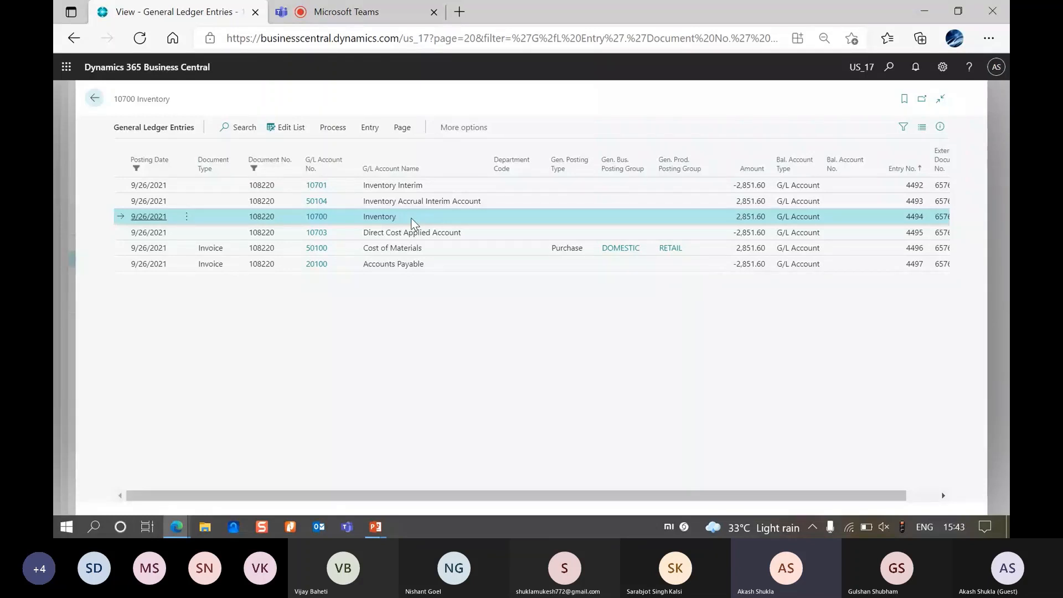
click(428, 249)
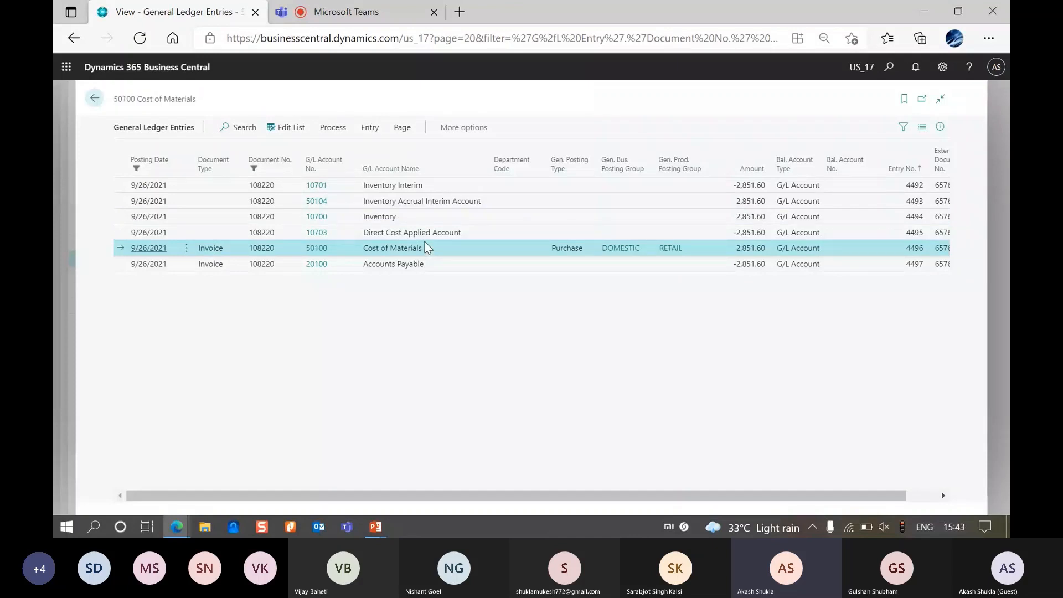
click(421, 234)
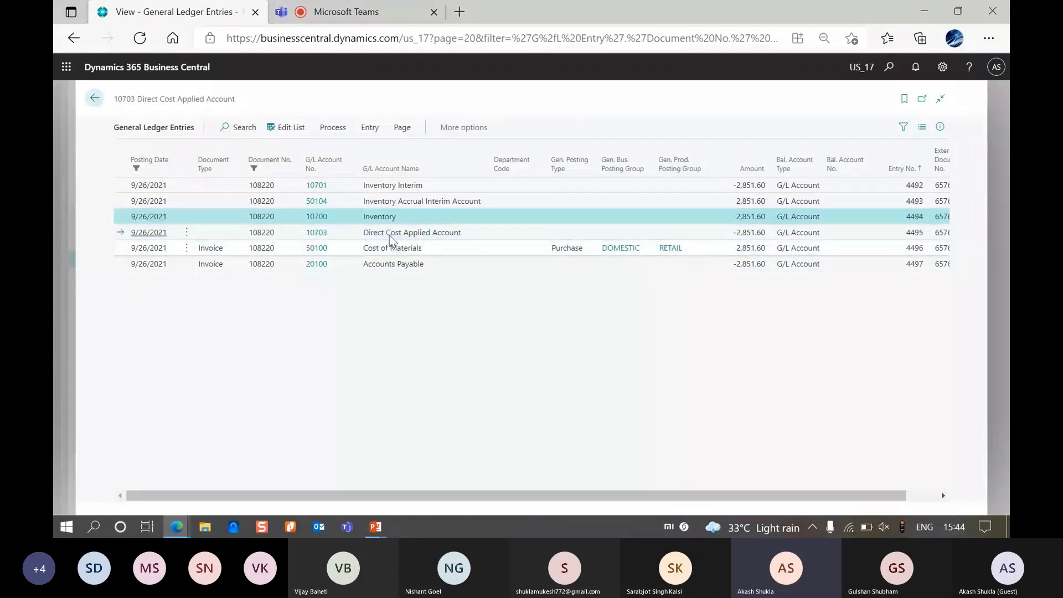
Look up the DOMESTIC Payables Account in Vendor Posting Groups and match it to the invoice's Accounts Payable ledger entry.
key(alt+q)
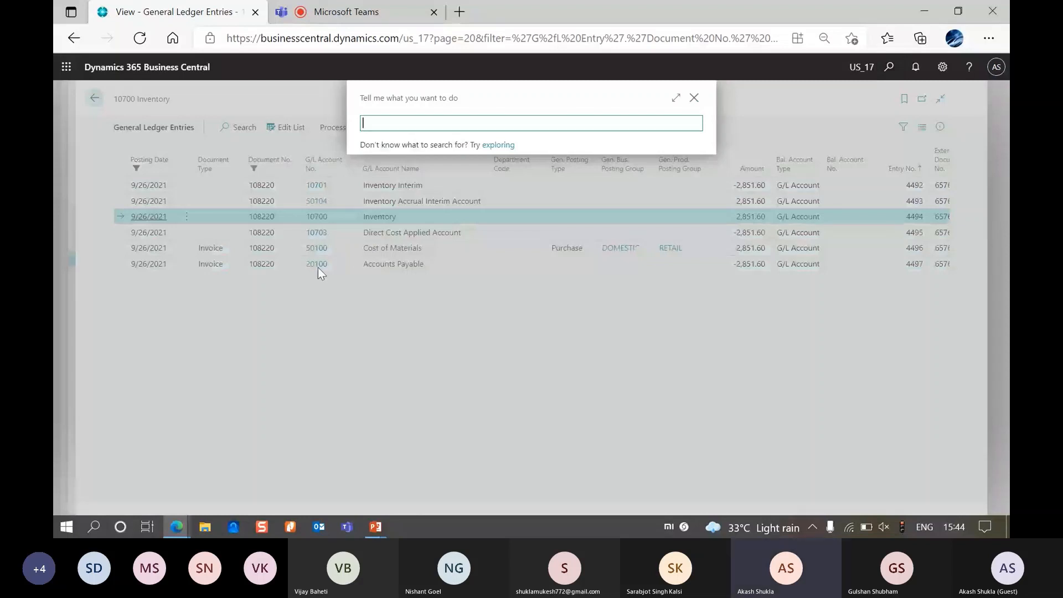
text(vend p)
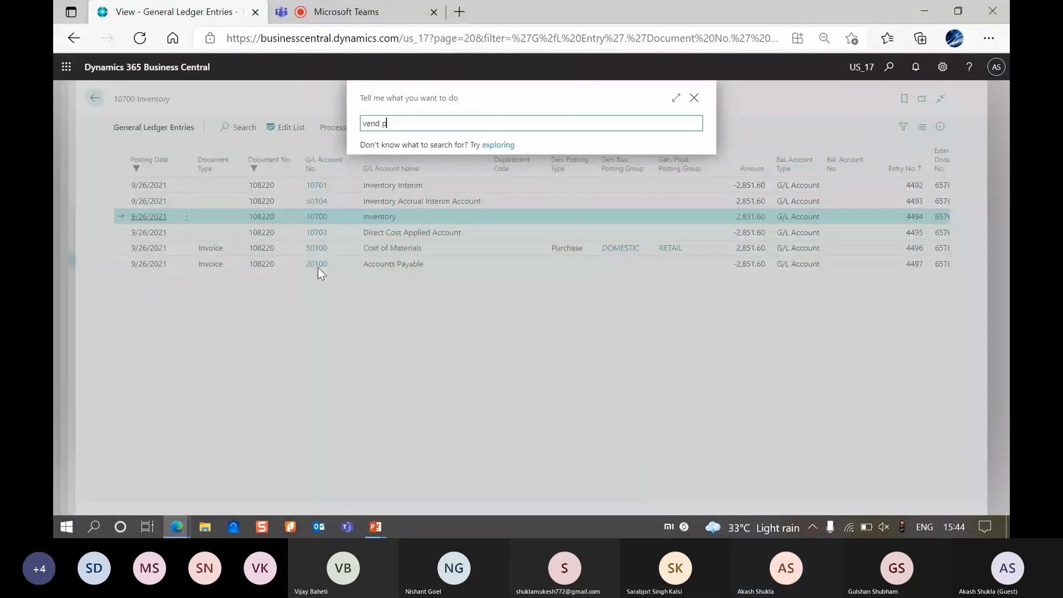
text(os g)
click(447, 166)
click(358, 260)
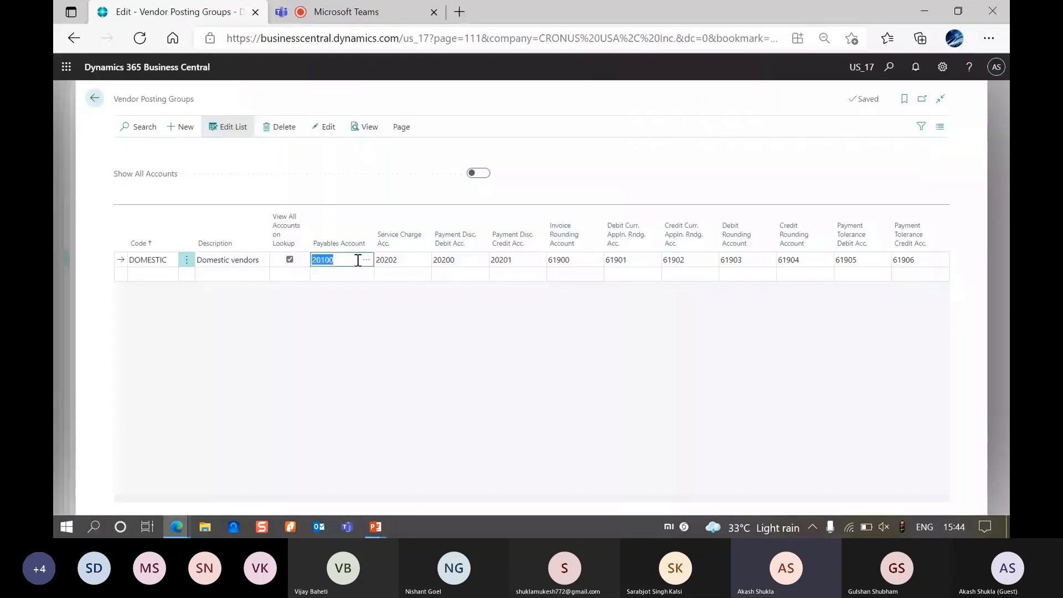
click(349, 256)
key(Escape)
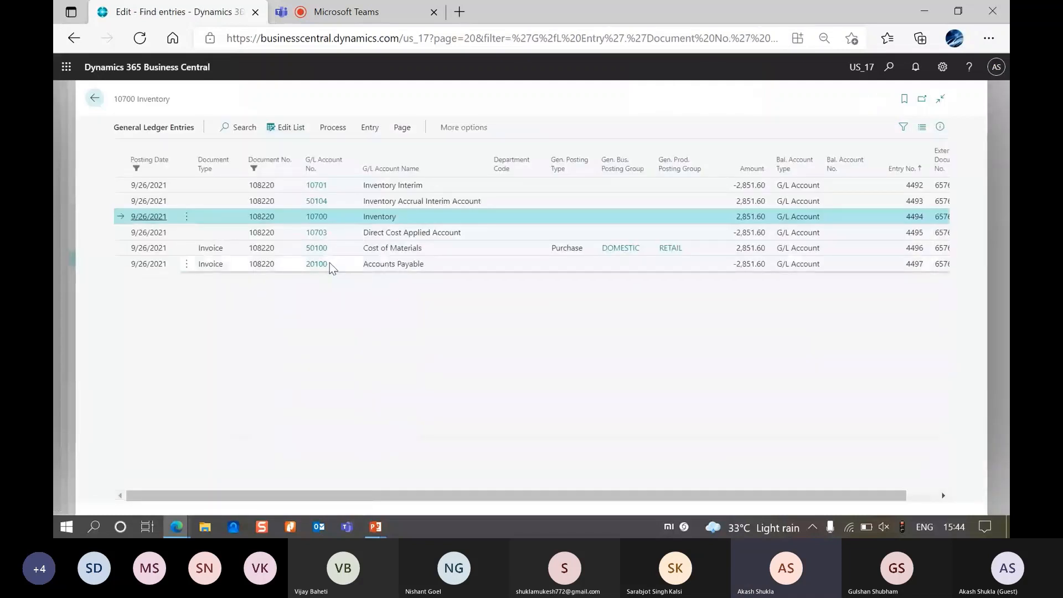
click(330, 264)
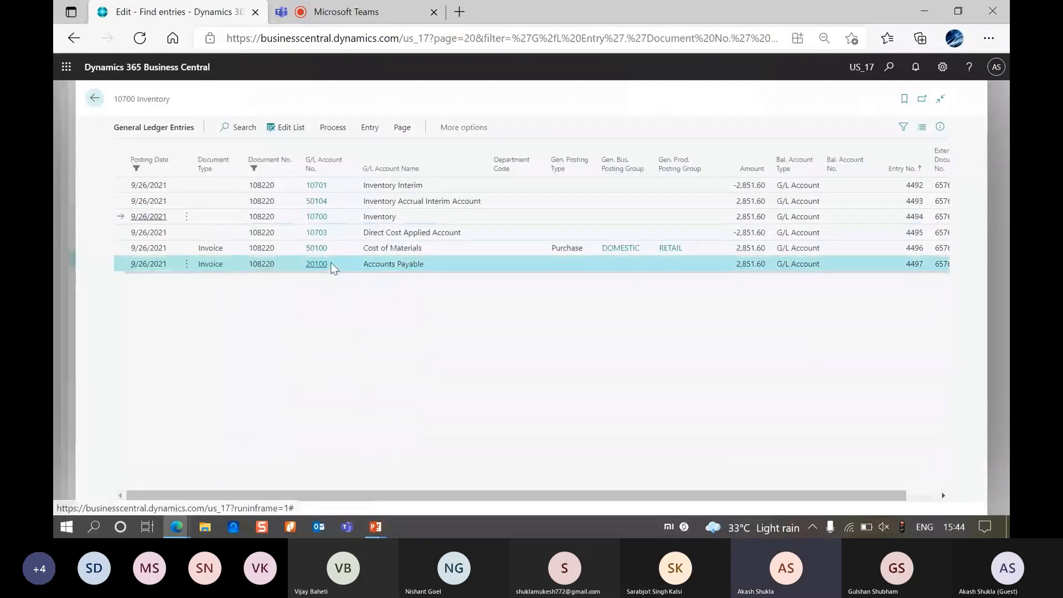
click(327, 263)
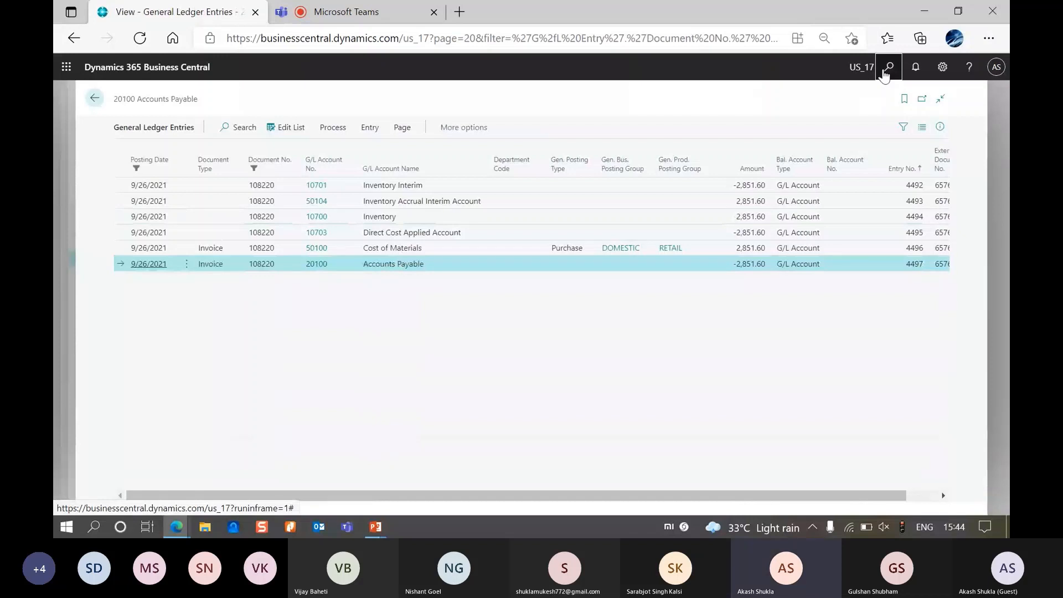
Search for Inventory Posting Setup, review its Inventory Account assignments, and return to the general ledger entries.
click(888, 67)
text(inve p)
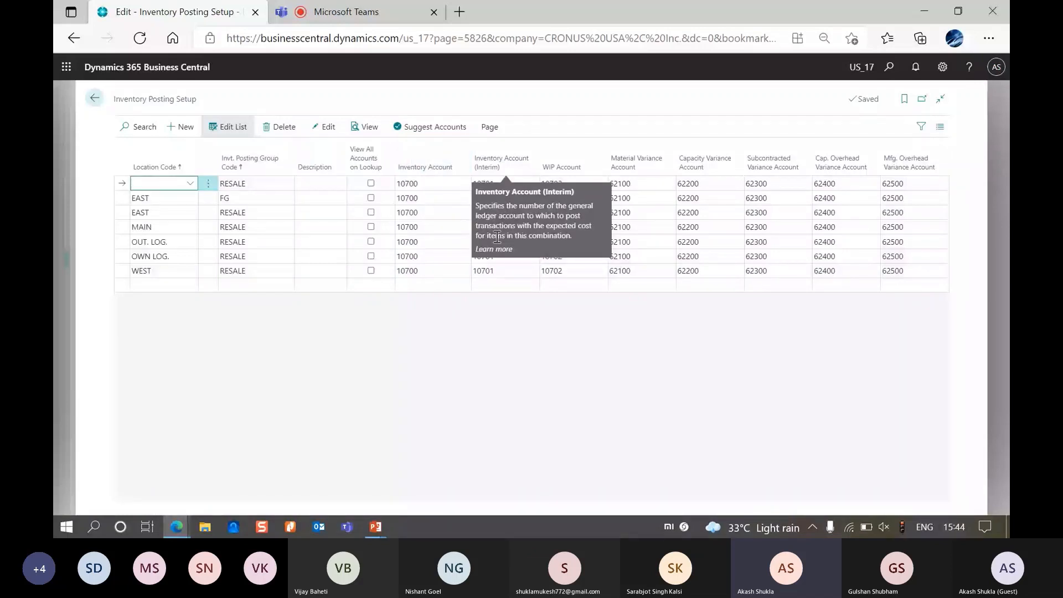
click(340, 324)
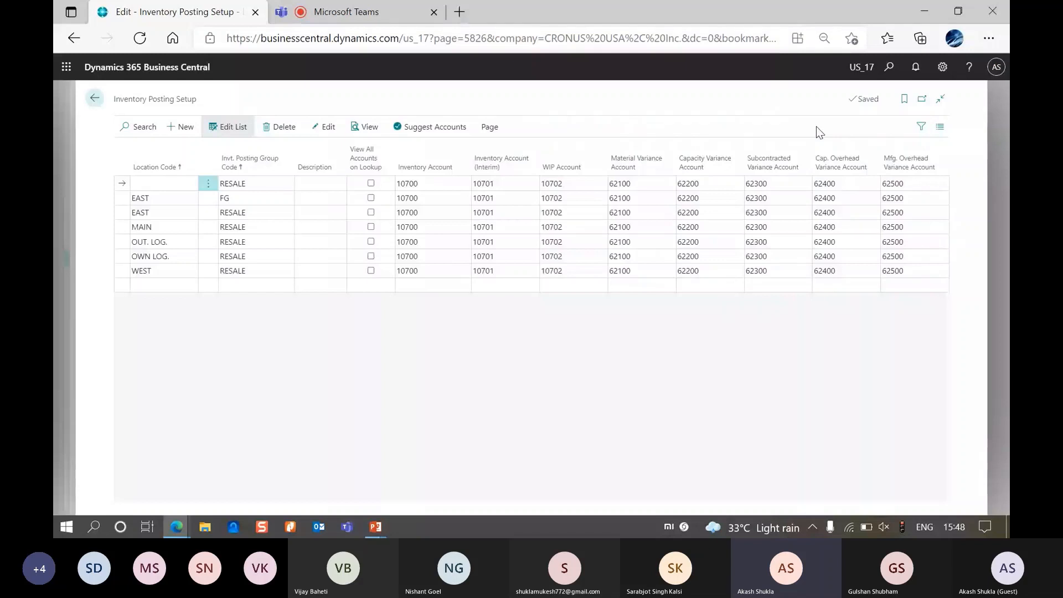
mouse_move(802, 162)
click(58, 251)
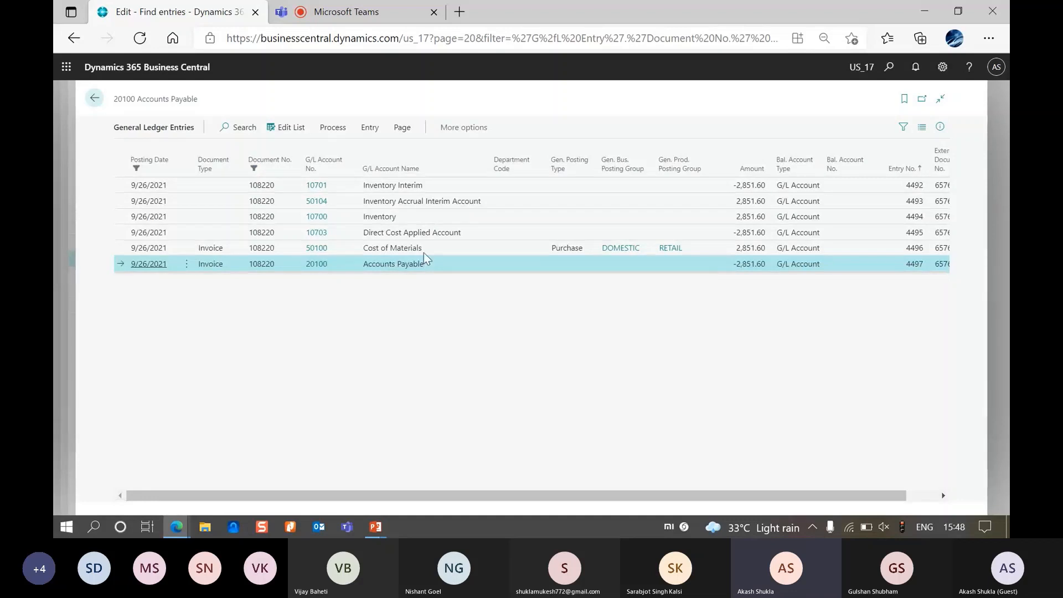
Examine the Inventory, Cost of Materials and Direct Cost Applied Account entries again.
click(415, 217)
click(465, 246)
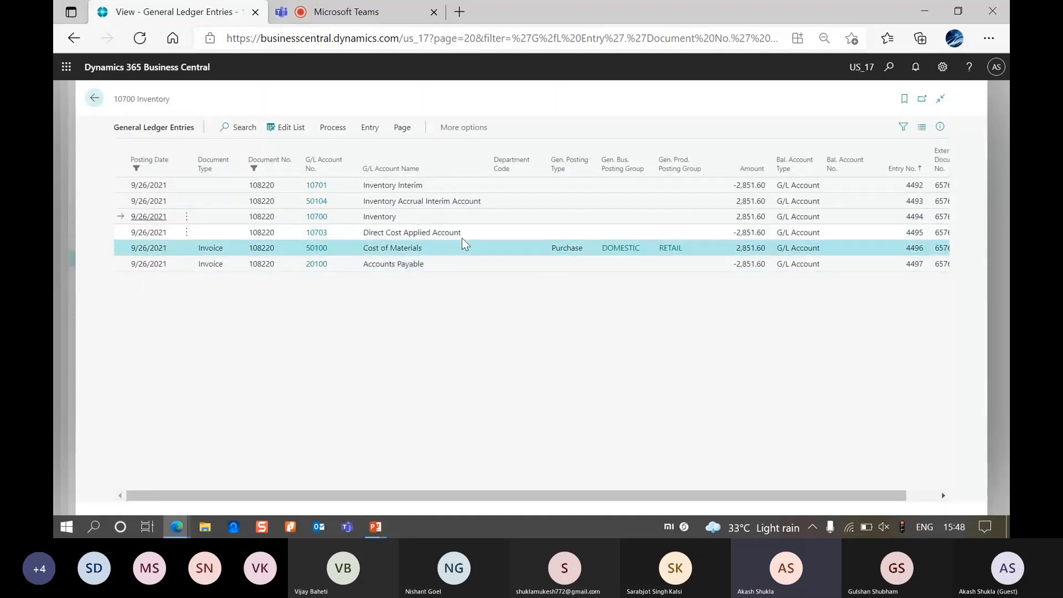
click(462, 238)
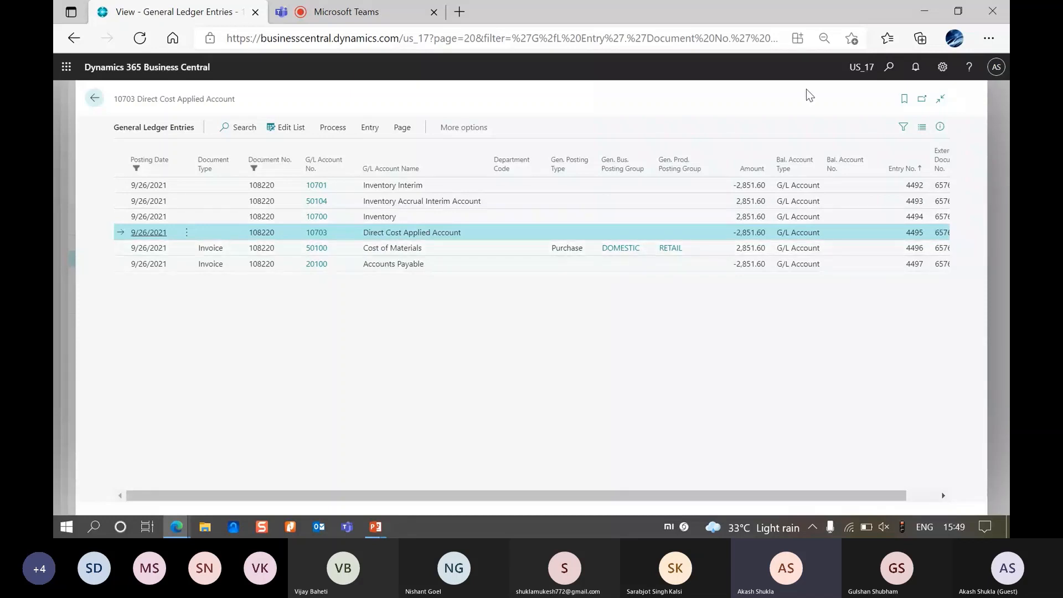
Search for General Posting Setup and look up the Direct Cost Applied Account of the DOMESTIC/RETAIL combination.
click(889, 68)
text(general)
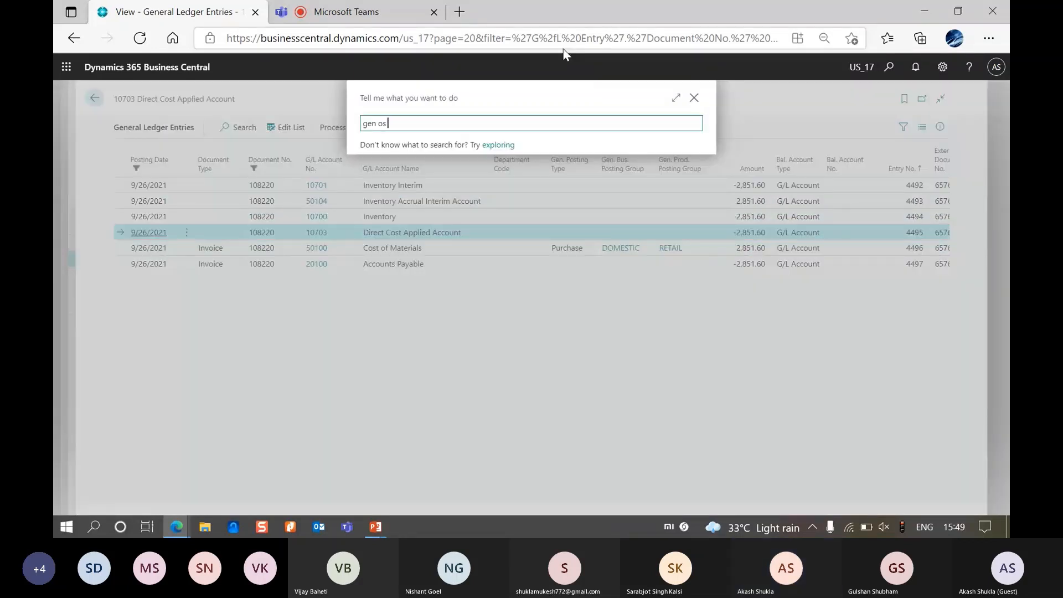
key(BackSpace)
key(BackSpace)
key(BackSpace)
key(BackSpace)
text(pos se)
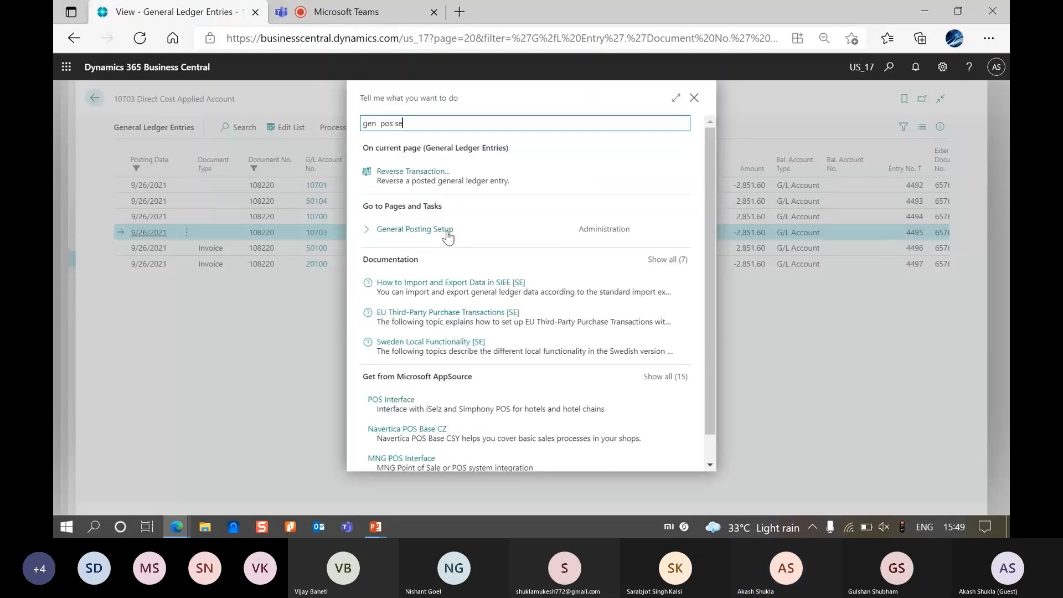
click(441, 233)
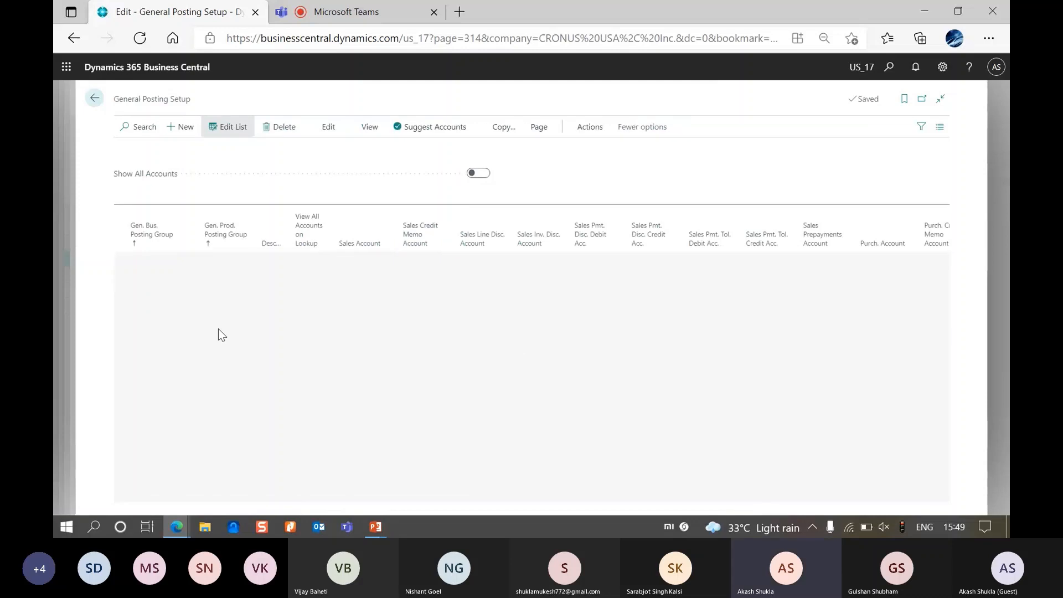
drag(430, 501, 866, 490)
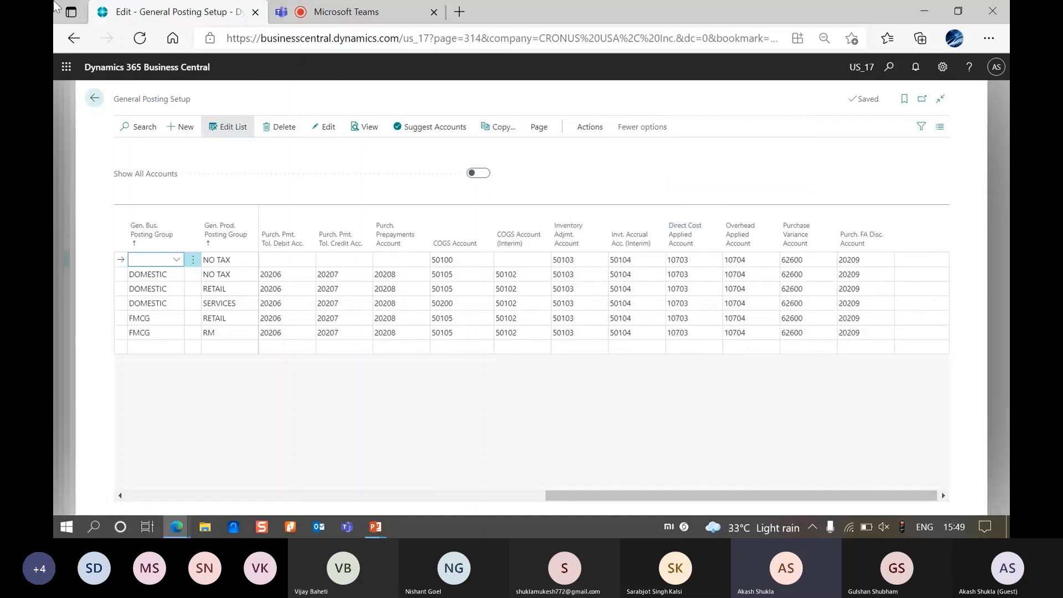
click(686, 289)
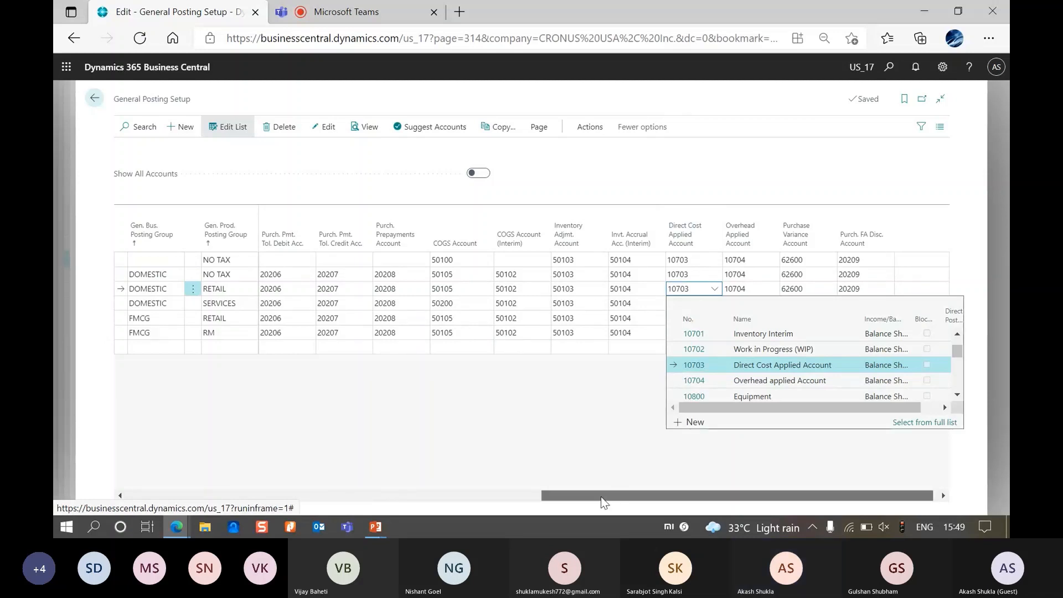
Review the Purch. Account assignments for the DOMESTIC posting groups and return to the general ledger entries.
drag(600, 497, 391, 496)
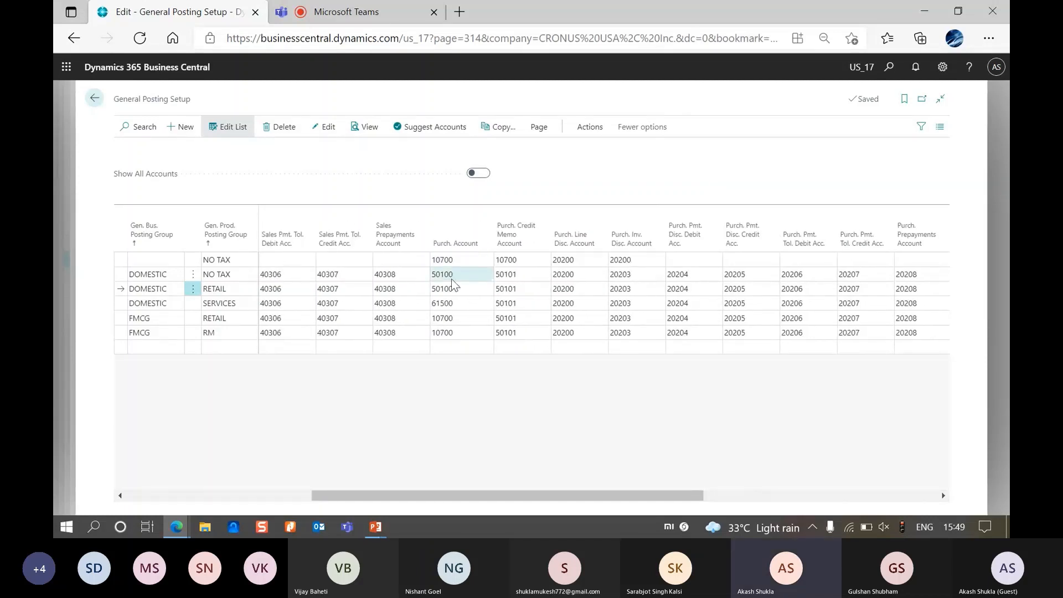
click(452, 278)
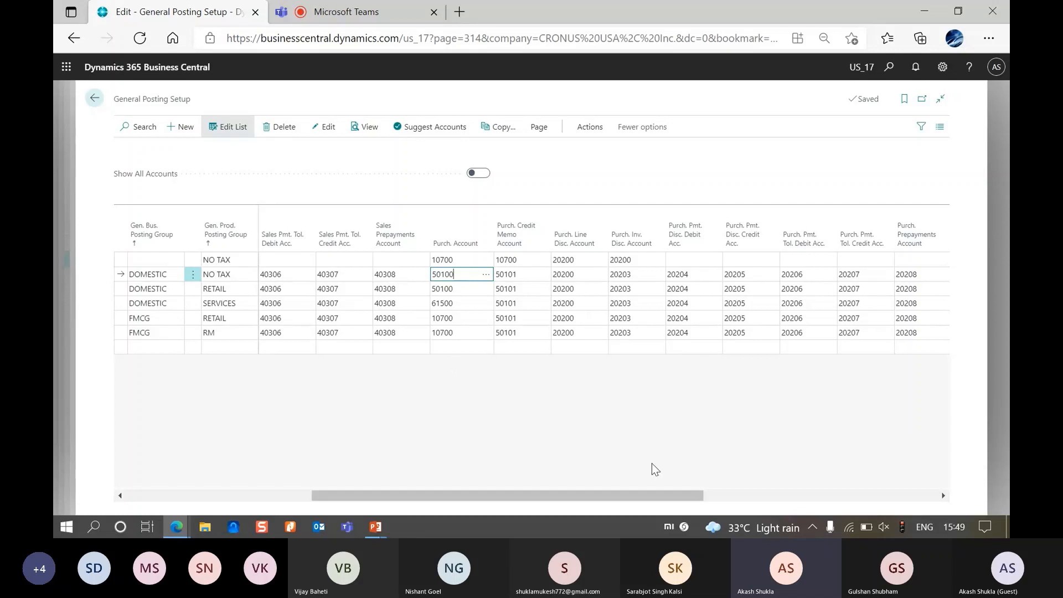
scroll(655, 469, right, 5)
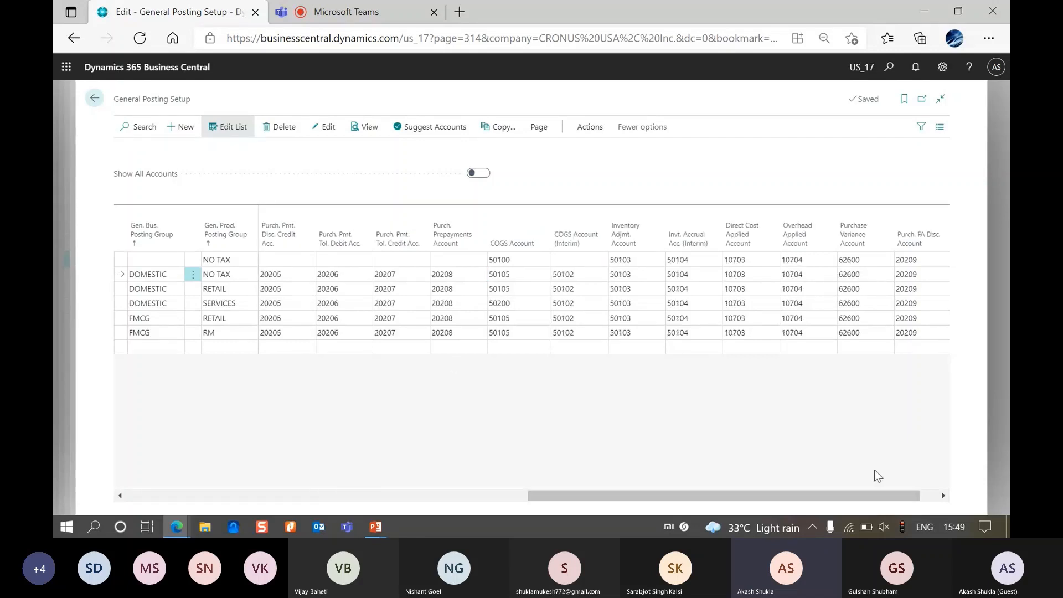
click(54, 295)
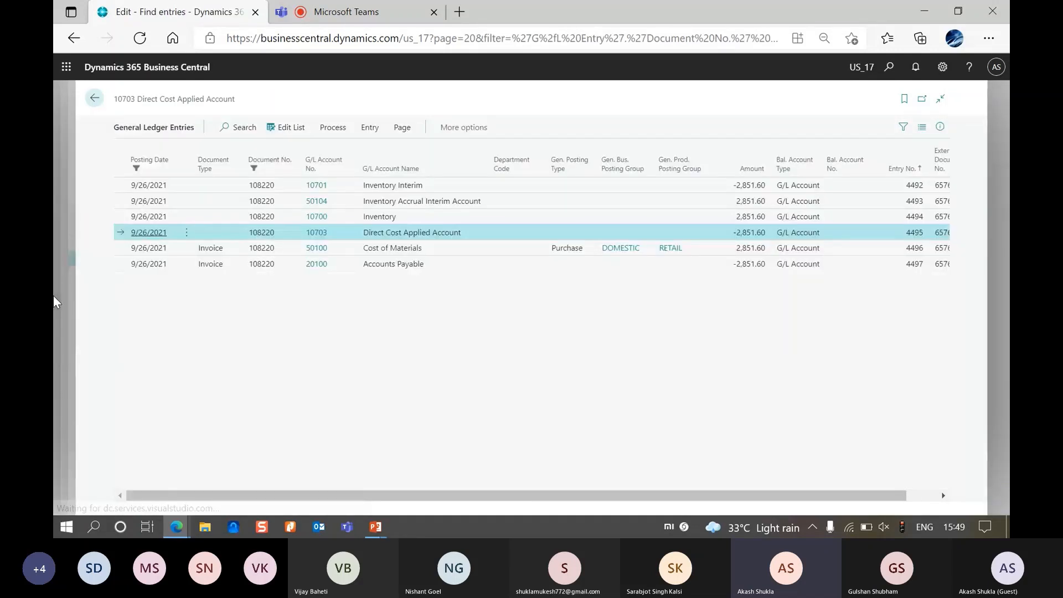
Compare the Cost of Materials, Direct Cost Applied Account and Inventory entries of invoice 108220.
click(480, 244)
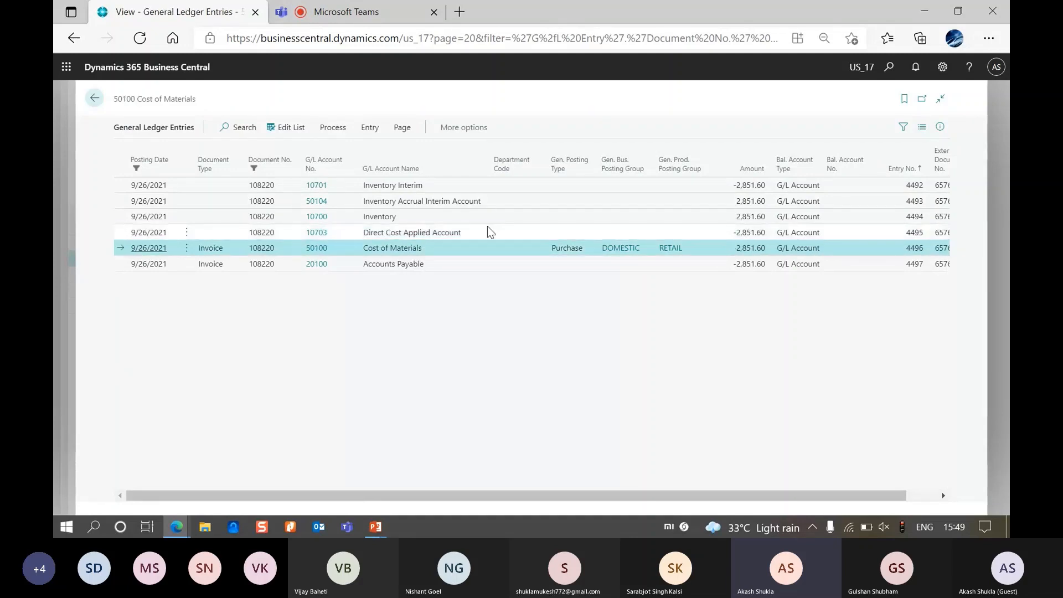
click(488, 231)
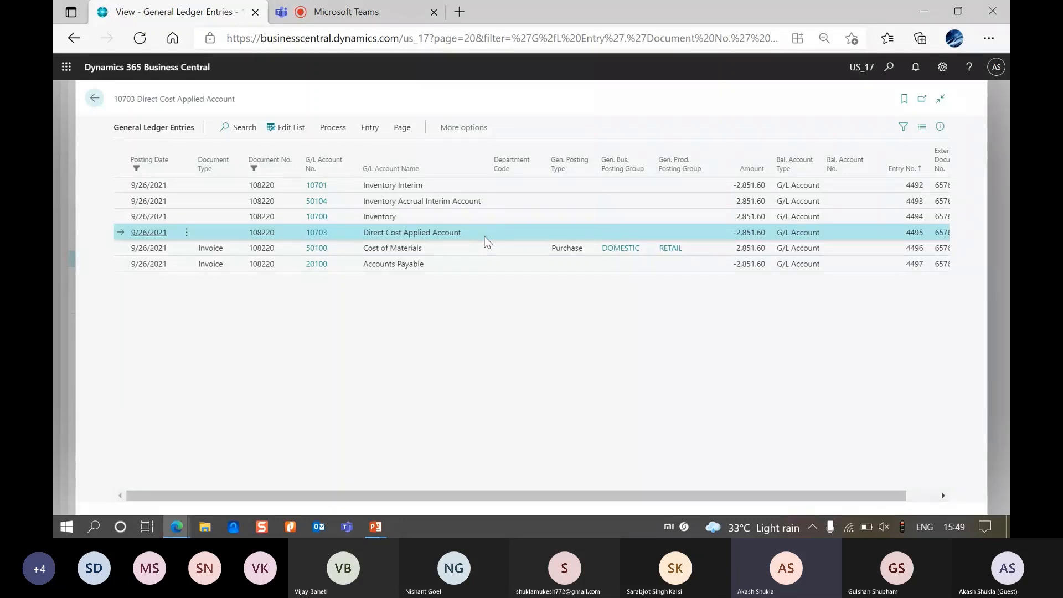
click(427, 221)
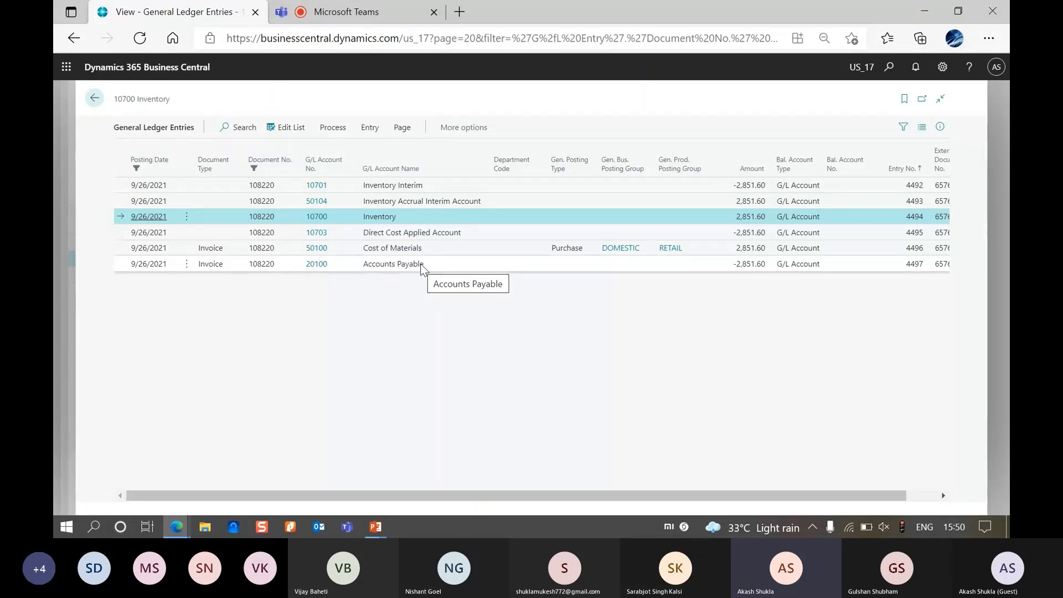
Leave the ledger entries for the home page and create a new purchase order for vendor Nod Publishers.
click(55, 161)
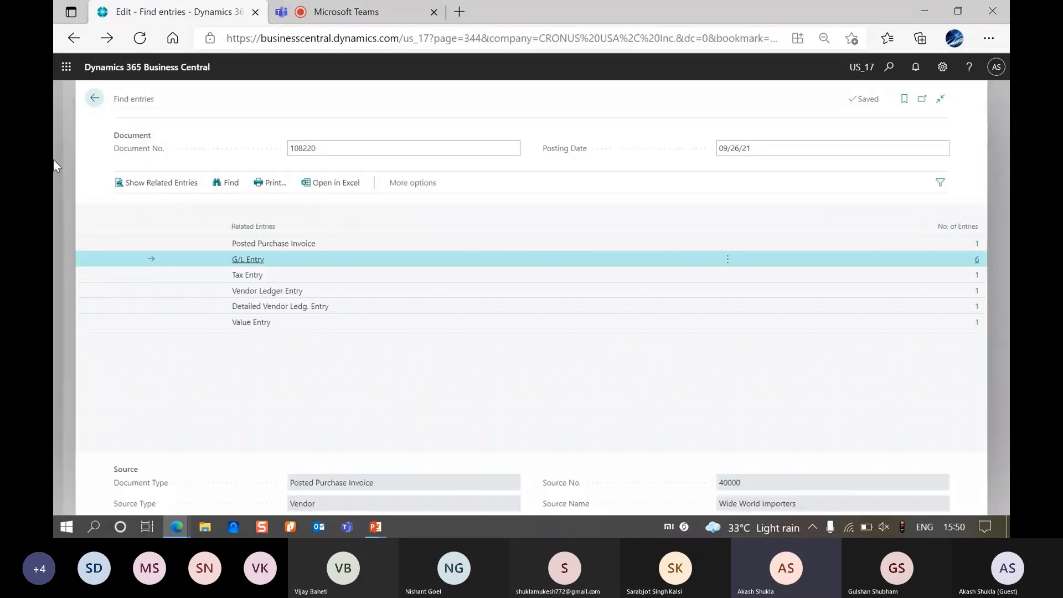
click(55, 161)
click(55, 161)
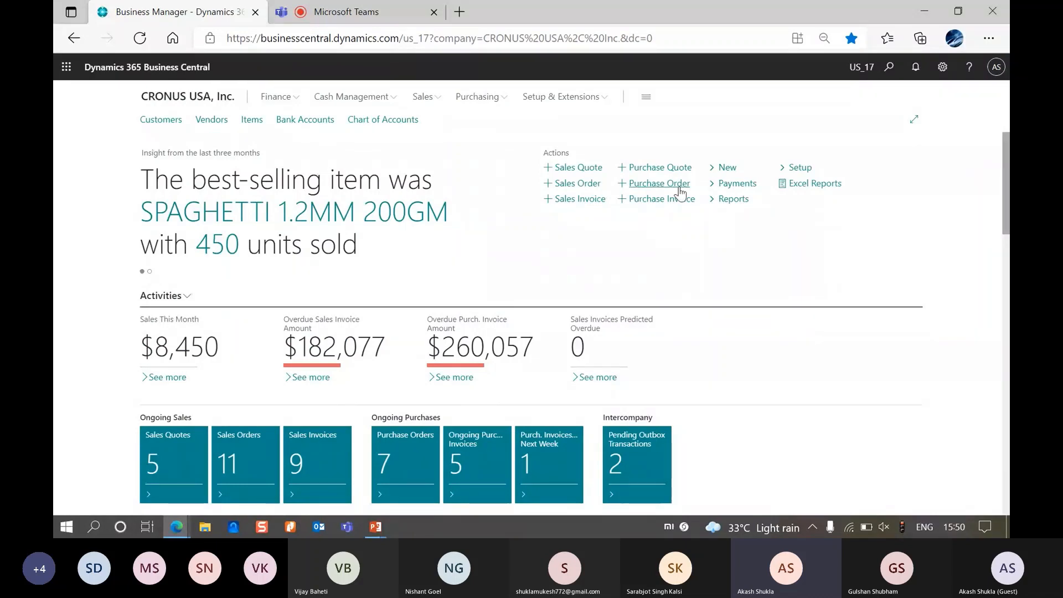
click(664, 183)
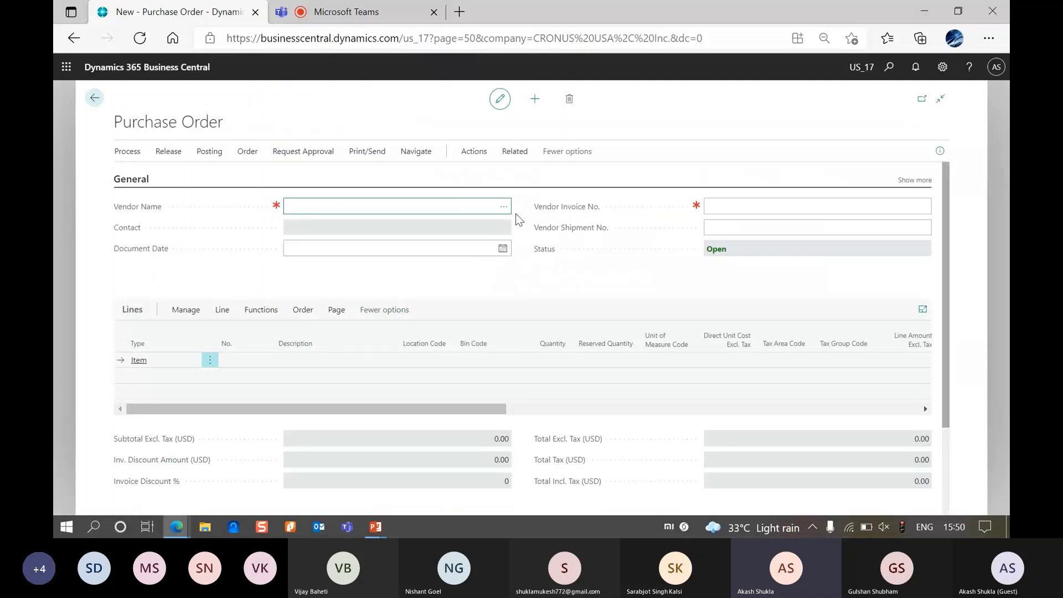
click(503, 208)
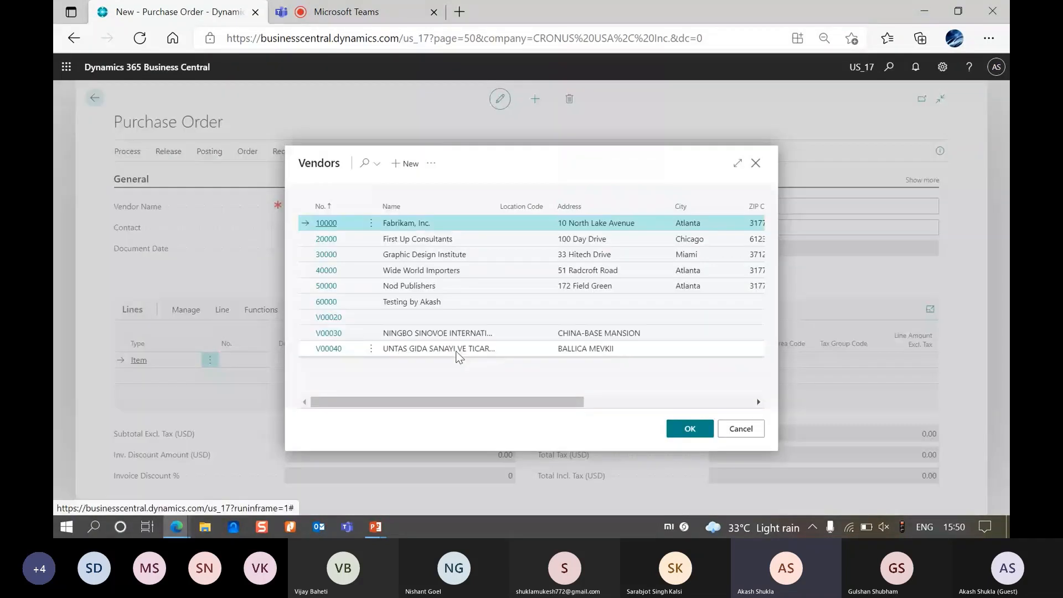
click(371, 286)
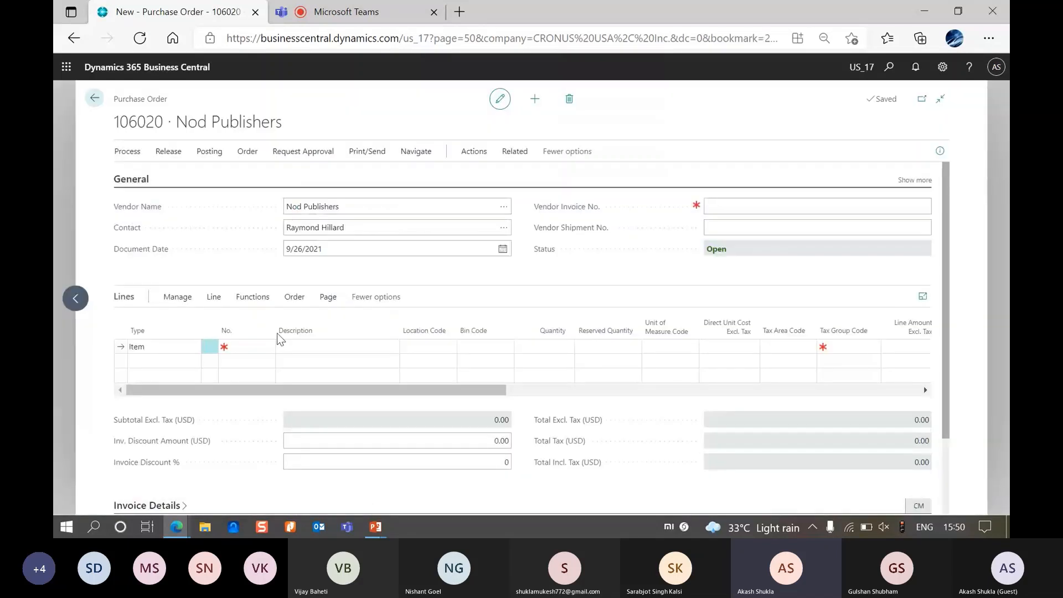
Add item 1006, CANDLE 20gms, to the first order line with location code EAST.
click(250, 350)
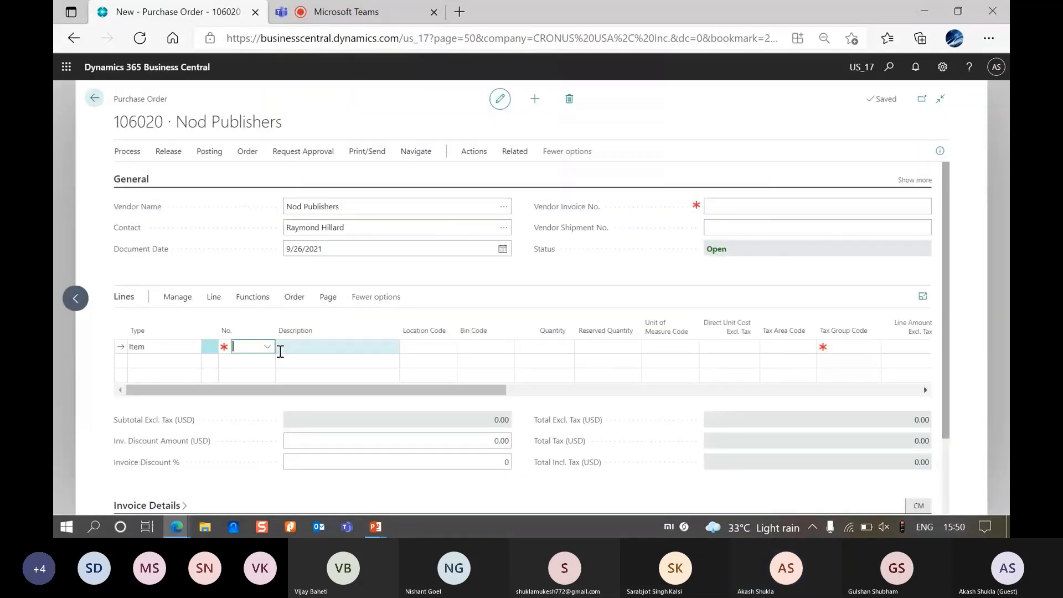
click(268, 348)
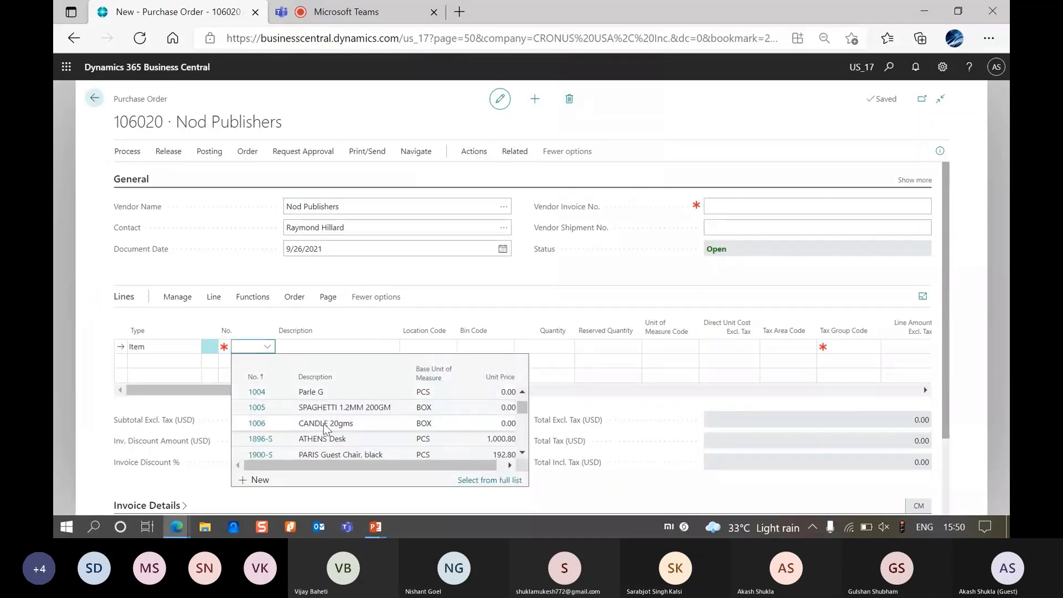
click(325, 424)
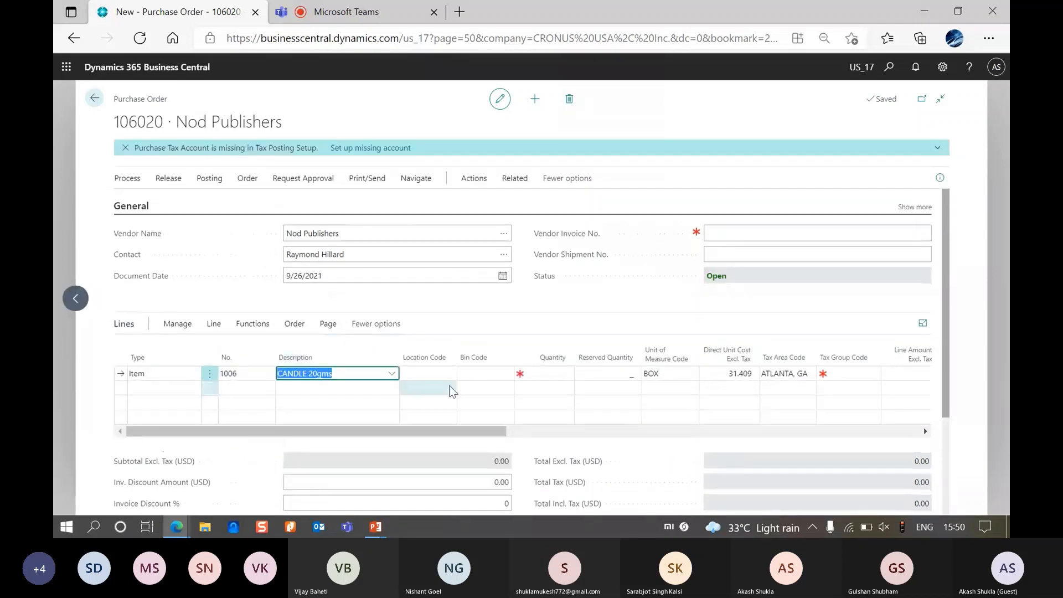
text(b)
key(Tab)
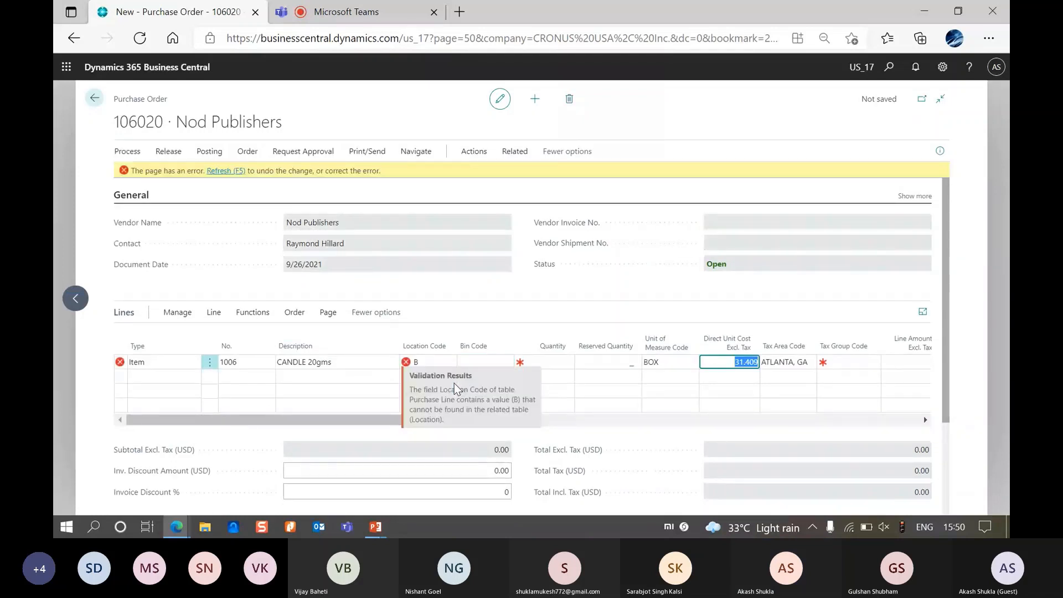
click(428, 362)
text(e)
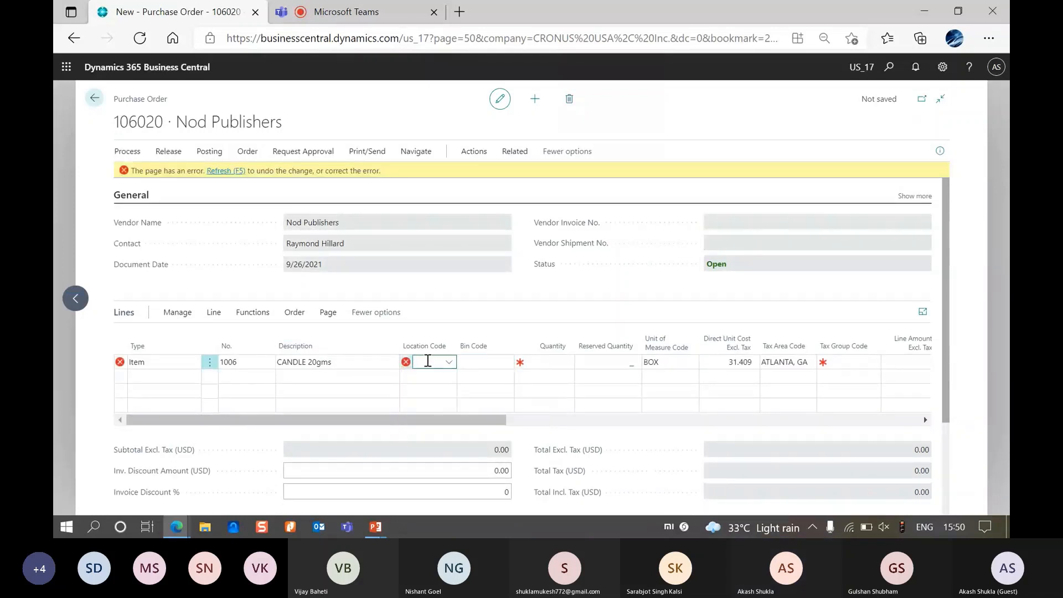
key(Tab)
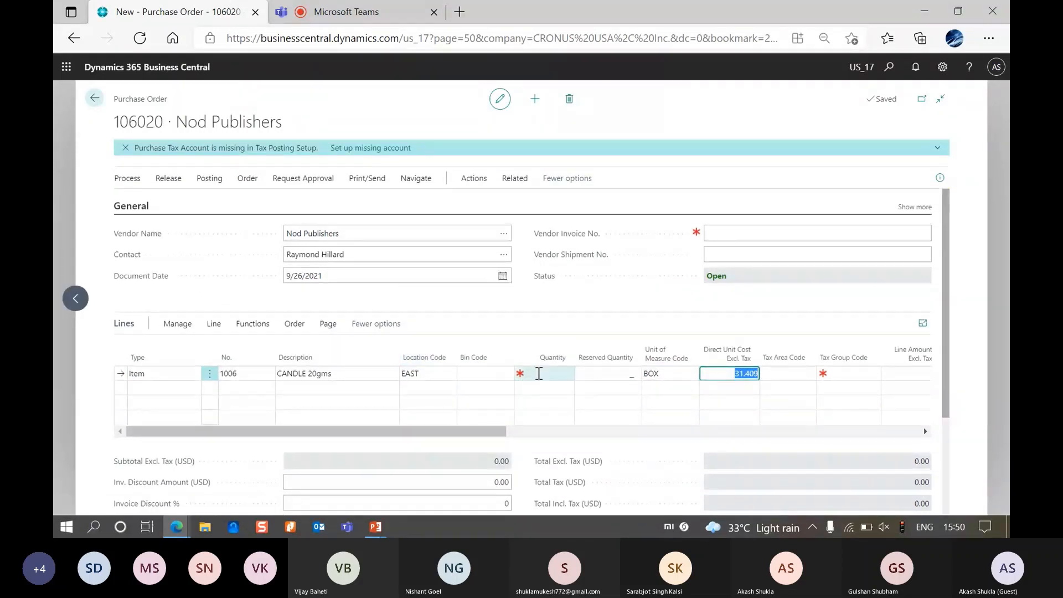
Set the candle line's quantity to 150 and its direct unit cost to 31.50.
click(539, 374)
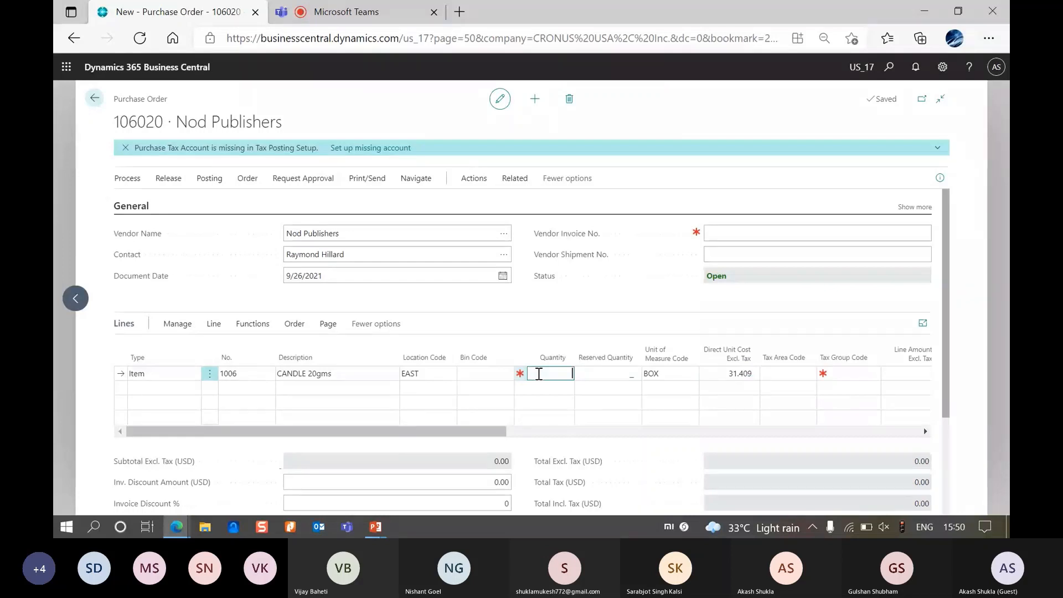
text(150)
key(Return)
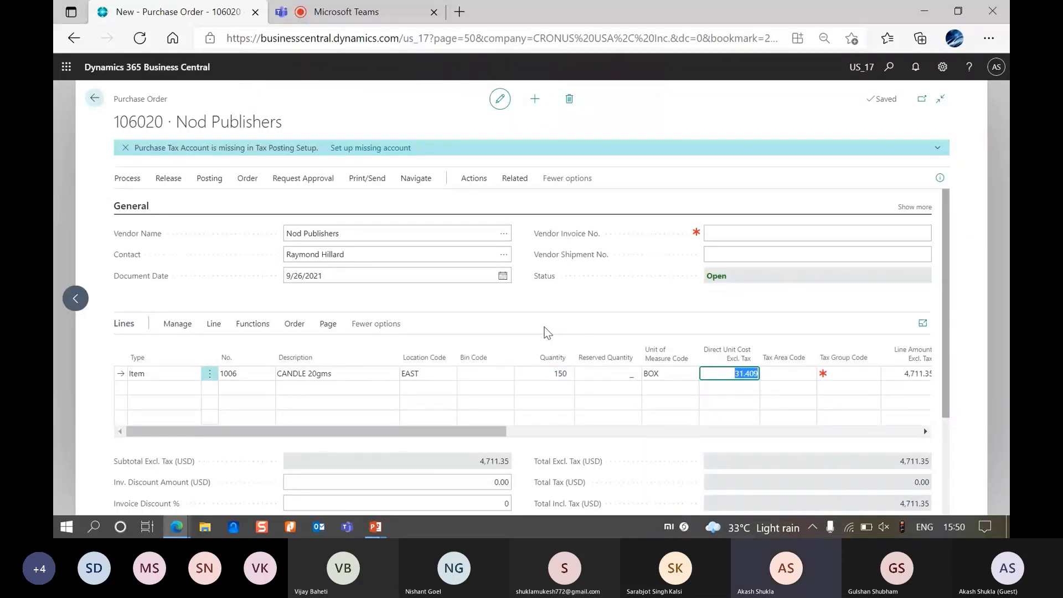
key(Return)
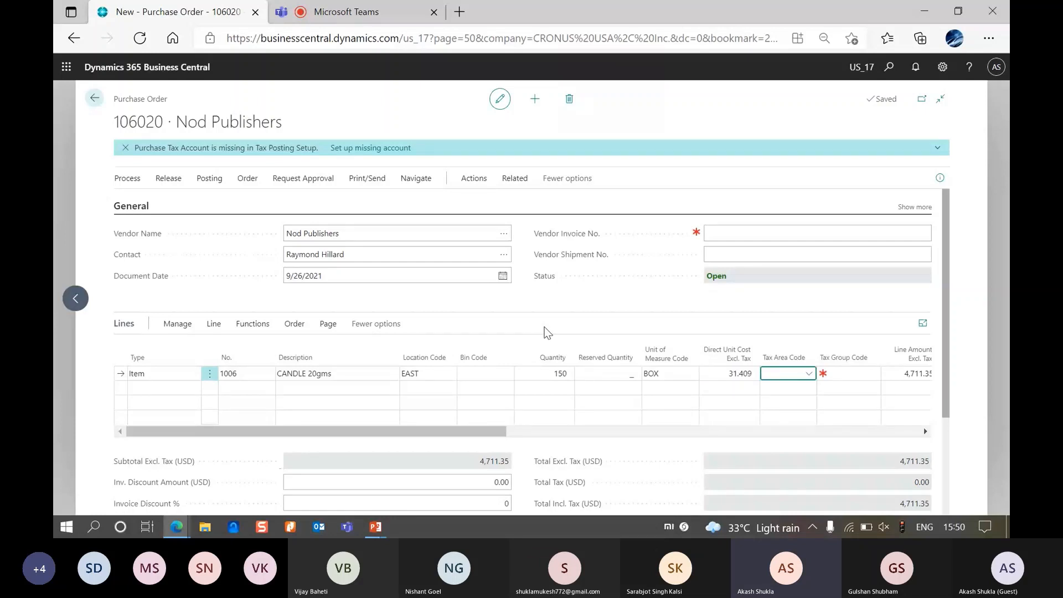
scroll(476, 381, down, 1)
scroll(476, 381, right, 1)
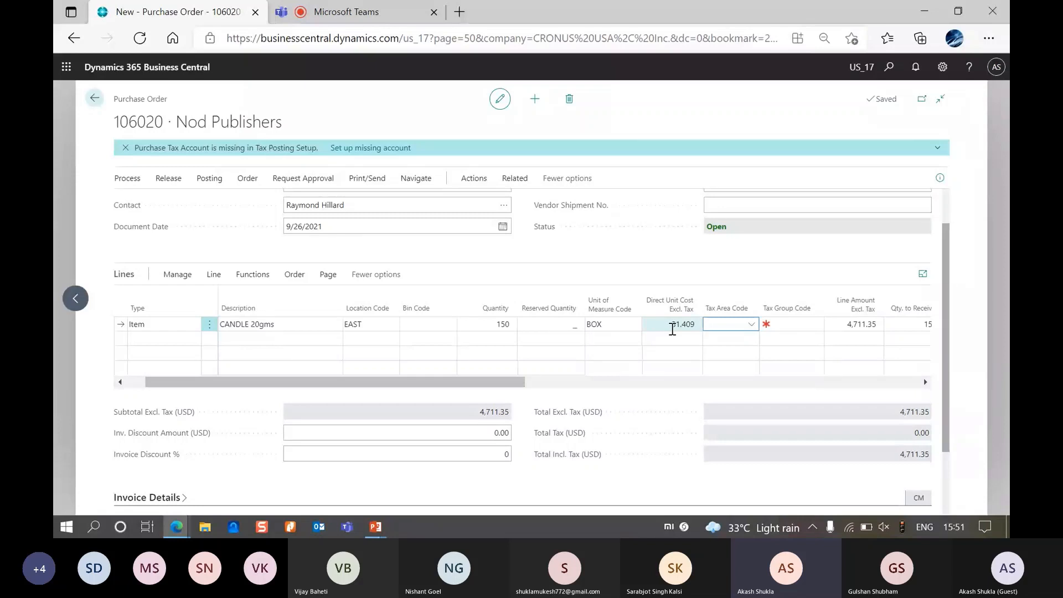
click(671, 327)
text(31)
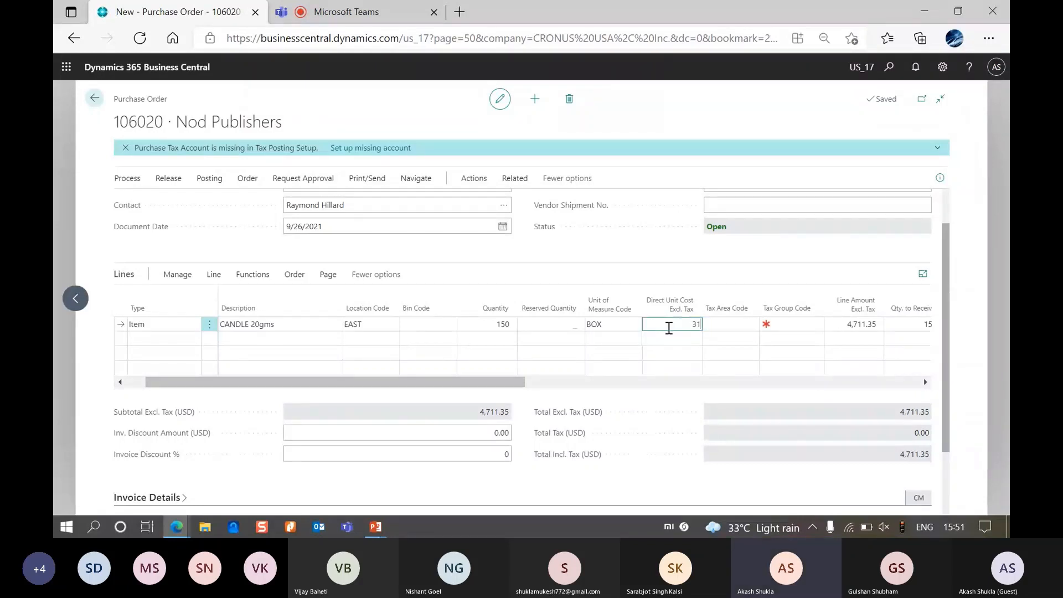
text(.5)
key(Tab)
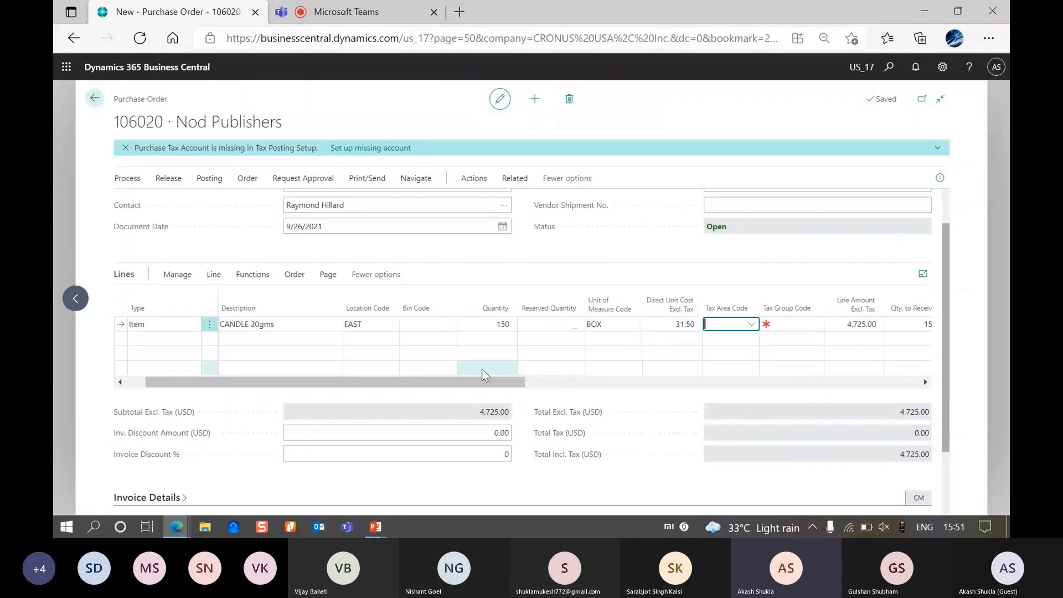
Give the candle line a line discount of 10%.
drag(468, 383, 790, 394)
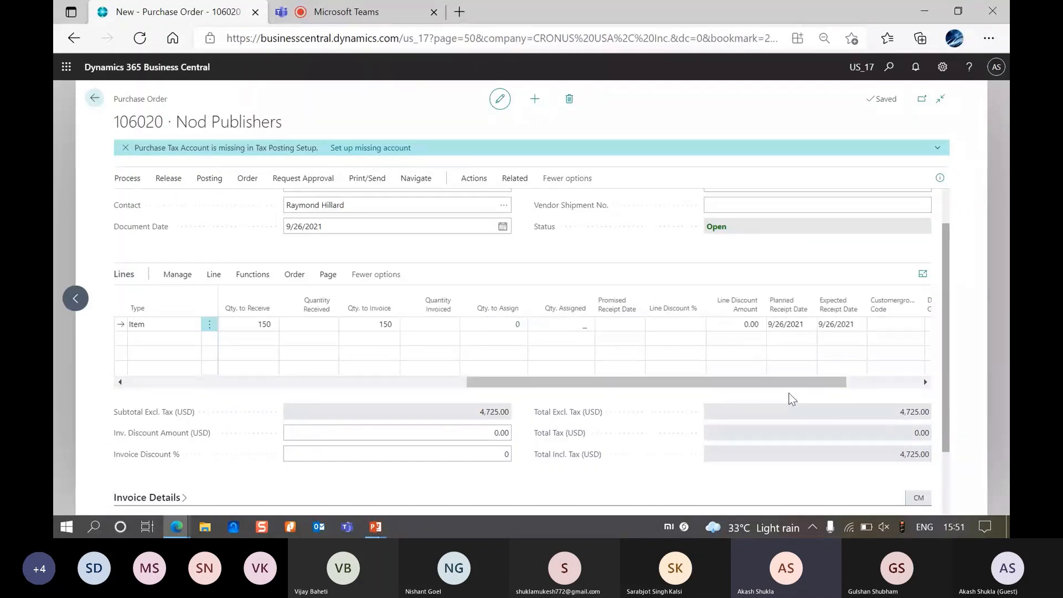
click(684, 326)
text(150)
key(Tab)
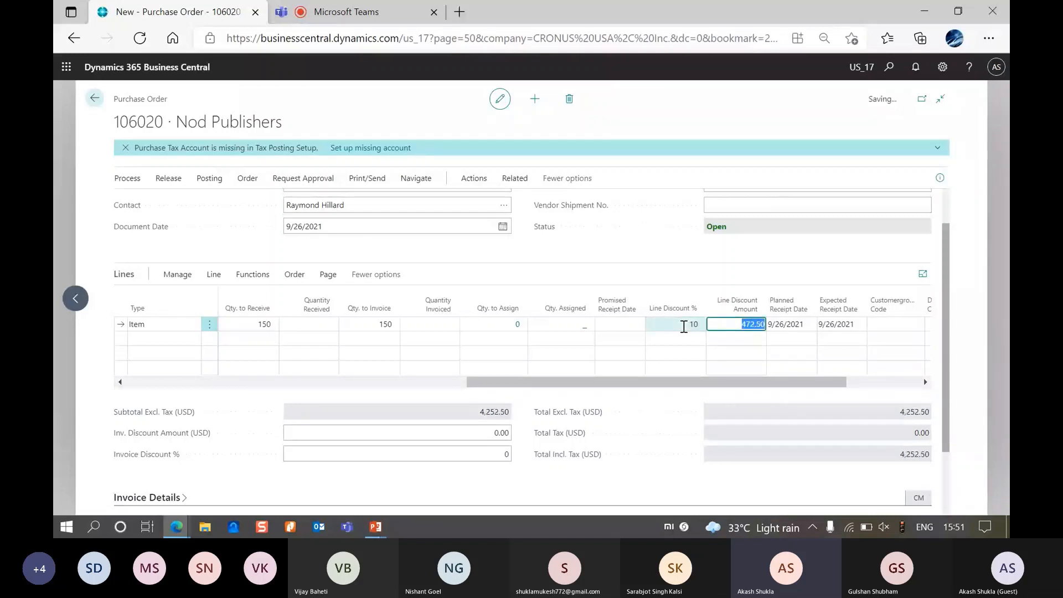
Review the candle line's amounts, and multiply 31.5 by 150 in Calculator to work out its undiscounted total.
drag(613, 381, 503, 374)
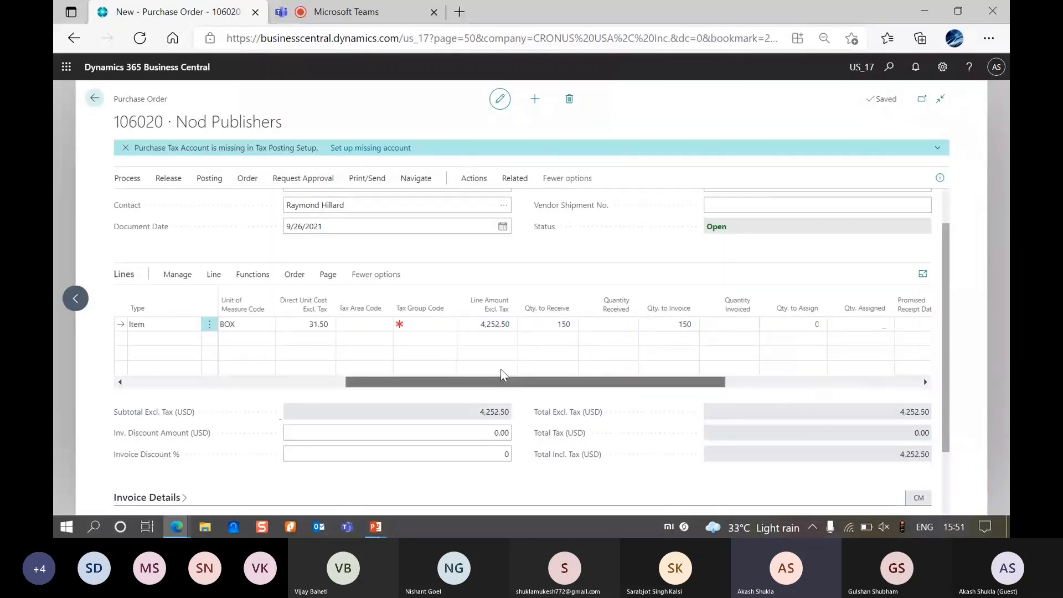
click(502, 368)
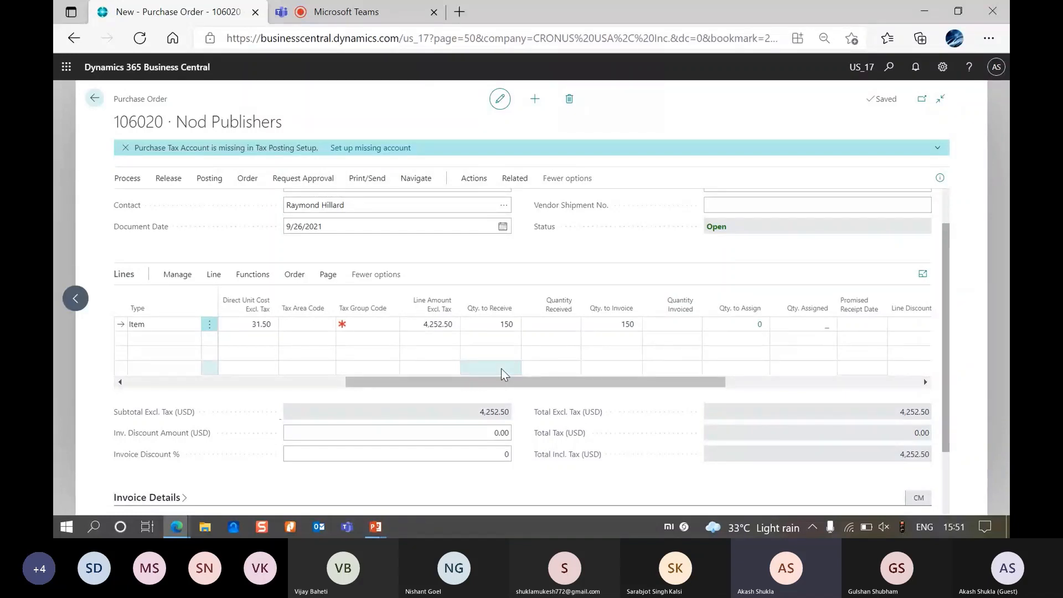
drag(496, 381, 337, 367)
click(66, 527)
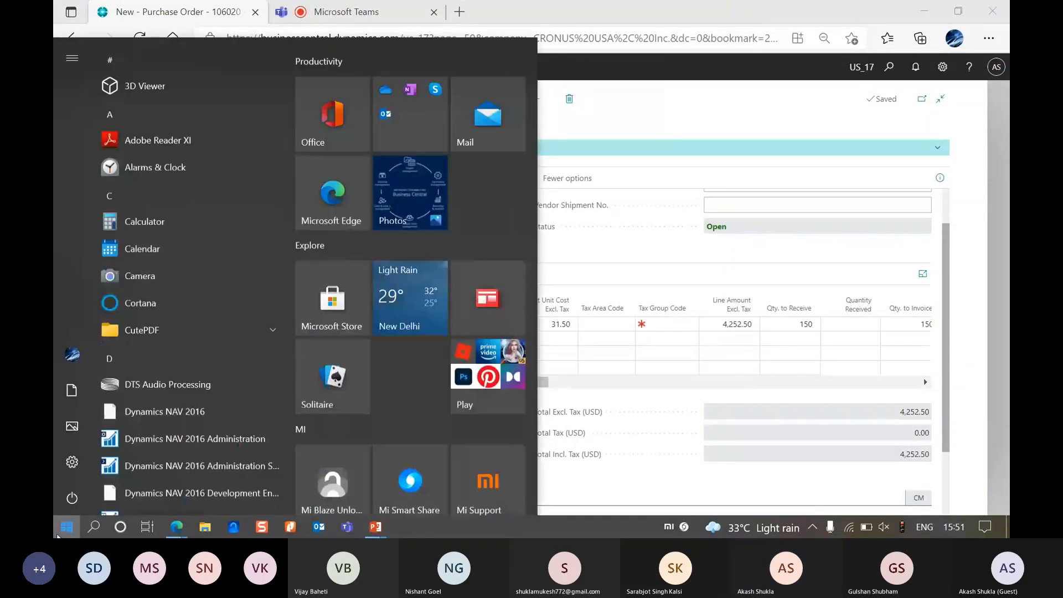
click(142, 225)
drag(486, 66, 303, 76)
text(31.)
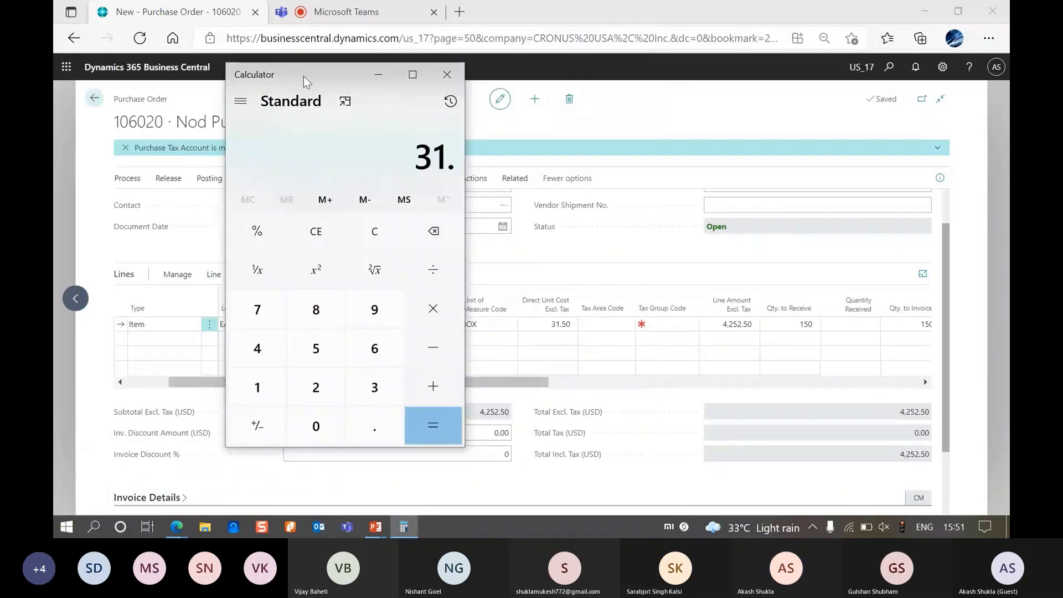
text(5*)
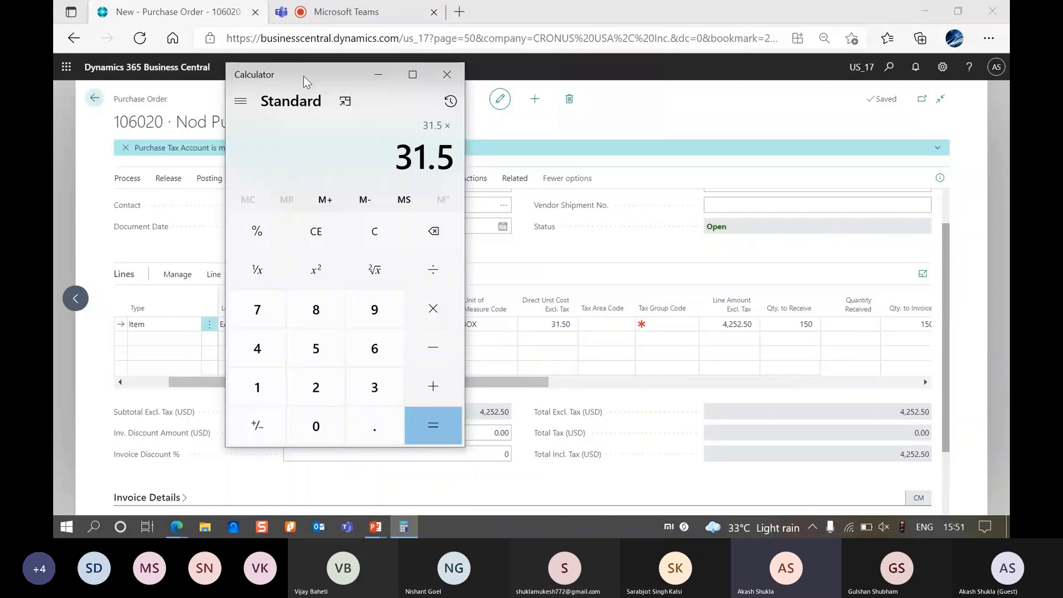
text(150)
key(Return)
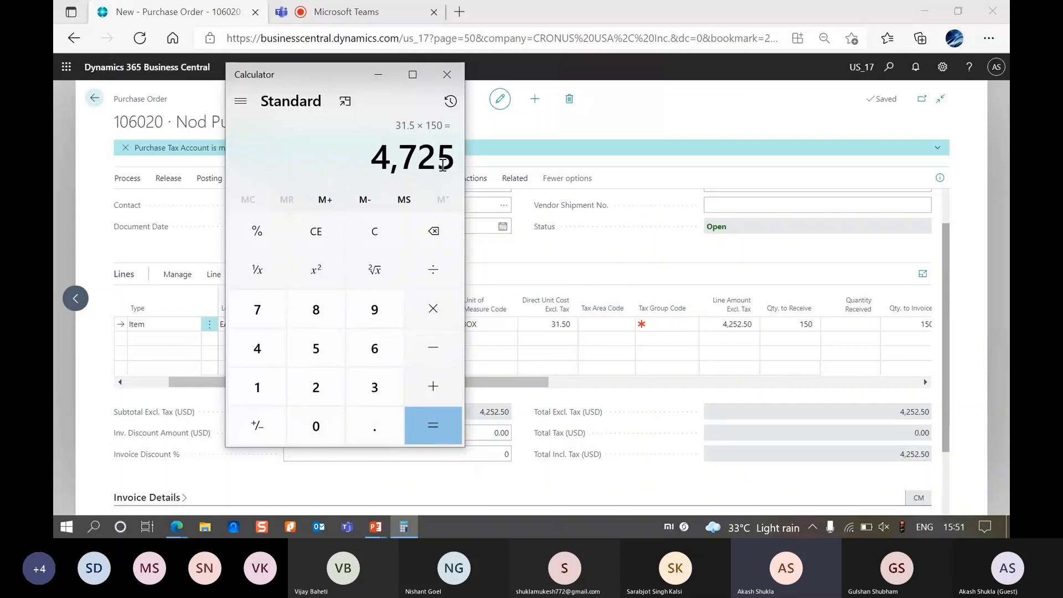
Subtract the line discount amount 472.5 from 4725 in Calculator, and close it.
text(8)
key(BackSpace)
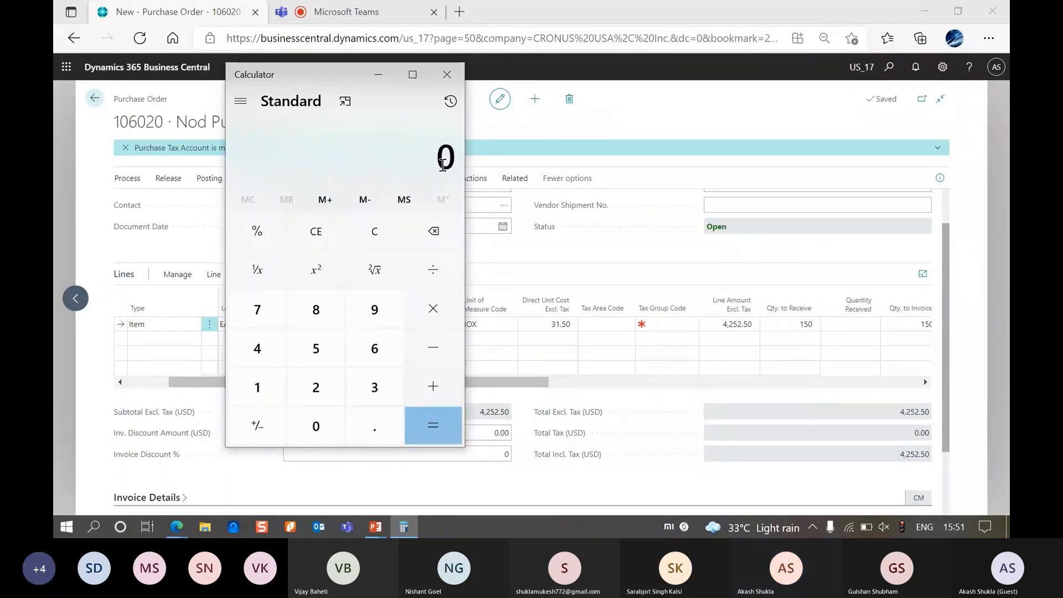
text(4,725)
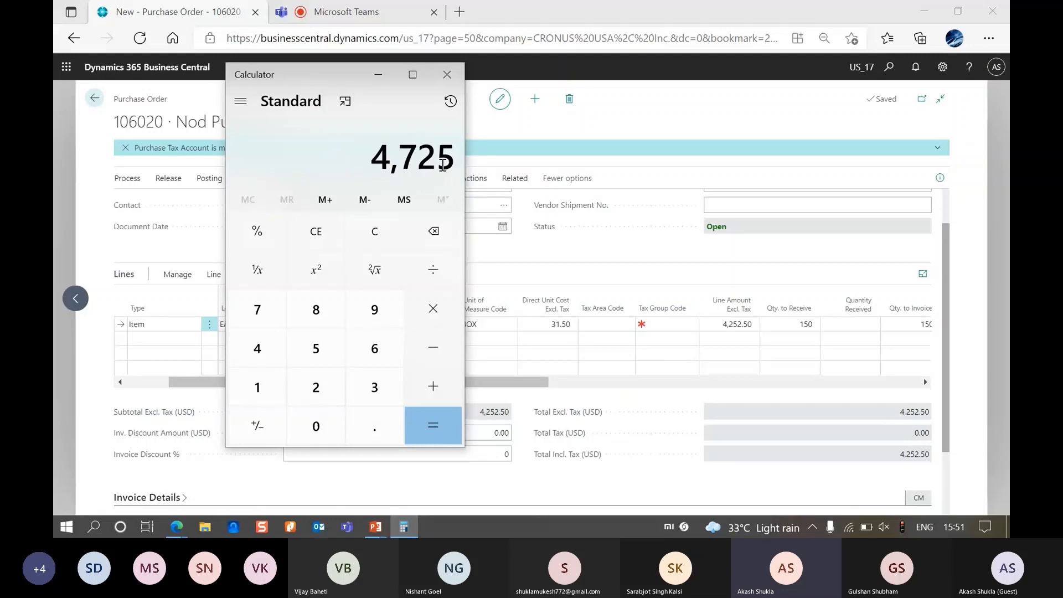
click(560, 384)
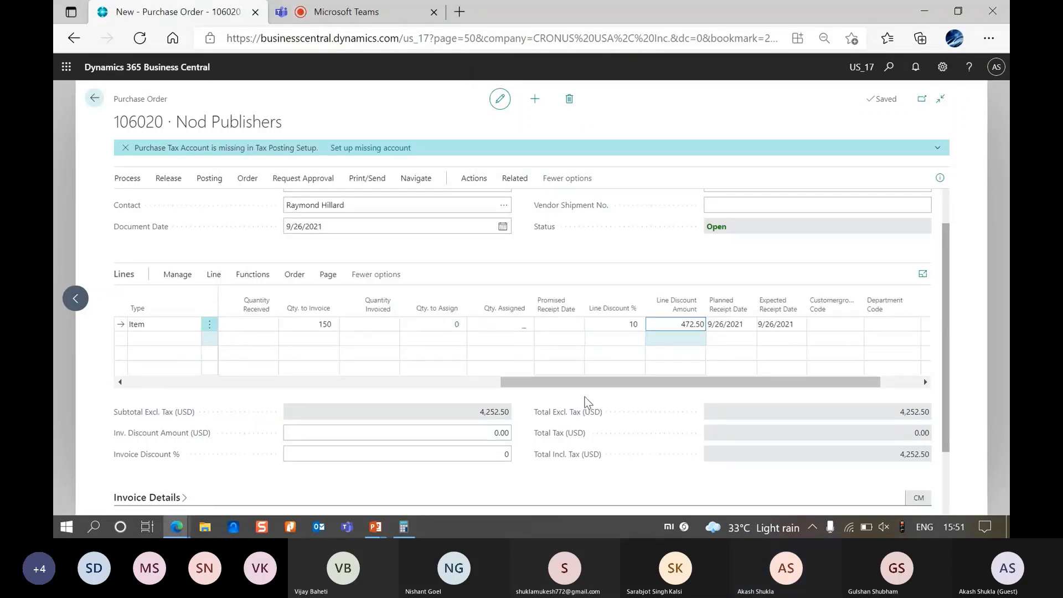
click(403, 527)
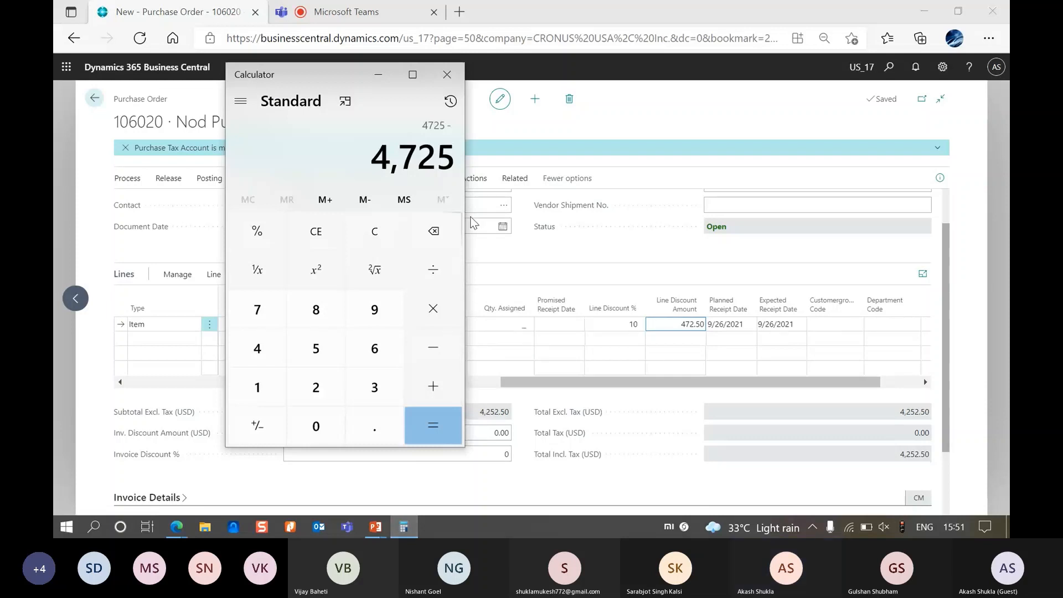
text(472.5)
key(Return)
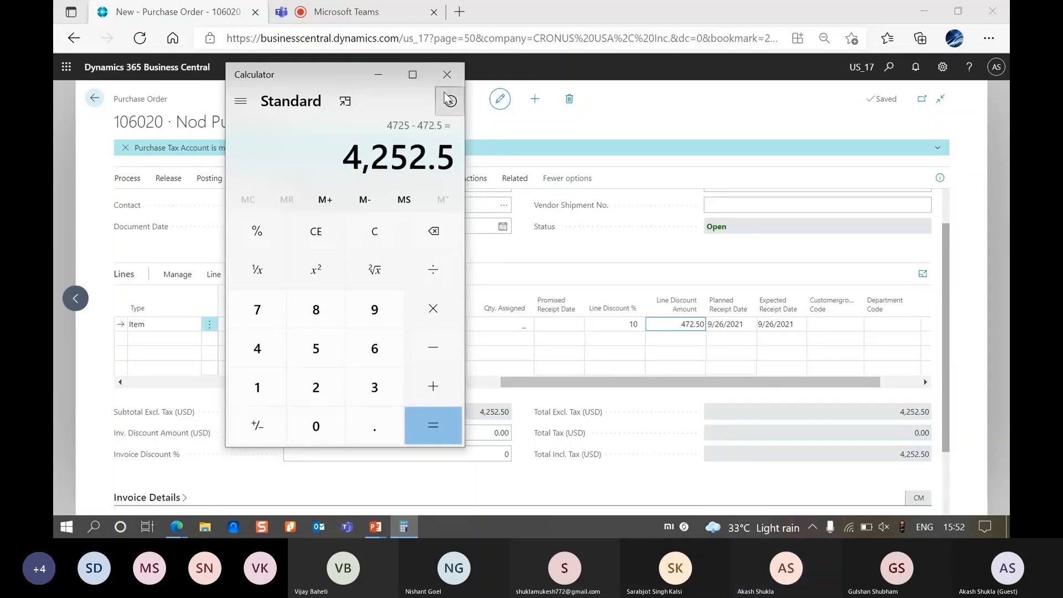
click(447, 74)
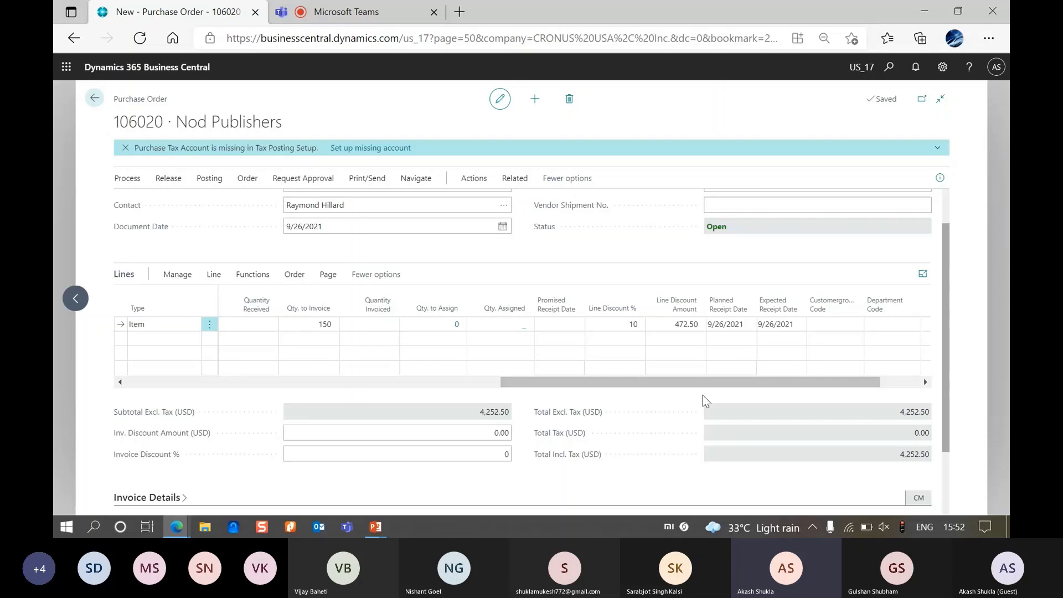
Try to preview the purchase order's posting and return to the order.
click(210, 178)
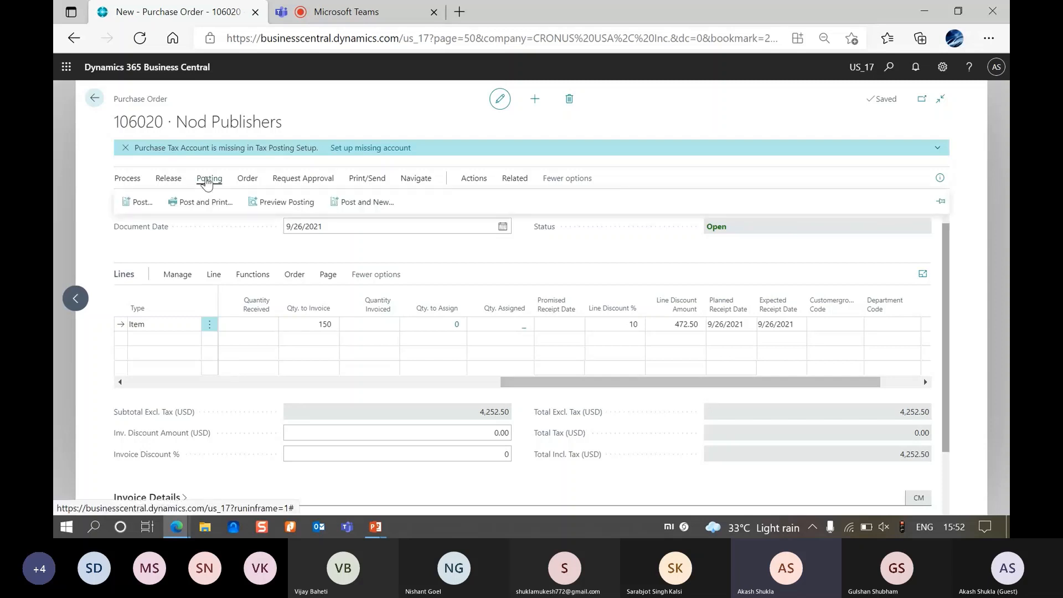
click(295, 208)
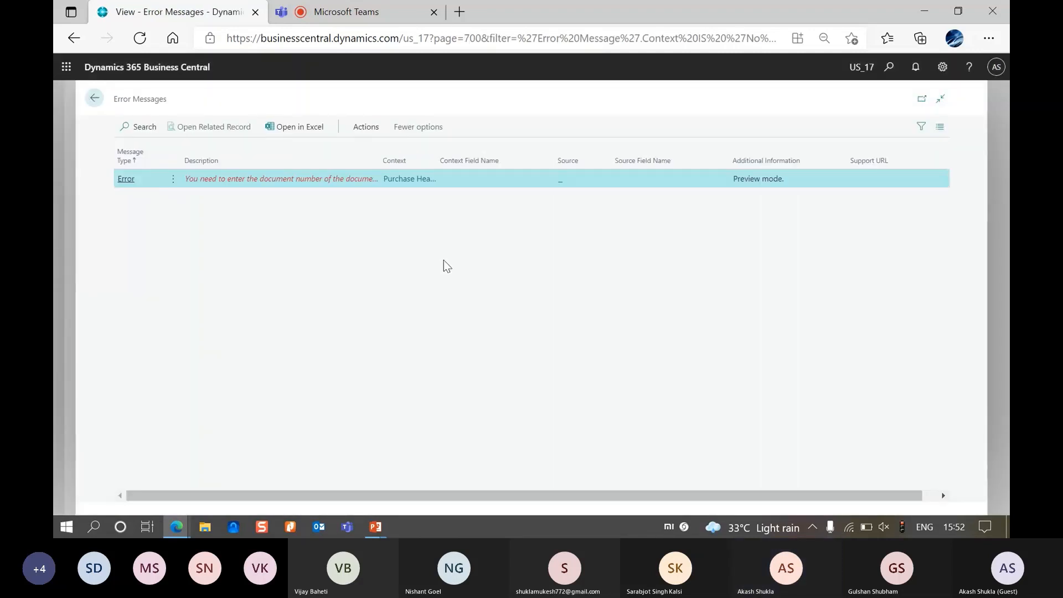
key(Escape)
Set the purchase order's Vendor Invoice No. to 46.
click(771, 235)
text(46)
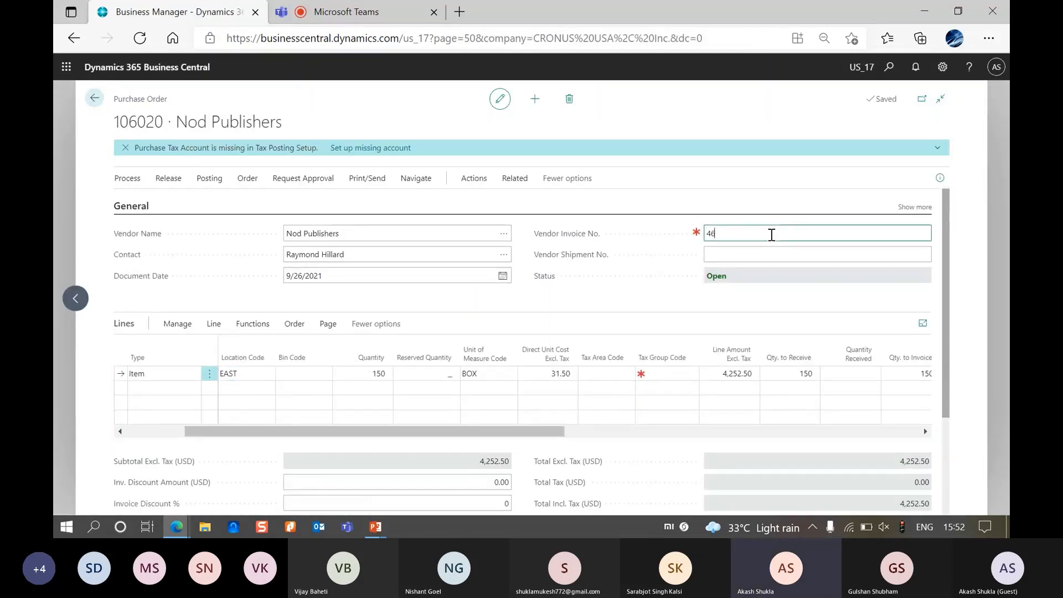
key(Tab)
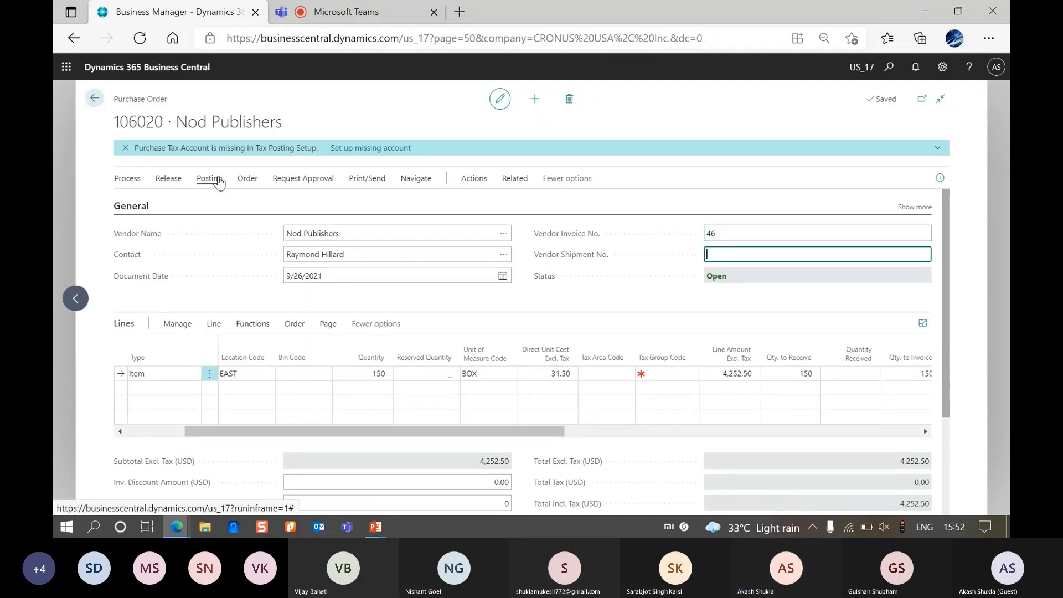
Preview the order's posting and examine its G/L entries, widening the G/L Account Name column to read the line discount entry.
click(210, 178)
click(285, 203)
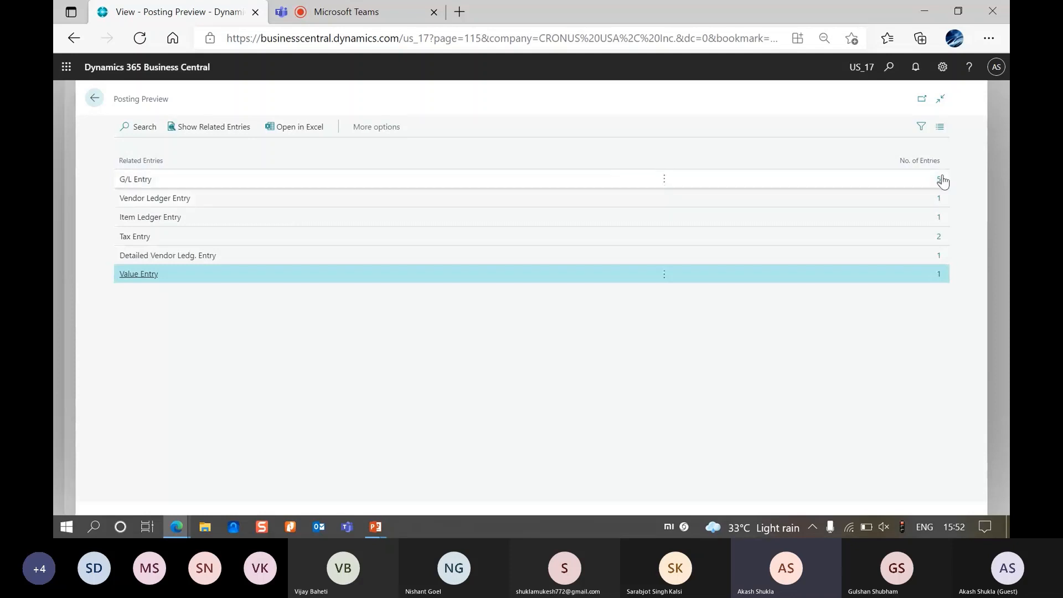
click(939, 186)
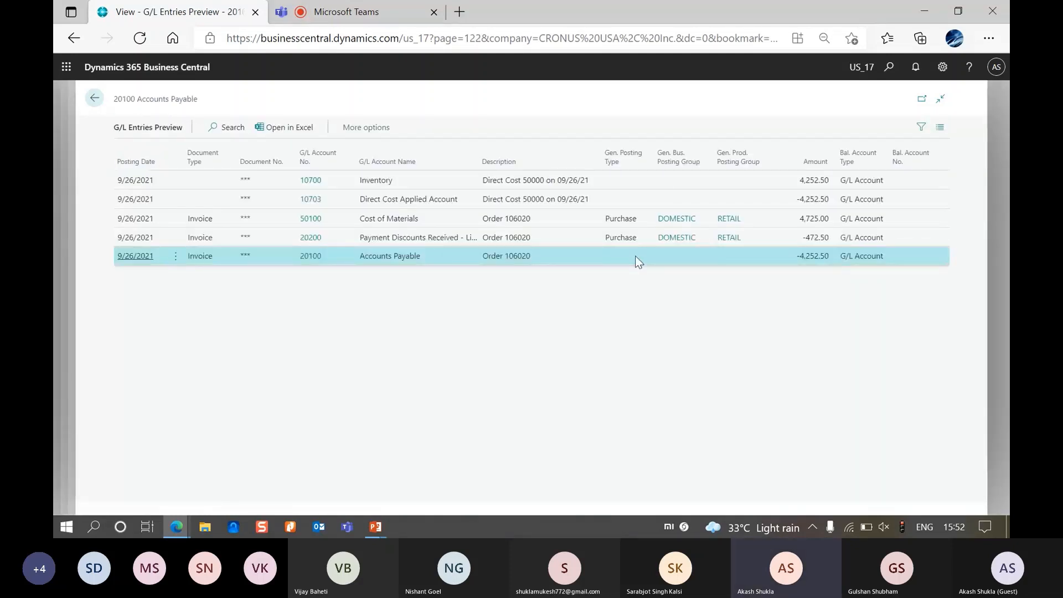
drag(481, 159, 526, 162)
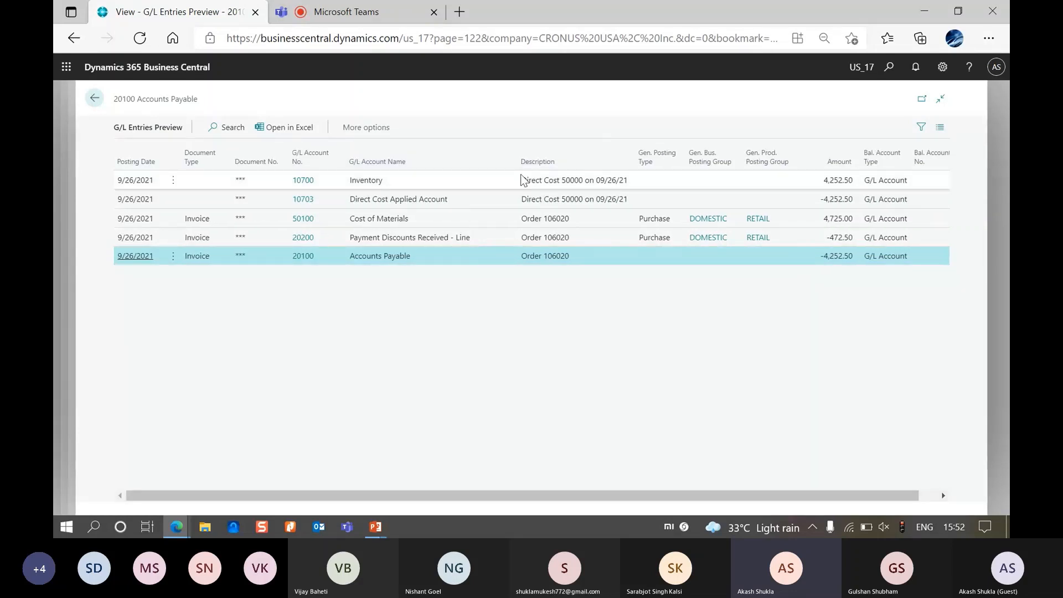
click(377, 240)
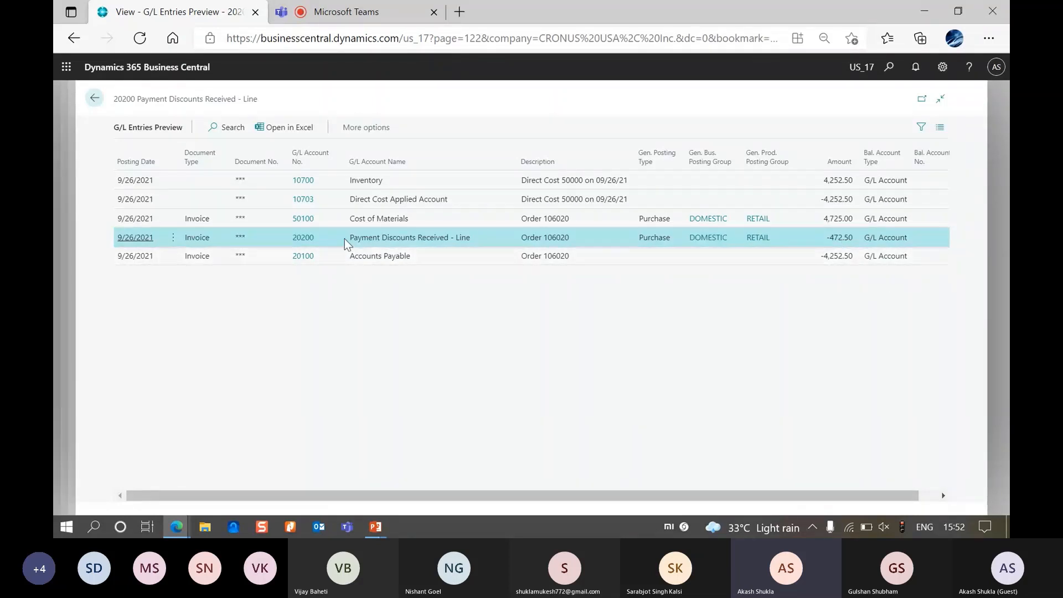
Find General Posting Setup and check the Purch. Line Disc. Account assigned to the posting groups.
click(888, 72)
text(gen pos se)
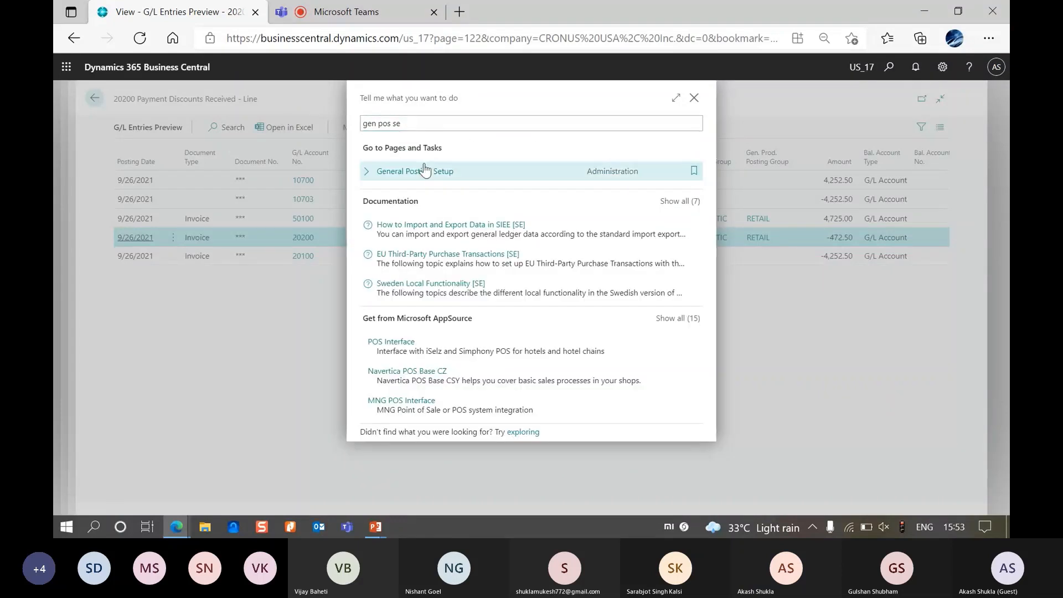
click(444, 172)
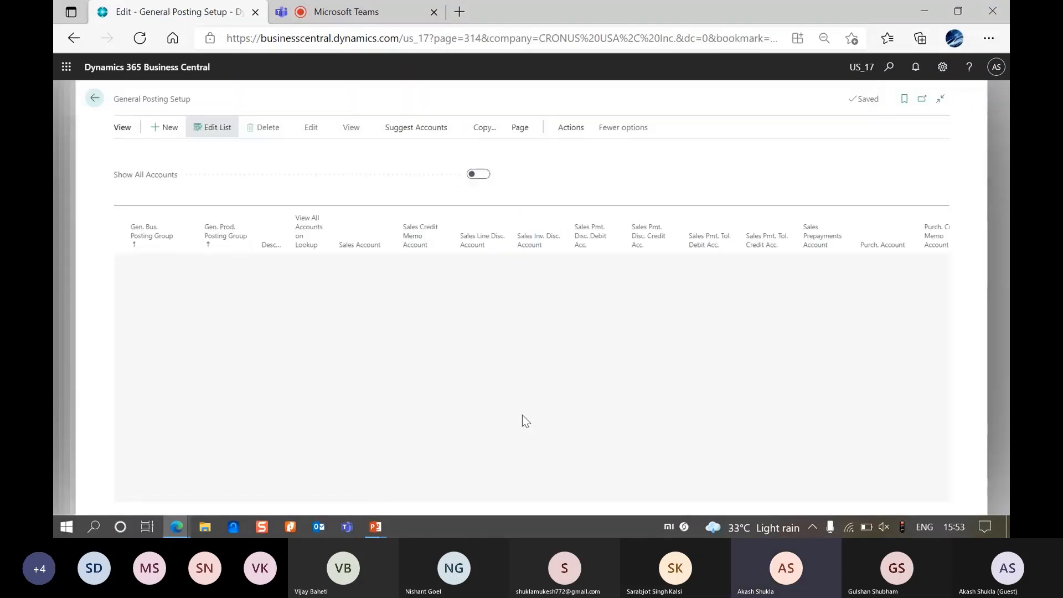
drag(476, 497, 659, 501)
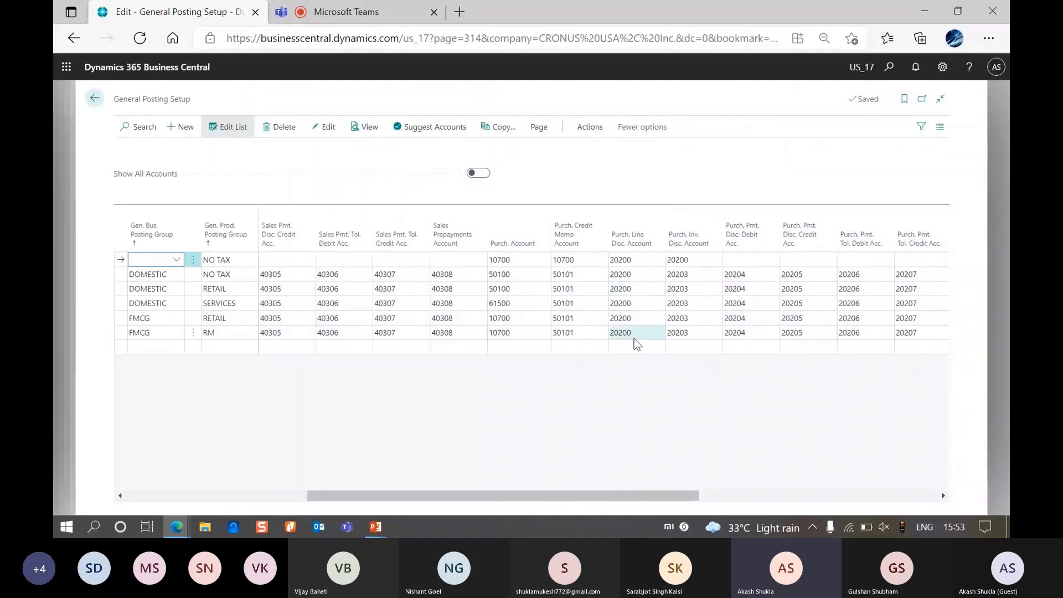
Return to the Nod Publishers purchase order and set its invoice discount to 2%.
click(54, 281)
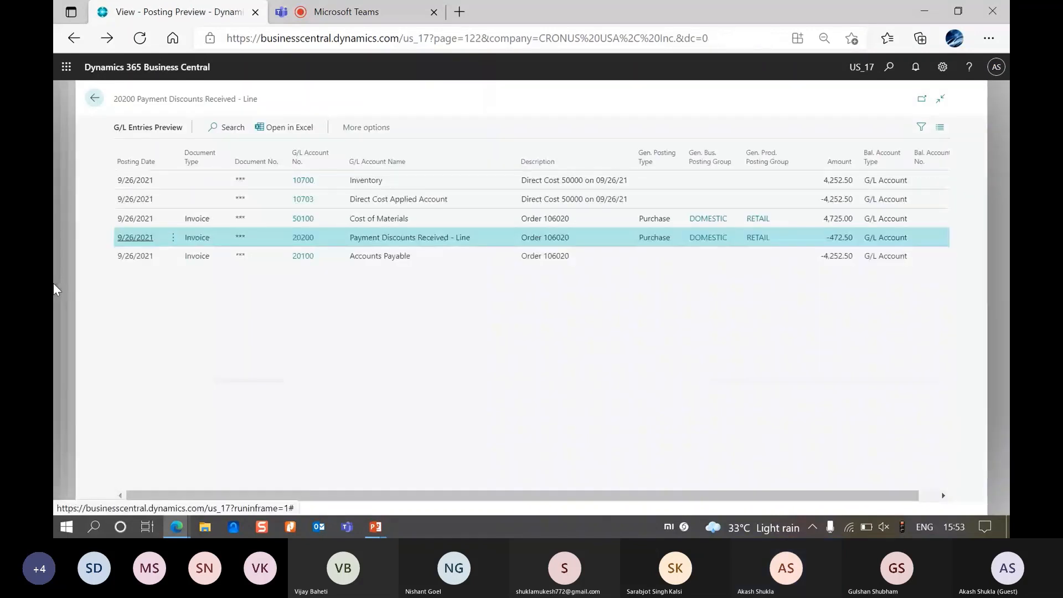
click(53, 284)
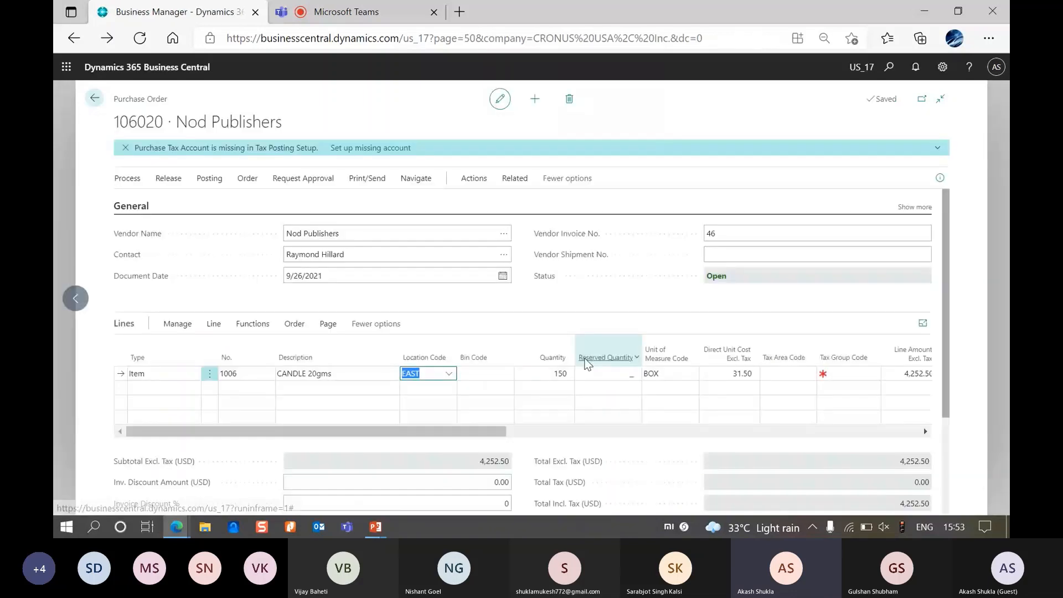
scroll(482, 390, down, 2)
click(491, 399)
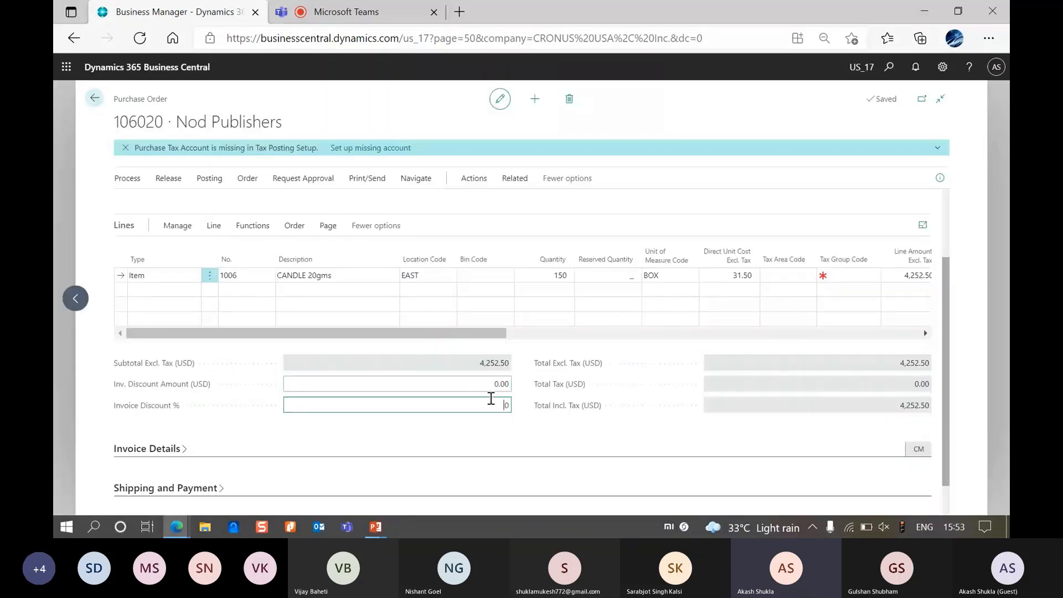
text(2)
key(Tab)
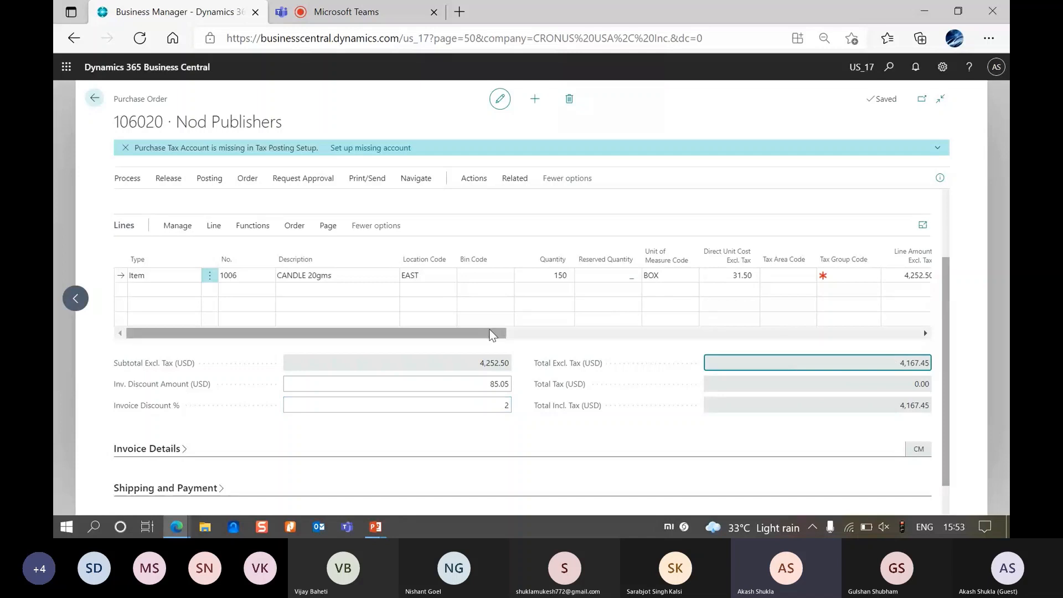
Check the line discount fields, preview the order's posting again and examine the invoice discount among the G/L entries.
drag(487, 333, 830, 338)
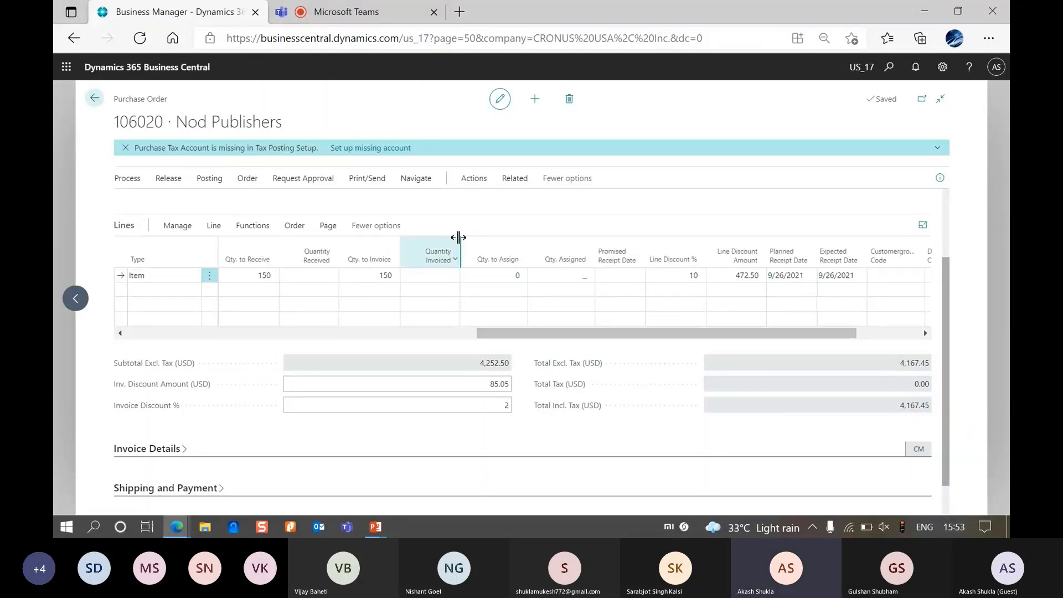
click(216, 179)
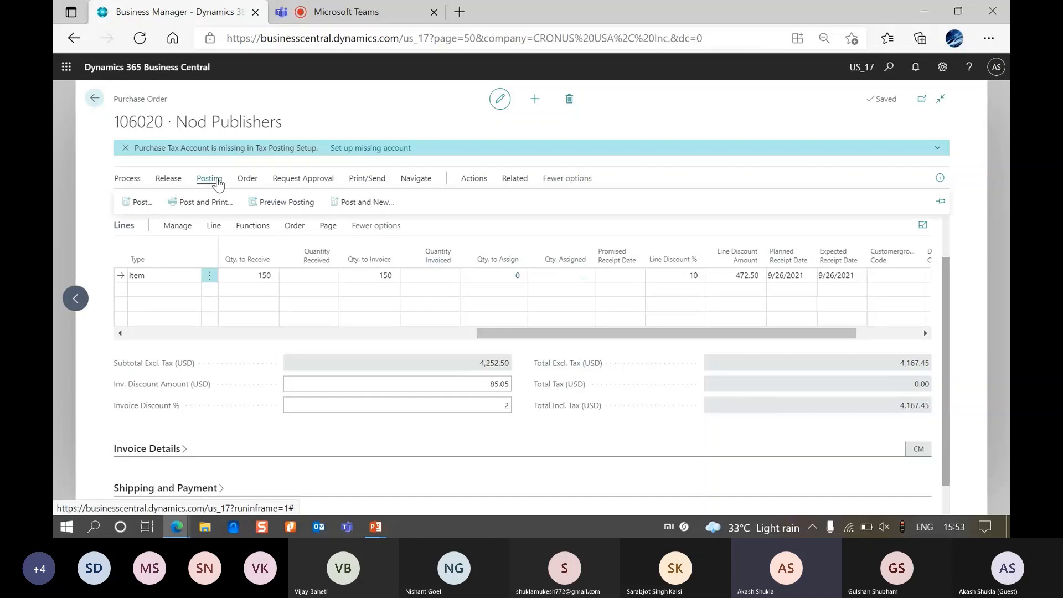
click(277, 202)
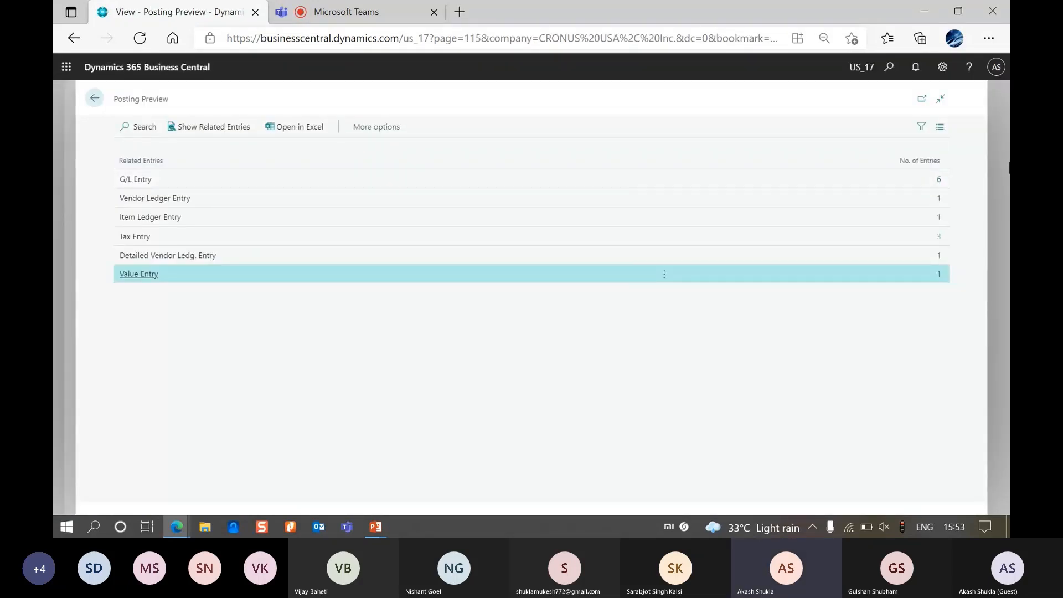
click(940, 181)
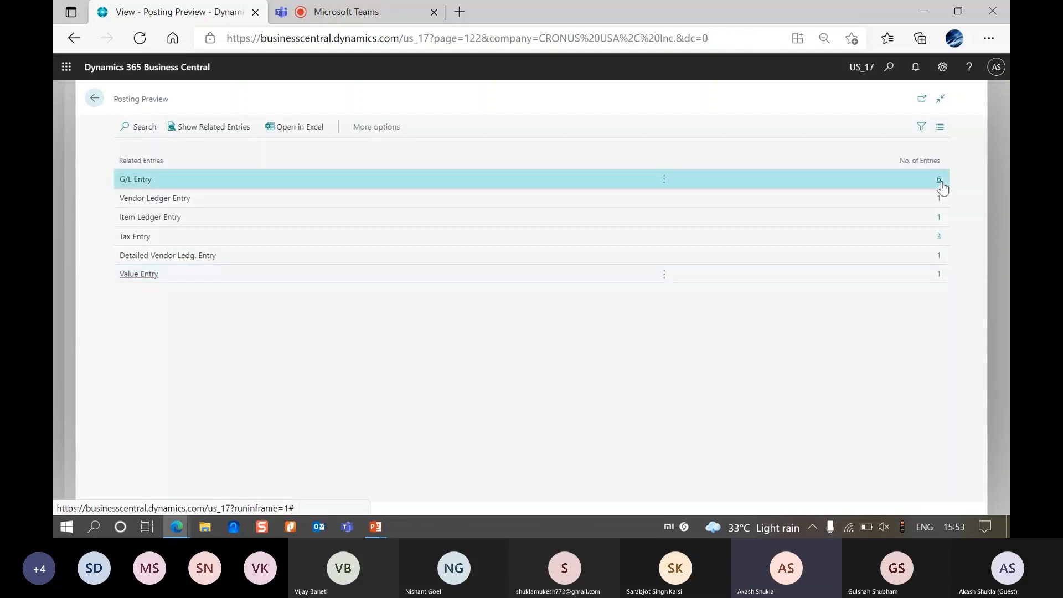
click(437, 241)
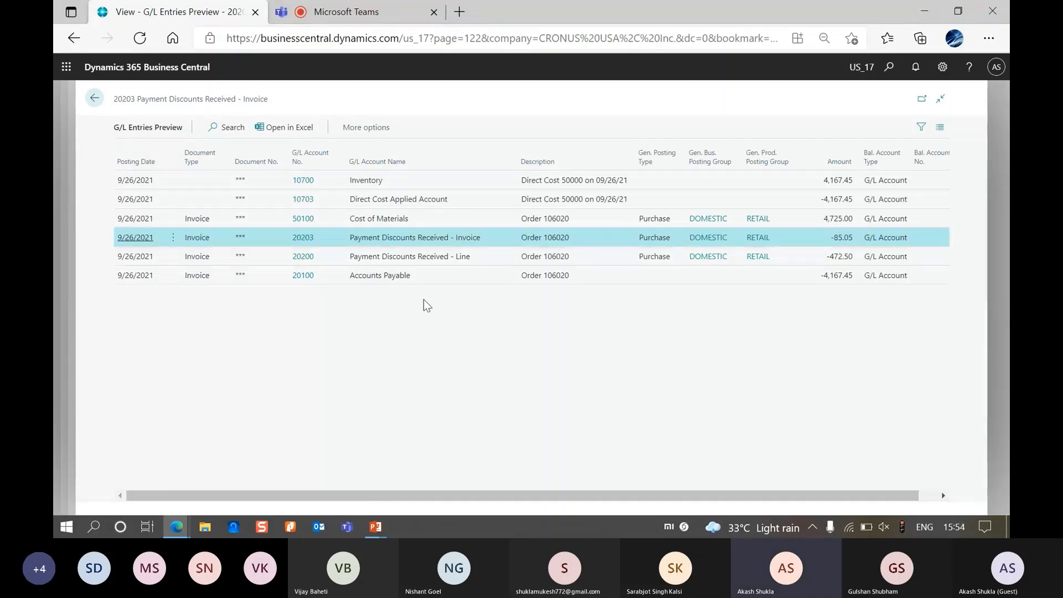
Find General Posting Setup and check the Purch. Inv. Disc. Account assigned to the posting groups.
click(890, 68)
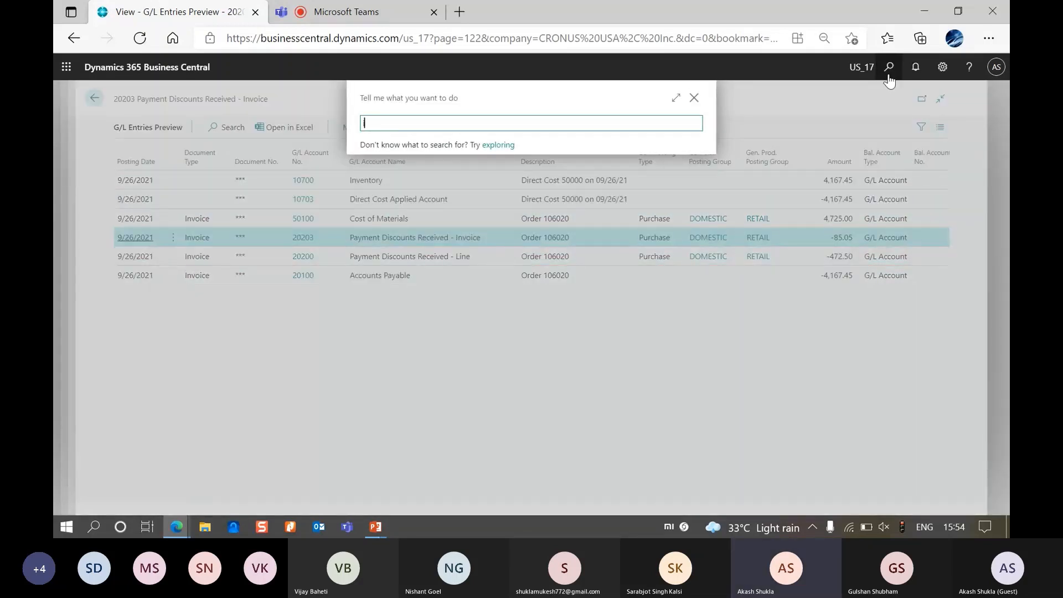
text(gen post se)
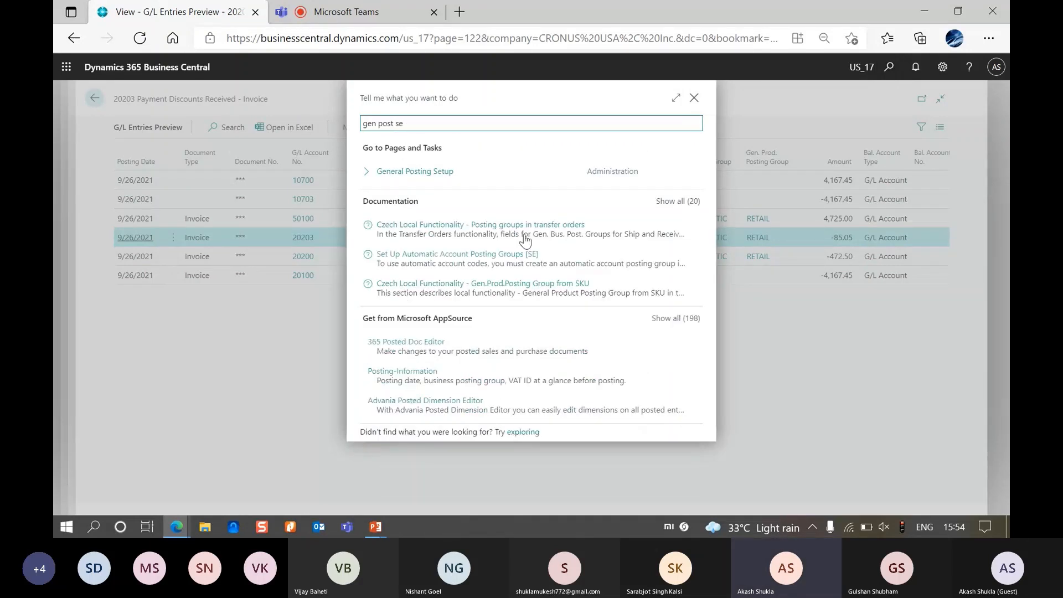
click(401, 171)
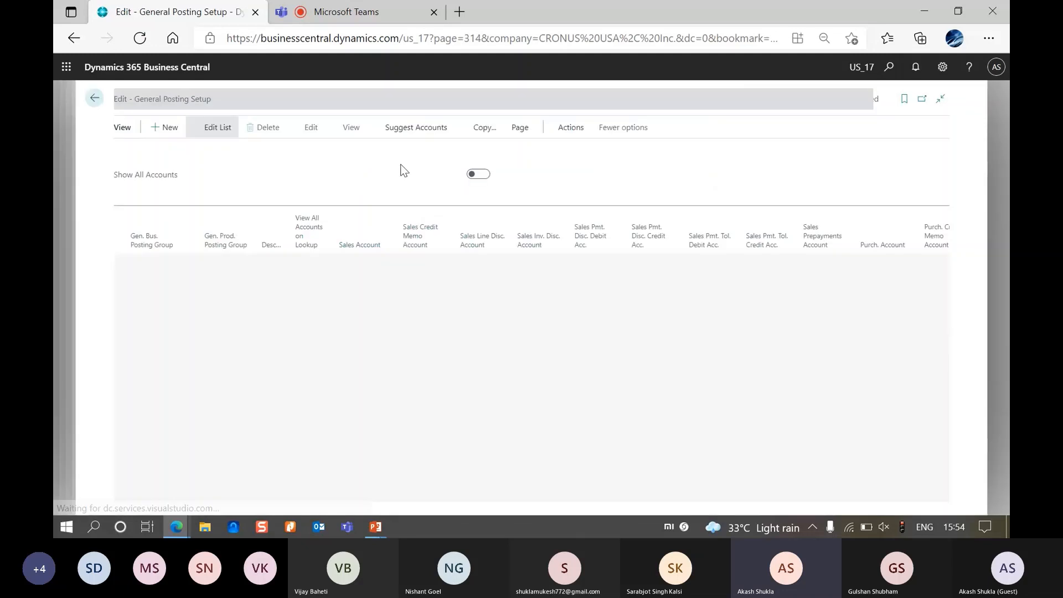
drag(500, 496, 743, 503)
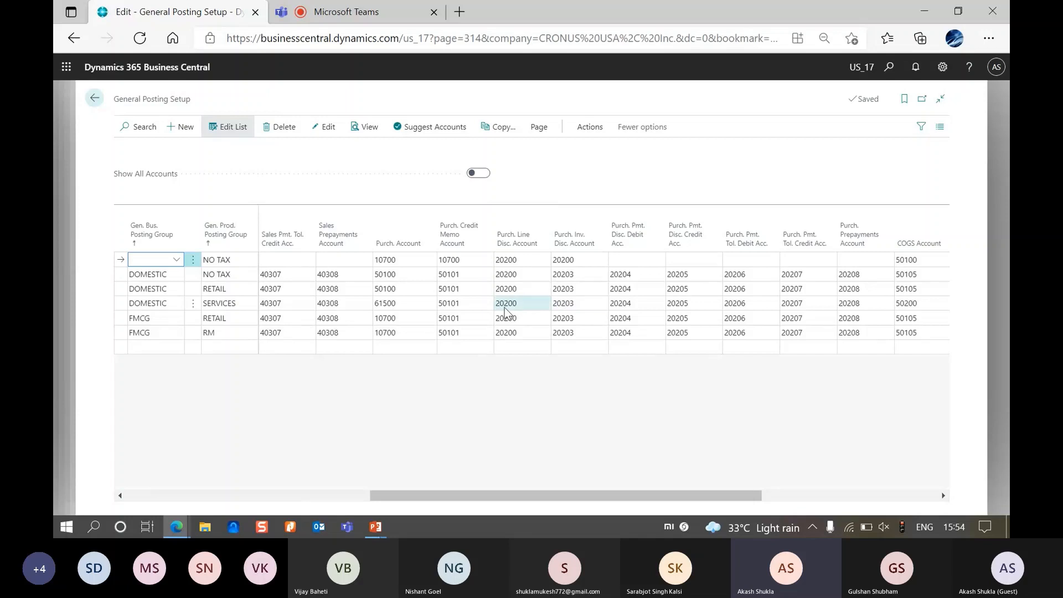
click(577, 304)
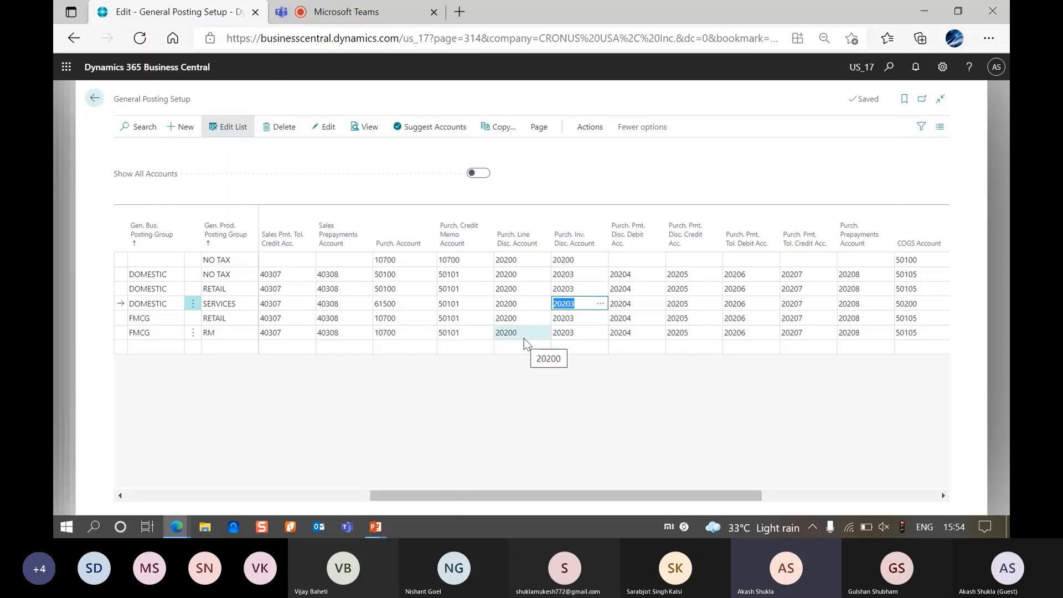
Return to the Nod Publishers purchase order, post it with Receive and Invoice, and open the posted invoice.
click(53, 279)
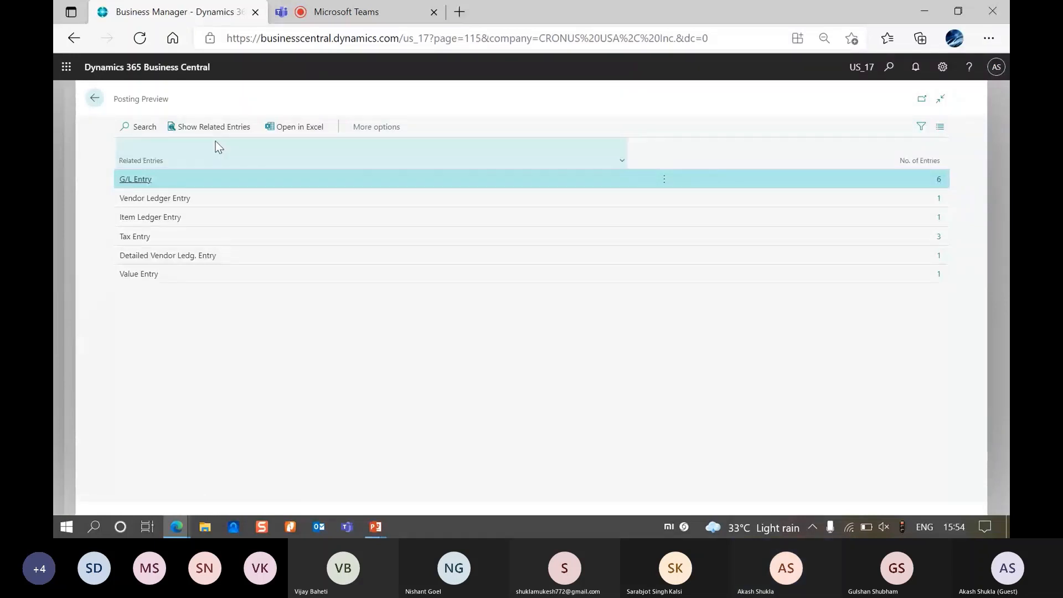
key(Escape)
key(F9)
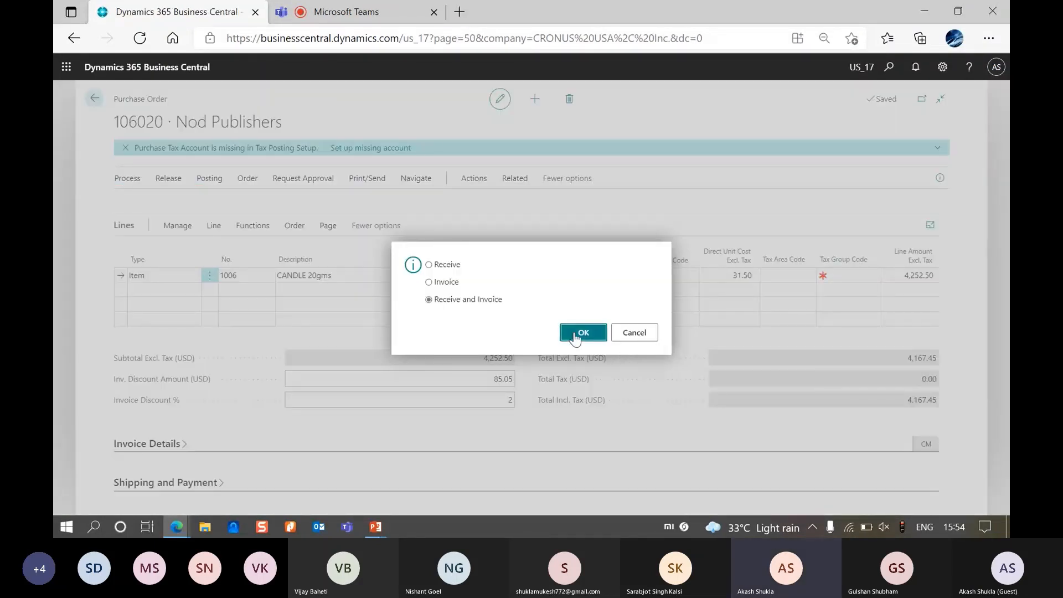
click(575, 335)
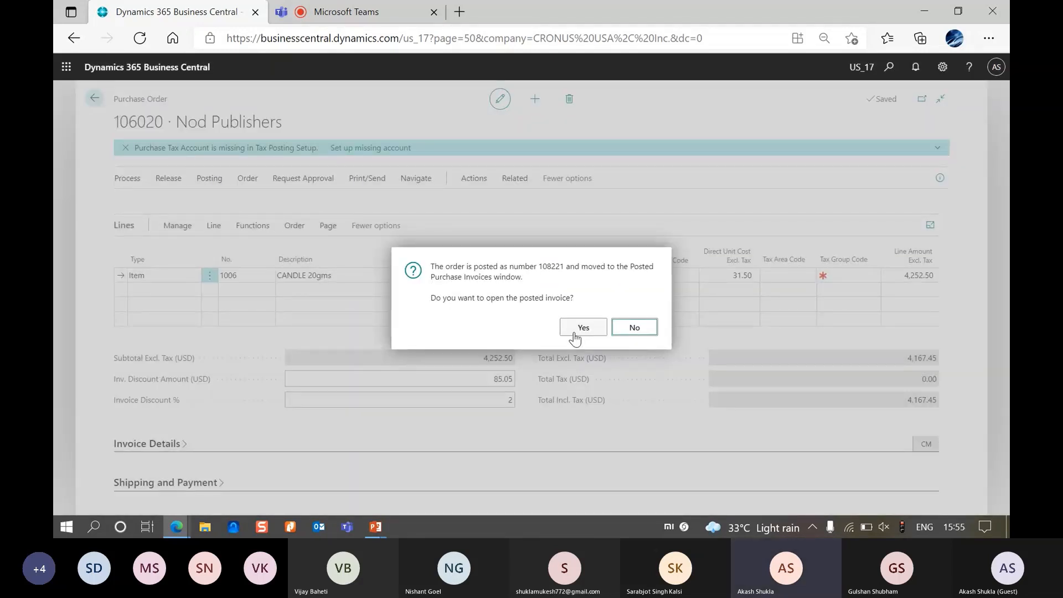
click(576, 329)
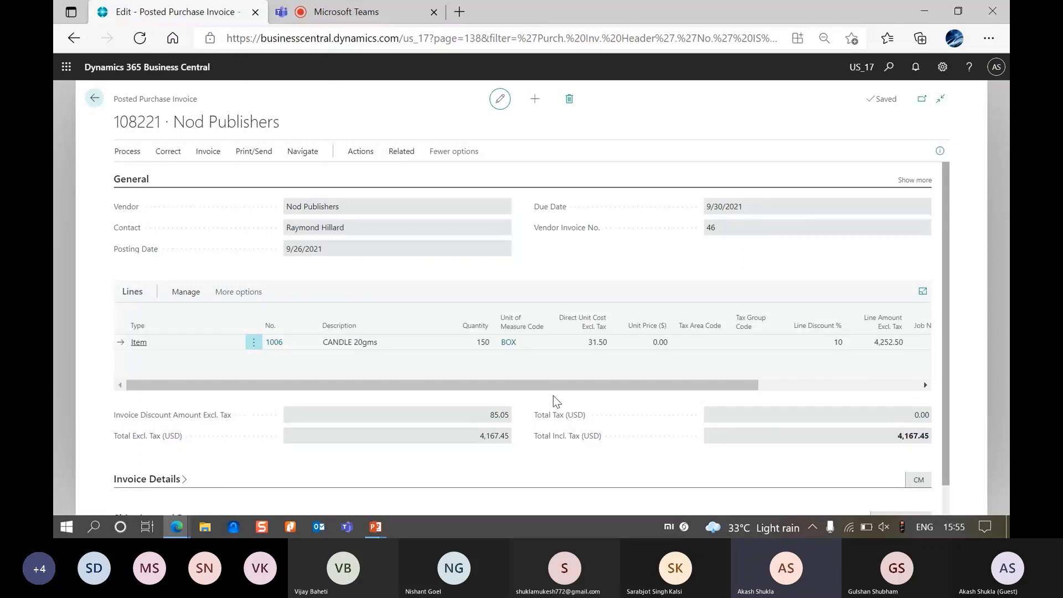
Create a new purchase return order for vendor Nod Publishers with Vendor Cr. Memo No. 46346.
click(54, 252)
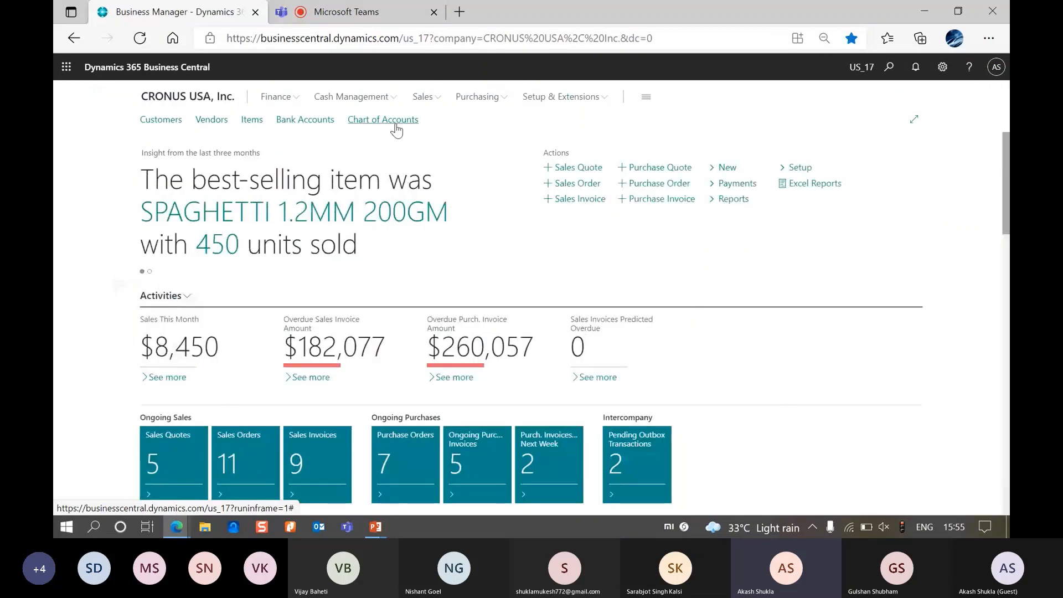
click(478, 96)
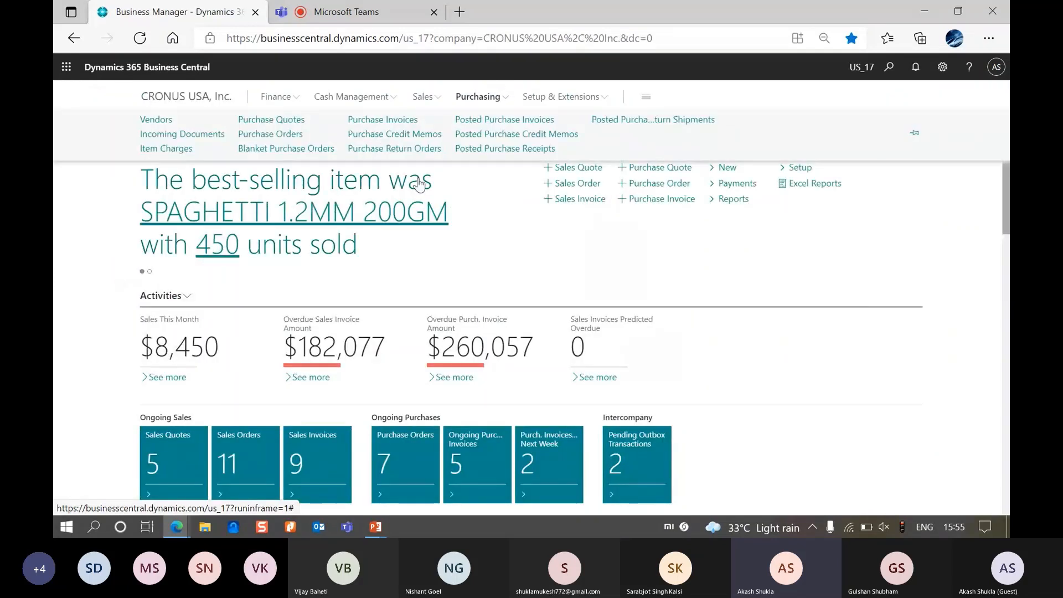
click(421, 148)
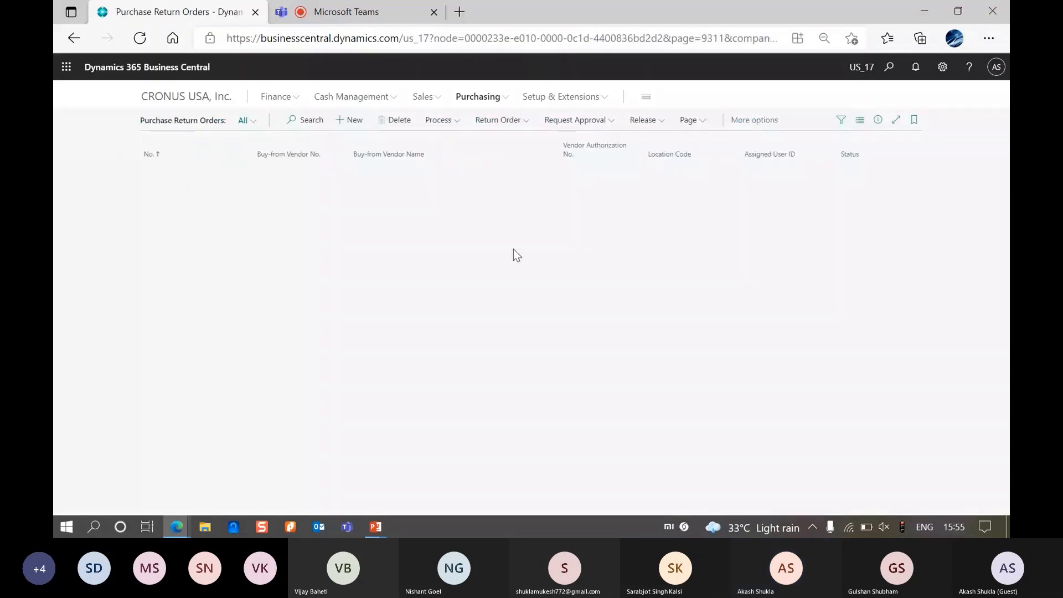
click(347, 120)
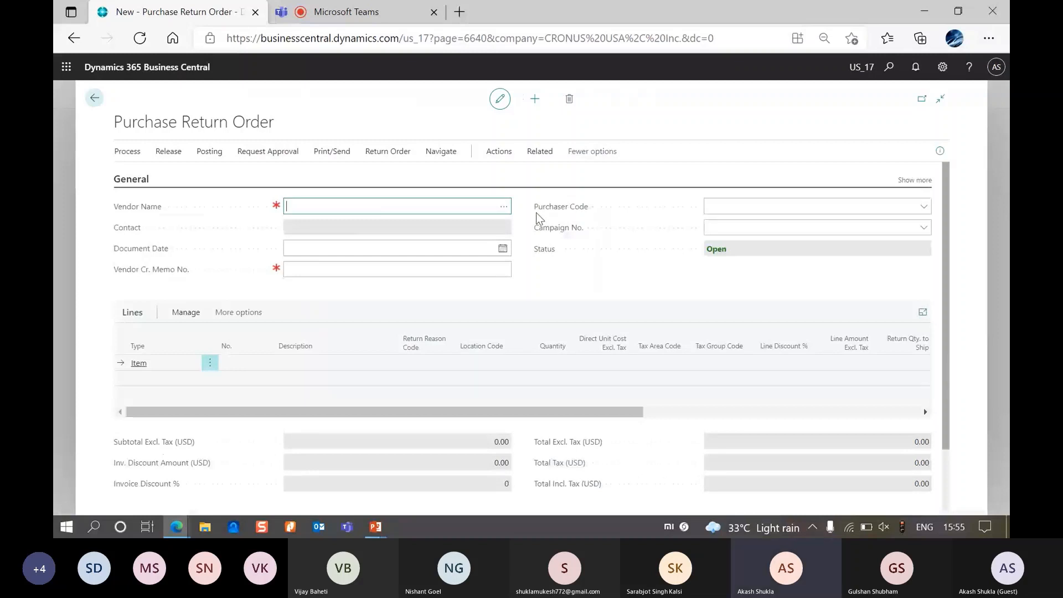
click(504, 207)
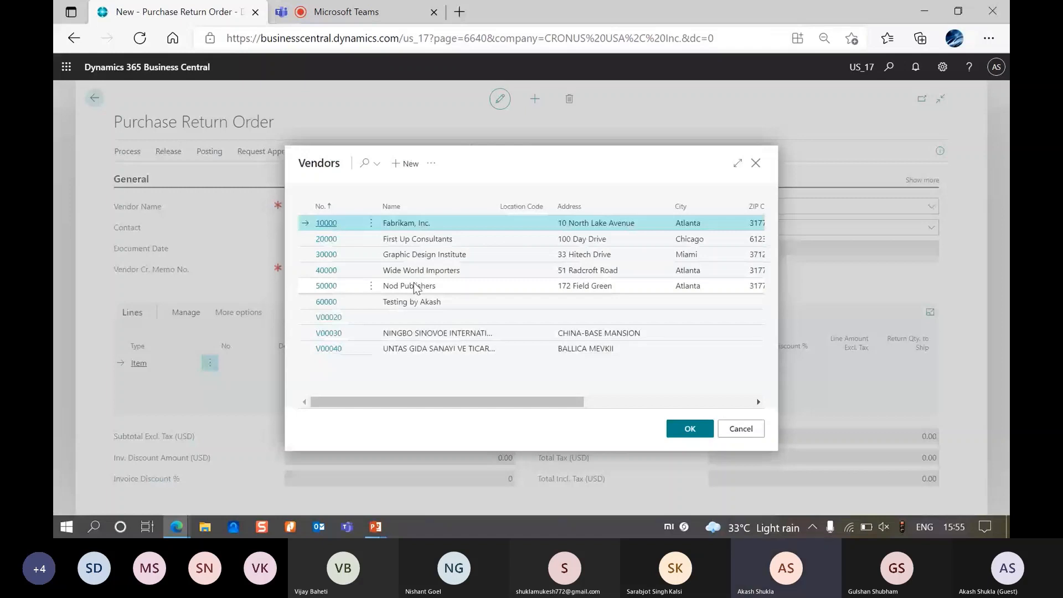
double_click(416, 286)
click(331, 270)
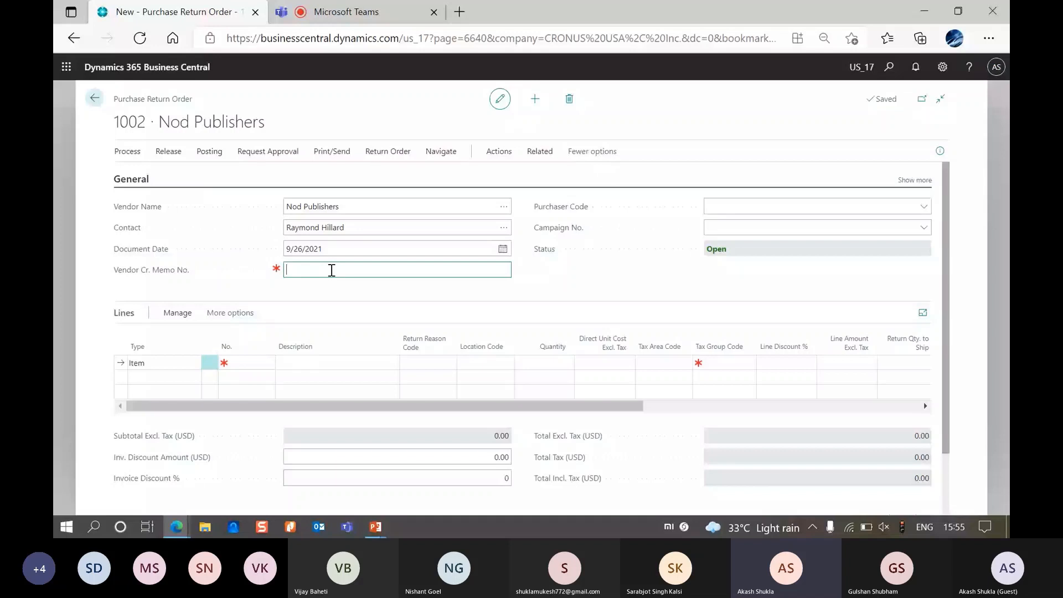
text(46346)
Bring the CANDLE 20gms line posted on 9/26/2021 into the return order from the vendor's posted invoice lines to reverse.
click(127, 152)
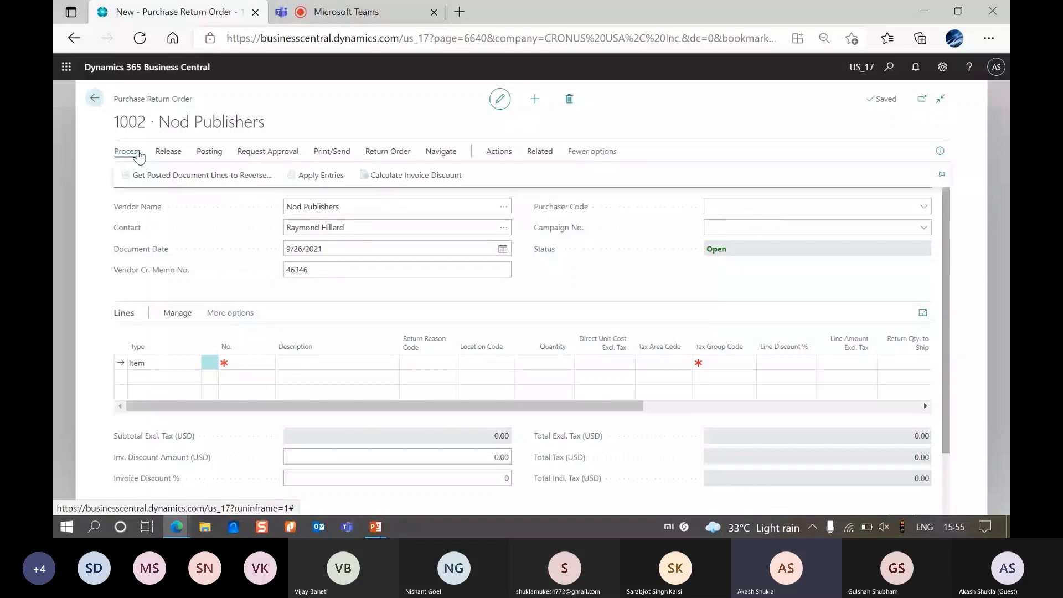
click(194, 176)
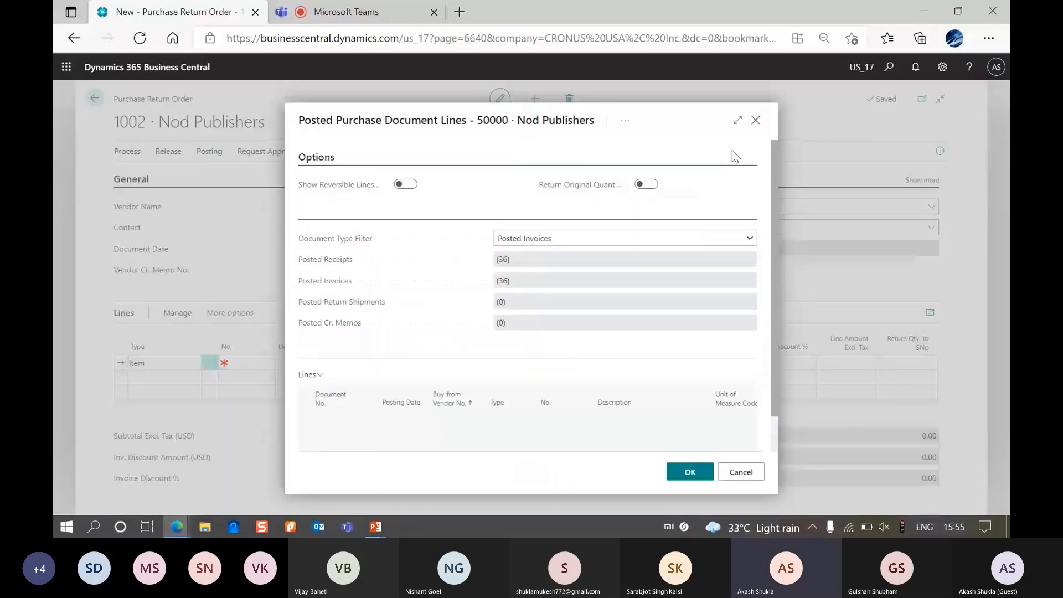
click(738, 120)
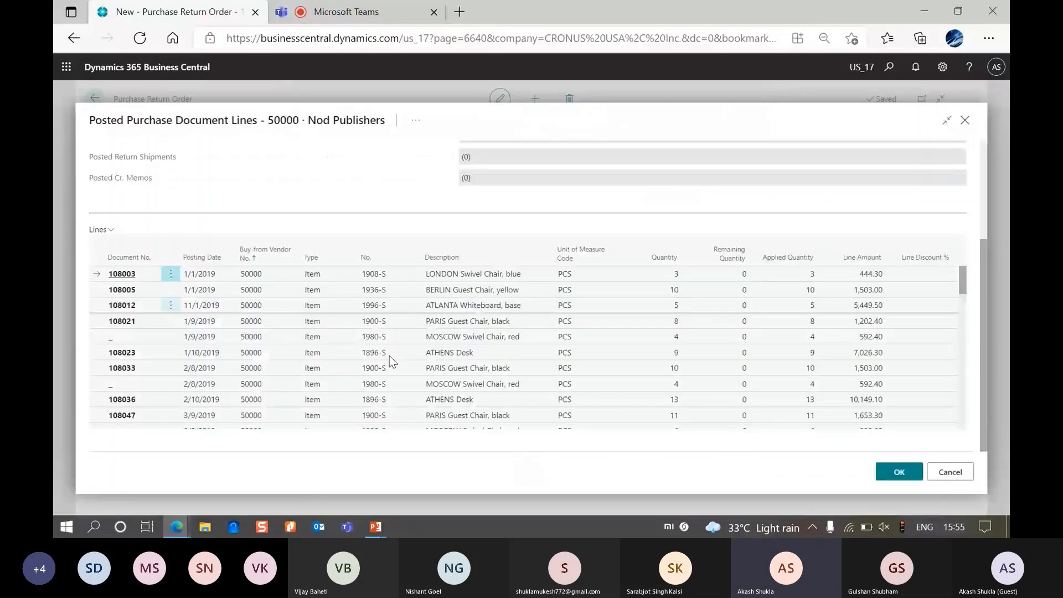
scroll(394, 379, down, 5)
scroll(394, 379, up, 5)
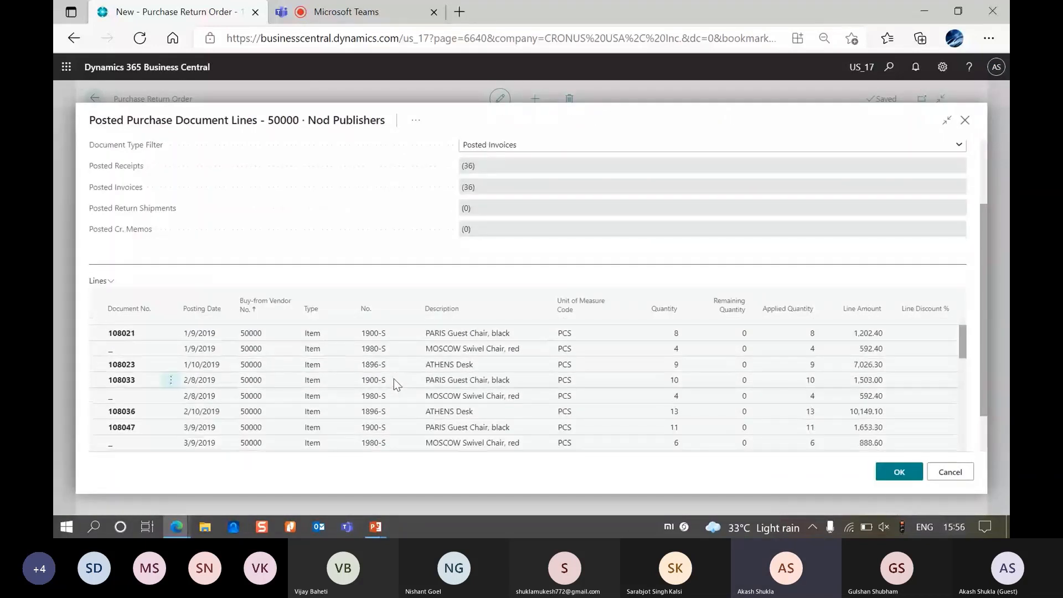
scroll(192, 350, up, 2)
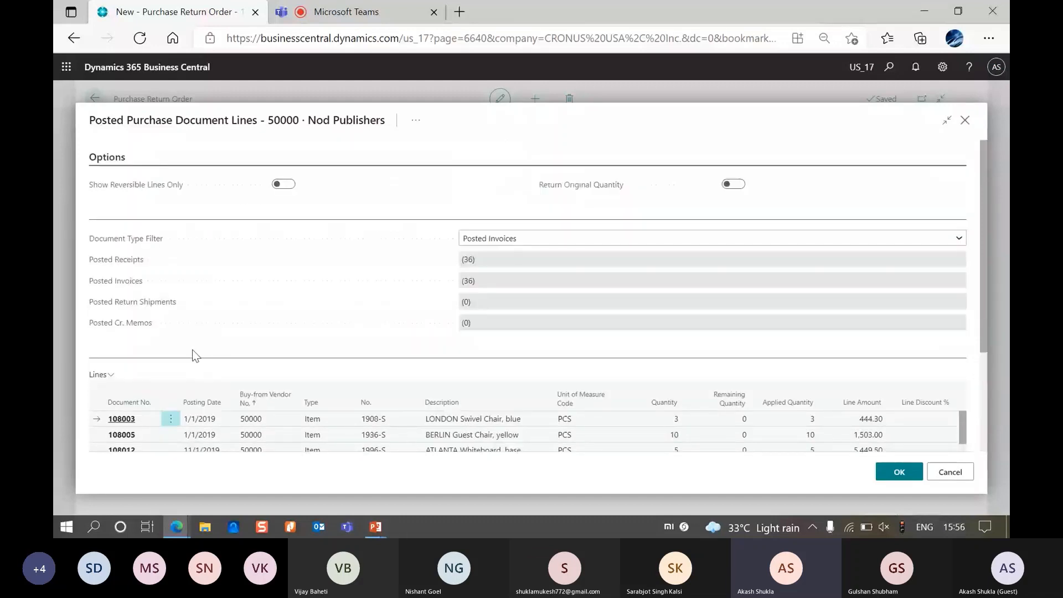
scroll(192, 350, down, 3)
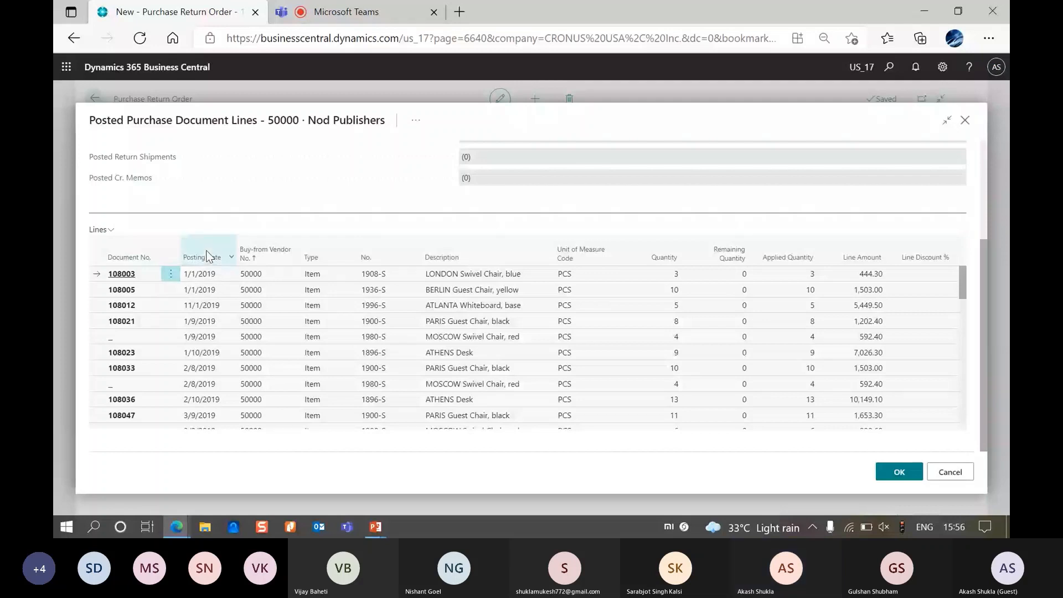
scroll(379, 379, down, 10)
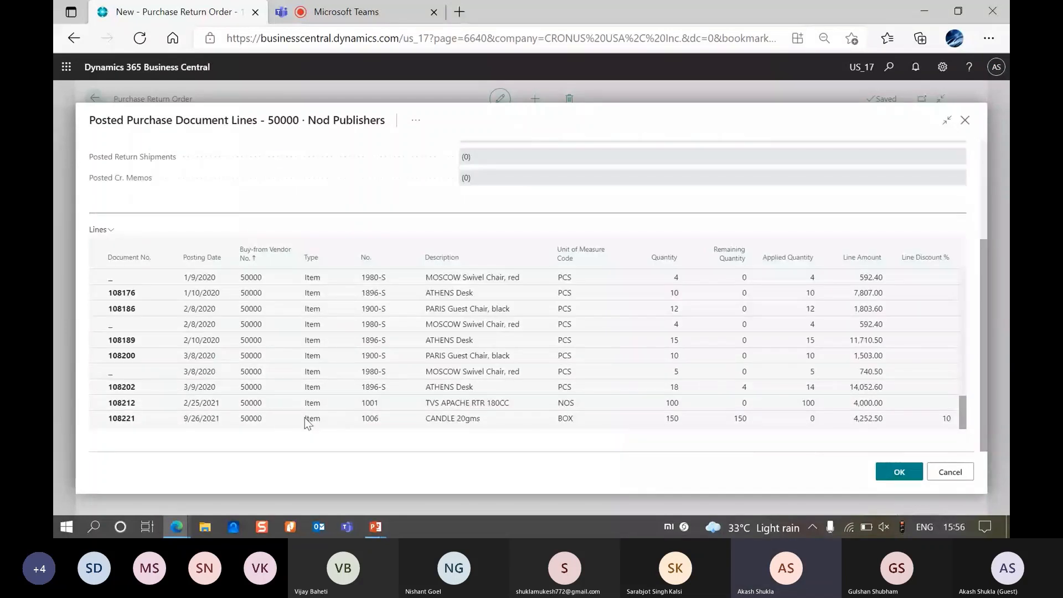
click(305, 417)
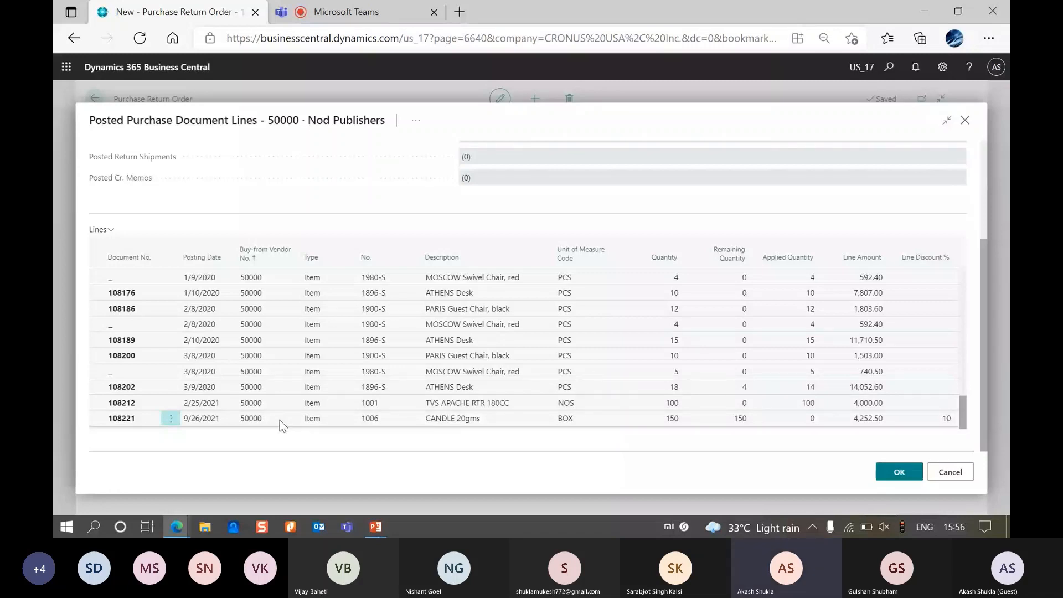
click(280, 420)
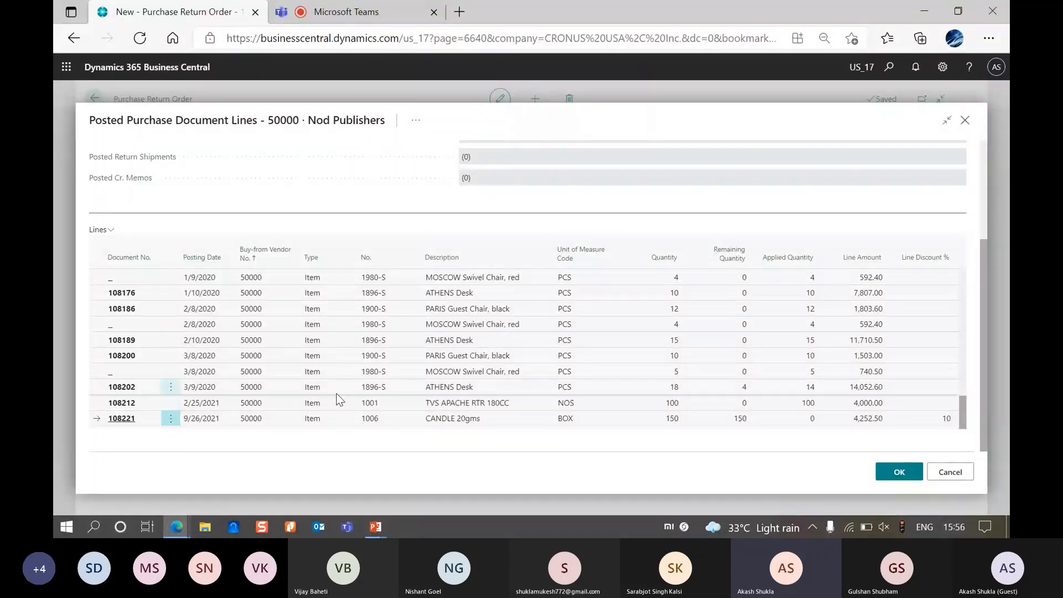
click(121, 418)
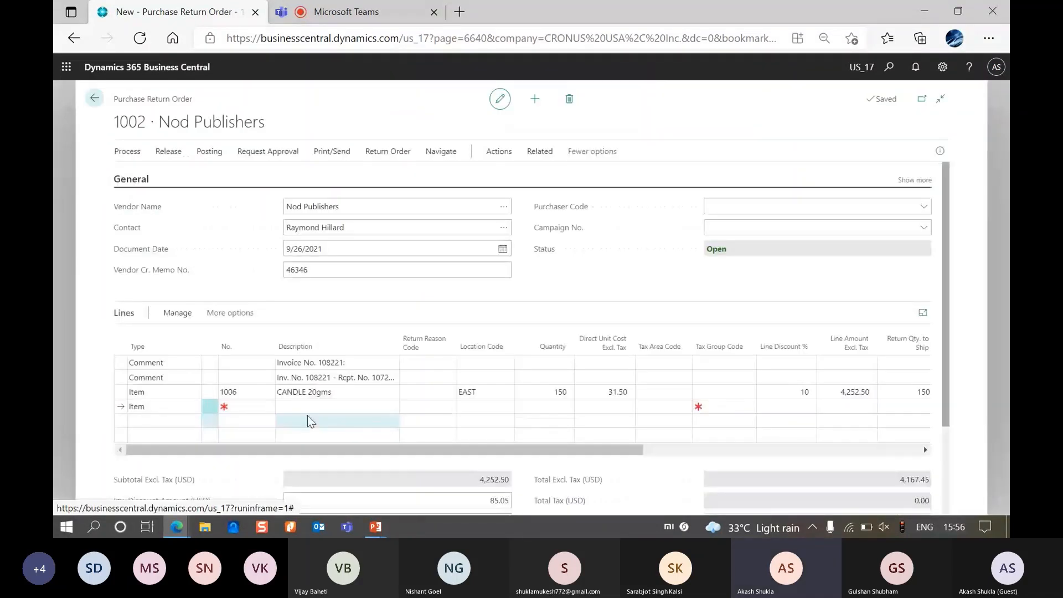
Set the CANDLE 20gms return line's quantity to 10 and its return reason to Wrong Material.
click(548, 393)
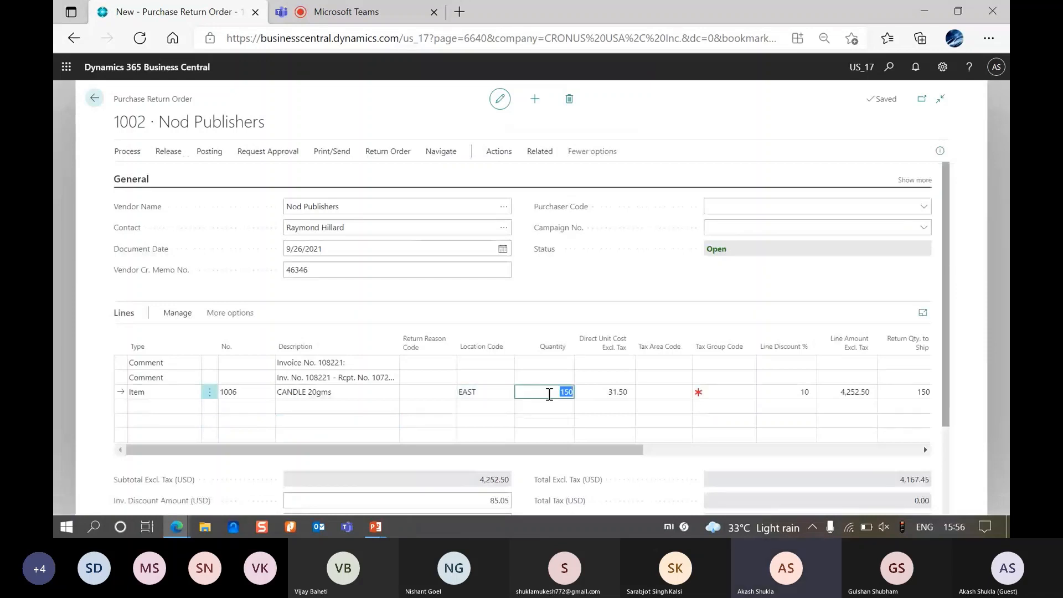
text(10)
key(Tab)
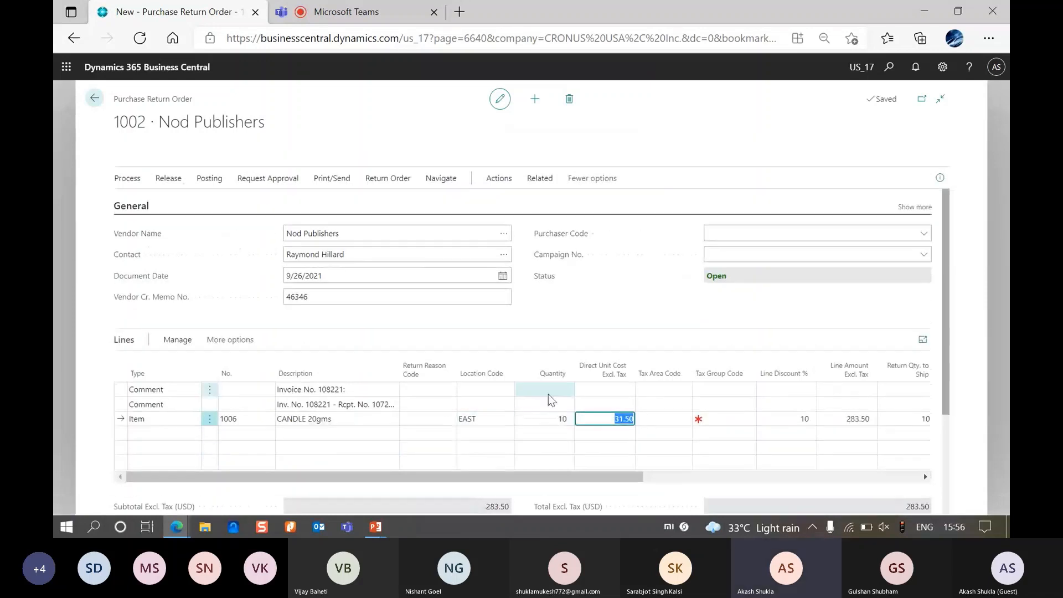
key(Tab)
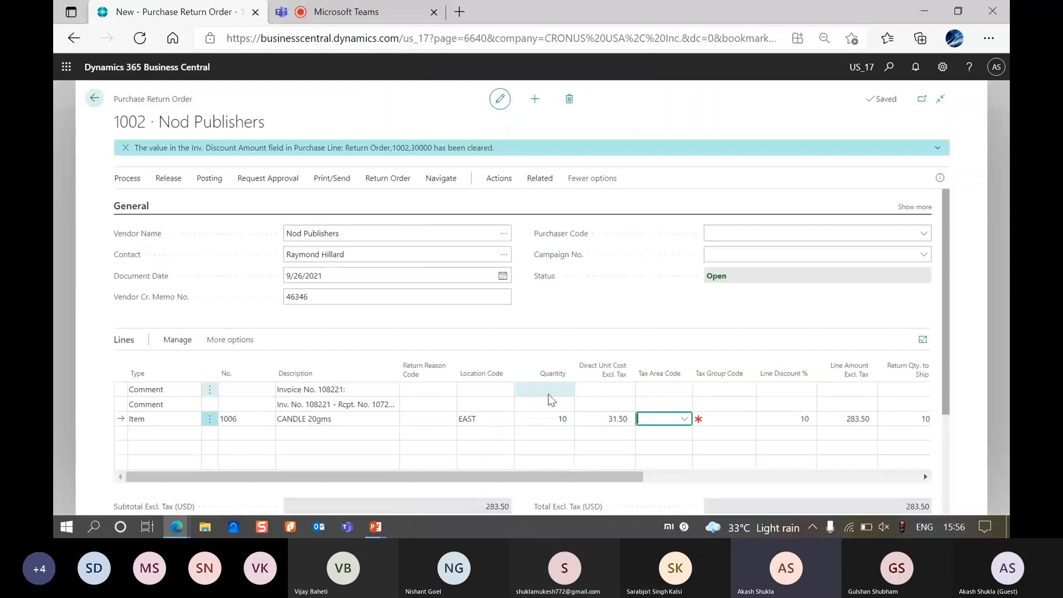
click(425, 423)
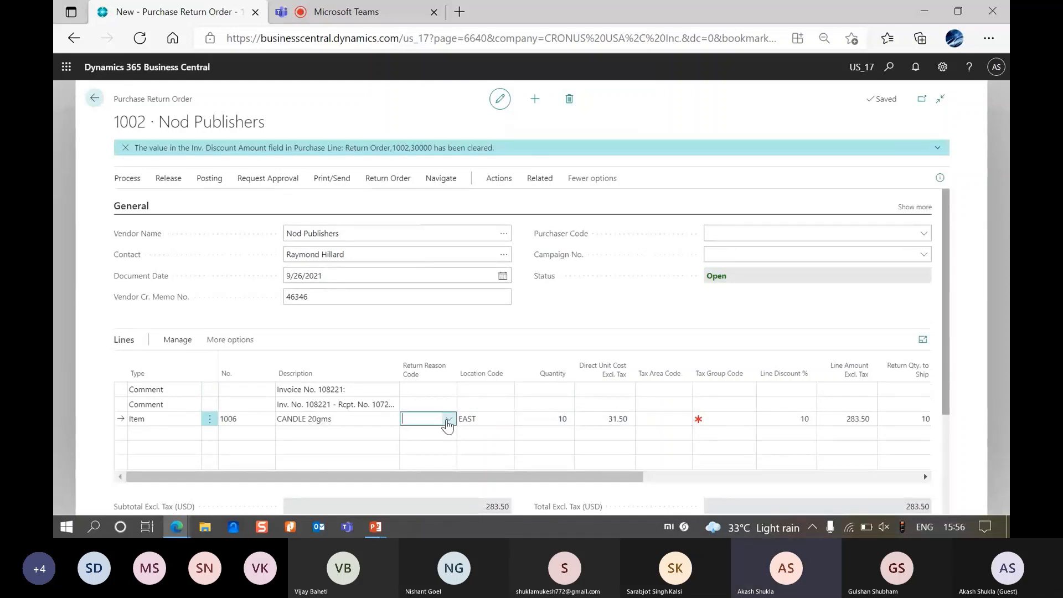
click(449, 418)
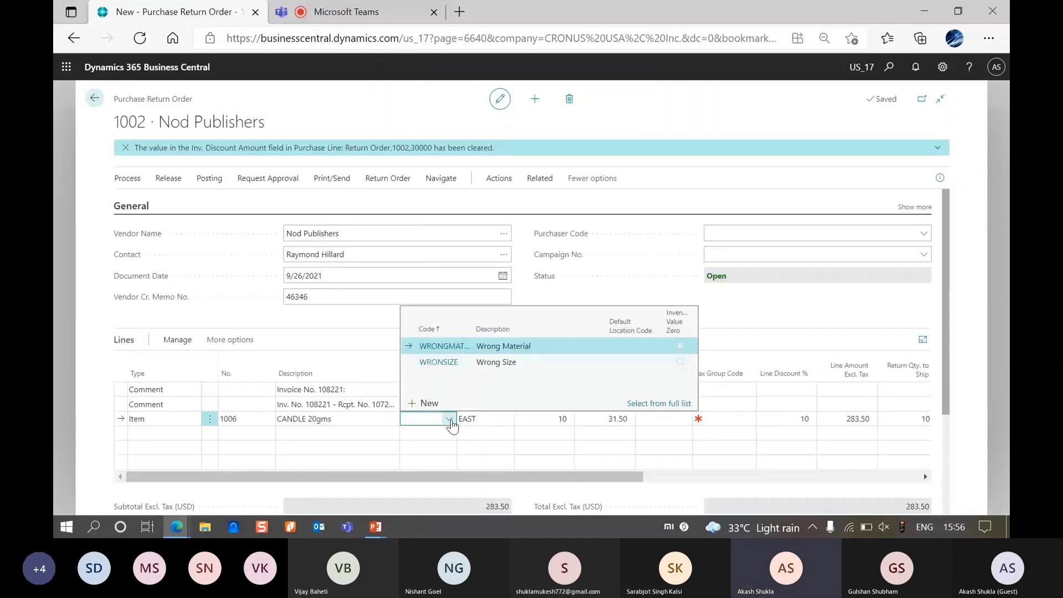
click(477, 344)
key(Tab)
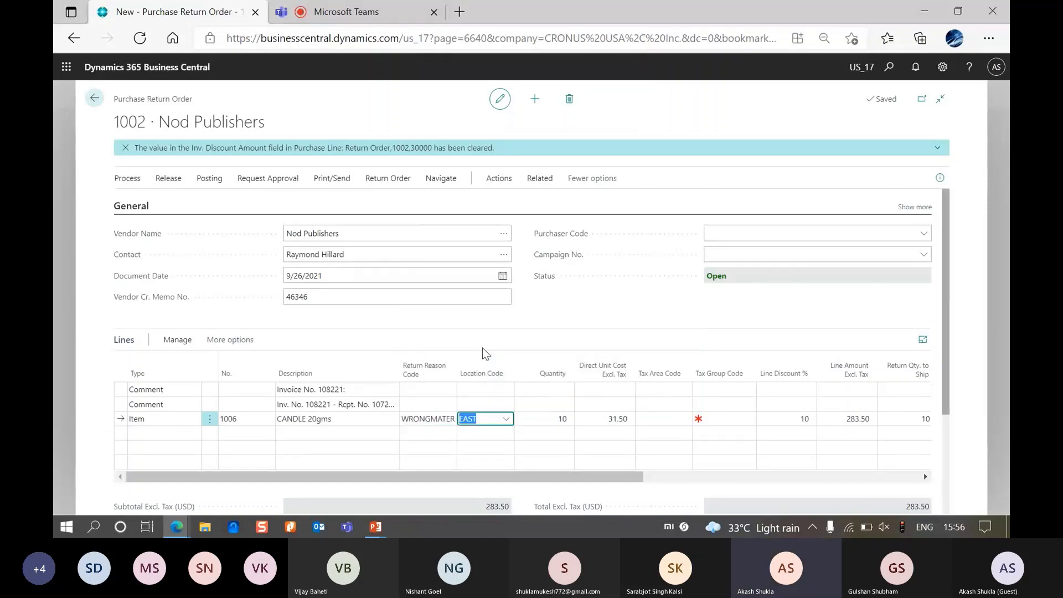
key(Tab)
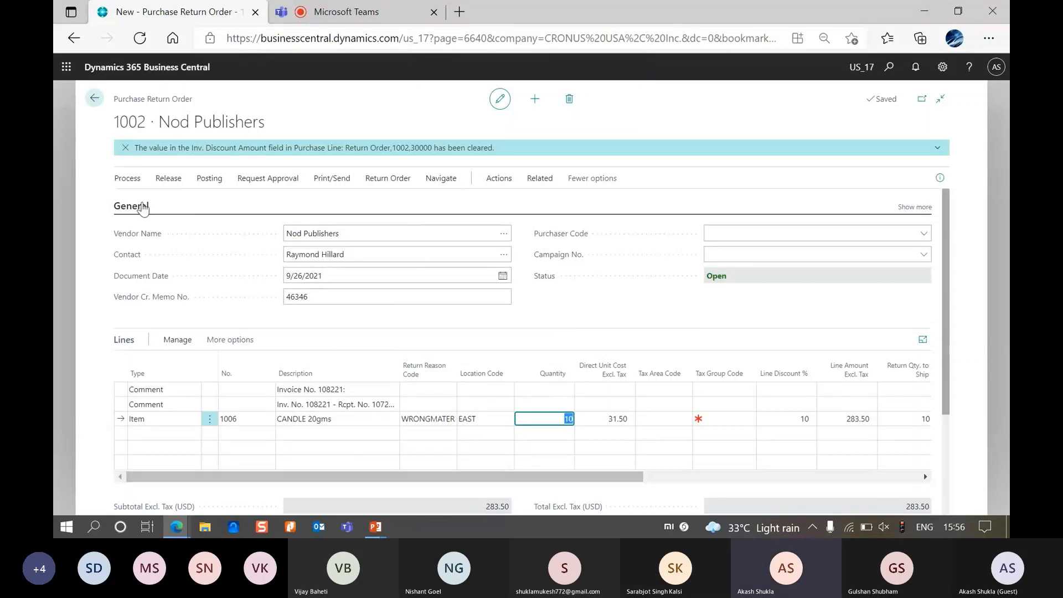
Dismiss the invoice discount notification and check the return line's quantity, unit cost and the order totals.
click(125, 148)
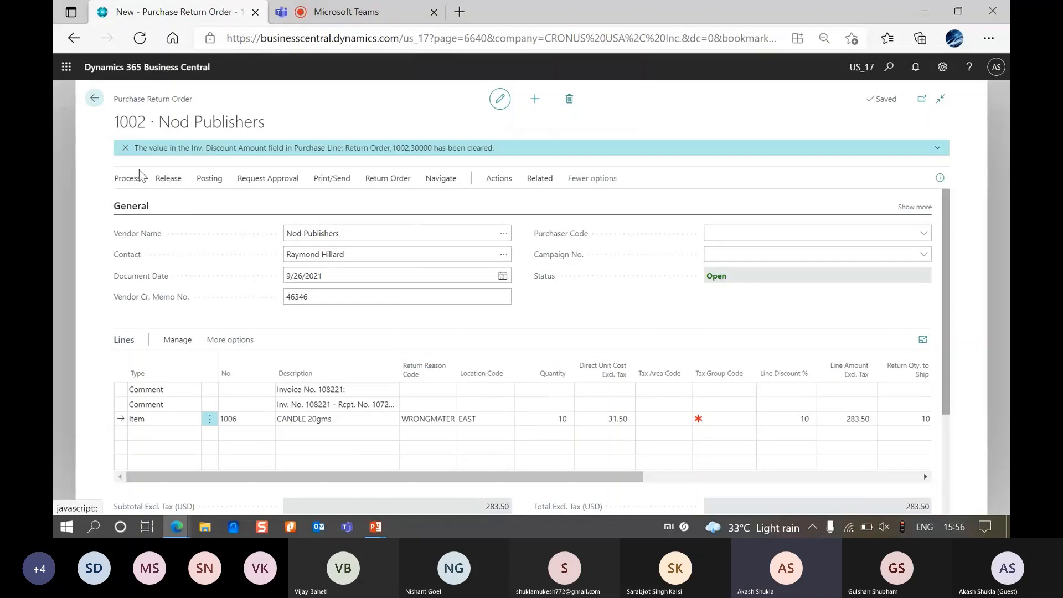
scroll(567, 317, down, 2)
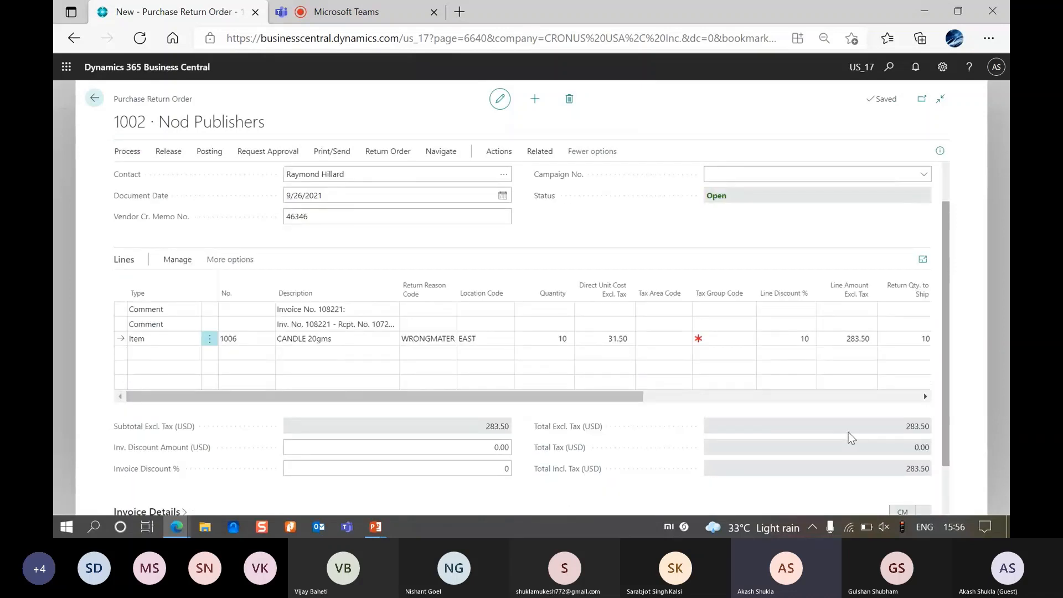
click(597, 340)
click(558, 340)
click(557, 341)
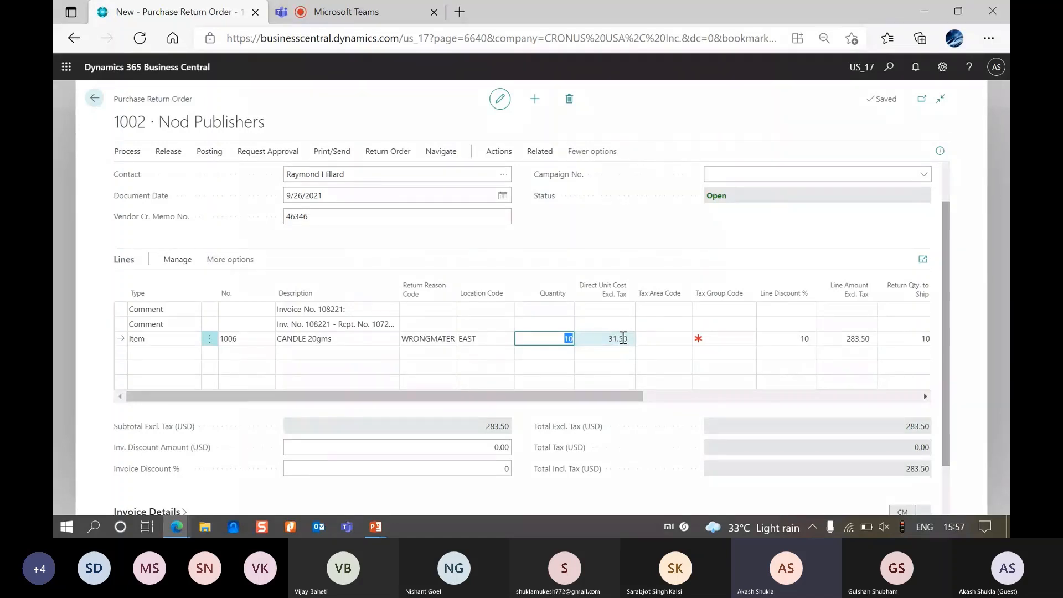
Preview the return order's posting and examine its G/L entries for the line discount and the purchase credit memo account.
click(605, 336)
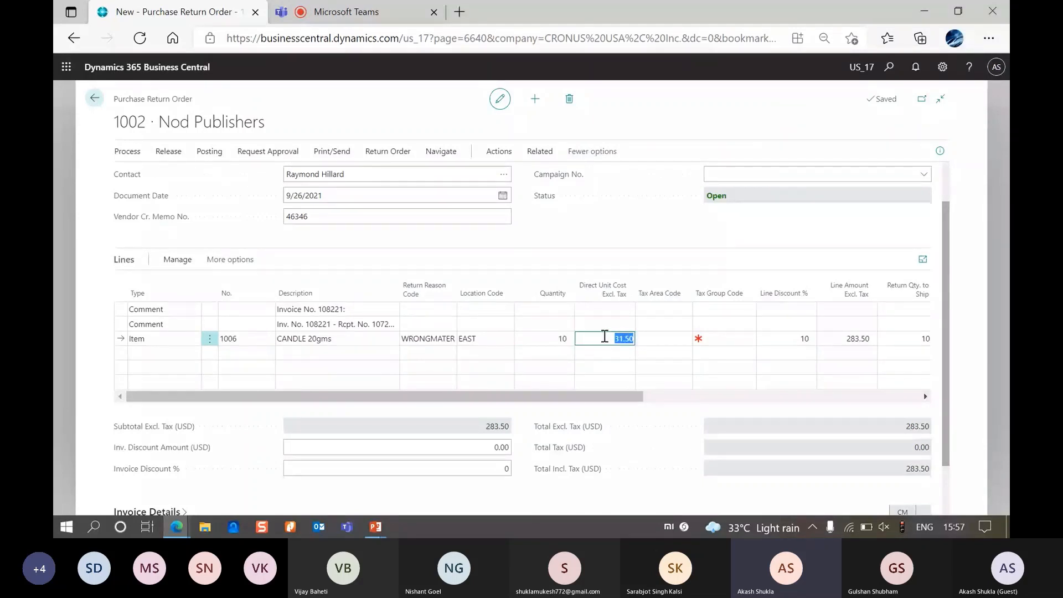
click(605, 337)
click(212, 163)
click(273, 169)
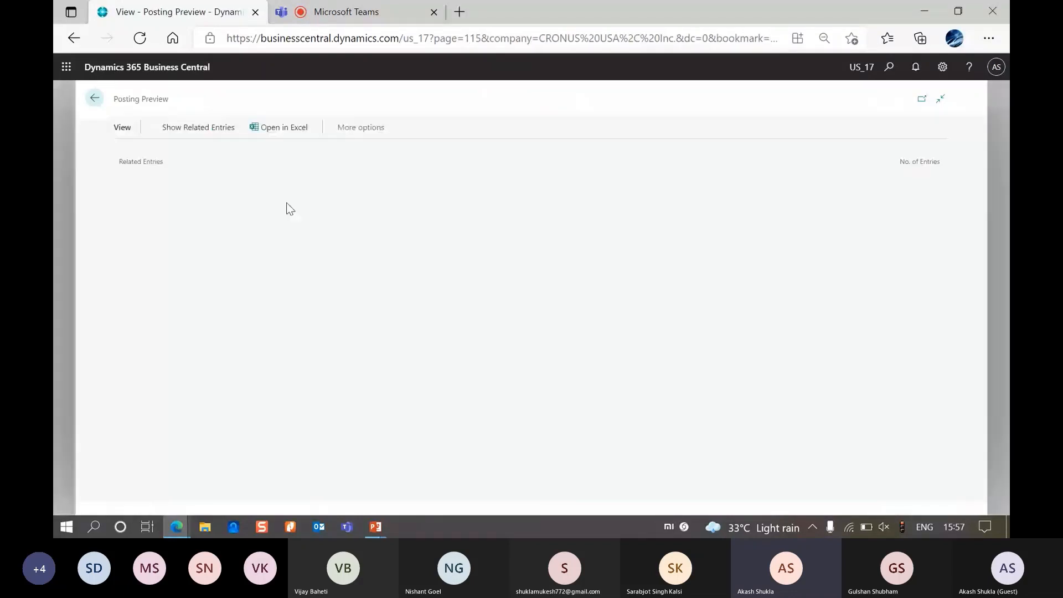
click(937, 180)
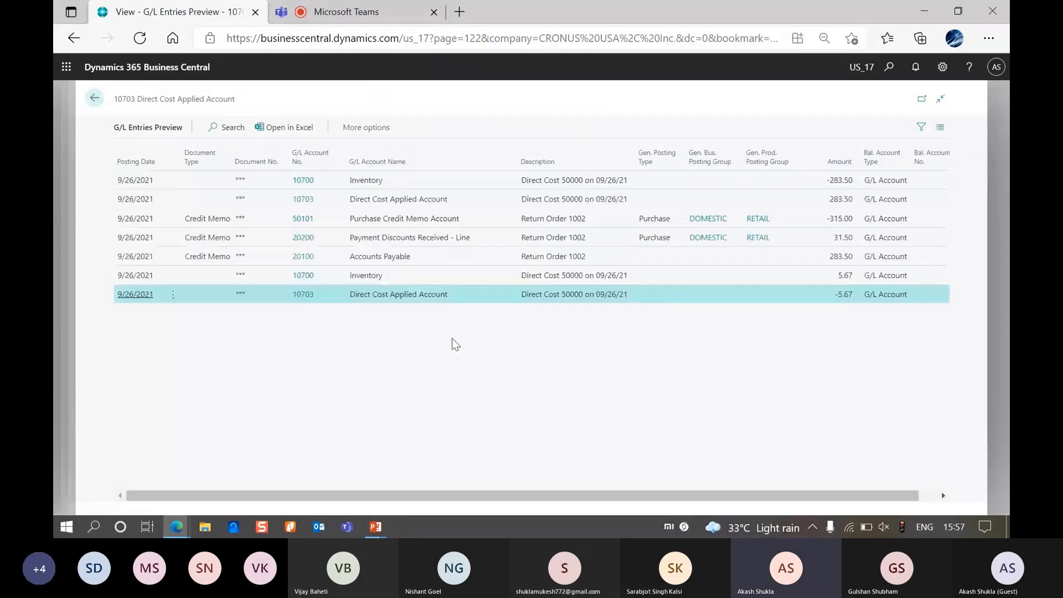
click(454, 241)
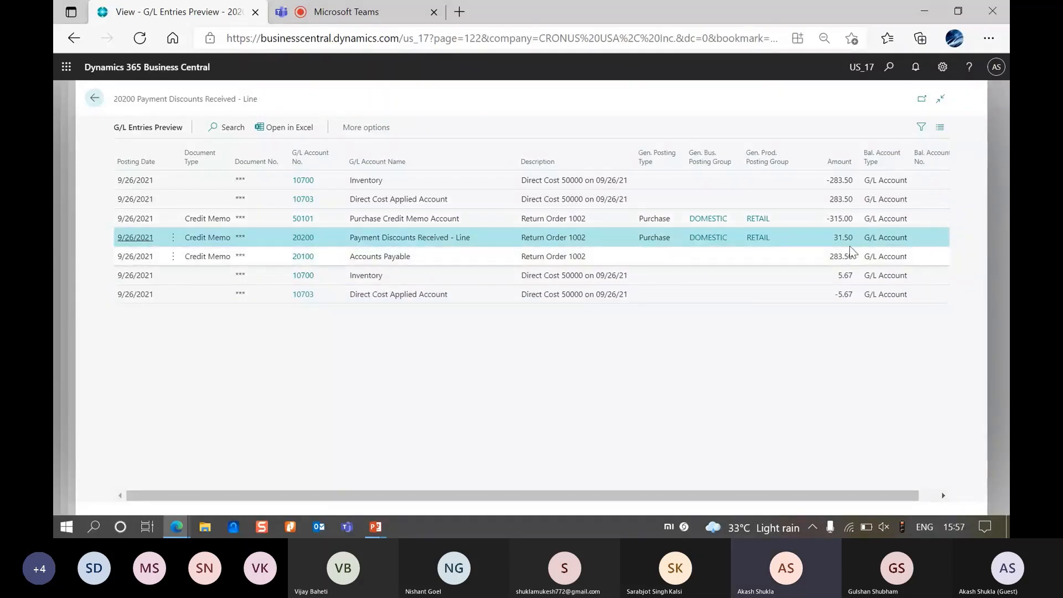
click(454, 221)
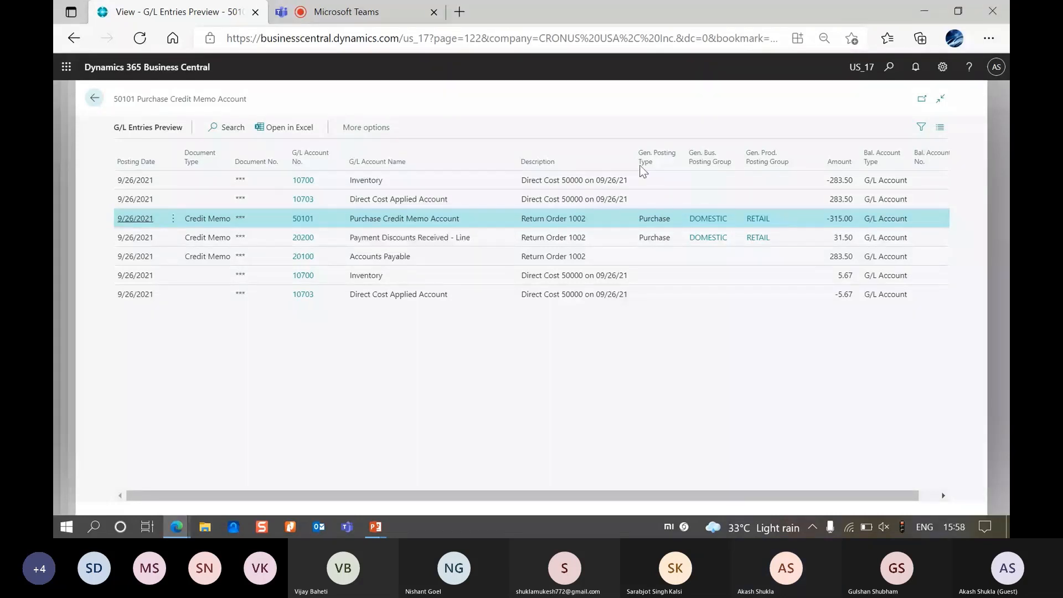
Check the Purch. Credit Memo Account for DOMESTIC and RETAIL in the General Posting Setup, and return to the G/L entries preview.
click(889, 66)
text(gen pos se)
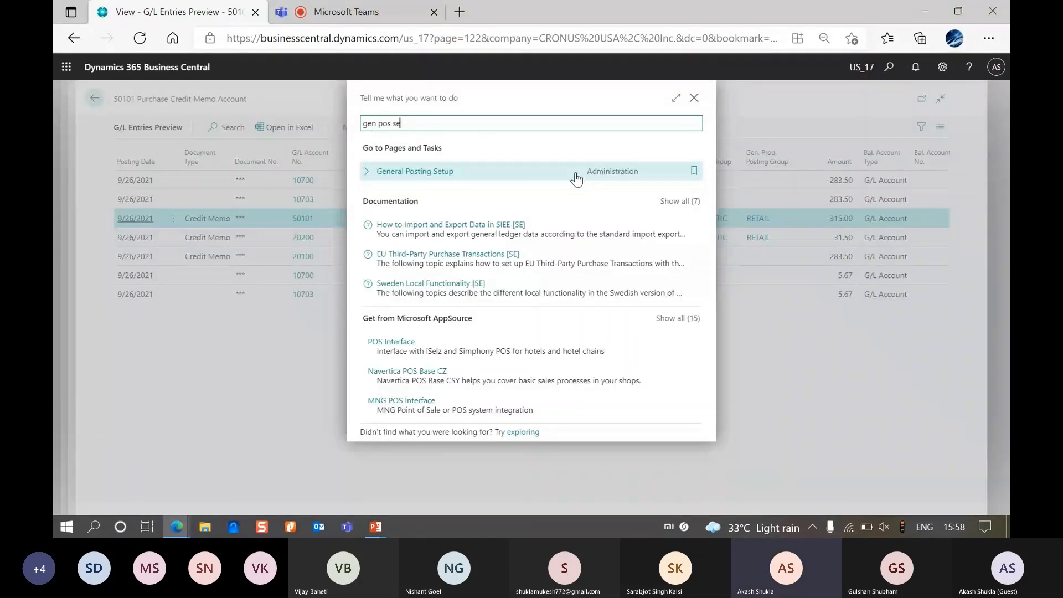
click(576, 179)
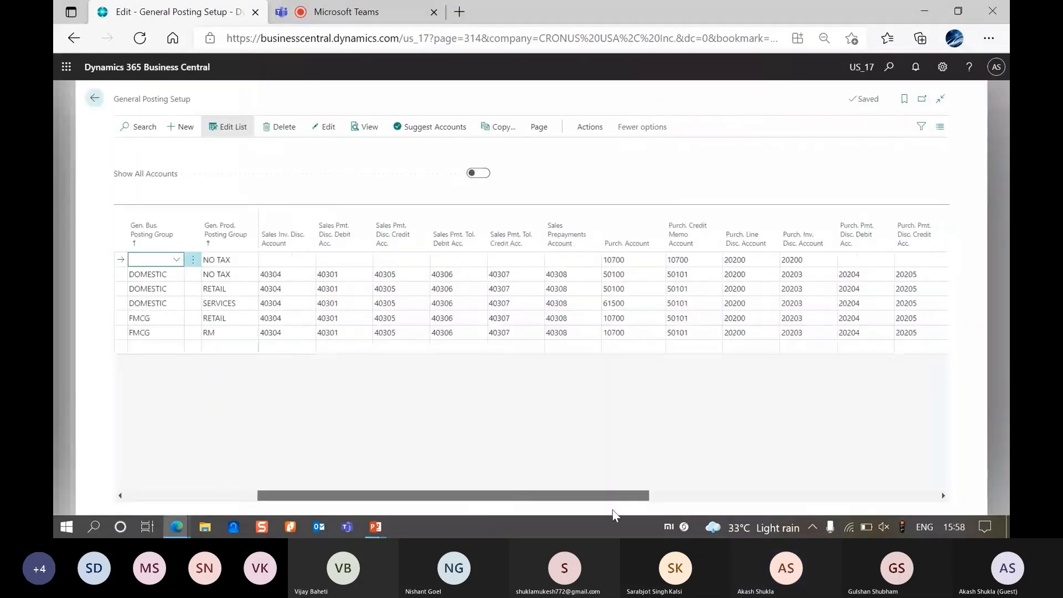
drag(612, 510, 631, 505)
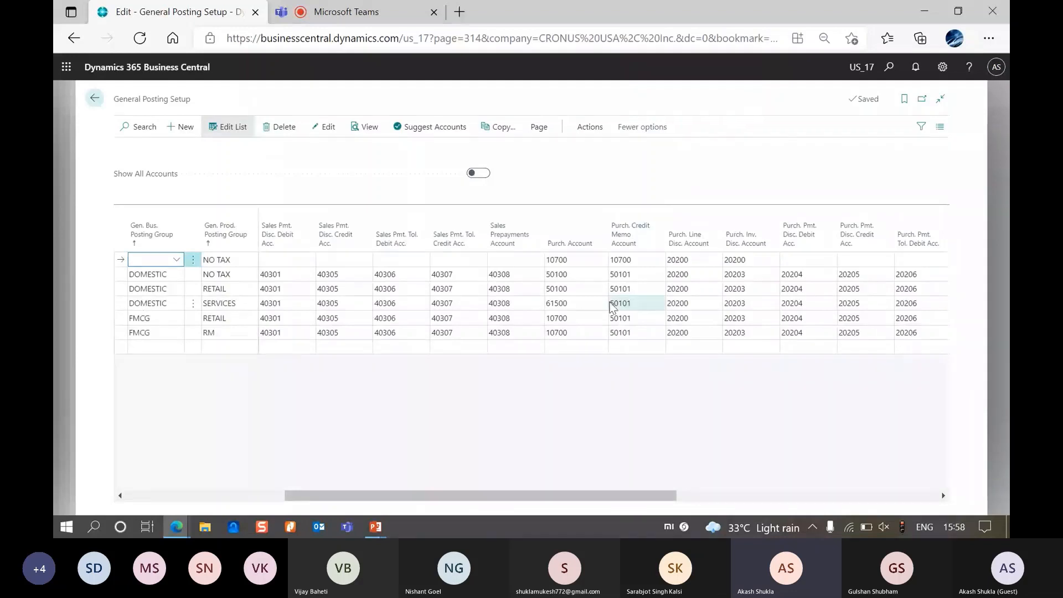
click(633, 289)
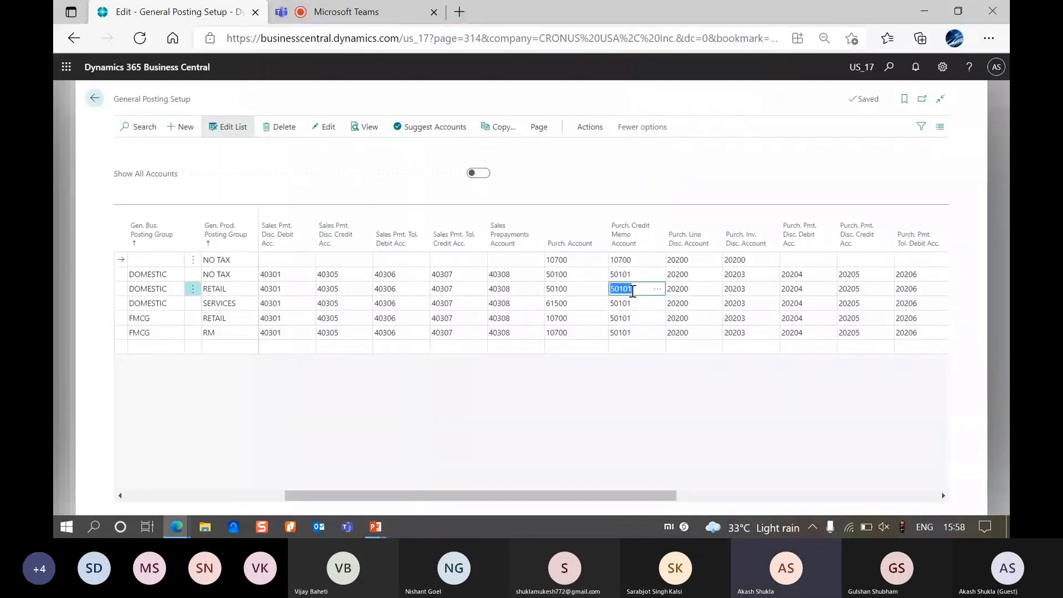
click(633, 289)
click(53, 289)
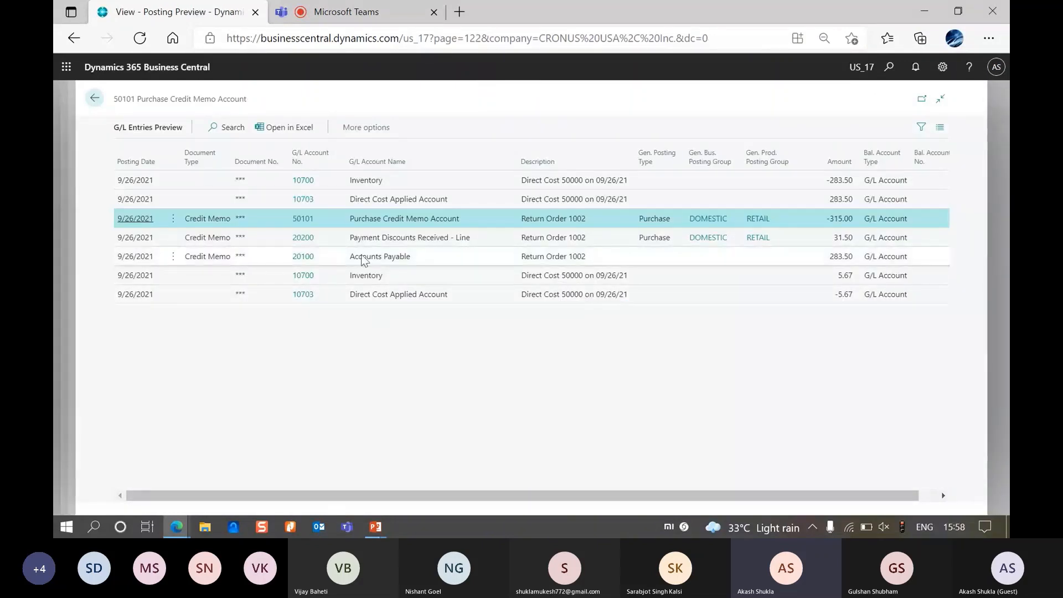
Review the Accounts Payable and line discount entries in the preview, and go back to the list of purchase return orders.
click(395, 257)
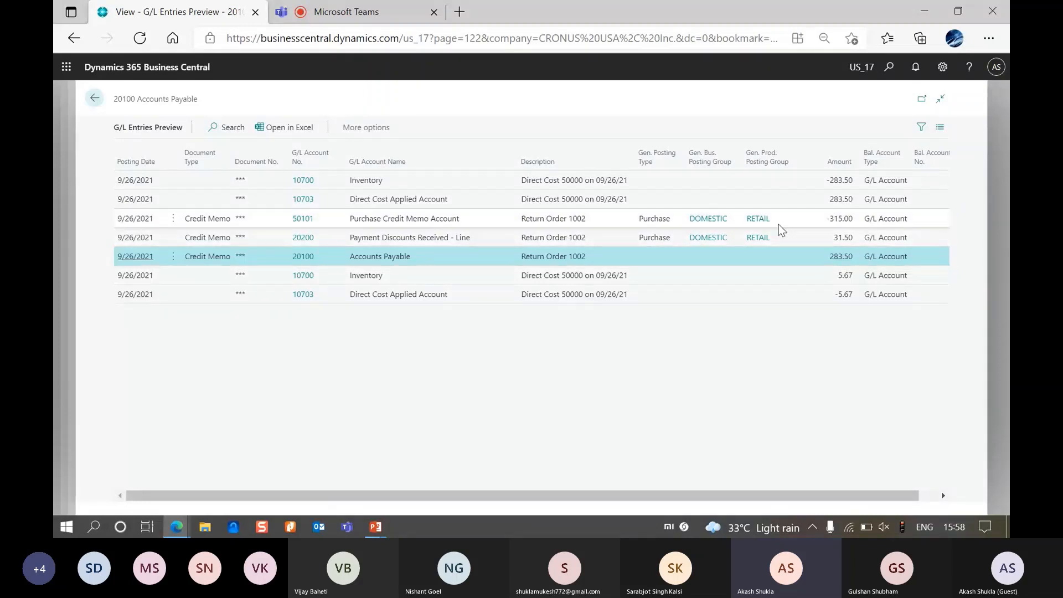
click(799, 237)
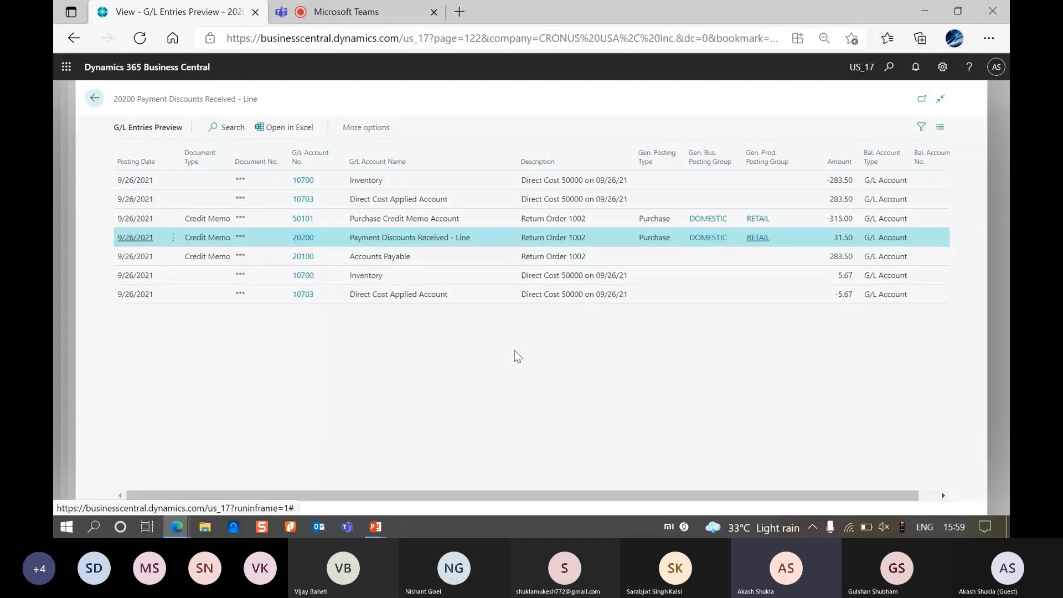
key(Escape)
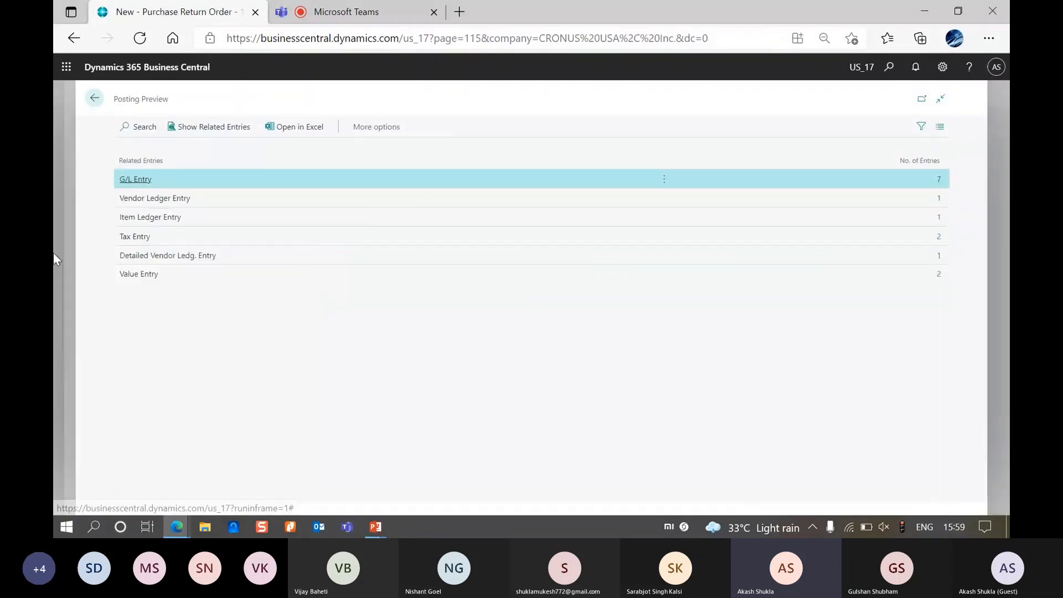
key(Escape)
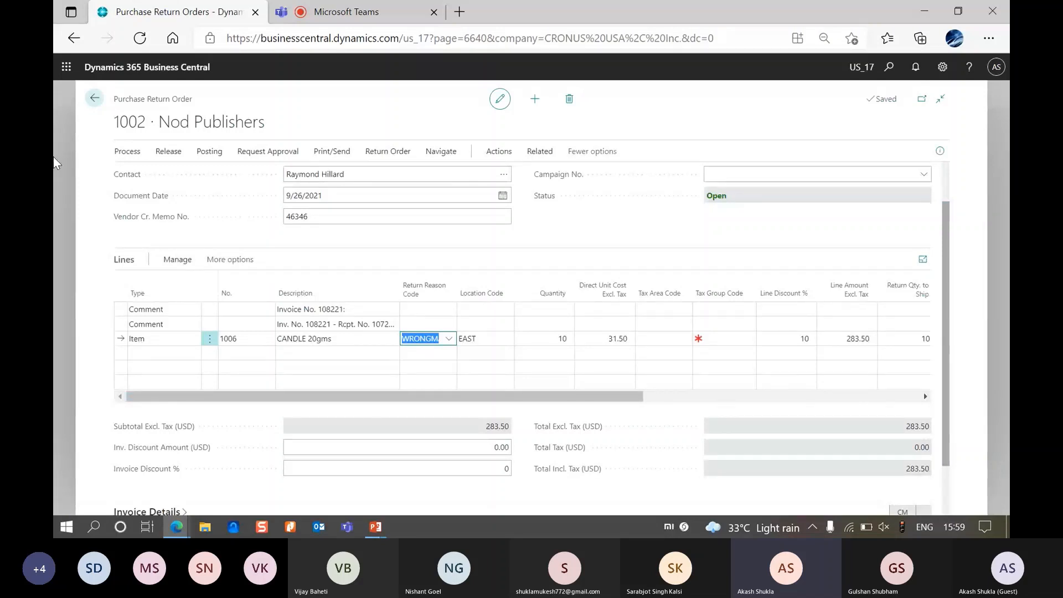
key(Escape)
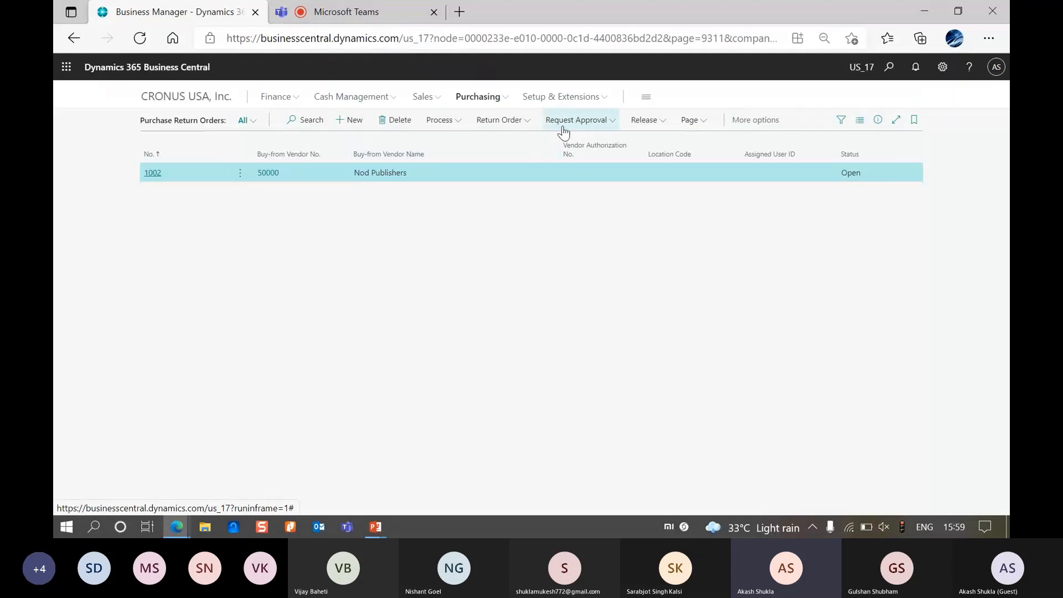
Create a new purchase credit memo for vendor Nod Publishers with Vendor Cr. Memo No. 464.
click(520, 121)
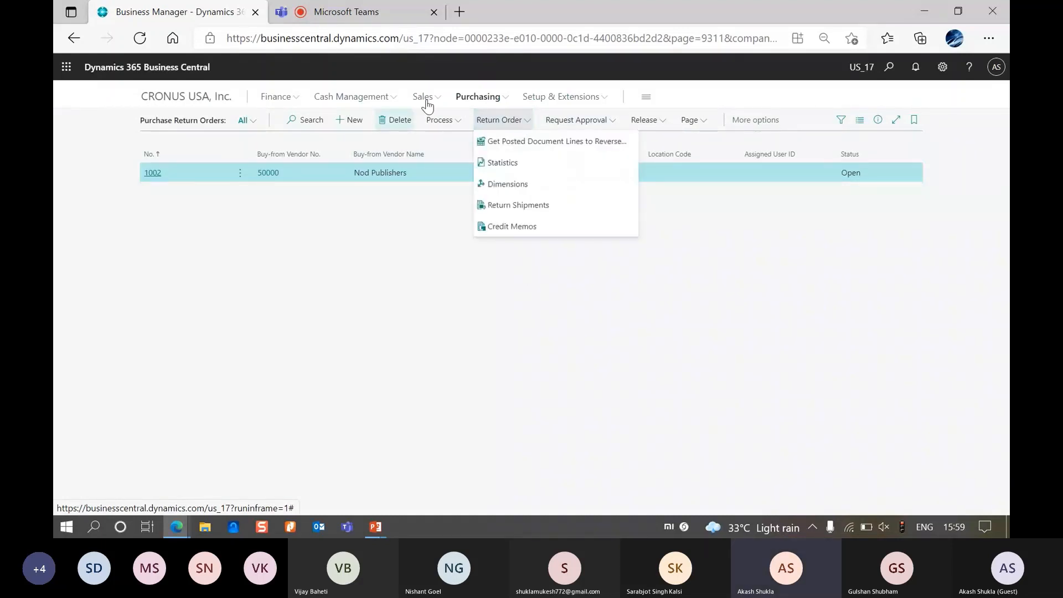
click(491, 102)
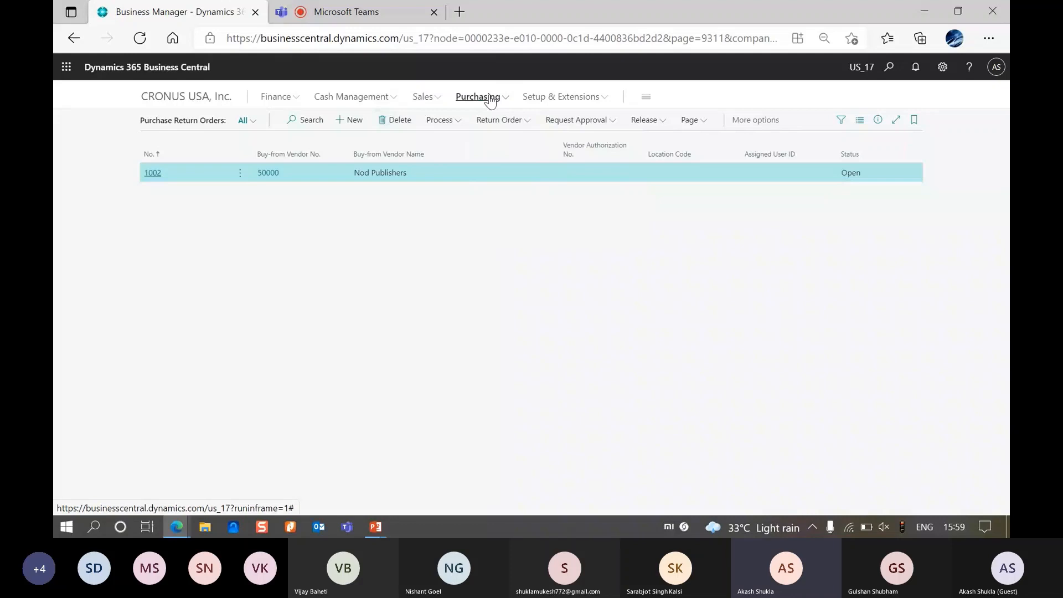
click(491, 101)
click(392, 135)
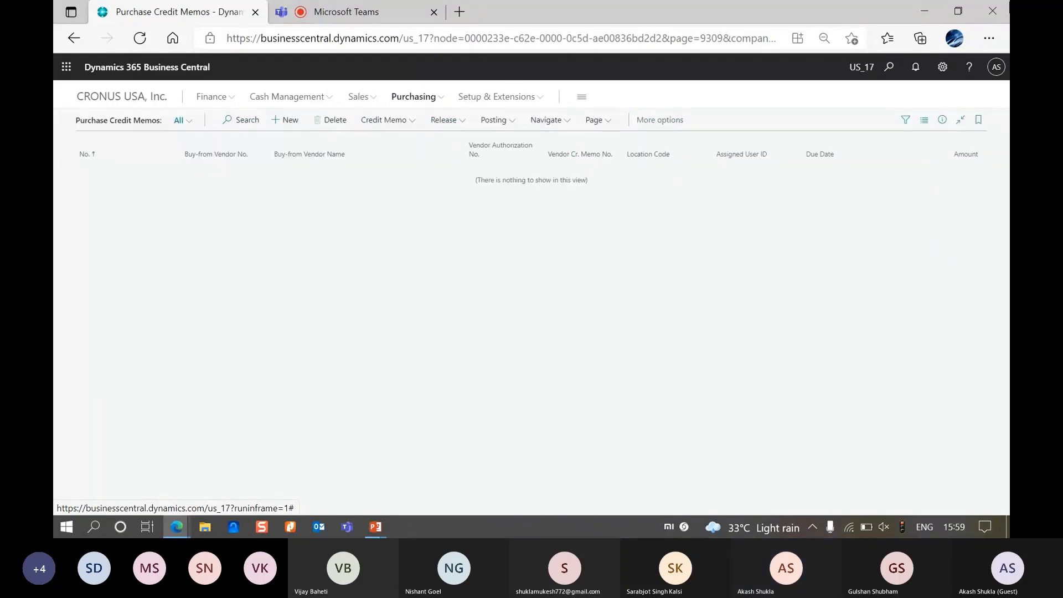
click(285, 121)
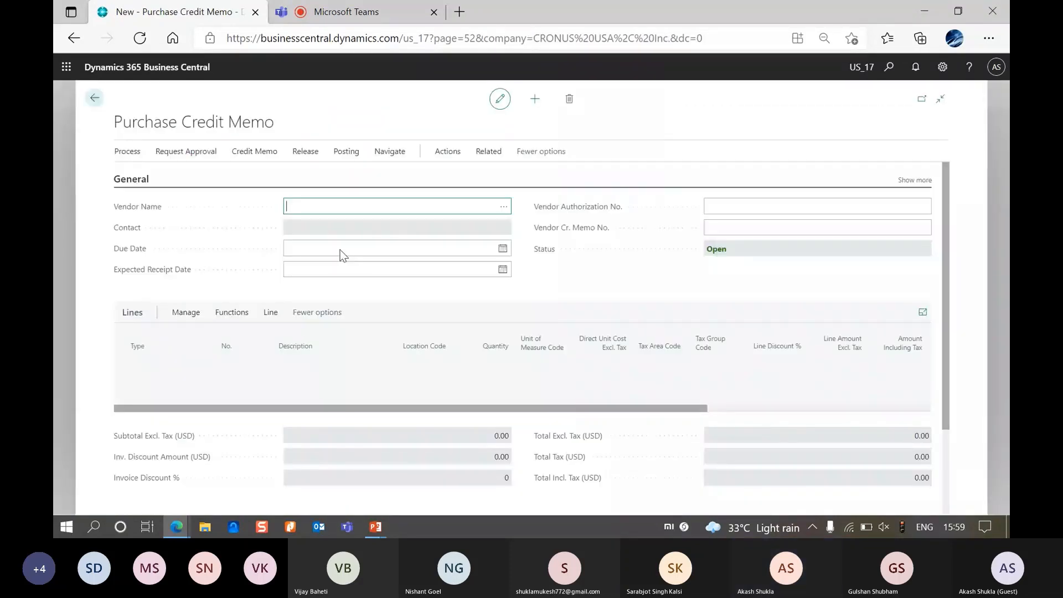
click(504, 209)
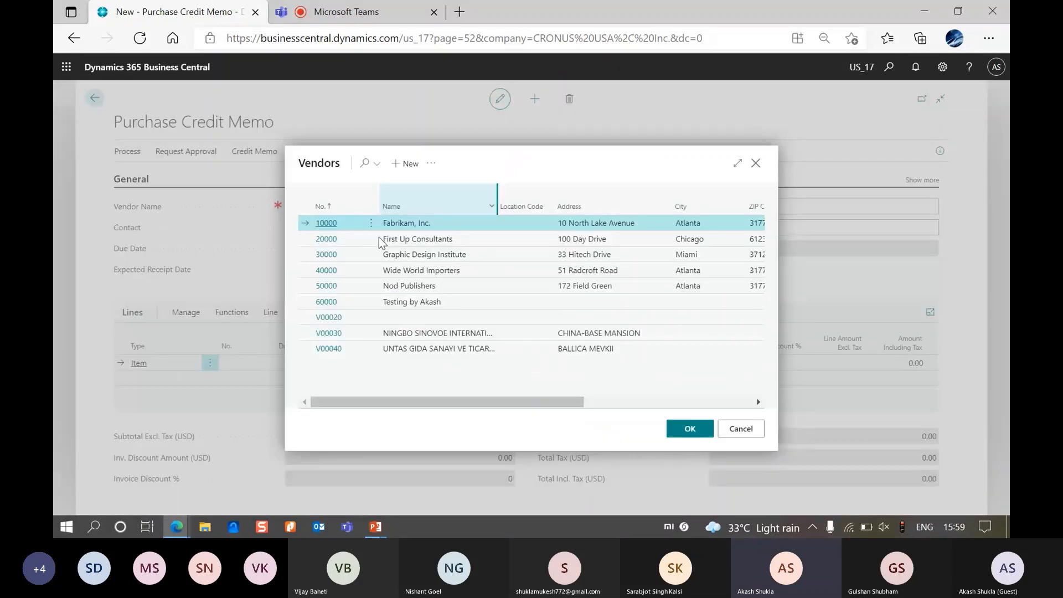
click(691, 429)
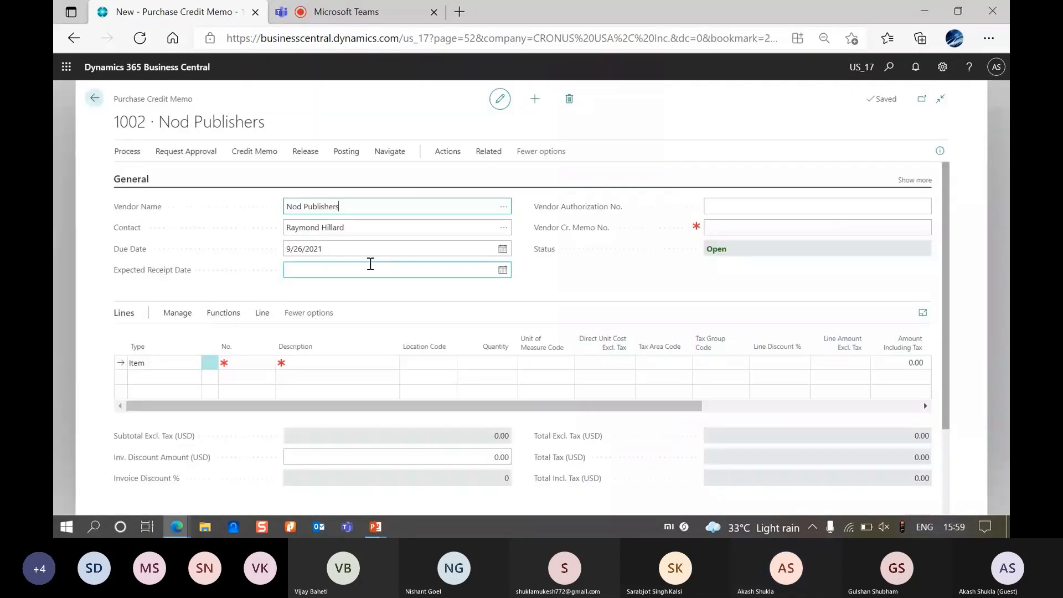
key(Caps_Lock)
click(739, 232)
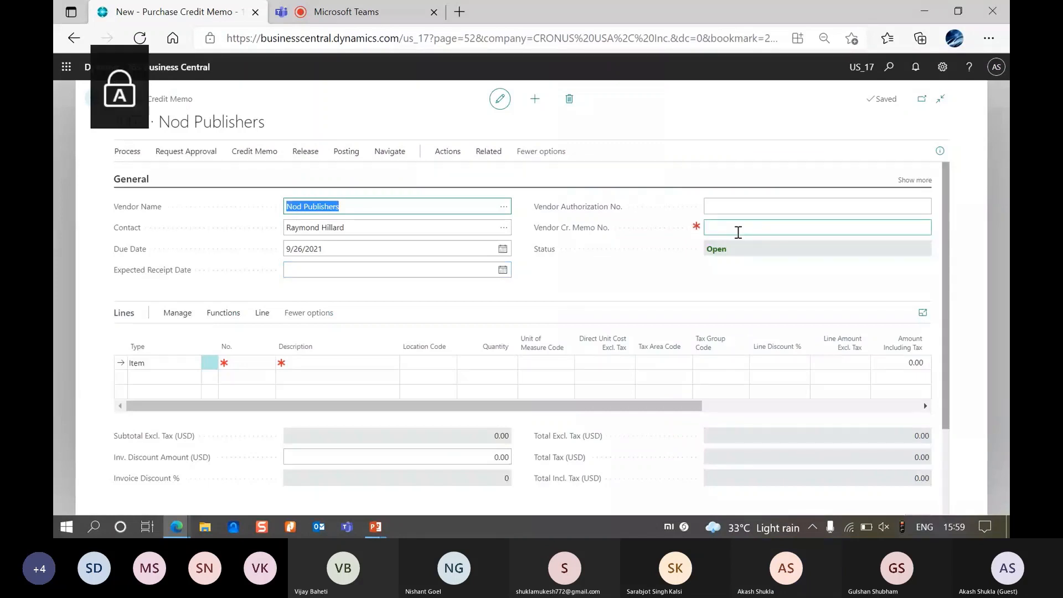
key(Caps_Lock)
text(464)
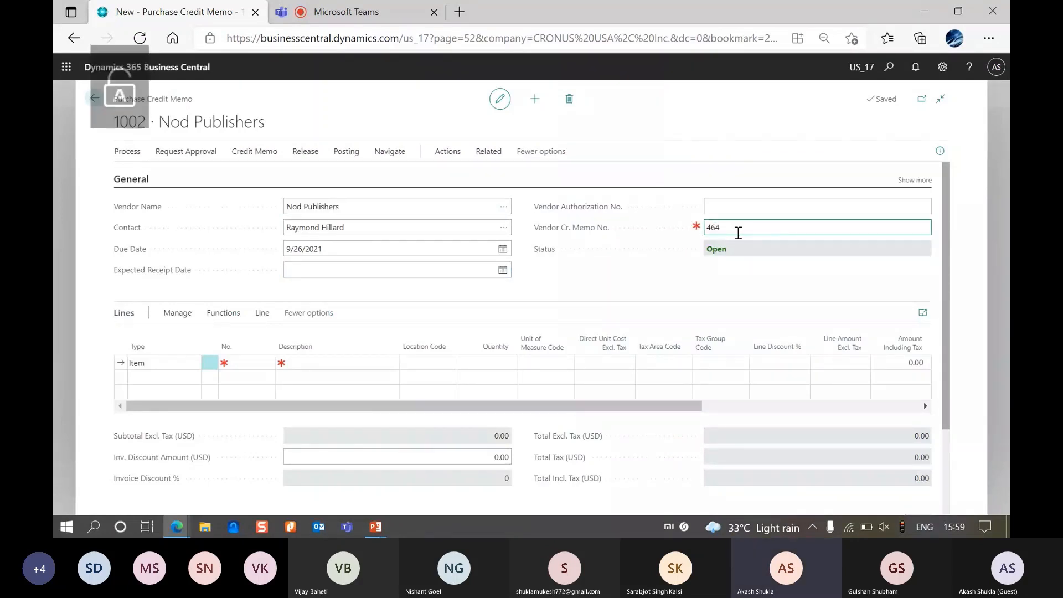
Apply the credit memo to the vendor's posted invoice 108200 with an amount to apply of -300.
click(252, 362)
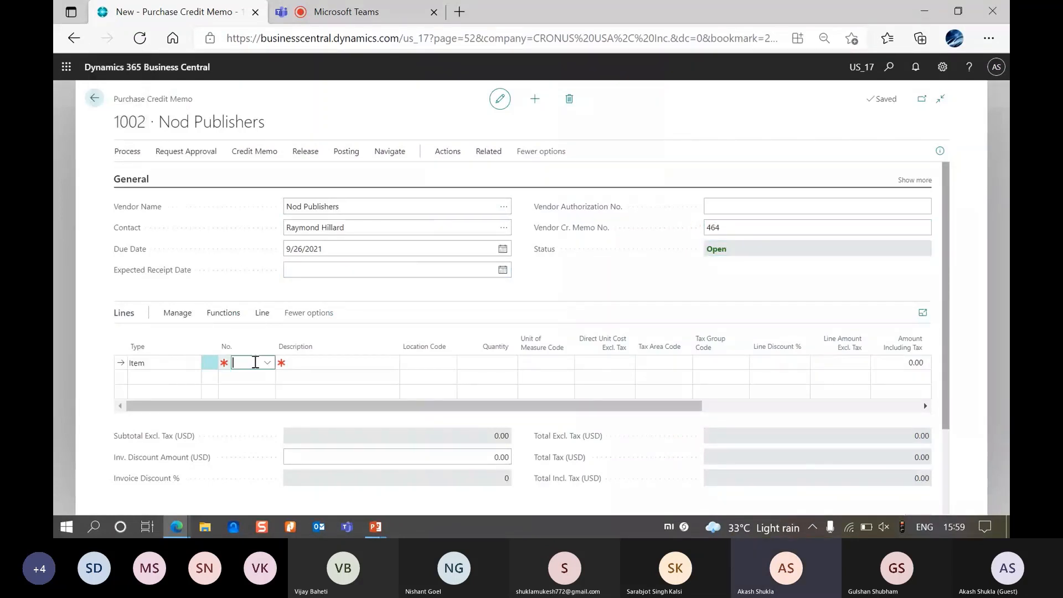
click(136, 150)
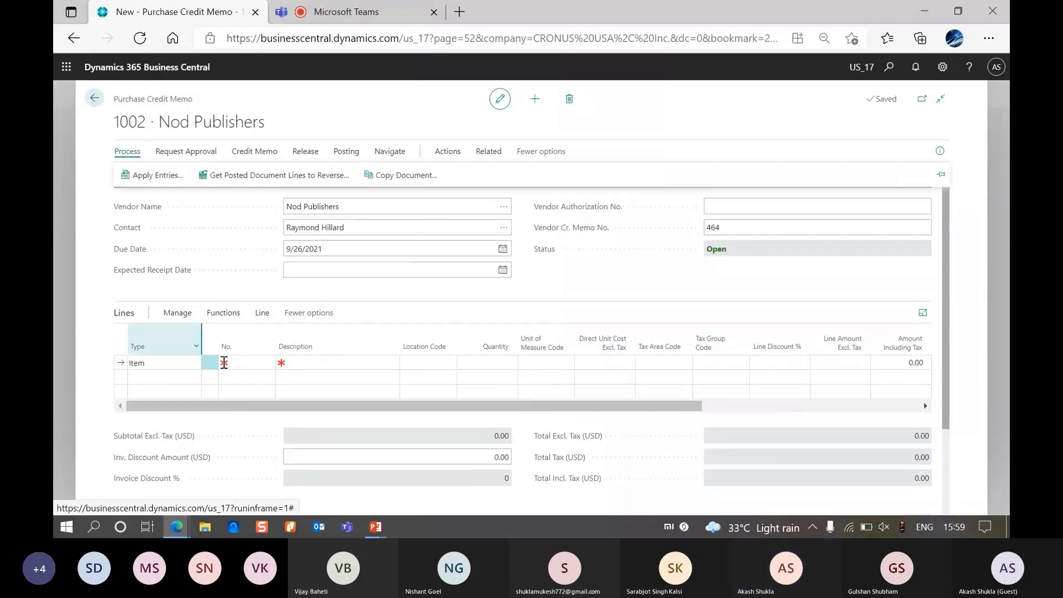
click(156, 175)
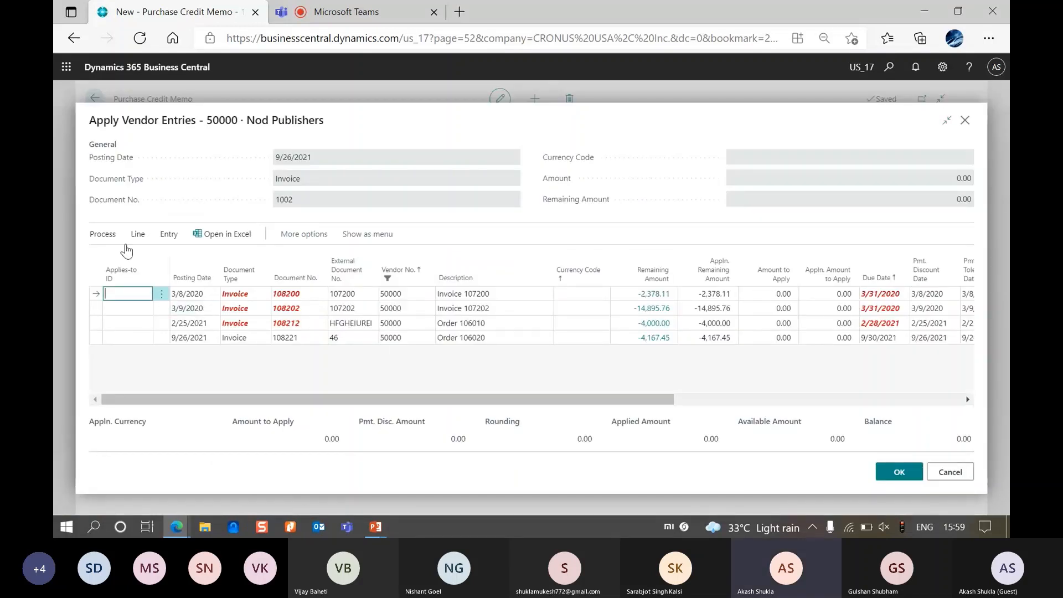
click(107, 236)
click(144, 263)
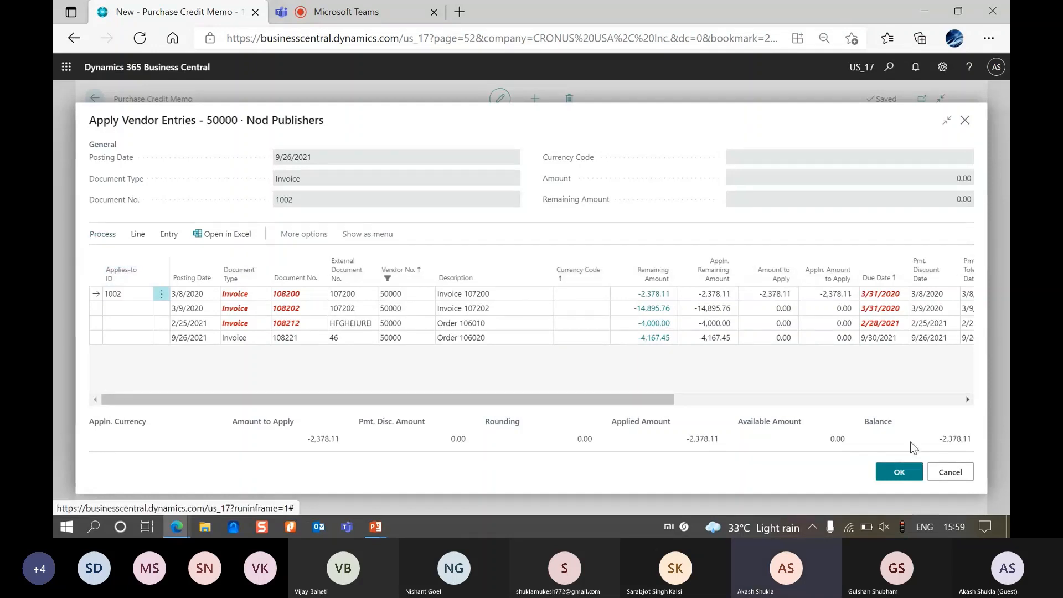
click(770, 294)
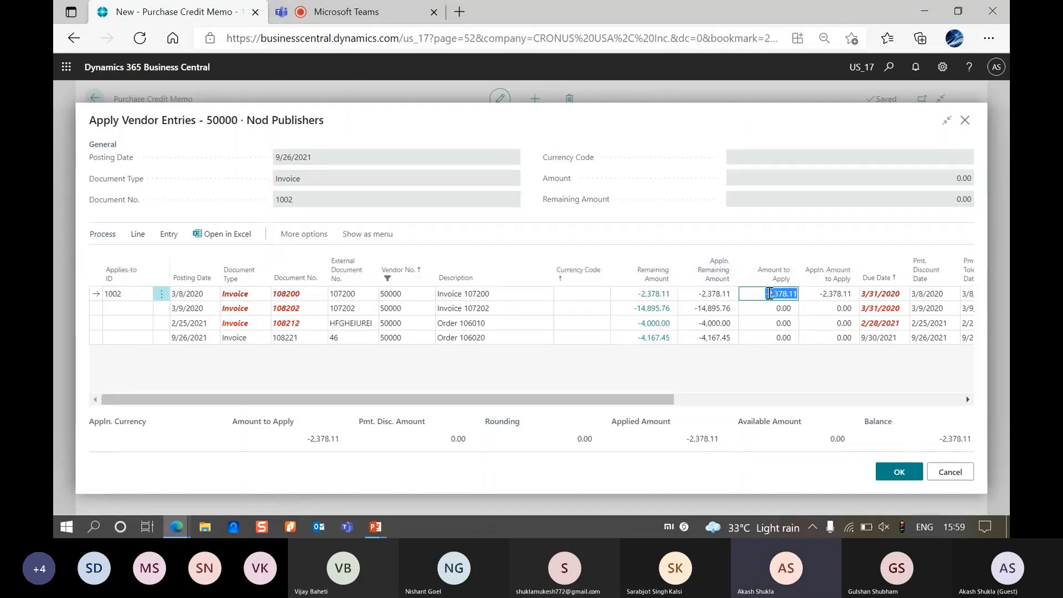
key(BackSpace)
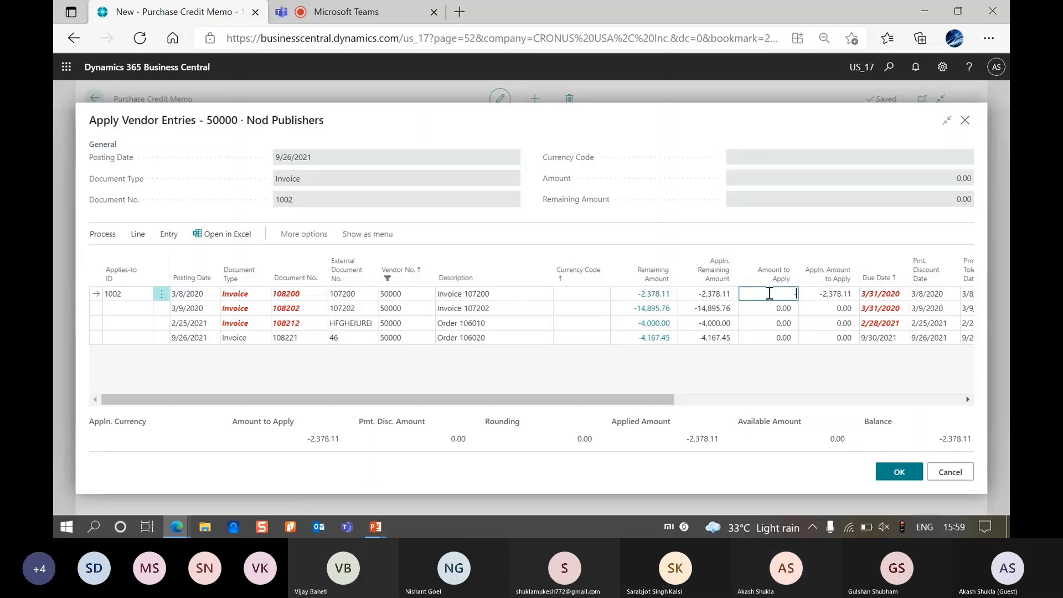
text(-300)
key(Tab)
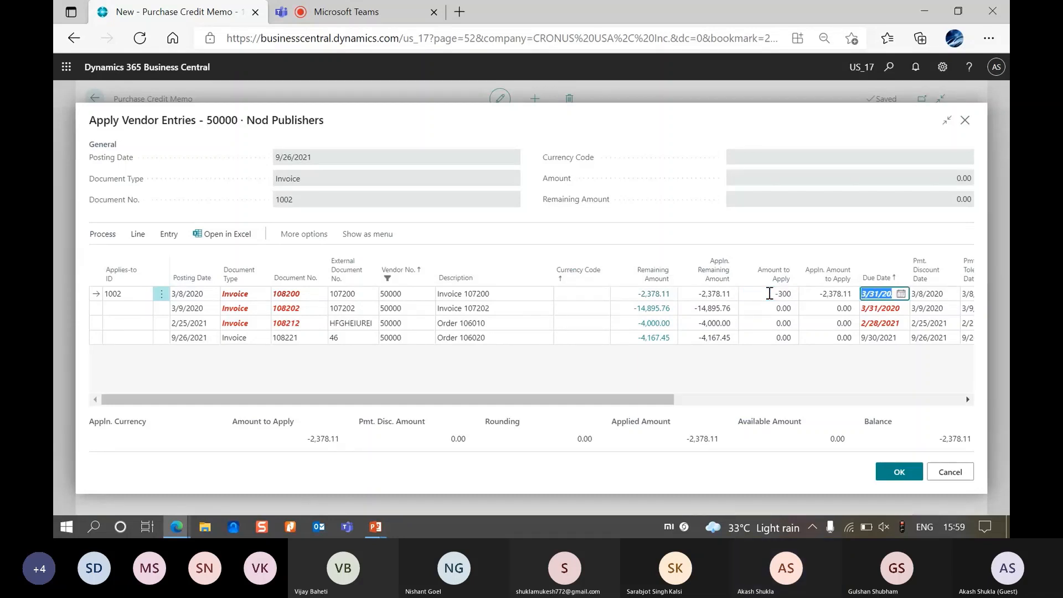
click(881, 473)
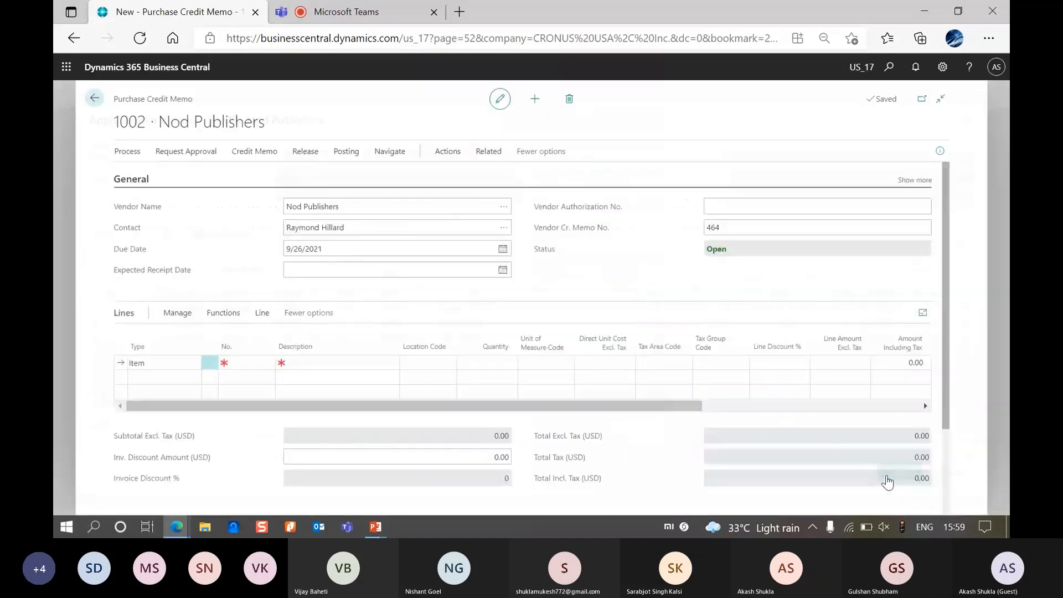
Add item 1006 (CANDLE 20gms) to the first line of the credit memo, keeping the line type as Item.
click(261, 364)
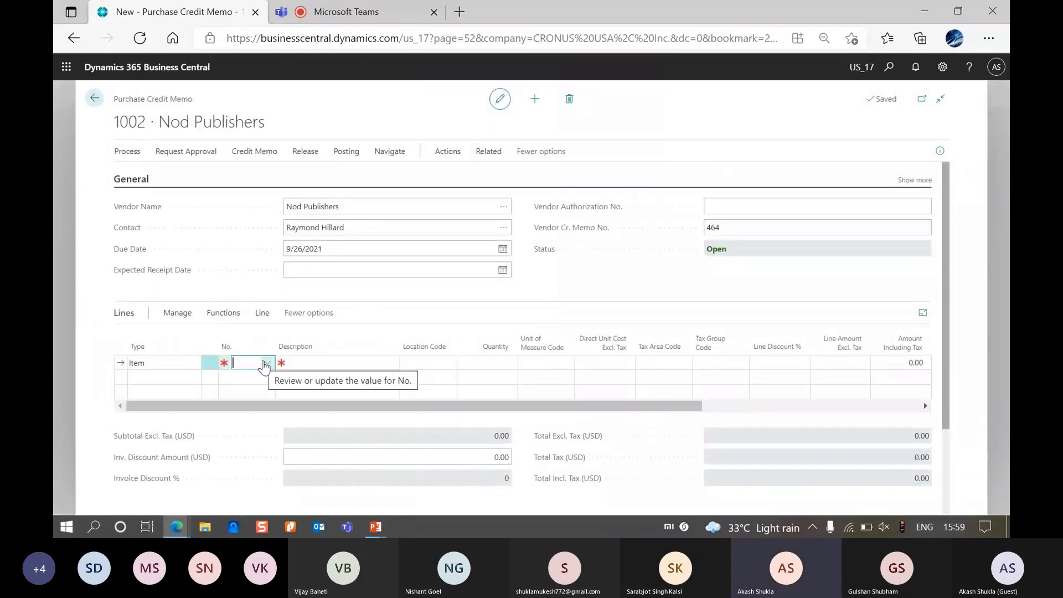
click(186, 361)
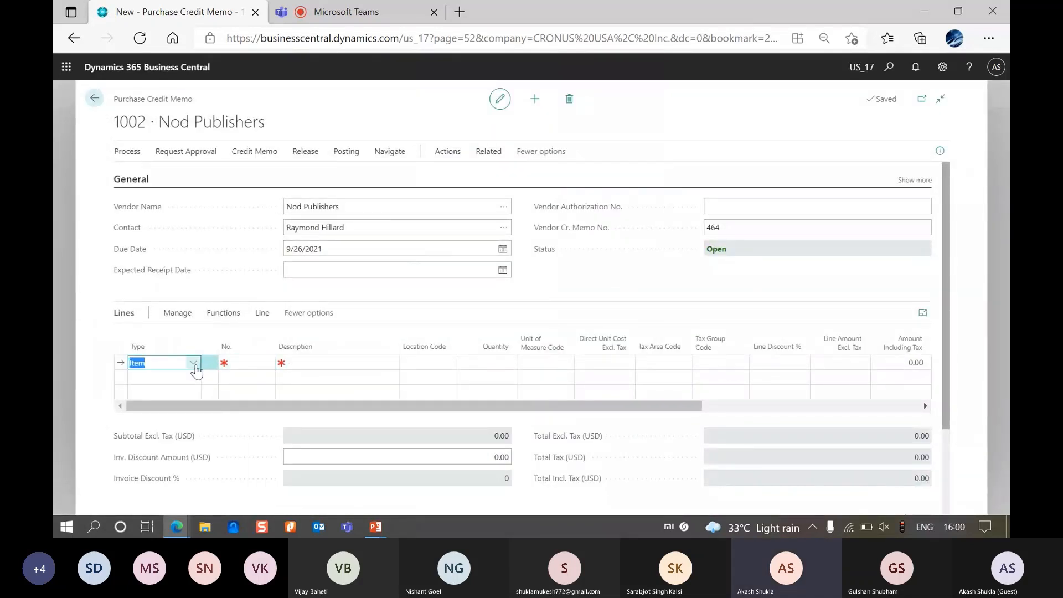
click(194, 365)
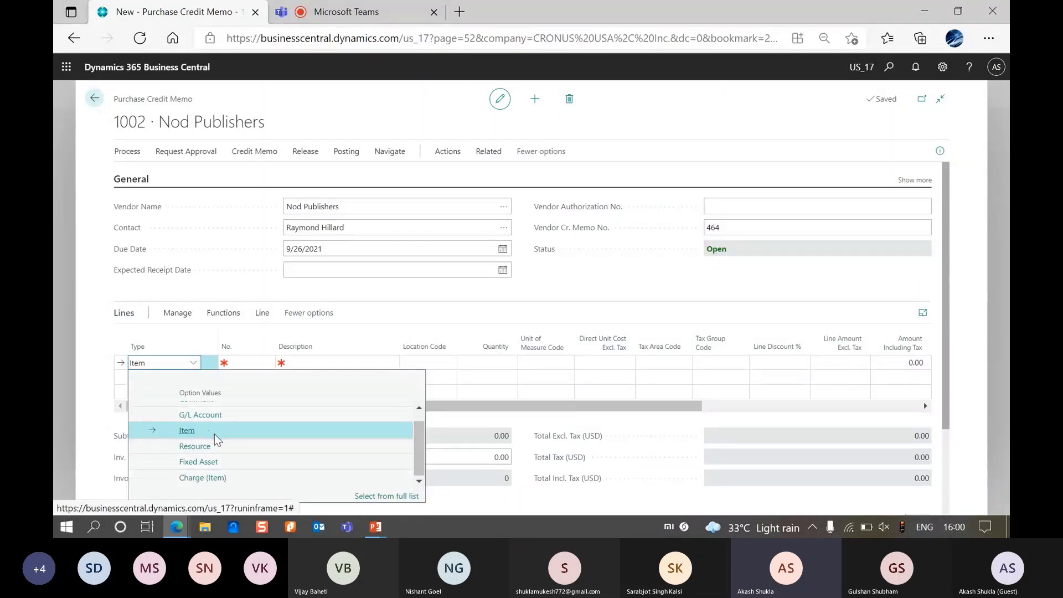
scroll(216, 437, up, 1)
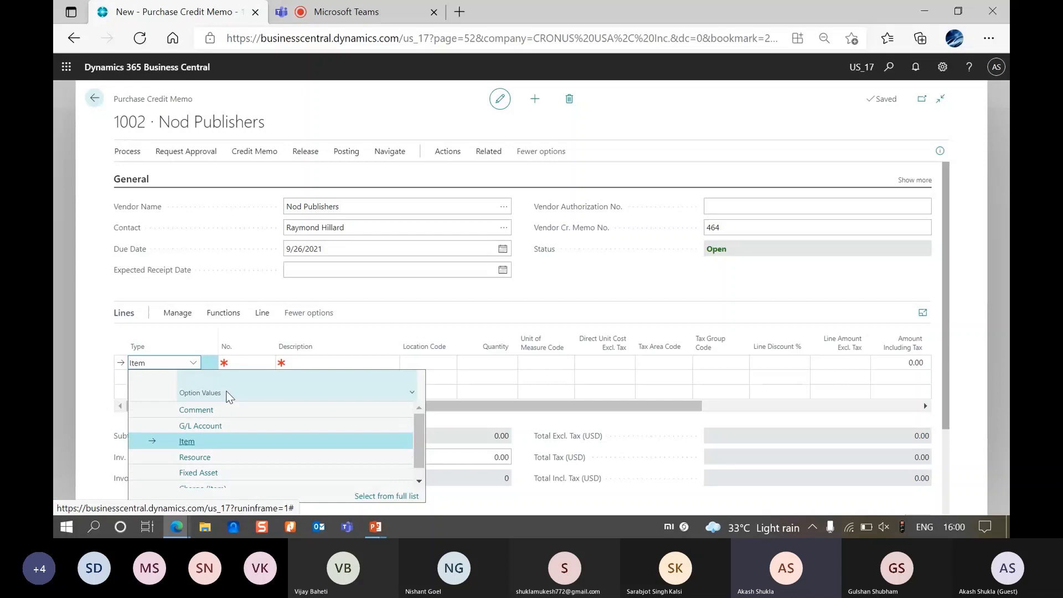
click(218, 446)
click(122, 153)
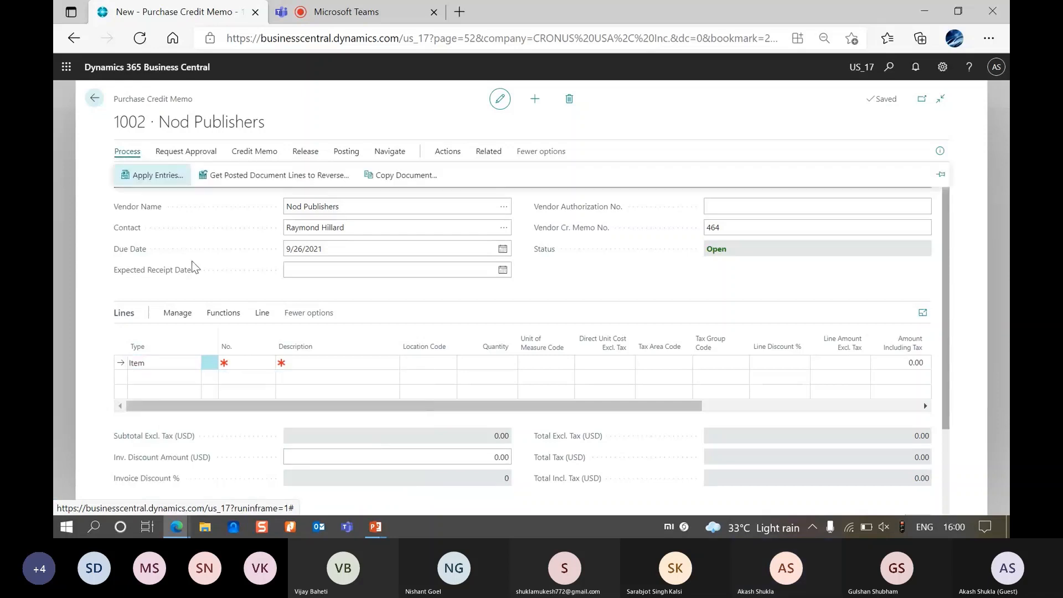
click(243, 363)
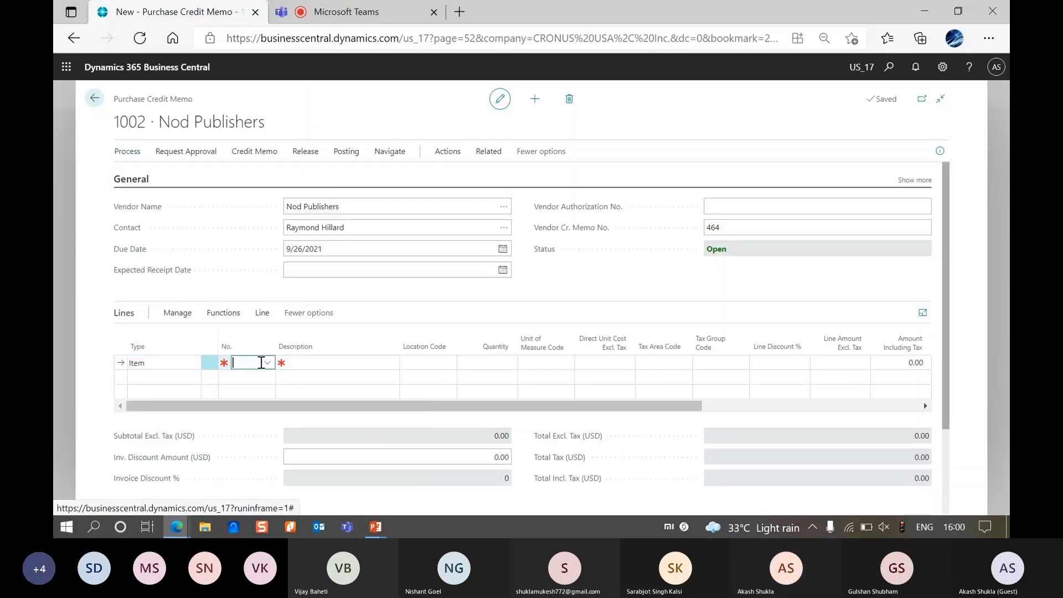
click(268, 362)
scroll(338, 448, down, 1)
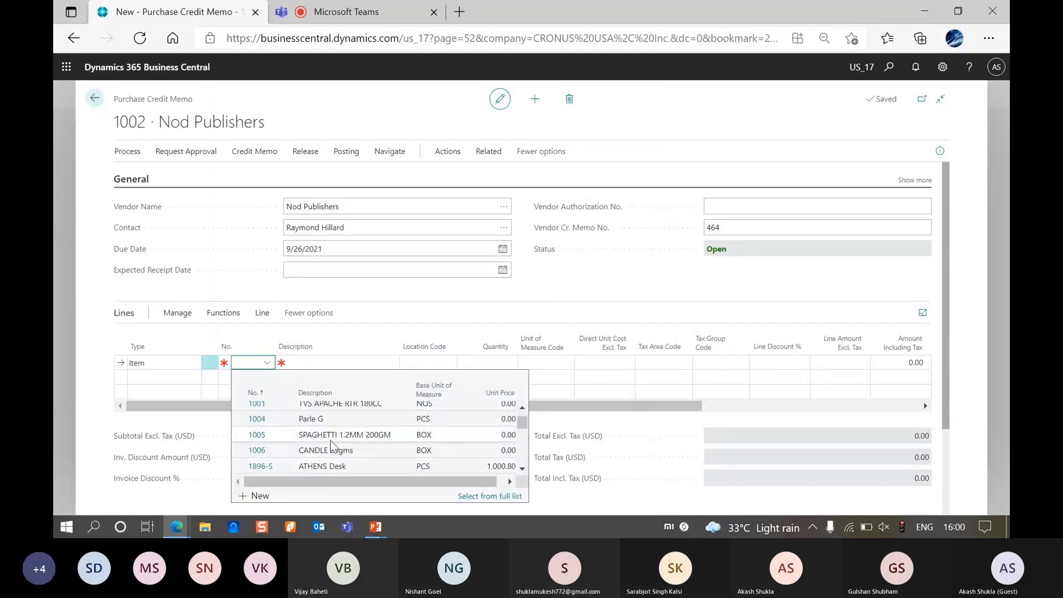
click(334, 447)
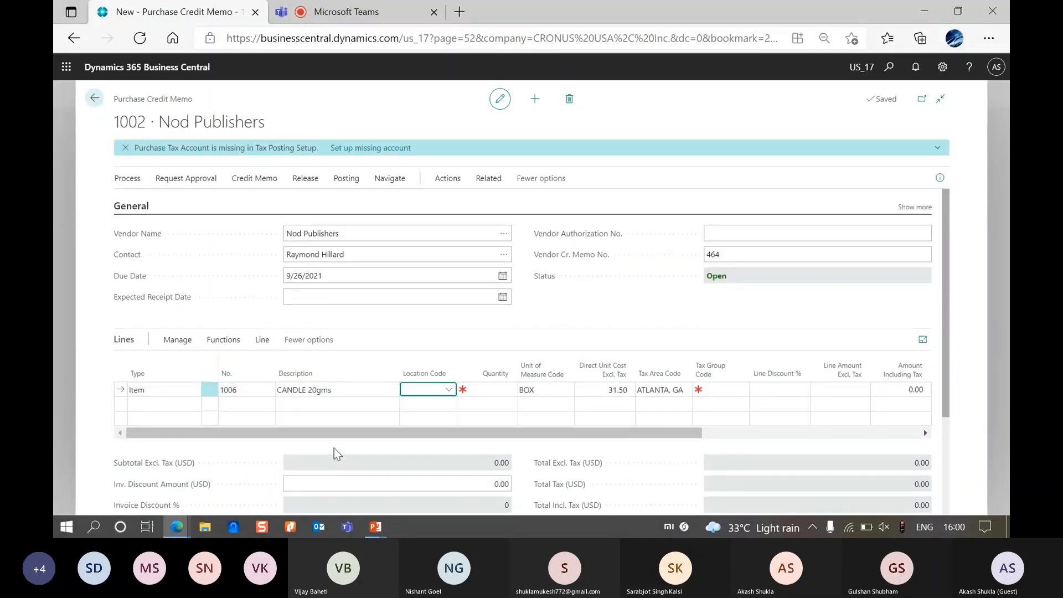
Set the credit memo line's location code to EAST and its quantity to 10.
text(EAST)
key(Tab)
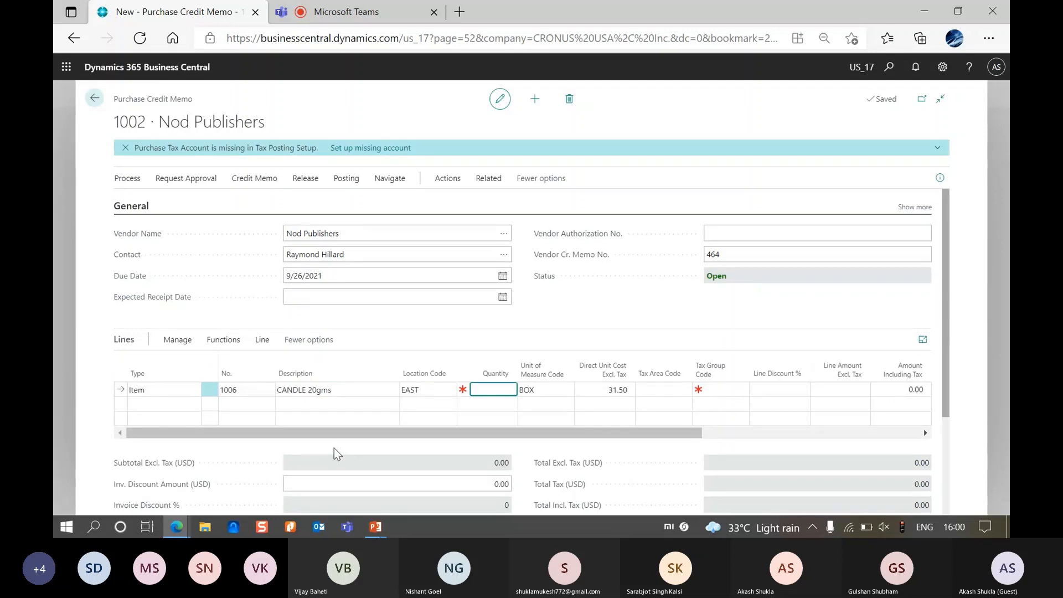
text(2)
text(10)
key(Tab)
key(Tab)
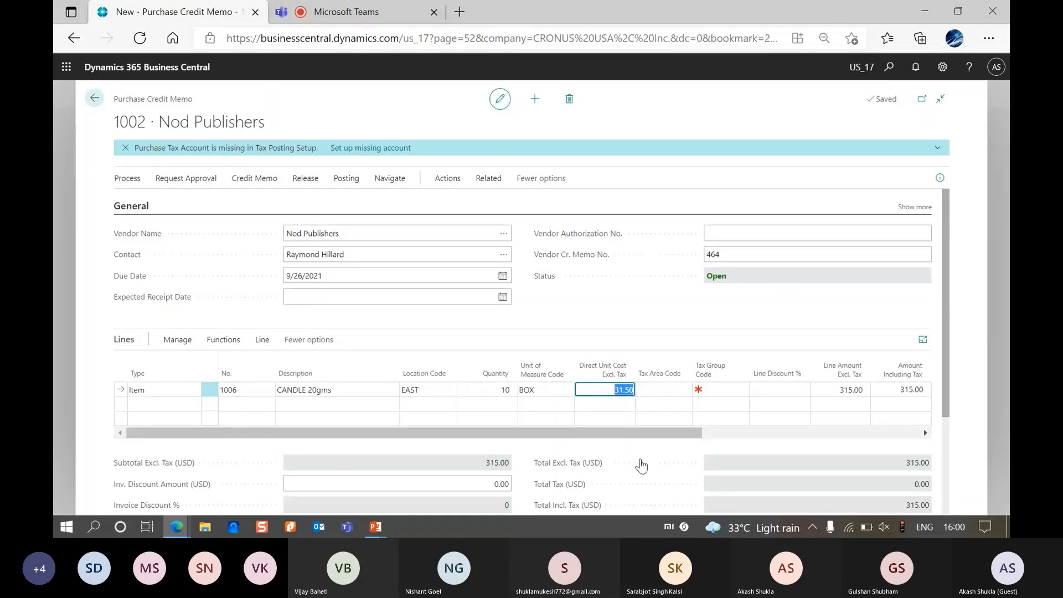
Preview the credit memo's posting, review the Purchase Credit Memo Account line in its G/L entries, and return to the credit memo list.
click(347, 179)
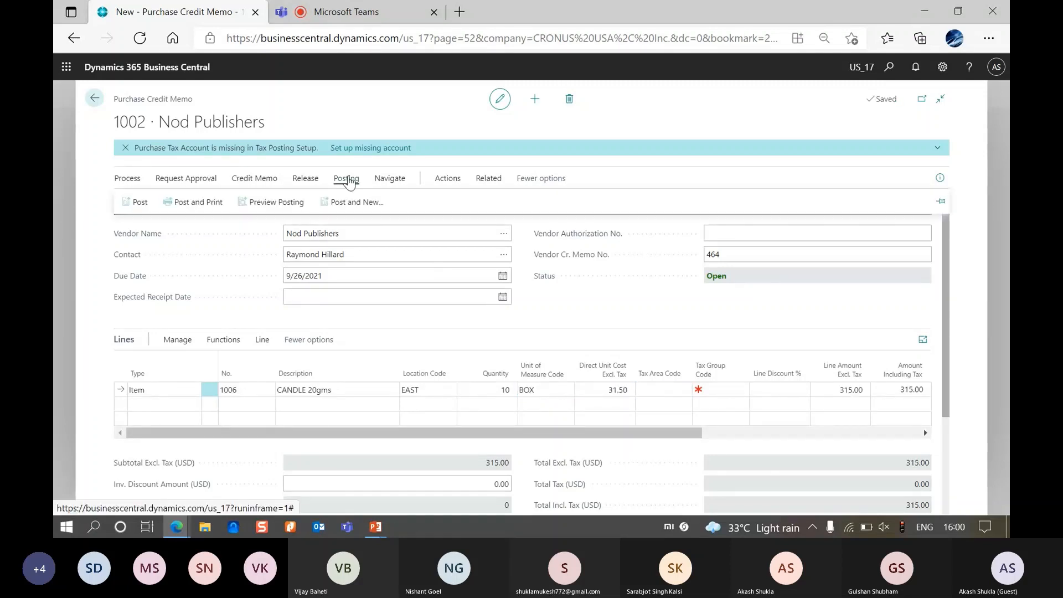
click(262, 204)
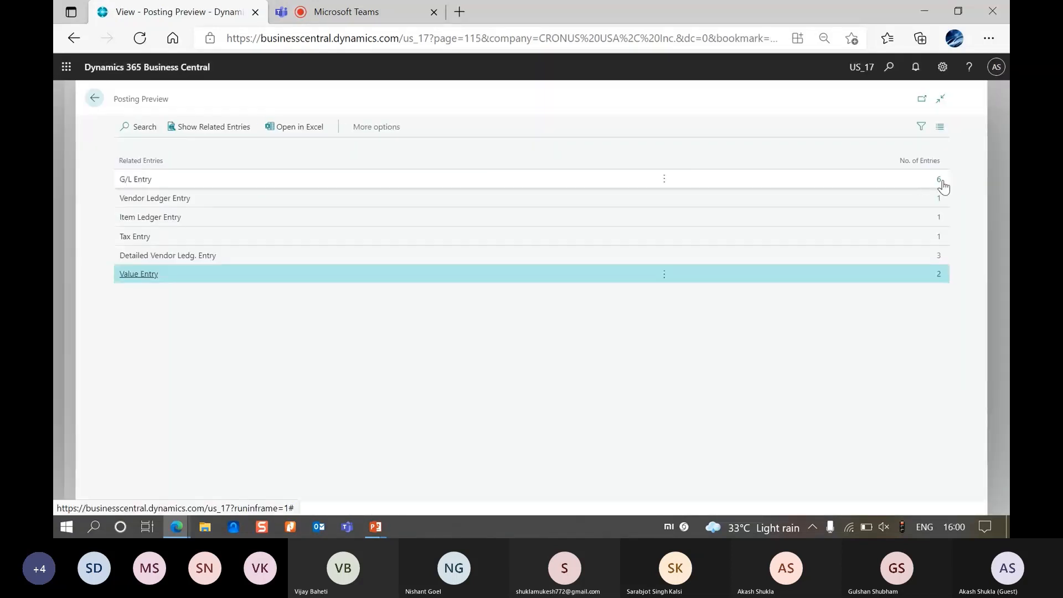
click(939, 180)
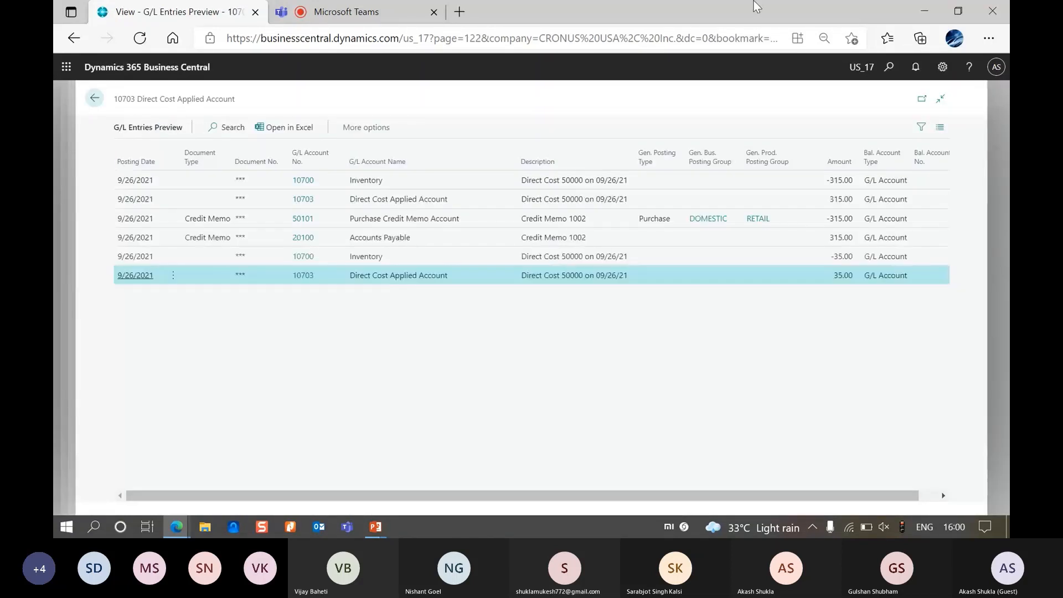
click(352, 221)
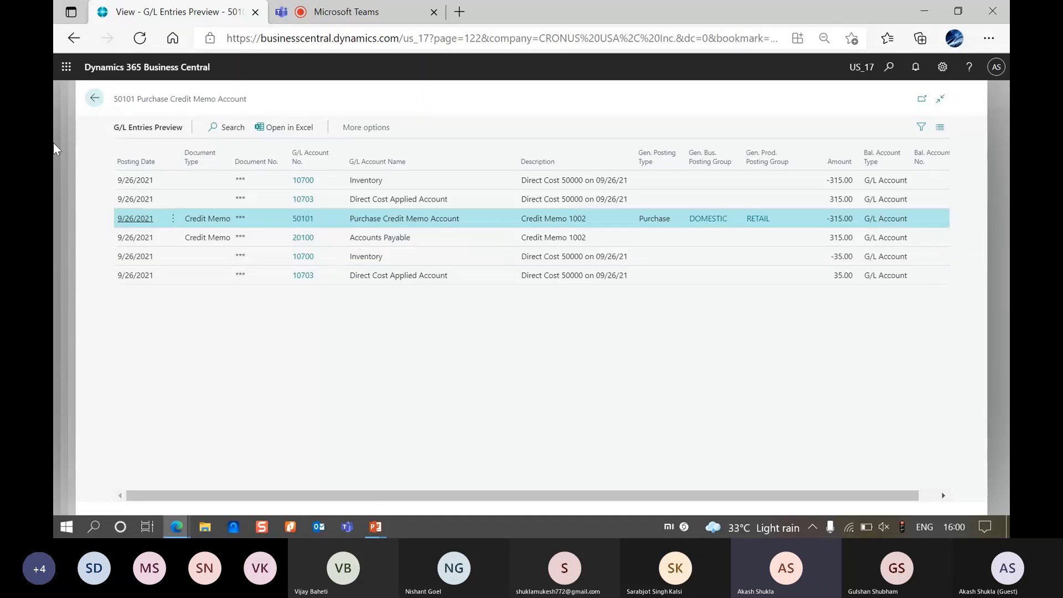
key(Escape)
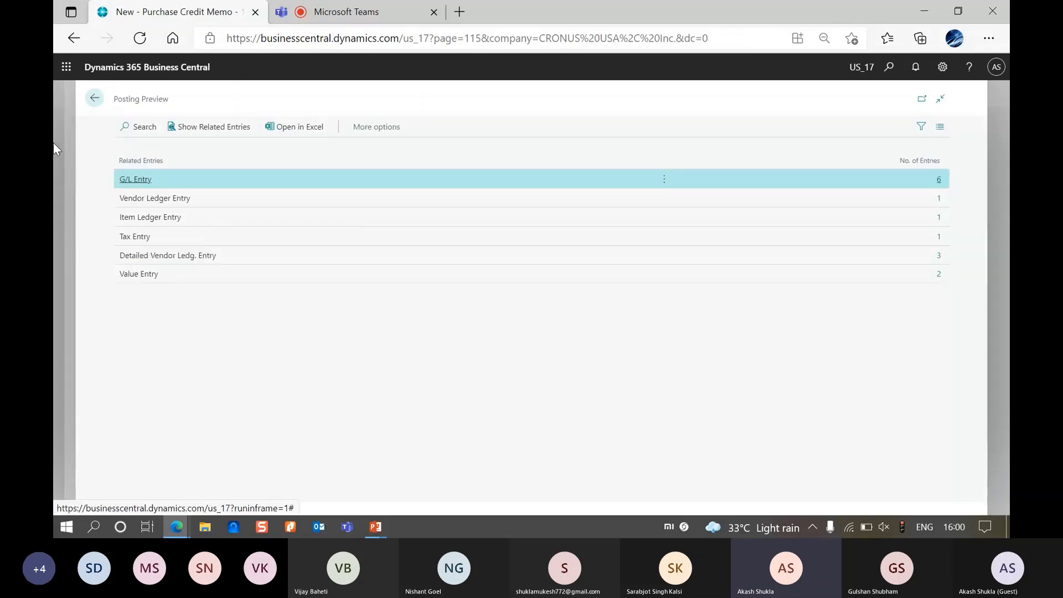
key(Escape)
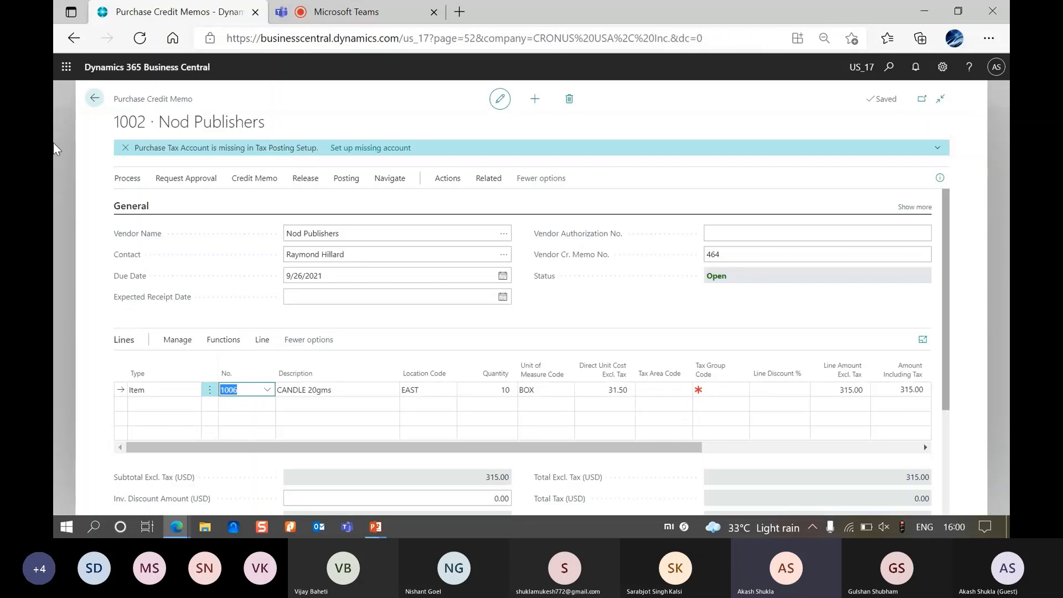
key(Escape)
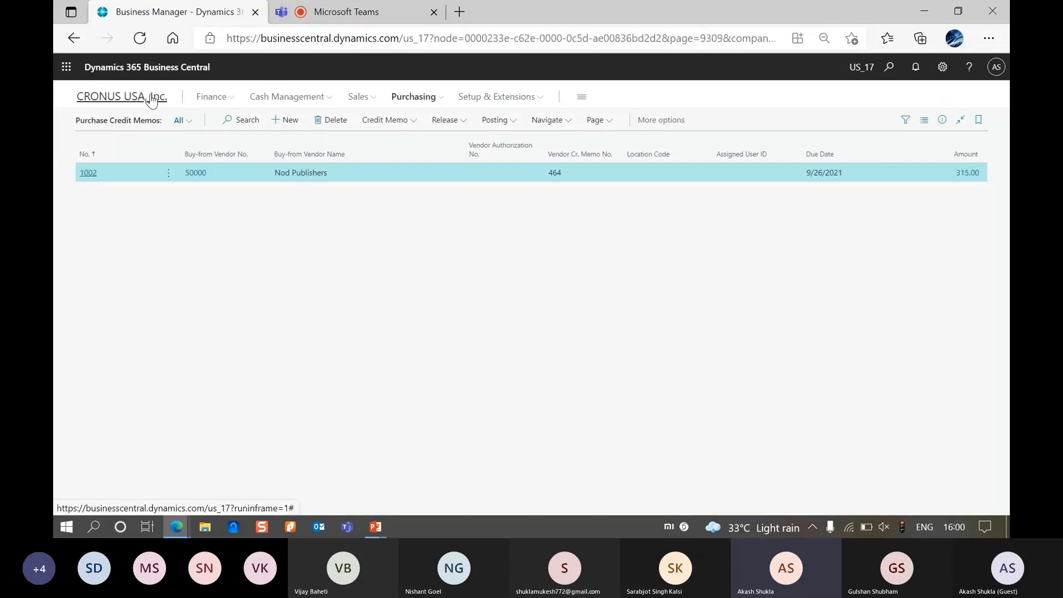
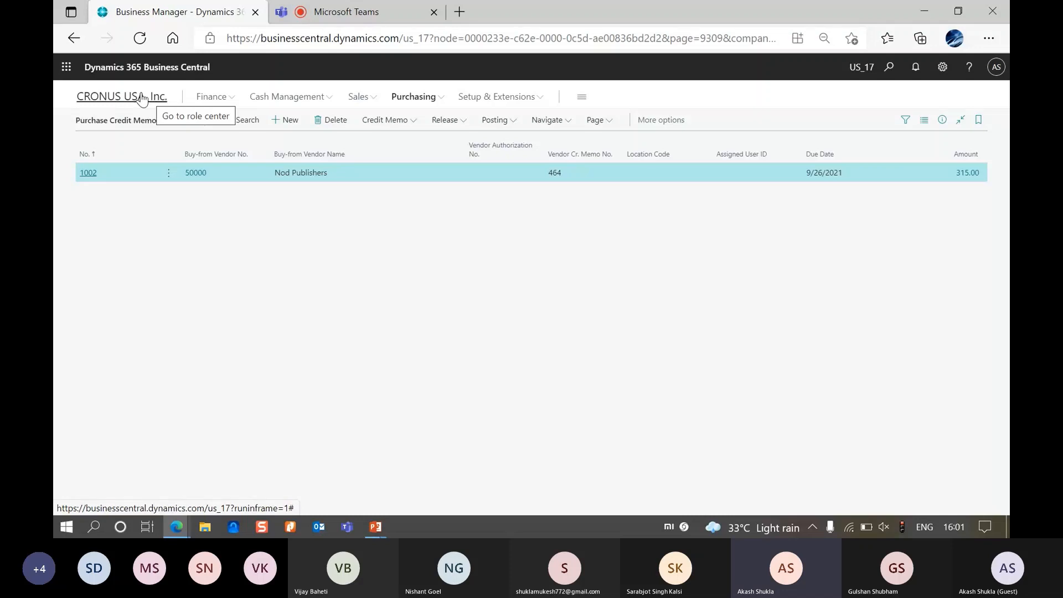
Create a new purchase order for vendor UNTAS GIDA SANAYI VE TICARET A.S.
click(142, 99)
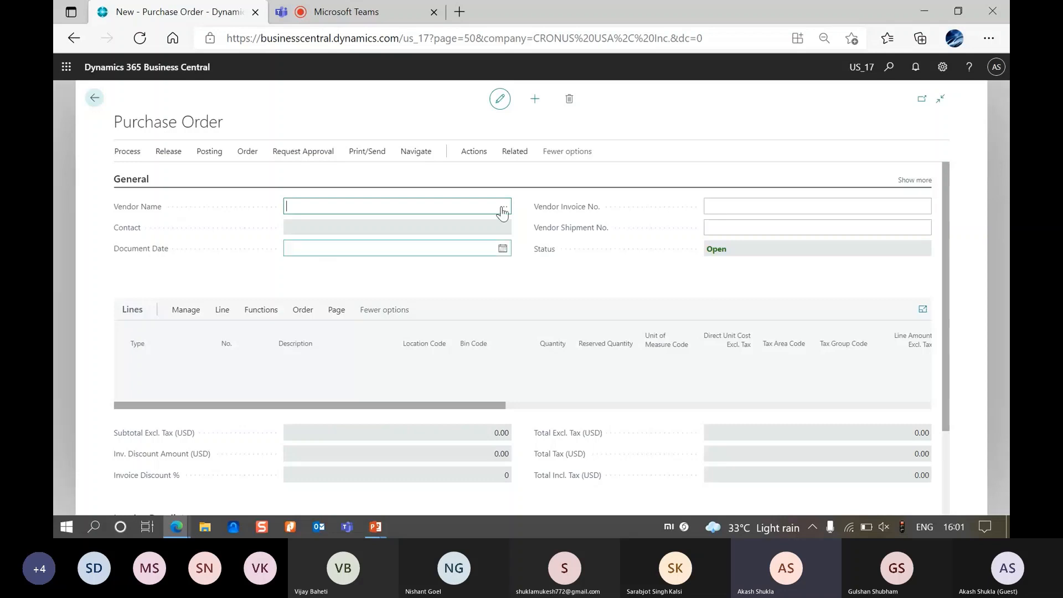
click(504, 208)
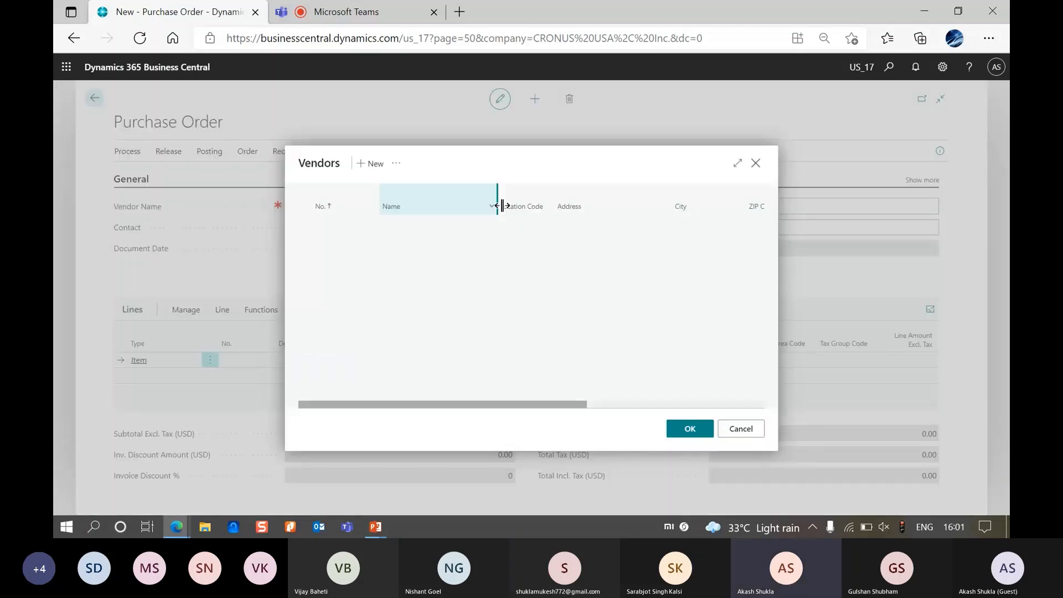
click(418, 347)
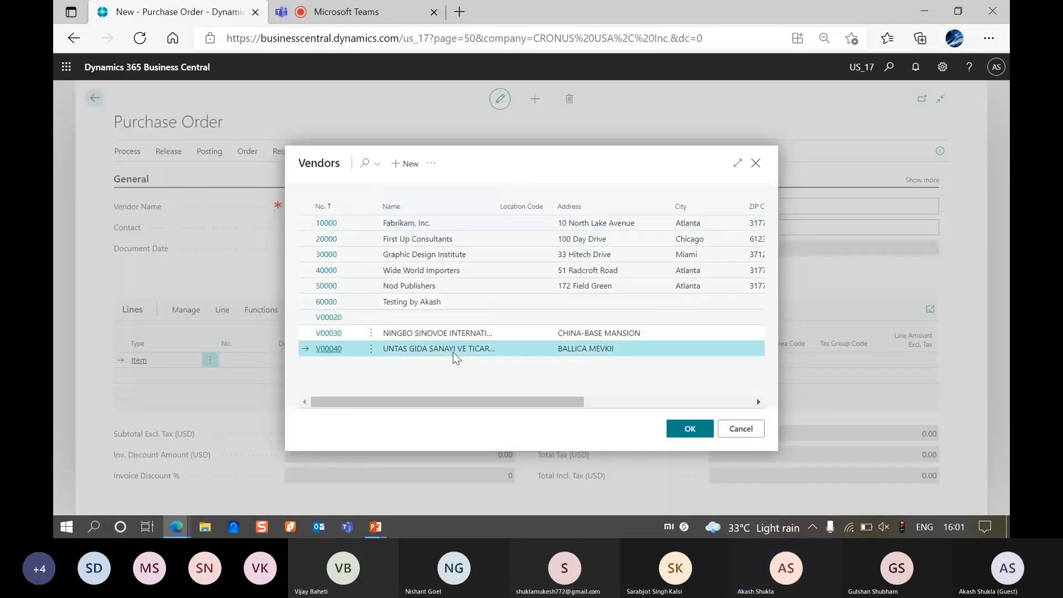
click(687, 428)
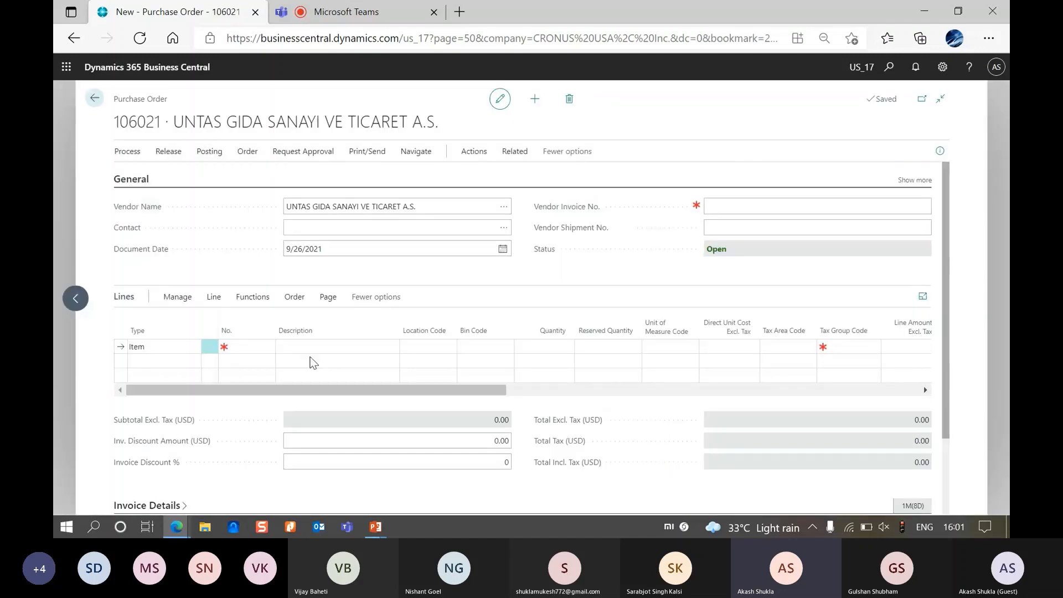
Add an order line for item 1006 (CANDLE 20gms) at location EAST with a quantity of 100.
click(267, 348)
click(269, 348)
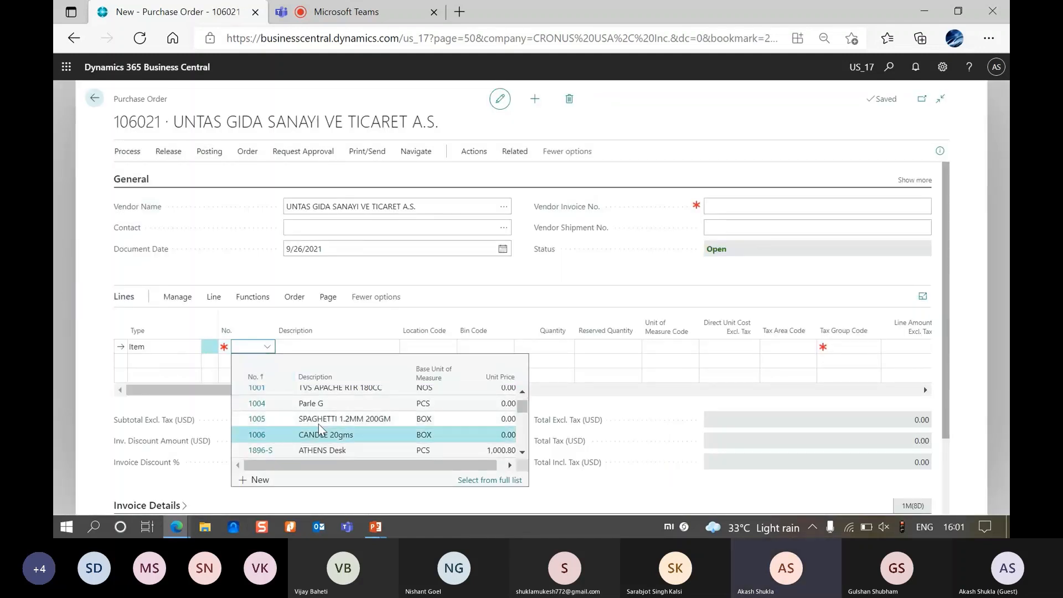
click(319, 429)
key(Tab)
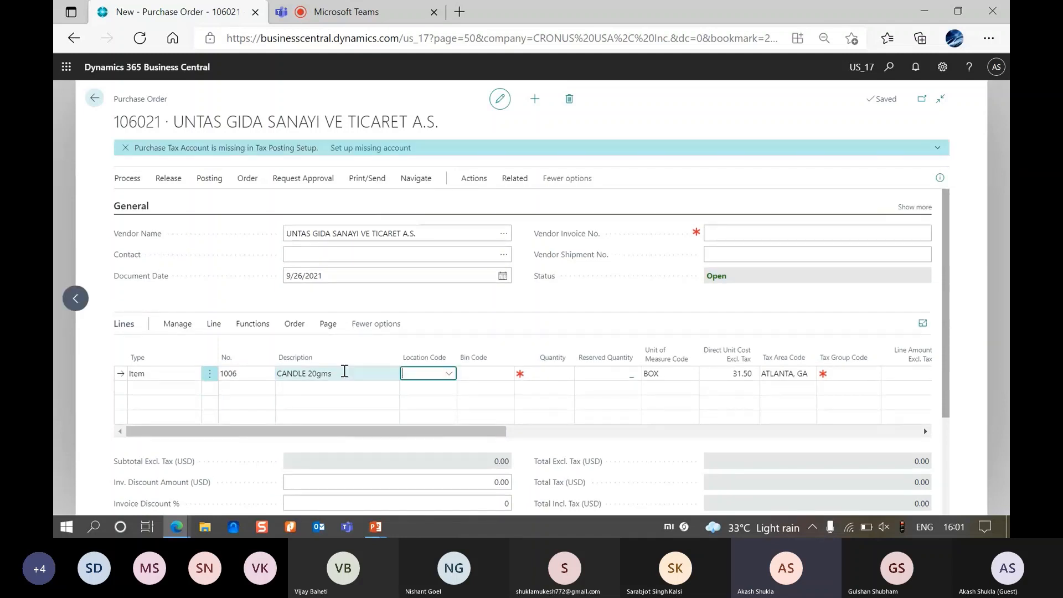
text(e)
key(Tab)
key(Tab)
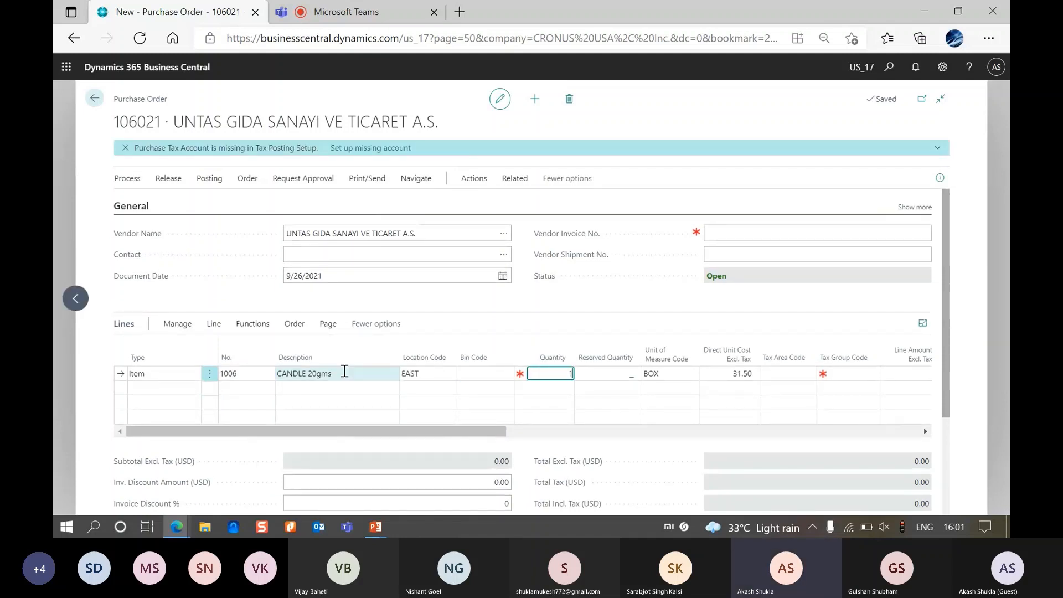
text(100)
key(Tab)
key(Tab)
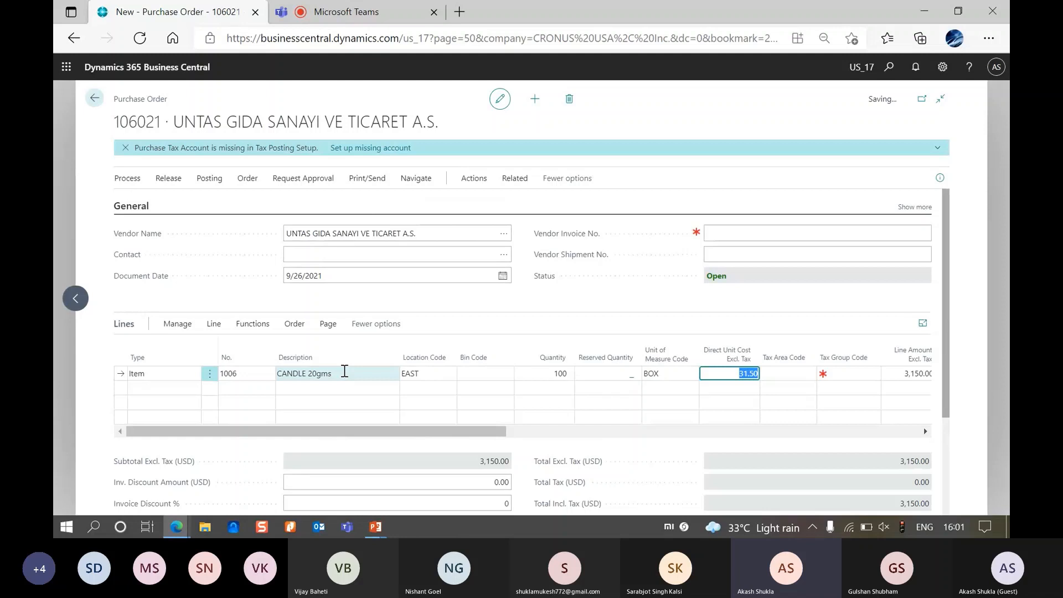
key(Tab)
Set the purchase order's Vendor Invoice No. to 57.
scroll(609, 374, down, 3)
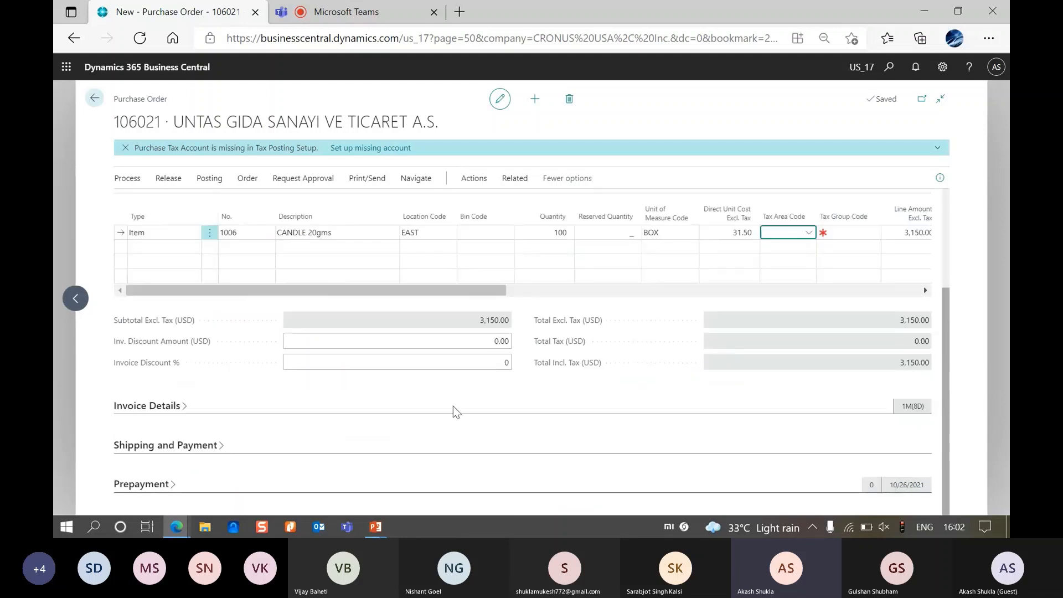
scroll(460, 421, up, 3)
click(727, 228)
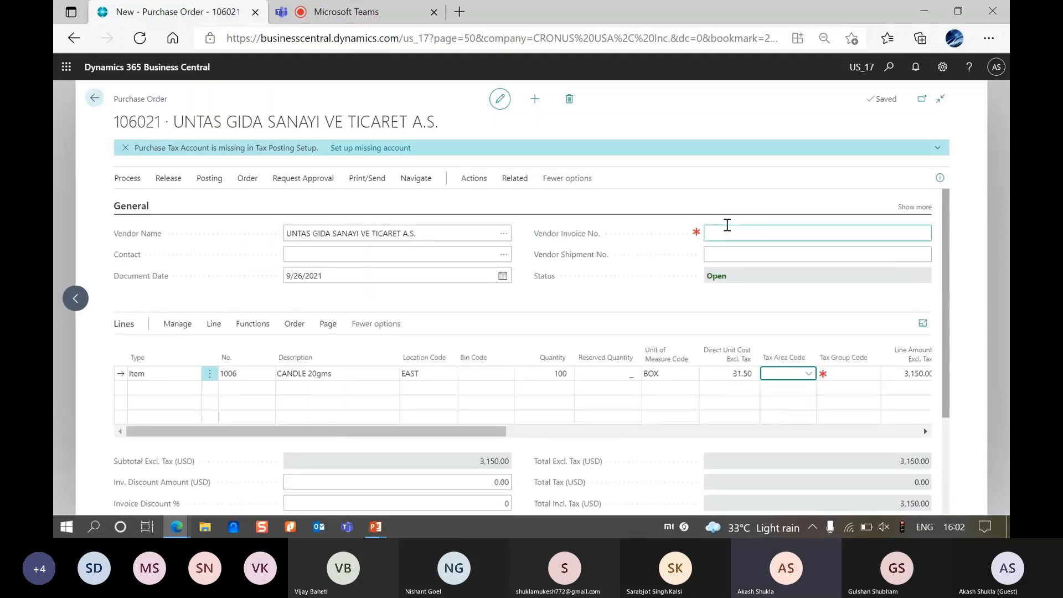
text(57)
key(Tab)
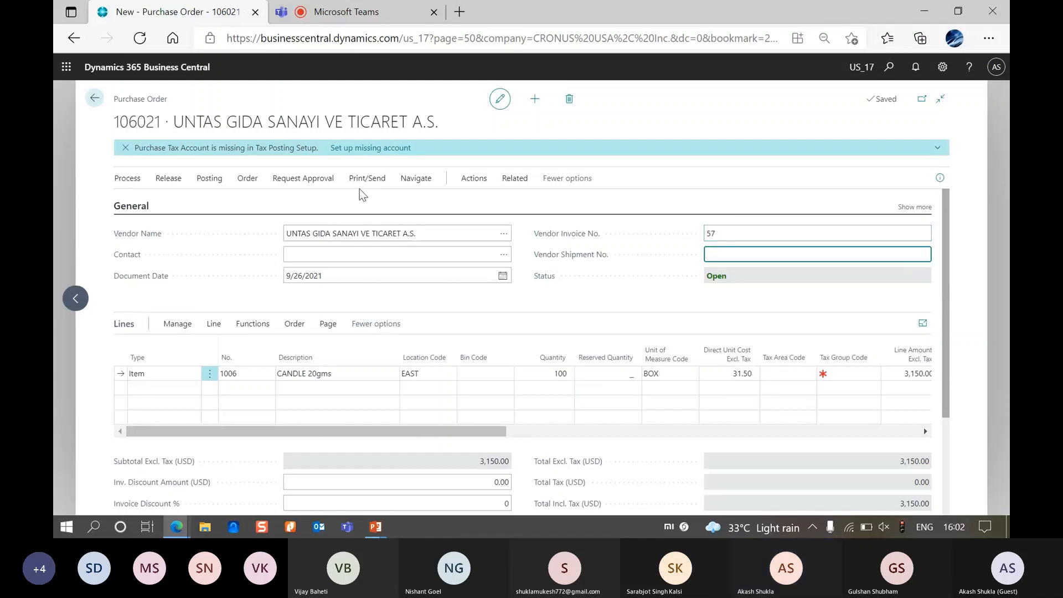
Examine the prepayment amounts in the purchase order's statistics, and close the statistics.
click(260, 178)
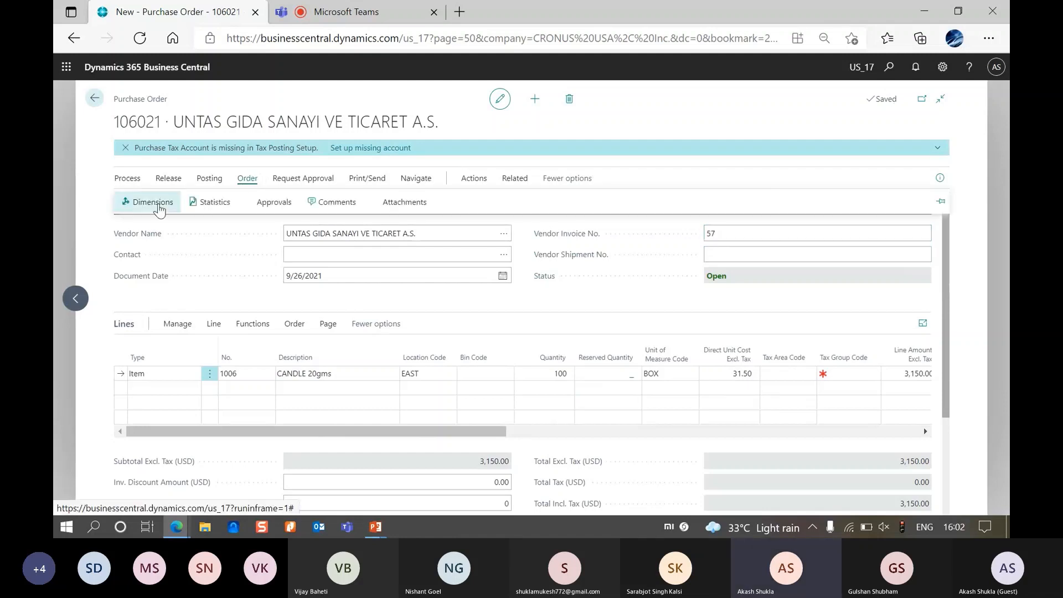
click(203, 205)
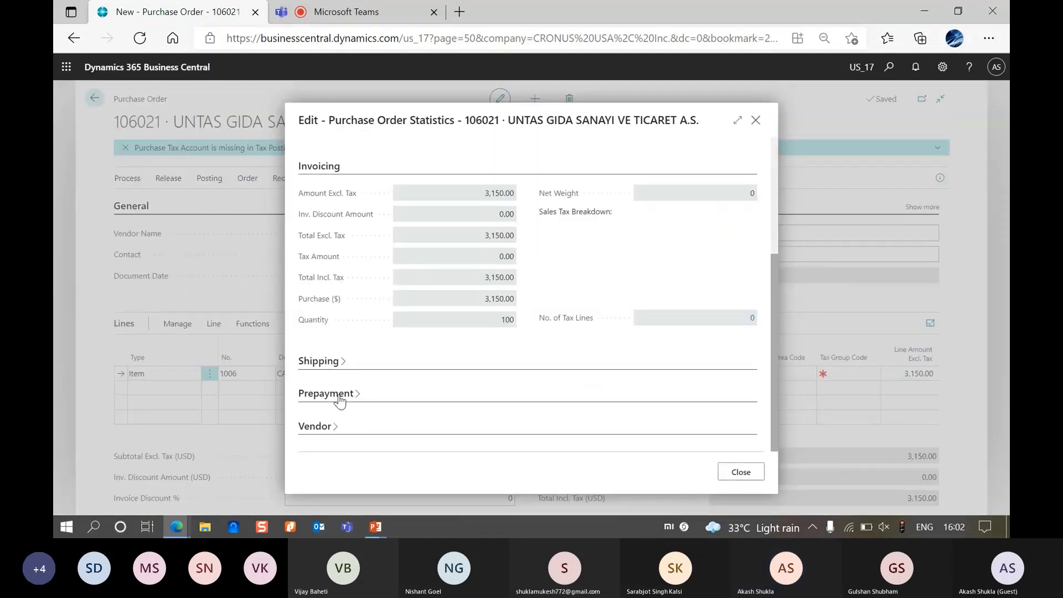
click(738, 120)
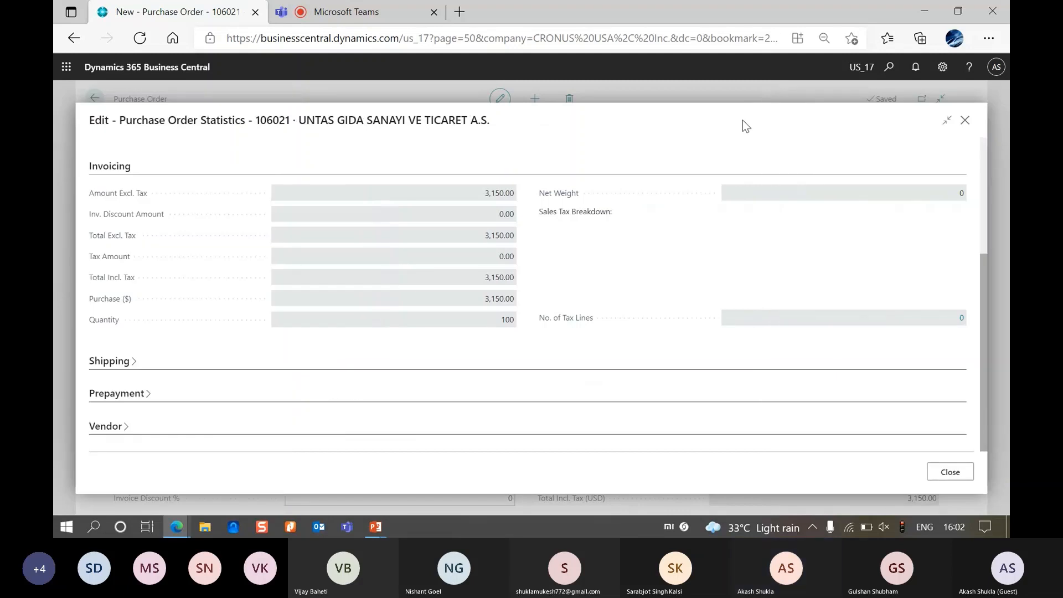
click(128, 397)
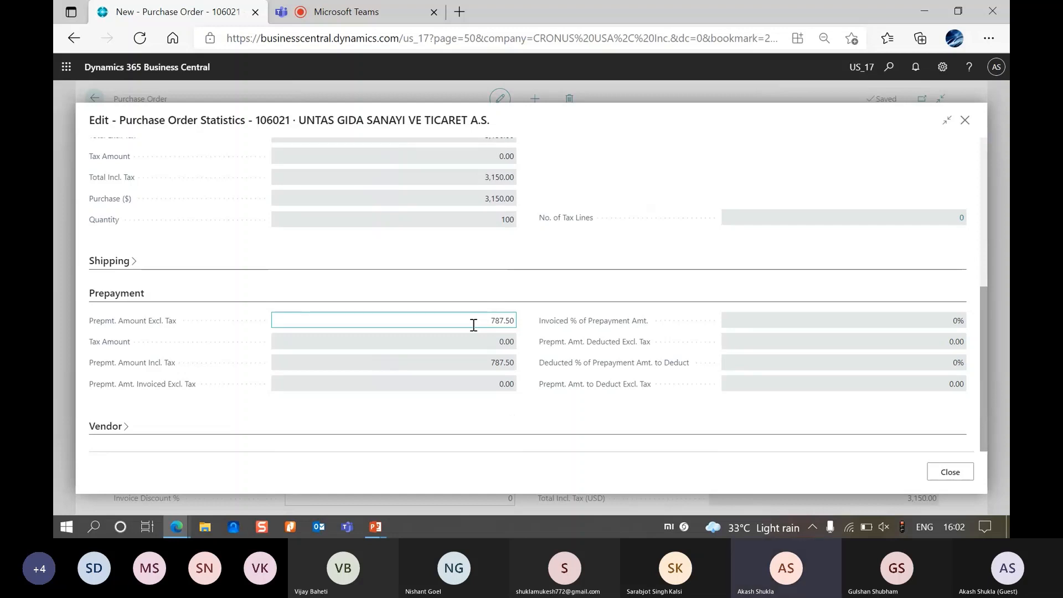
click(121, 294)
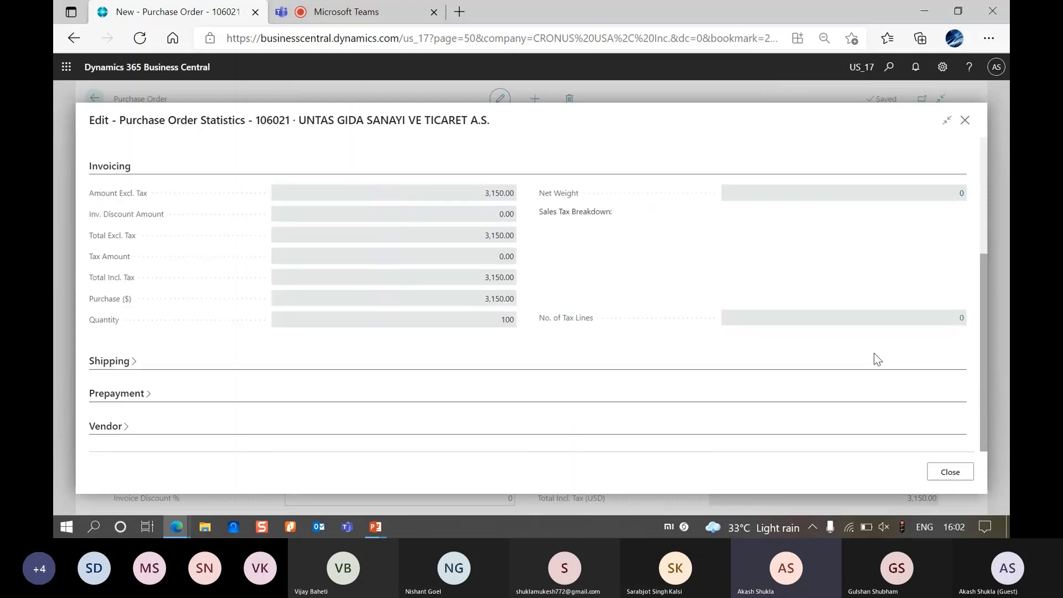
click(951, 472)
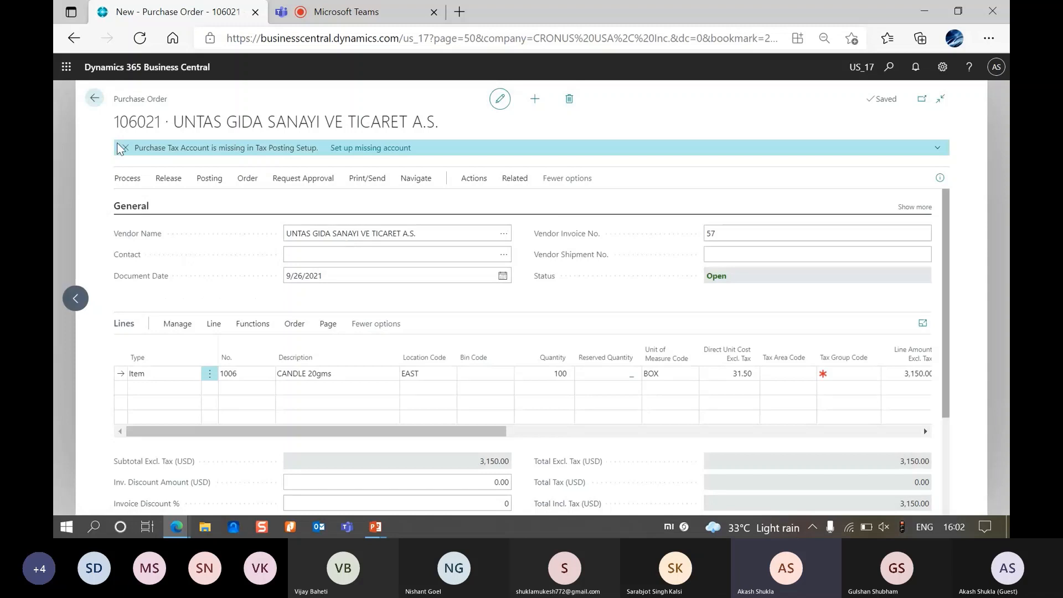
Dismiss the missing tax account notification and the unposted prepayment message on the purchase order.
click(121, 148)
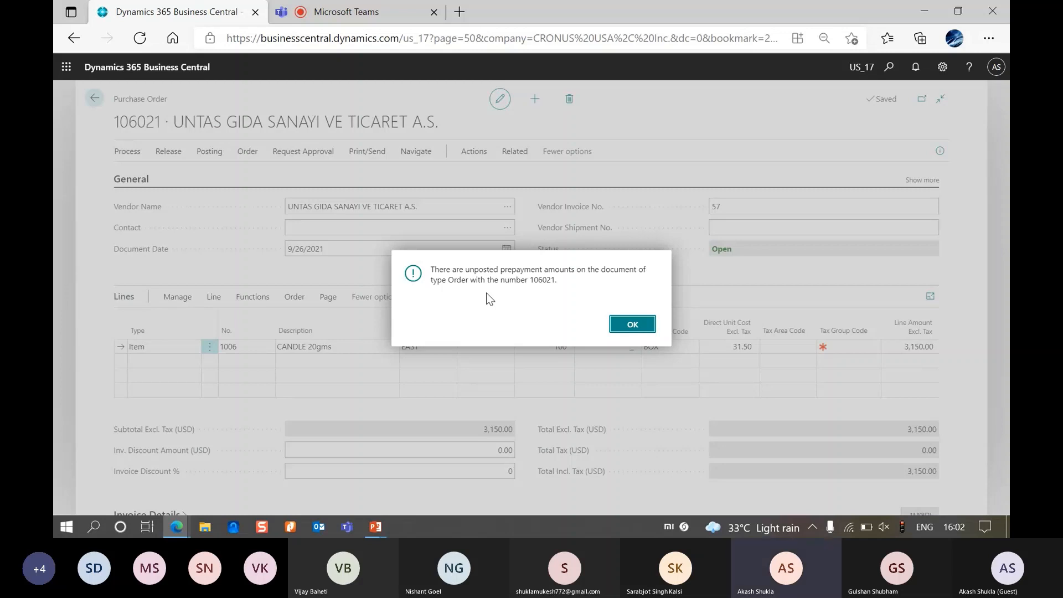
click(624, 331)
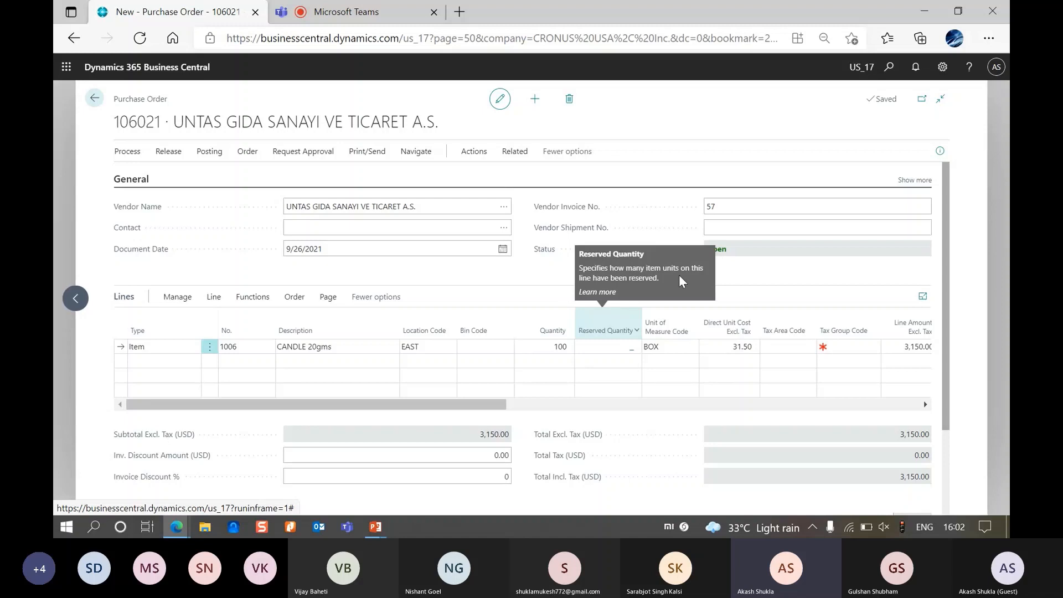
Find the Items list and open the card of item 1006 (CANDLE 20gms).
click(889, 67)
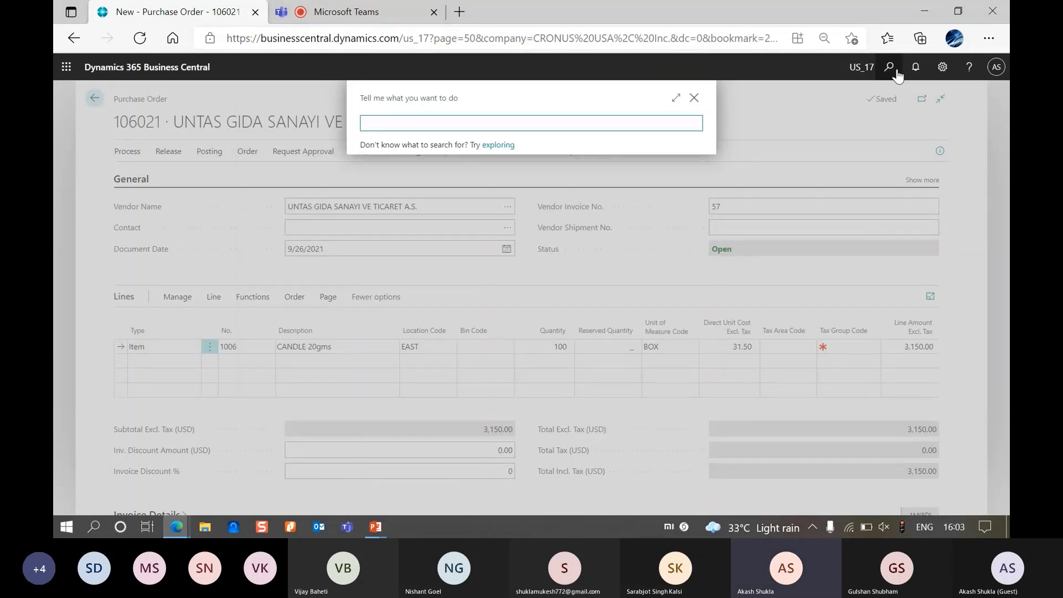
text(item)
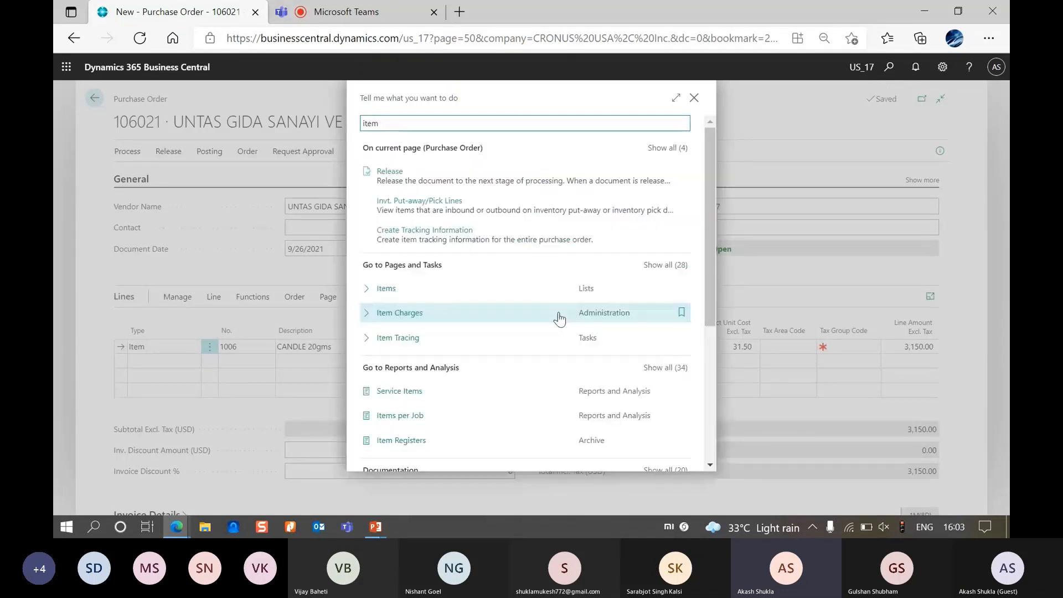
click(386, 293)
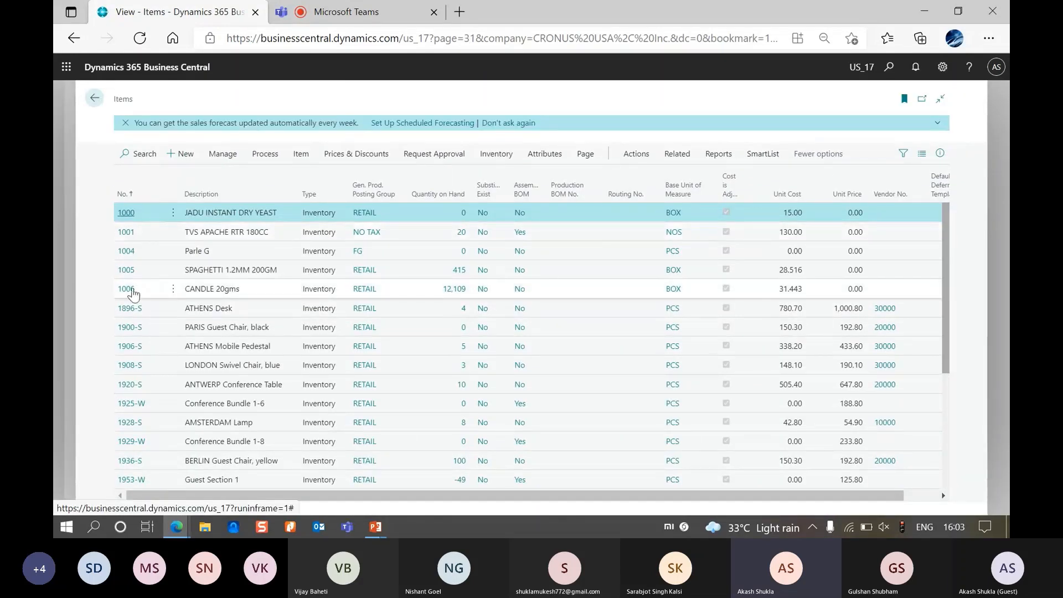
click(133, 289)
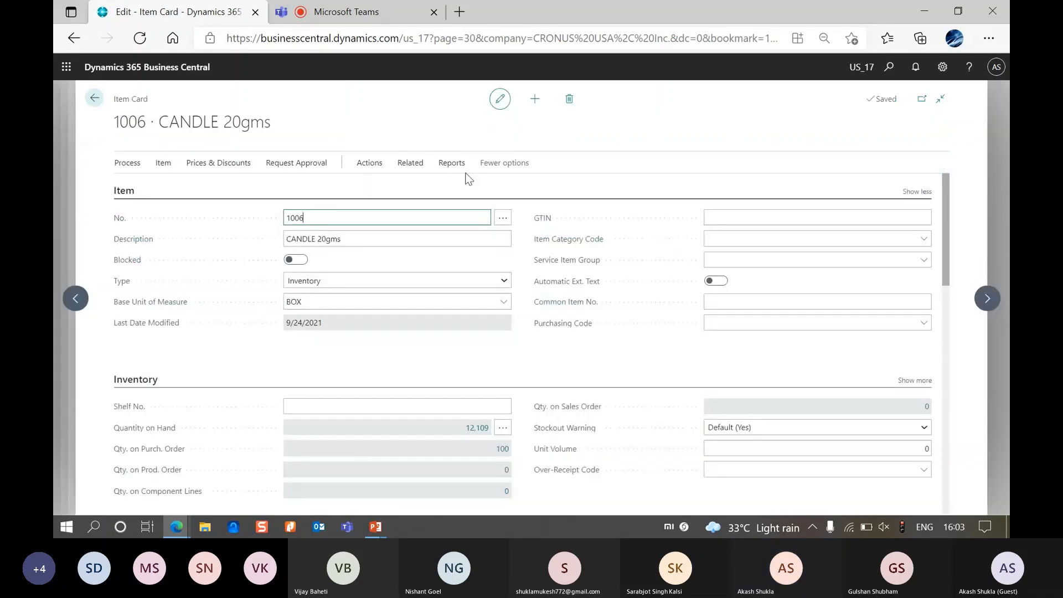
Review the purchase prepayment percentages per vendor for item 1006, and return to the item card.
click(410, 180)
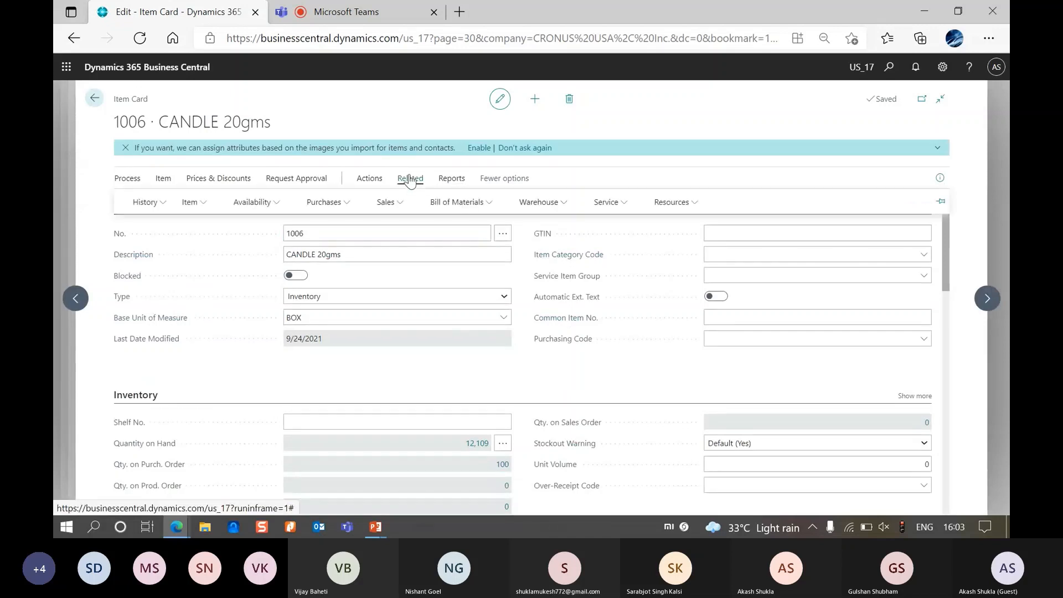
click(324, 204)
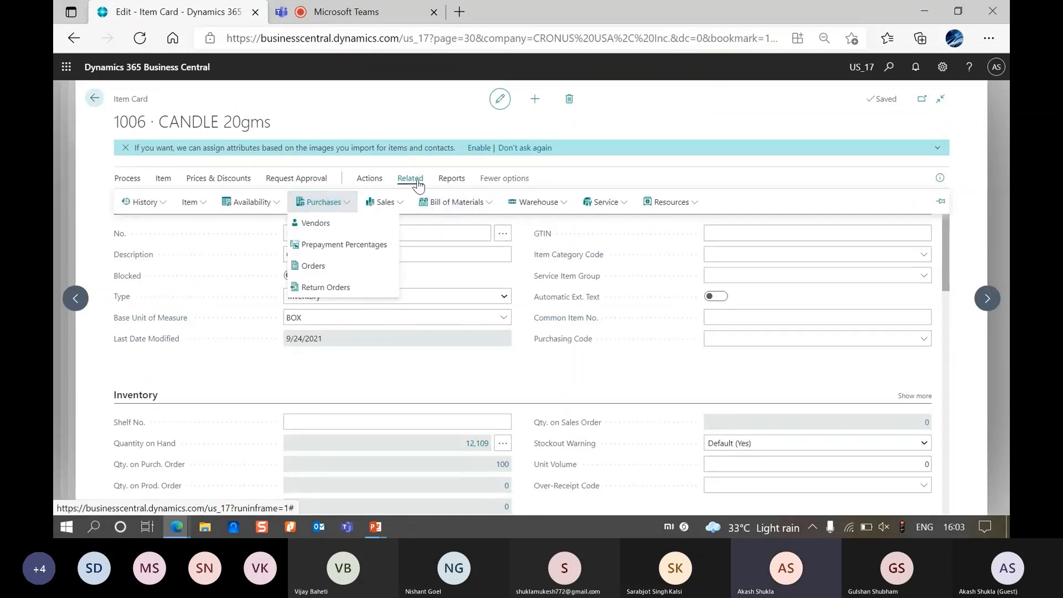
click(332, 245)
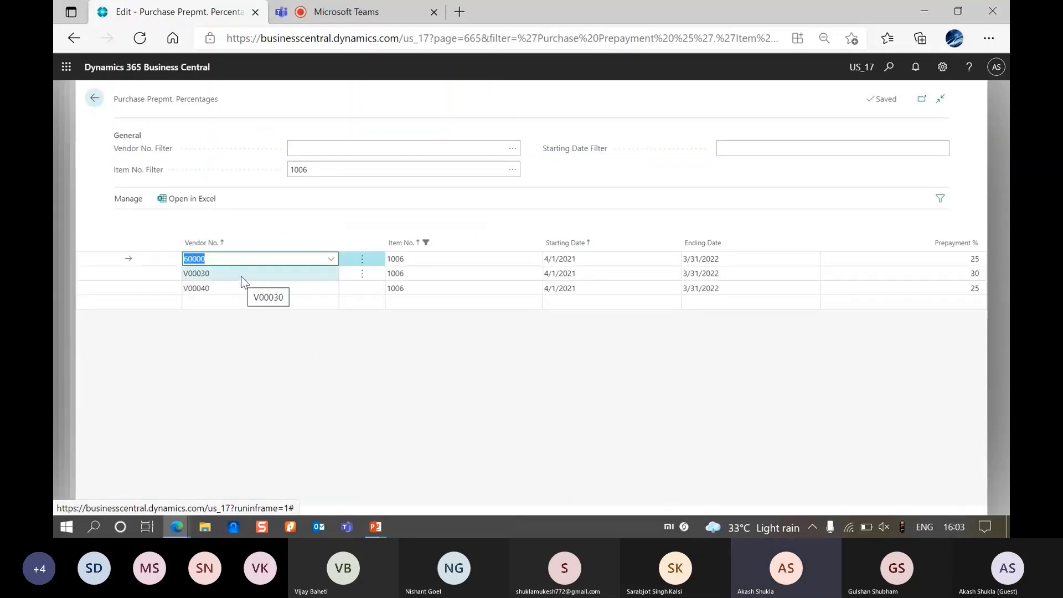
click(236, 273)
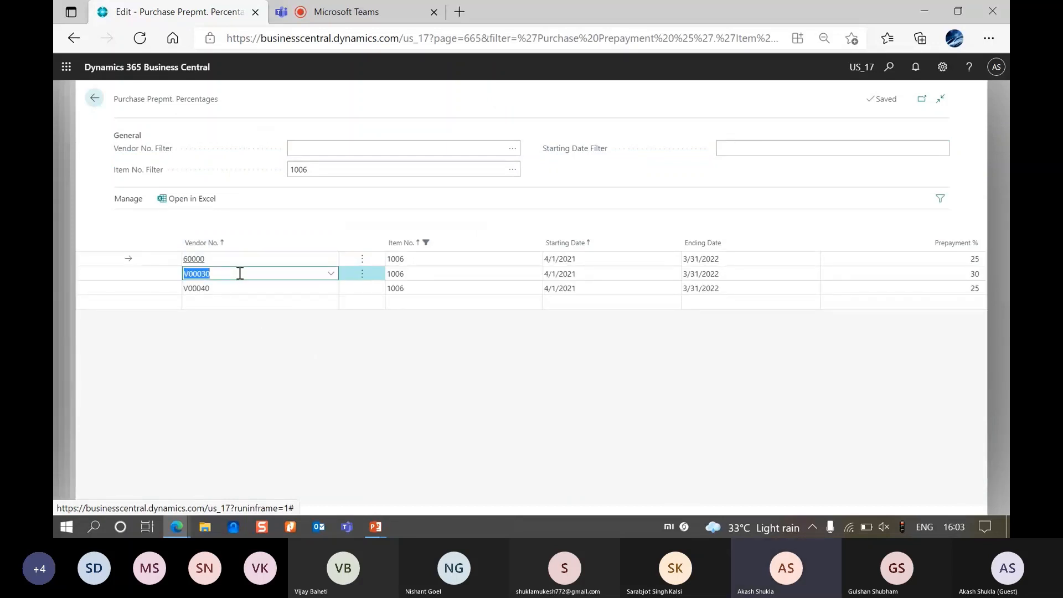
click(436, 276)
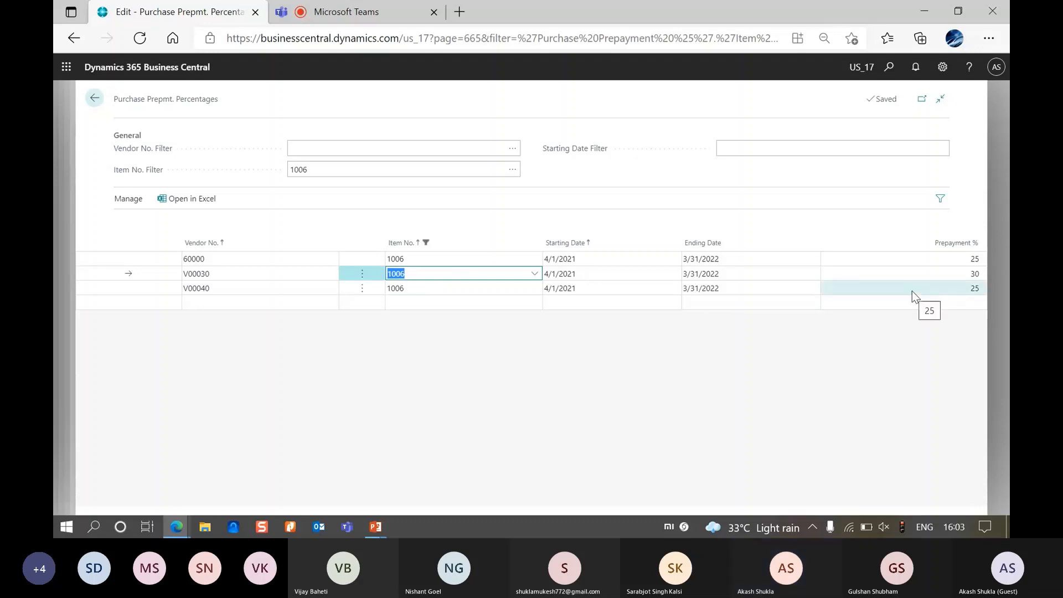
click(233, 275)
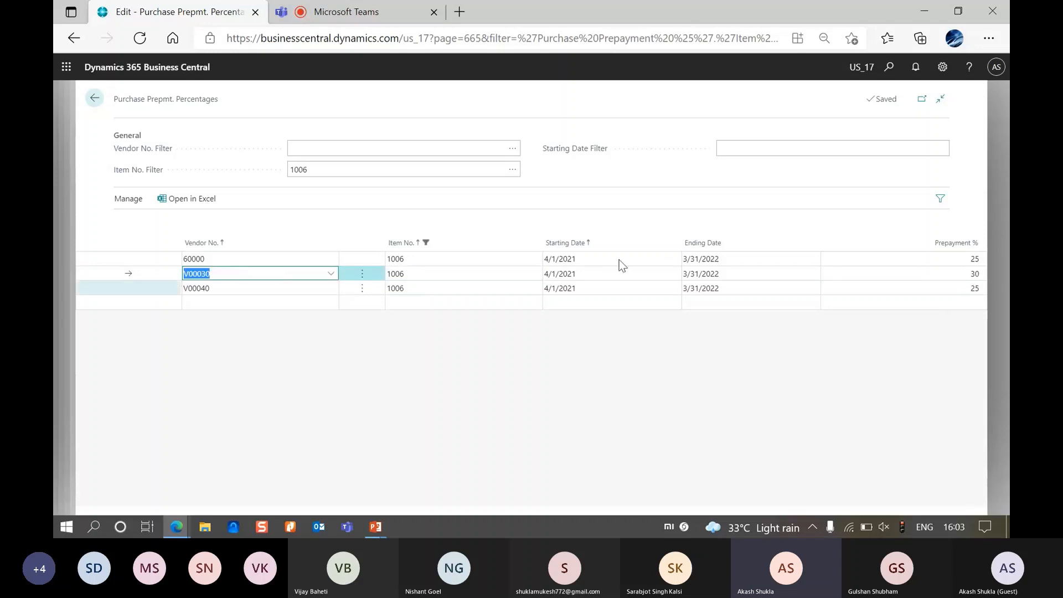
click(54, 200)
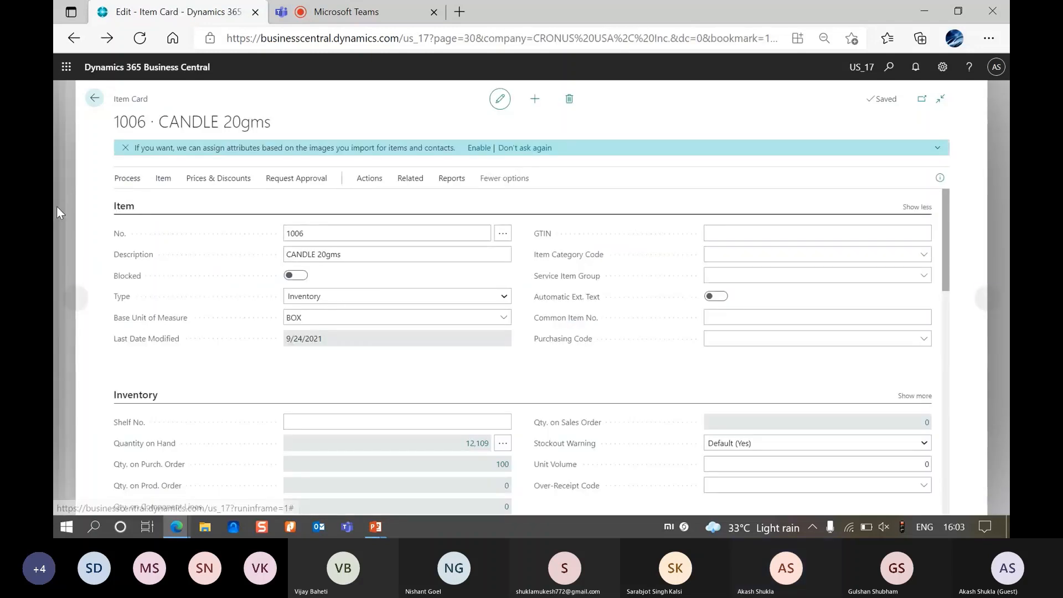
Reopen item 1006's purchase prepayment percentages and check which vendors V00040 and V00030 are, including V00030's prepayment percentage.
click(416, 178)
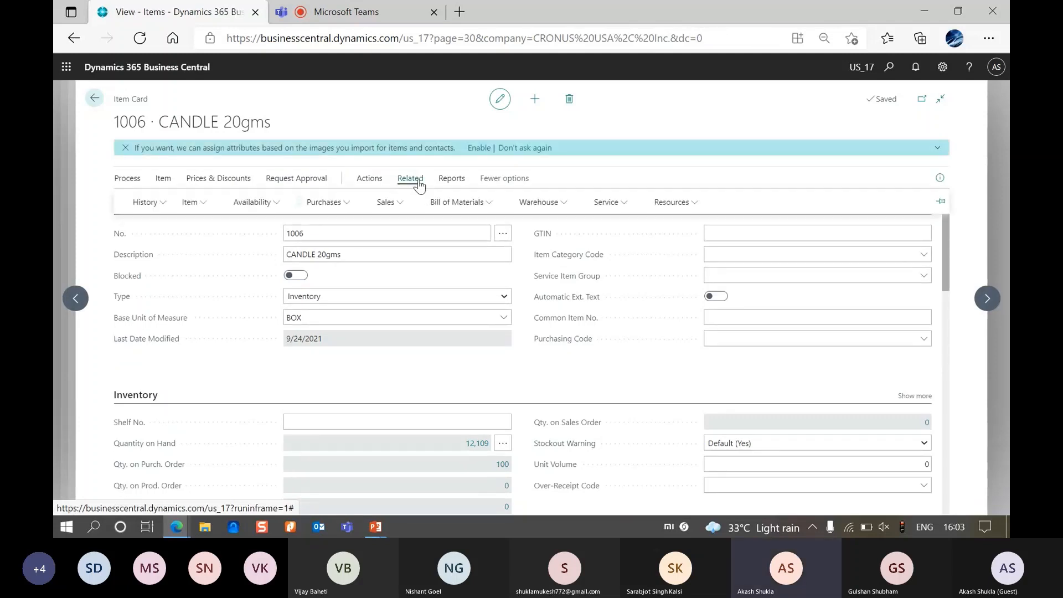
click(323, 202)
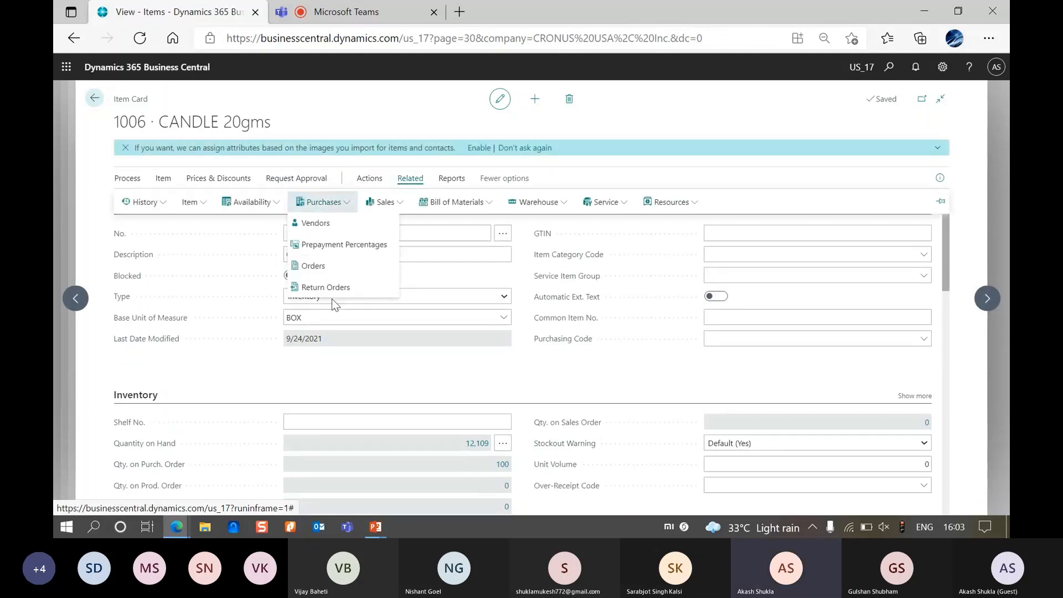
click(341, 245)
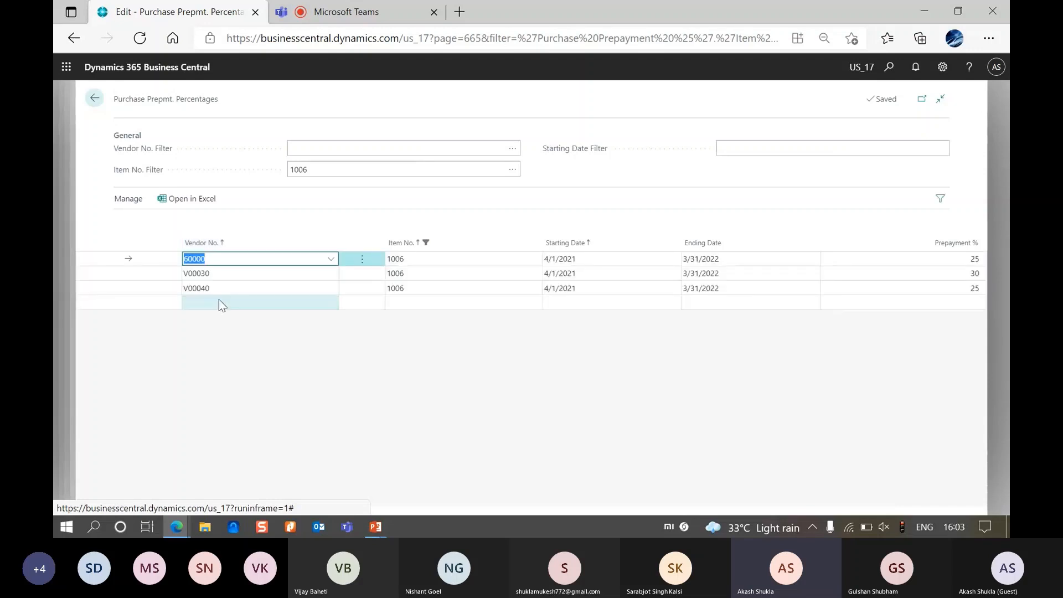
click(272, 288)
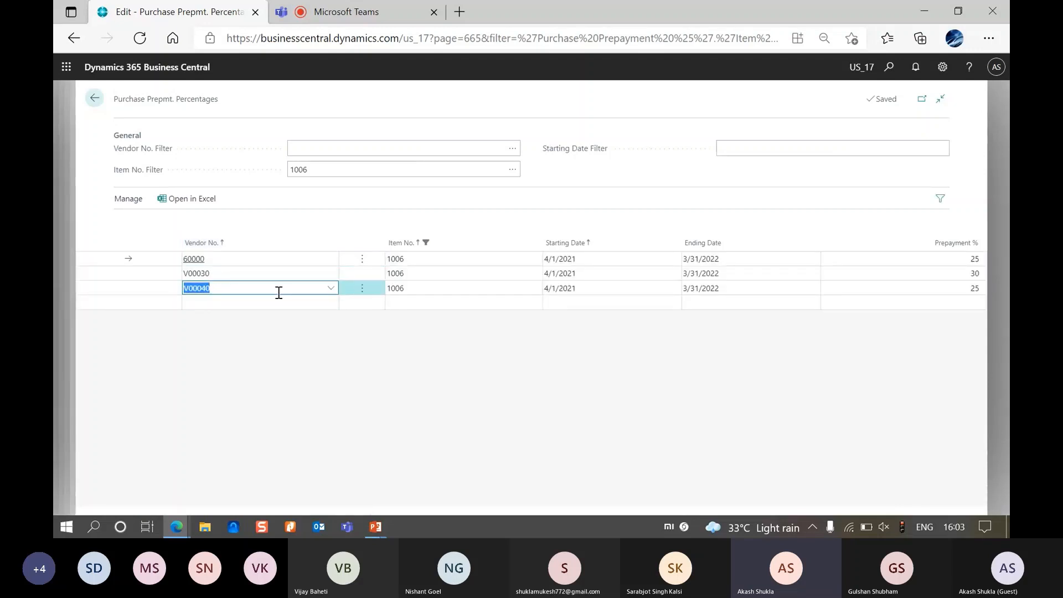
click(329, 292)
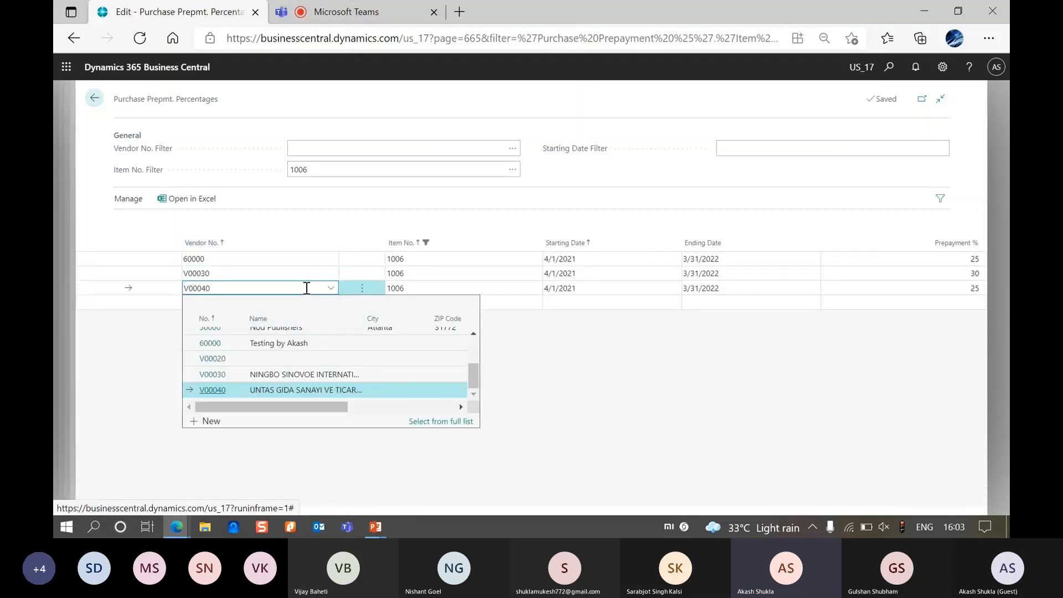
click(328, 276)
click(329, 275)
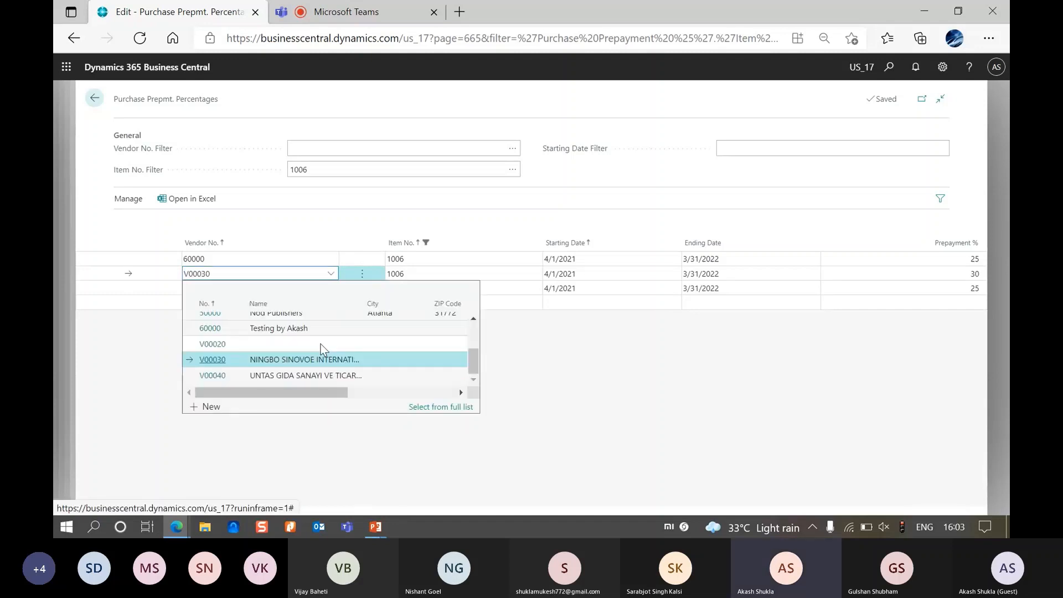
click(933, 271)
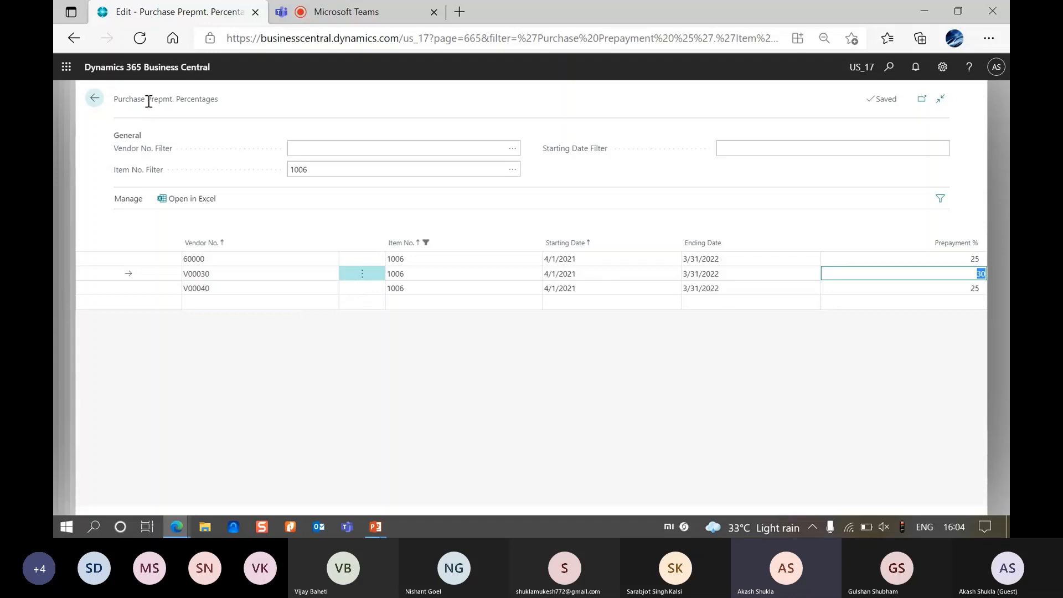
click(56, 184)
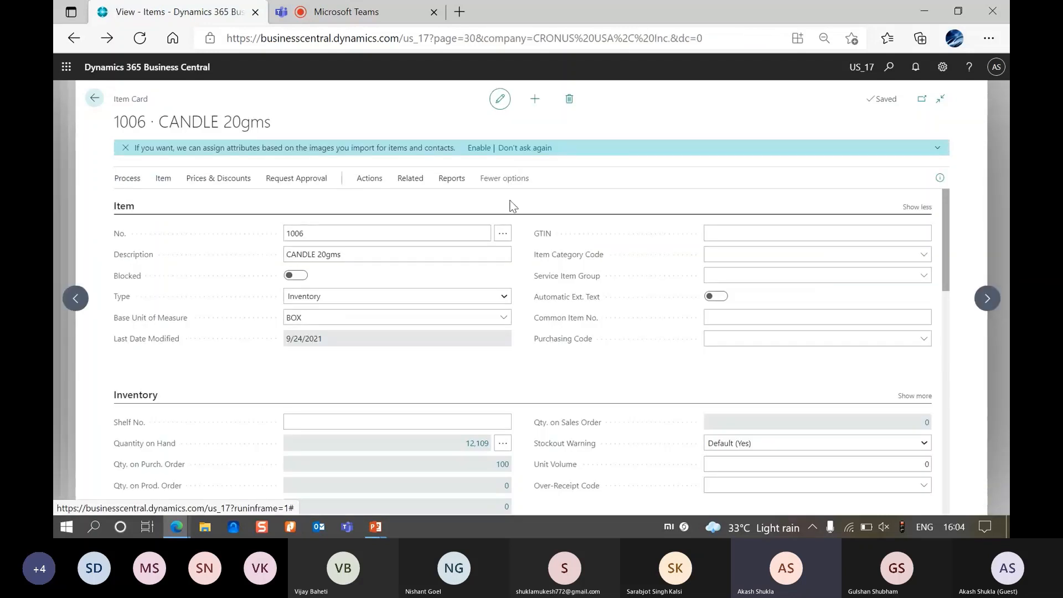
Examine item 1006's sales prepayment percentages in full view and the available sales types, and return to the item card.
click(411, 178)
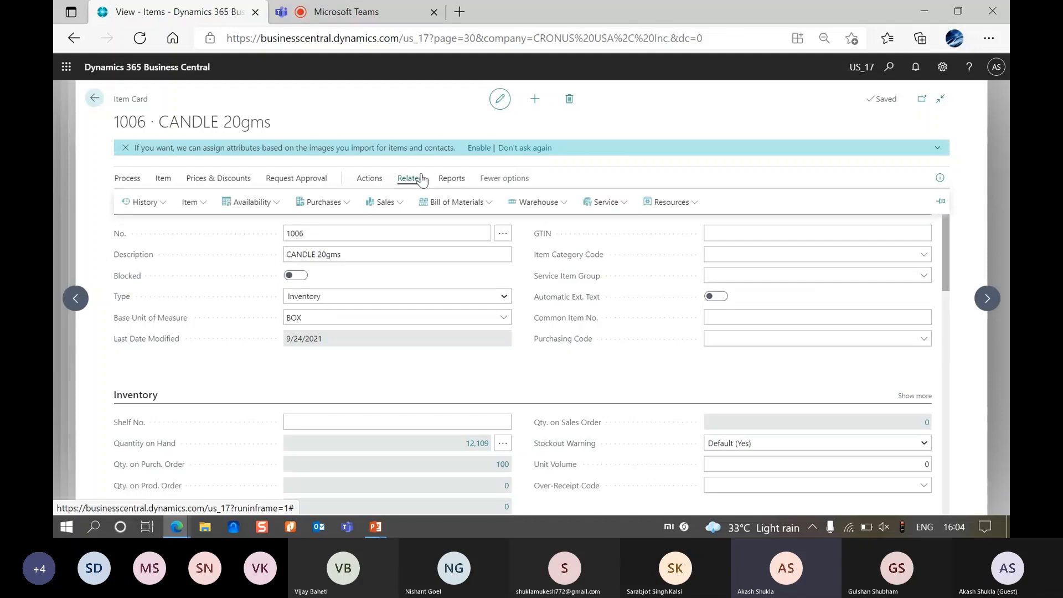
click(382, 206)
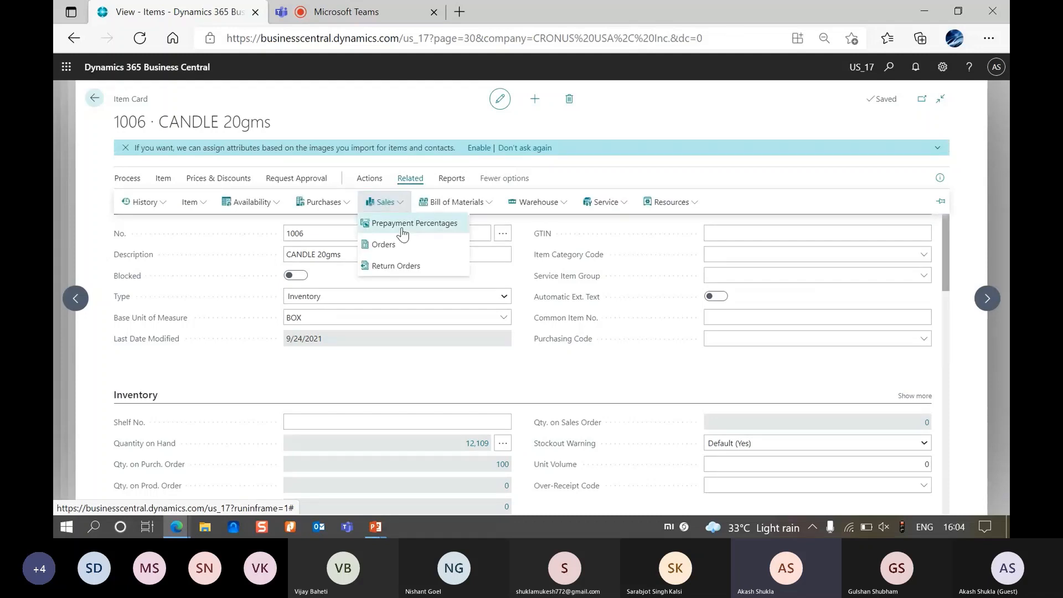
click(402, 227)
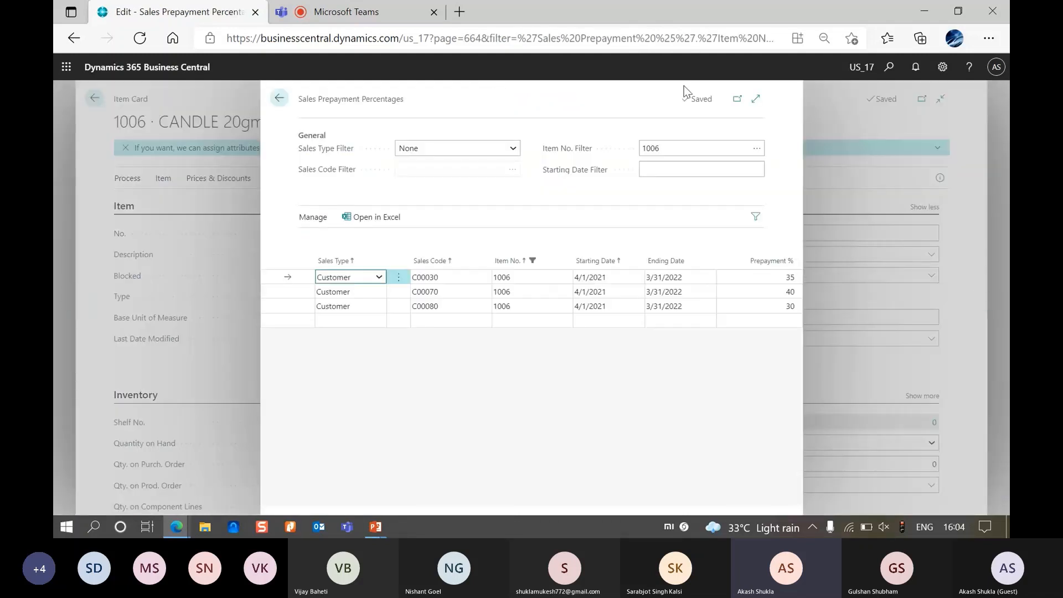
click(756, 99)
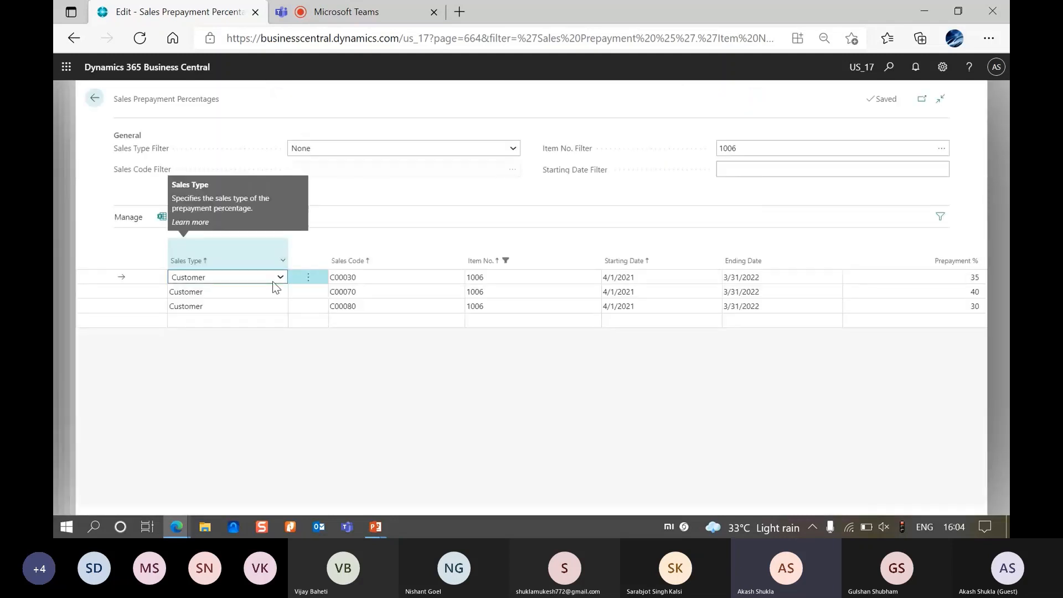
click(280, 277)
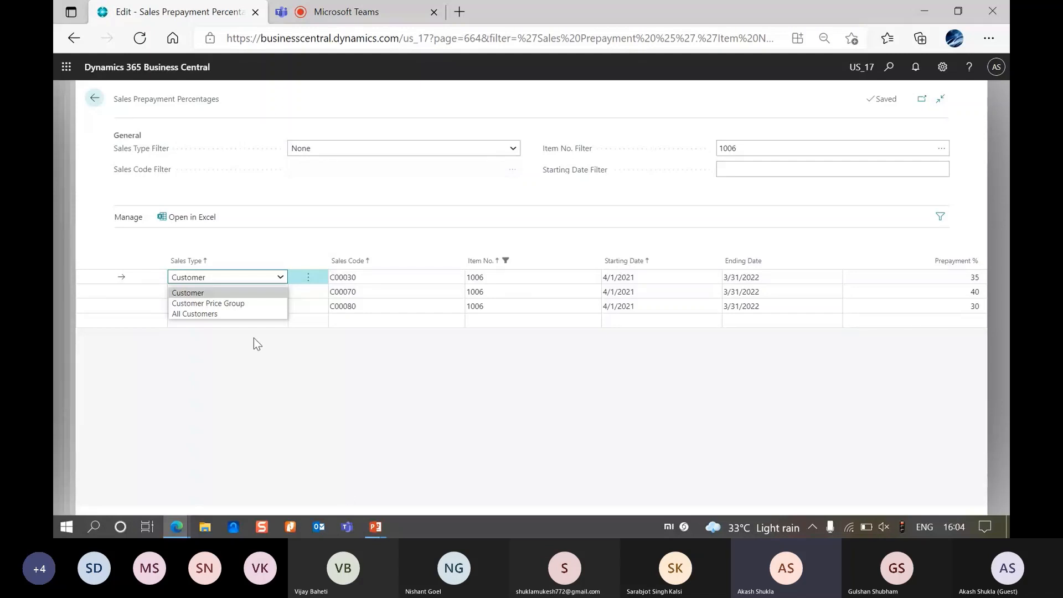
click(358, 347)
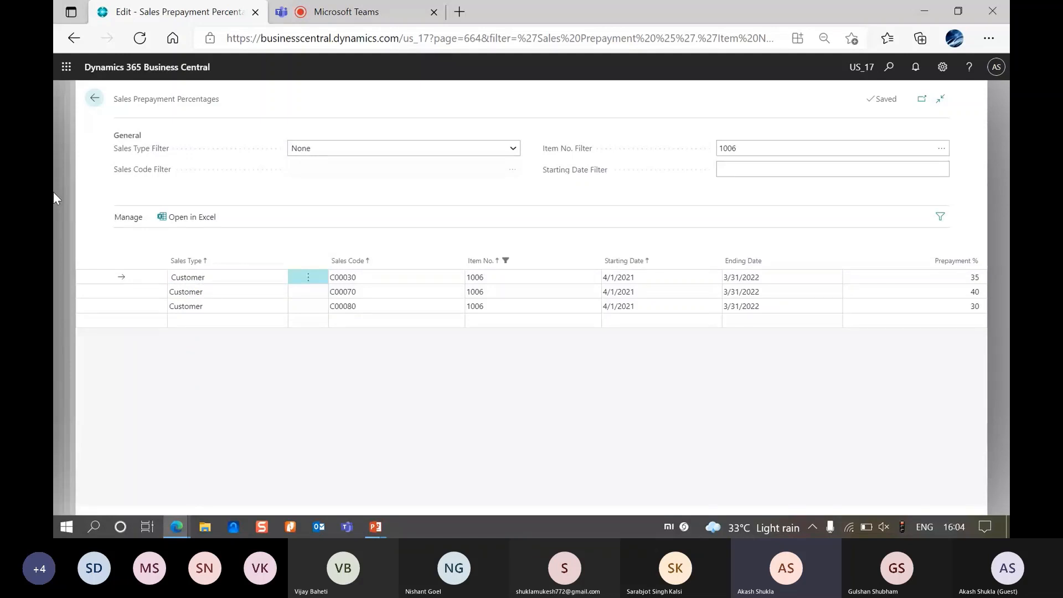
click(53, 192)
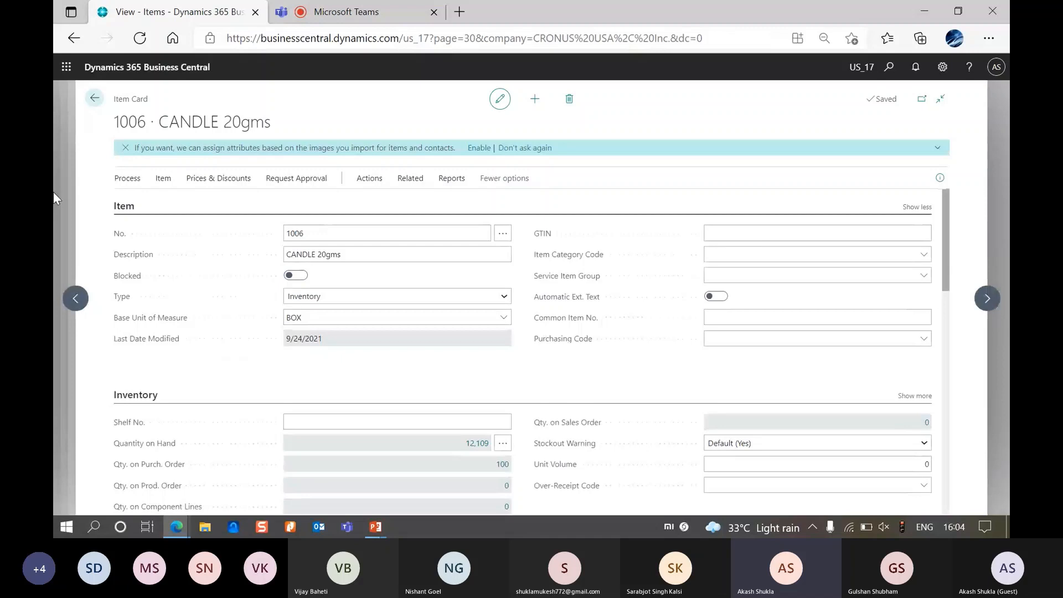
Go back to the purchase order's statistics and examine the prepayment amounts.
click(53, 191)
click(56, 227)
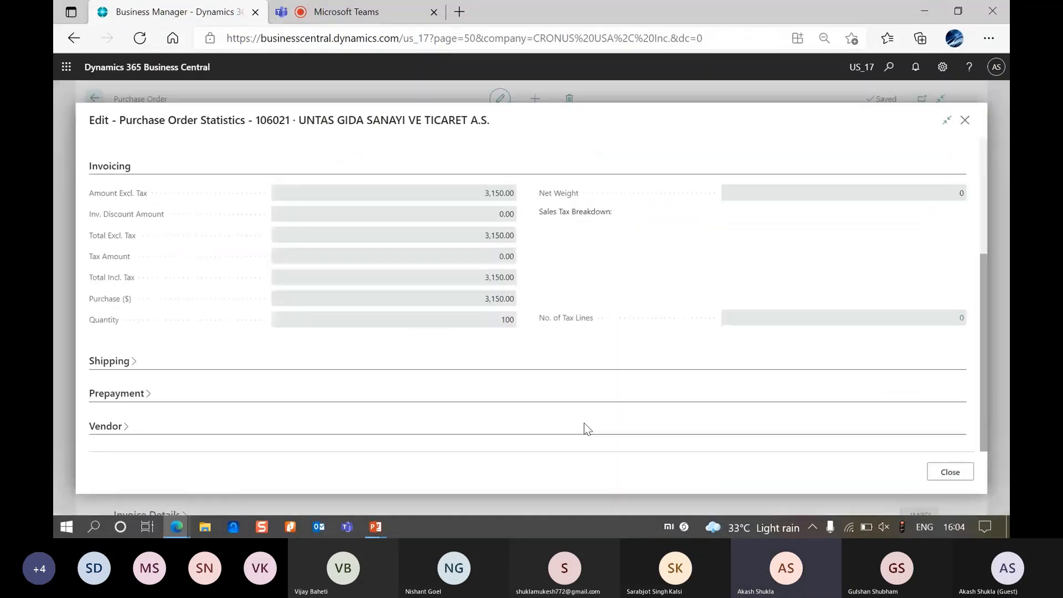
click(124, 394)
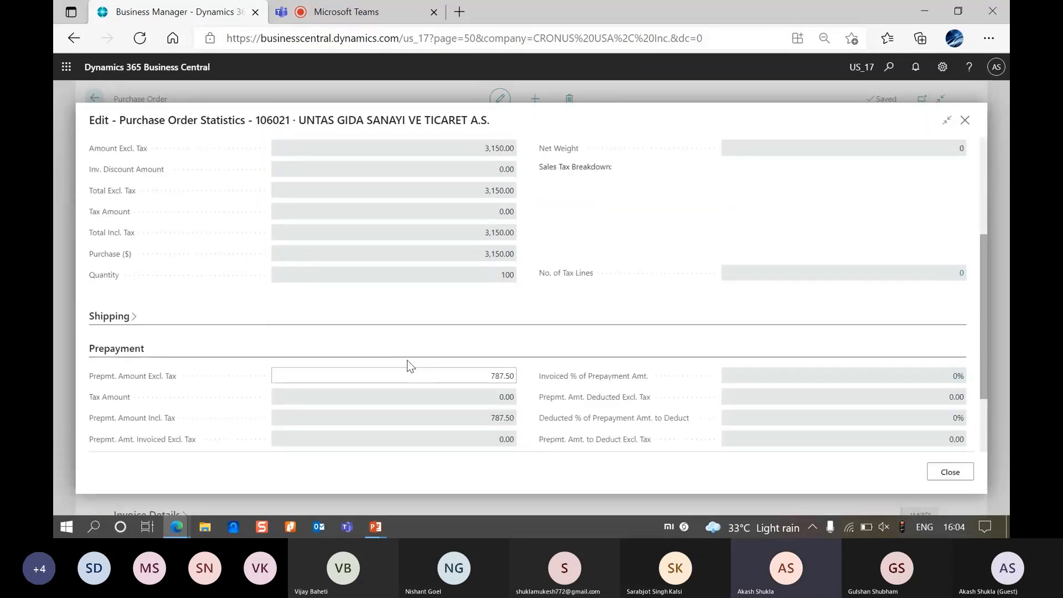
scroll(407, 360, down, 1)
scroll(441, 316, up, 1)
Switch to Calculator, compute 30% of 3150, and clear the calculation.
key(super)
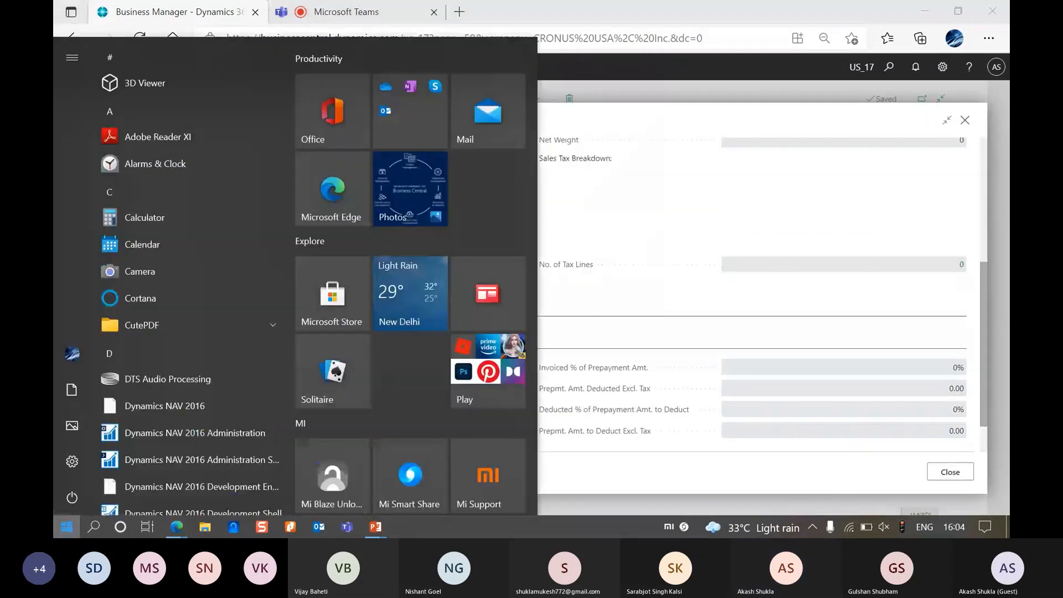
text(cal)
key(Return)
text(3150)
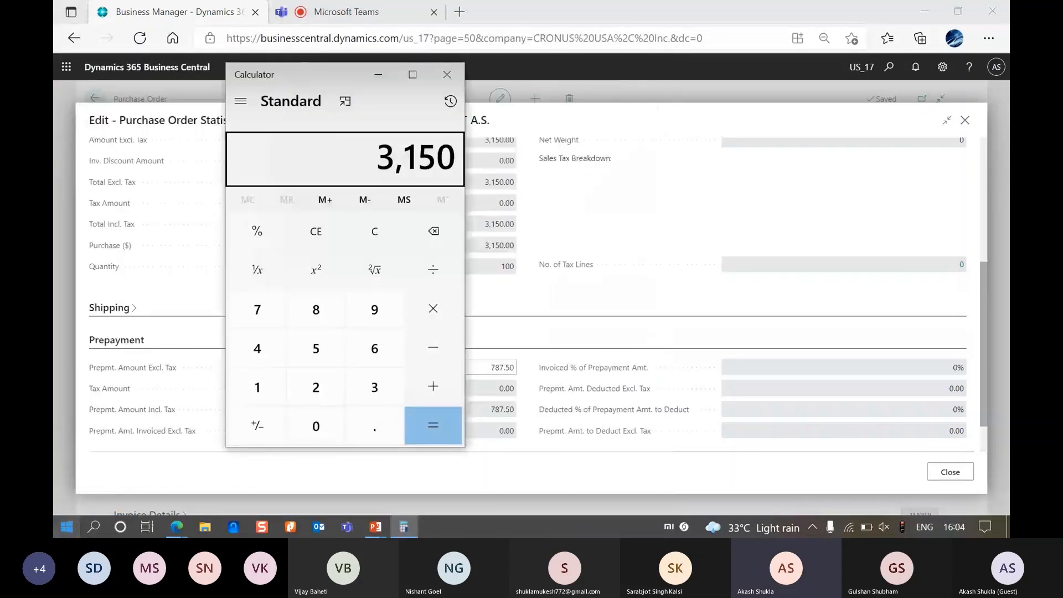
text(*30)
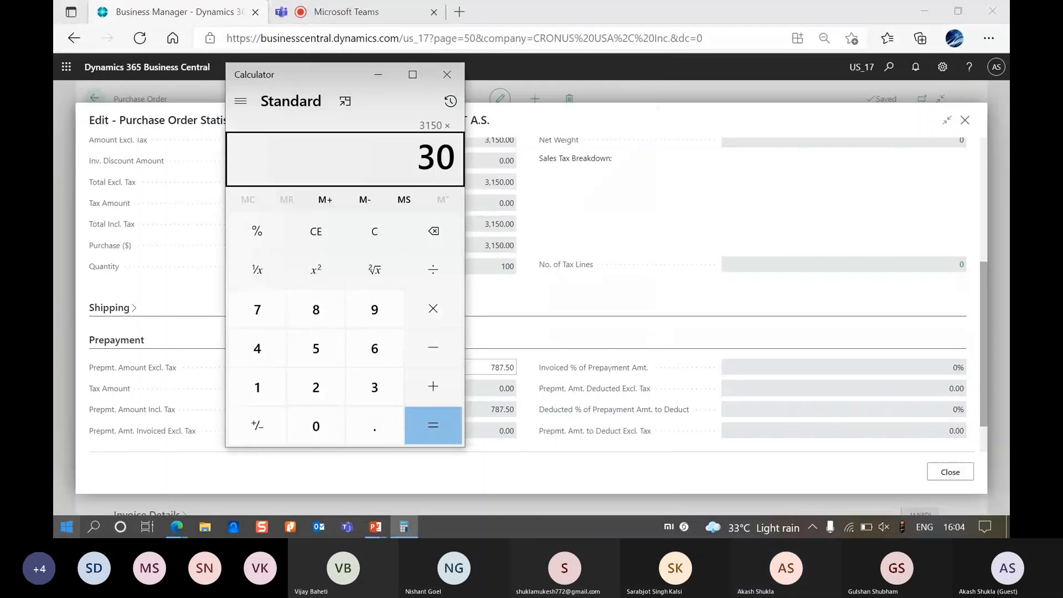
text(%)
key(Return)
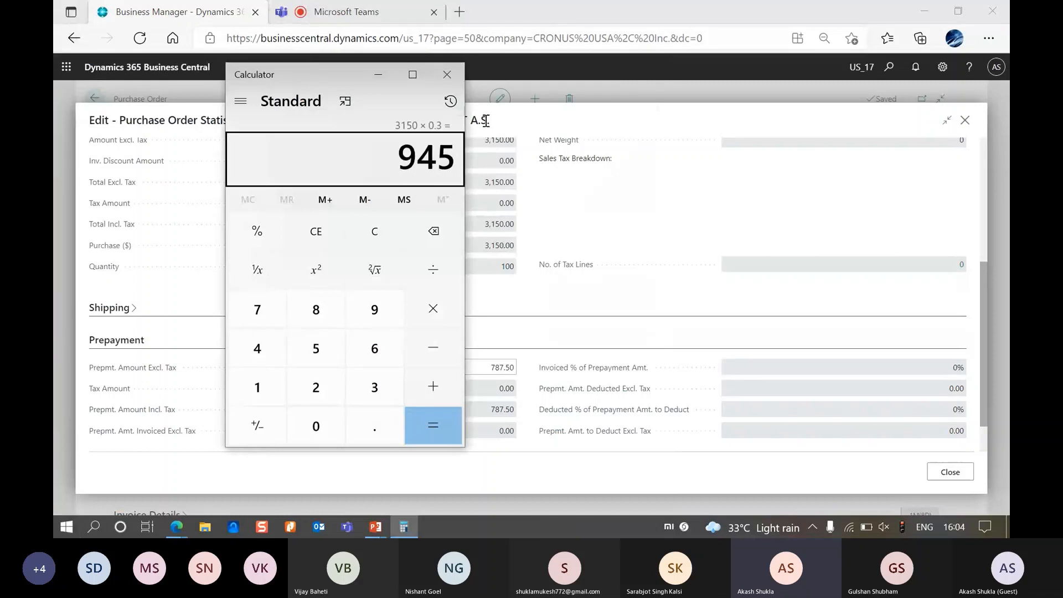
key(Escape)
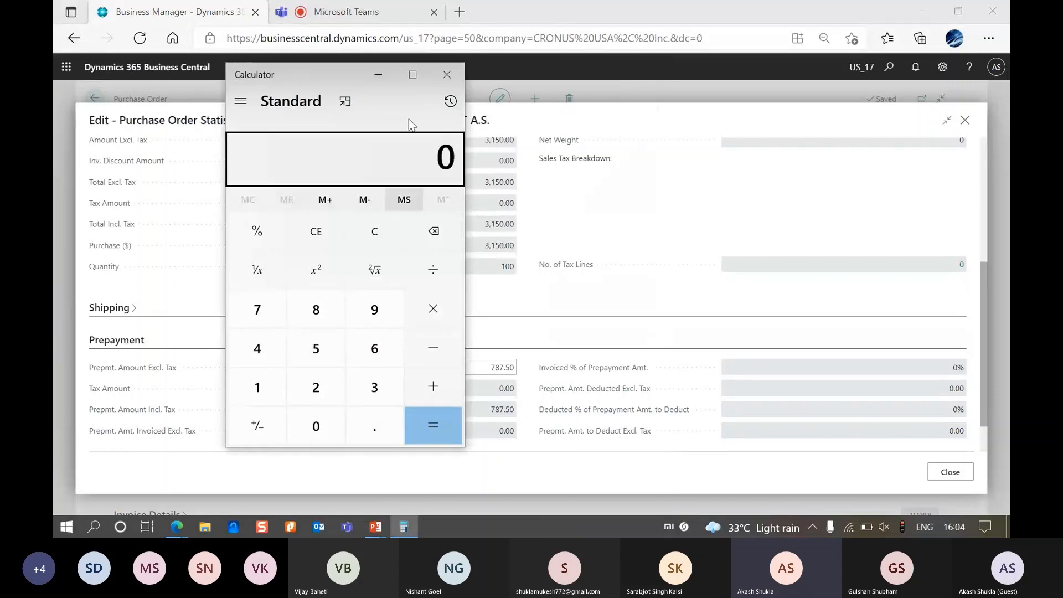
Close the calculator, review the purchase order's statistics including the prepayment amounts, and return to the order.
click(447, 75)
scroll(526, 375, down, 2)
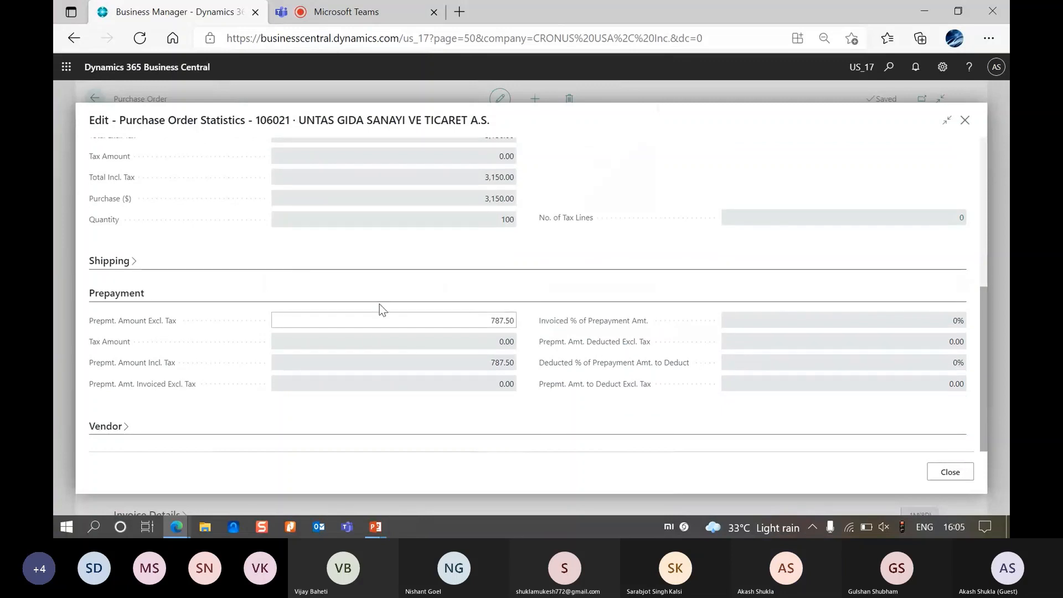
scroll(294, 300, up, 5)
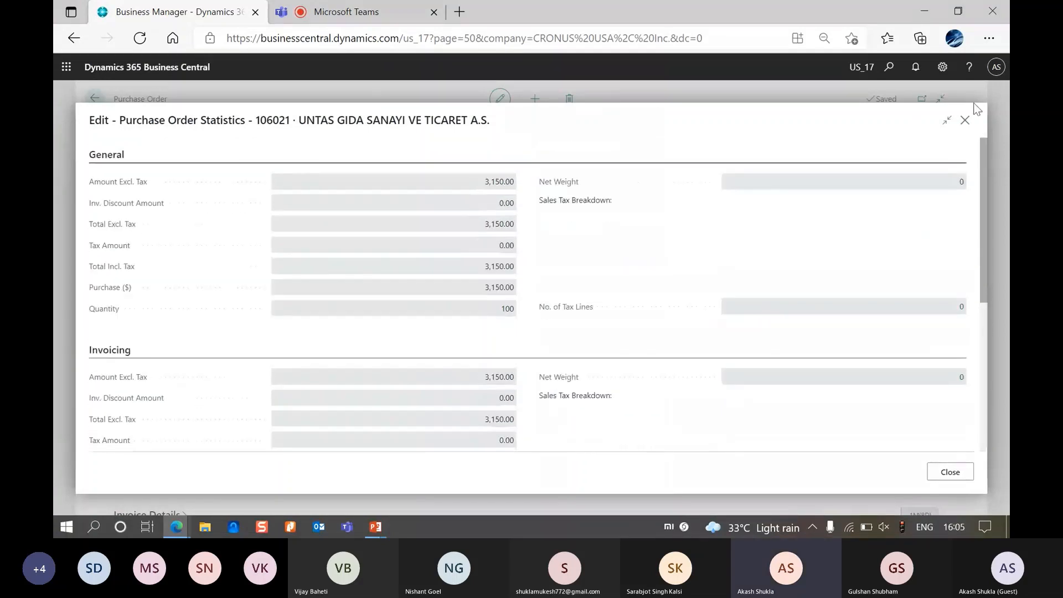
click(962, 131)
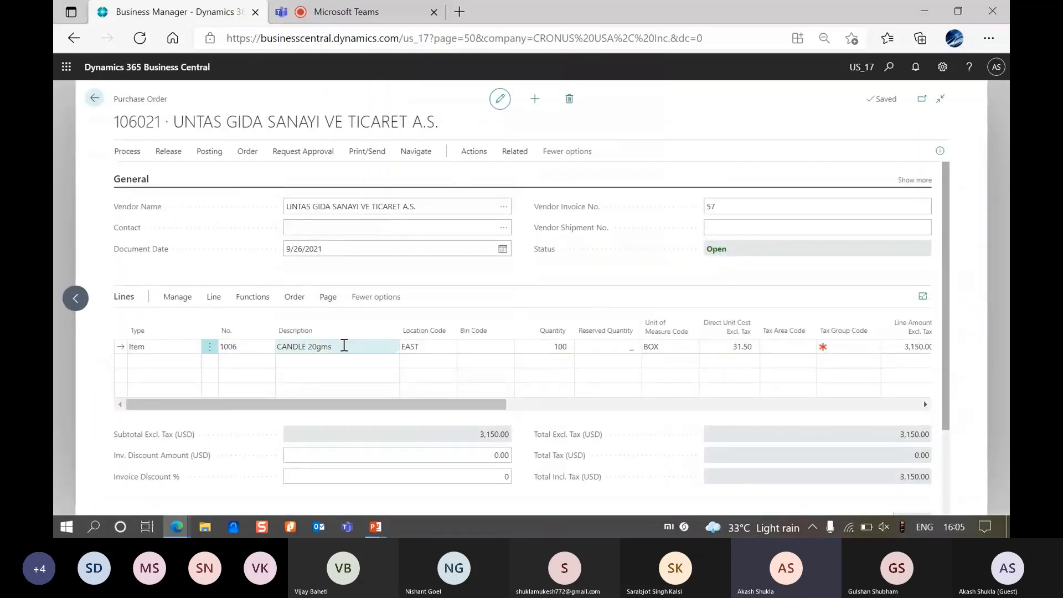
Open item 1006's card from the purchase order line and show its purchase prepayment percentages.
click(268, 349)
click(267, 347)
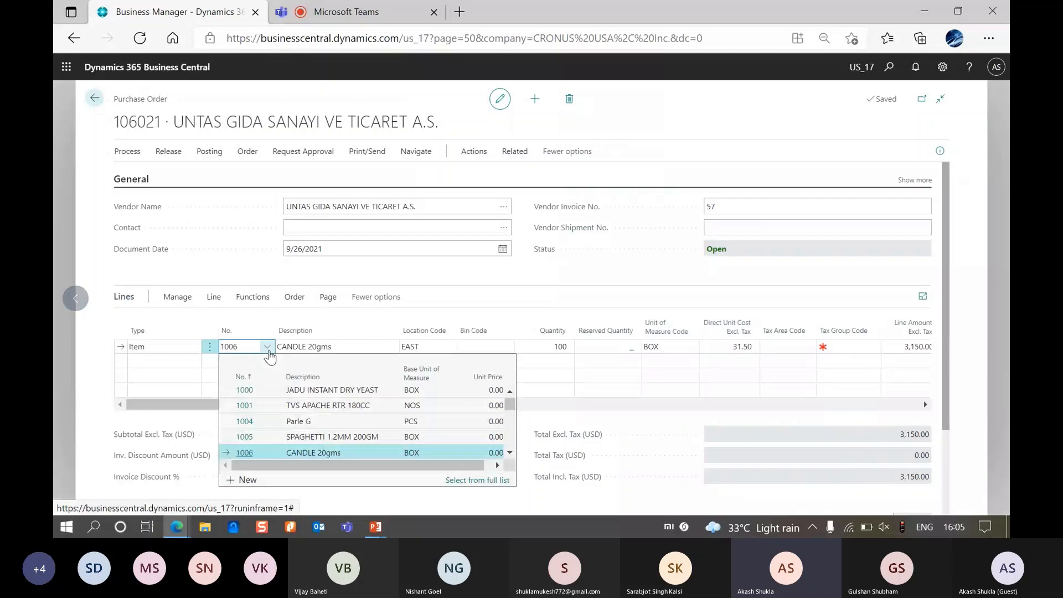
click(478, 481)
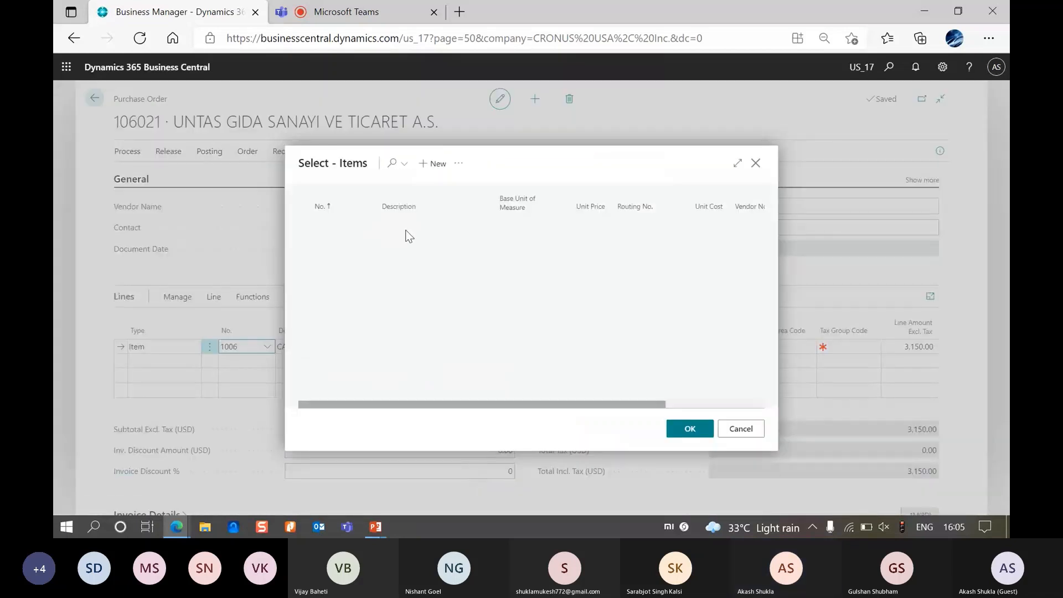
click(737, 163)
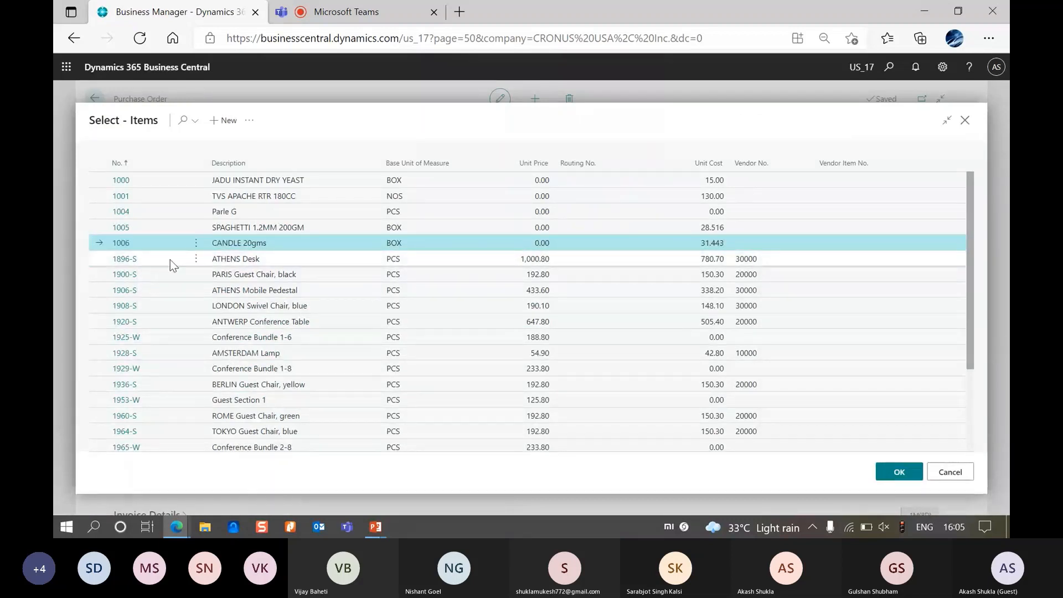
double_click(338, 241)
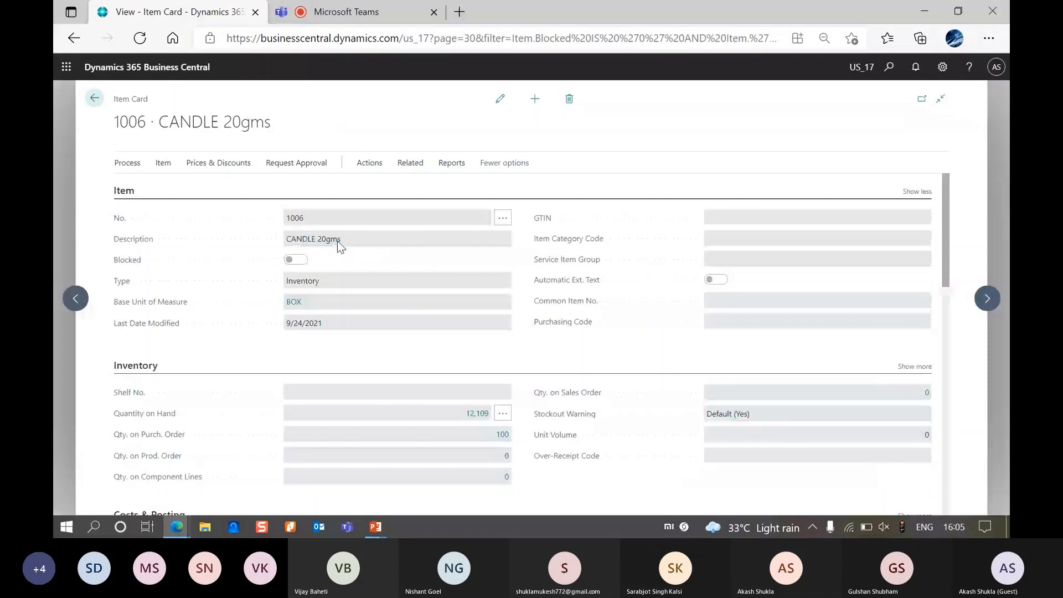
click(411, 178)
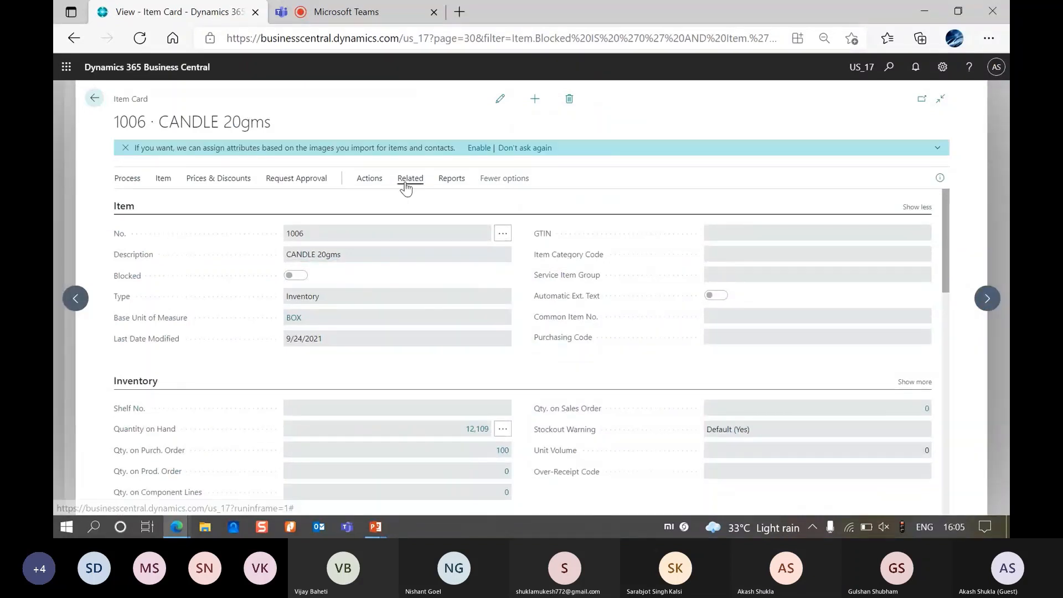
click(323, 202)
click(349, 256)
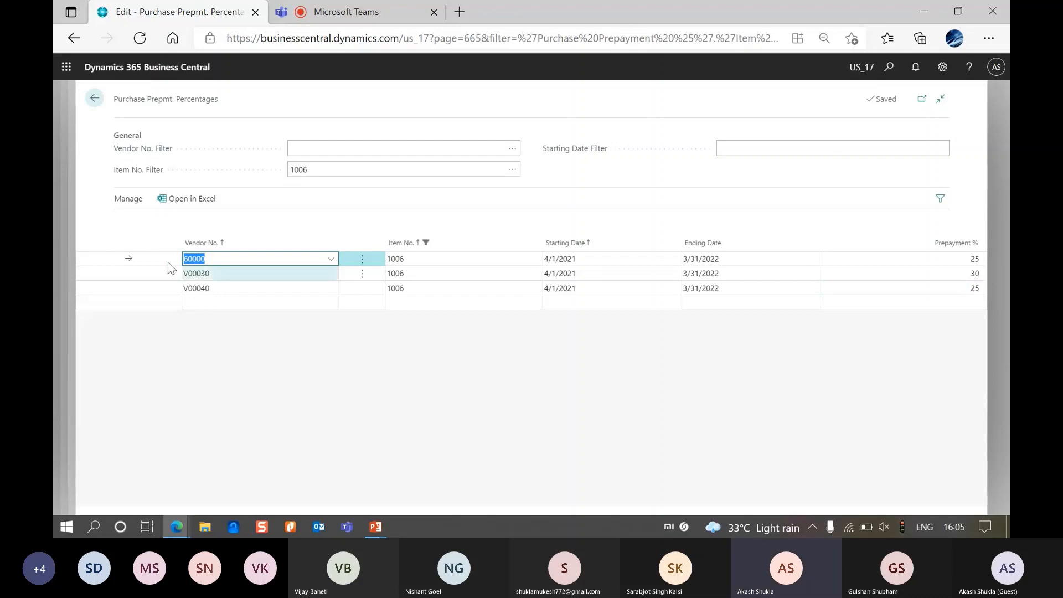
Check which vendor V00040 is in the prepayment percentages, and return to the purchase order without reselecting the item.
click(320, 292)
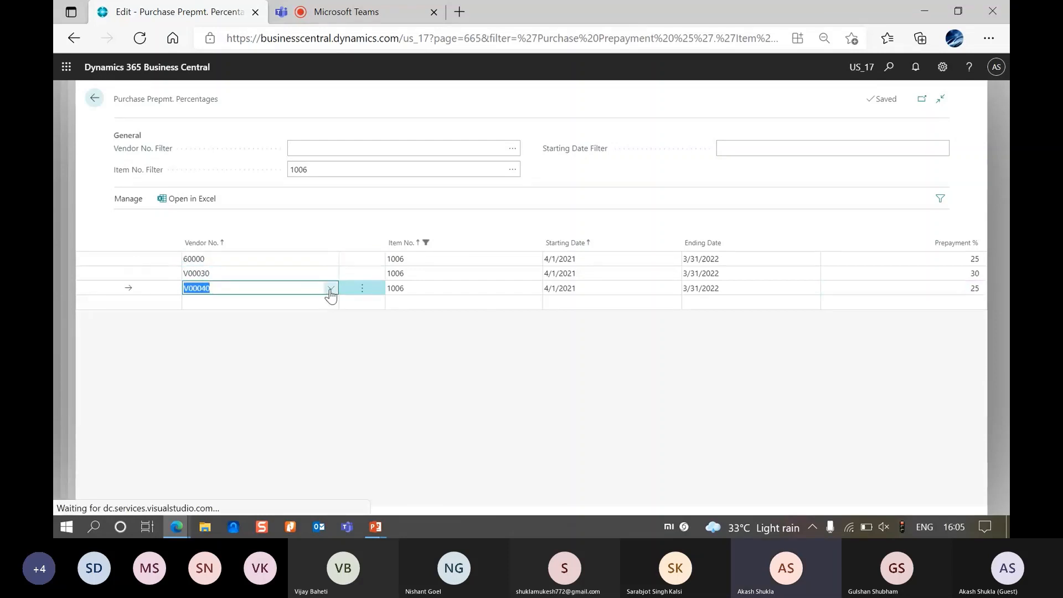
click(330, 290)
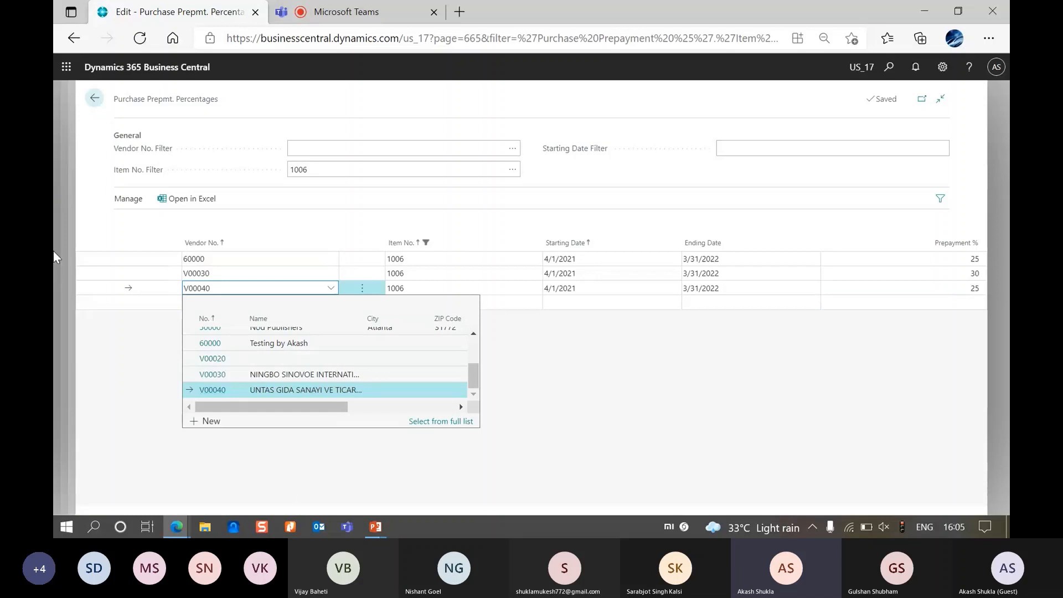
click(128, 354)
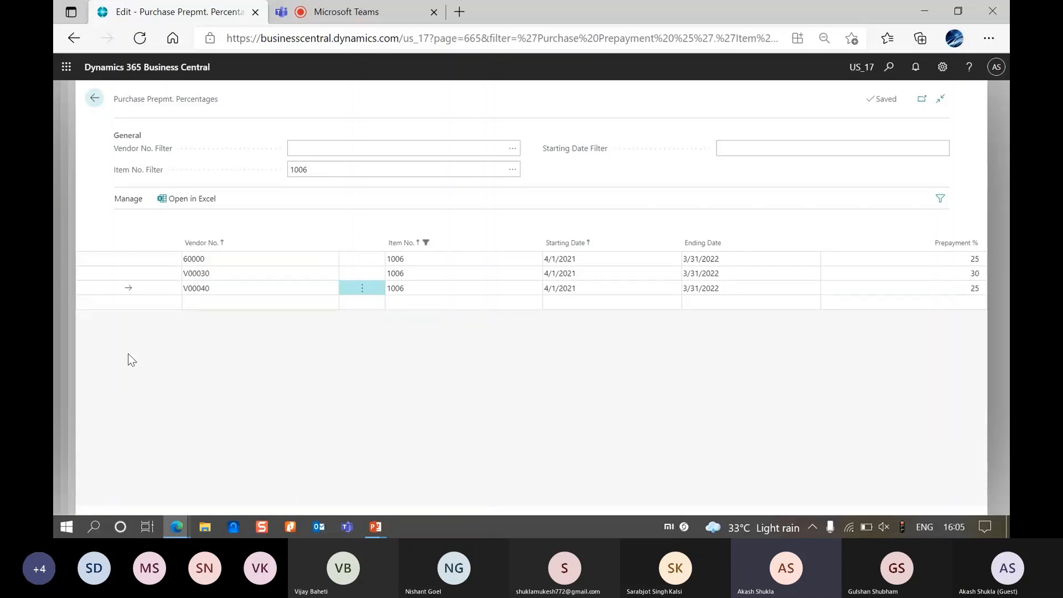
click(53, 265)
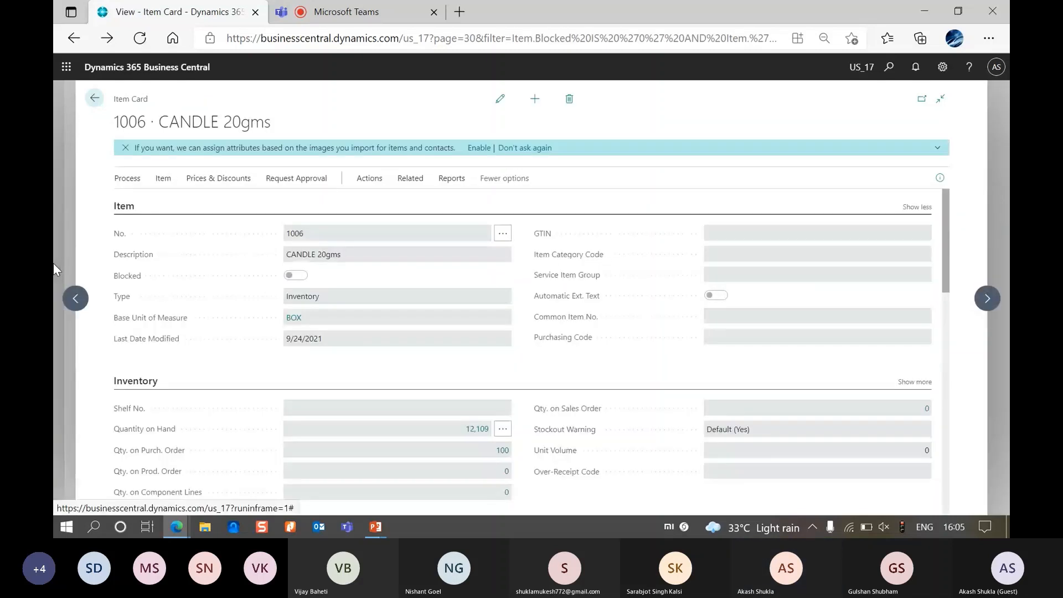
click(54, 263)
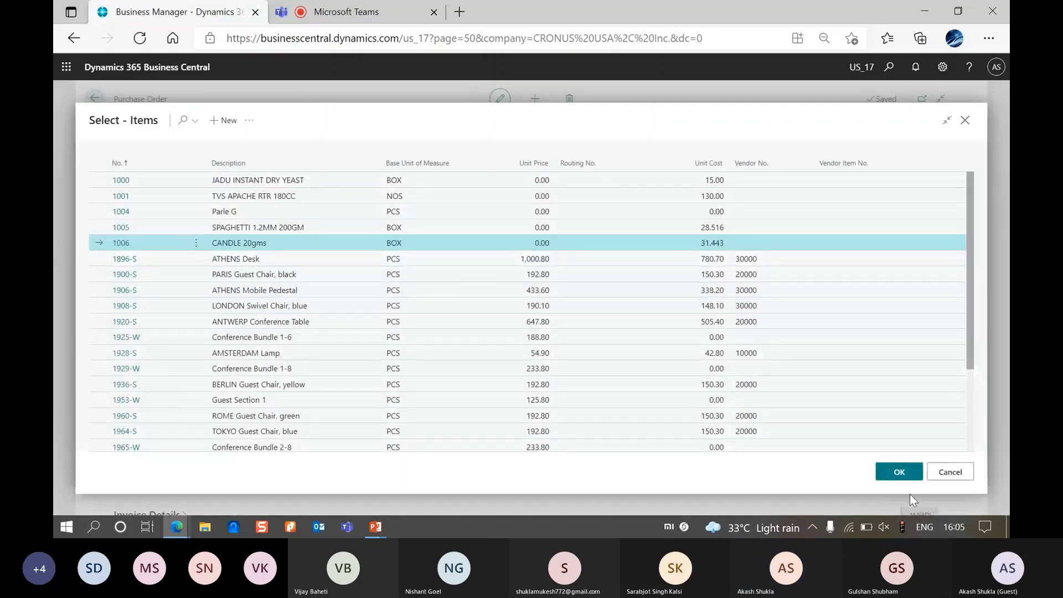
click(947, 481)
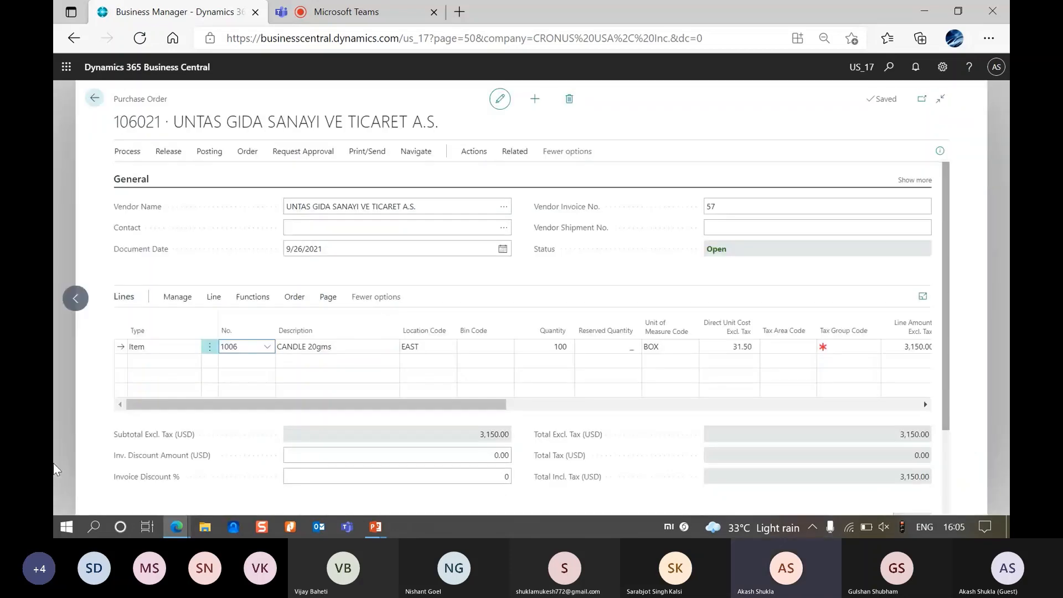
Switch to Calculator, compute 25% of 3150, and close it.
click(67, 526)
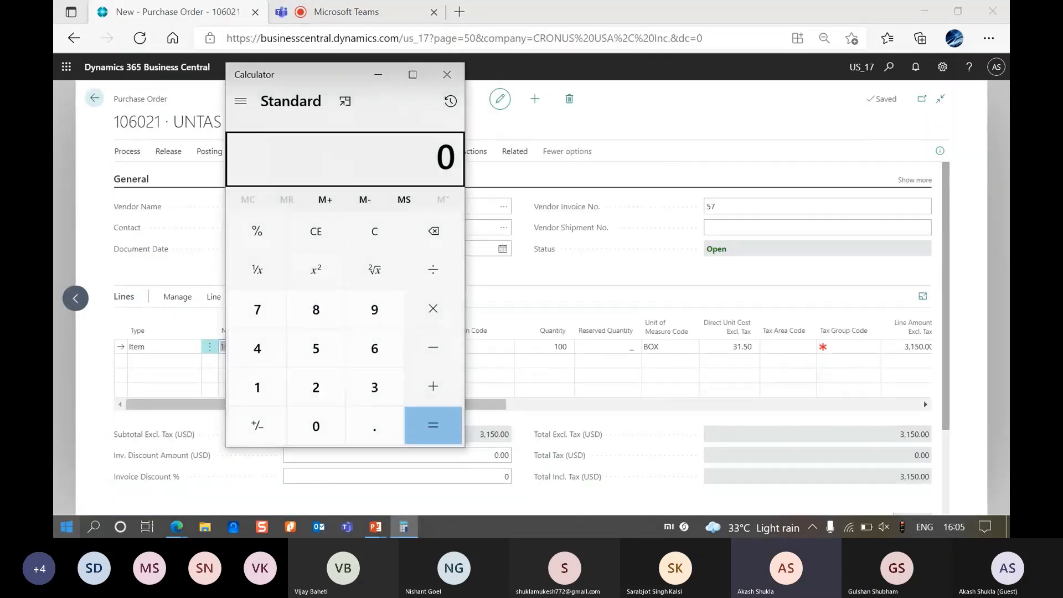
text(3150)
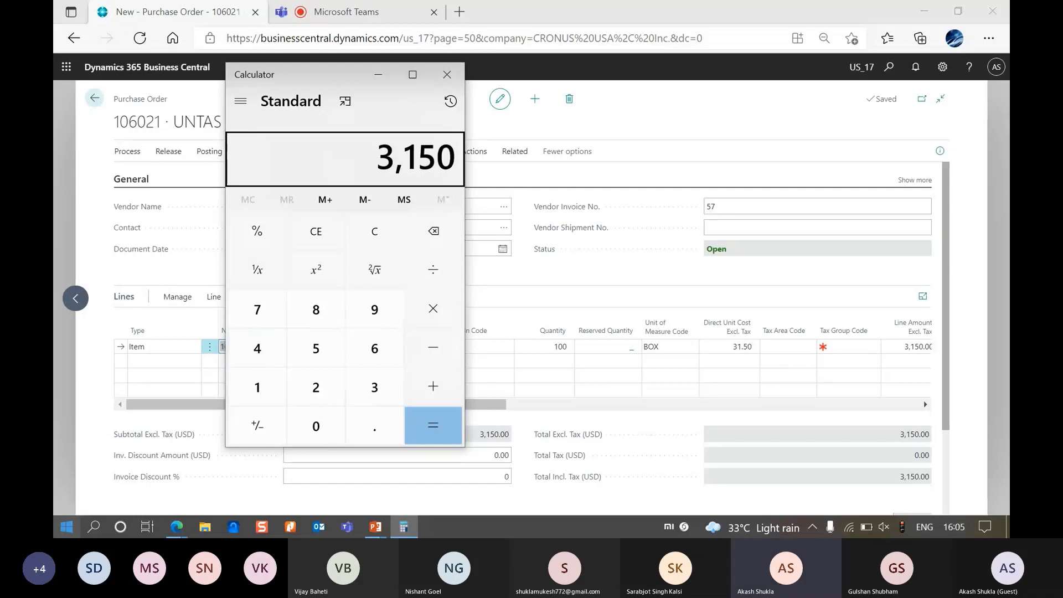
text(*25)
key(percent)
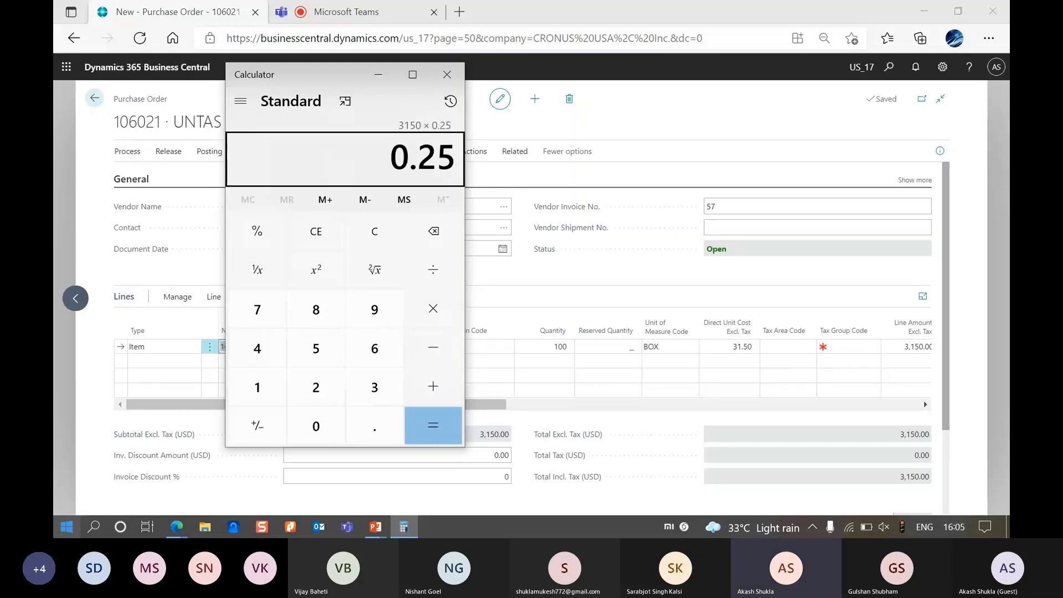
key(Return)
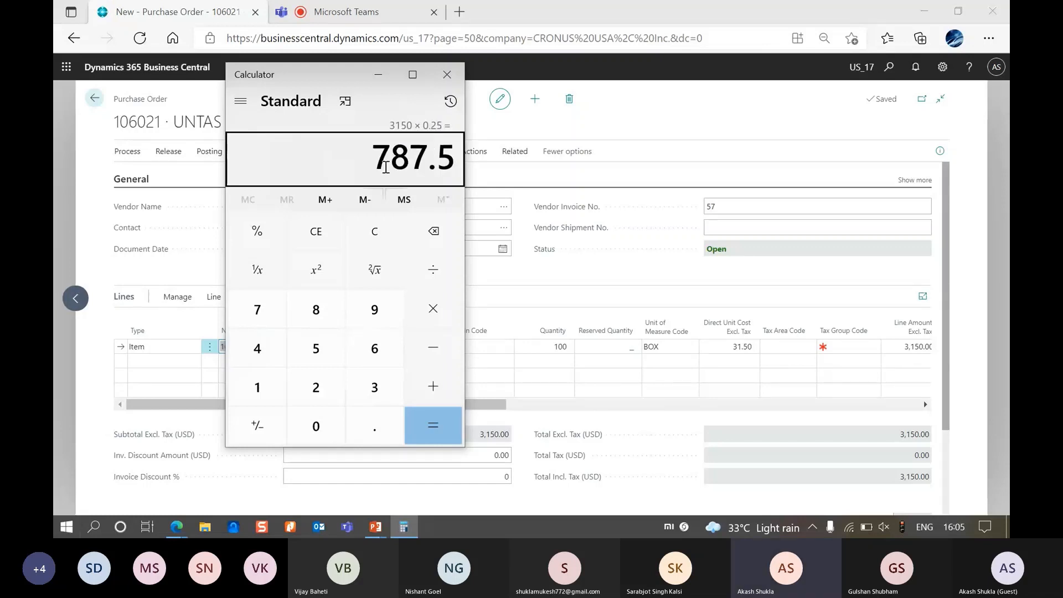
key(alt+F4)
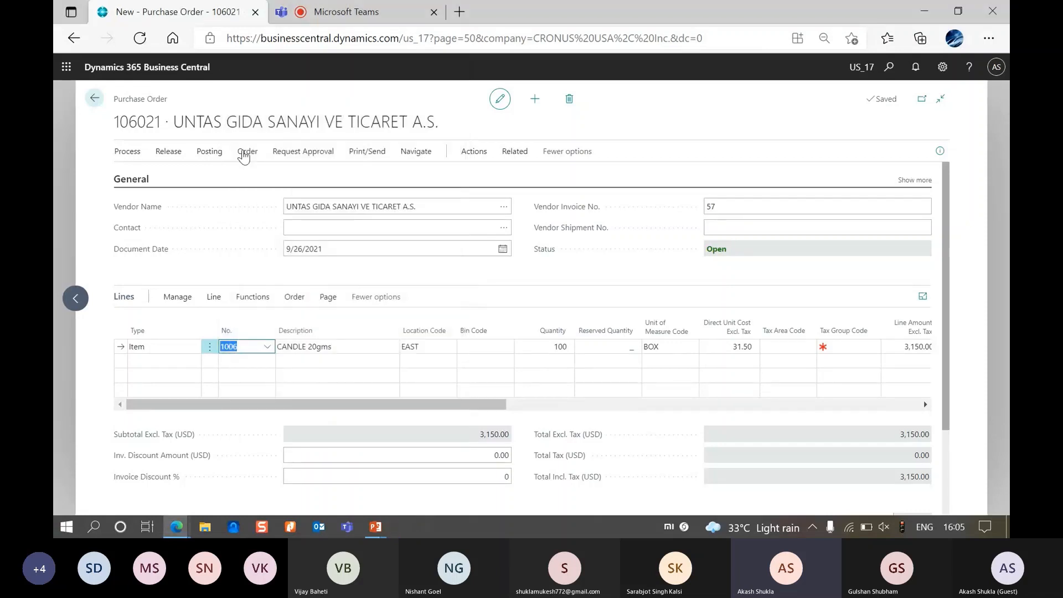
Open the purchase order's statistics, compare the order totals with the prepayment amounts, and close the statistics.
click(240, 155)
click(215, 175)
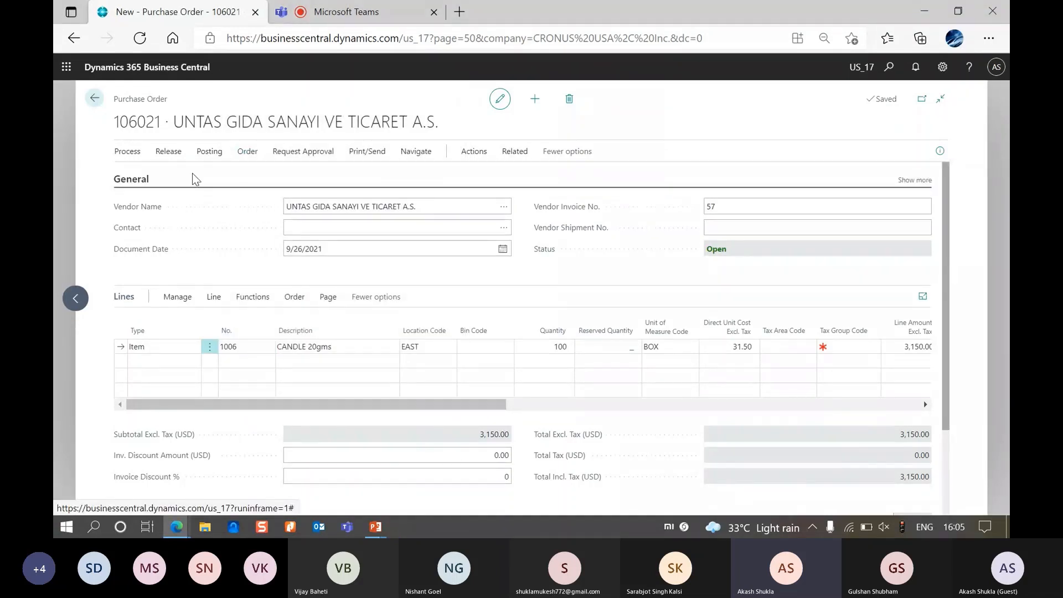
click(480, 322)
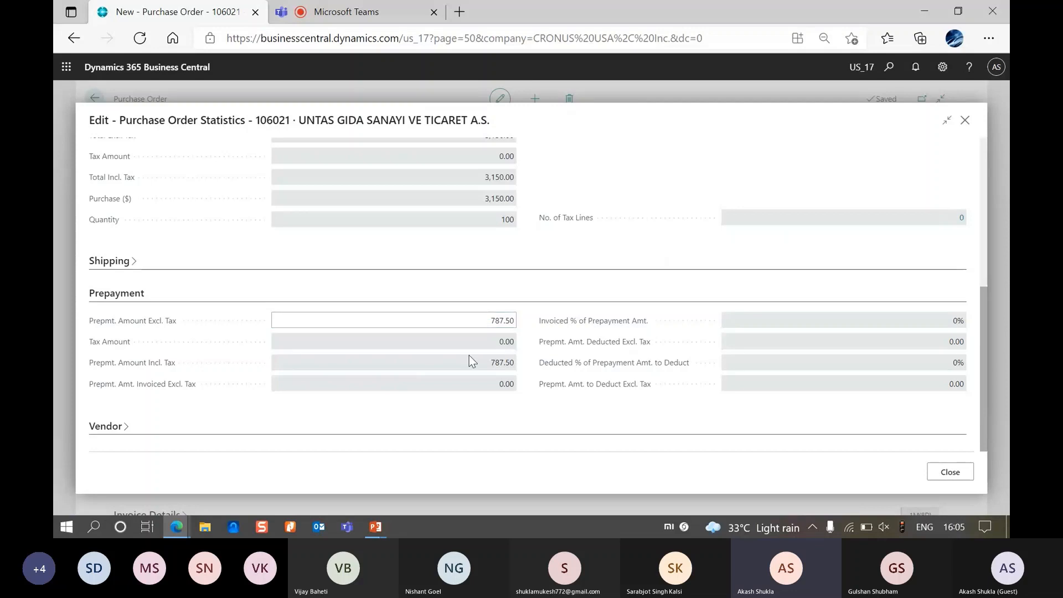
scroll(469, 360, up, 2)
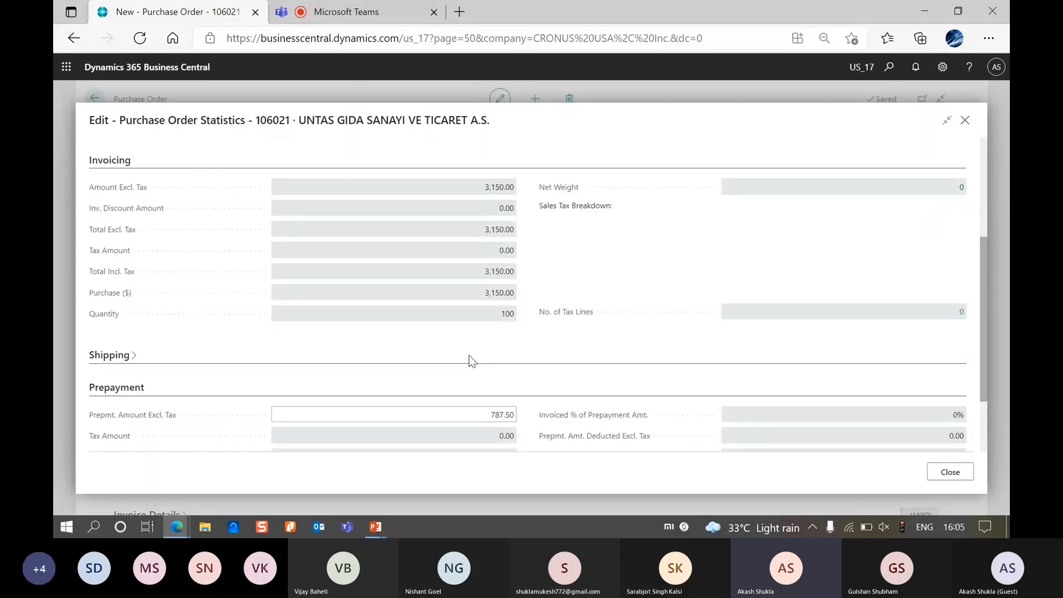
scroll(469, 357, up, 2)
scroll(534, 384, down, 4)
click(937, 478)
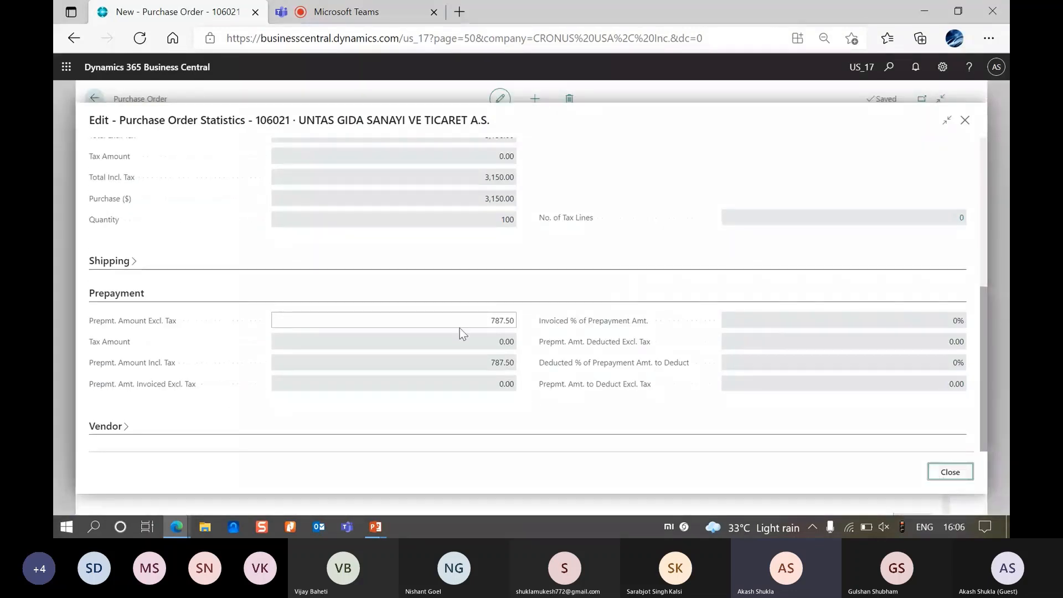
Post the prepayment invoice for the purchase order and confirm the posting.
click(480, 155)
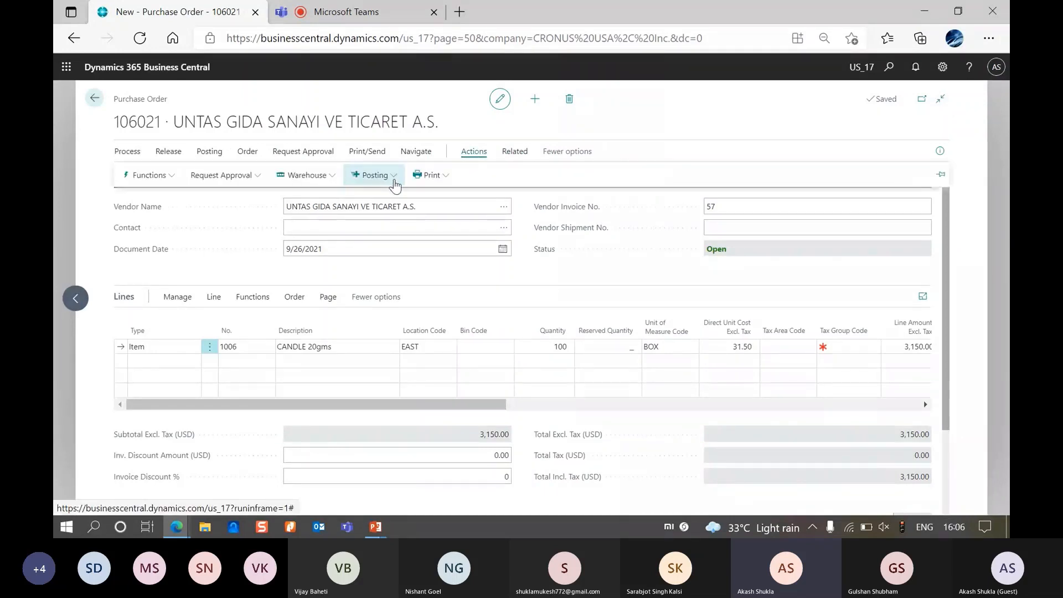
click(393, 183)
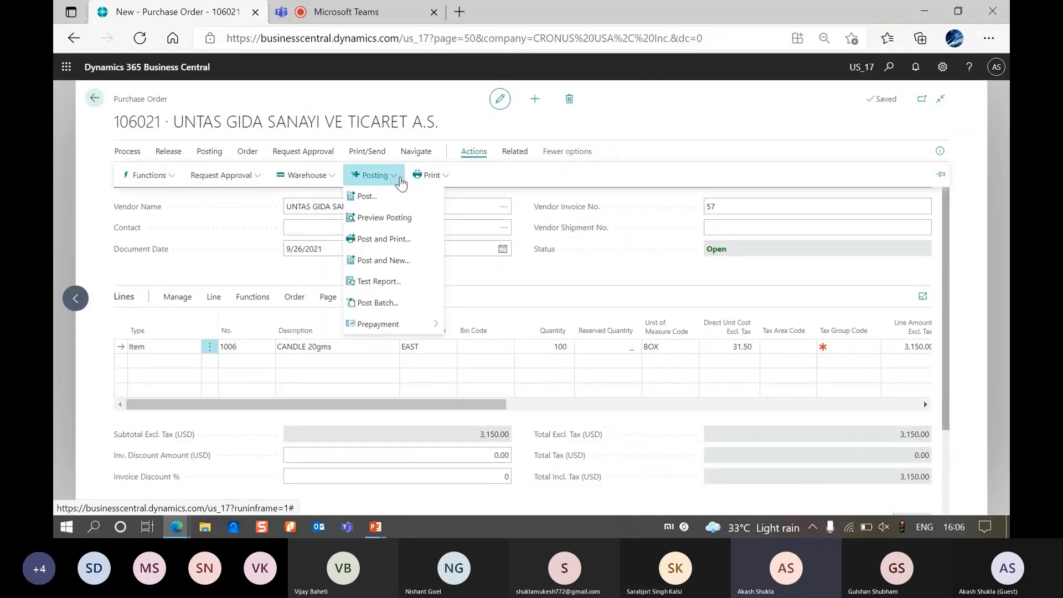
mouse_move(410, 329)
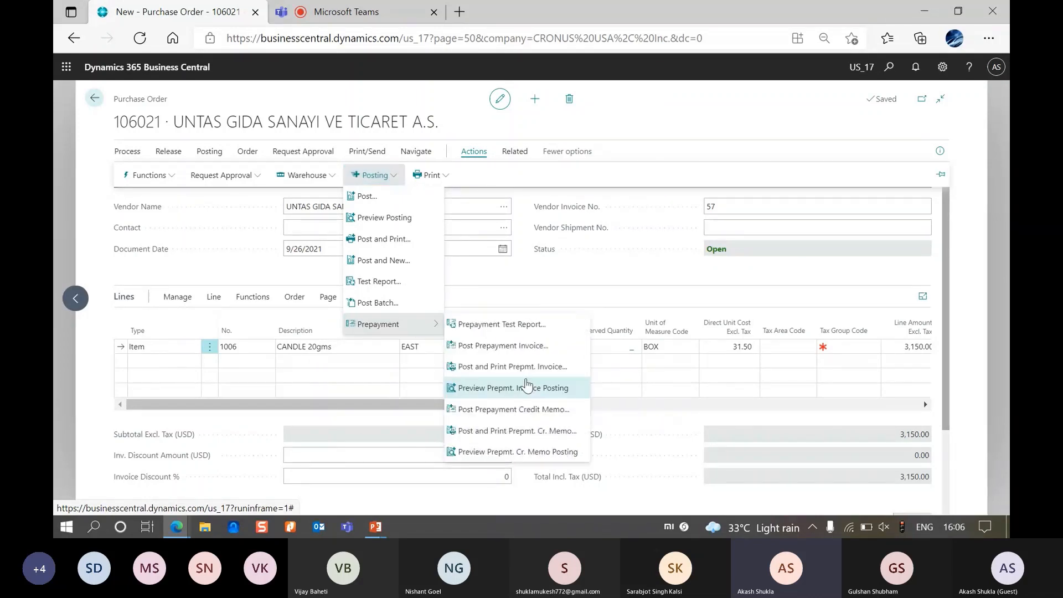
click(500, 348)
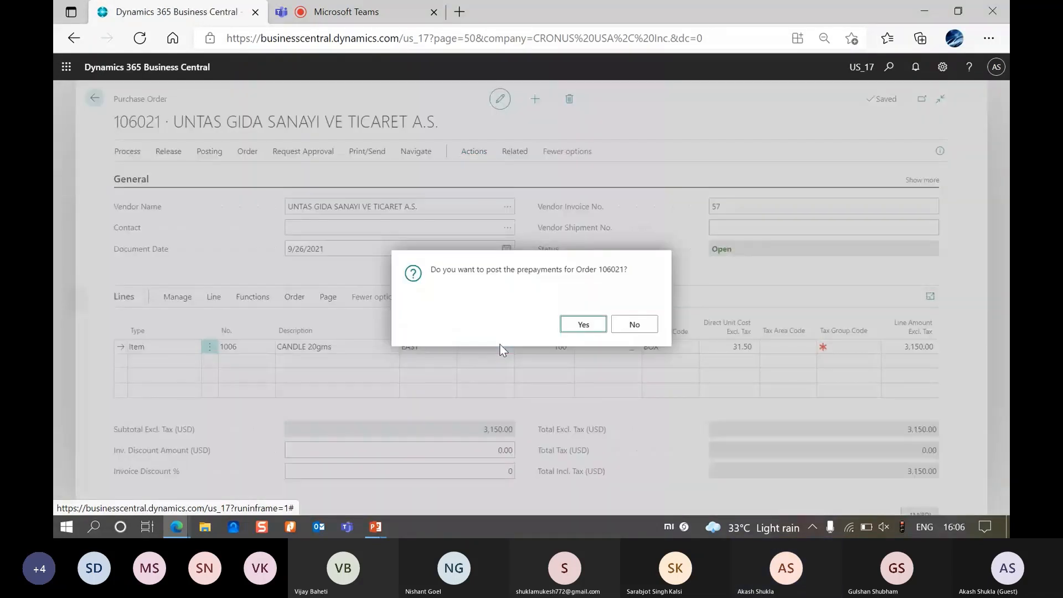
click(583, 325)
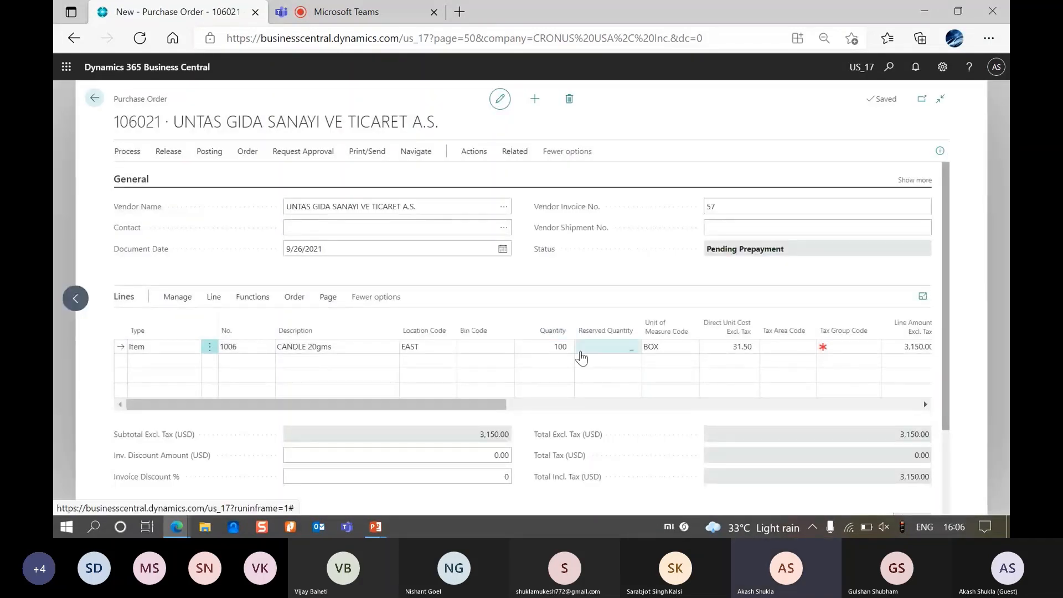
Try to preview the purchase order's posting, and return to the order.
click(209, 151)
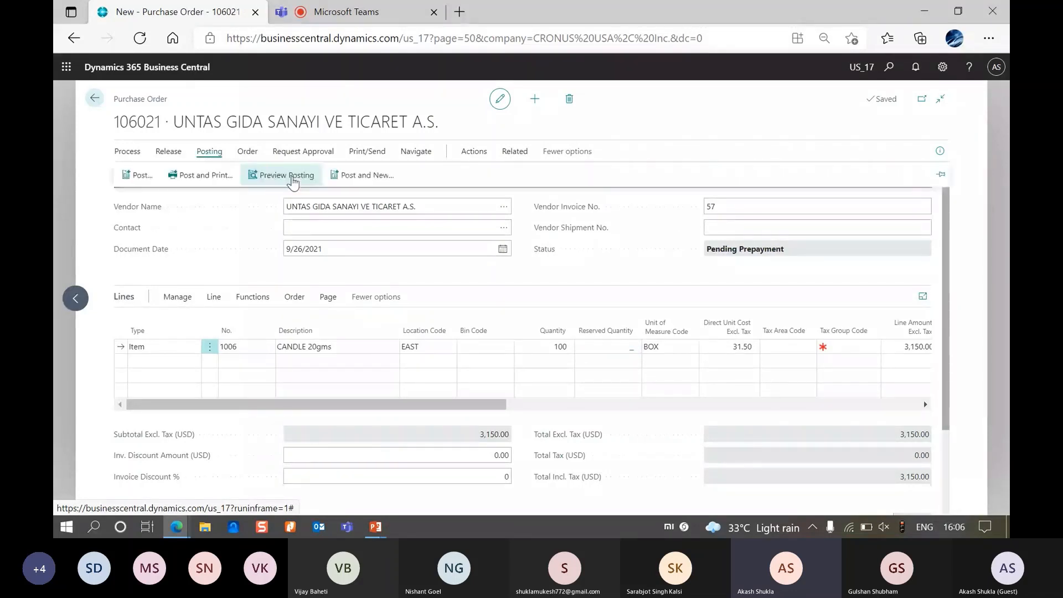
click(293, 176)
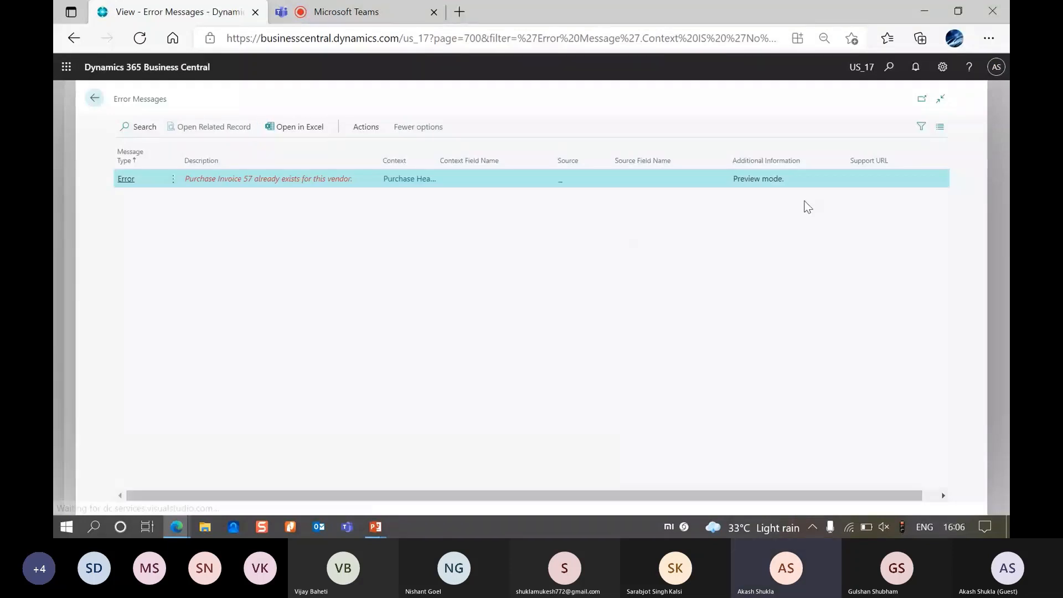
key(Escape)
Change the purchase order's vendor invoice number to 57_1.
click(747, 232)
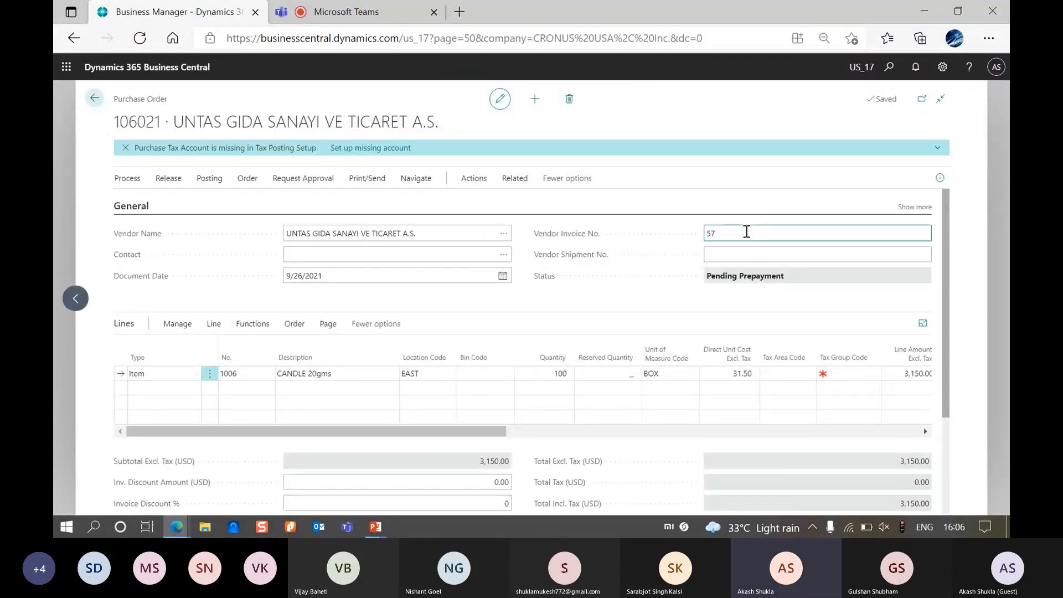
text(_1)
key(Tab)
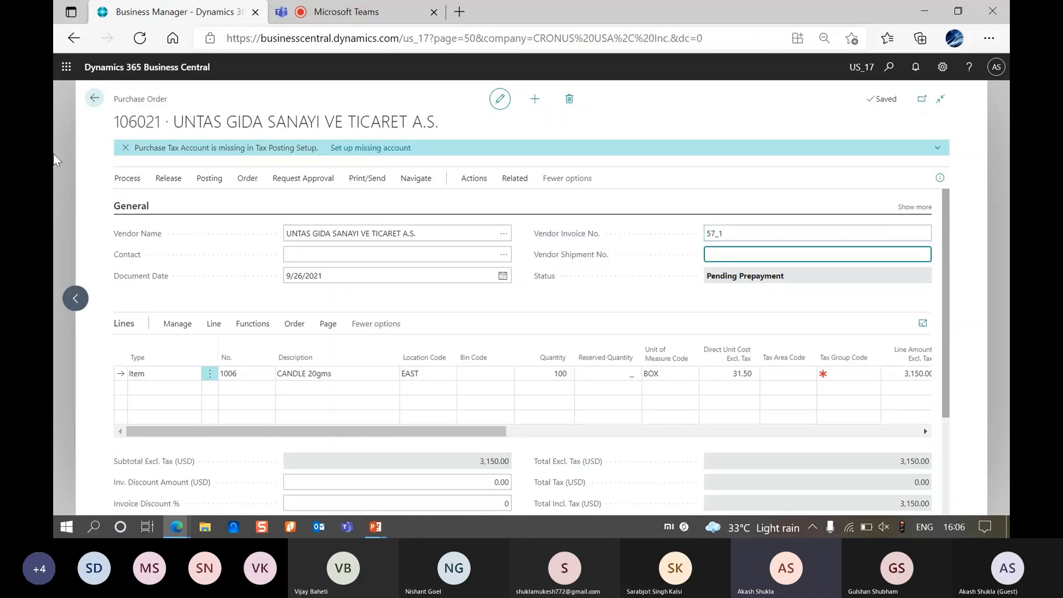
Preview the purchase order's posting again and examine its G/L entries.
click(208, 178)
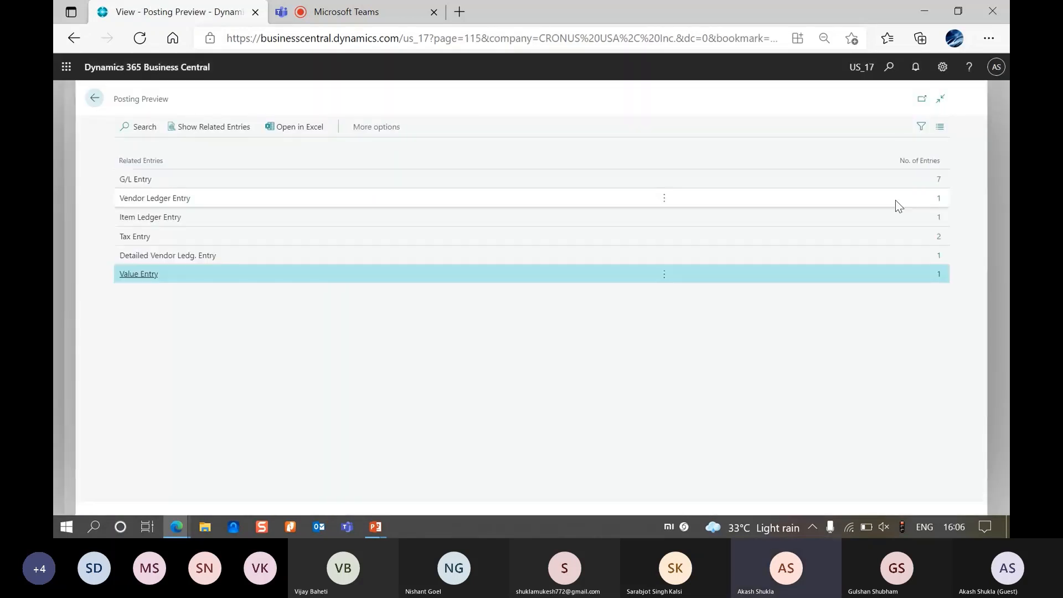
click(938, 182)
click(939, 181)
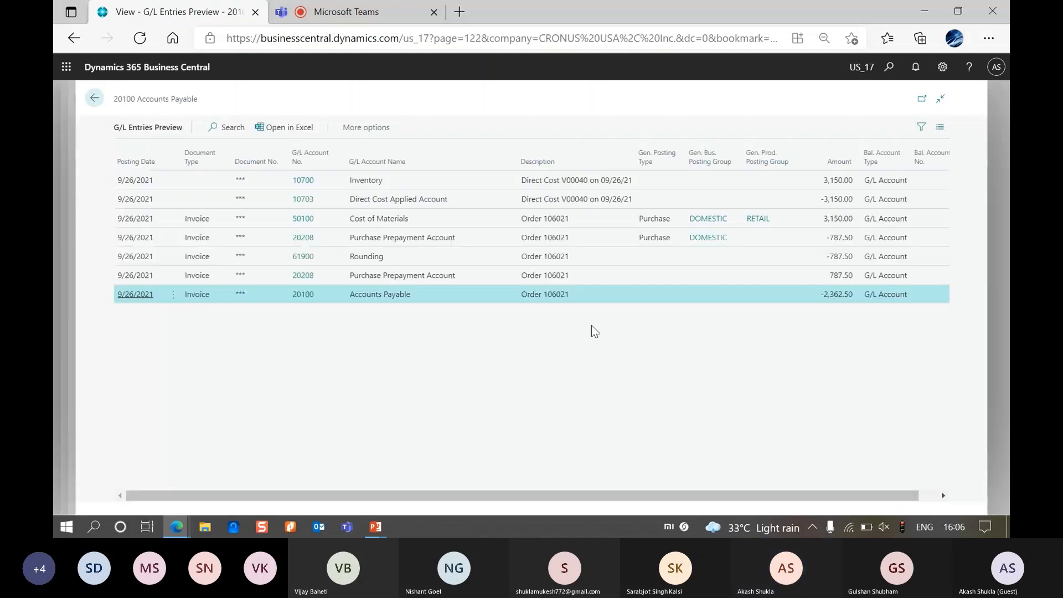
Open the General Posting Setup and check its purchase prepayments account against the previewed Purchase Prepayment Account entry, and return to the preview.
click(326, 280)
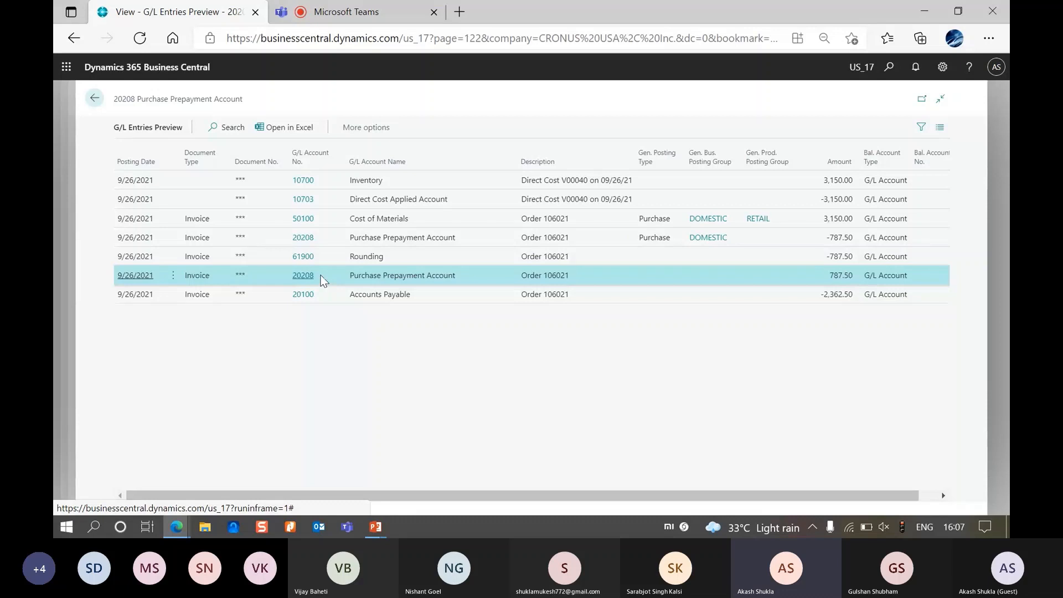
click(889, 68)
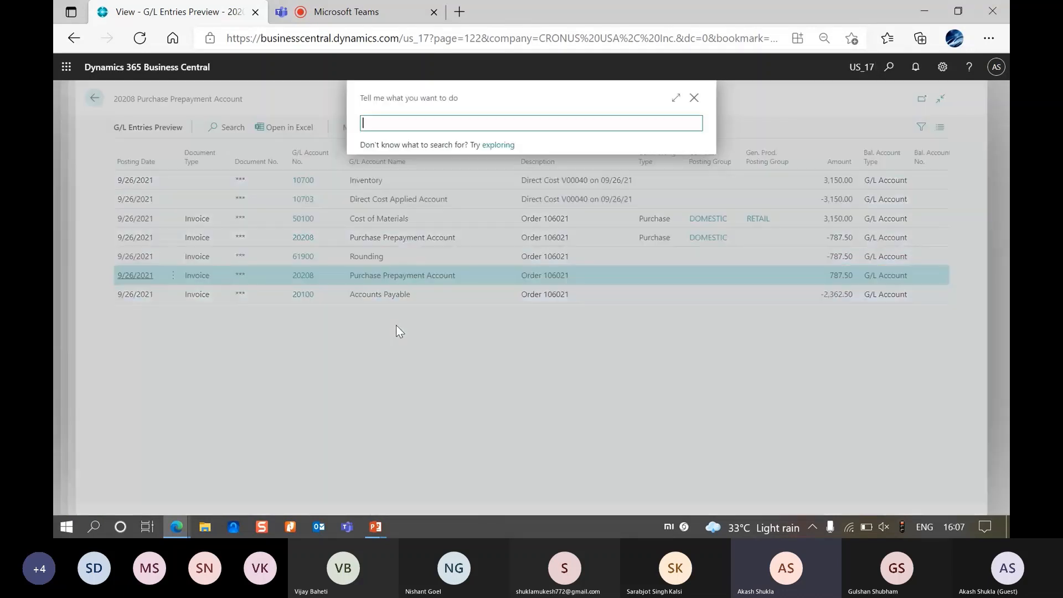
text(gen pos se)
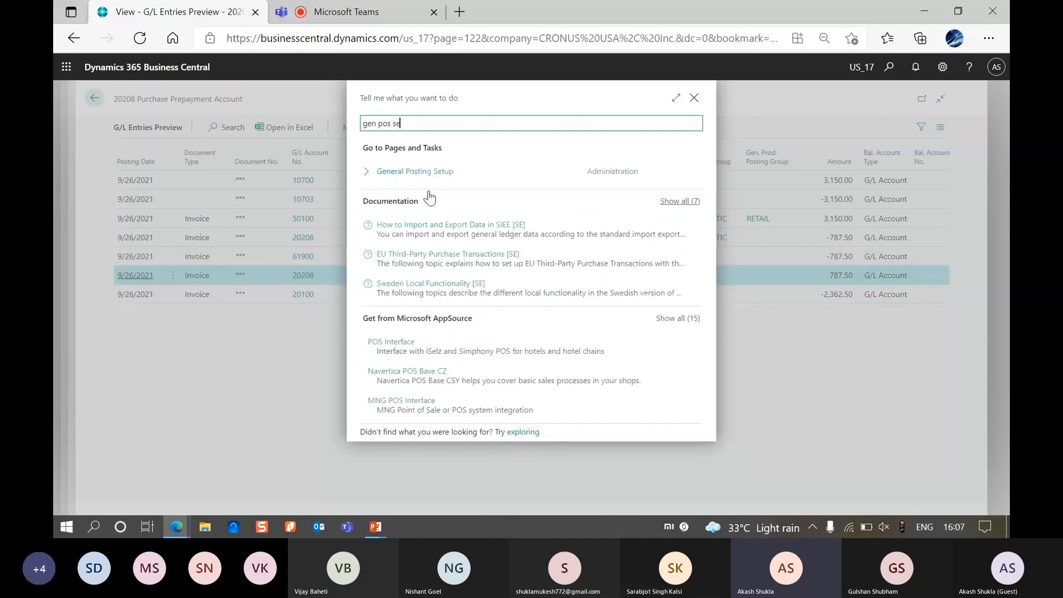
click(435, 169)
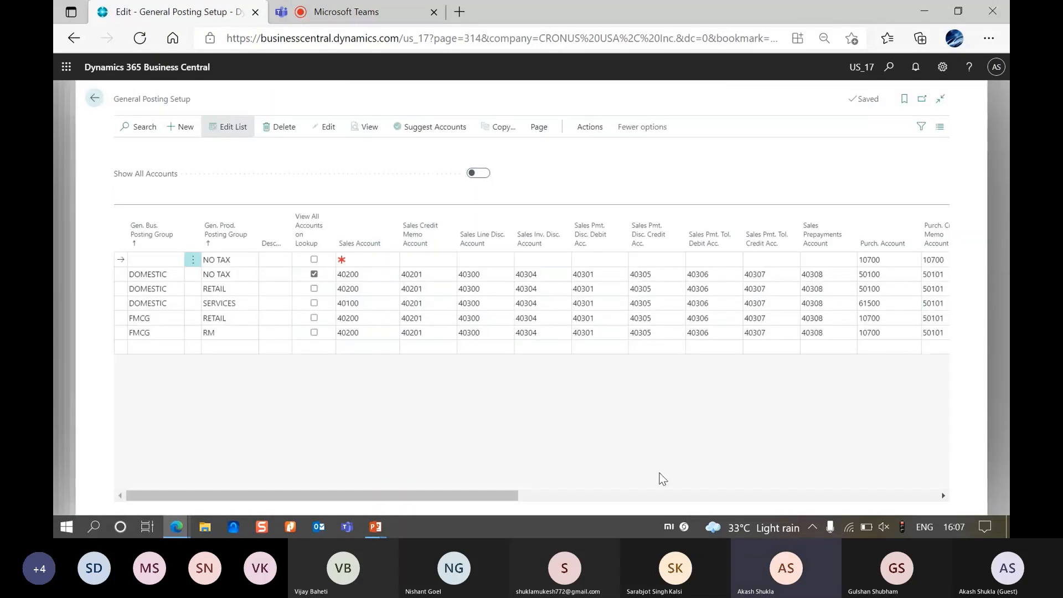
drag(479, 493, 747, 501)
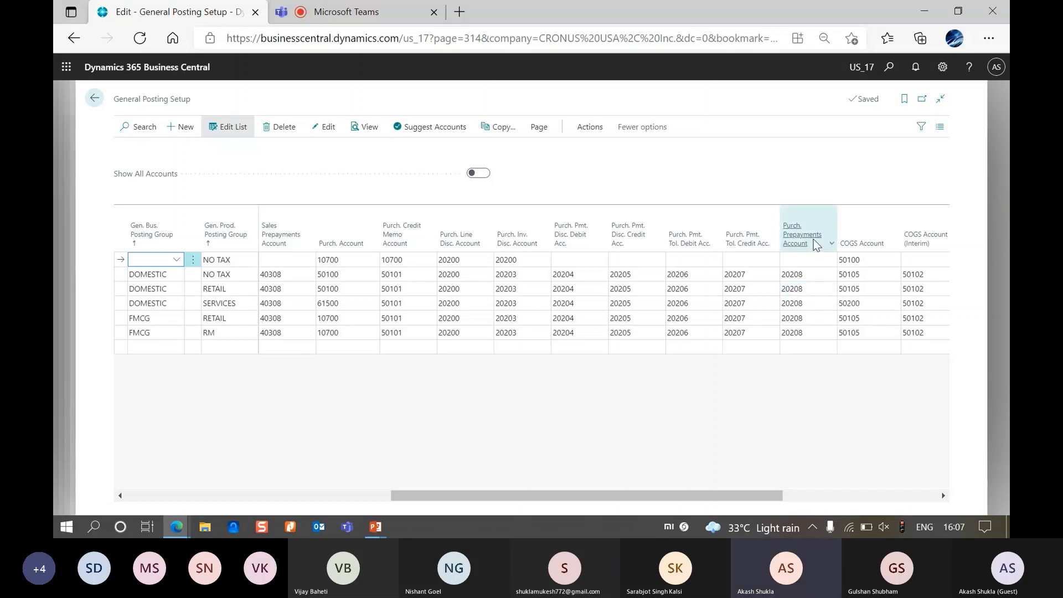
click(55, 283)
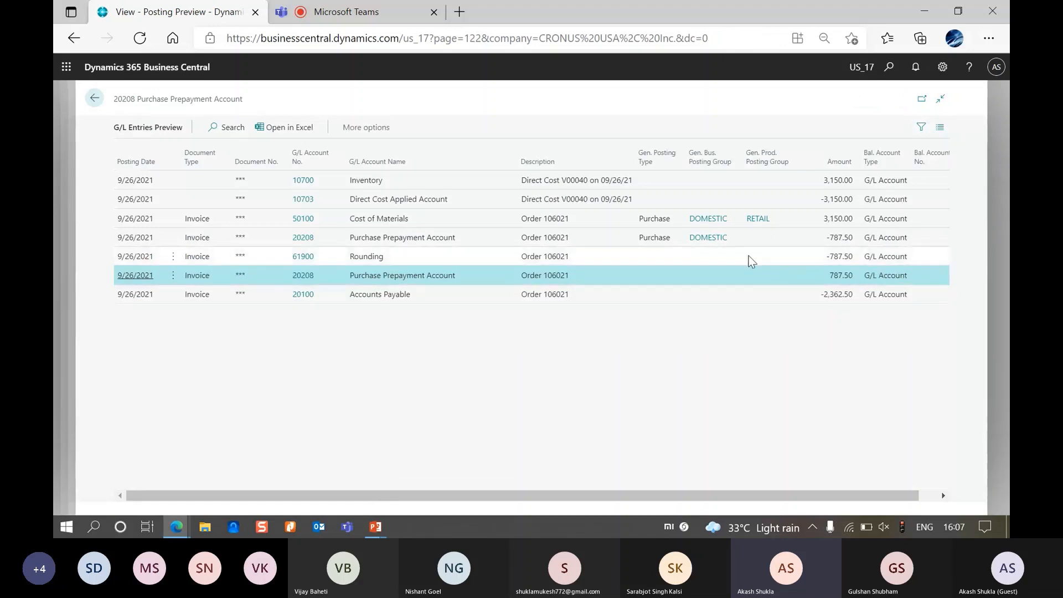
Leave the posting preview and post the purchase order with Receive and Invoice, declining to open the posted invoice.
click(55, 275)
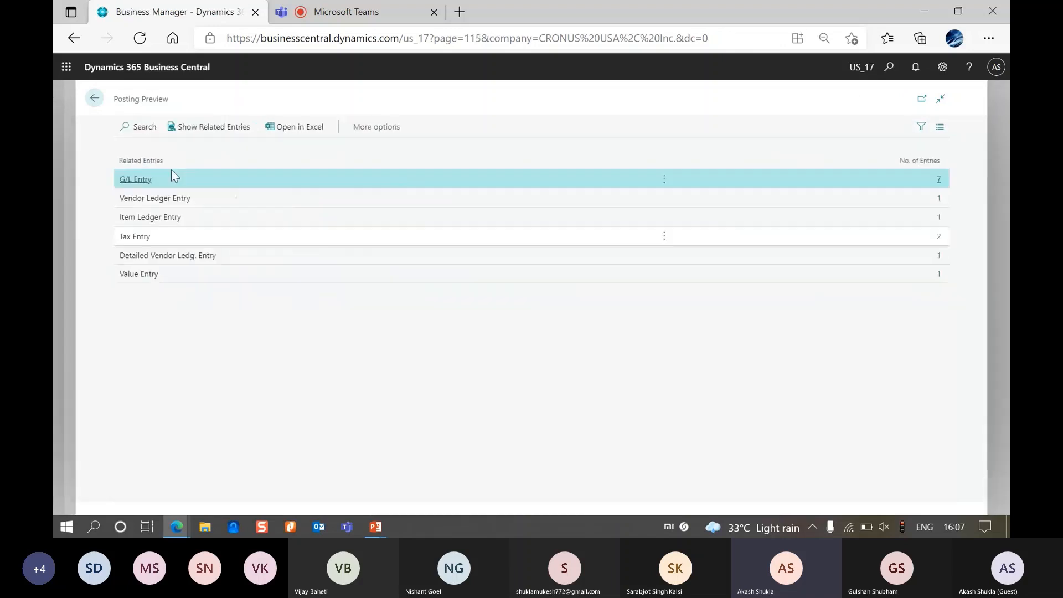
click(55, 260)
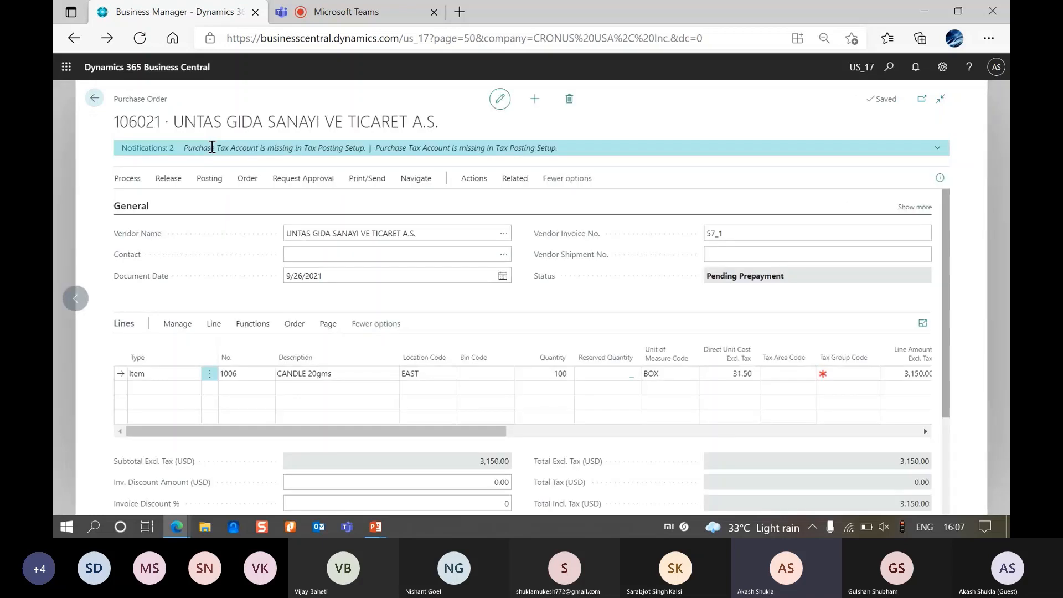
click(216, 183)
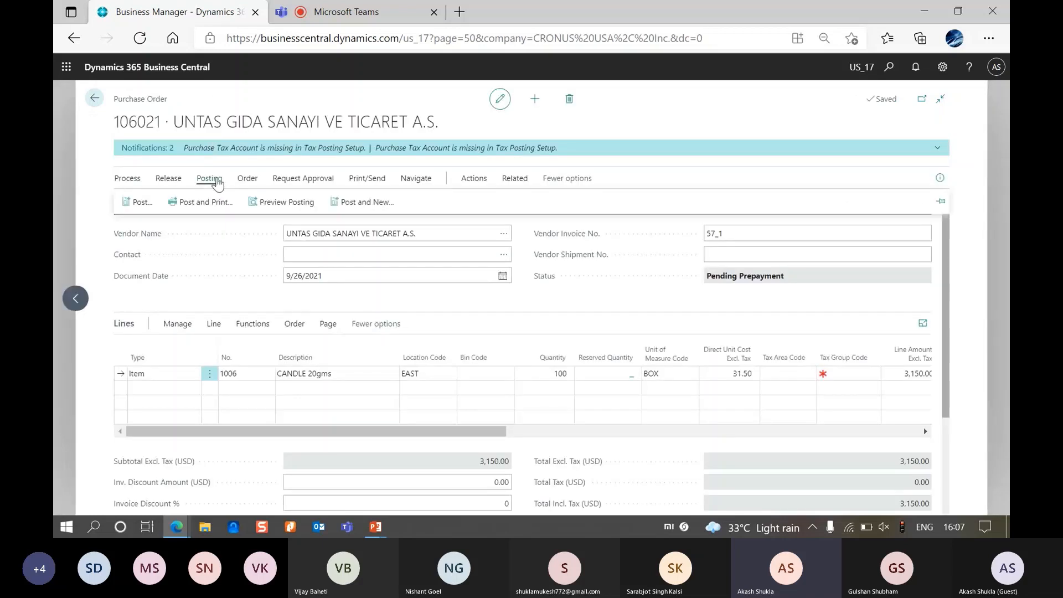
click(141, 202)
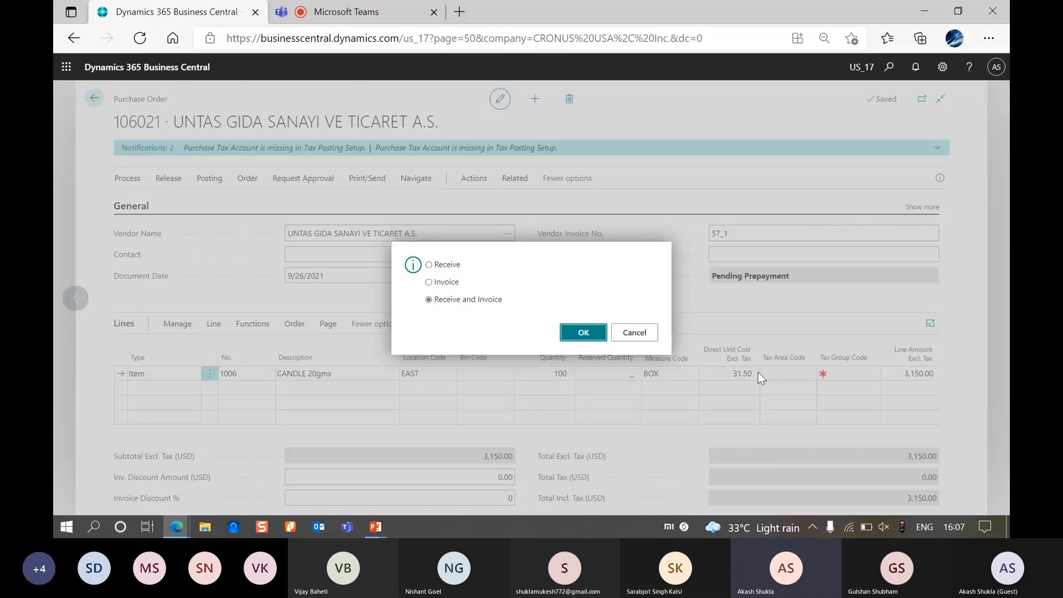
click(564, 336)
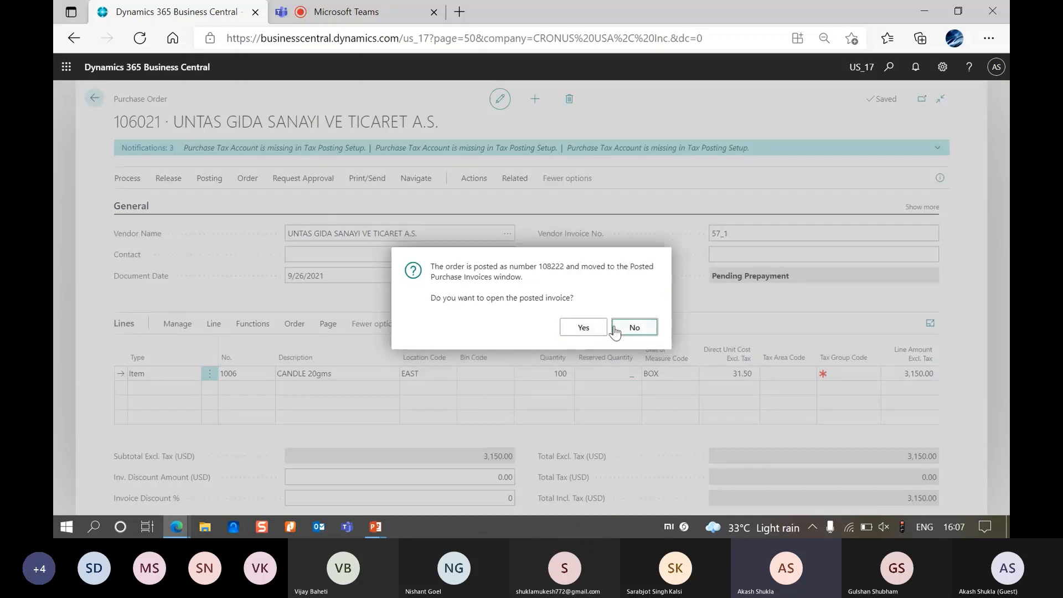
click(615, 330)
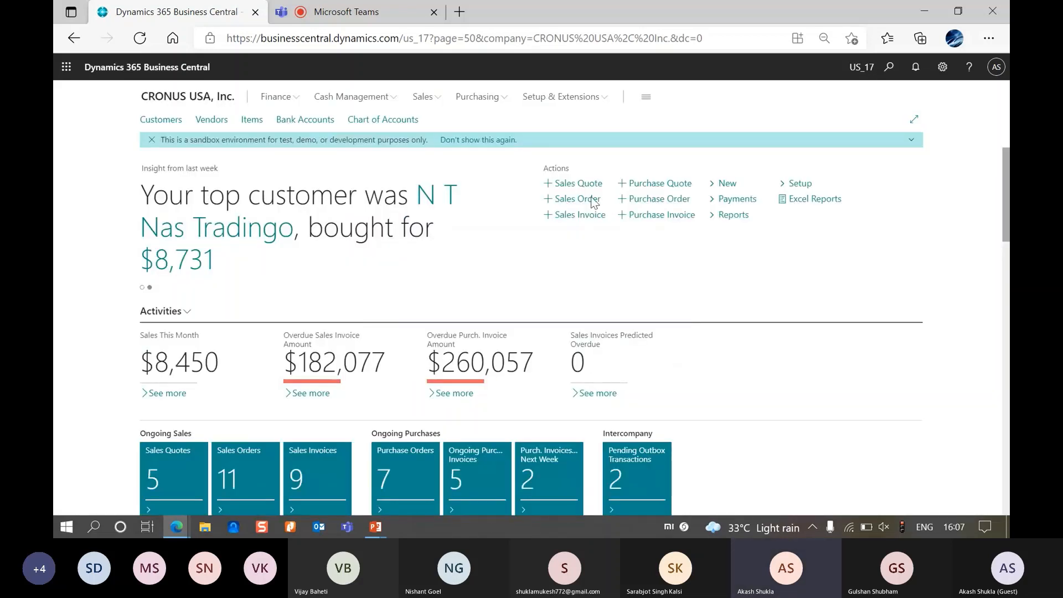
Search for the Posted Purchase Invoices page and open it.
click(890, 68)
text(post pur)
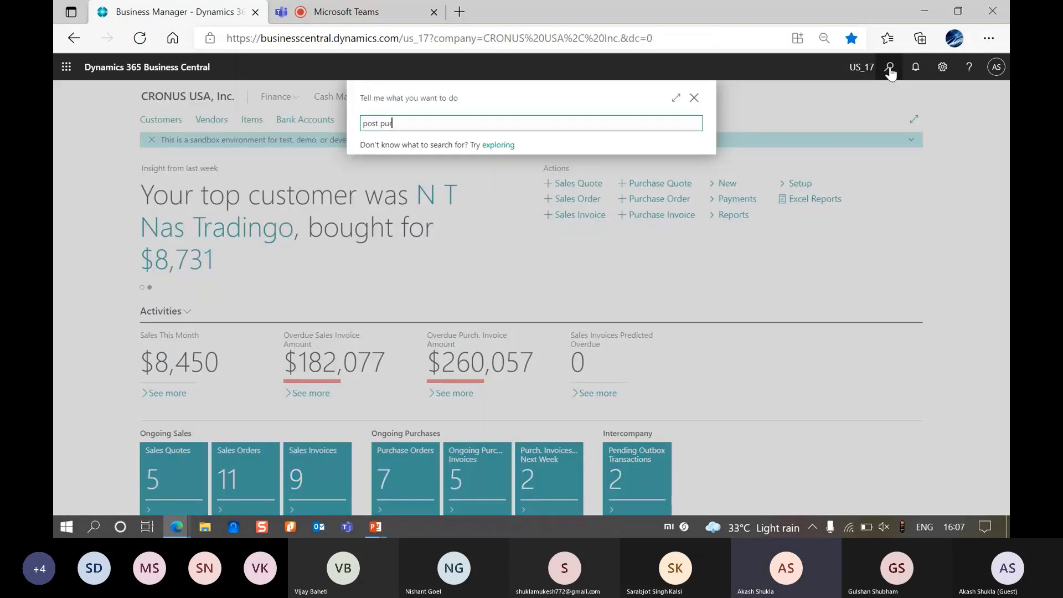
text( in)
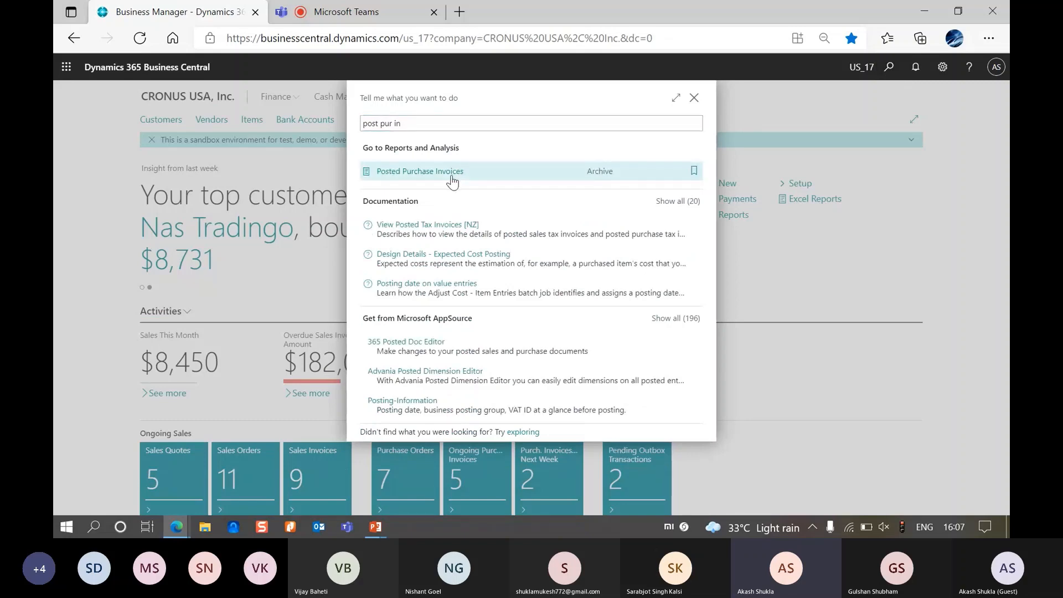
click(452, 178)
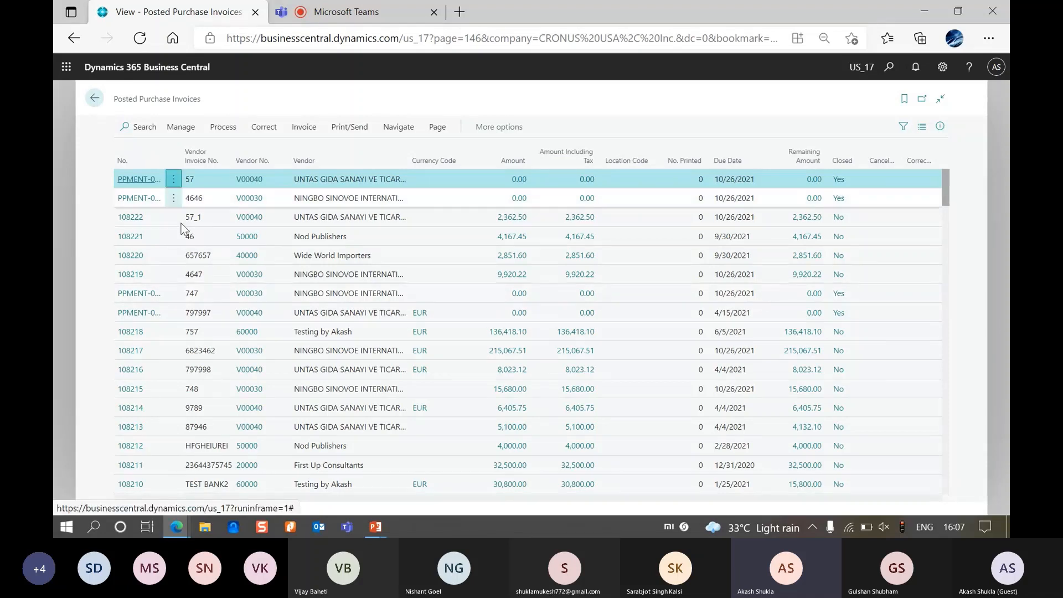
Look through the commands available for the posted prepayment invoice with vendor invoice number 57.
click(174, 179)
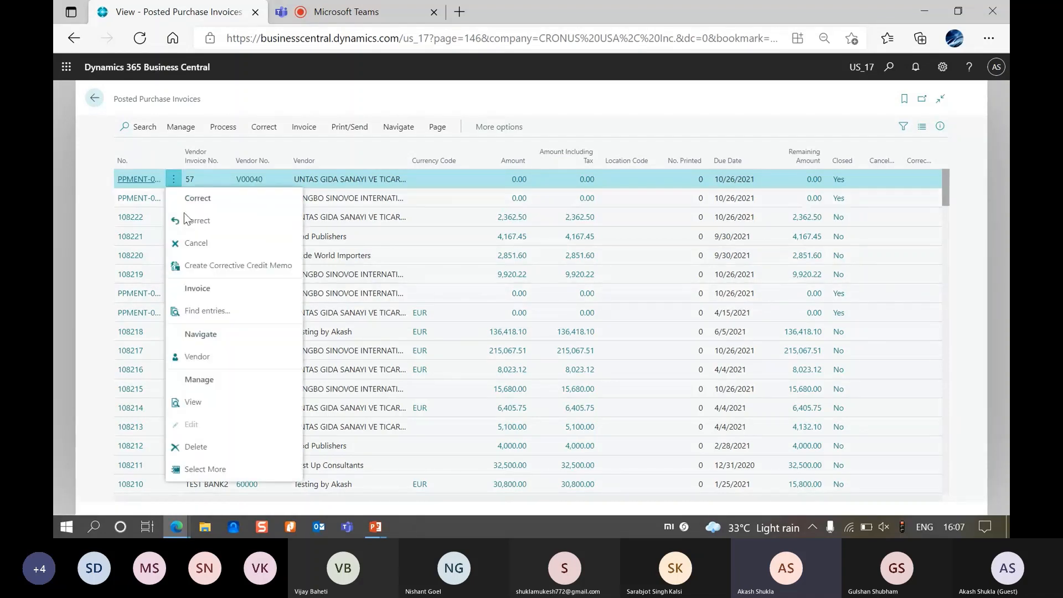
click(398, 231)
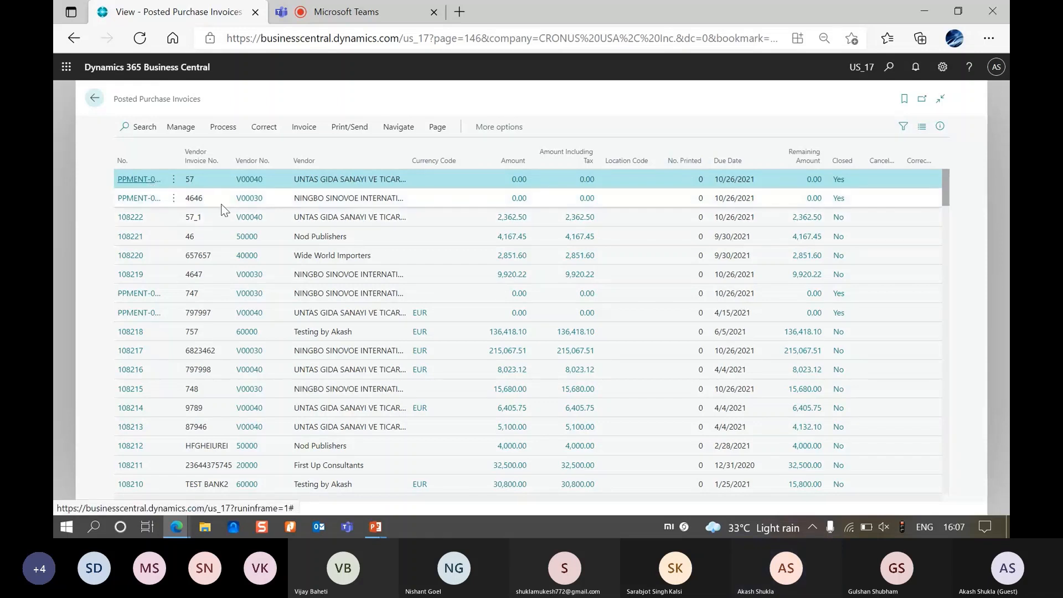
click(304, 127)
click(375, 128)
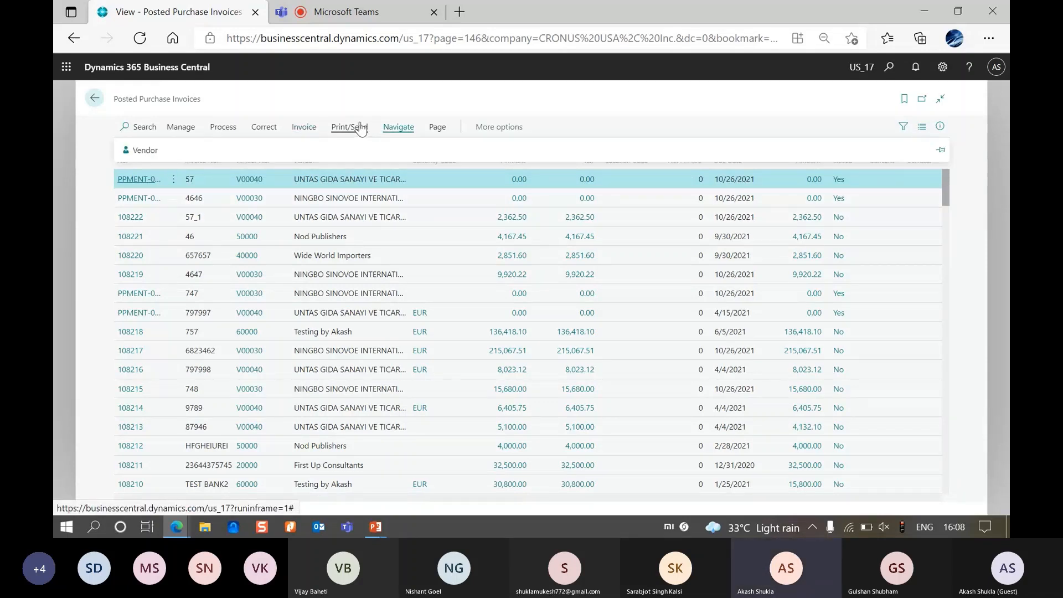
Review the lines of posted purchase invoice 108222, and return to the Business Manager home page.
click(349, 127)
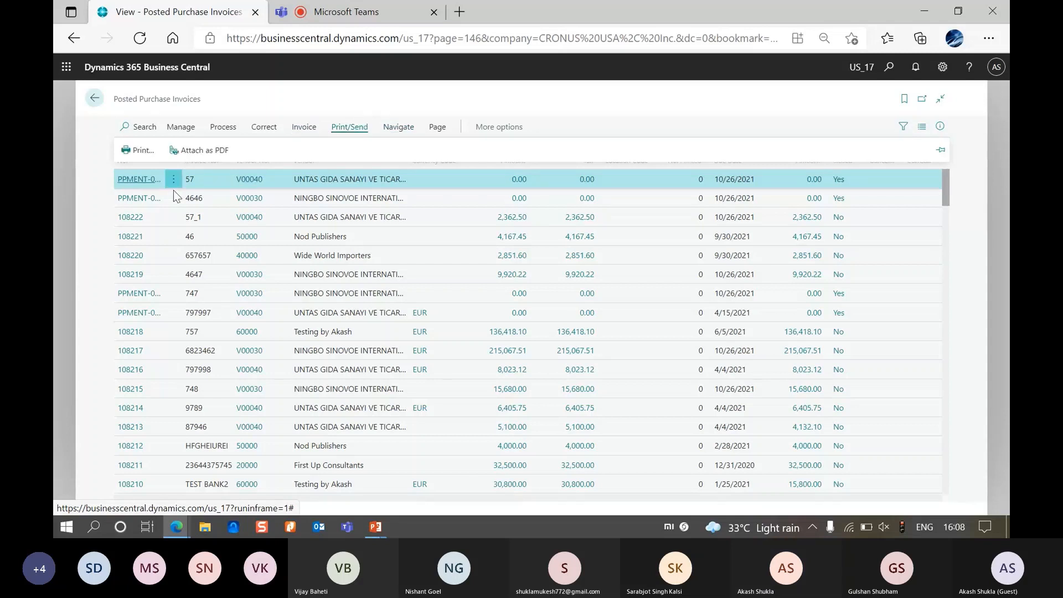
click(172, 219)
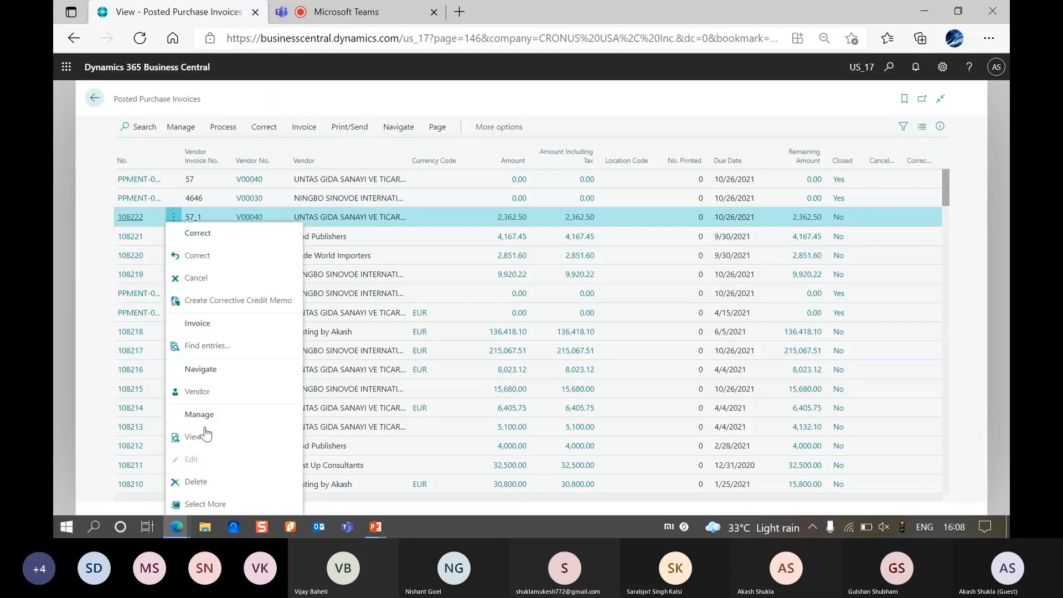
click(314, 400)
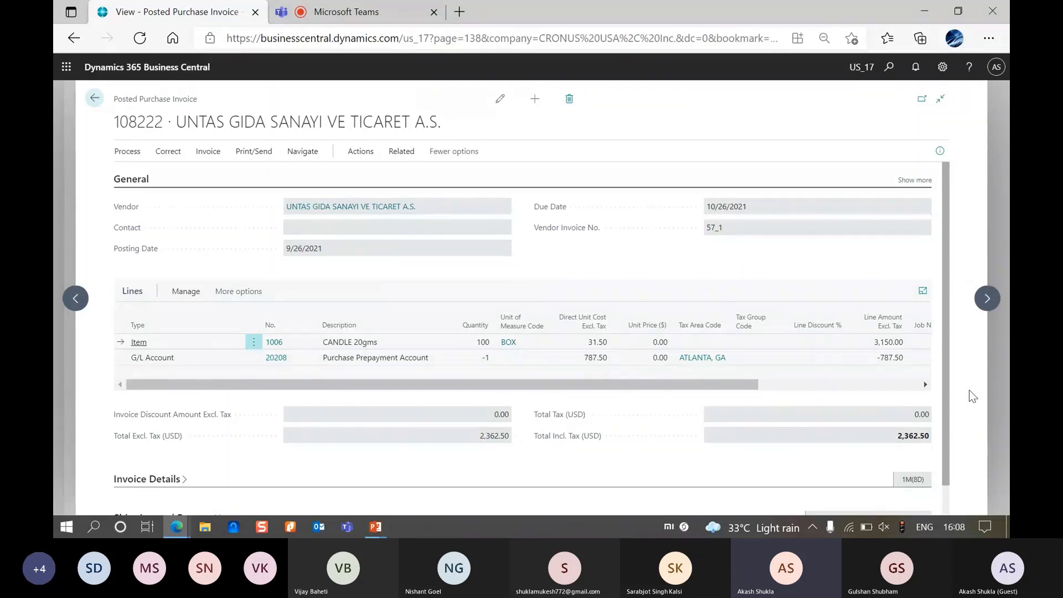
drag(684, 386, 804, 383)
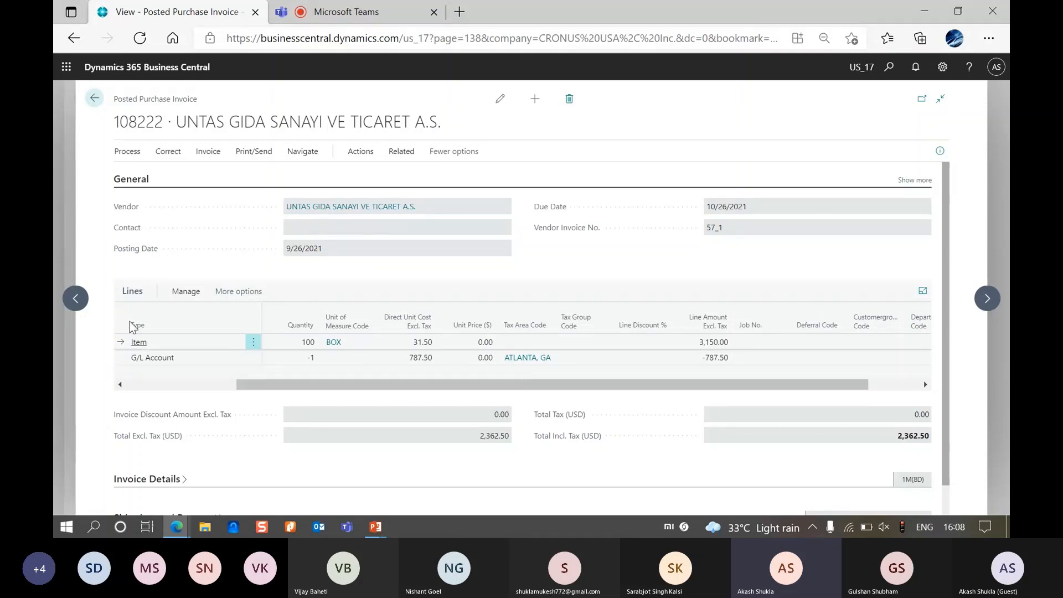
key(Escape)
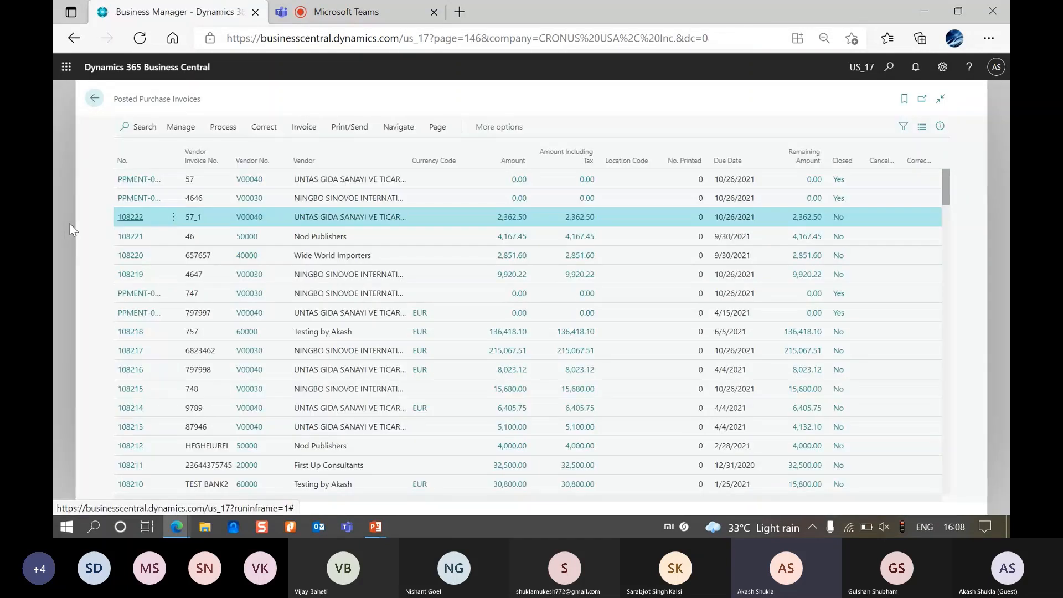
key(Escape)
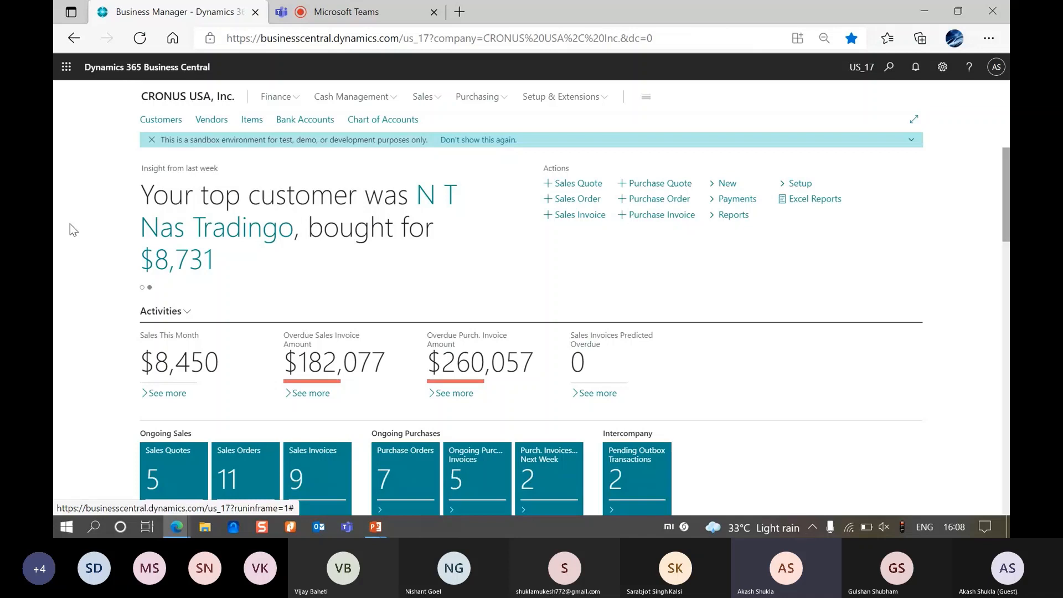
Dismiss the sandbox notice and create a purchase order for vendor Nod Publishers.
click(152, 141)
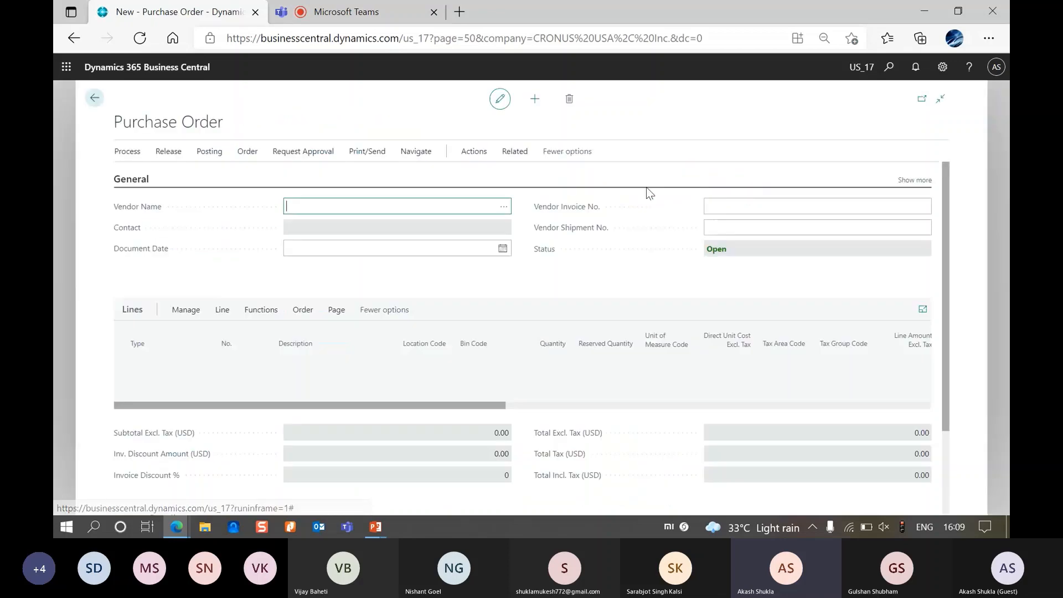
click(503, 208)
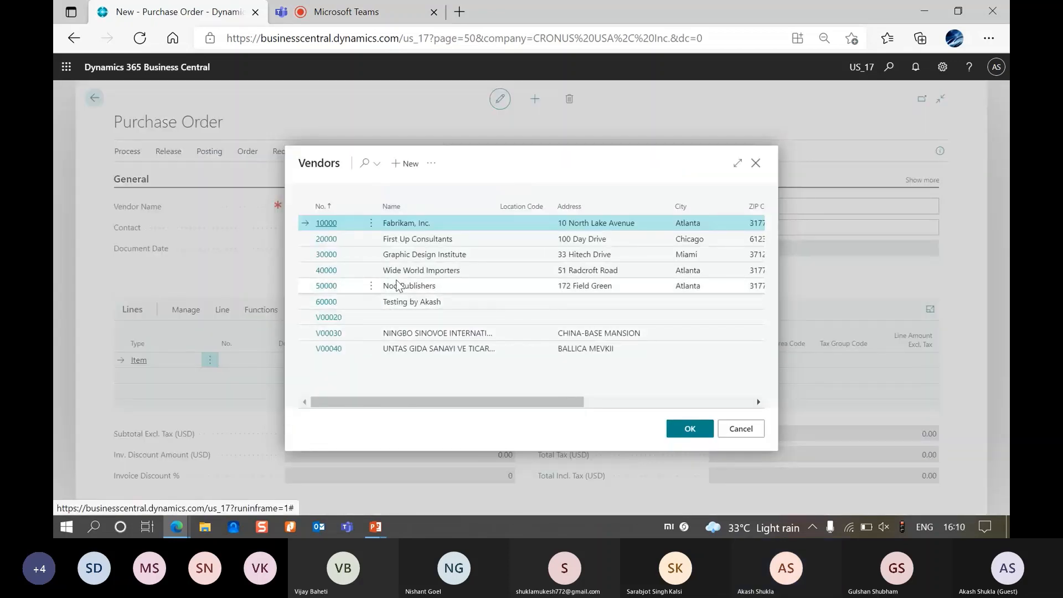
click(396, 285)
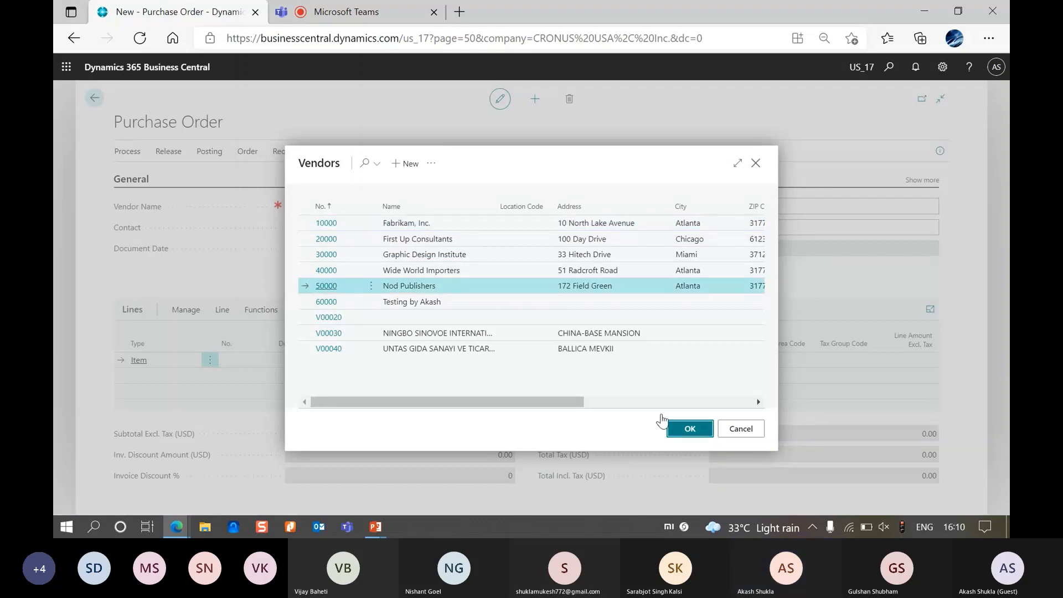
click(689, 428)
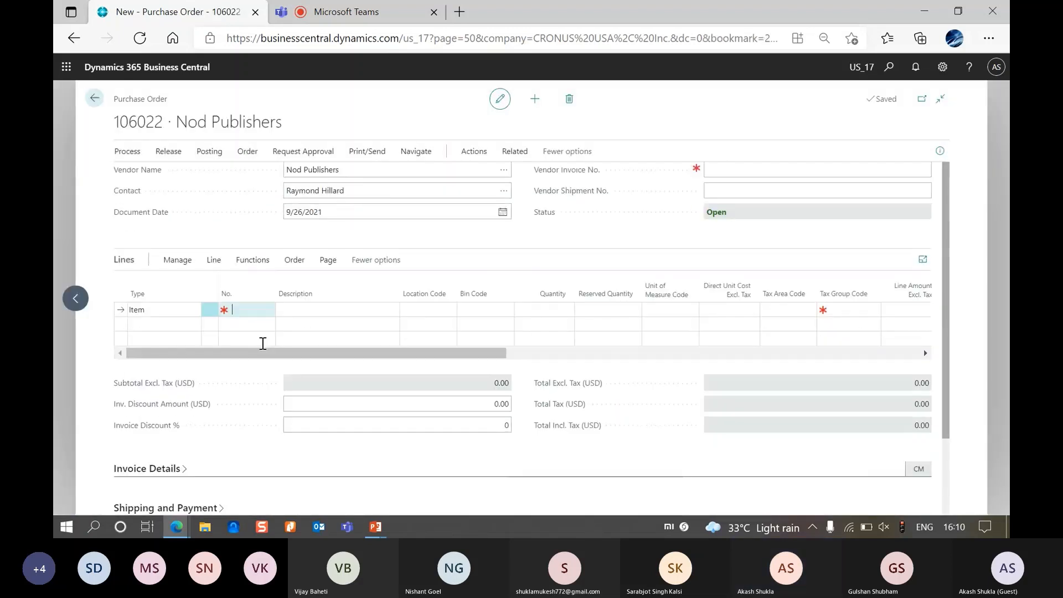
Enter item 1004 Parle G on the first order line with location code EAST.
click(269, 297)
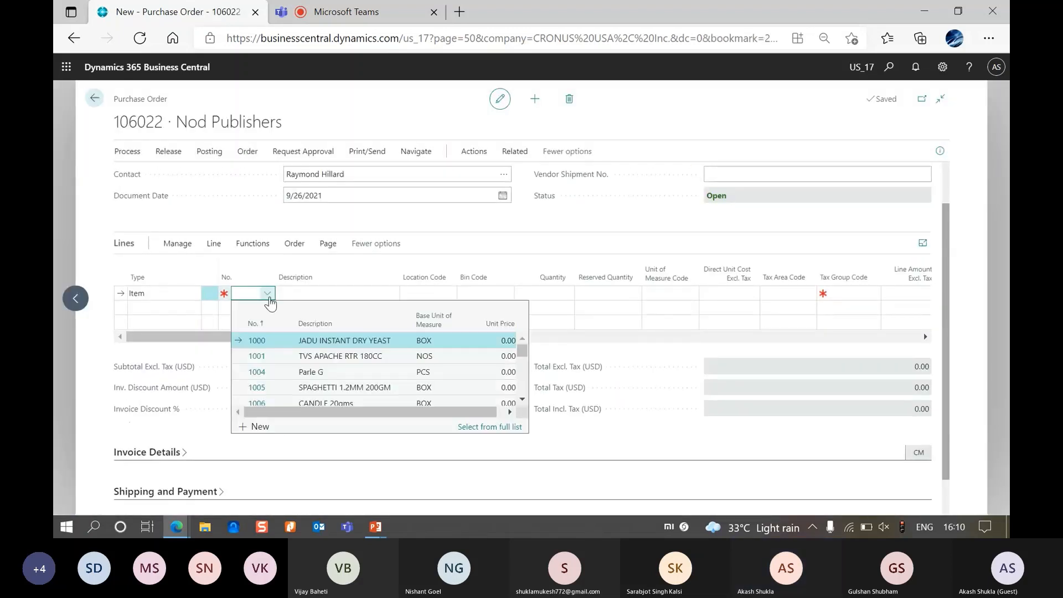
click(281, 374)
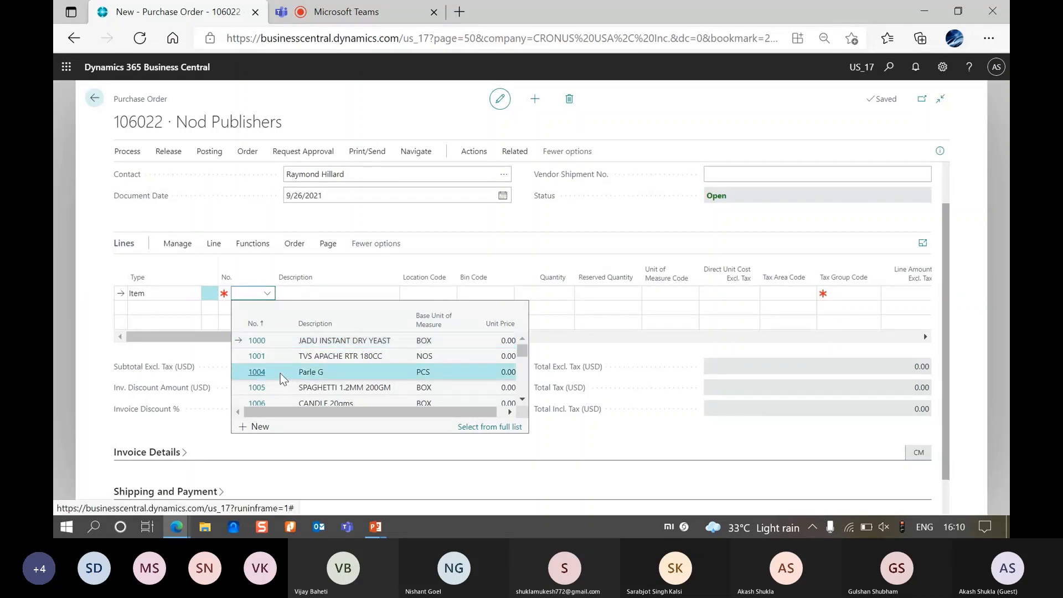
key(Tab)
key(Tab)
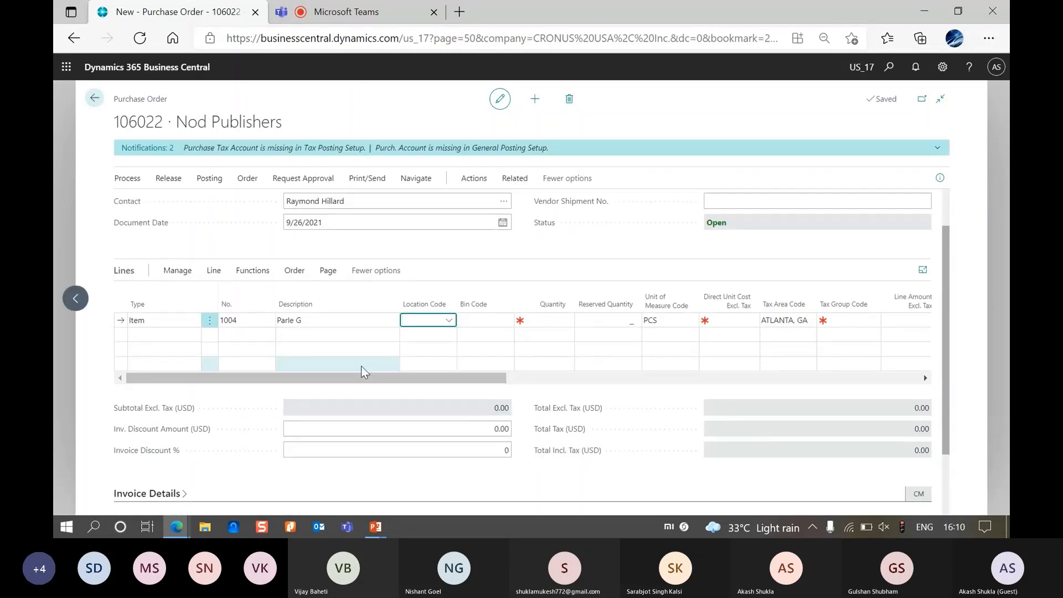
text(EAST)
key(Tab)
key(Tab)
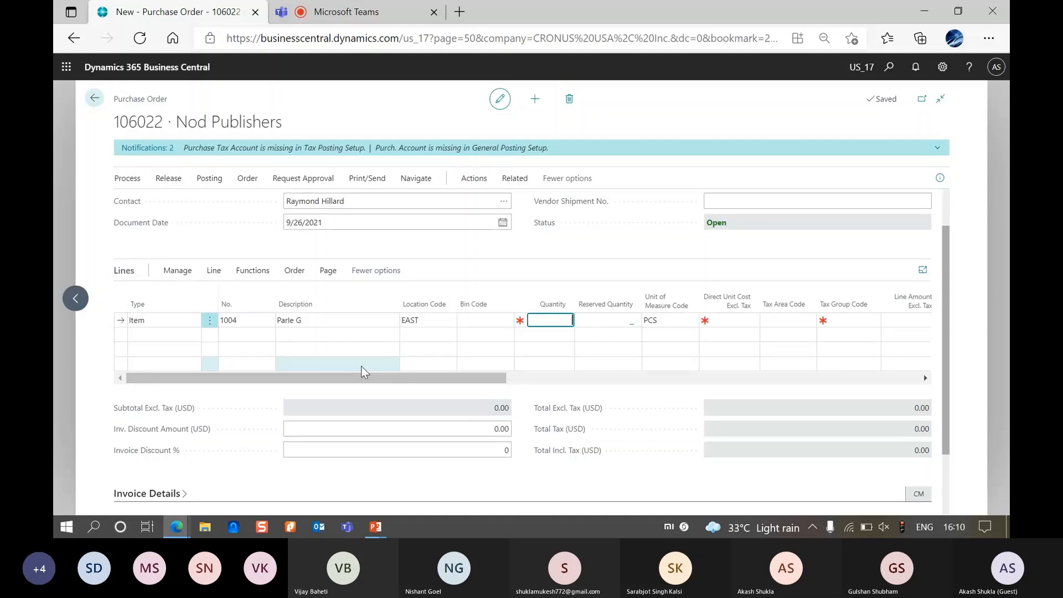
Set the Parle G line's quantity to 100 and its direct unit cost to 4.50.
text(1000)
key(BackSpace)
key(Tab)
key(Tab)
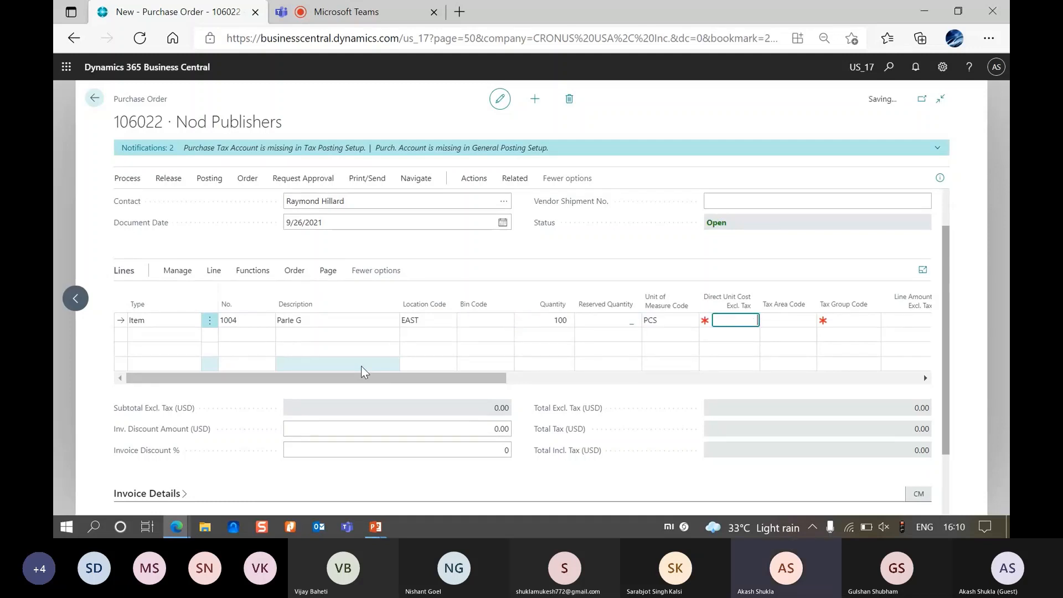
text(4.5)
key(Tab)
key(Tab)
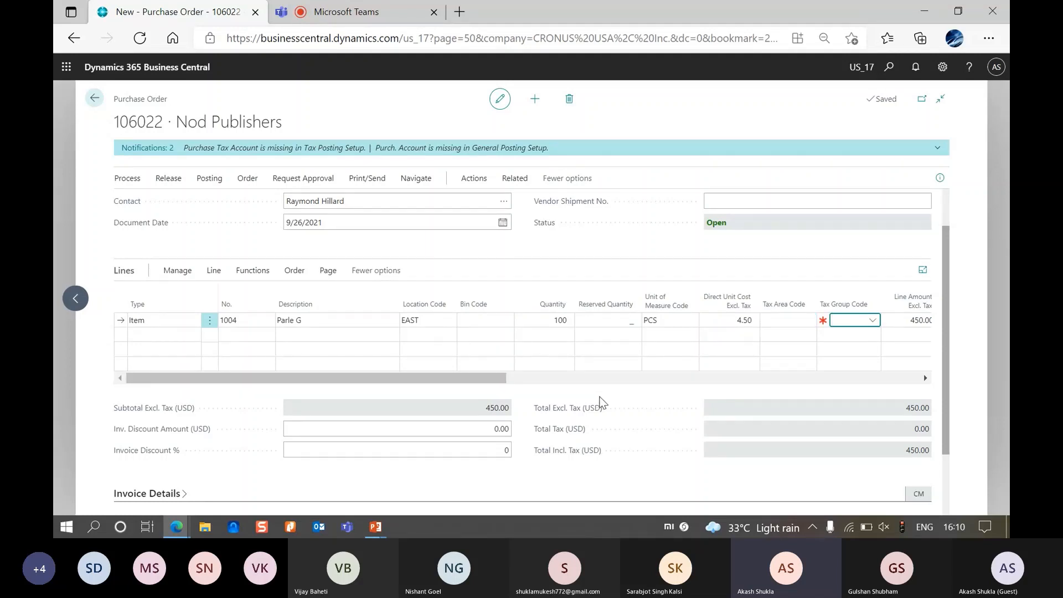
Expand the order's invoice details and open the full list of payment terms for the Payment Terms Code.
scroll(600, 403, down, 3)
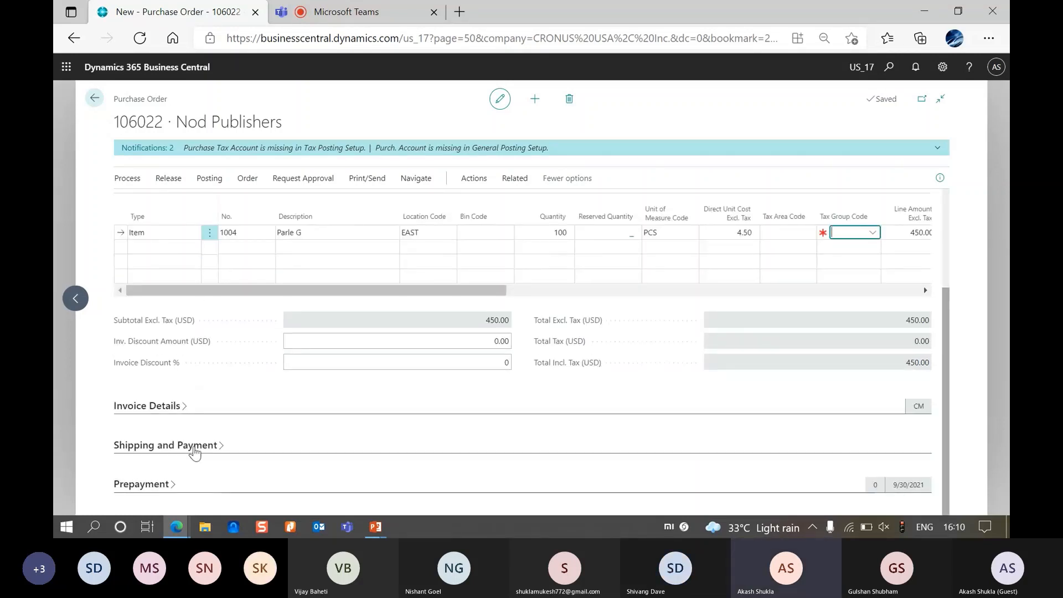
scroll(194, 451, up, 4)
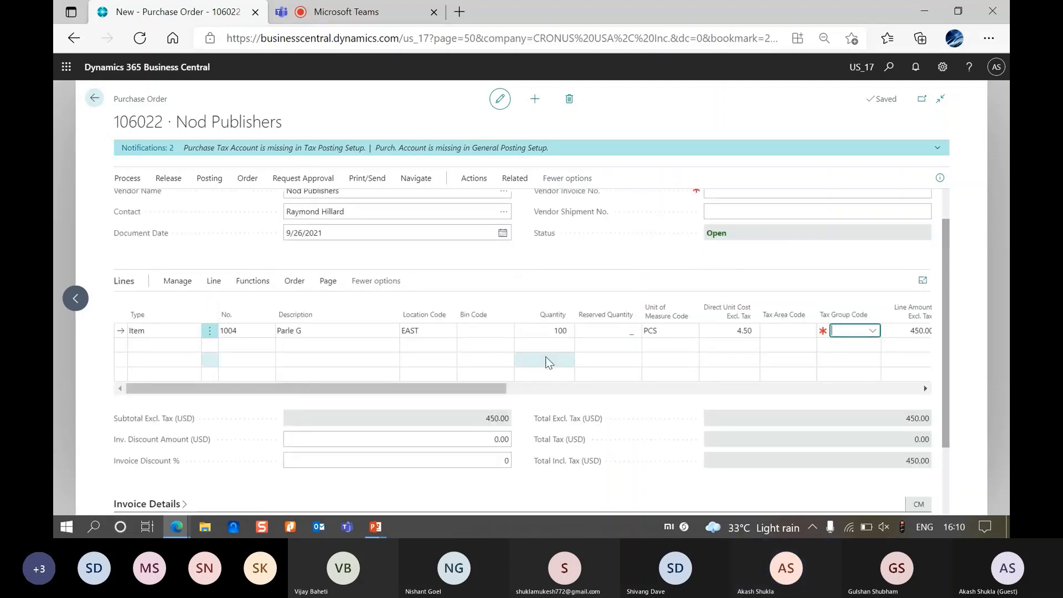
scroll(456, 423, down, 4)
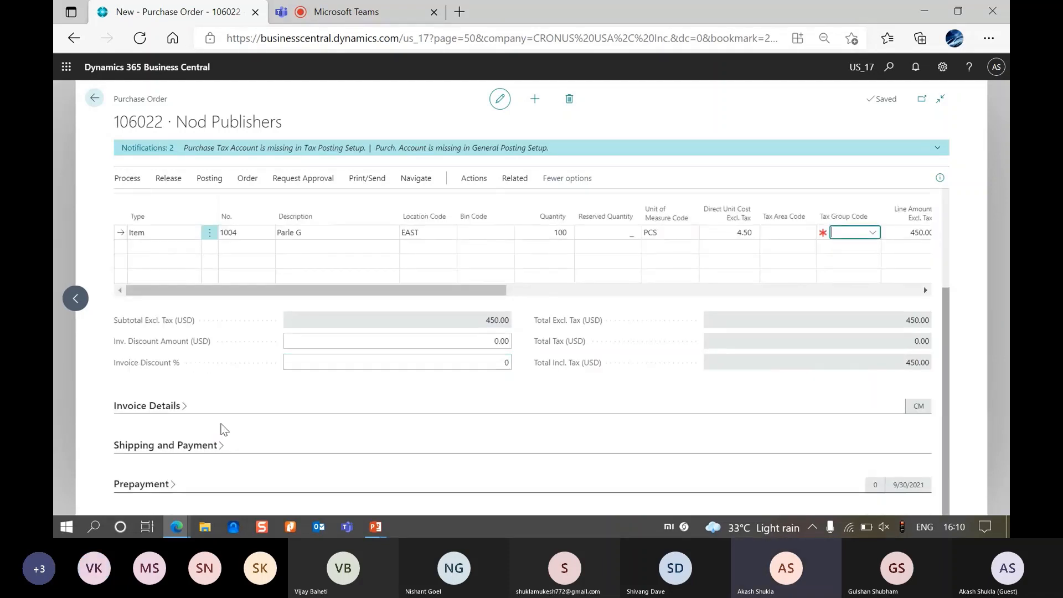
click(154, 407)
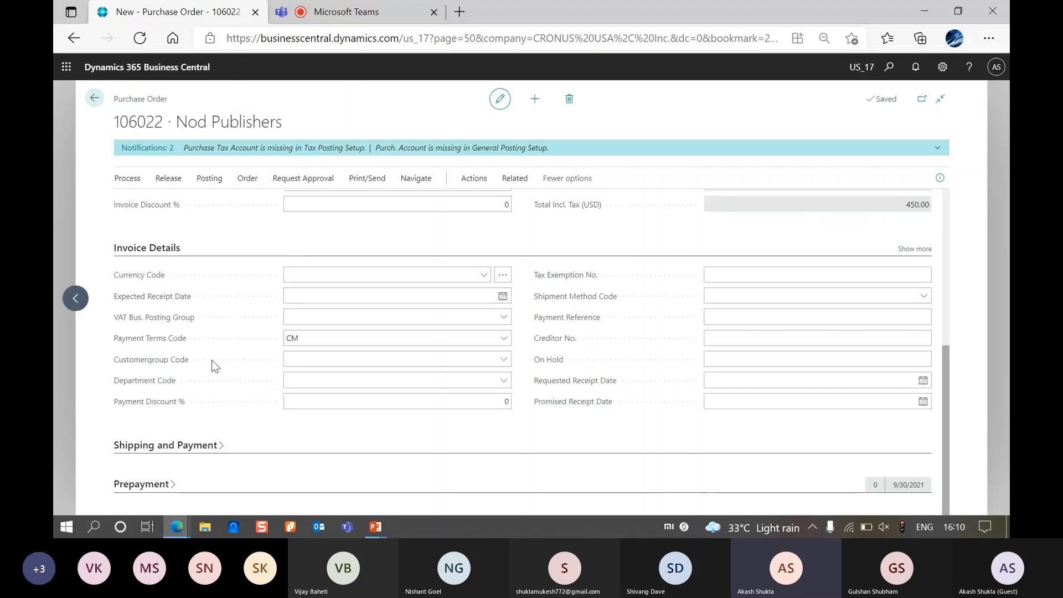
click(324, 337)
click(323, 337)
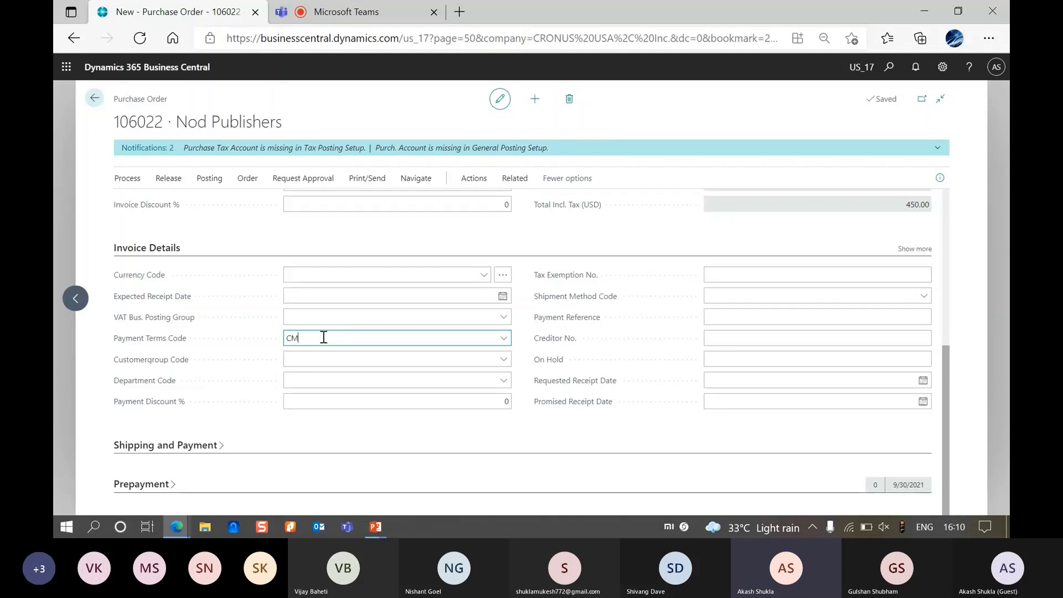
click(503, 339)
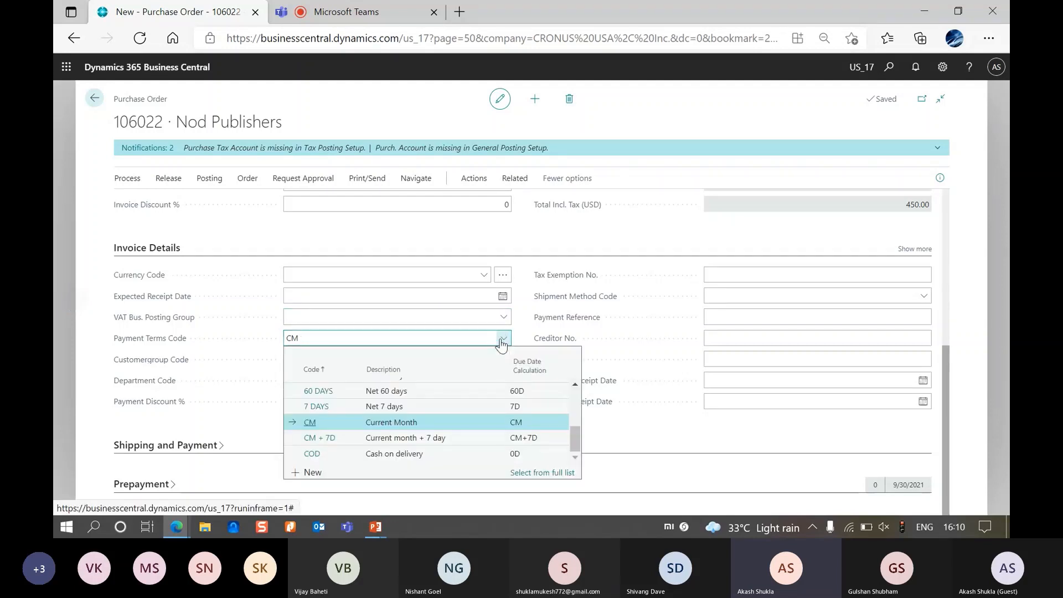
click(524, 473)
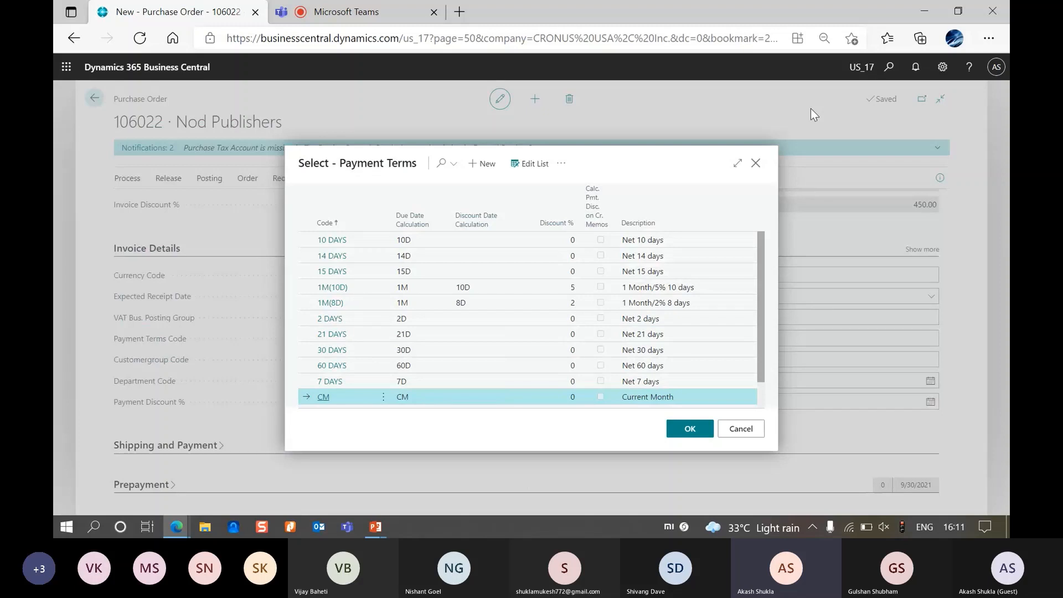
Enlarge the payment terms list and make its rows editable.
click(737, 163)
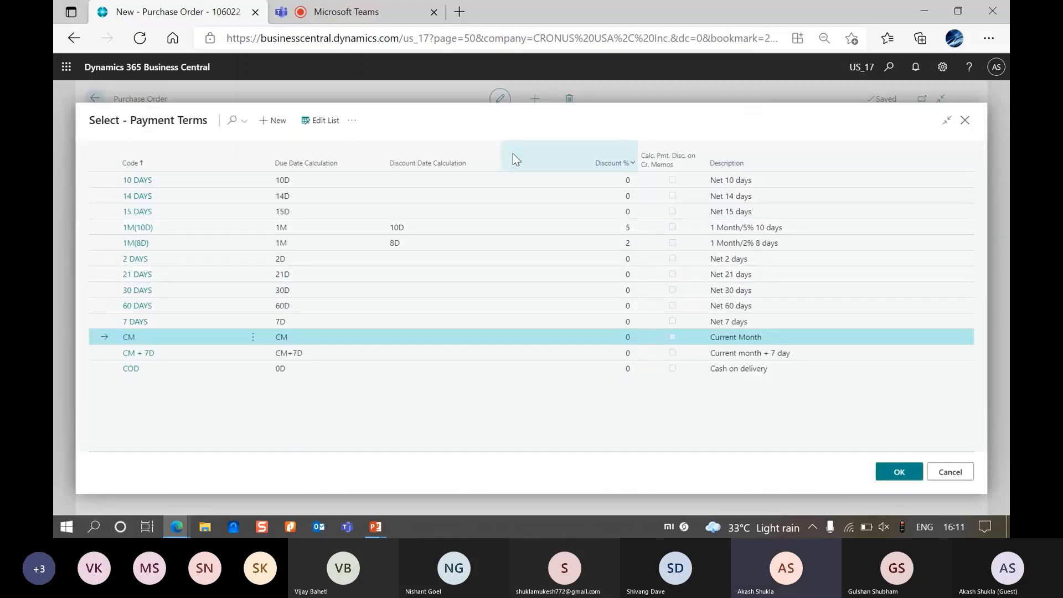
click(332, 121)
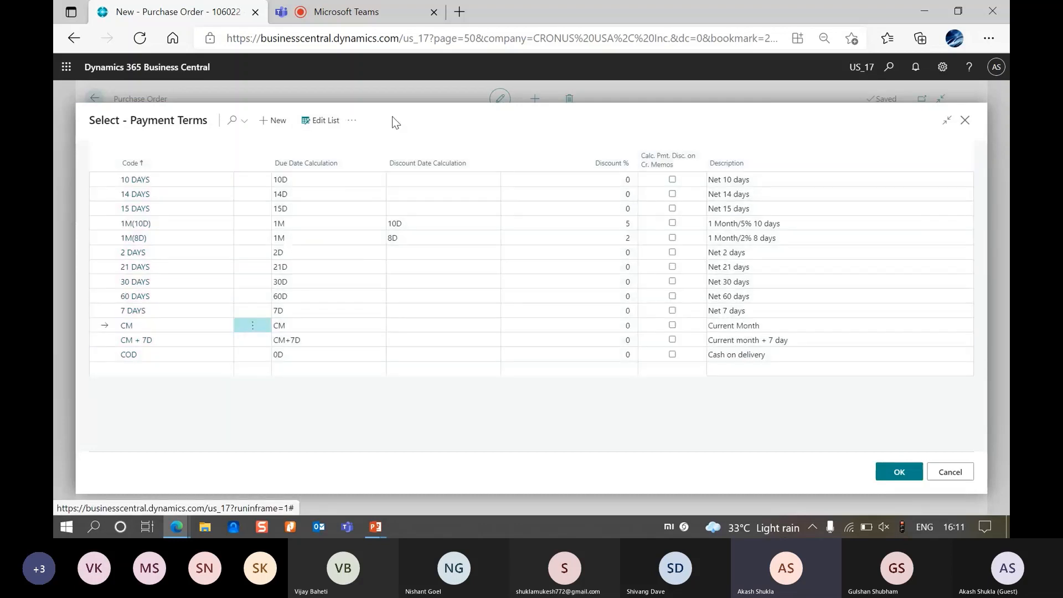
click(353, 121)
click(379, 229)
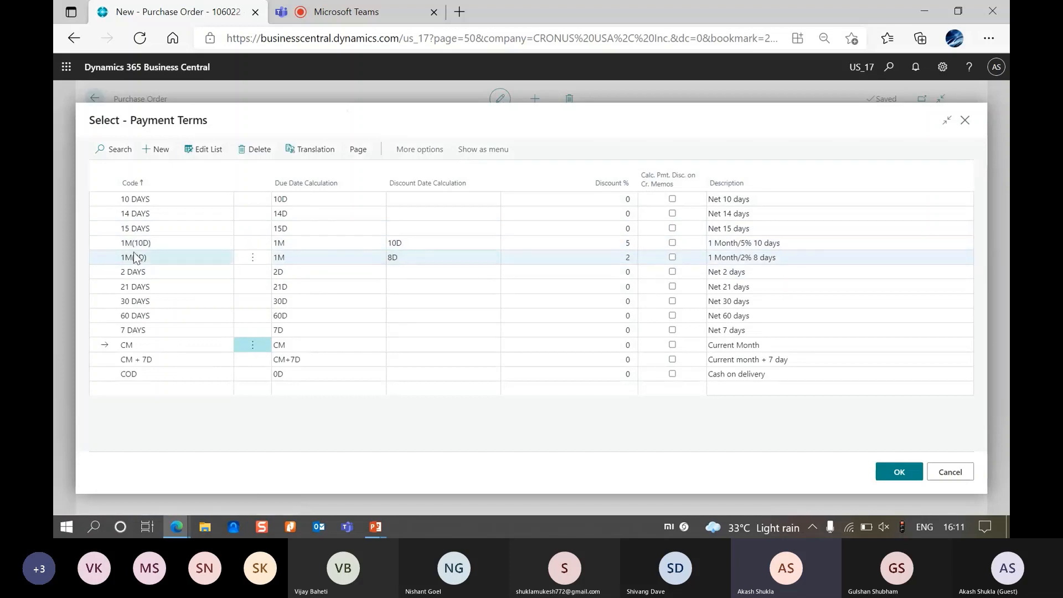
Check the due date, discount date and discount percentage of term 1M(10D), and apply it as the order's payment terms code.
click(156, 243)
click(183, 242)
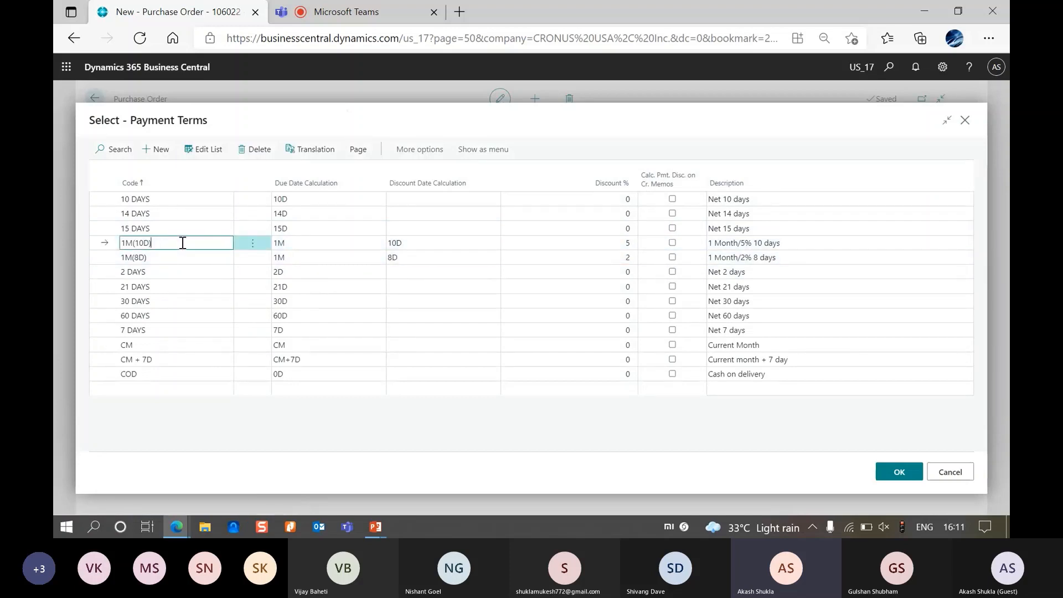
click(296, 247)
click(422, 242)
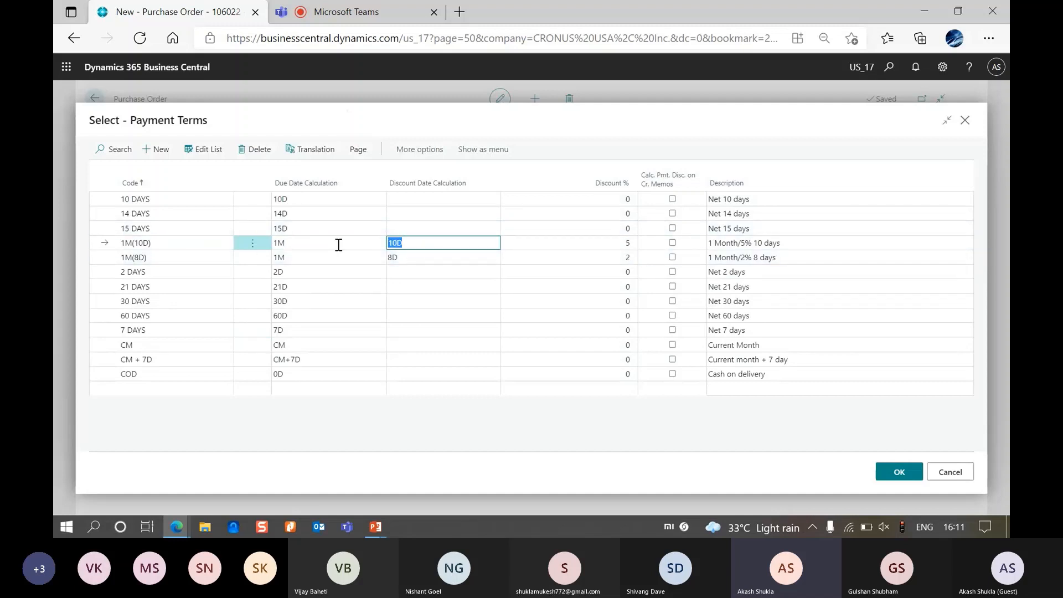
click(338, 244)
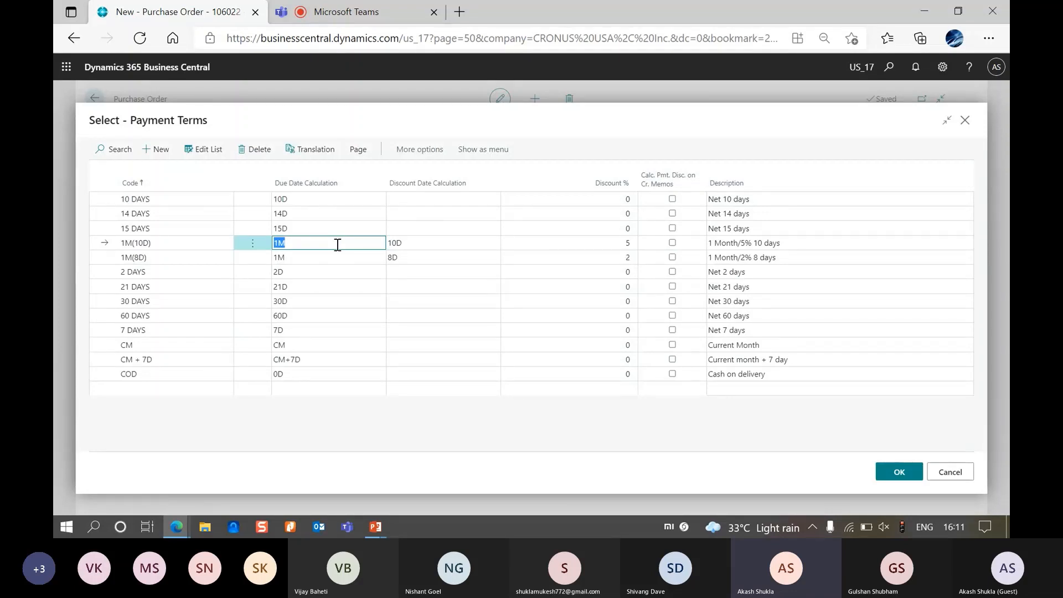
click(597, 244)
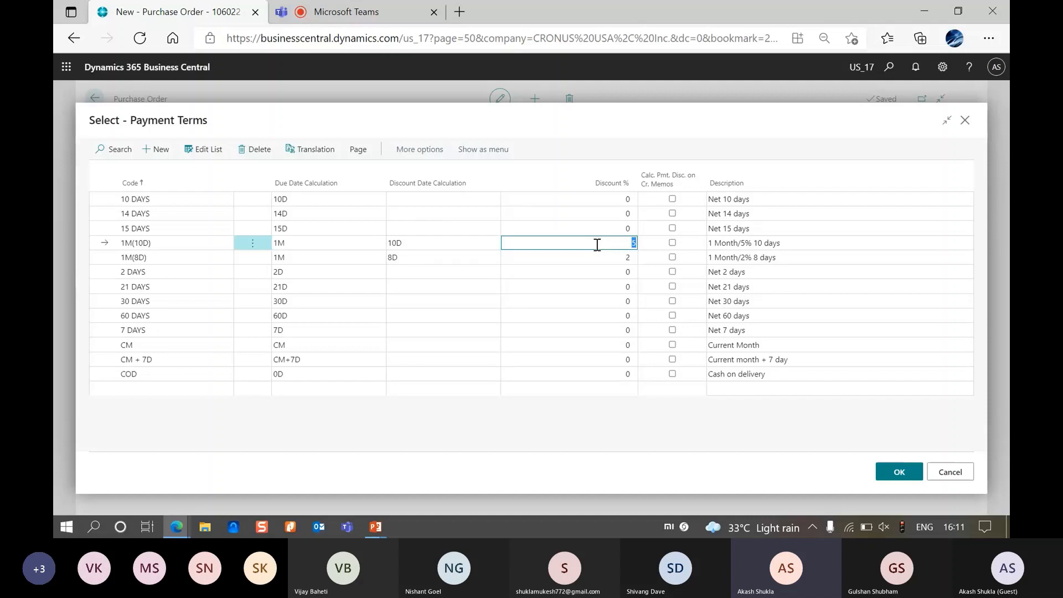
click(613, 246)
click(905, 482)
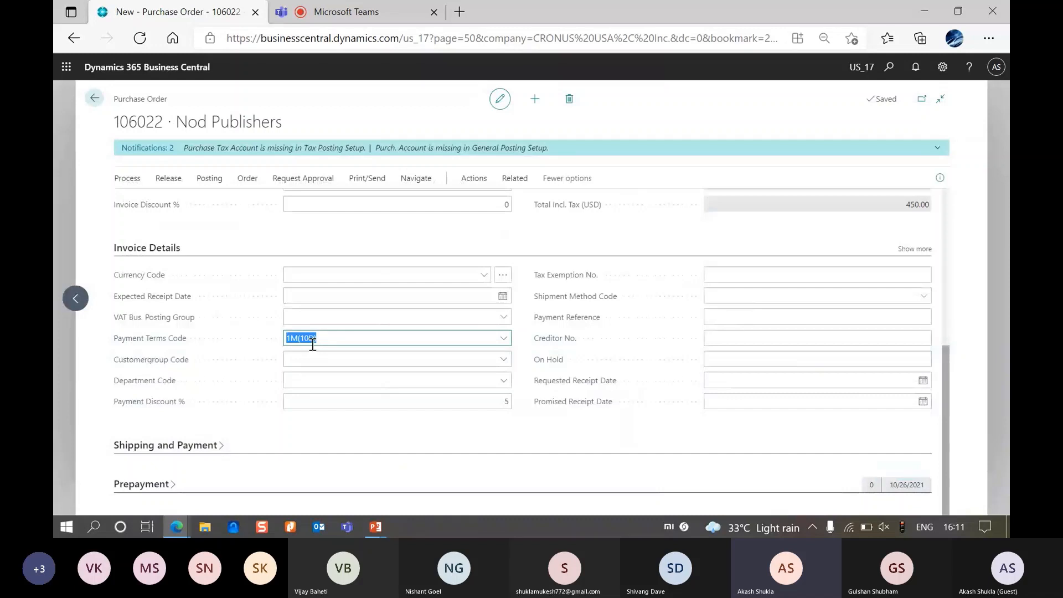
key(Tab)
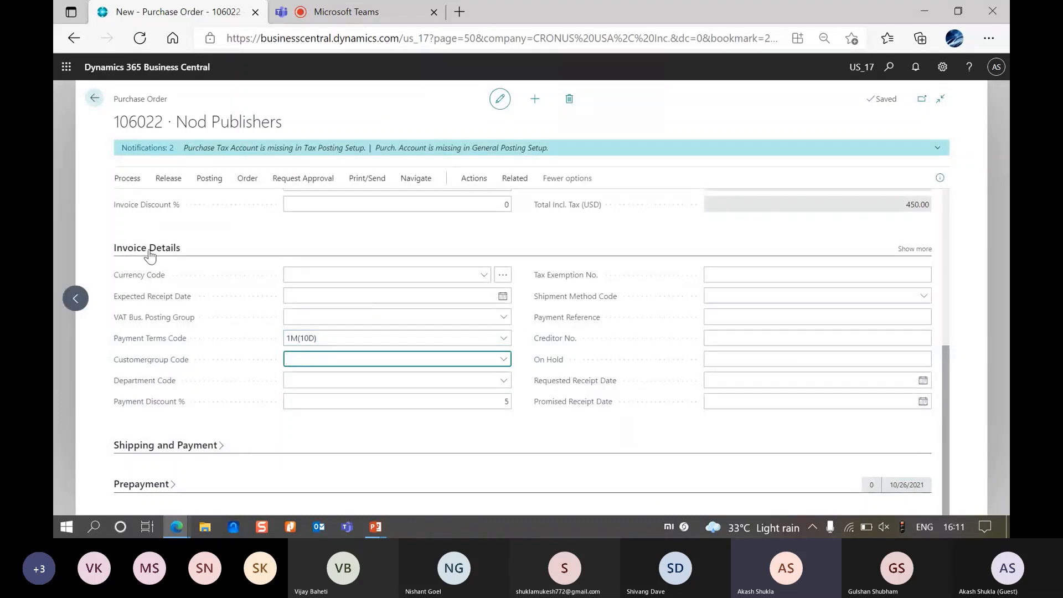
Set the purchase order's vendor invoice number to 588.
scroll(150, 253, up, 5)
click(725, 231)
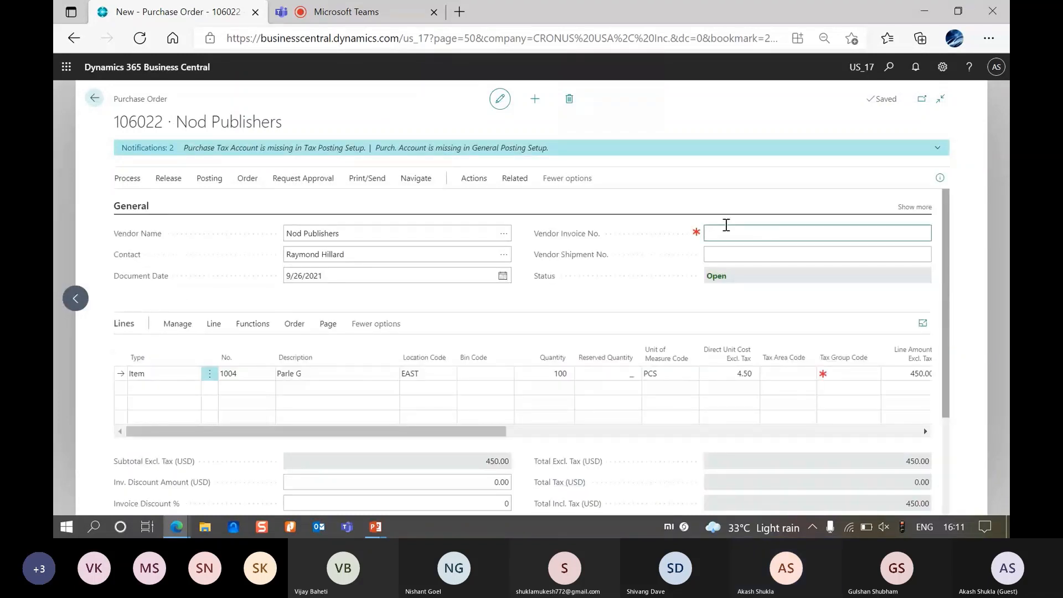
text(588)
key(Tab)
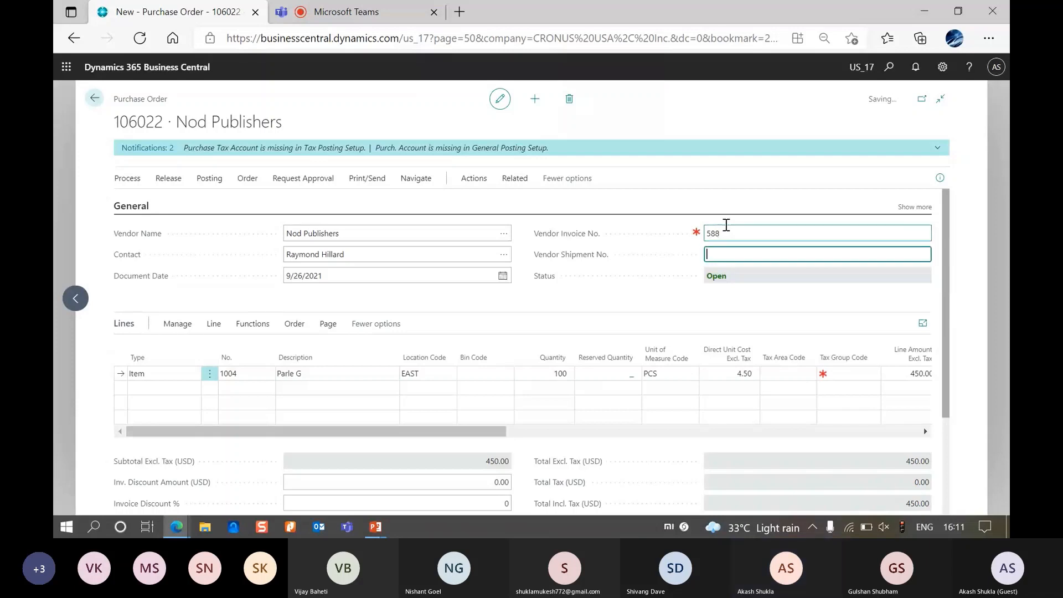
scroll(527, 358, down, 3)
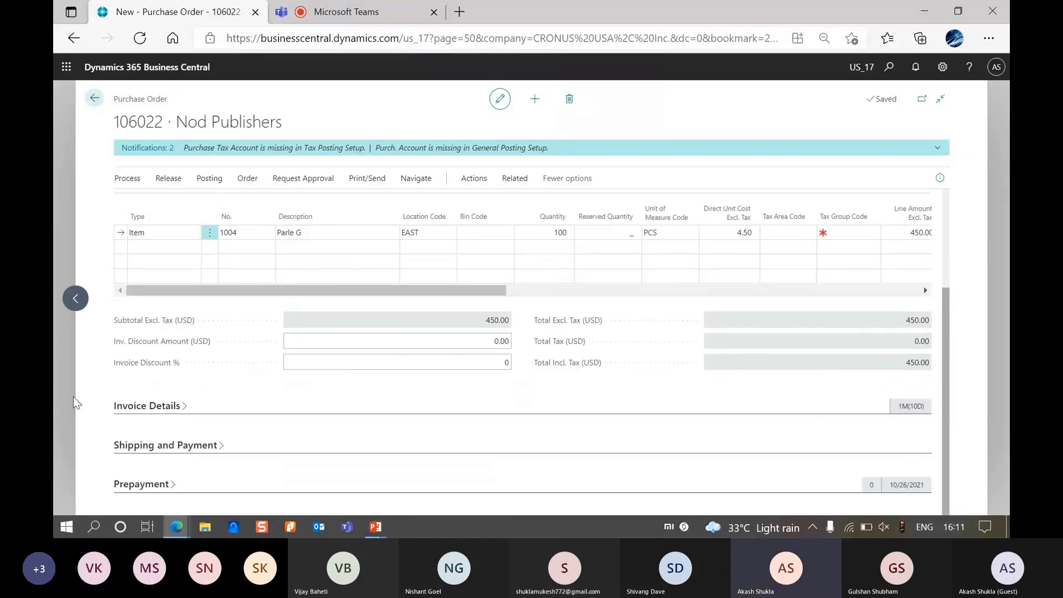
Try to post the purchase order with the Receive and Invoice option, then return from the error list to the order.
scroll(73, 396, up, 3)
click(209, 177)
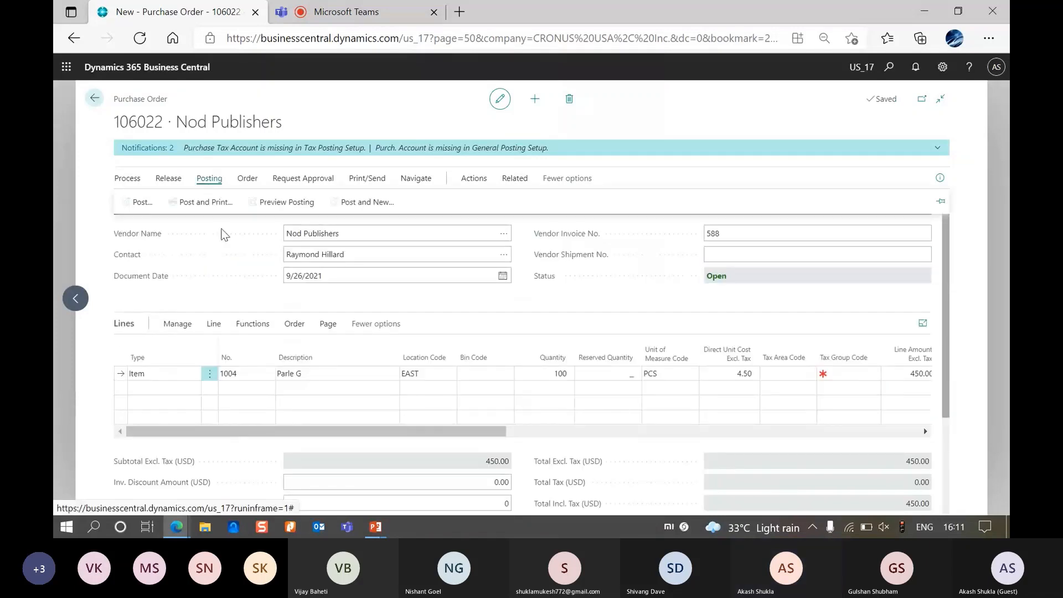
click(145, 203)
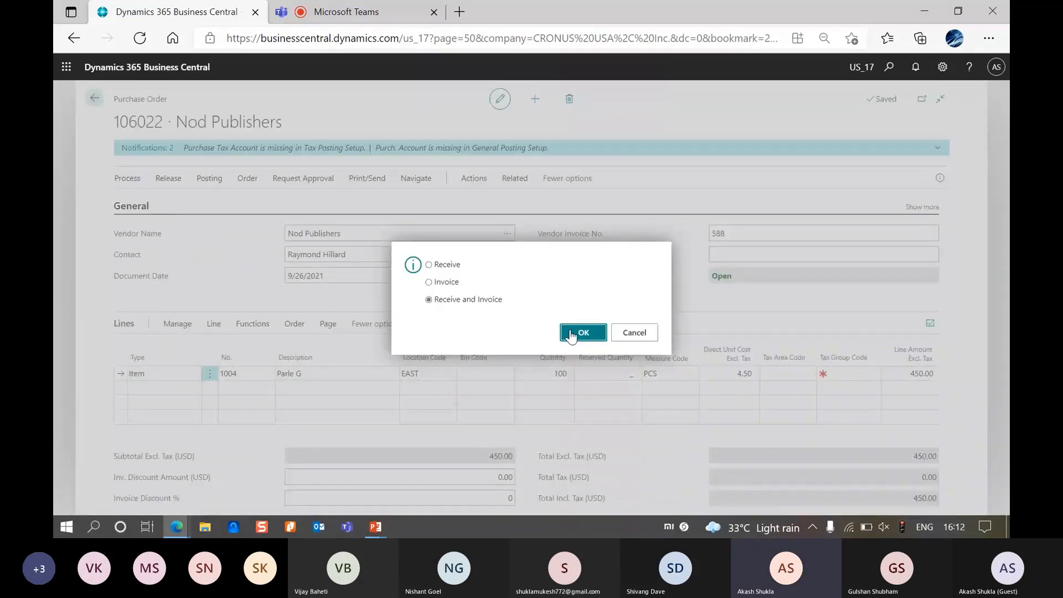
click(571, 335)
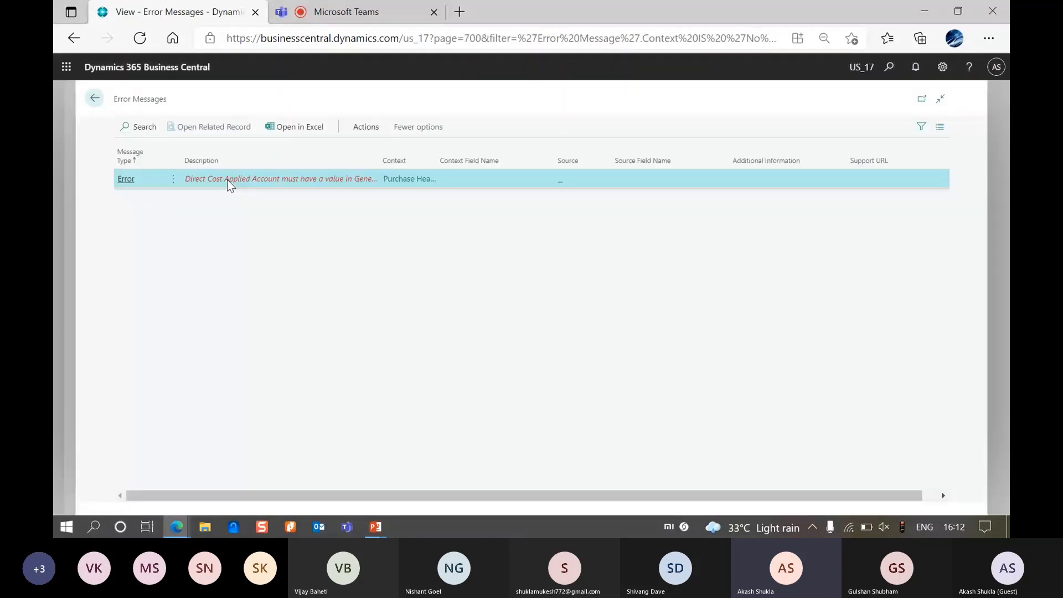
click(56, 189)
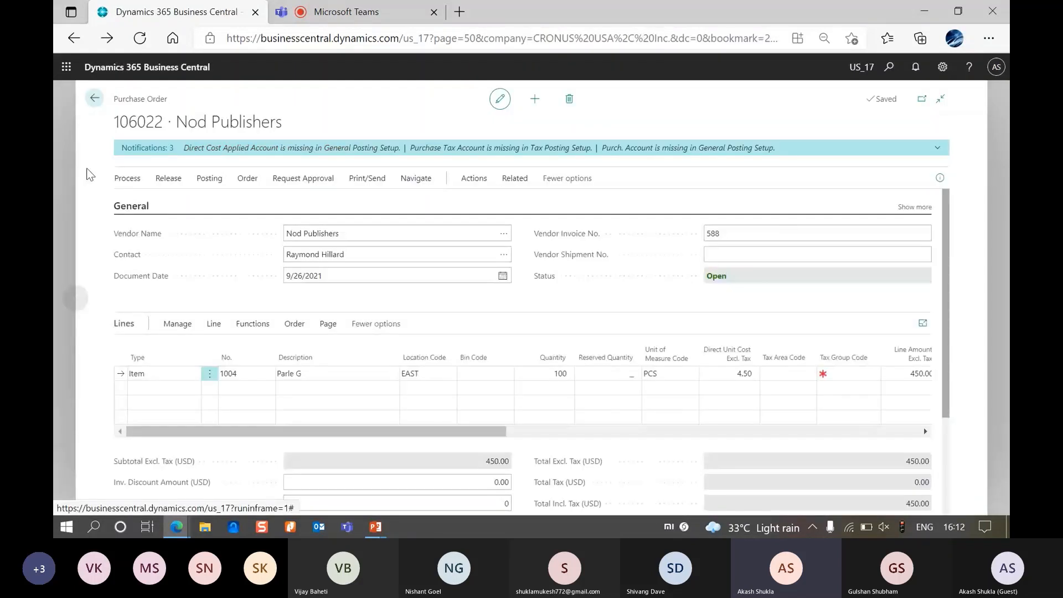
Clear the Parle G line's location code and tax area code, and set its direct unit cost to 4.5.
click(317, 375)
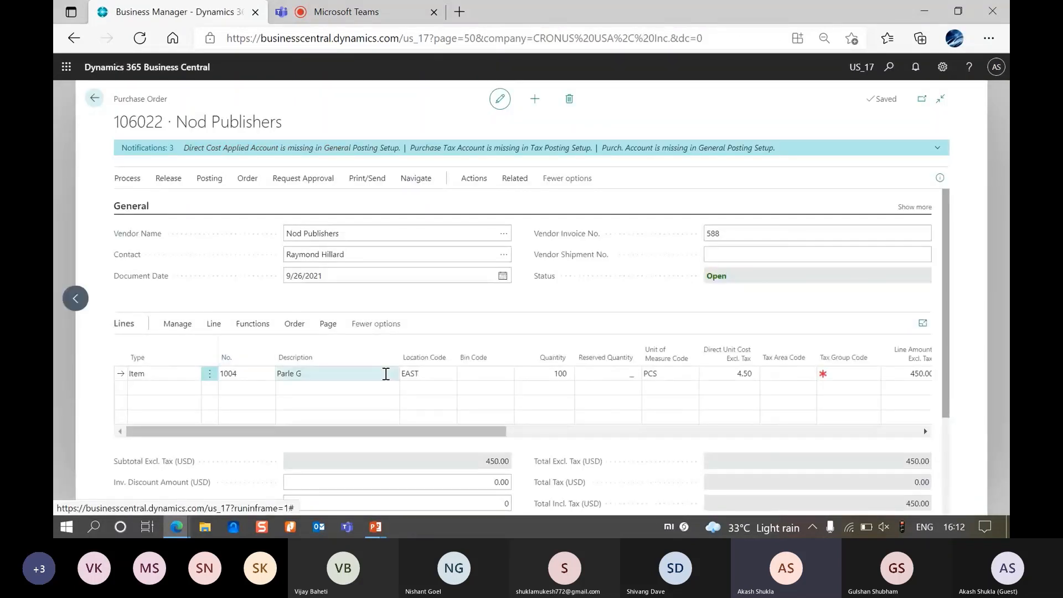
click(416, 374)
key(Delete)
key(Tab)
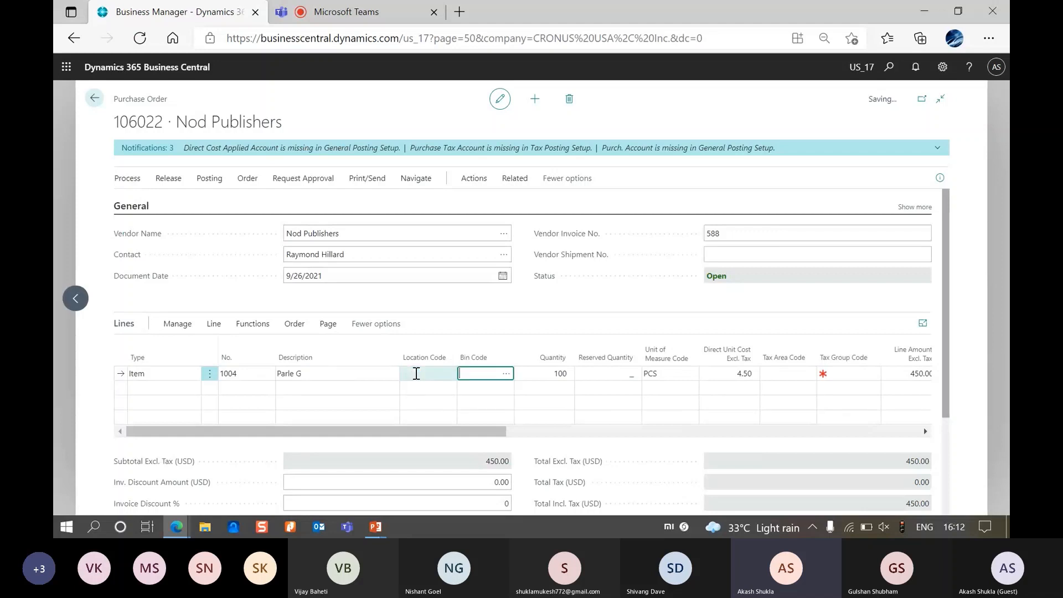
click(719, 373)
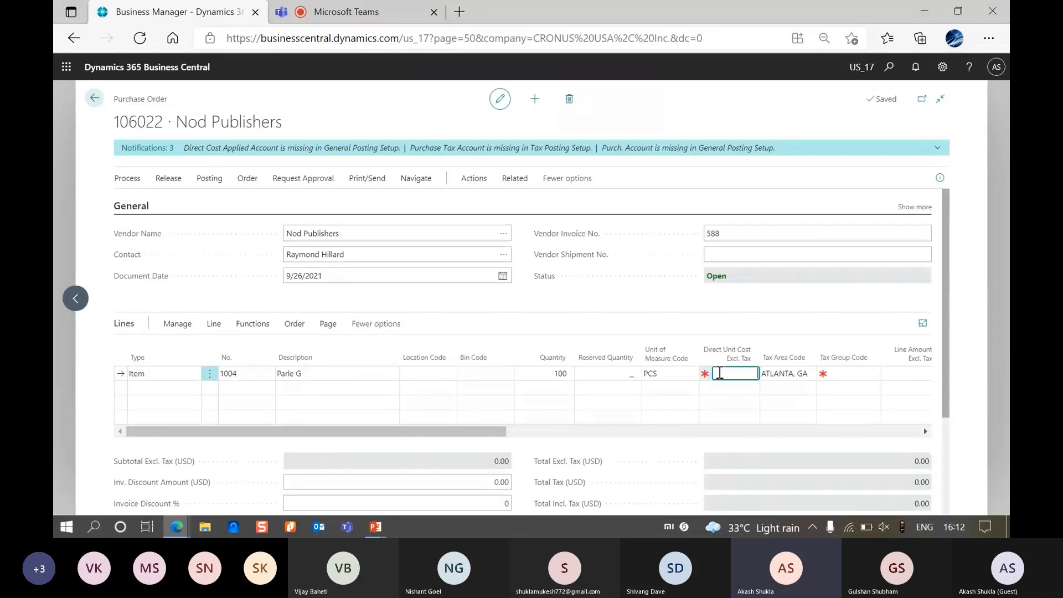
text(4.5)
key(Tab)
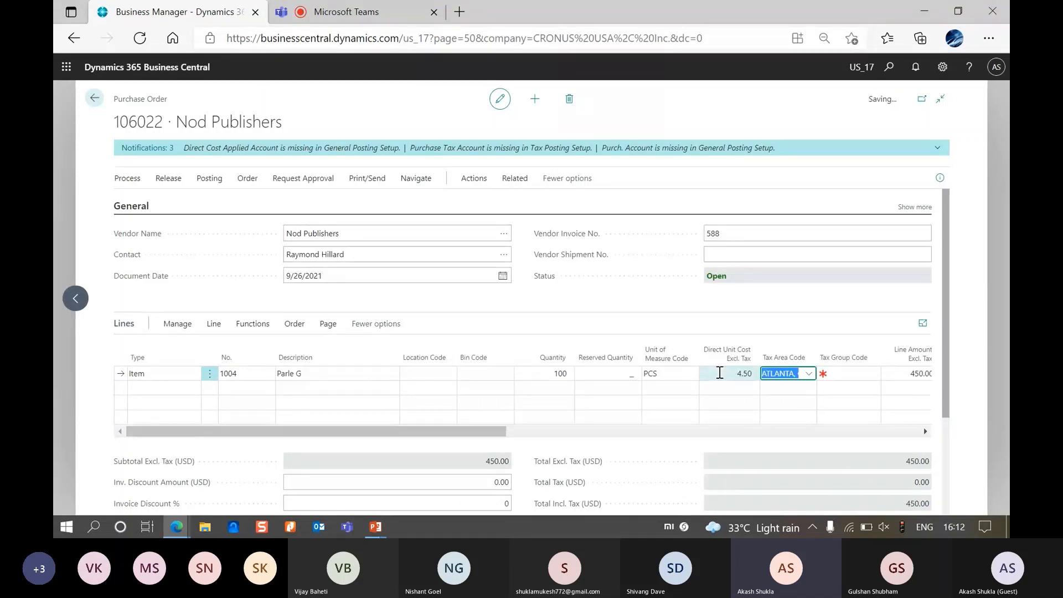
key(Delete)
key(Tab)
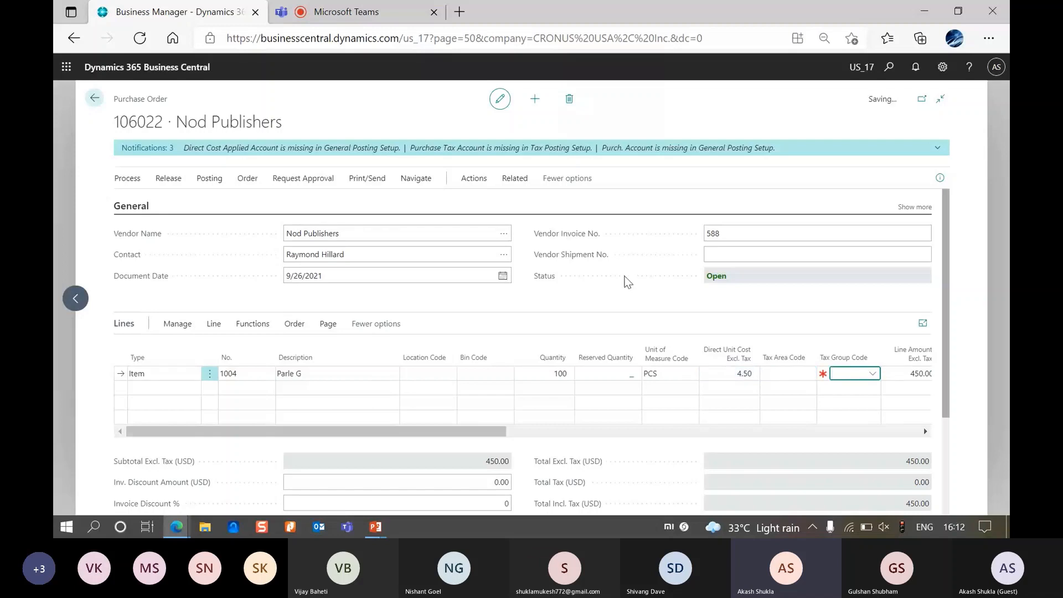
Try again to post the Parle G order as Receive and Invoice, and close the error list.
click(208, 179)
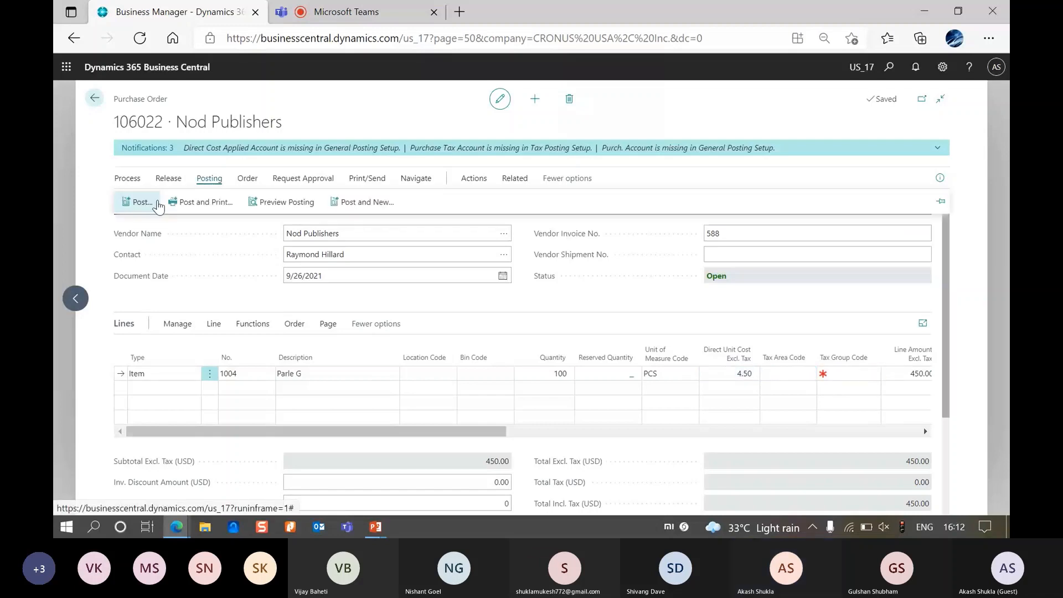
click(332, 238)
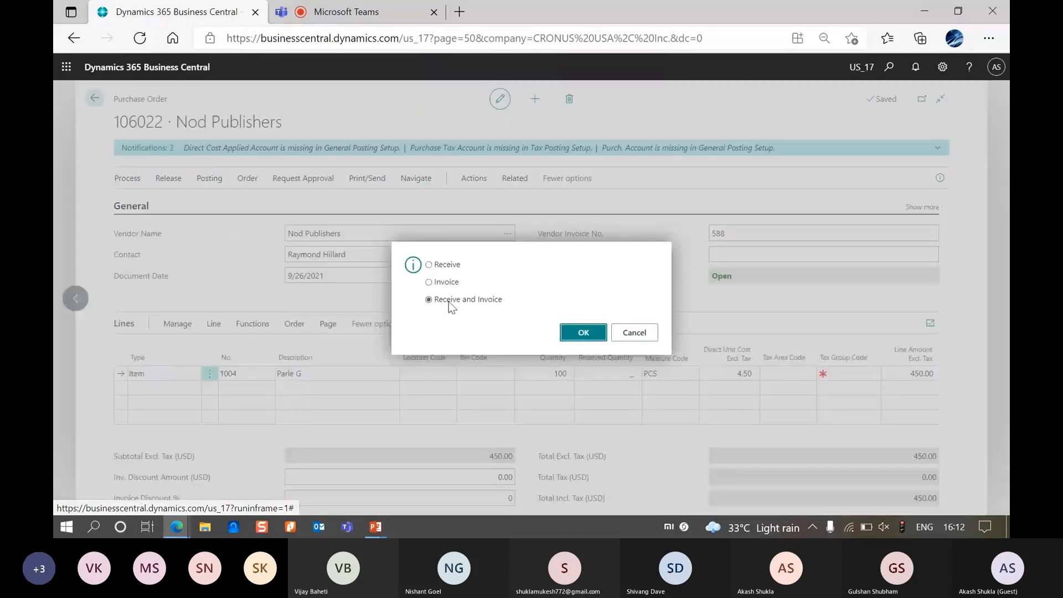
click(580, 332)
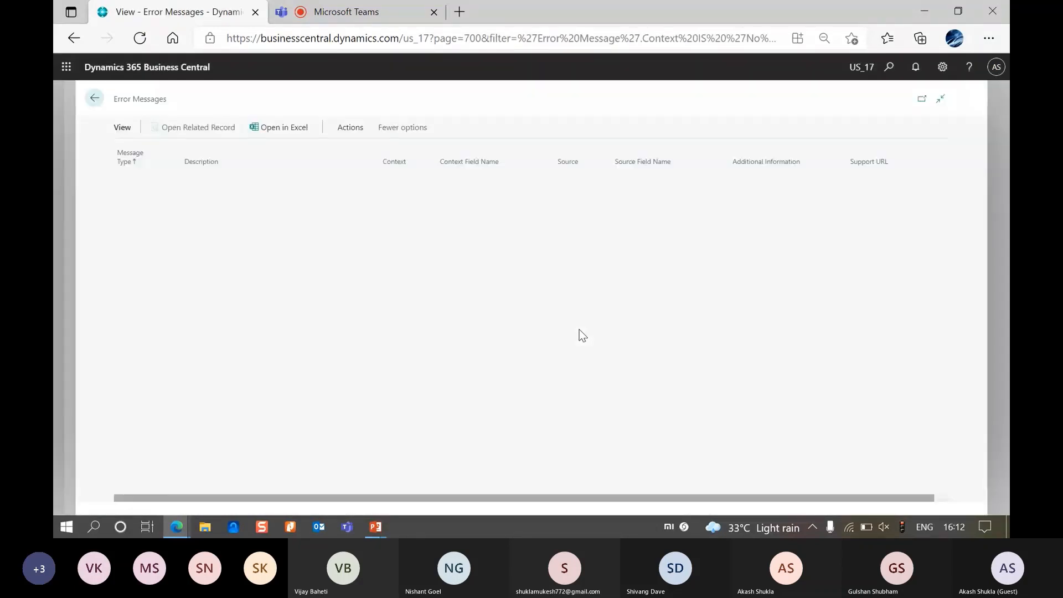
key(Escape)
Replace the item on the Parle G order line with item 1005, SPAGHETTI 1.2MM 200GM.
click(311, 371)
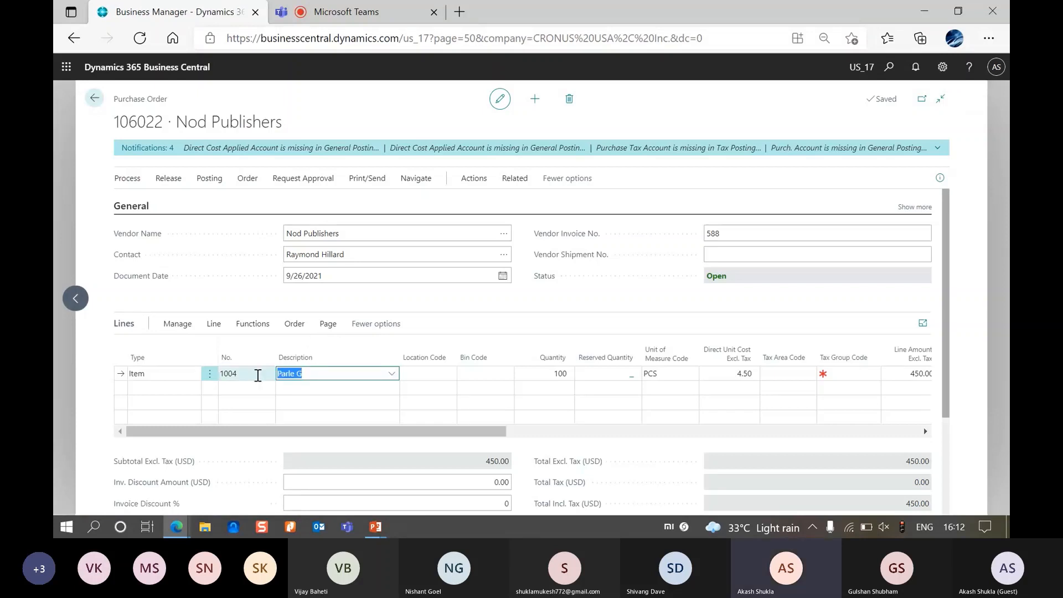
click(257, 375)
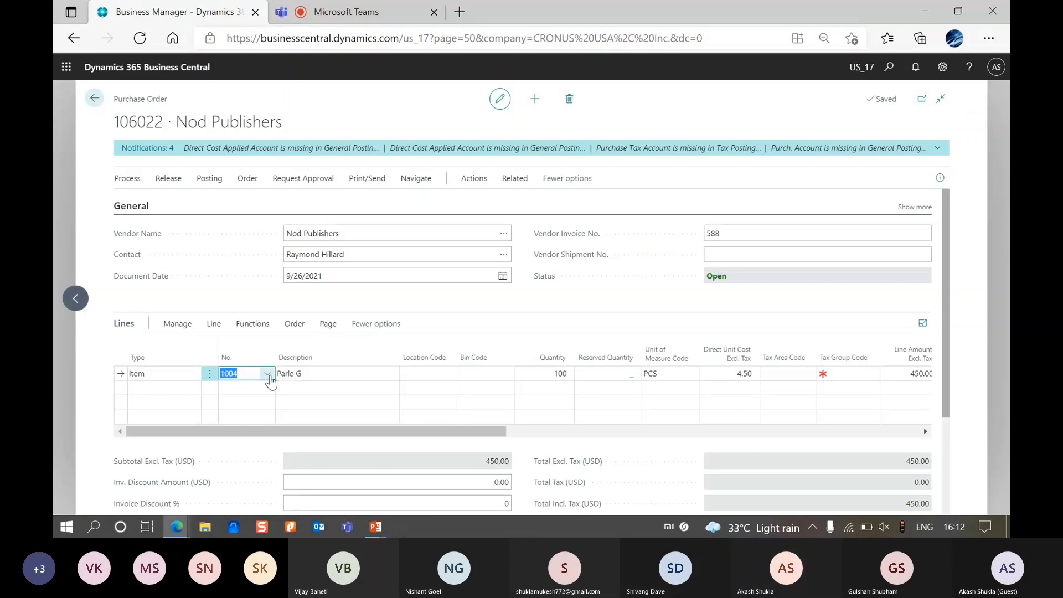
click(268, 374)
click(301, 448)
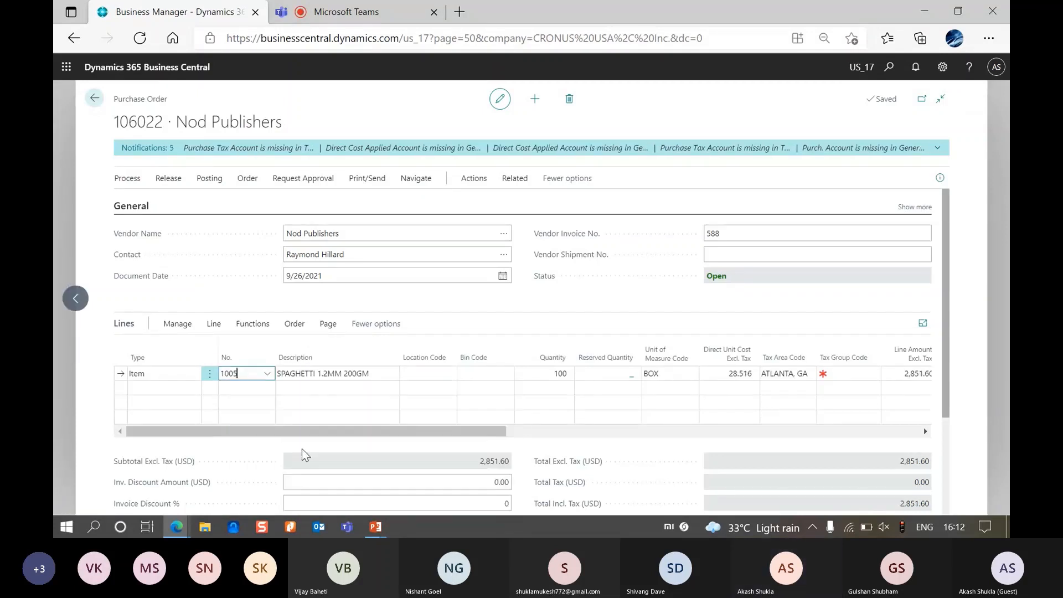
Set the spaghetti line's location code to EAST and its direct unit cost to 28.
text(EAST)
key(Tab)
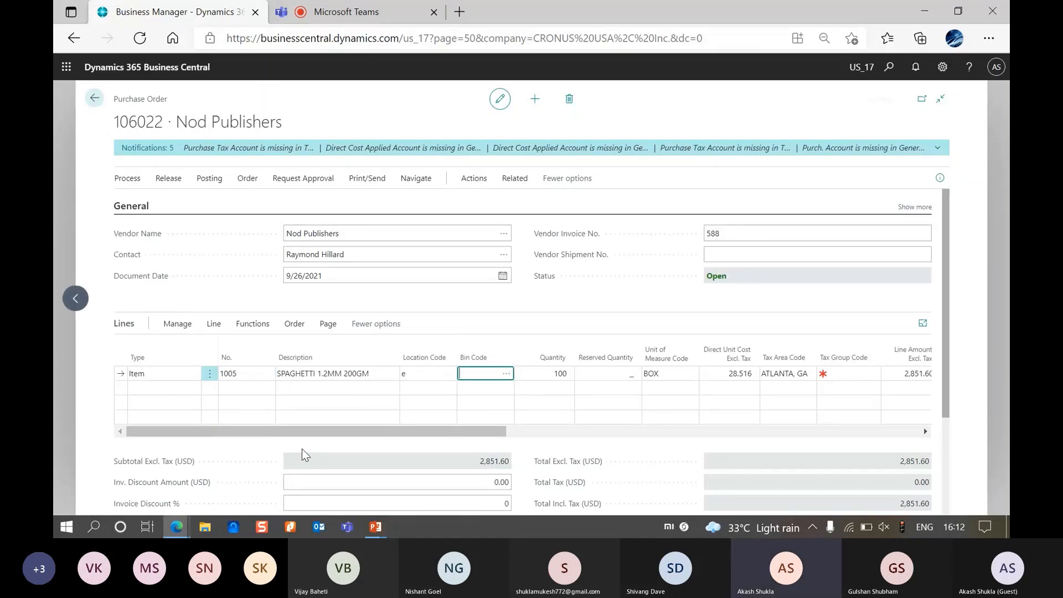
key(Tab)
key(Tab)
key(Tab)
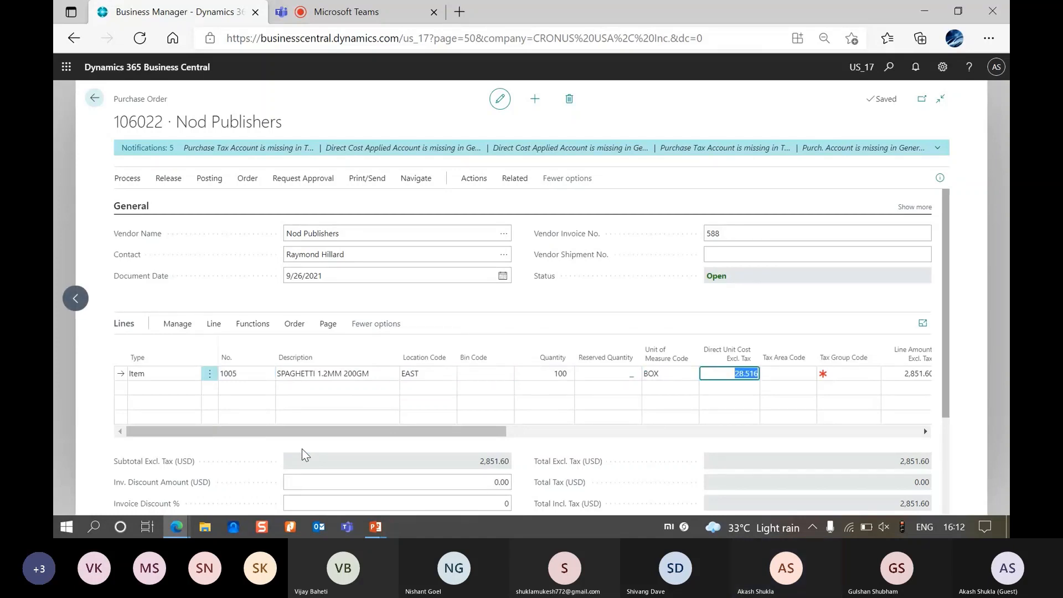
text(28)
key(Tab)
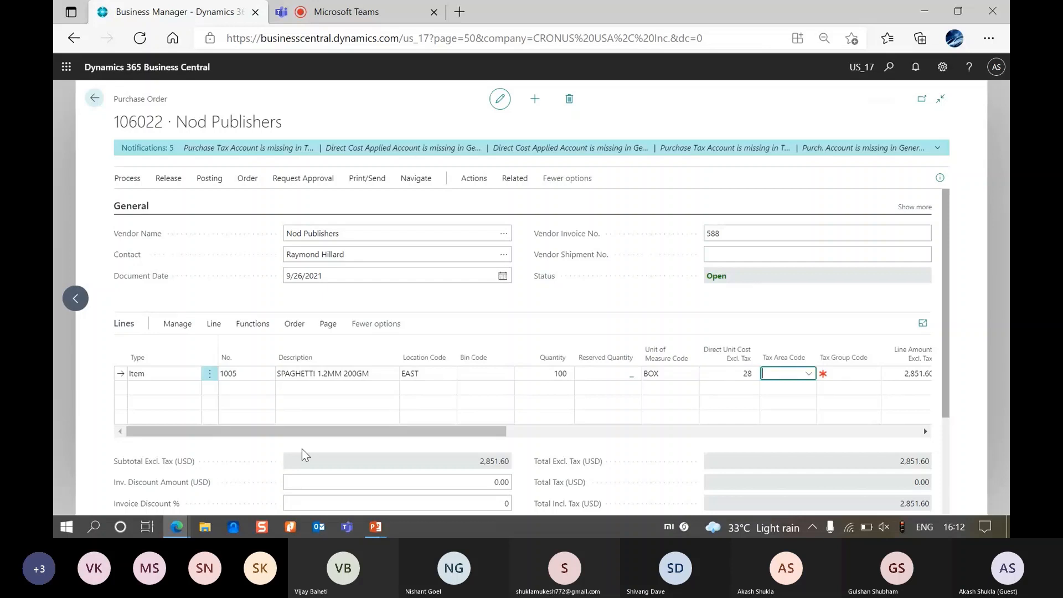
key(Tab)
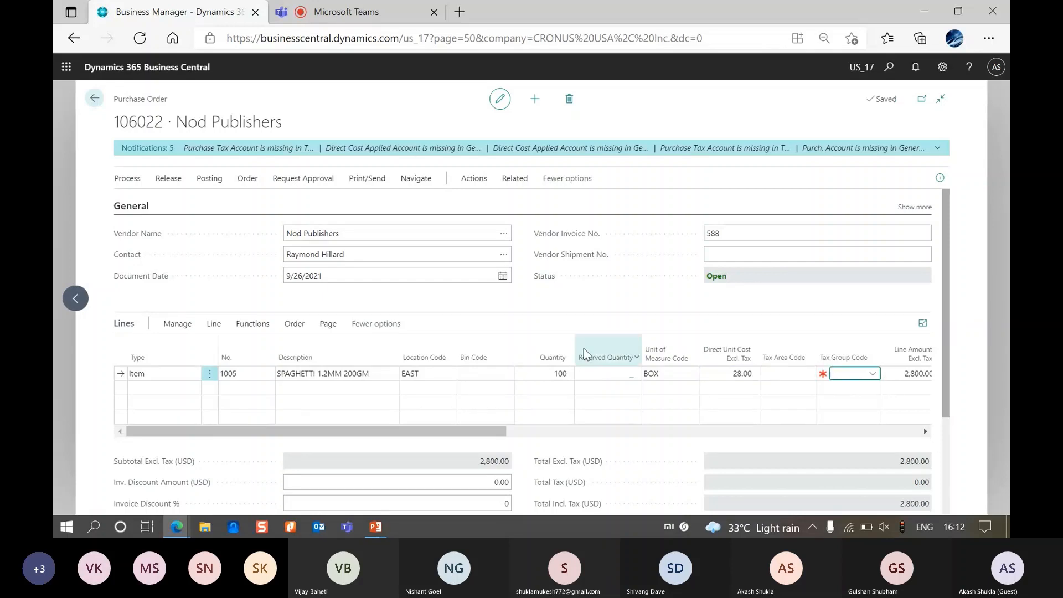
Extend the order's vendor invoice number to 588_DISCOUNT.
click(731, 233)
click(734, 232)
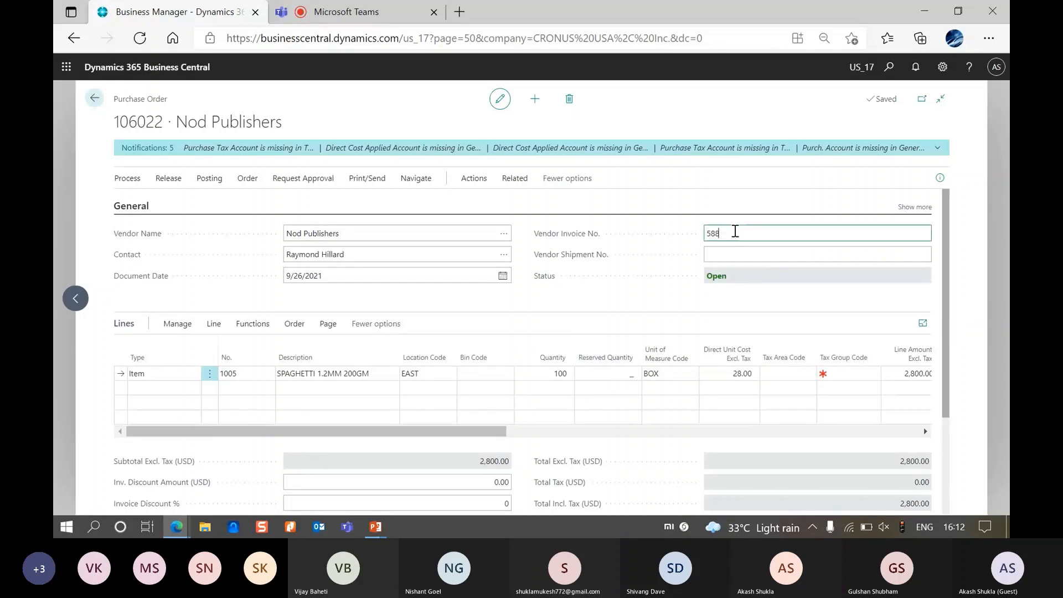
text(_Discount)
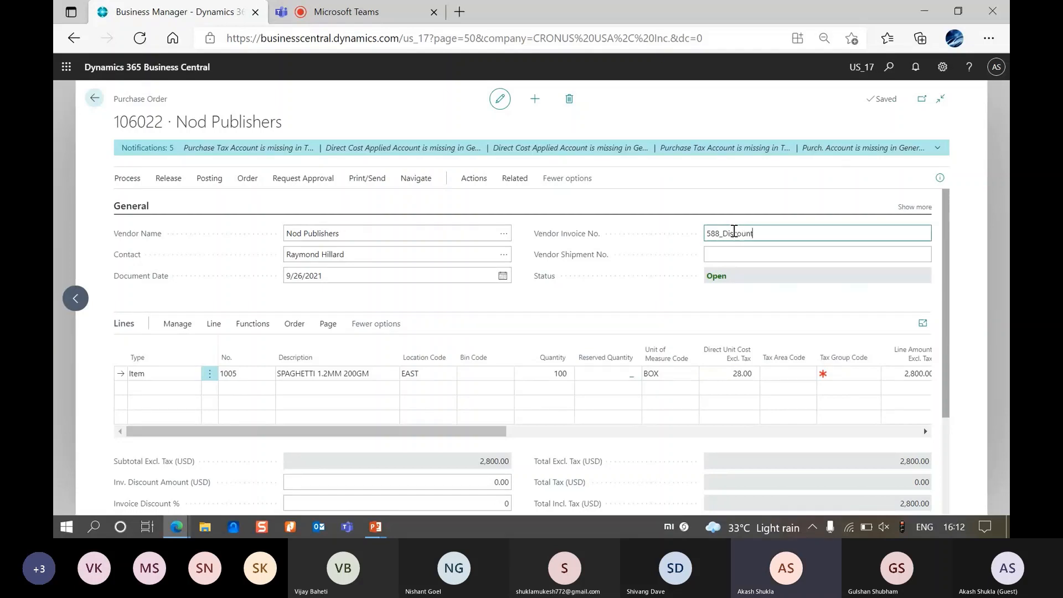
key(Tab)
scroll(261, 315, down, 2)
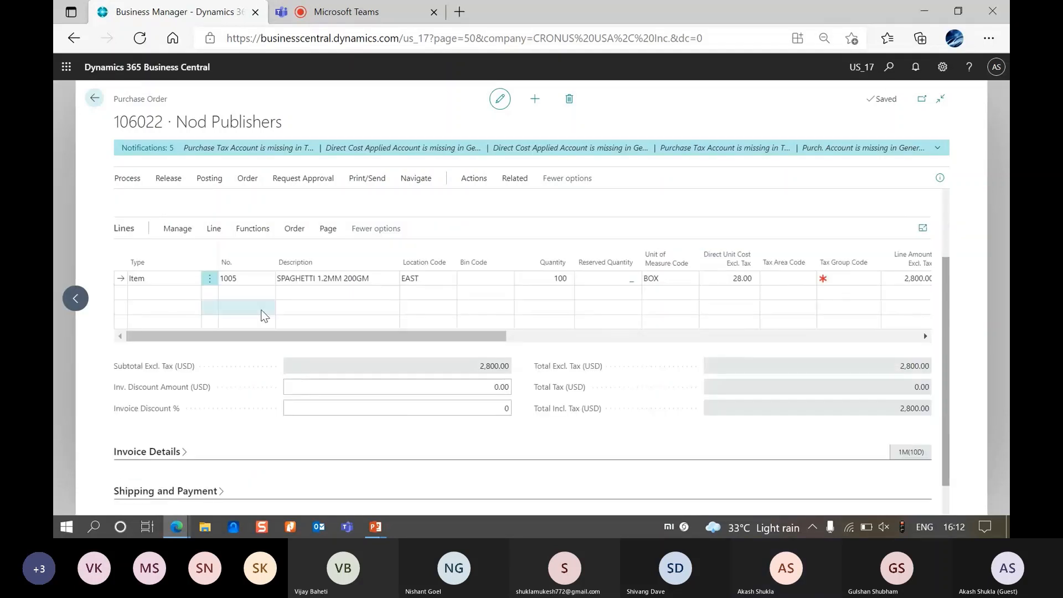
scroll(340, 257, up, 2)
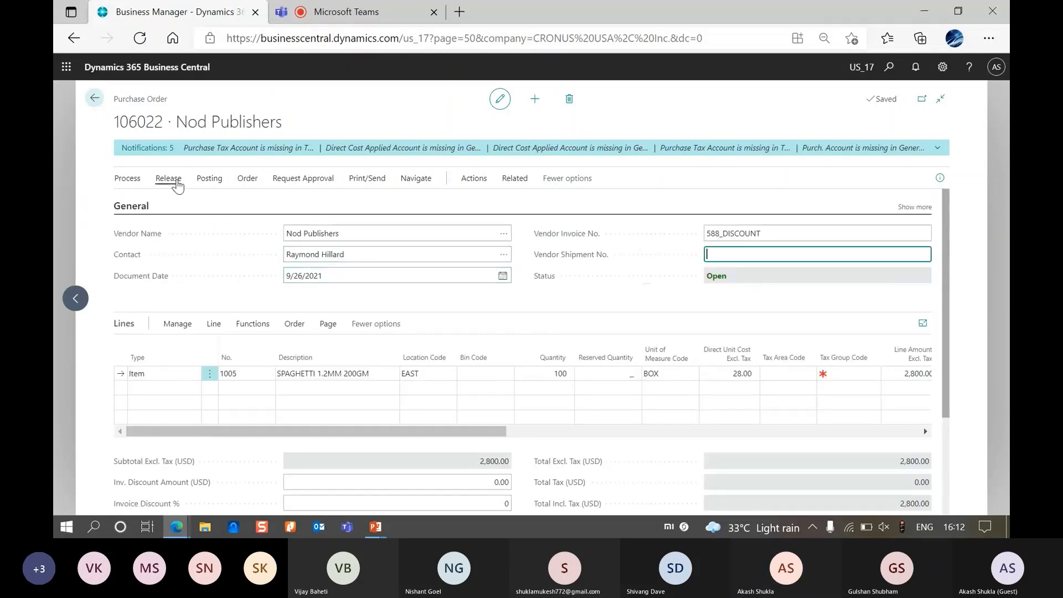
Preview the posting of the purchase order and return to the order.
click(209, 178)
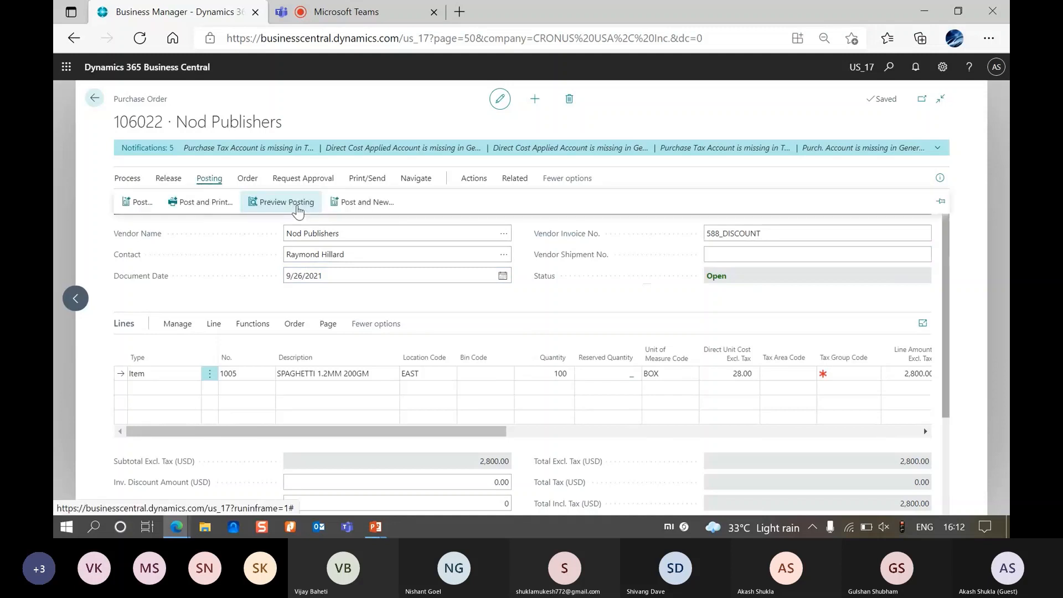
click(286, 202)
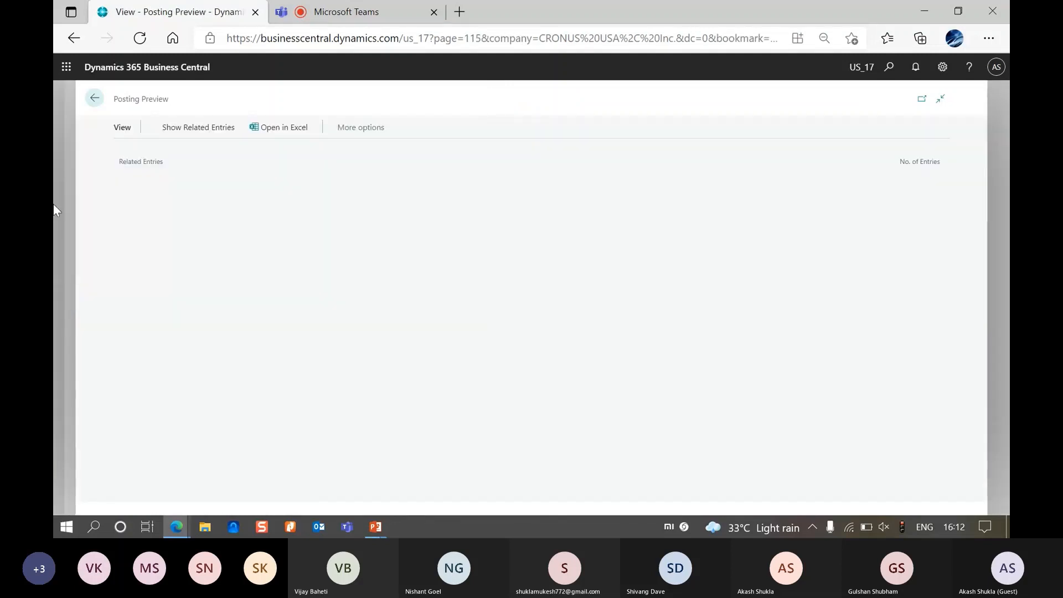
click(62, 203)
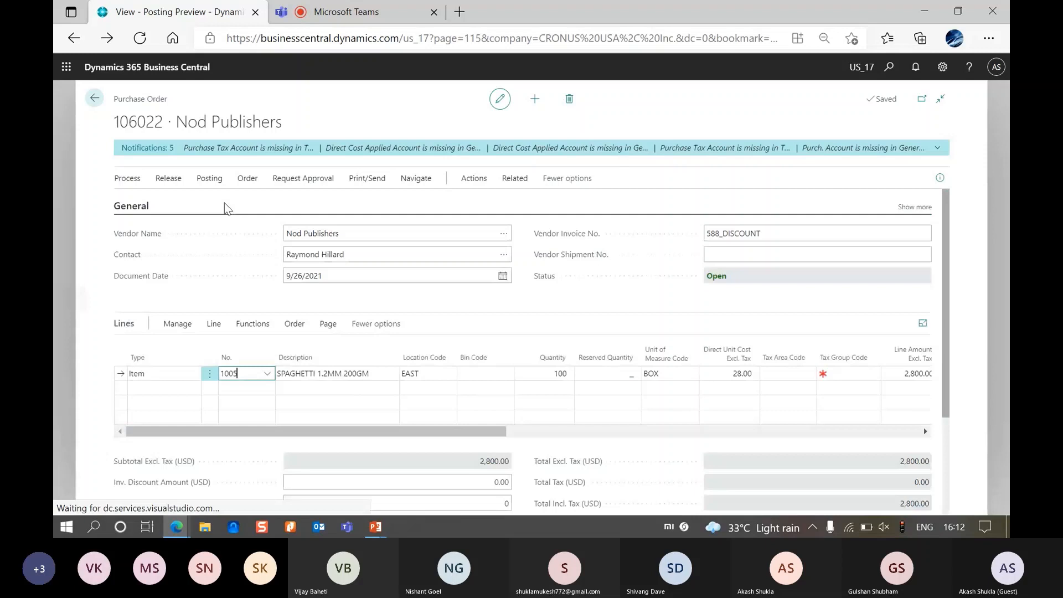
Post the purchase order as Receive and Invoice, view the posted invoice and go back to the home page.
click(205, 180)
click(131, 203)
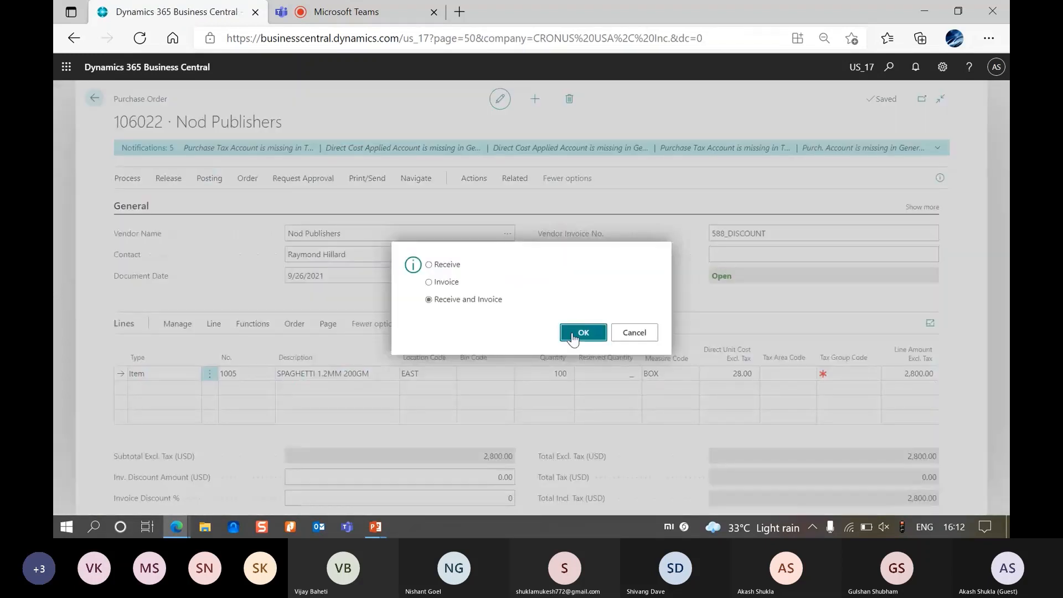
click(574, 334)
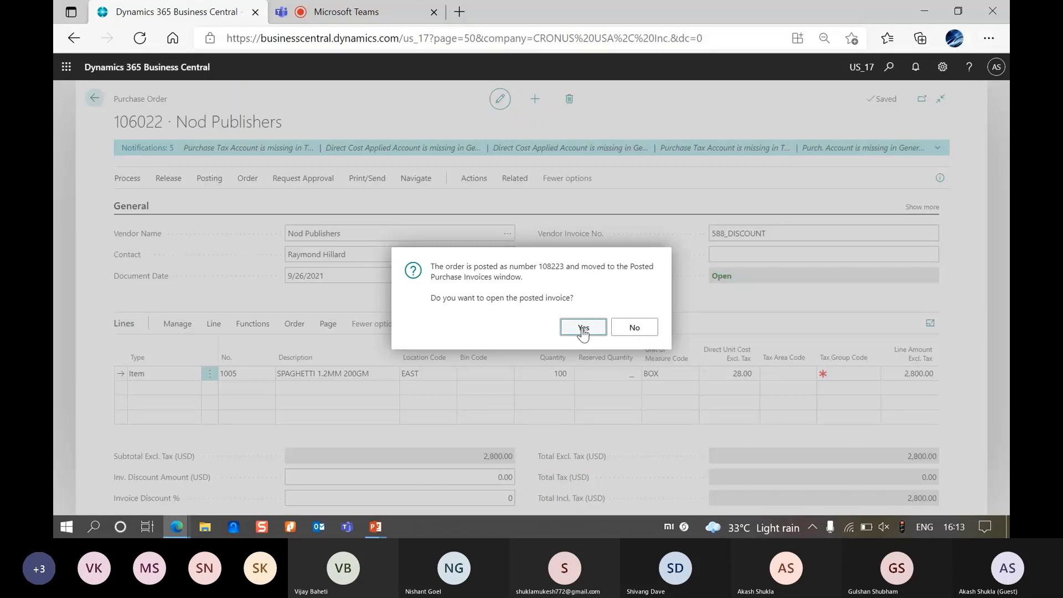
click(584, 329)
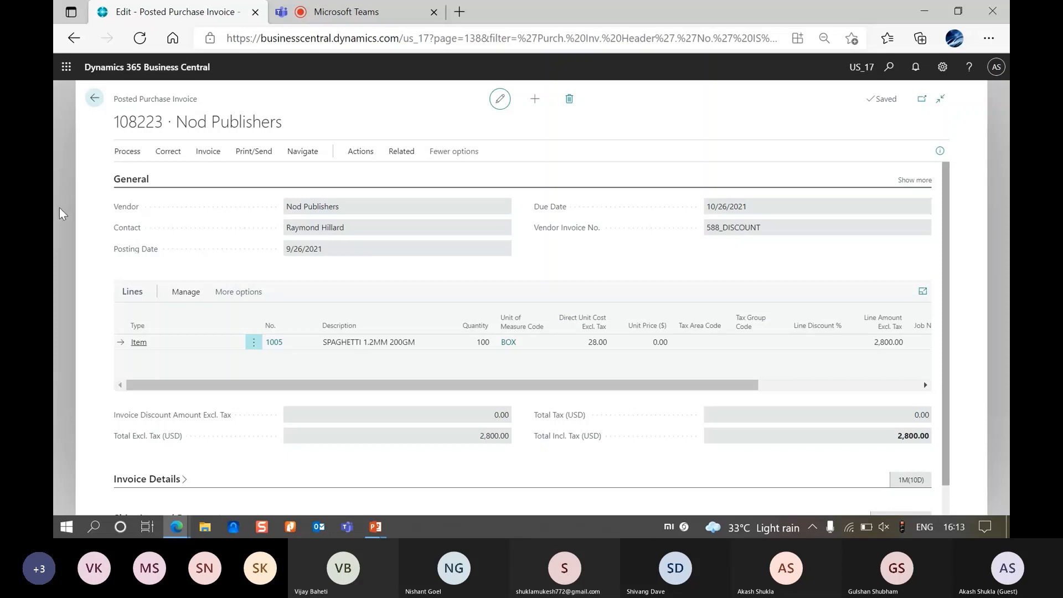
click(94, 98)
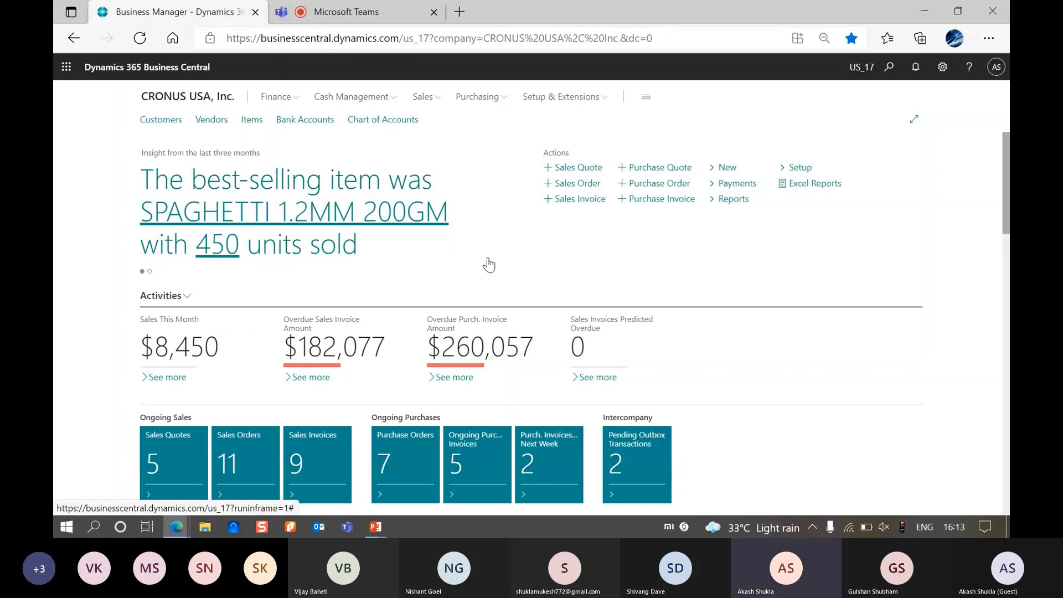
Search for "payment" and open the Payment Journals page.
click(890, 69)
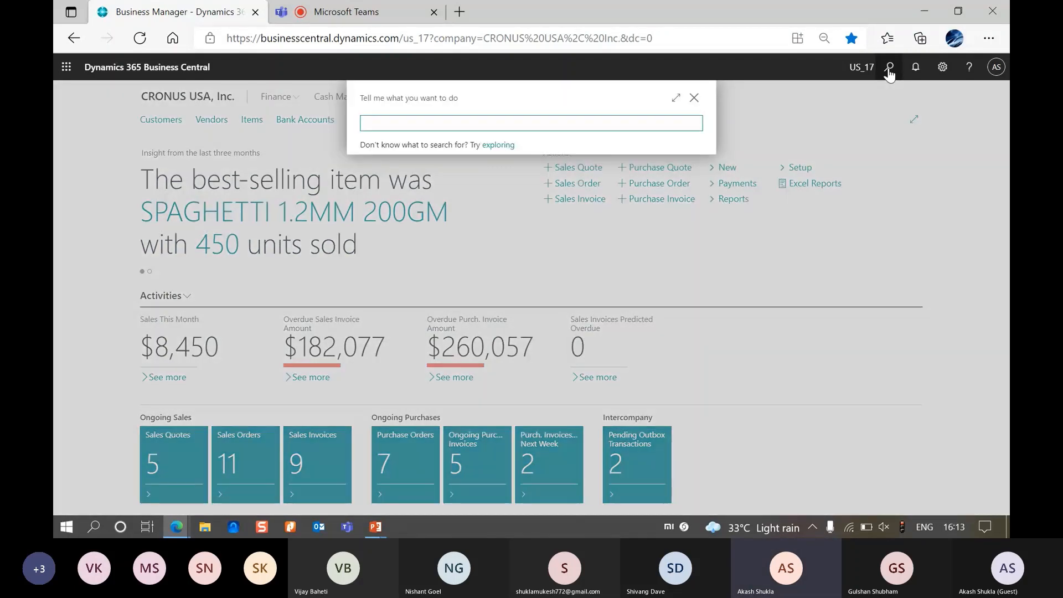
text(payment)
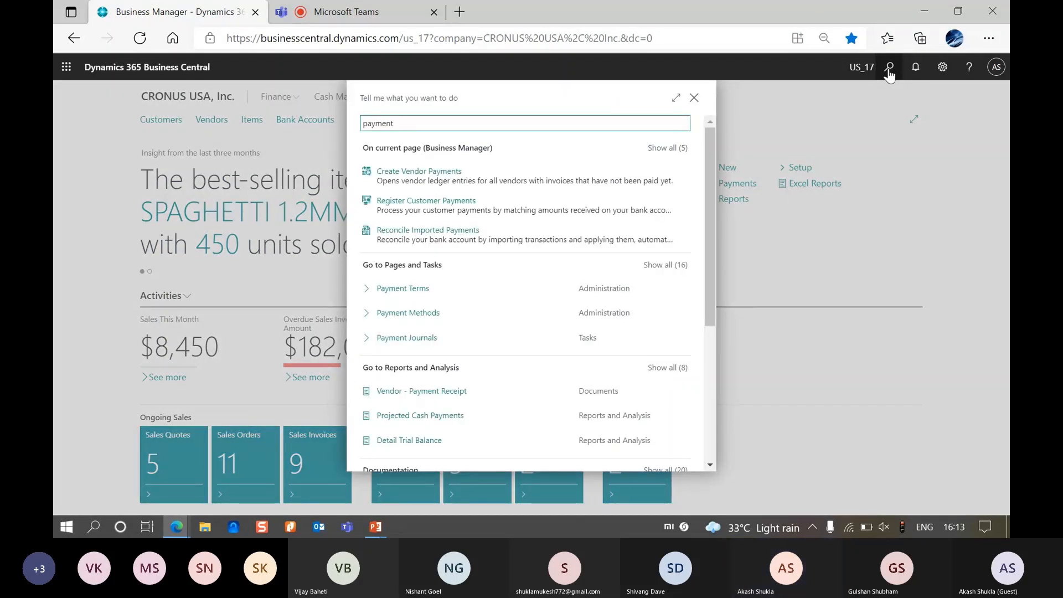
click(444, 339)
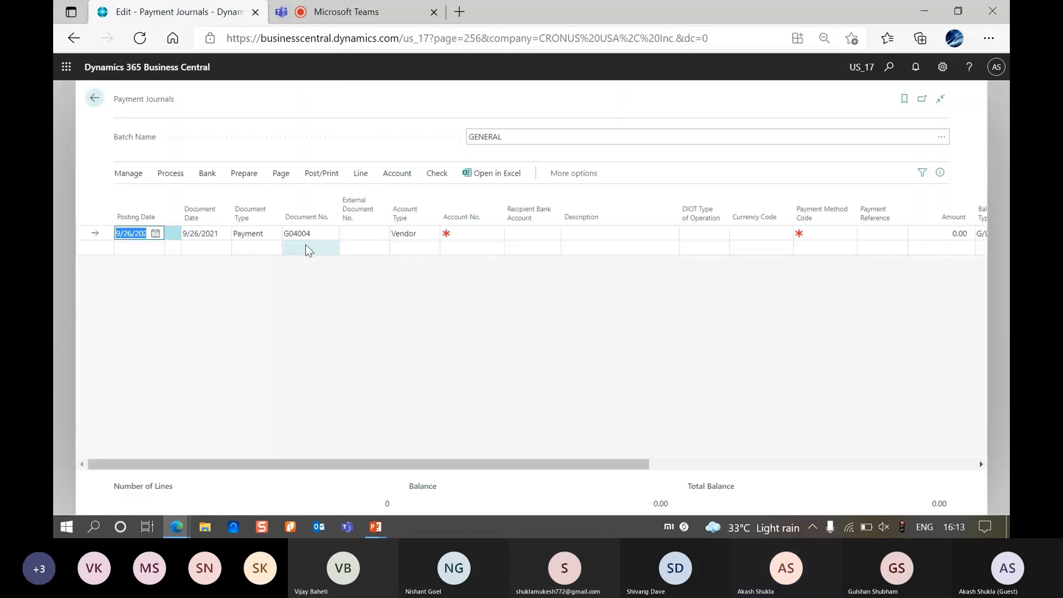
Enter external document number 6 on the payment line and choose Nod Publishers as the vendor account.
click(364, 234)
text(6)
key(Tab)
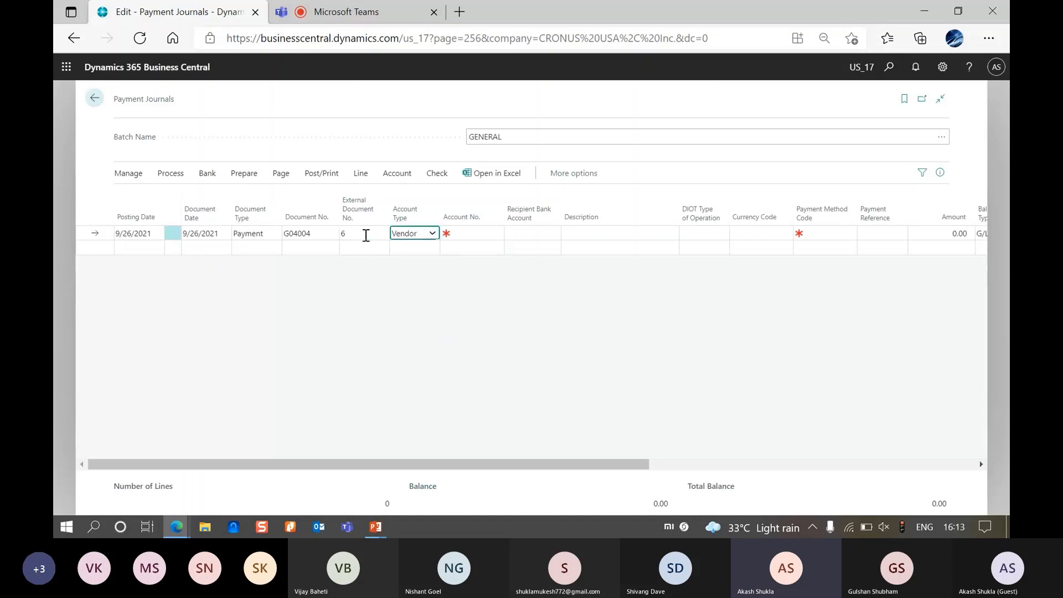
click(498, 236)
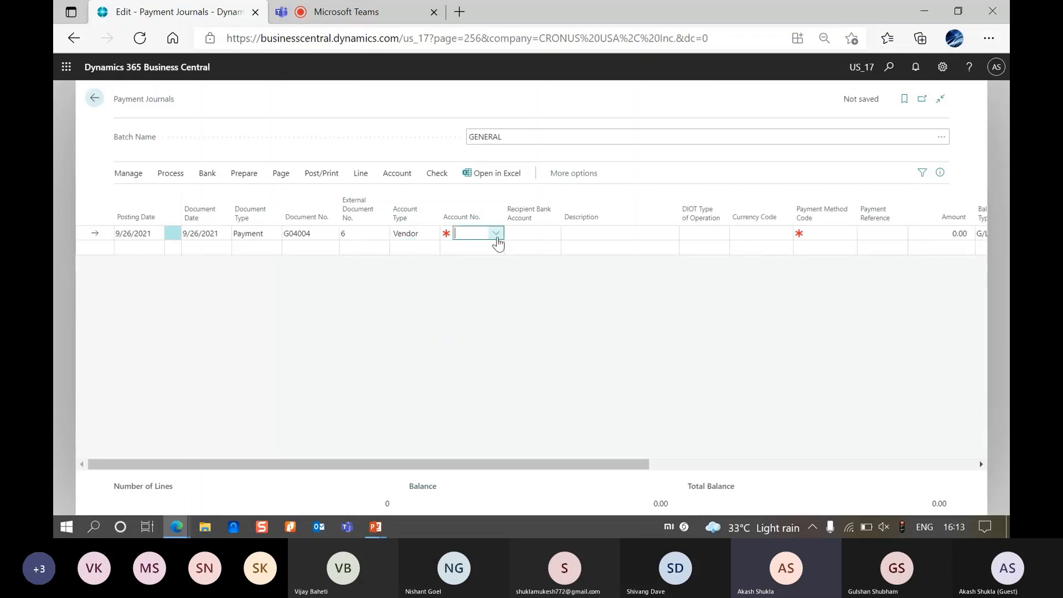
click(498, 237)
scroll(509, 318, down, 1)
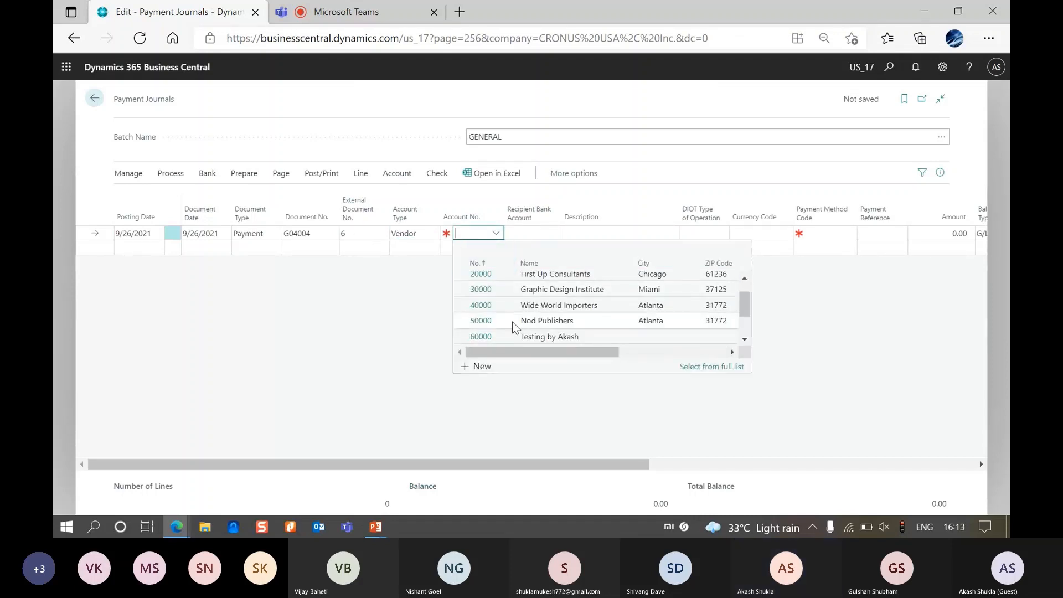
click(512, 322)
key(Return)
key(Return)
key(Return)
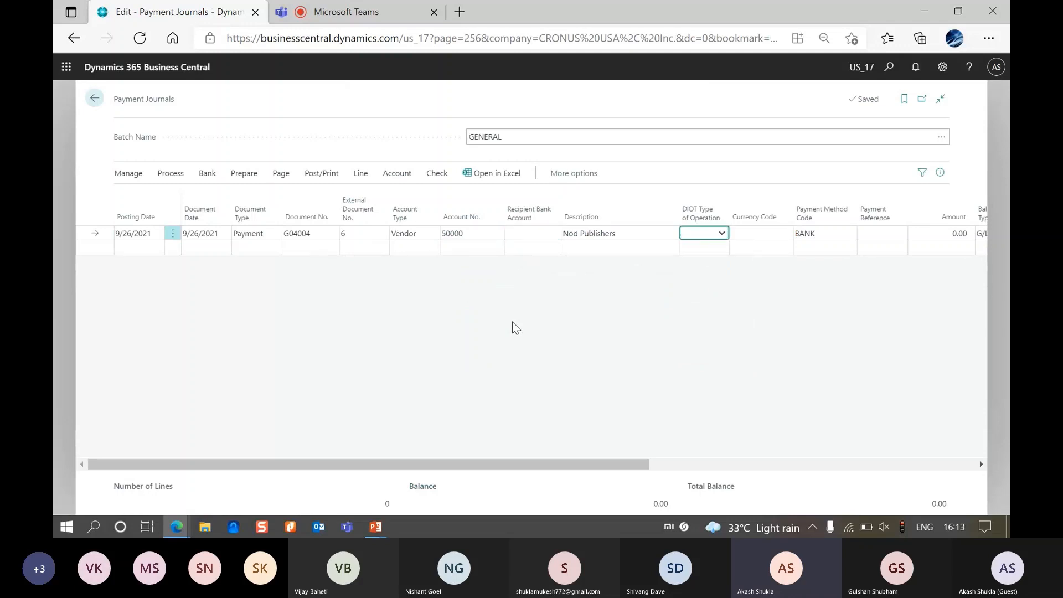
Set the payment line's balancing account type to Bank Account and the balancing account to CHECKING2, CITI BANK USD ACCOUNT.
key(Return)
key(Return)
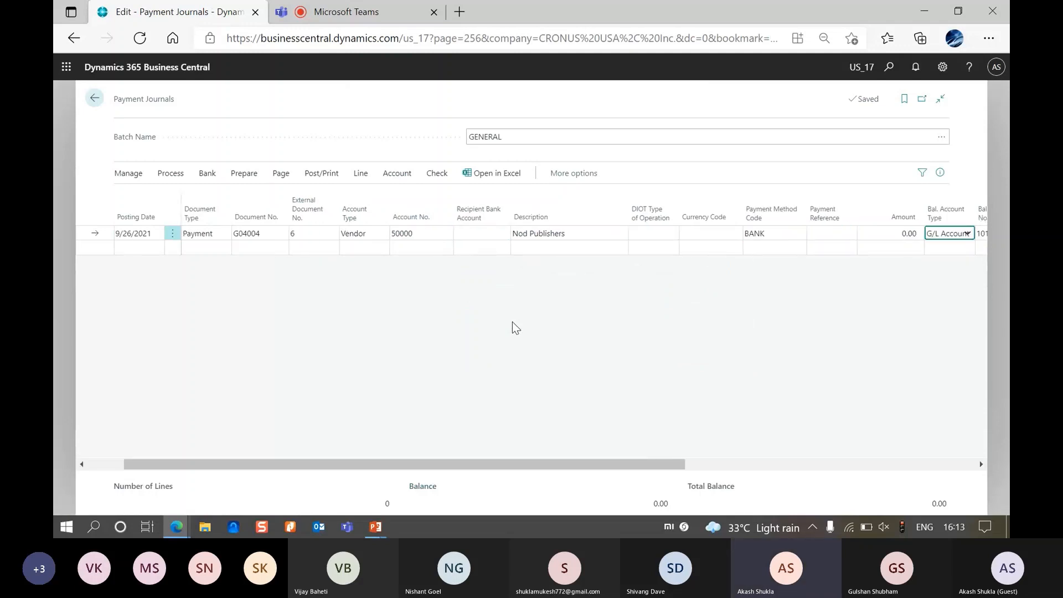
text(b)
key(Return)
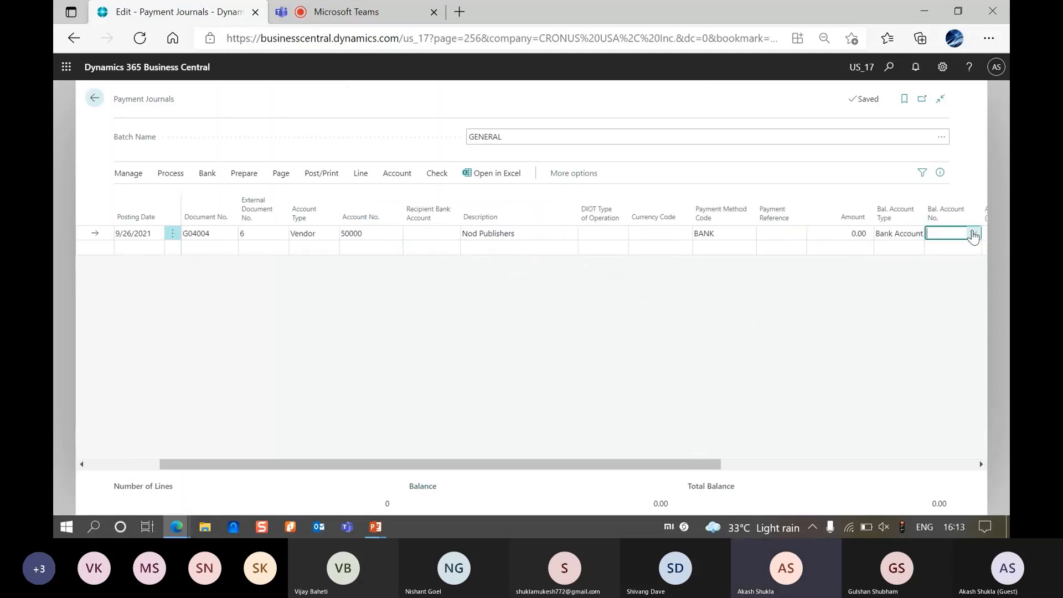
click(973, 233)
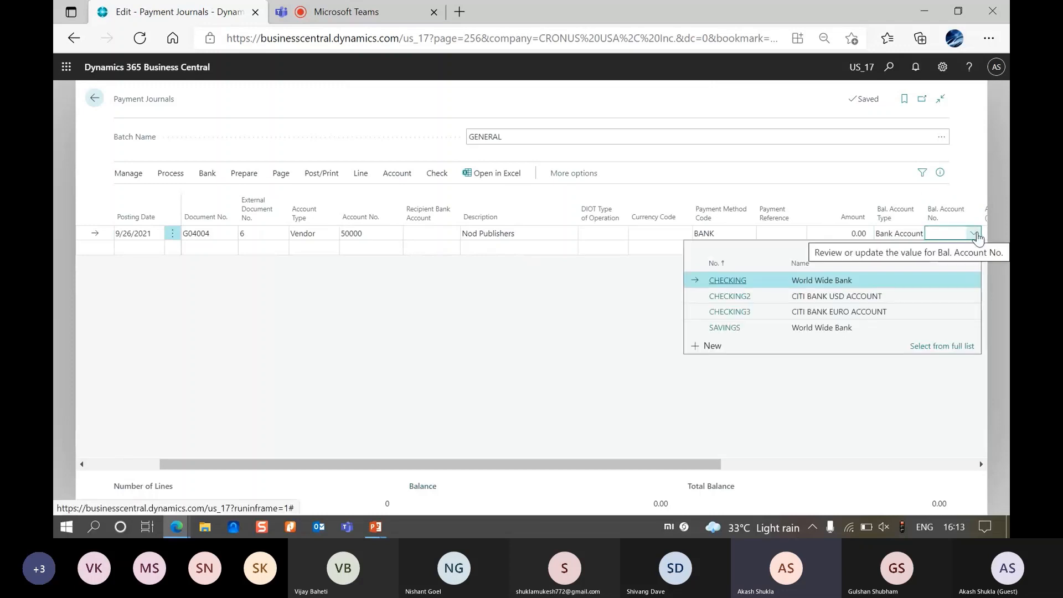
click(844, 300)
key(Return)
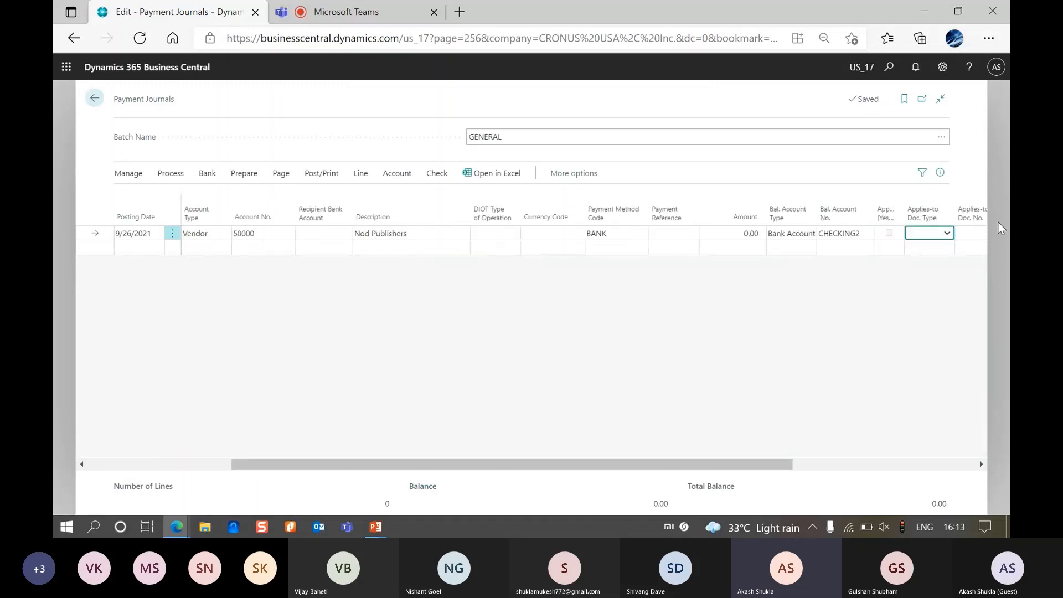
Apply the payment to the vendor's 588_DISCOUNT invoice, with Invoice as the applies-to document type, and check the application details.
click(947, 235)
click(912, 267)
key(Return)
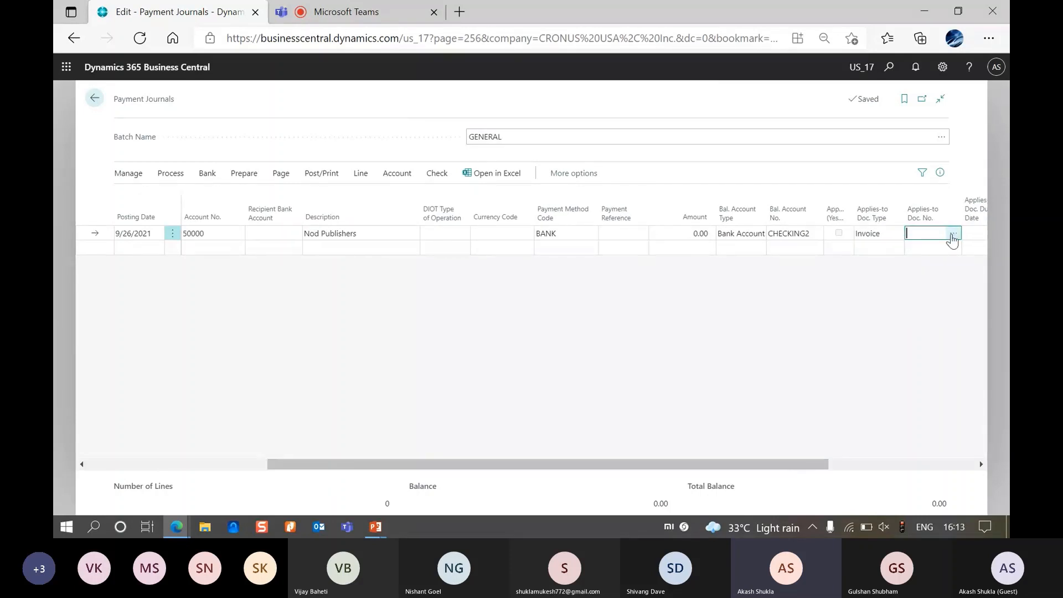
click(952, 236)
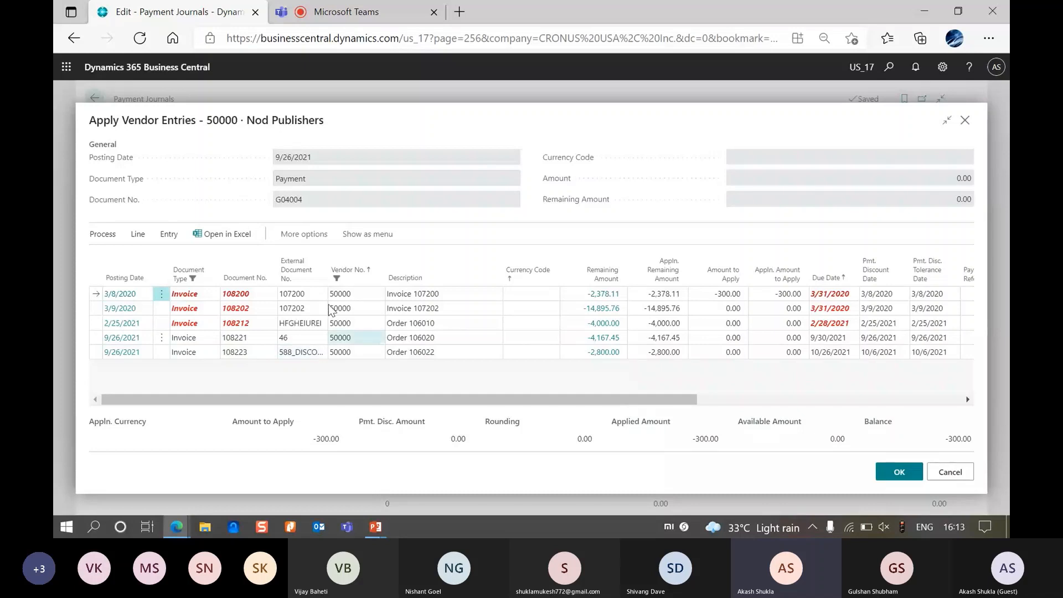
click(129, 358)
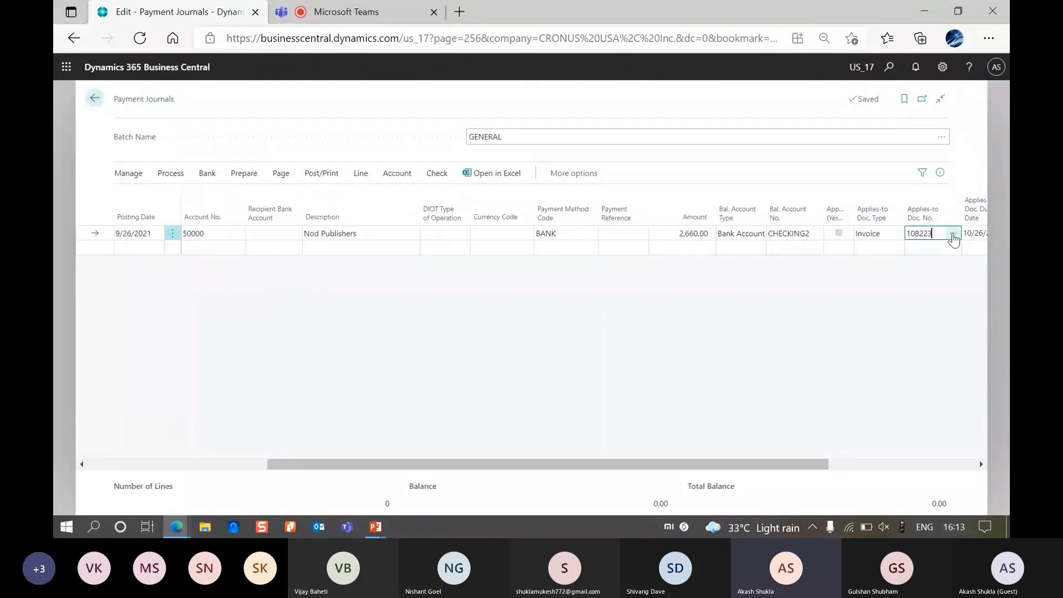
click(953, 238)
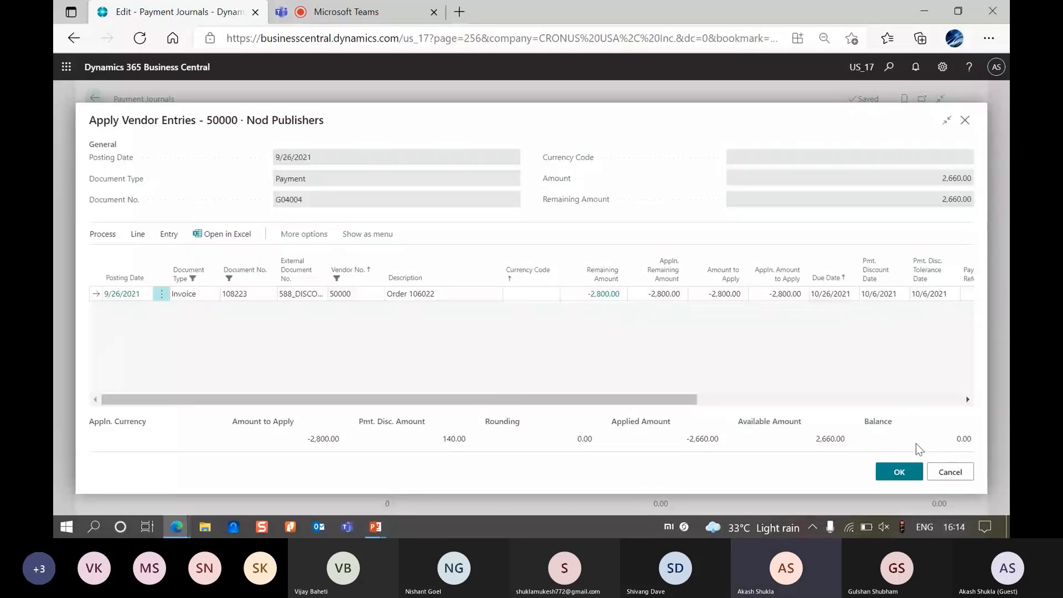
click(899, 463)
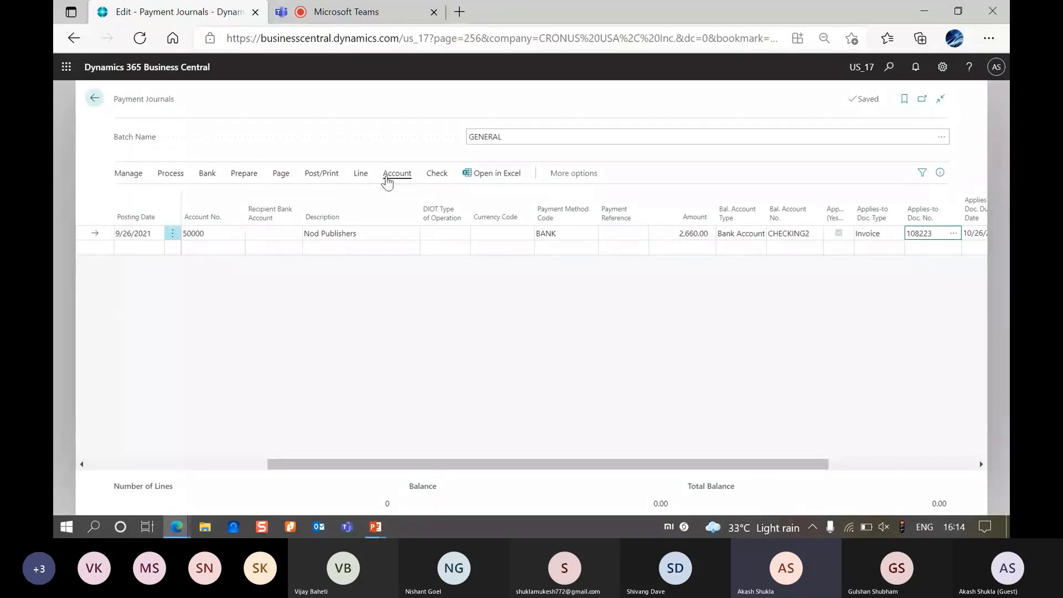
Preview the payment's posting and examine the G/L entries for the bank, accounts payable and payment discount.
click(316, 174)
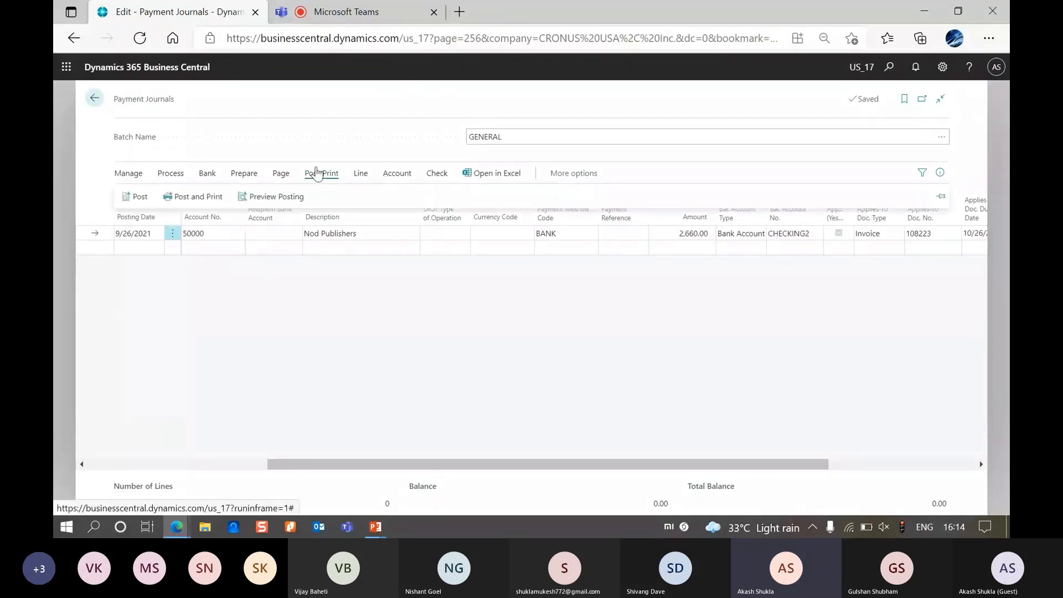
click(265, 198)
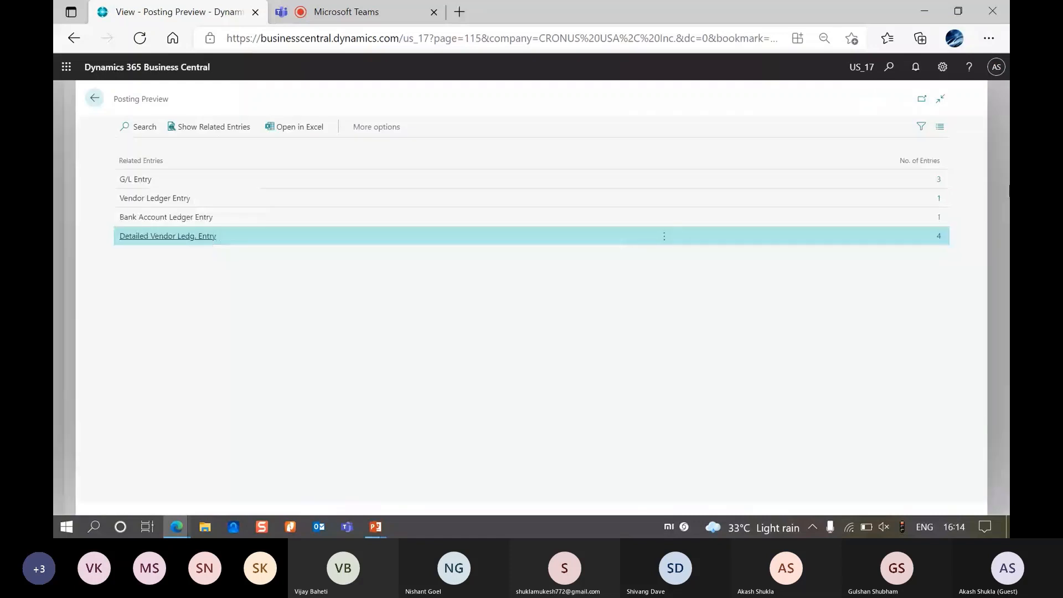
click(940, 185)
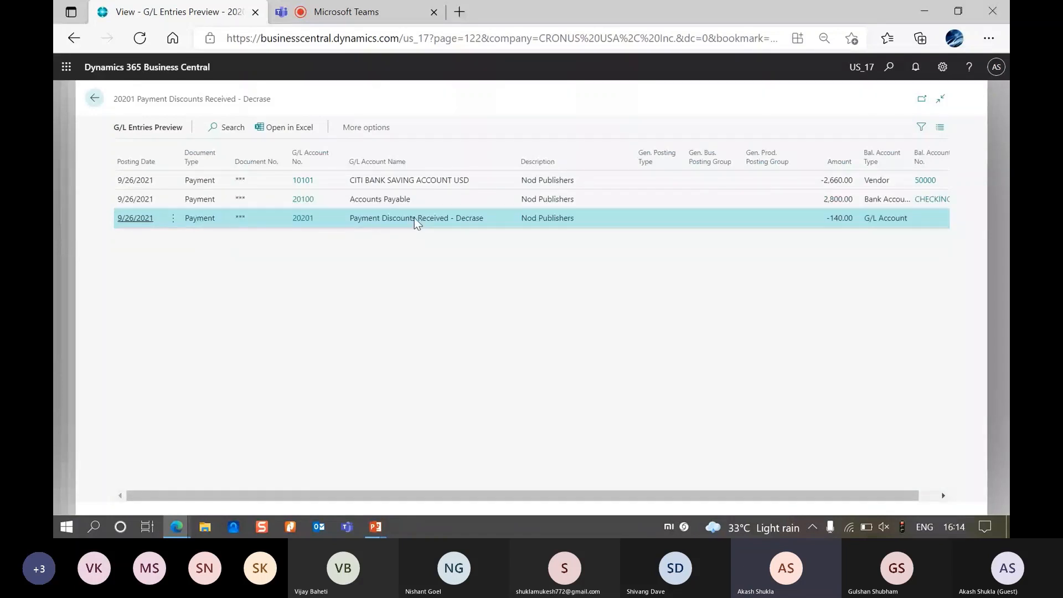
click(378, 201)
click(426, 182)
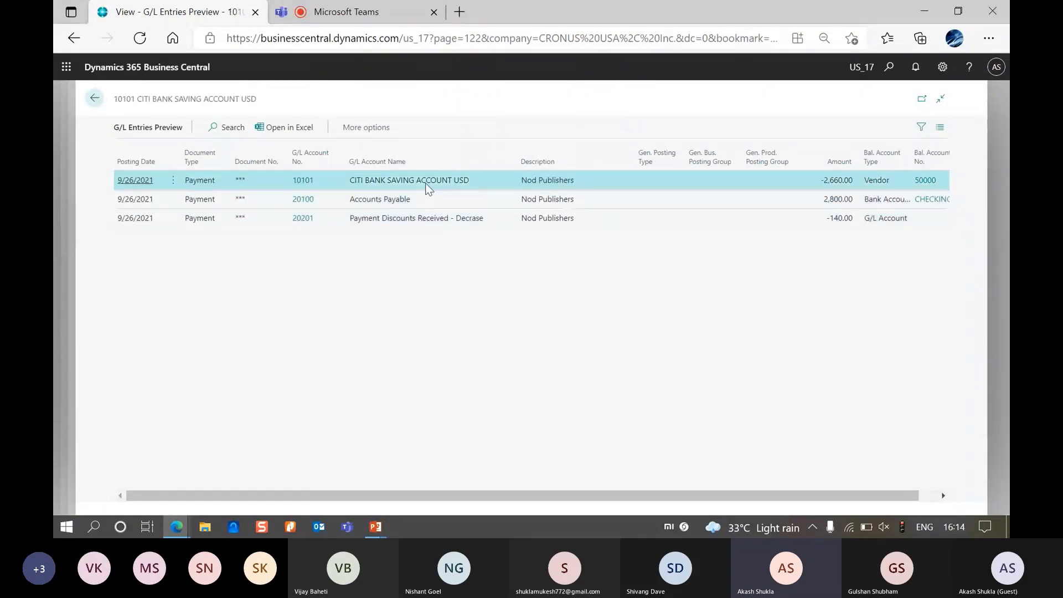
click(714, 222)
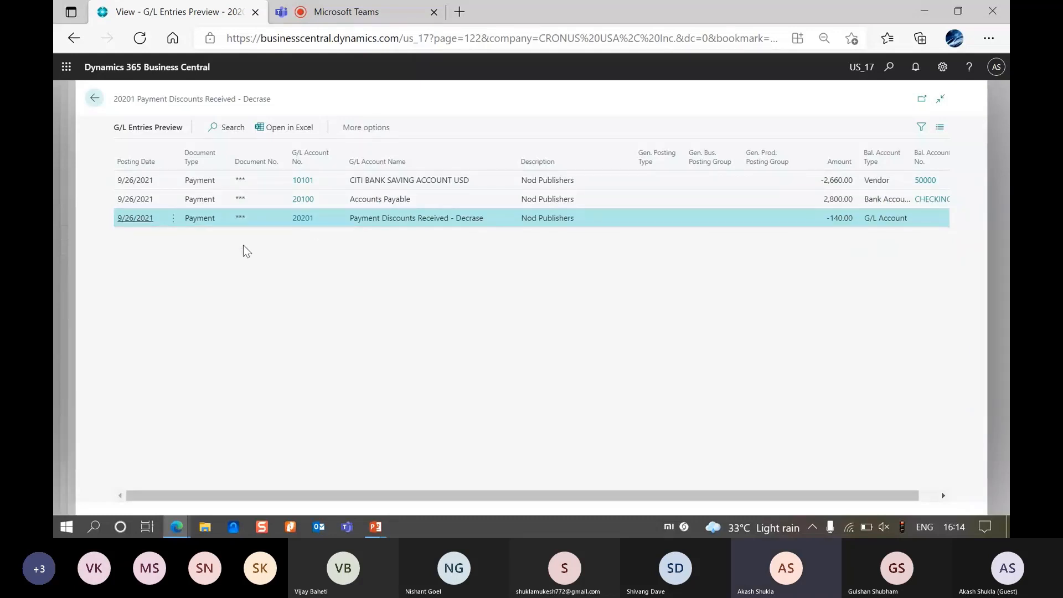
Search for "gen pos se", check the purchase payment discount accounts in General Posting Setup, and return to the G/L entries preview.
key(alt+q)
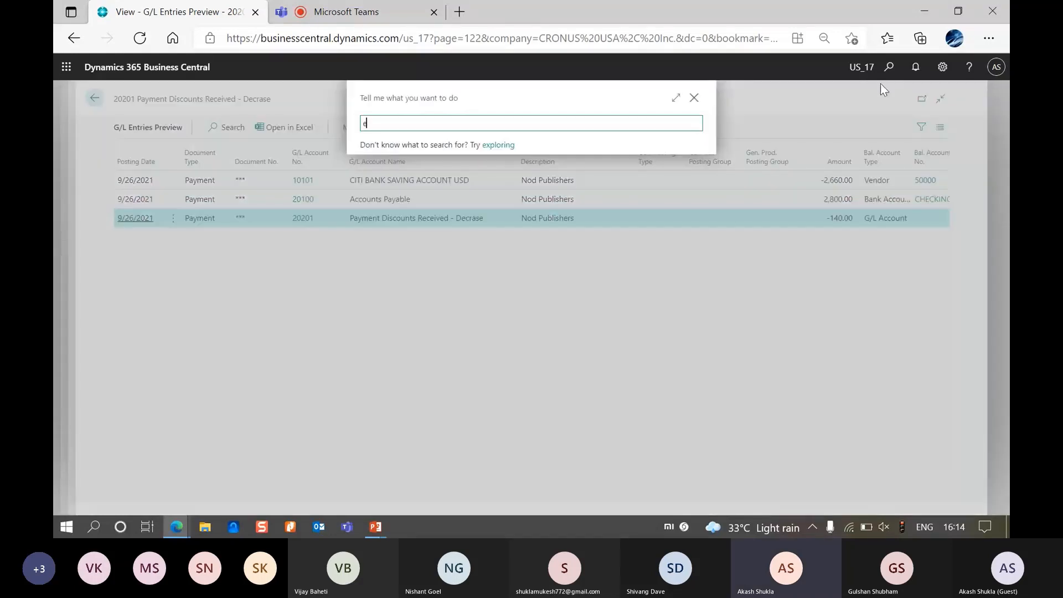
text(gen pos se)
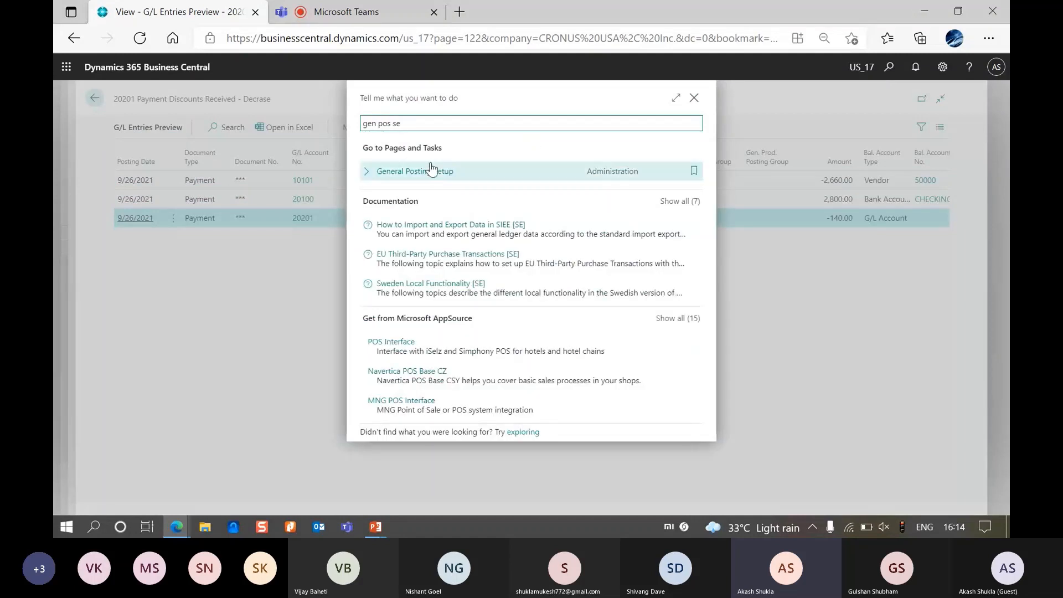
click(433, 169)
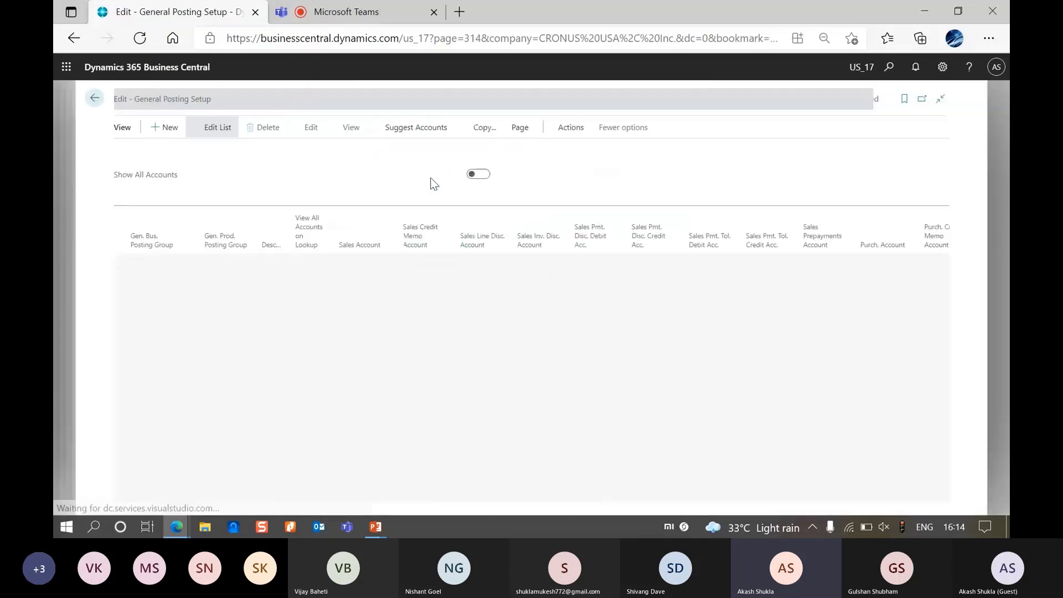
drag(466, 497, 747, 497)
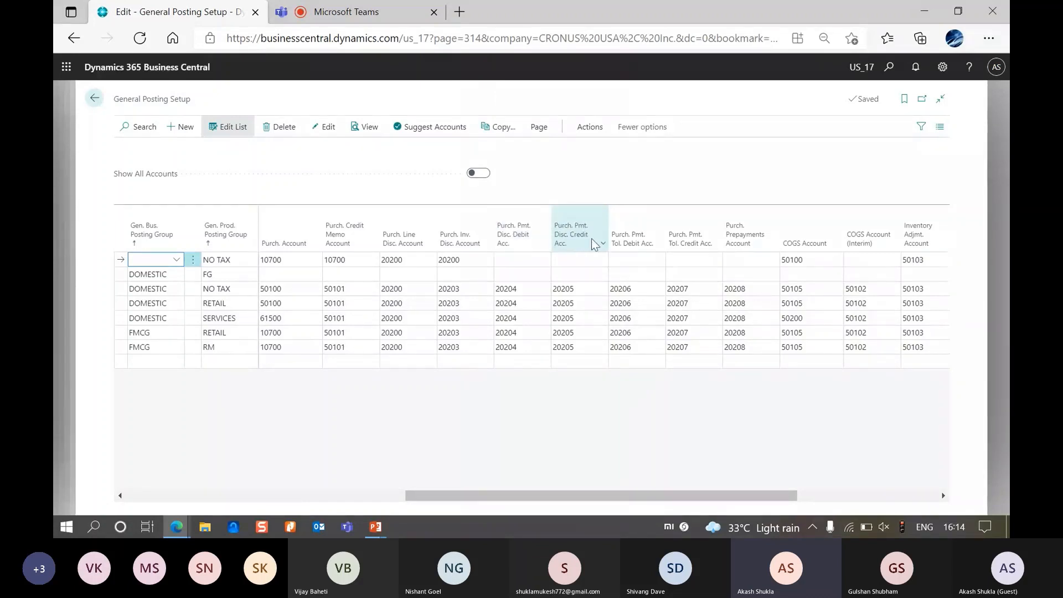
click(56, 286)
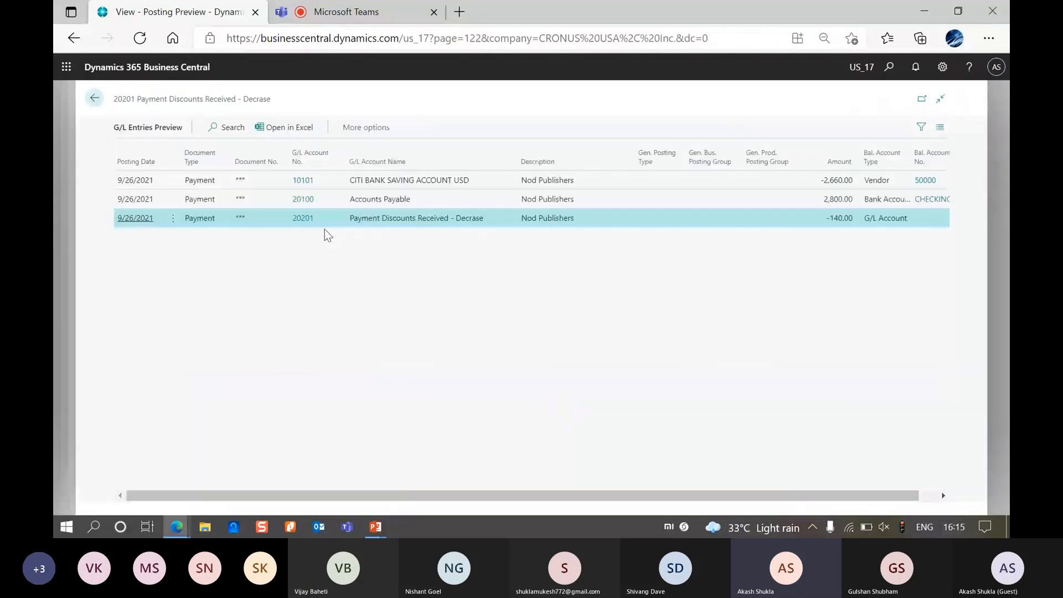
Reopen General Posting Setup with the search "gen pos set" and review the purchase discount account columns again.
click(890, 69)
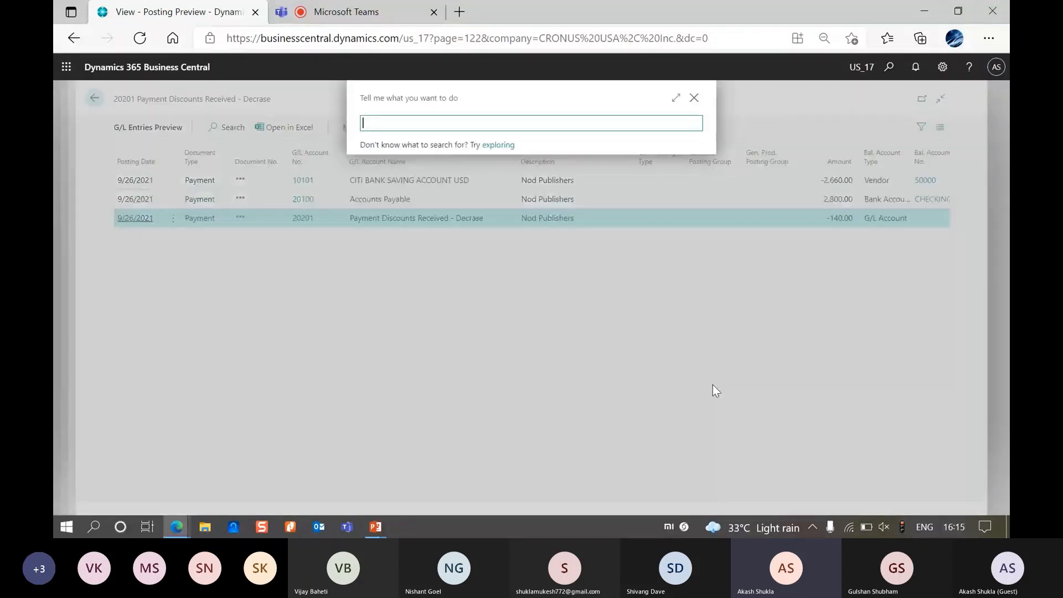
text(gen pos set)
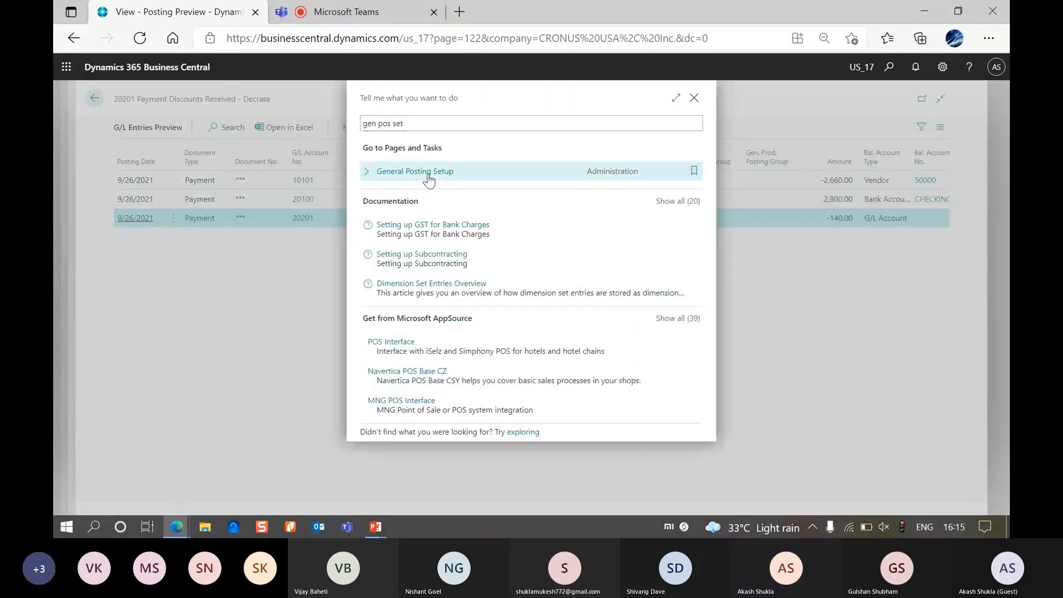
click(429, 178)
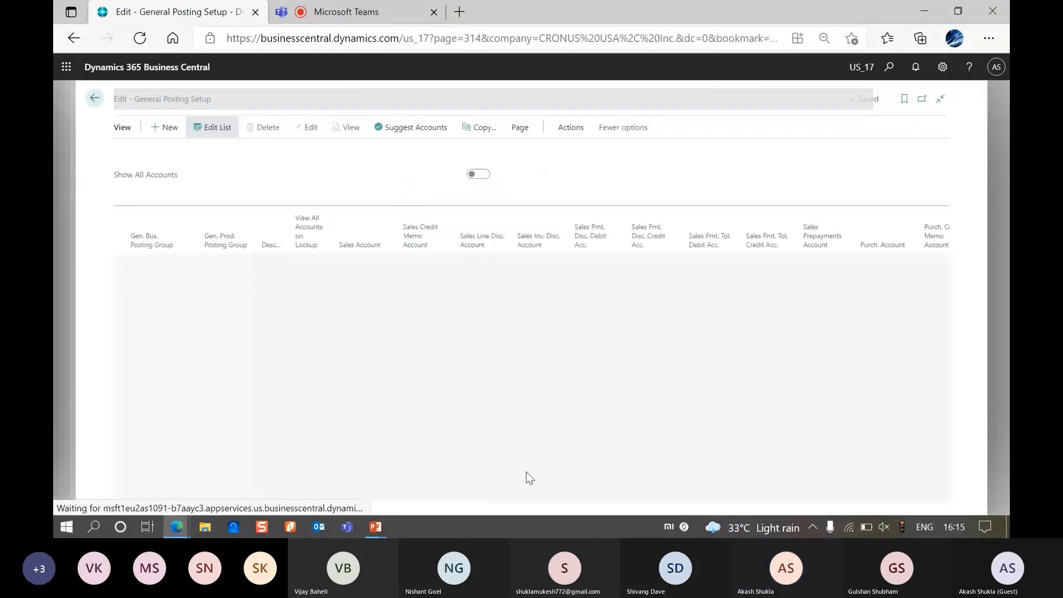
drag(449, 494, 681, 504)
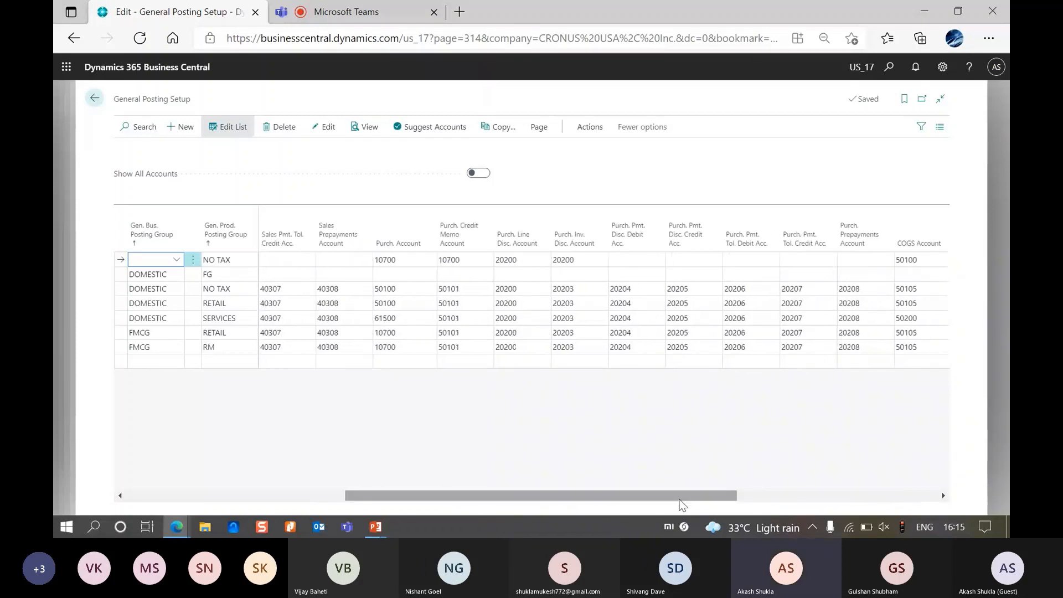
Search for "ven pos g", examine the payment discount accounts in Vendor Posting Groups, and return to the G/L entries preview.
click(886, 72)
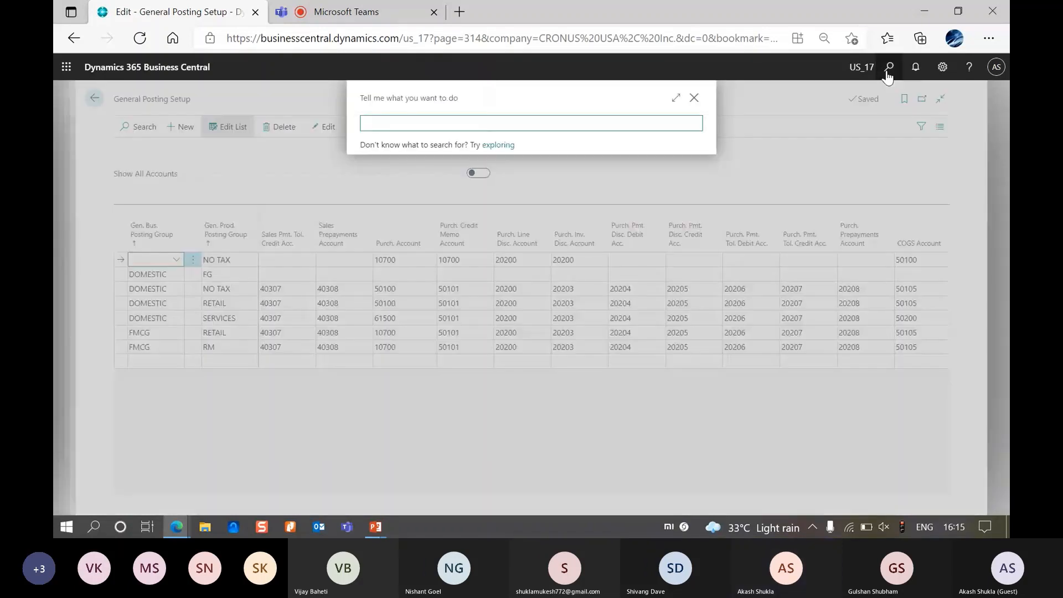
text(ven pos g)
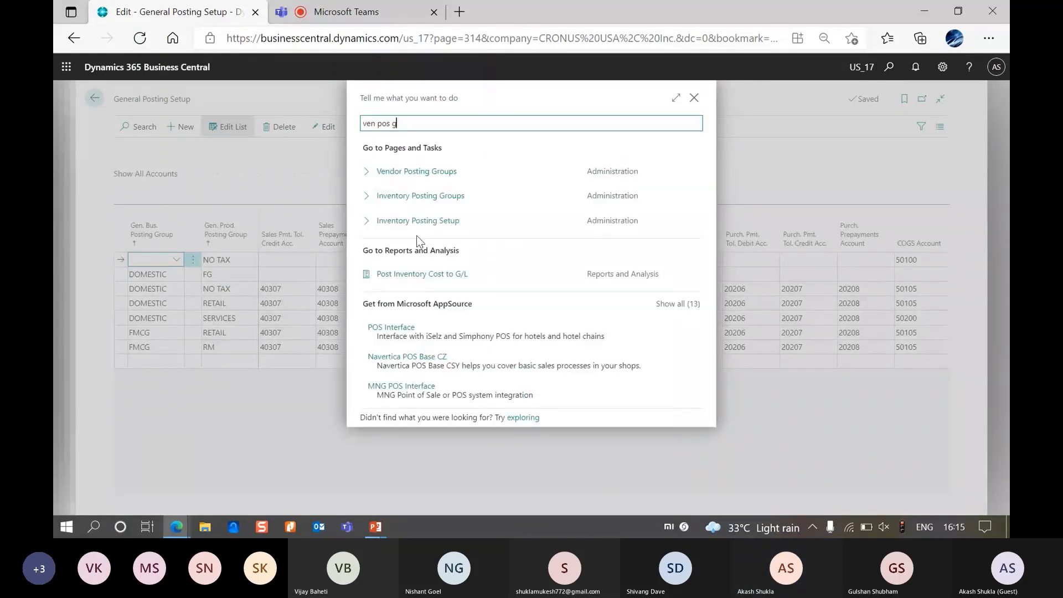
click(423, 176)
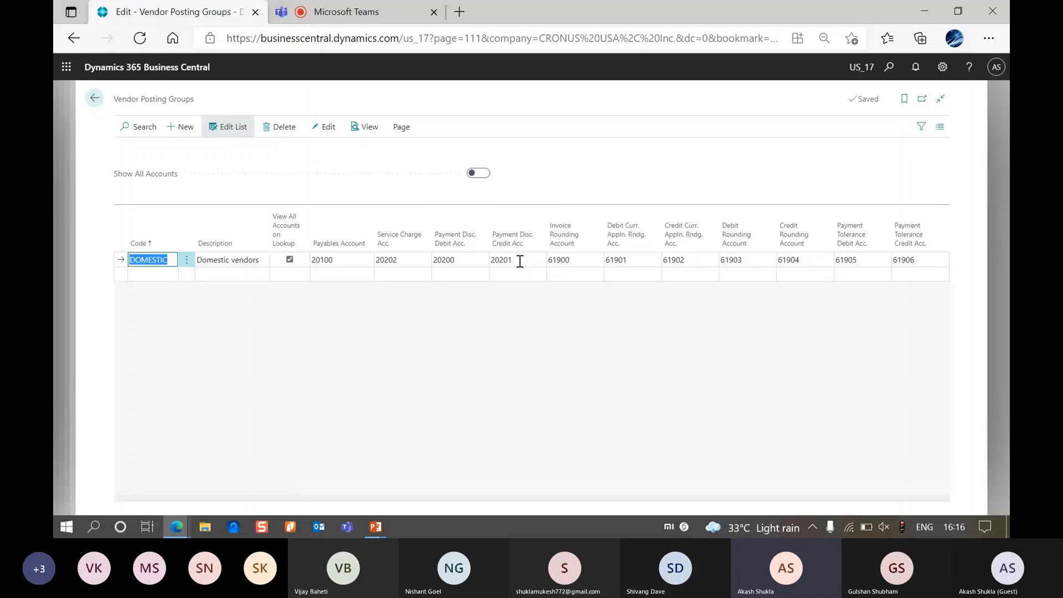
click(54, 241)
click(53, 242)
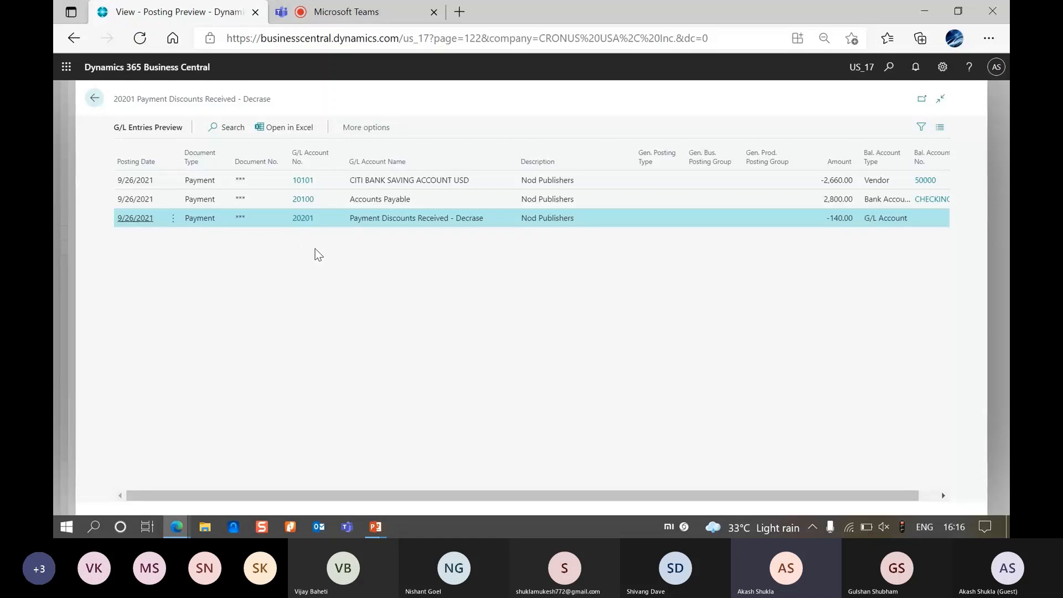
Leave the posting preview and post the Nod Publishers payment line in the GENERAL payment journal.
key(Escape)
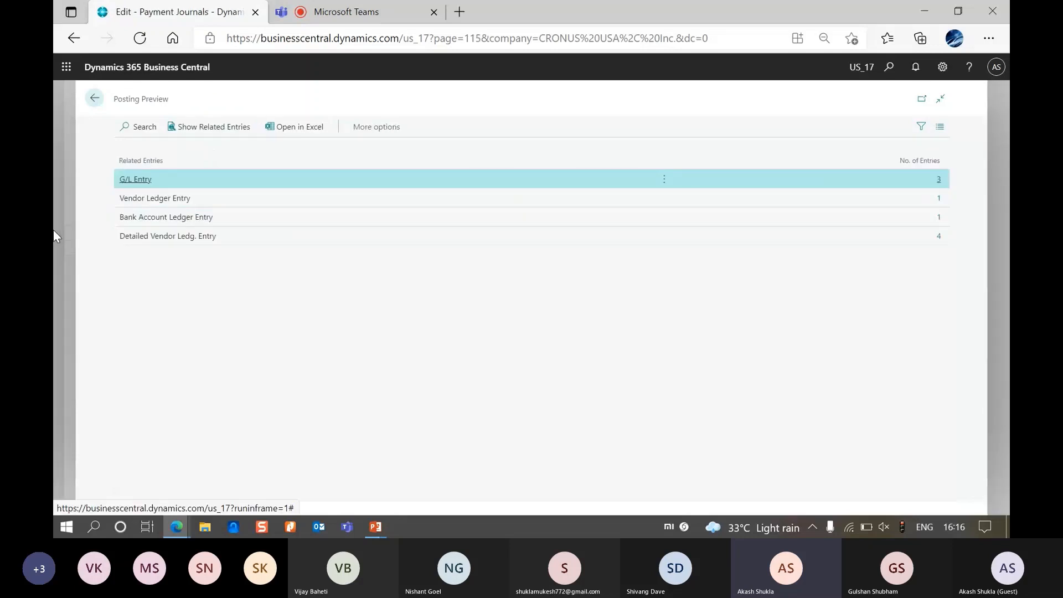
key(Escape)
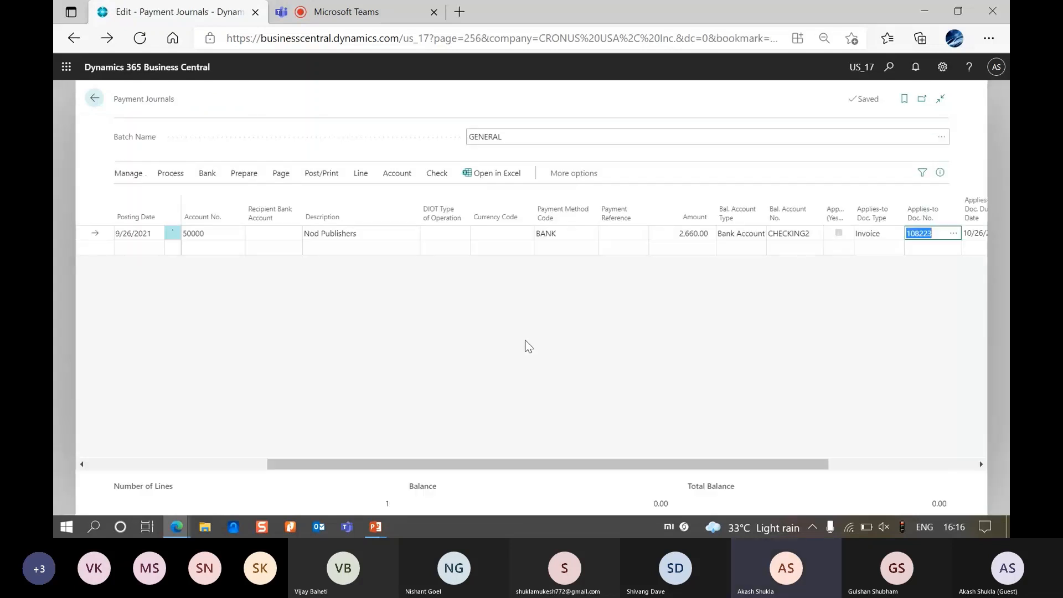
click(304, 175)
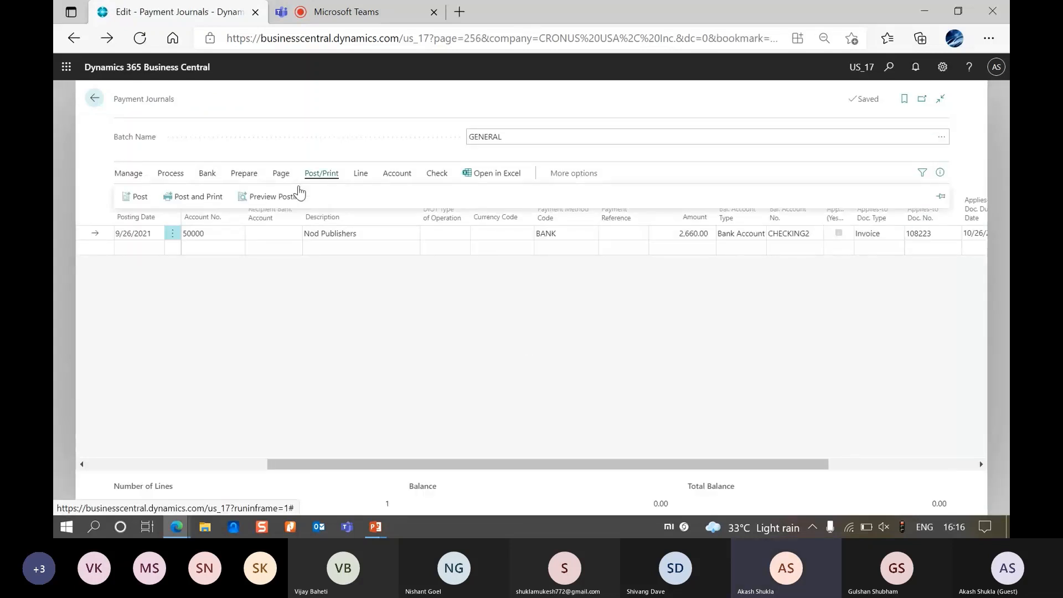
click(137, 197)
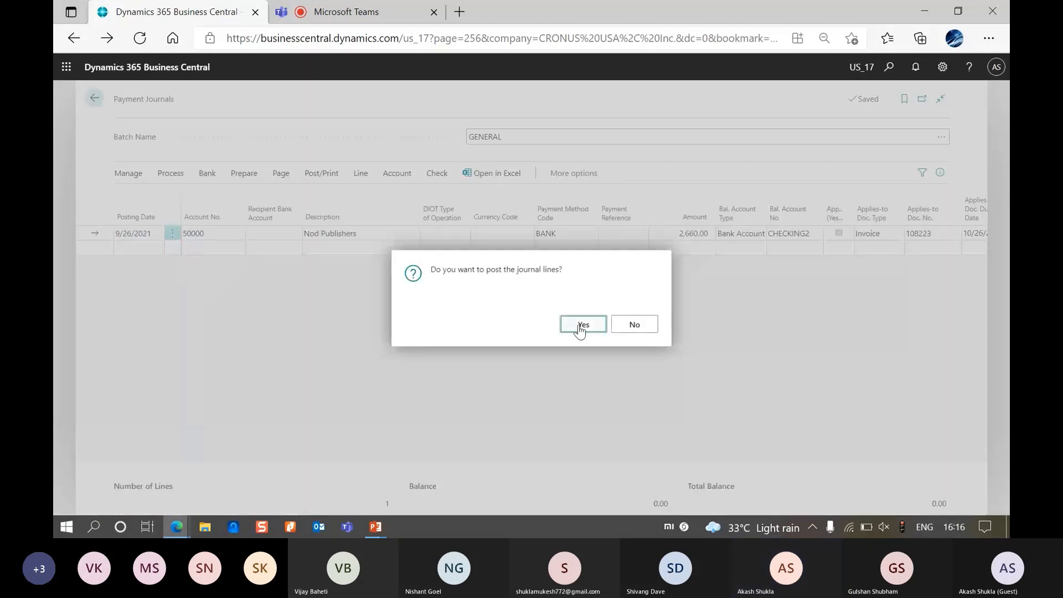
click(578, 326)
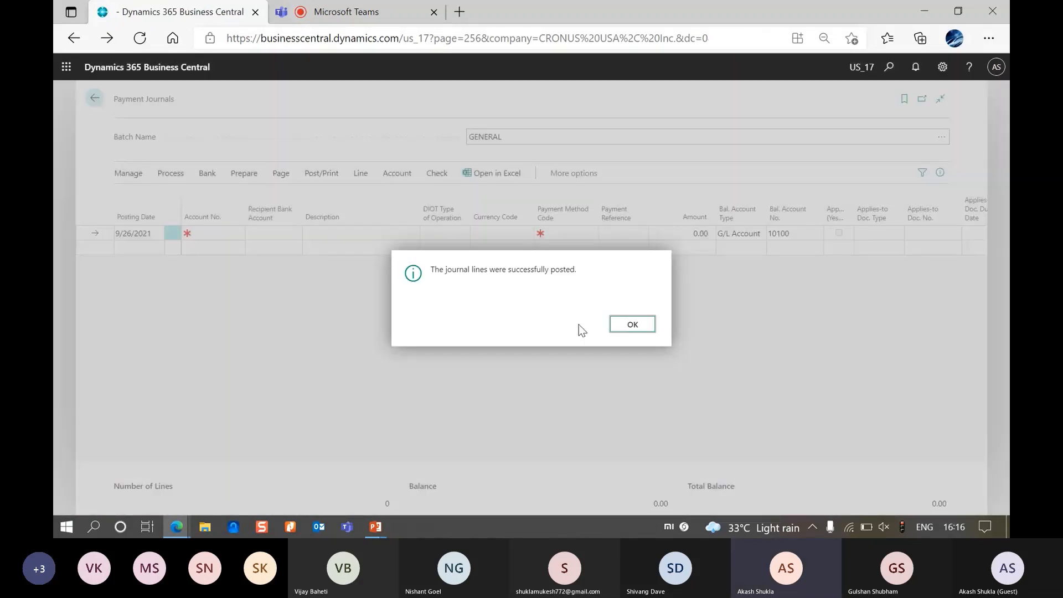
click(630, 327)
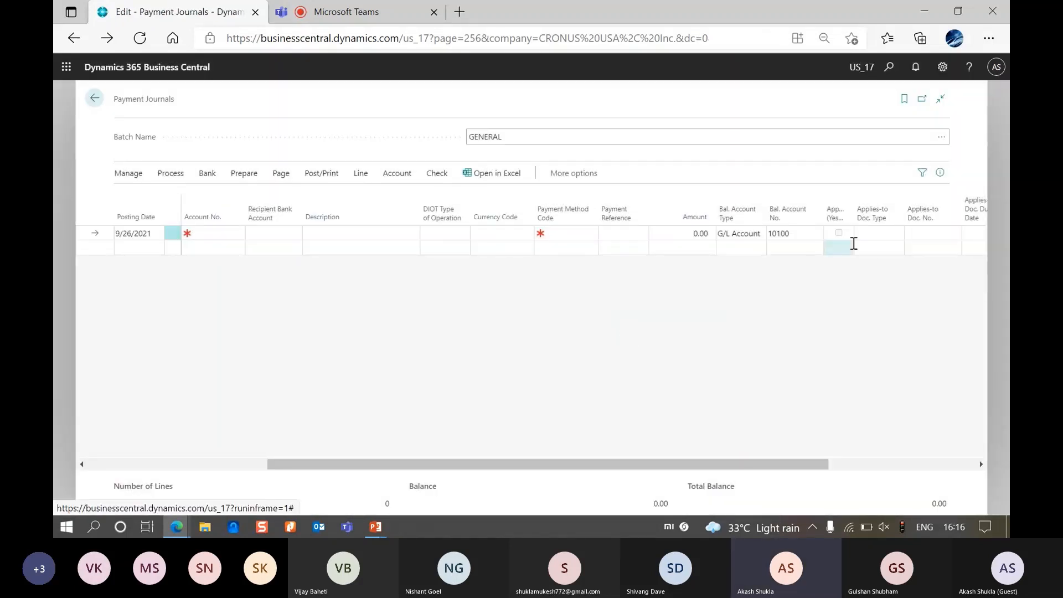
Search for "gen led se", open General Ledger Setup and examine the payment tolerance settings under Application.
click(890, 69)
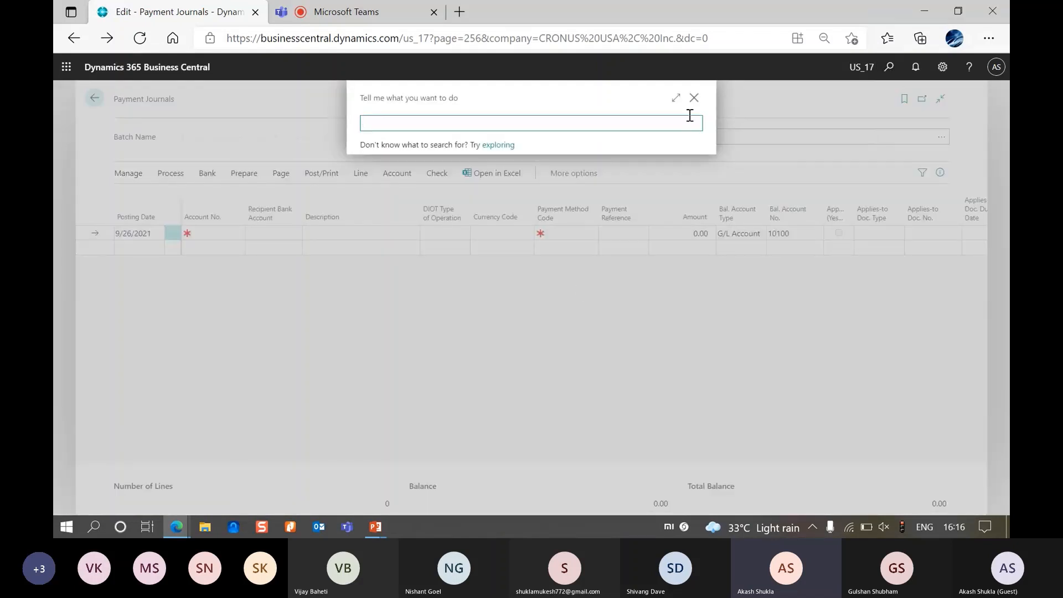
click(171, 356)
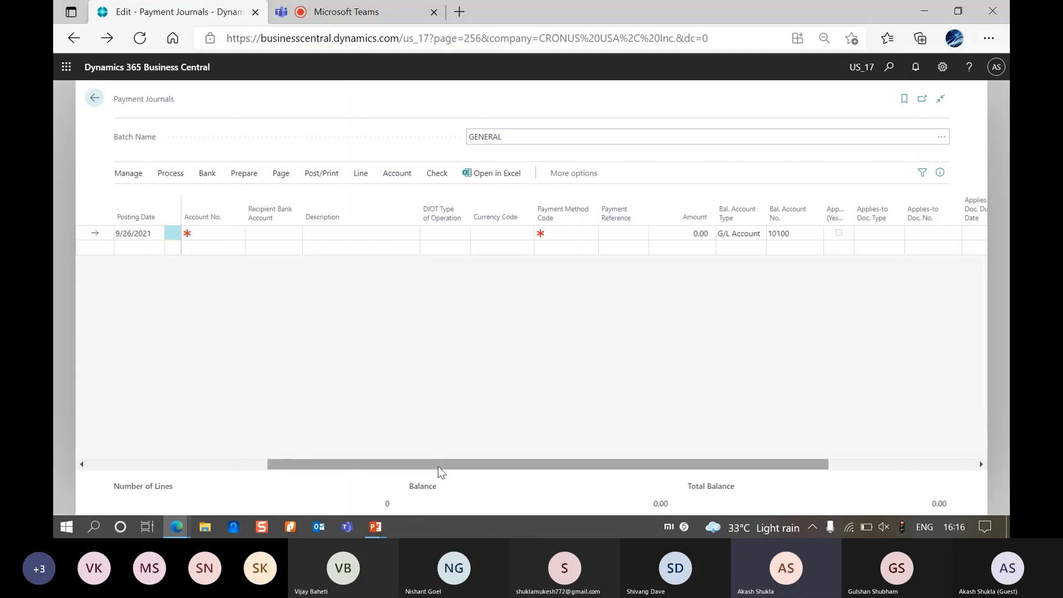
drag(438, 467, 58, 453)
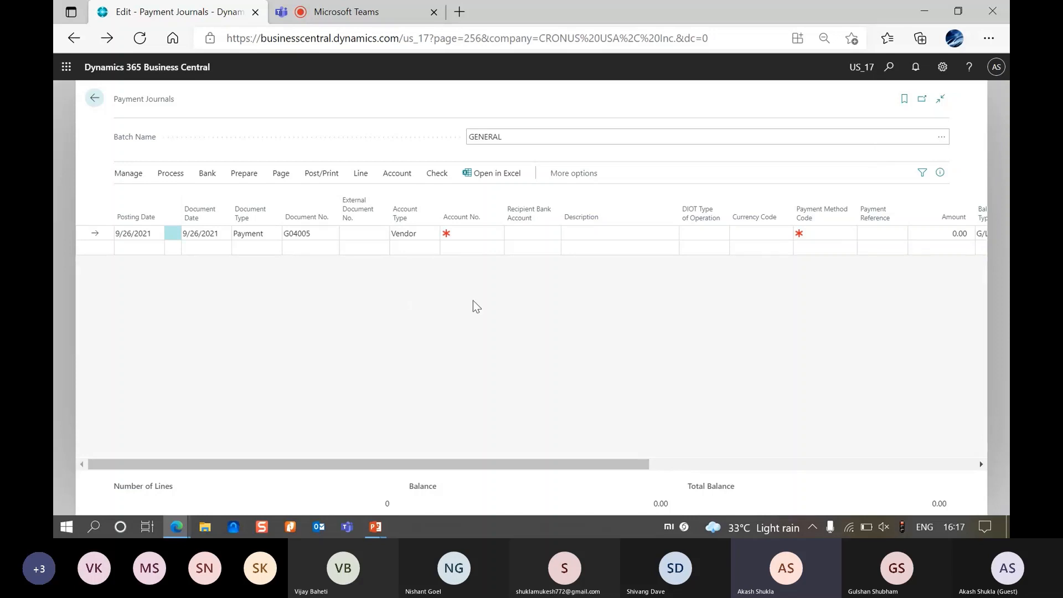
click(893, 66)
text(g)
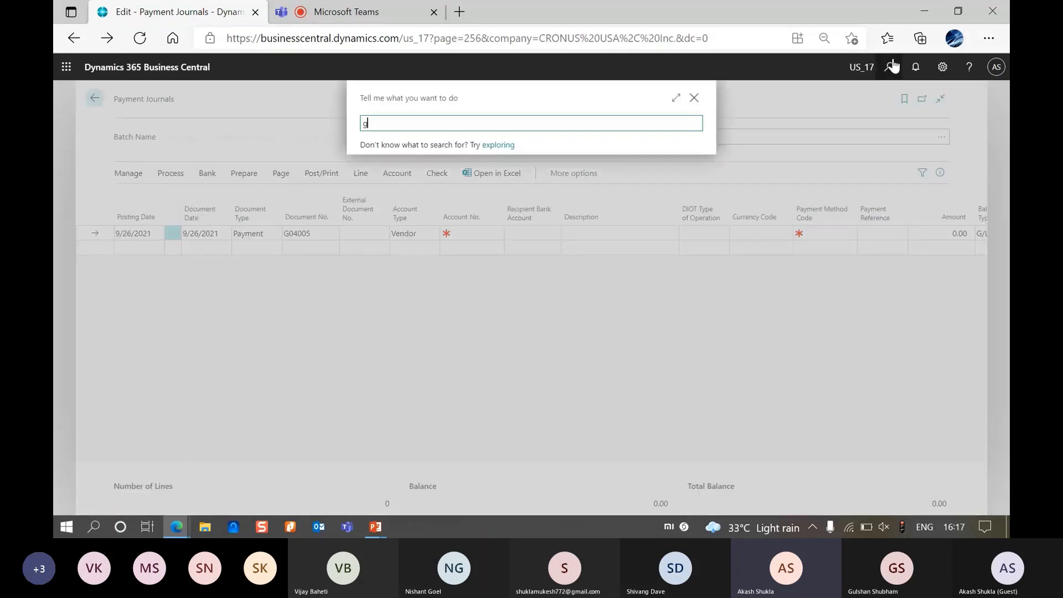
text(en led se)
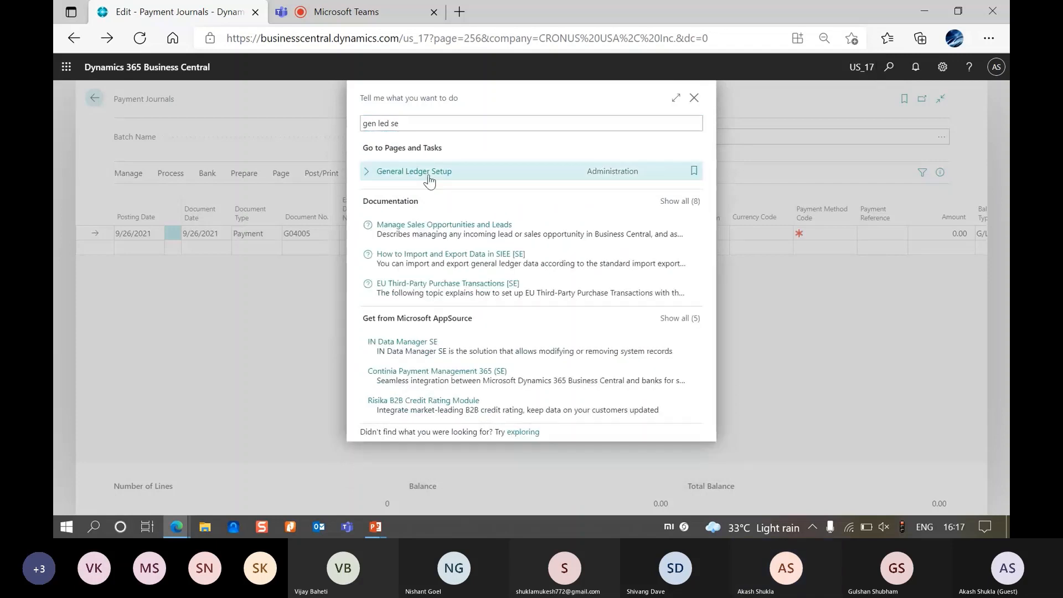
click(430, 171)
scroll(576, 393, down, 10)
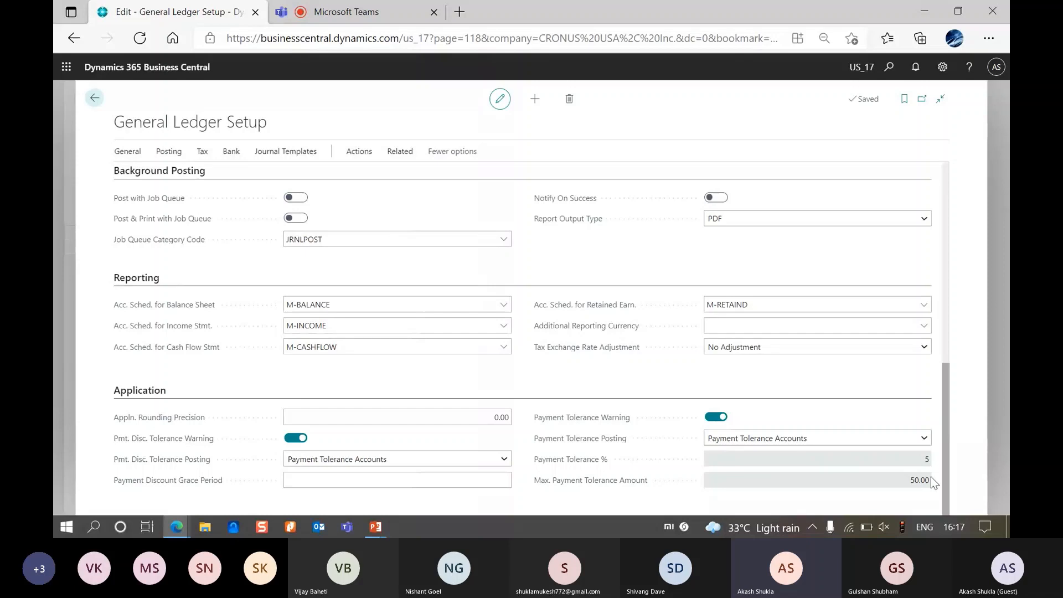
Find Change Payment Tolerance by searching "payment to", review its percentage and maximum amount options, cancel, and return to the payment journal.
click(361, 153)
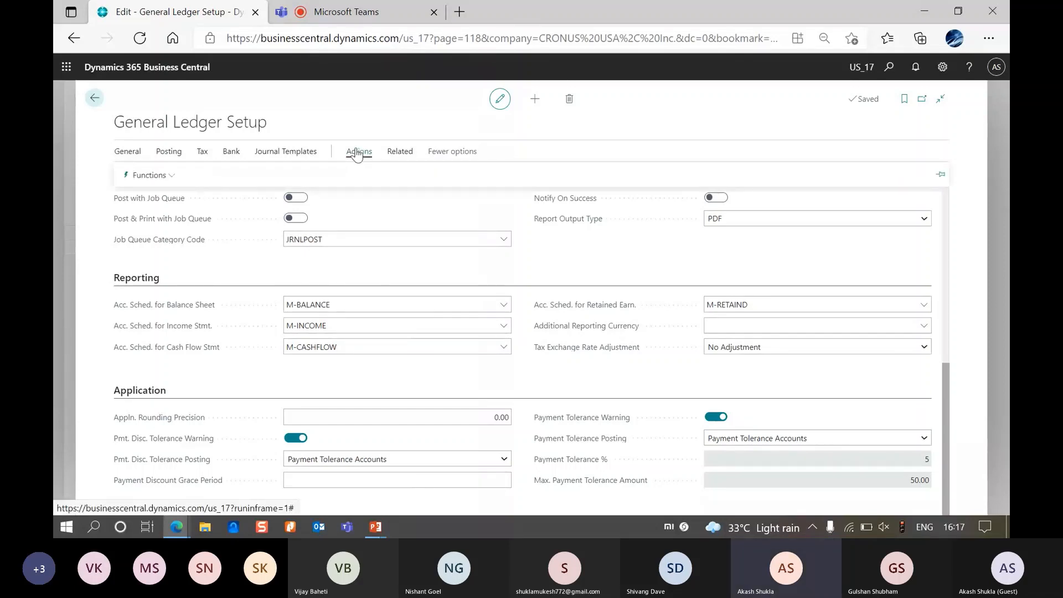
click(167, 158)
click(232, 153)
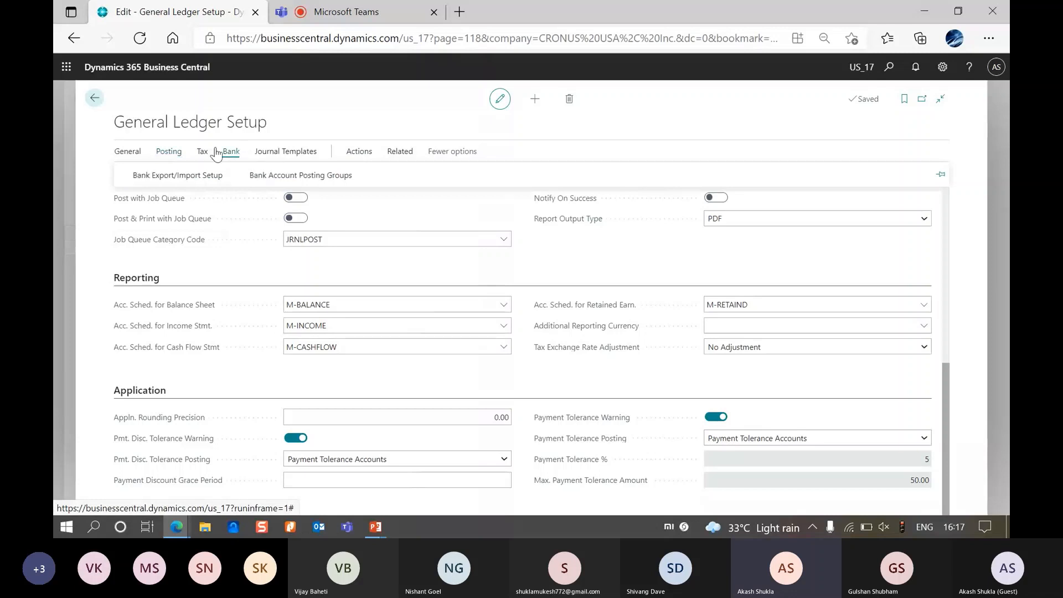
click(215, 153)
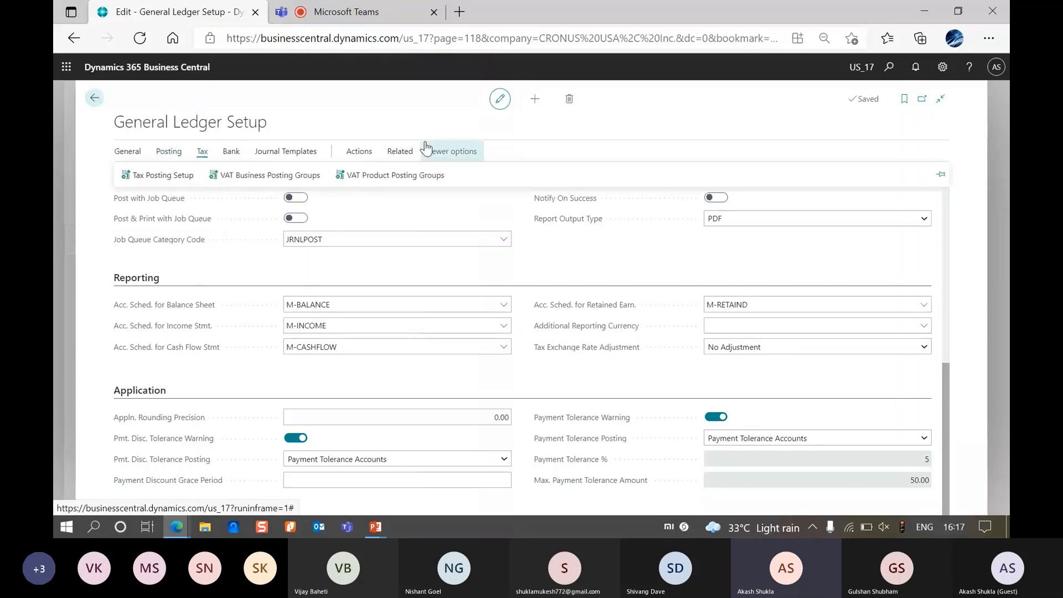
click(404, 151)
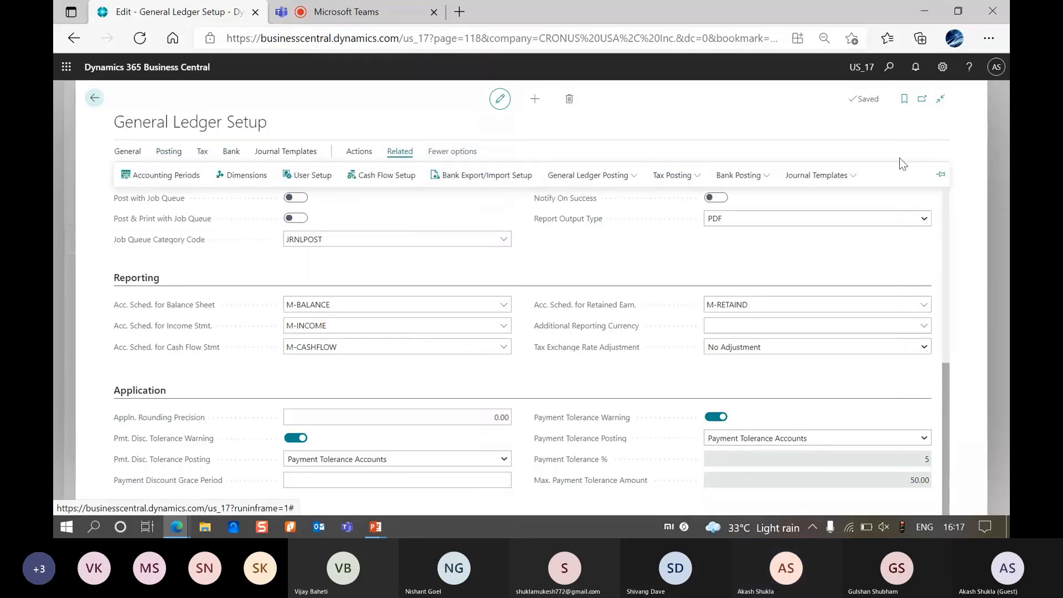
click(891, 68)
text(payme)
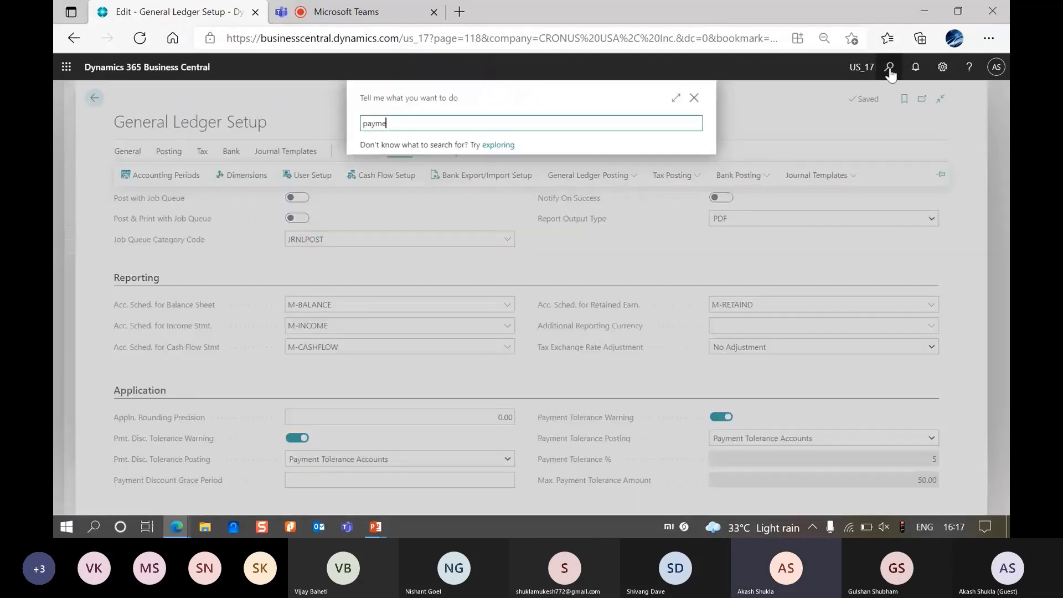
text(nt to)
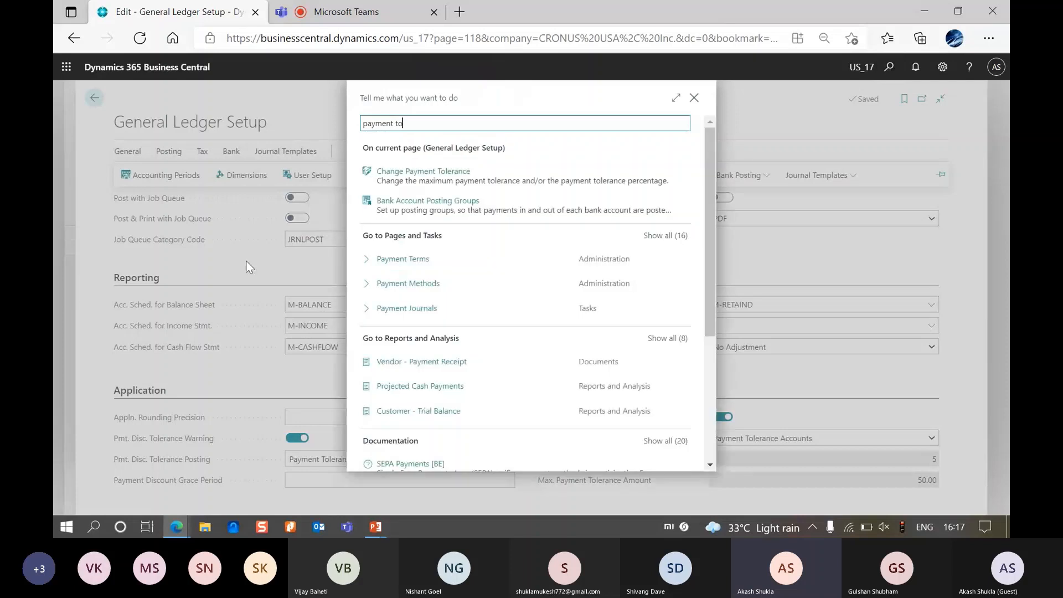
click(474, 188)
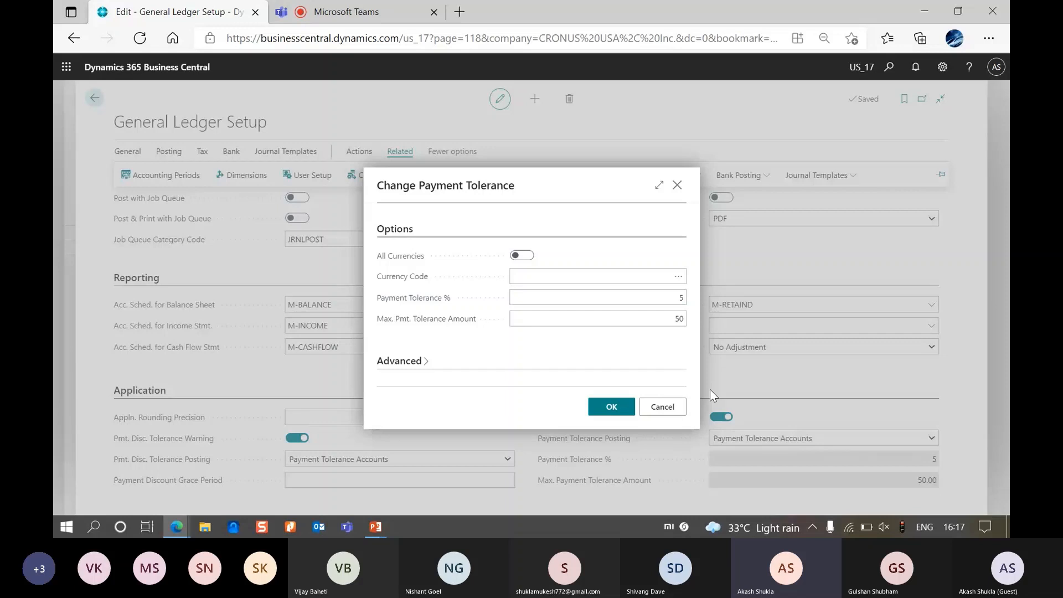
click(667, 407)
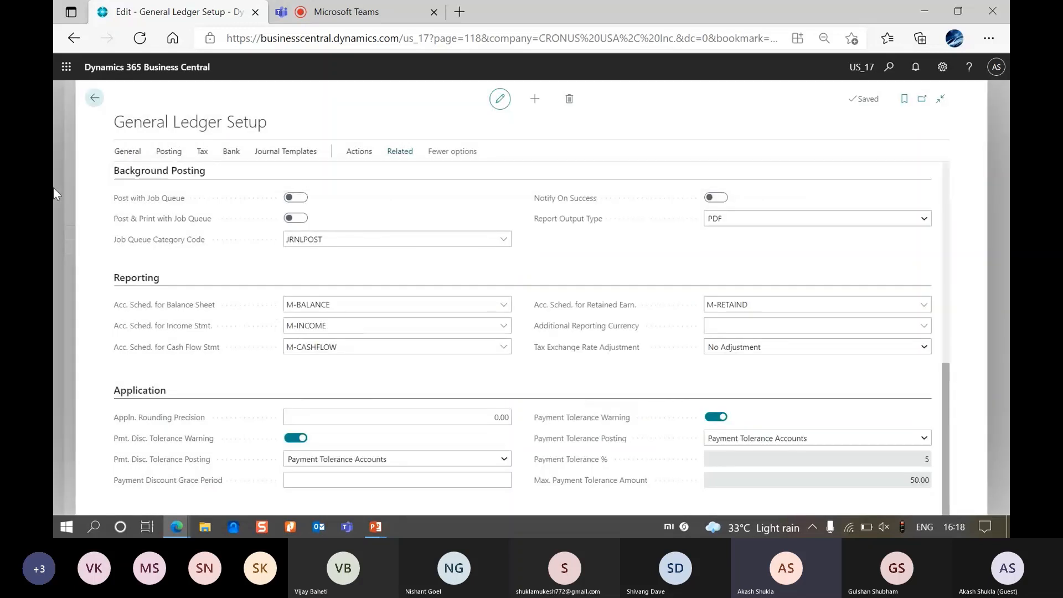
click(95, 98)
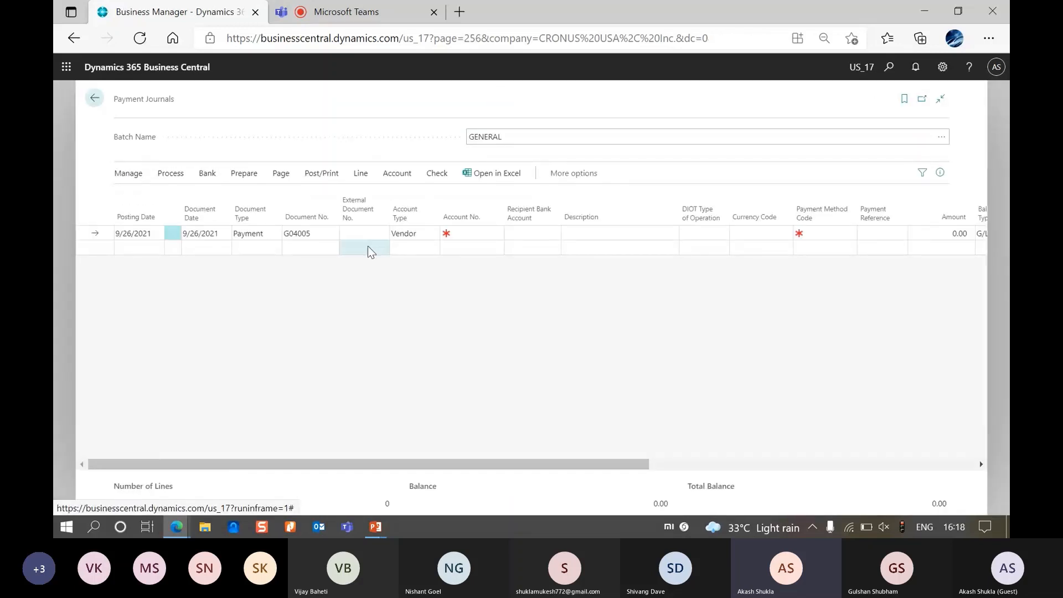
Enter external document number 45 on the new payment line and select vendor UNTAS GIDA SANAYI VE TICARET A.S.
click(388, 234)
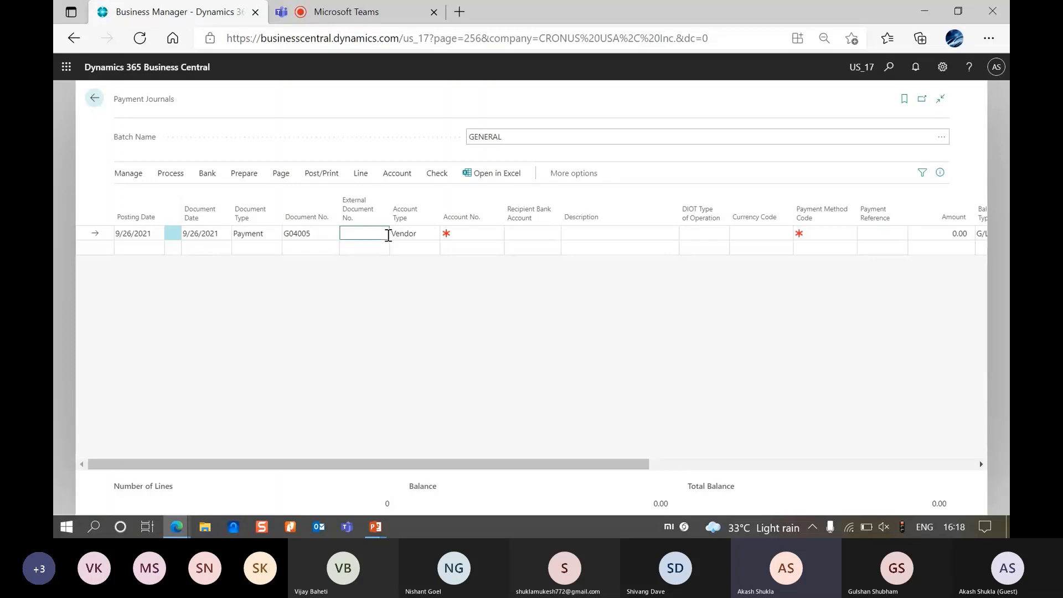
text(45)
key(Tab)
key(Tab)
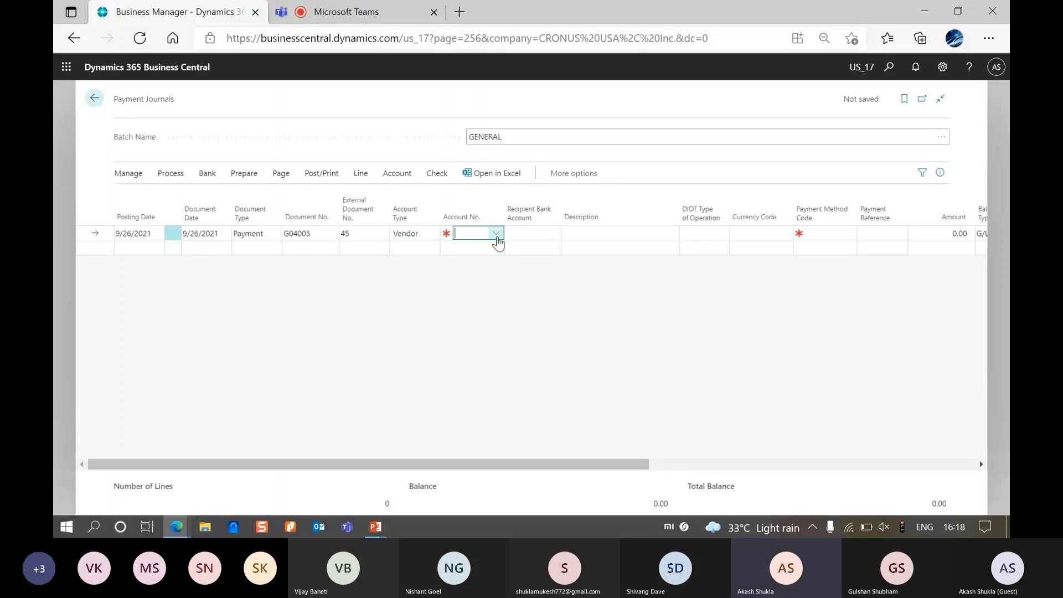
click(497, 234)
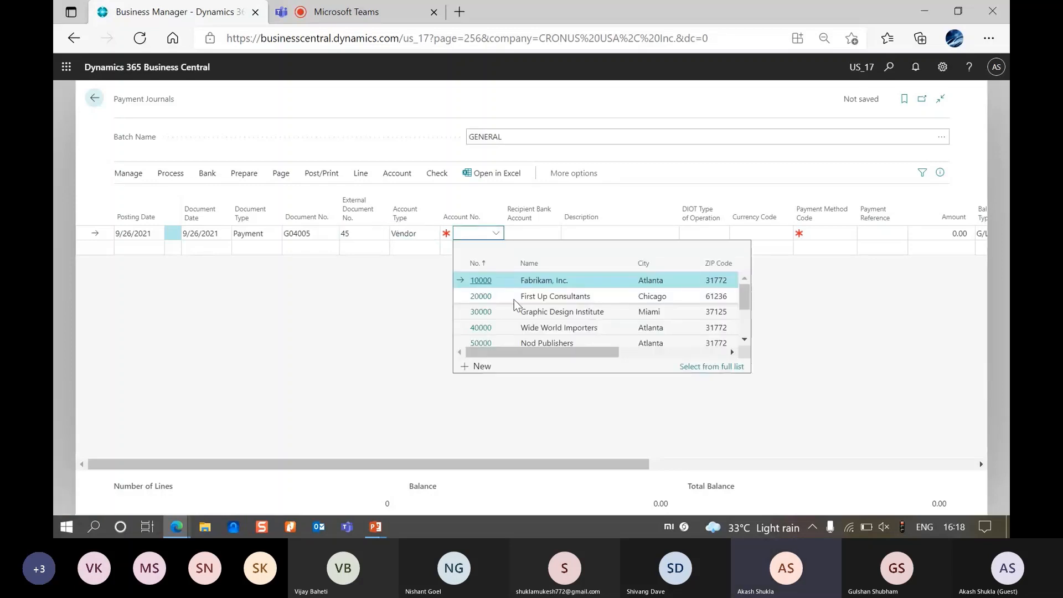
scroll(520, 305, down, 3)
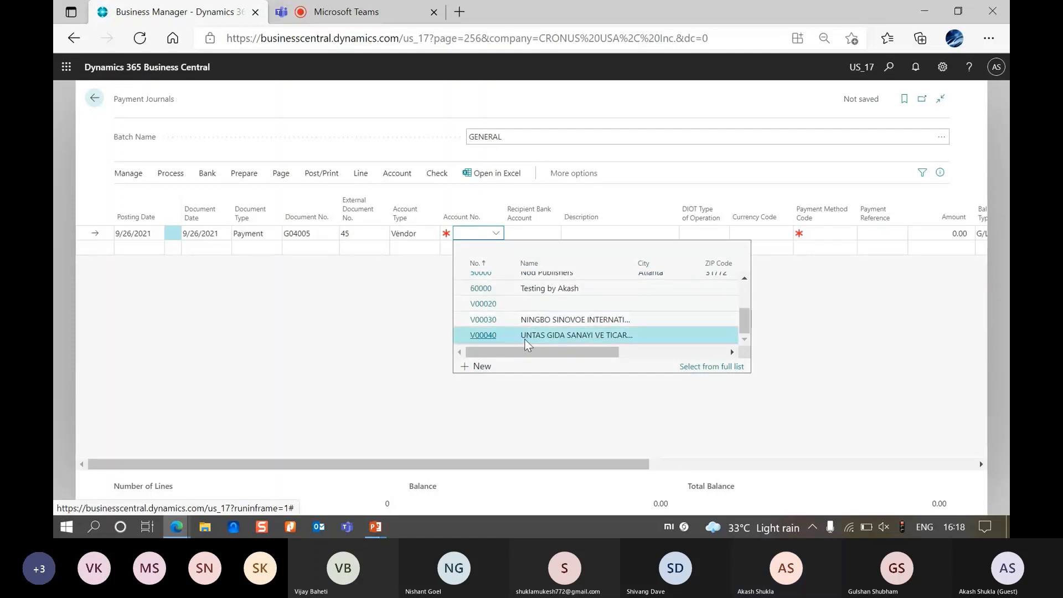
click(527, 336)
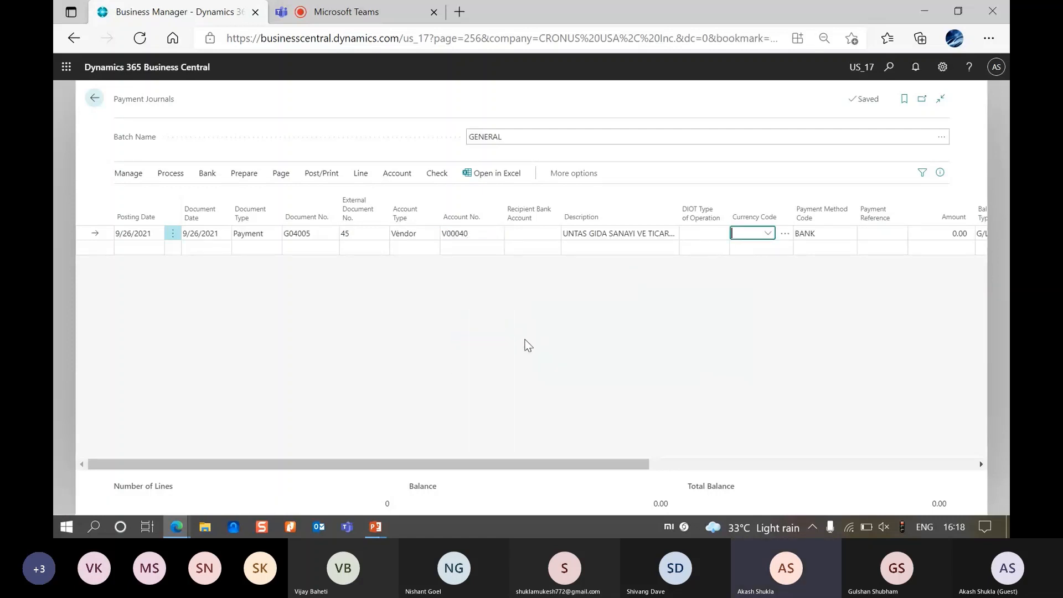
Set the payment line's balancing account to the CITI BANK USD account, CHECKING2.
key(Tab)
key(Tab)
key(Tab)
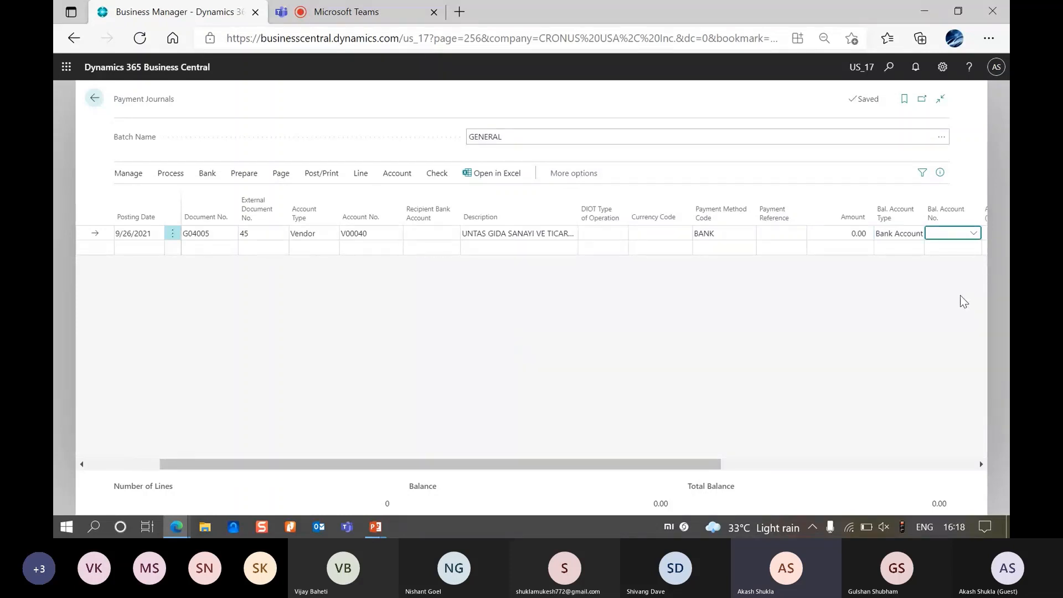
click(975, 241)
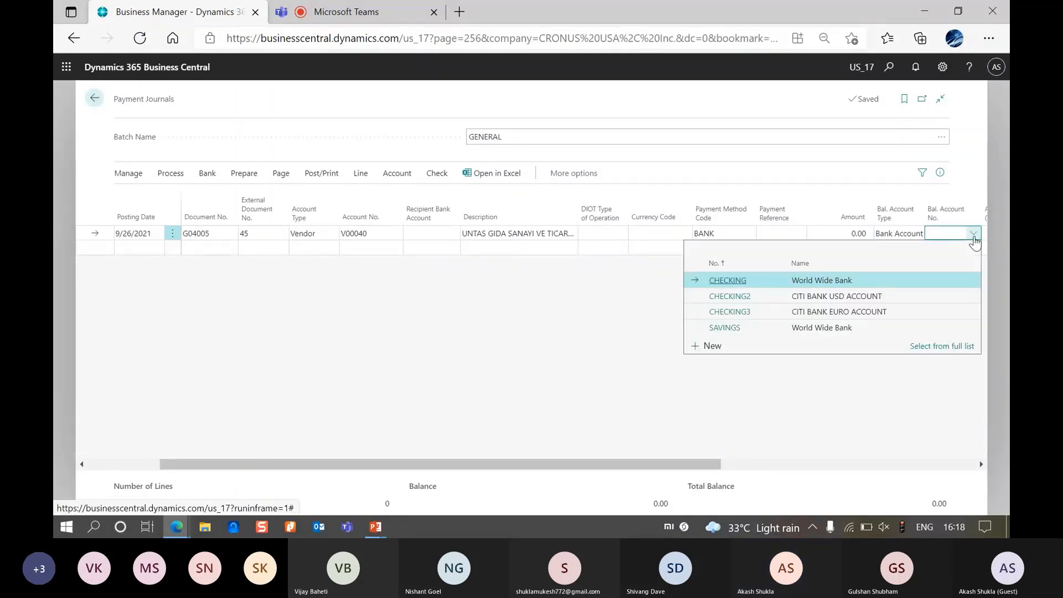
click(802, 294)
key(Tab)
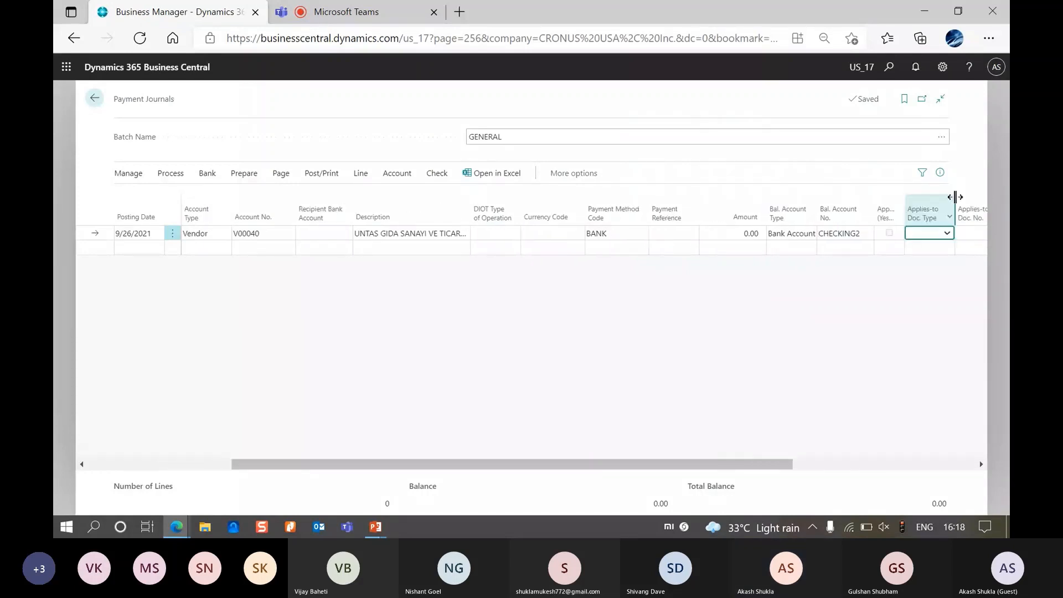
Set the applies-to document type to Invoice and apply the payment to the vendor's 9/26/2021 invoice 108222.
click(947, 234)
click(922, 266)
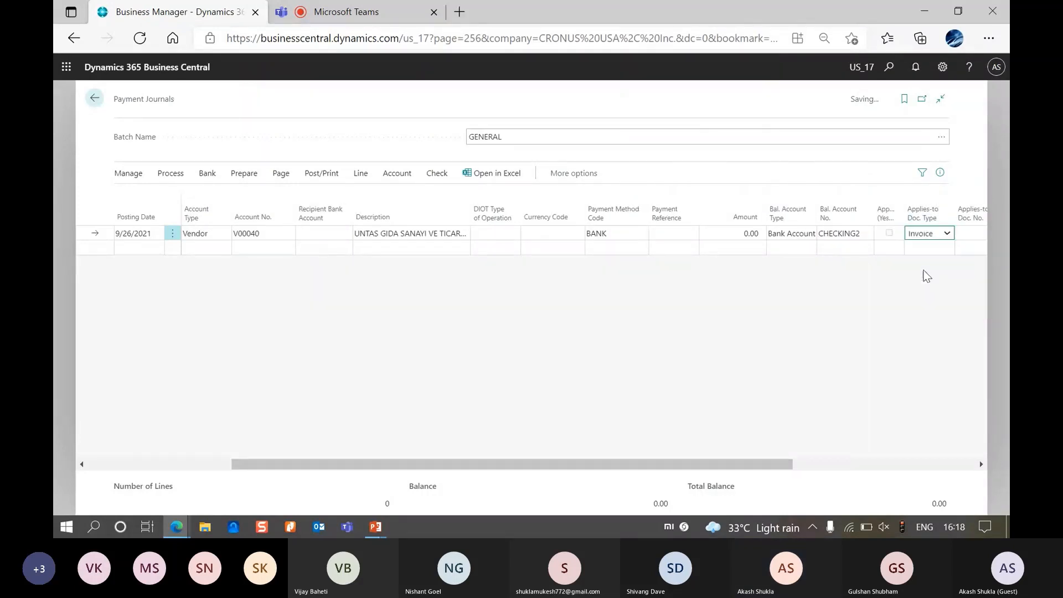
key(Tab)
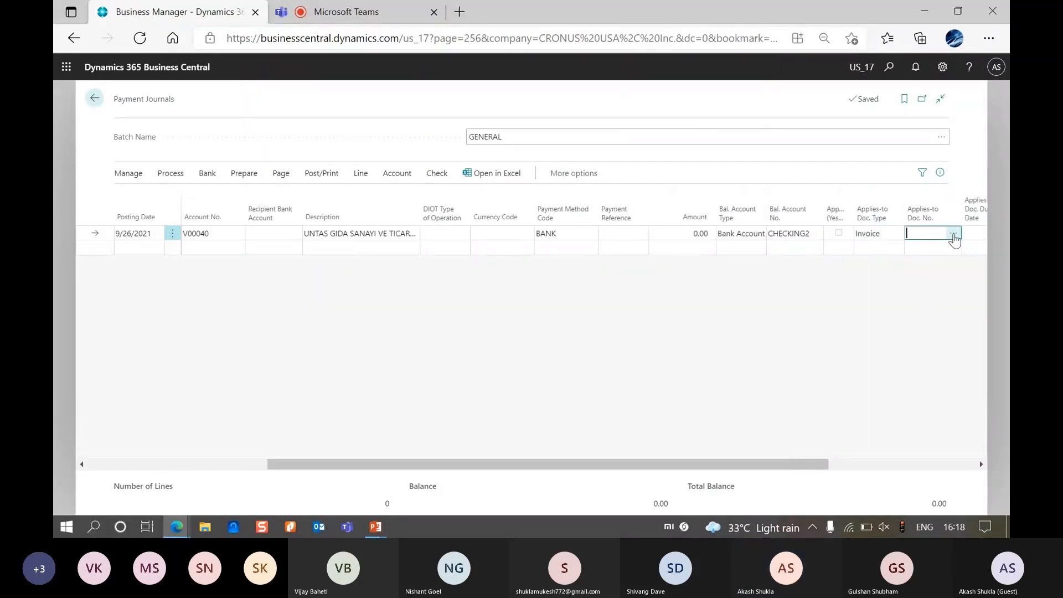
click(954, 235)
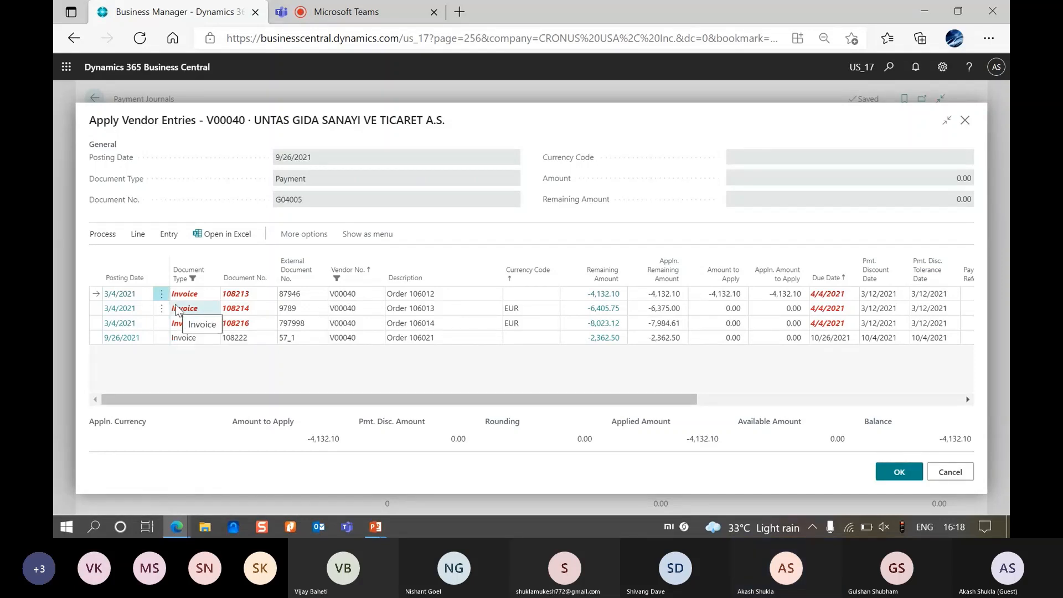
click(160, 339)
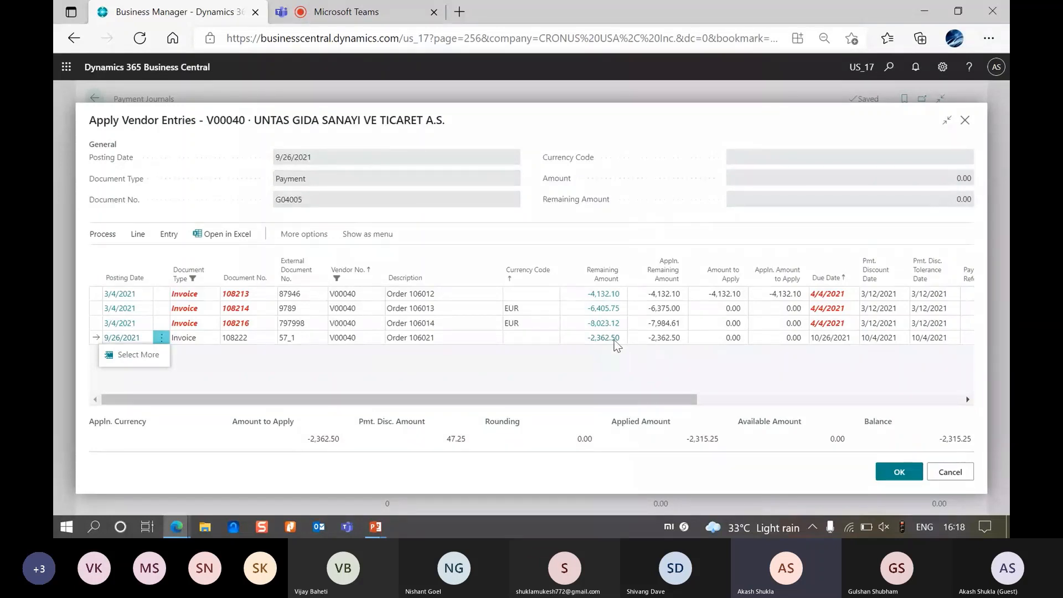
click(903, 472)
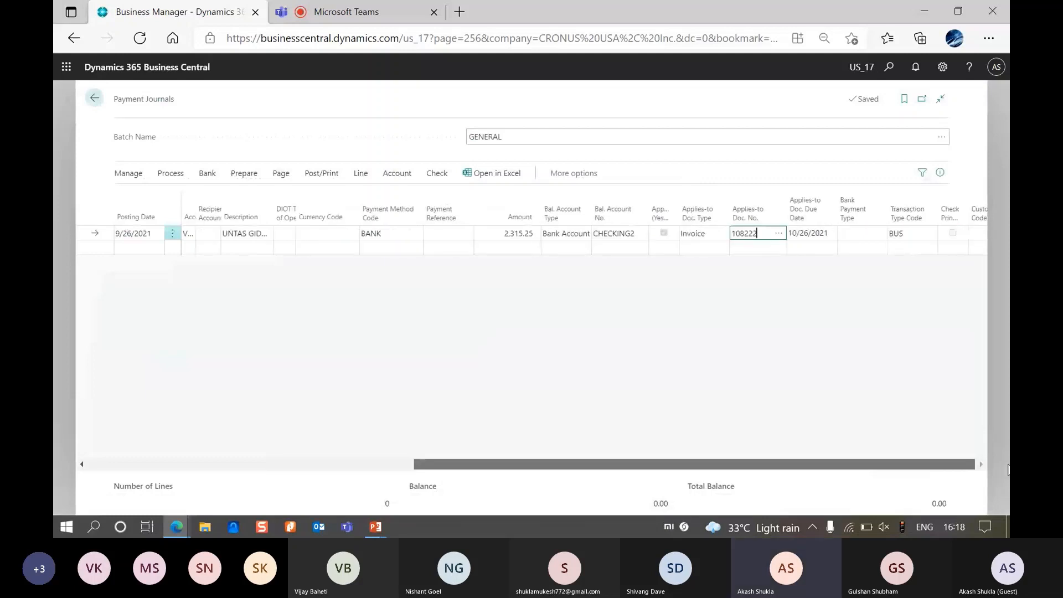
Clear invoice 108222 from the payment line and apply the vendor's 3/4/2021 invoice 108213 instead.
click(552, 231)
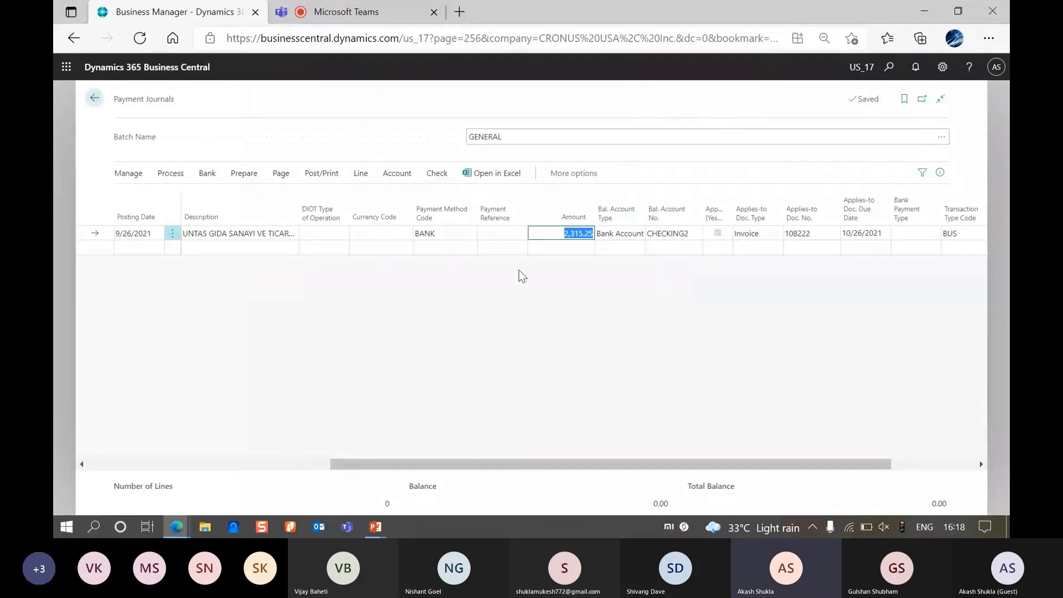
click(172, 233)
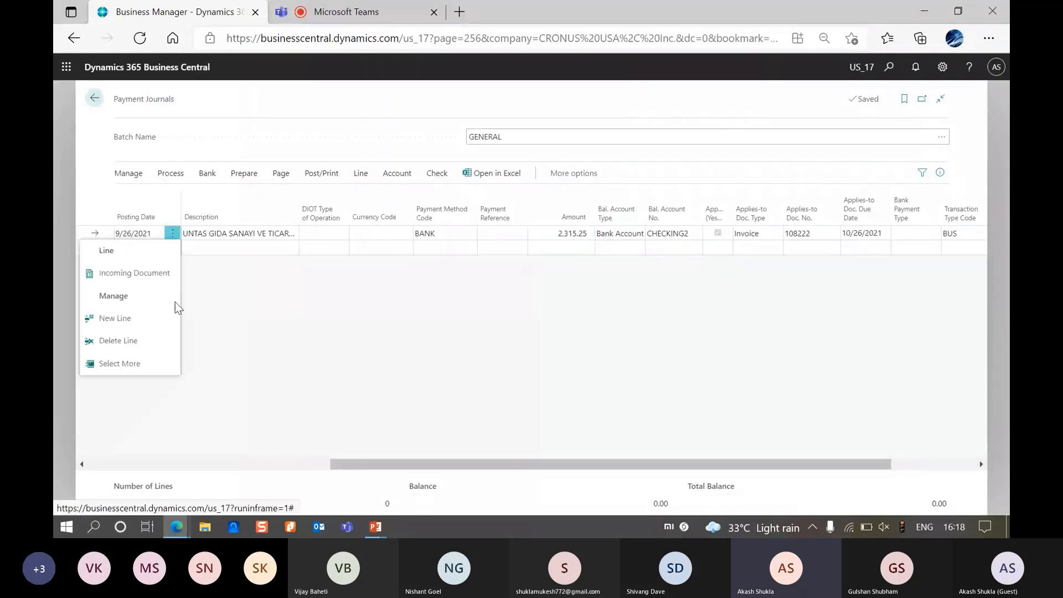
click(526, 262)
click(872, 234)
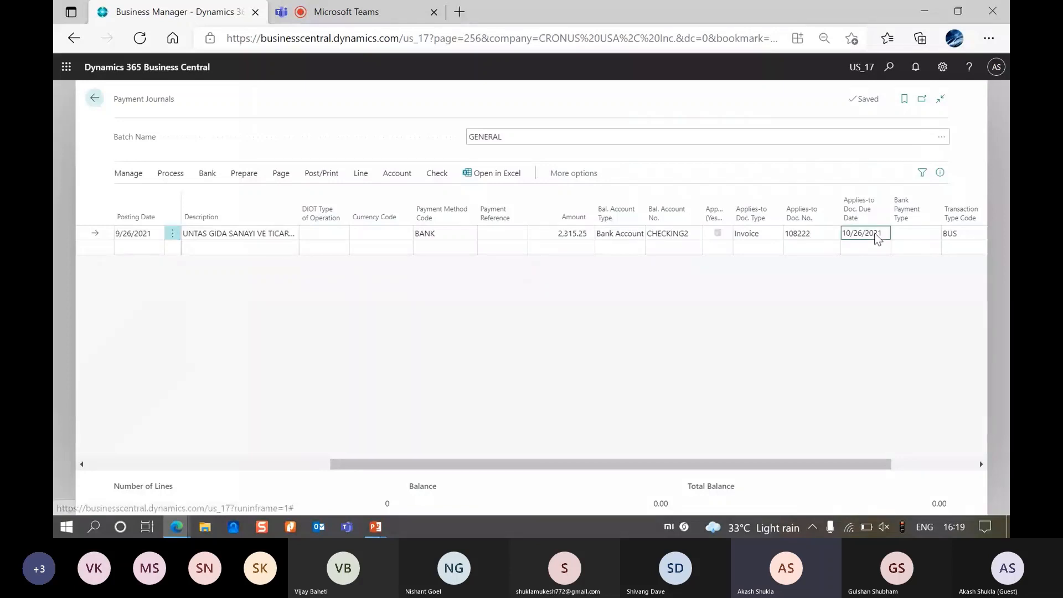
click(826, 235)
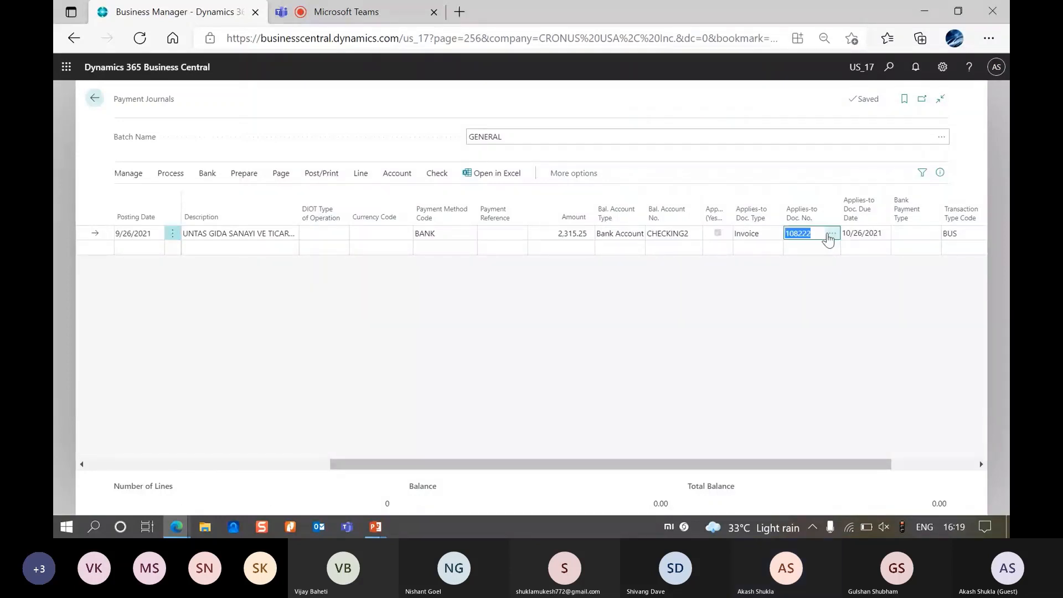
key(Delete)
key(Tab)
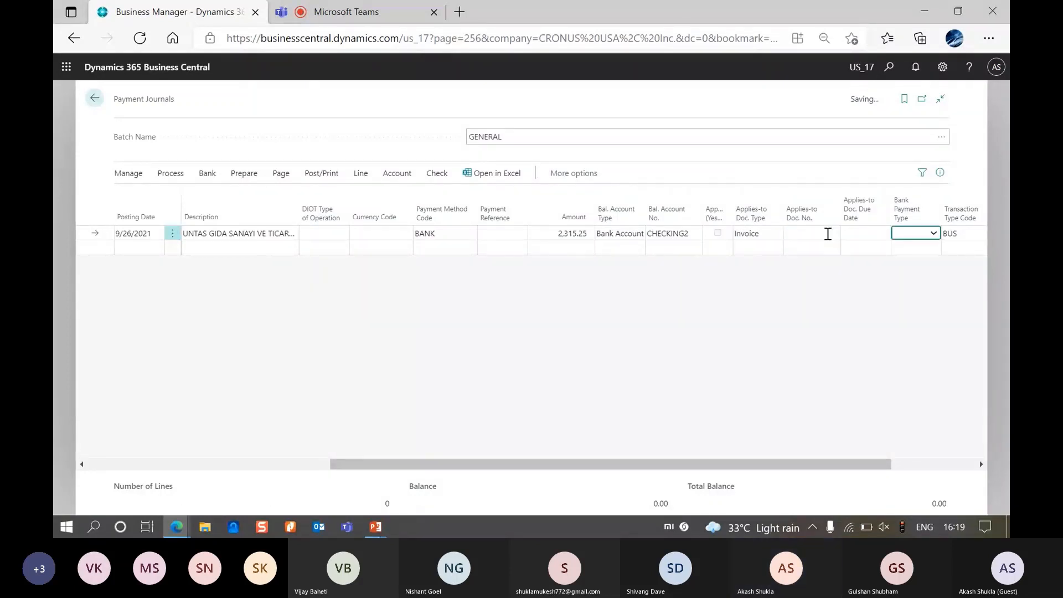
click(828, 234)
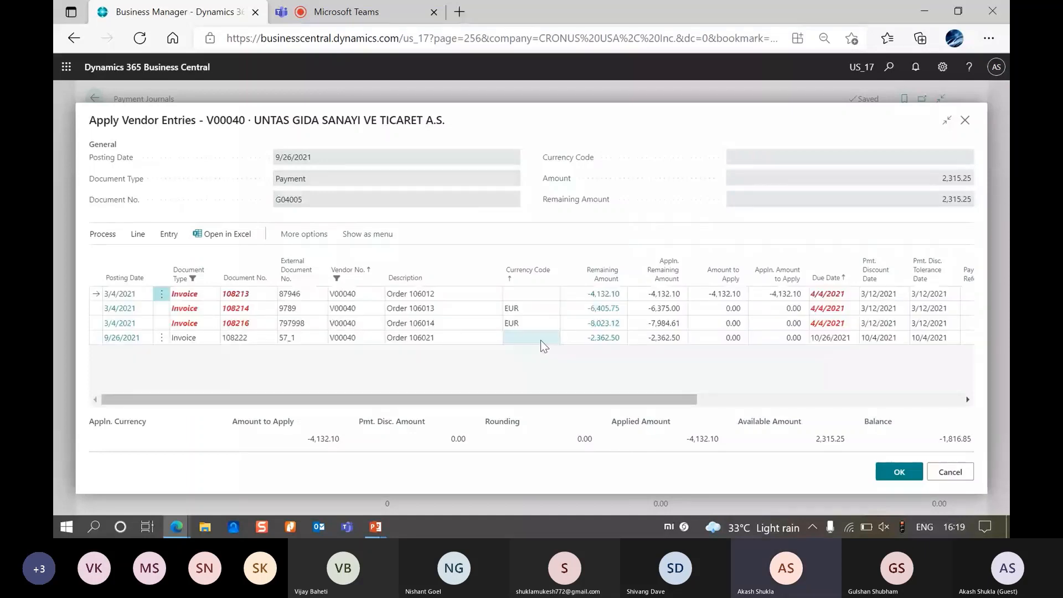
key(Escape)
key(Caps_Lock)
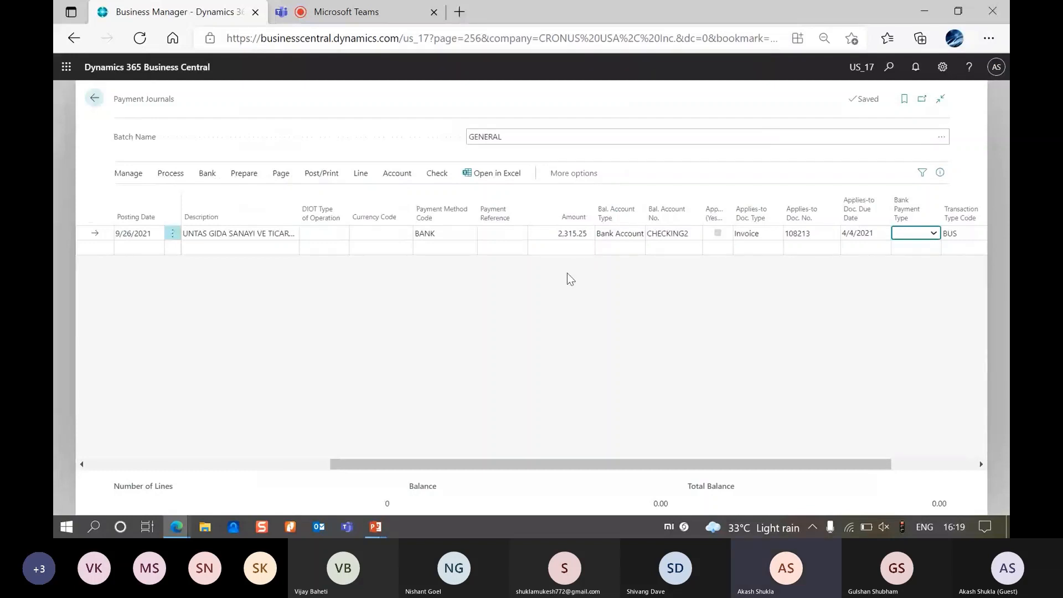
Set the UNTAS GIDA payment line's amount to 2,300.
click(561, 233)
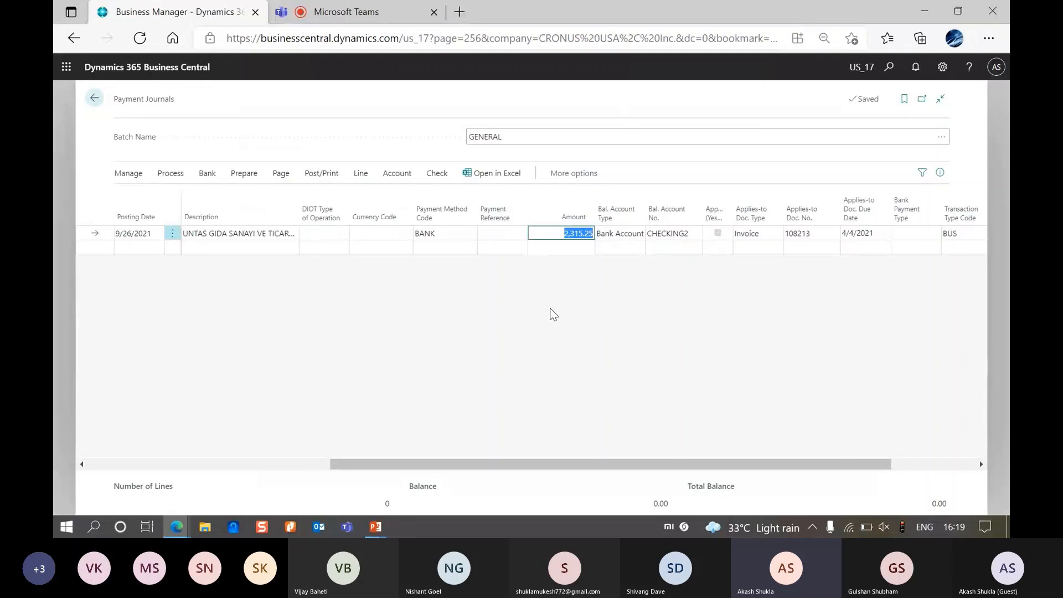
text(2,)
text(300)
key(Tab)
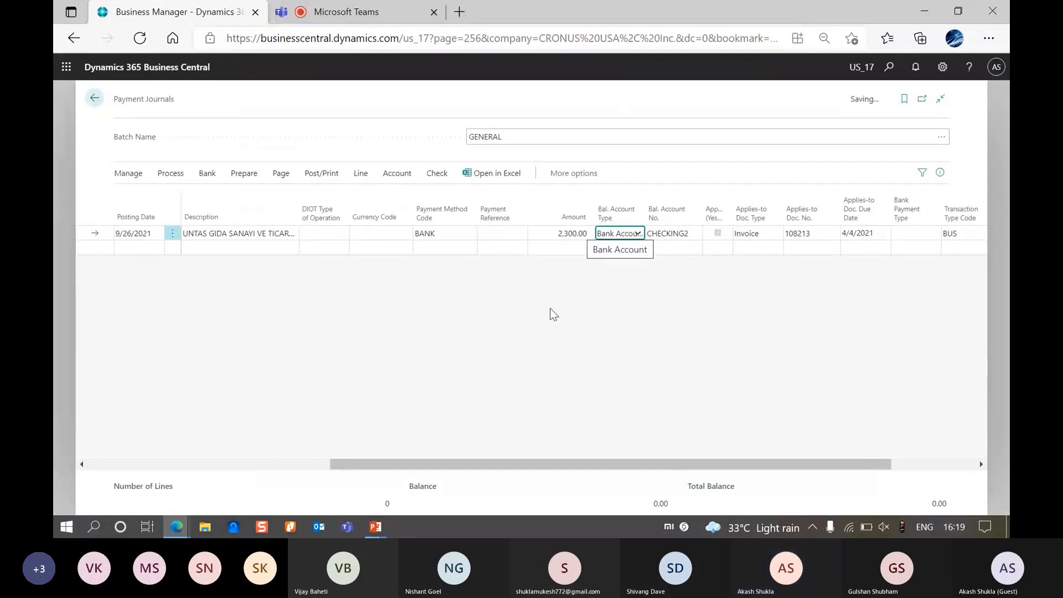
key(Tab)
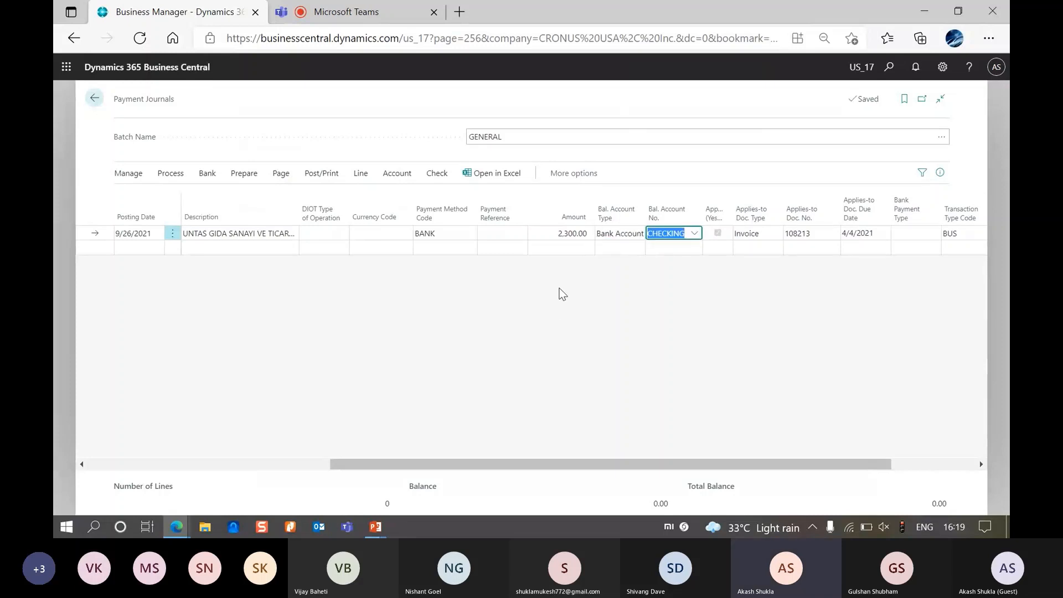
Clear the payment line's amount and its applies-to document number.
click(579, 235)
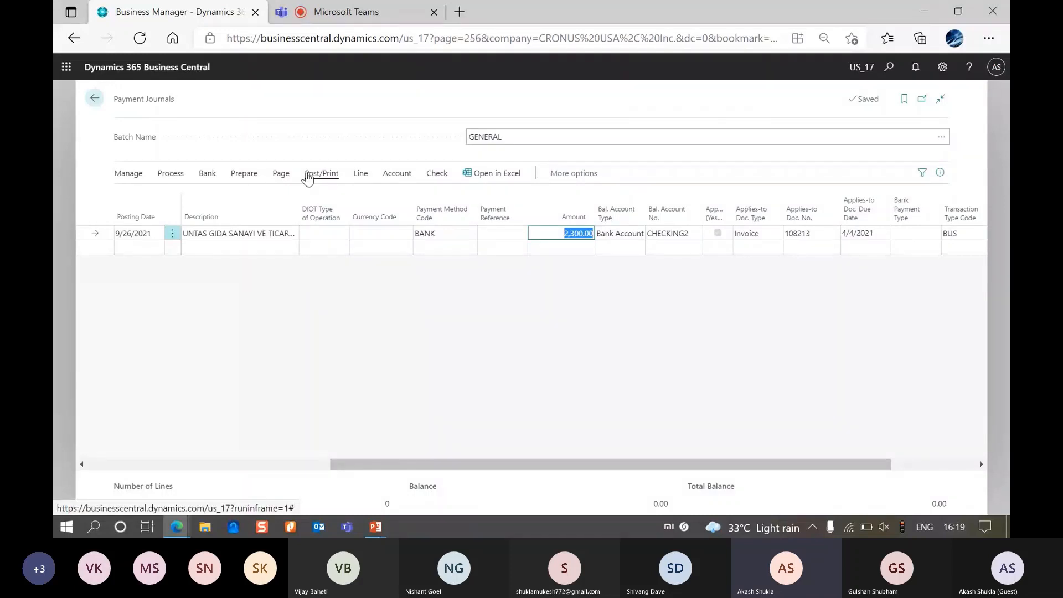
click(319, 249)
click(583, 235)
key(BackSpace)
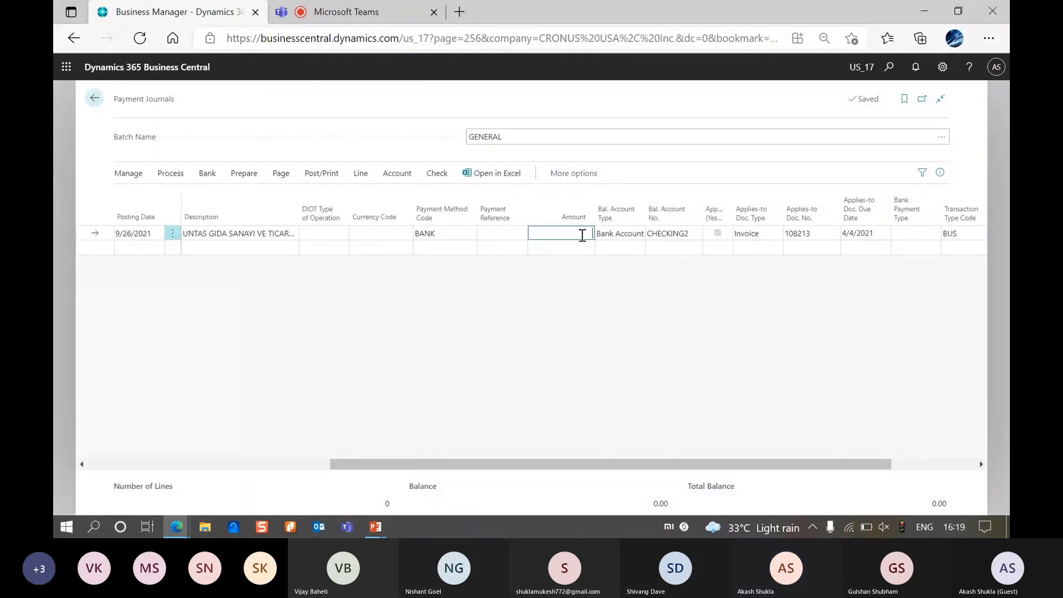
key(Tab)
key(Tab)
key(Tab)
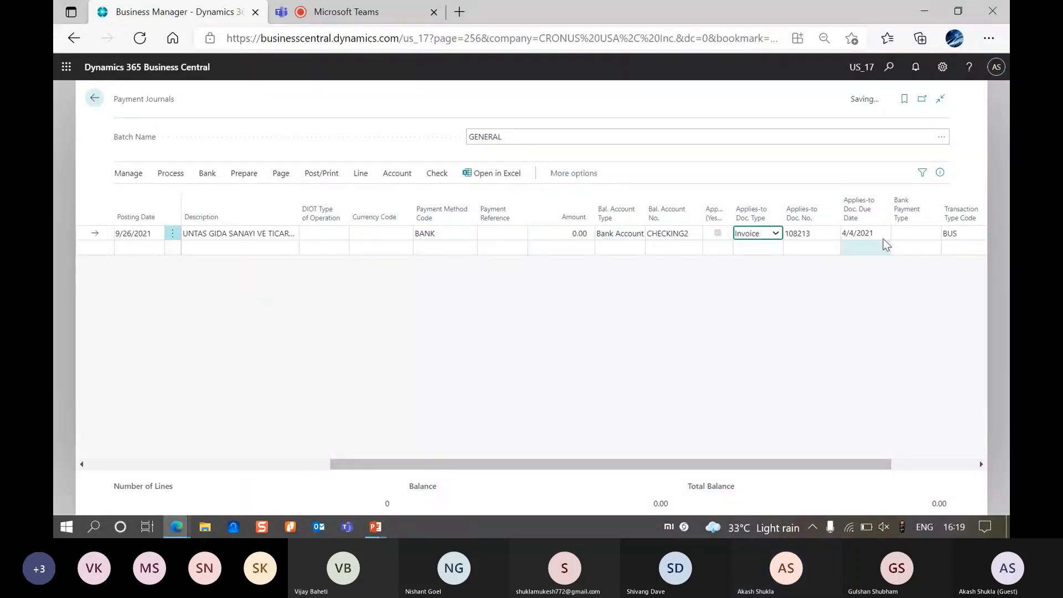
key(Tab)
key(BackSpace)
key(Tab)
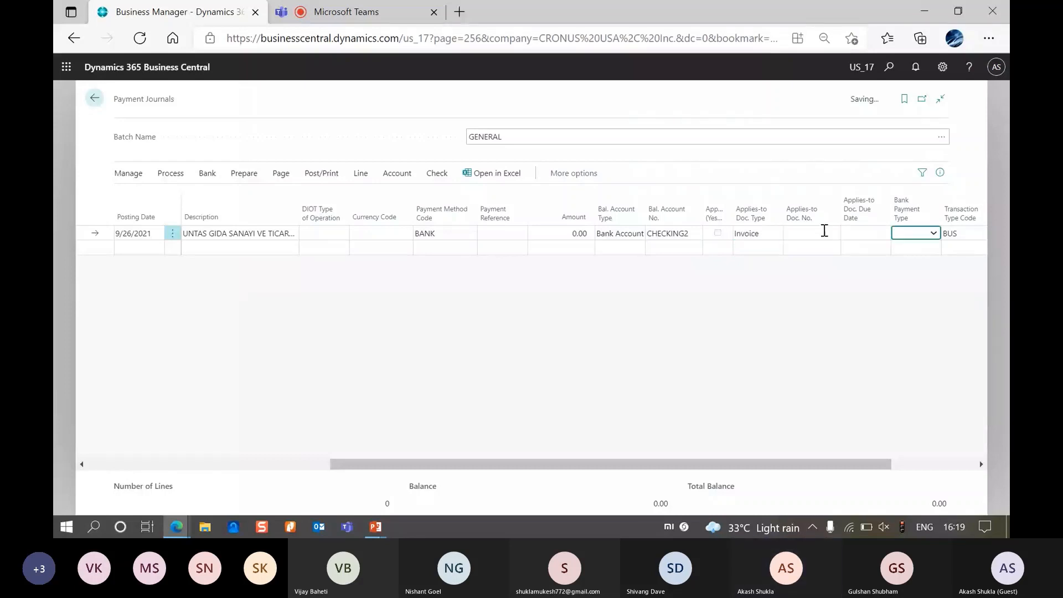
Apply the payment to the vendor's 3/4/2021 invoice 108213 from the open vendor entries.
click(826, 233)
click(831, 234)
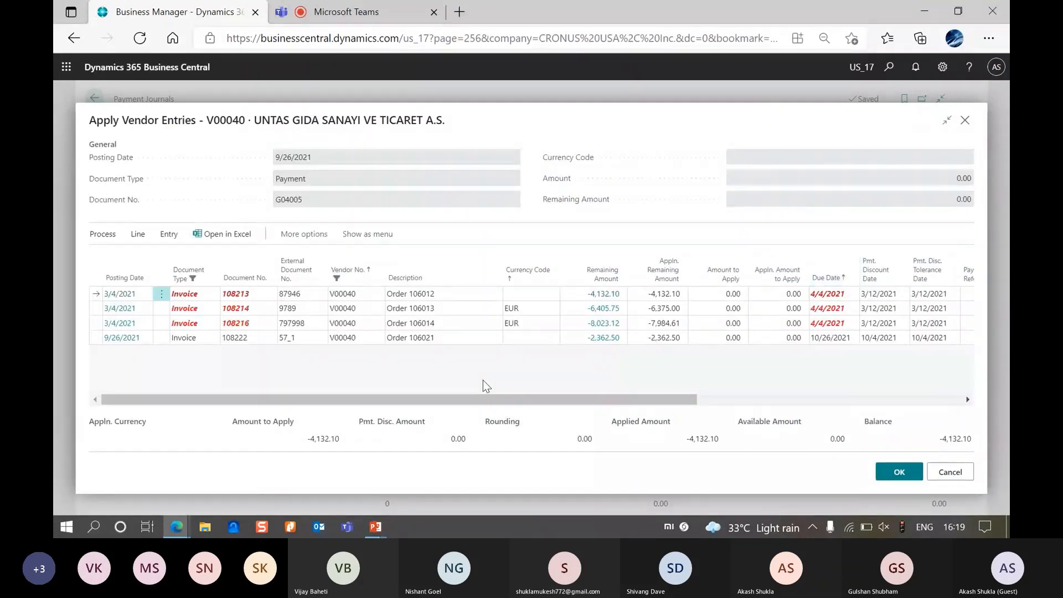
click(128, 298)
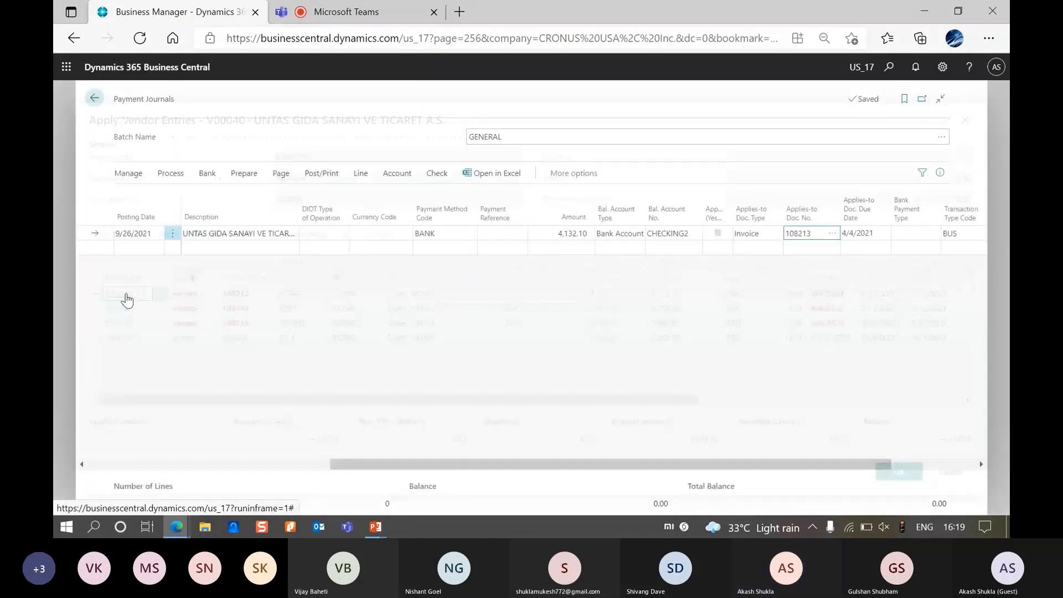
key(Tab)
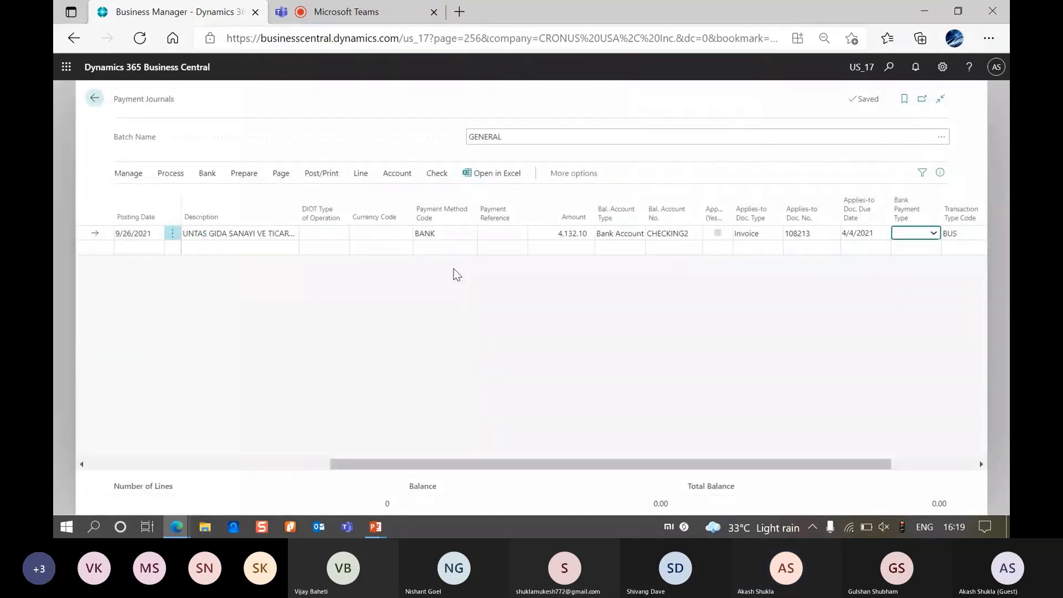
Set the payment amount to 4,100, review the tolerance warning's details, and choose to post the balance as payment tolerance.
click(559, 234)
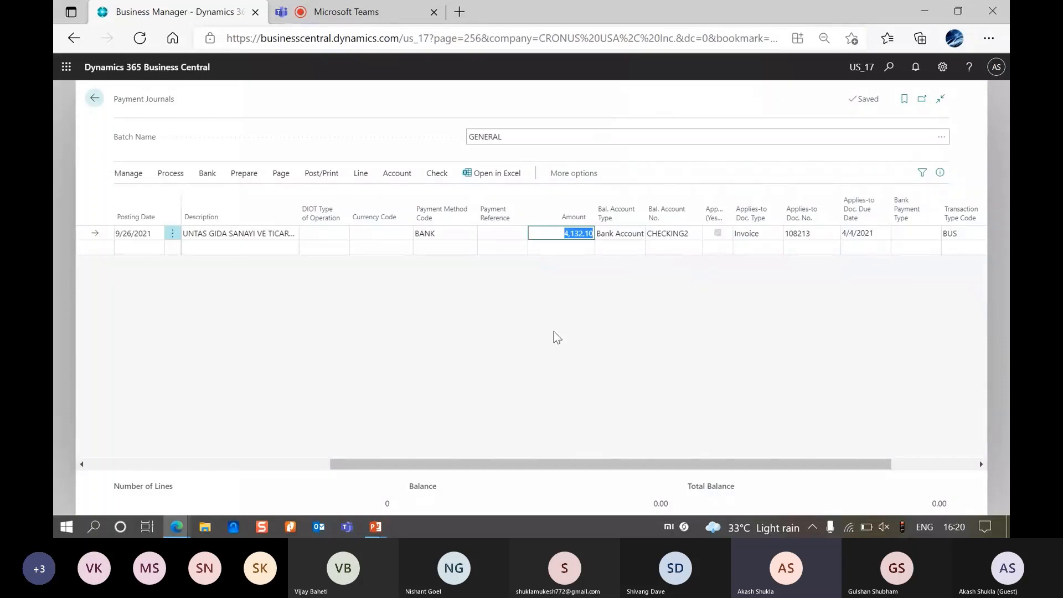
text(4100)
key(Tab)
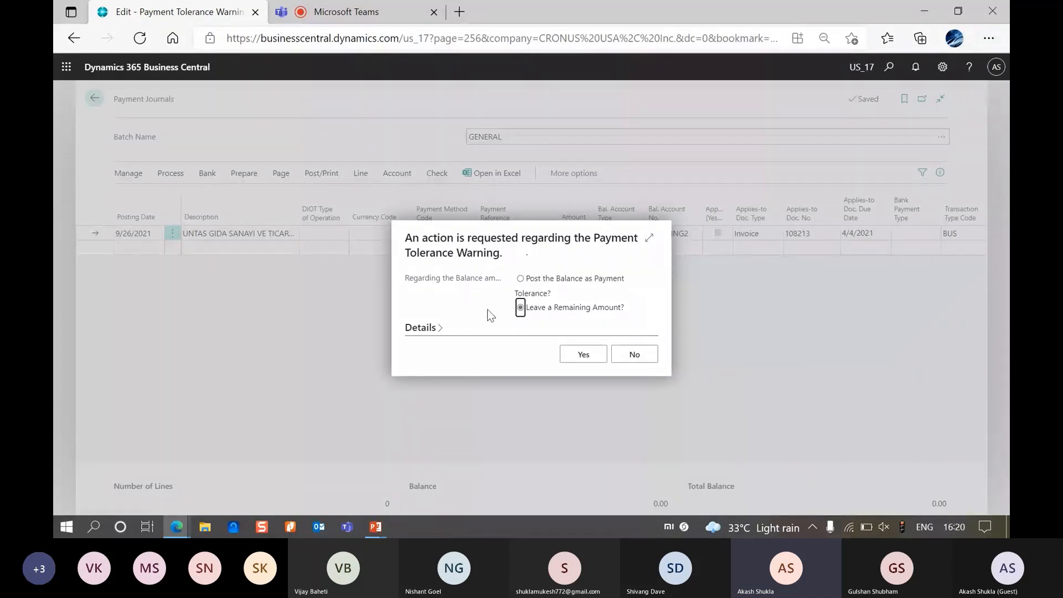
click(431, 332)
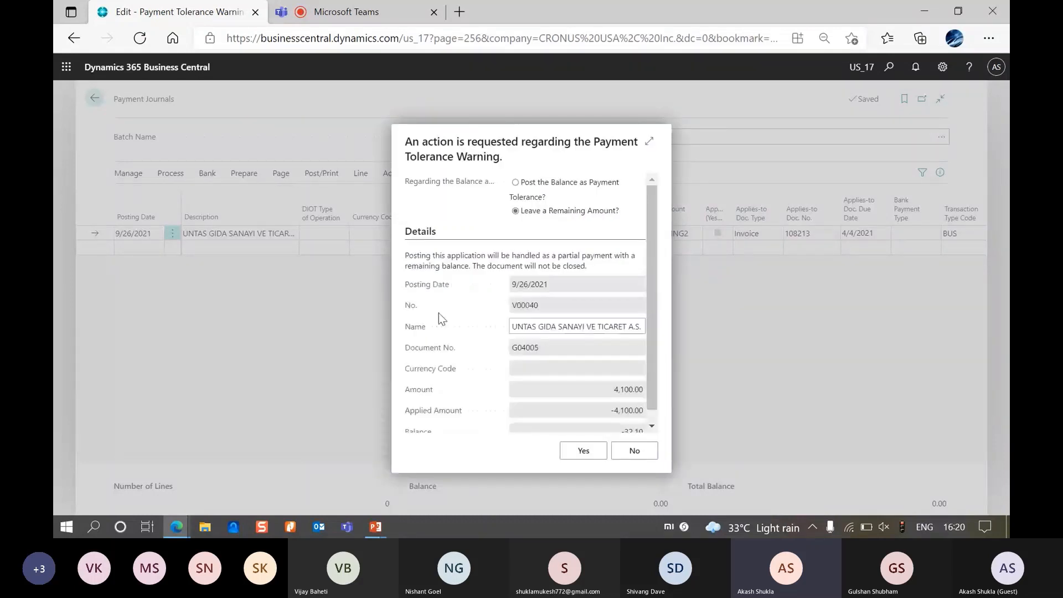
click(649, 139)
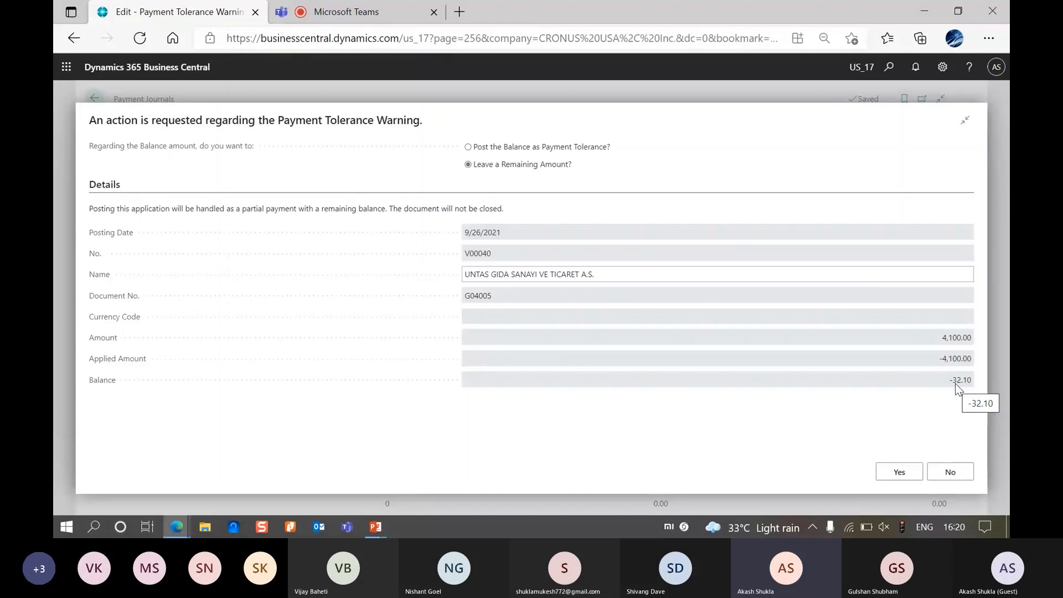
click(470, 147)
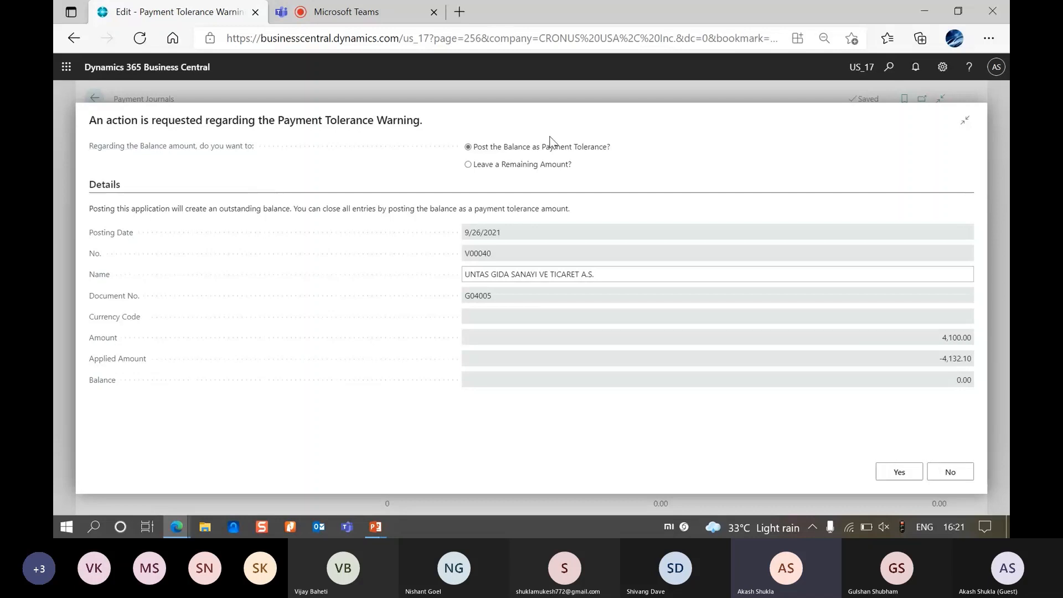
click(900, 472)
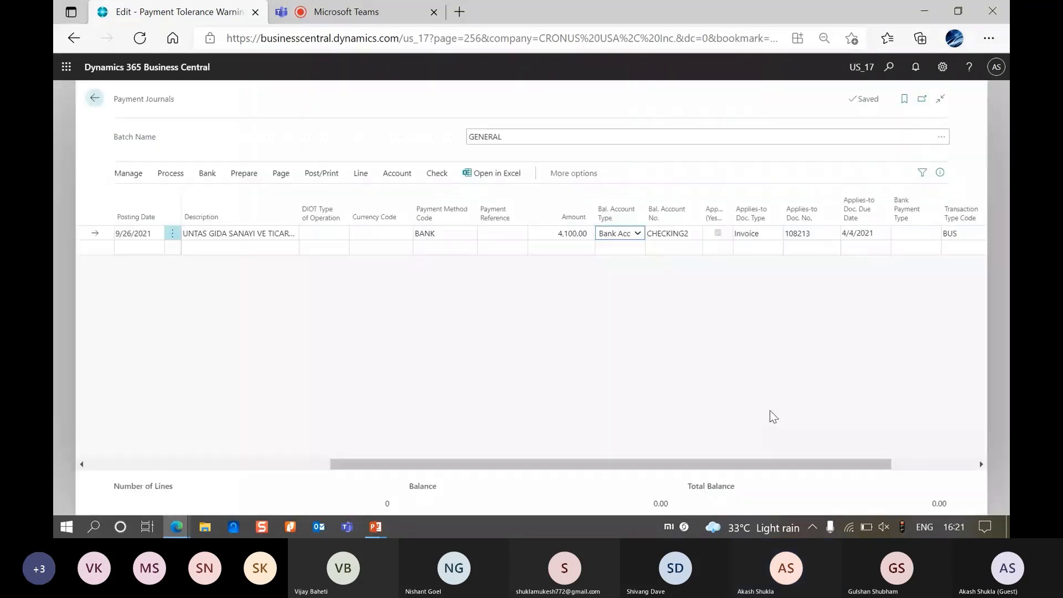
Preview the payment's posting and examine its G/L entries.
click(329, 174)
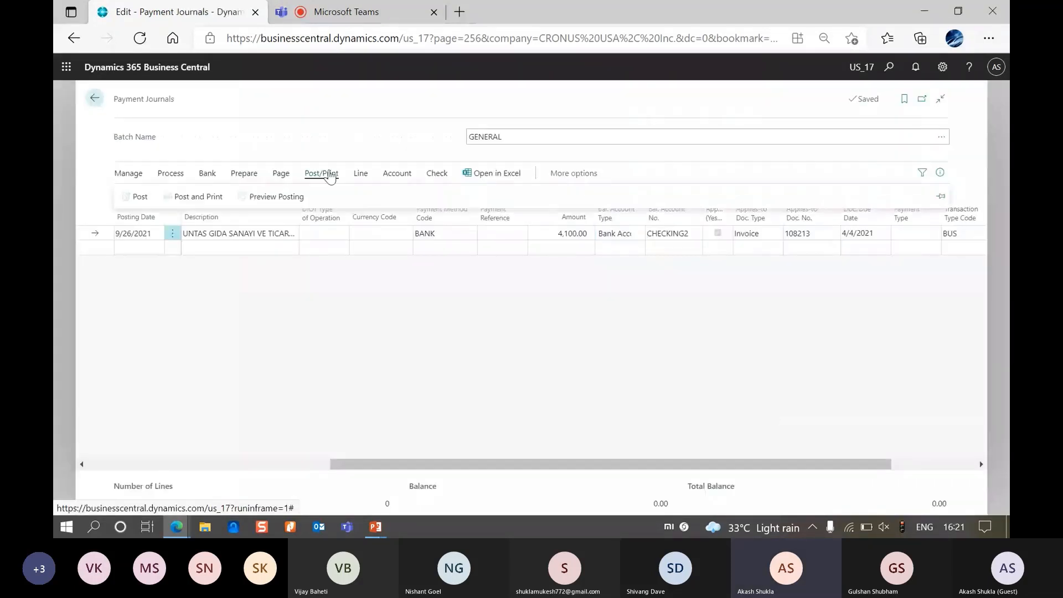
click(246, 197)
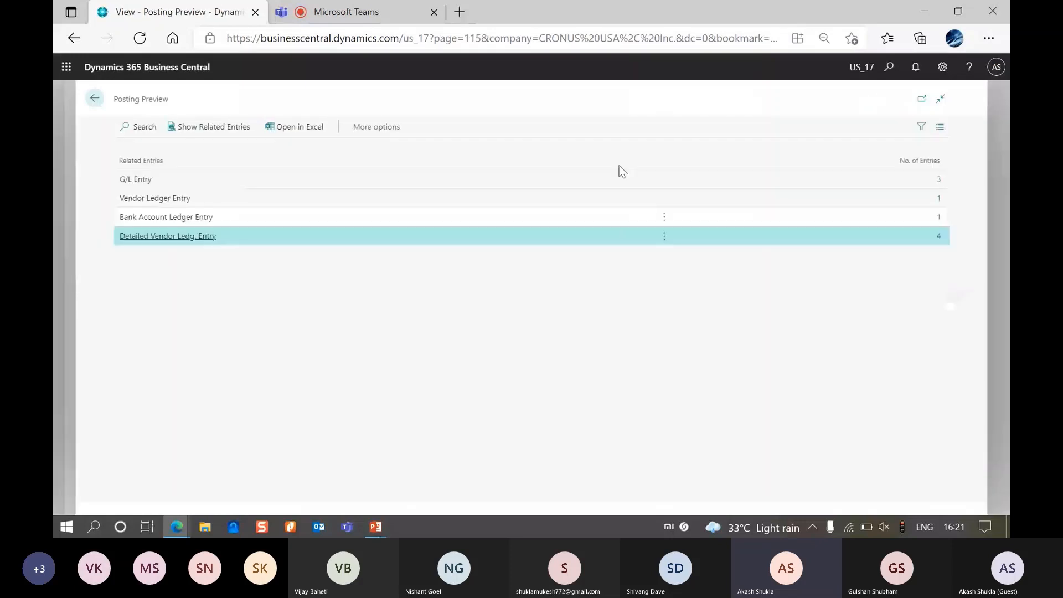
click(940, 181)
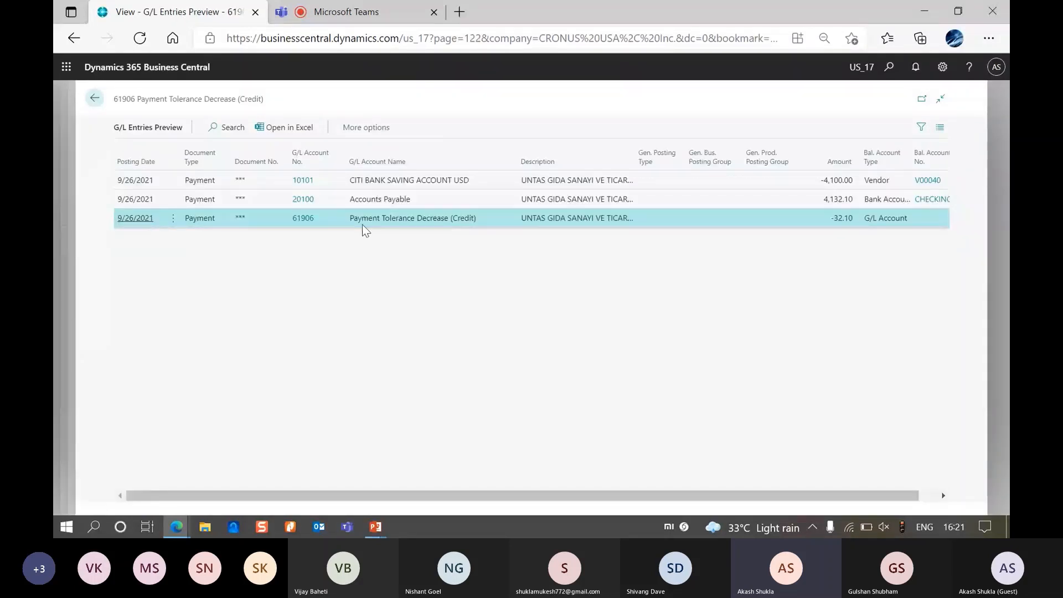
Find Vendor Posting Groups by searching "vend pos gr", review the payment tolerance accounts, and return to the G/L entries preview.
click(882, 78)
text(ven)
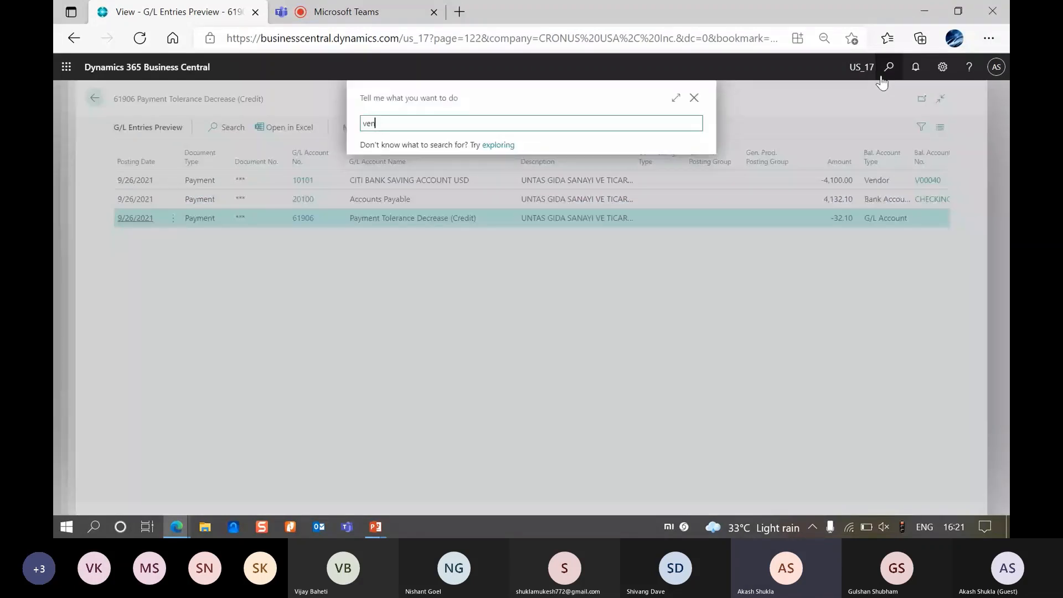
text(d pos)
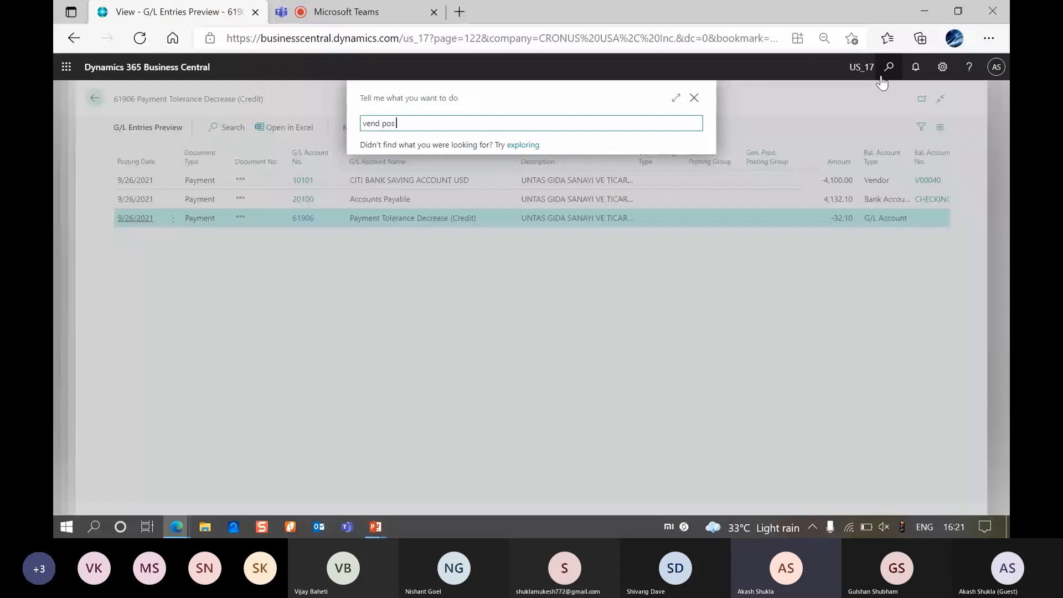
text(gr)
click(450, 203)
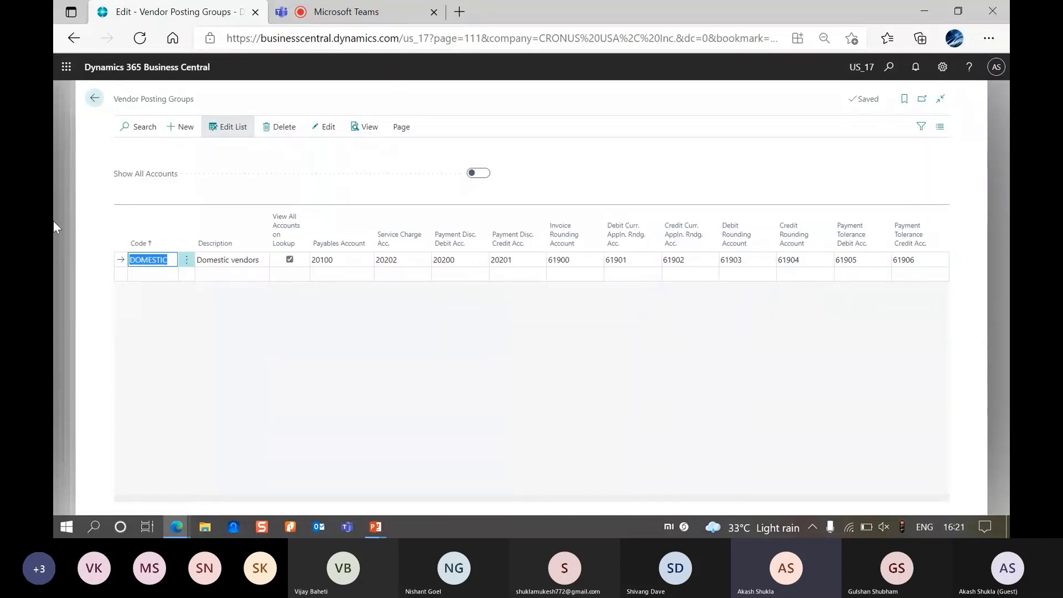
key(Escape)
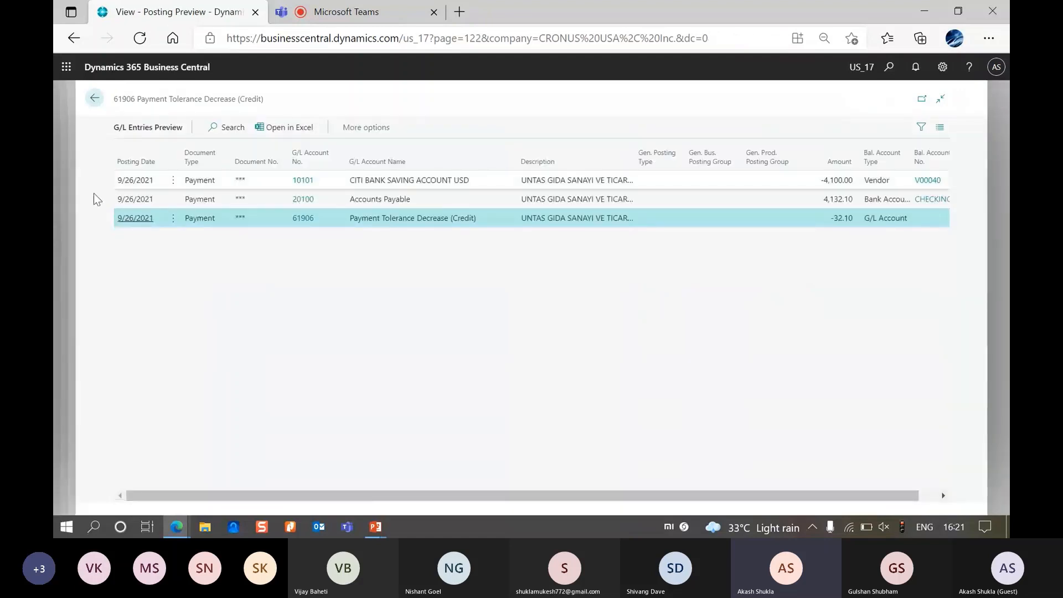
Close the posting preview and post the UNTAS GIDA payment journal line.
key(Escape)
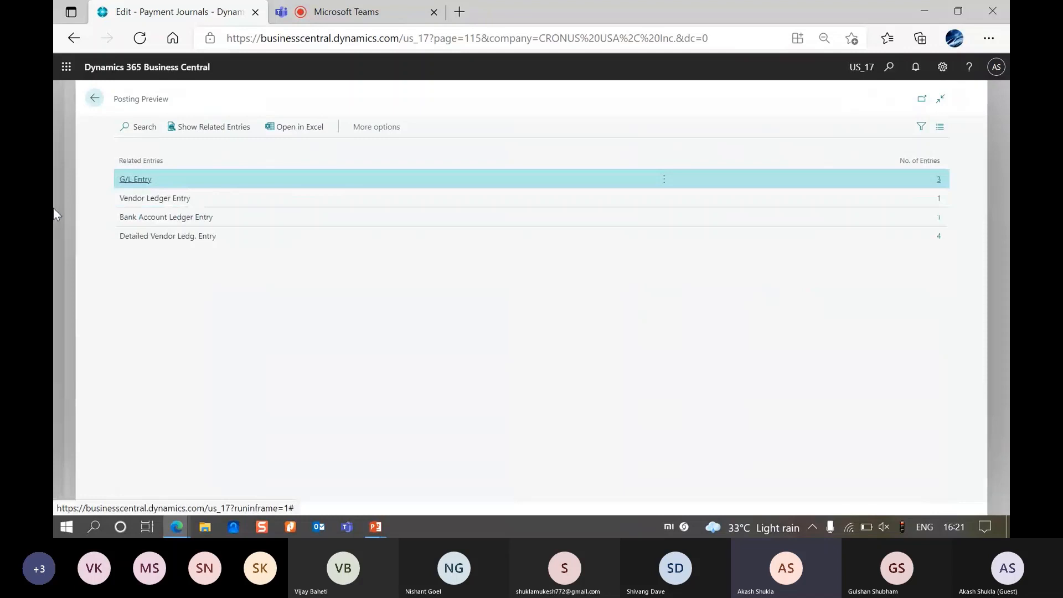
key(Escape)
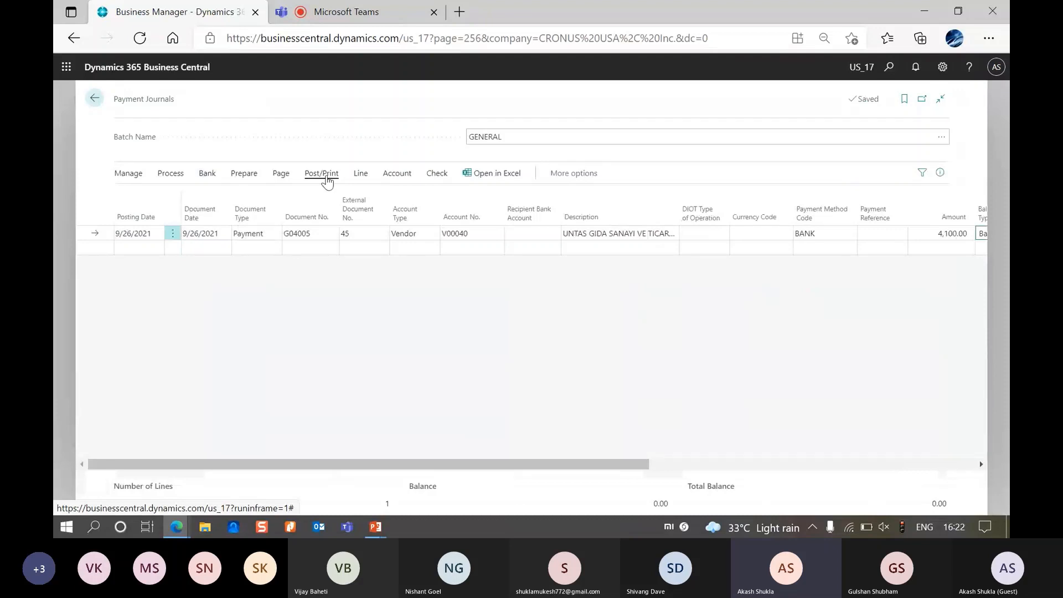
click(327, 180)
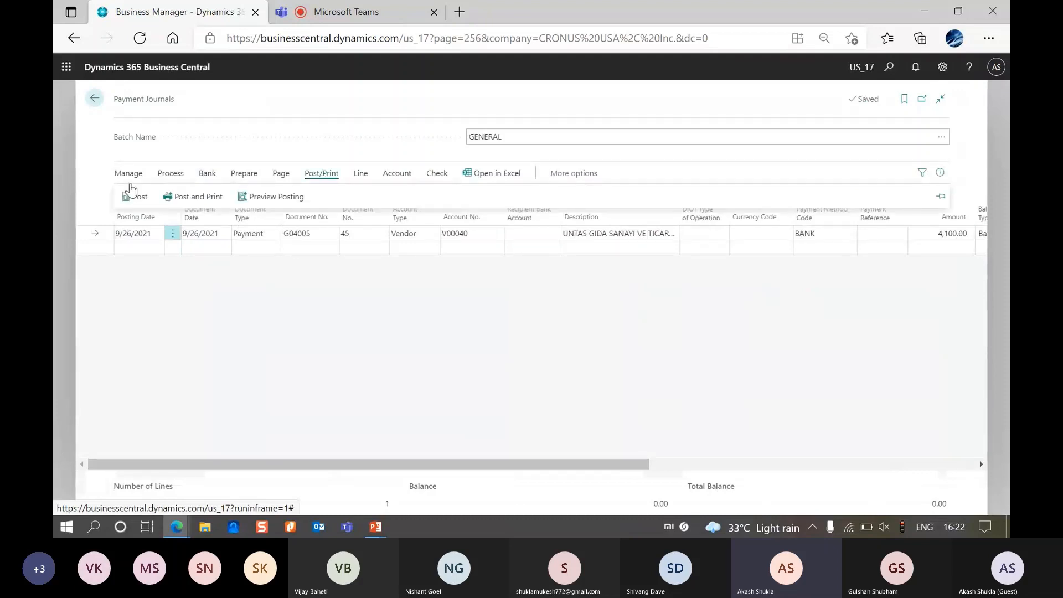
click(133, 195)
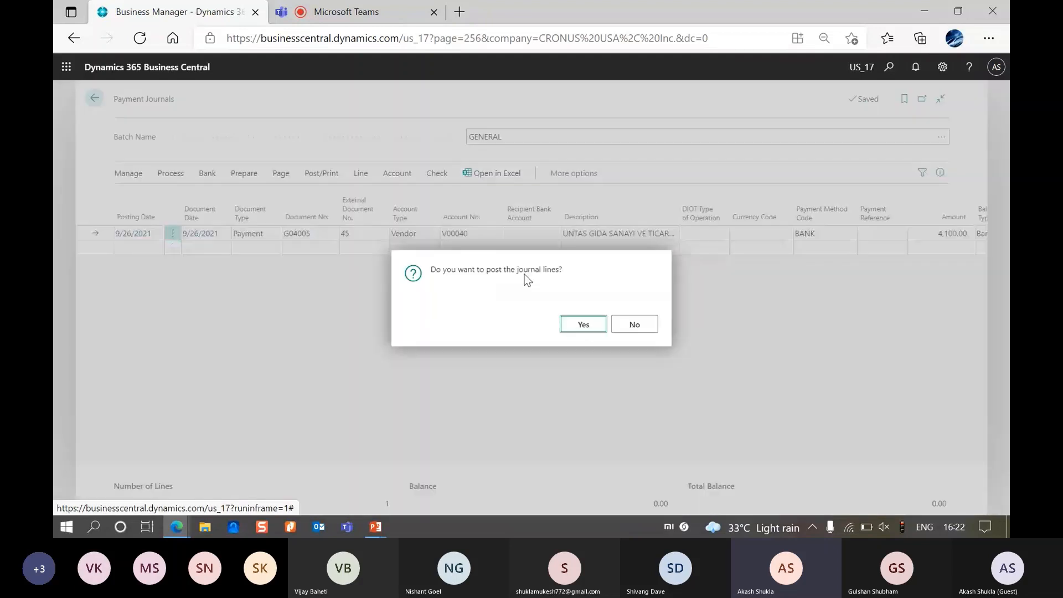
click(584, 325)
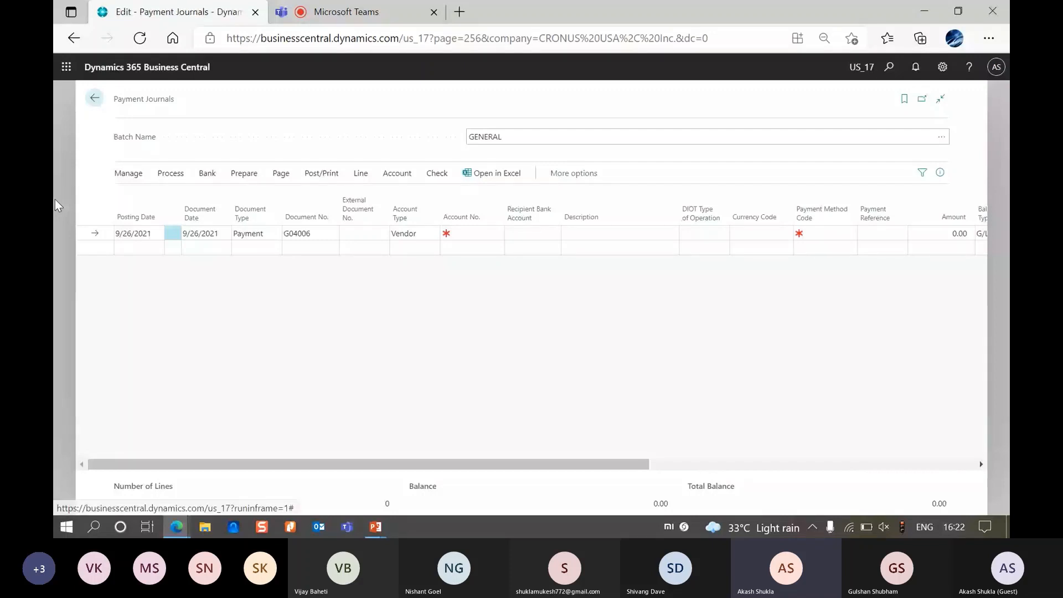
Leave the payment journal, open the sales Reminders list, and open reminder S-REM1003 for editing.
click(55, 200)
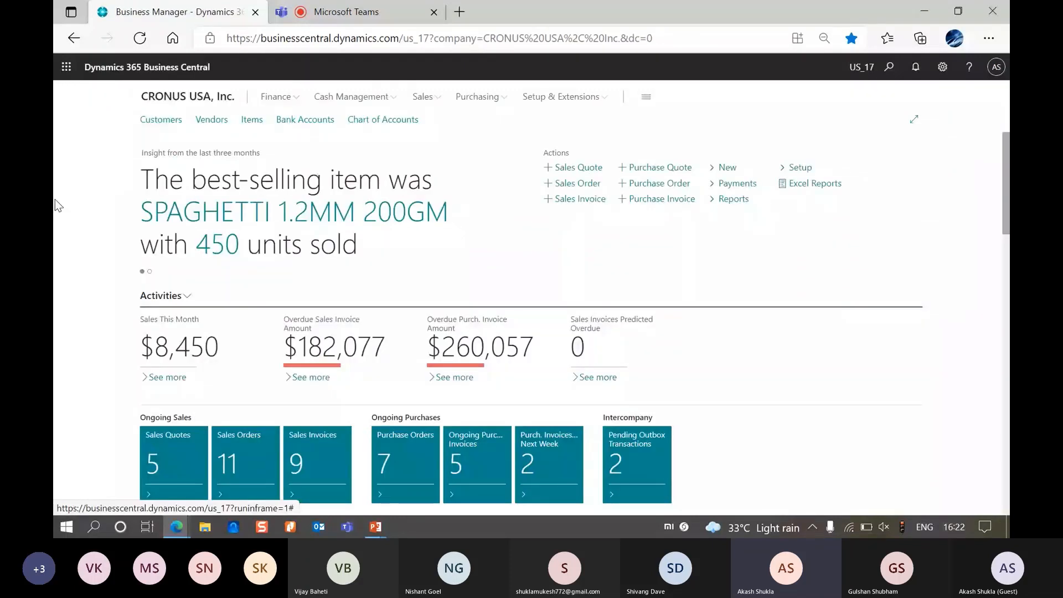
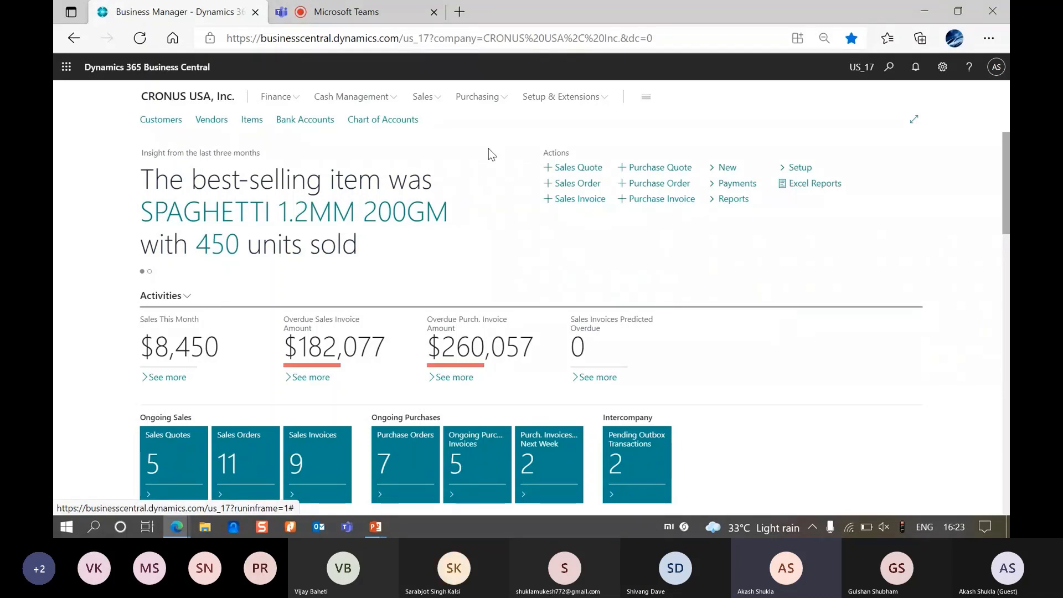
click(424, 97)
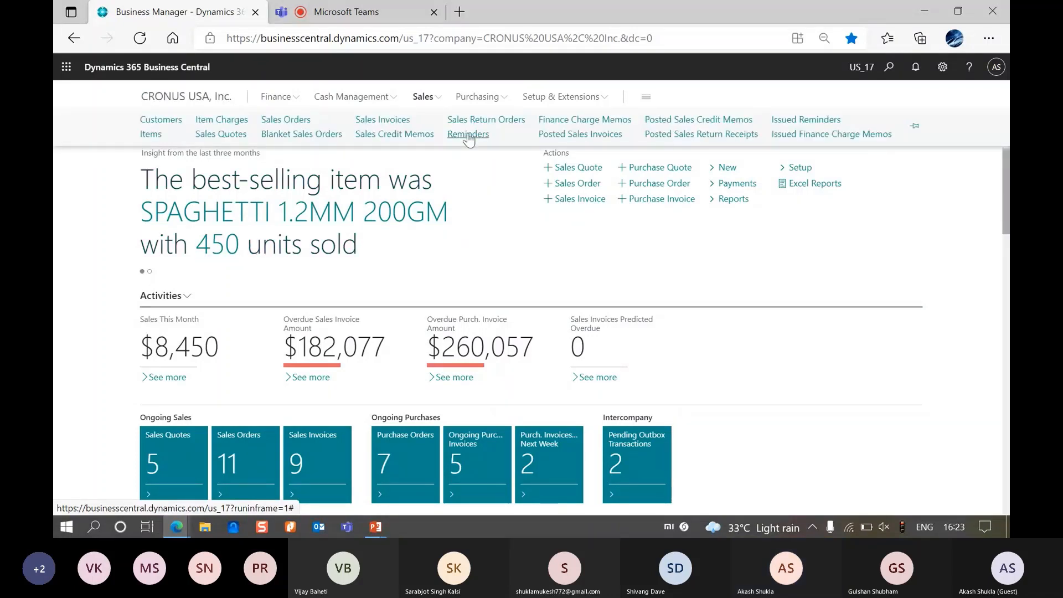
click(468, 136)
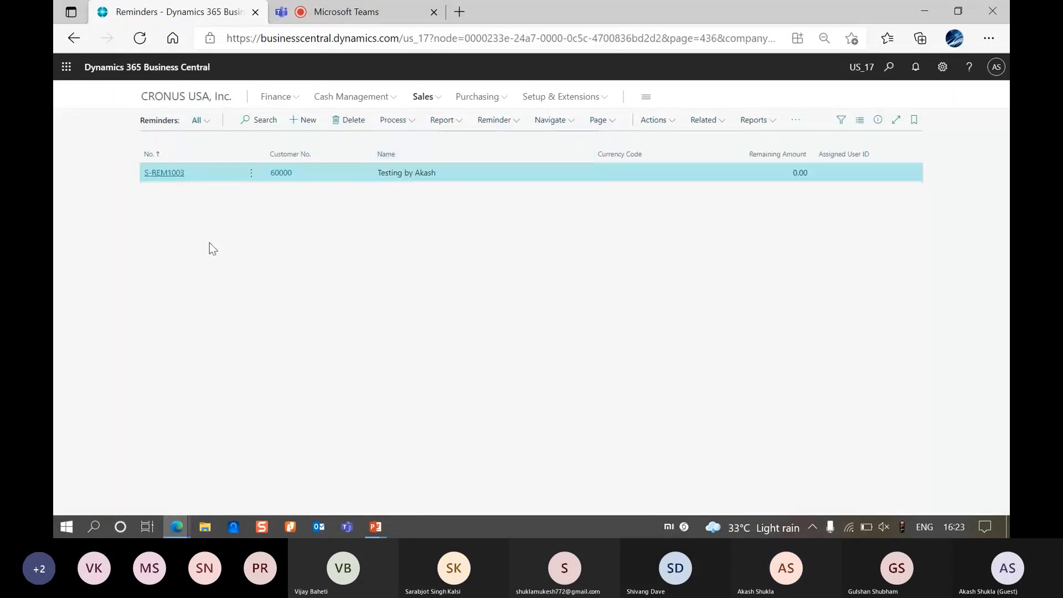
click(167, 174)
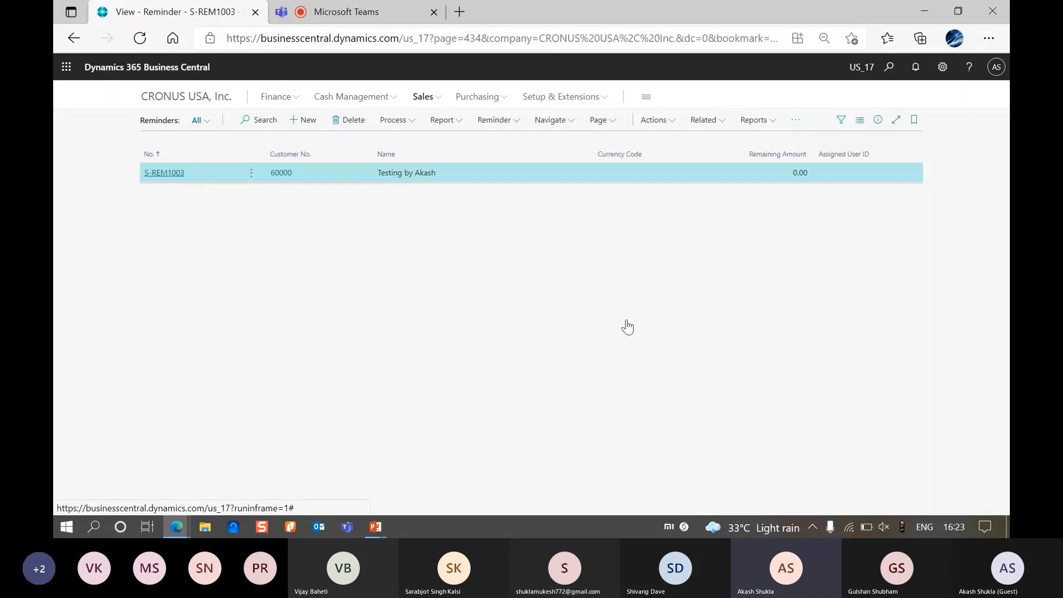
click(500, 99)
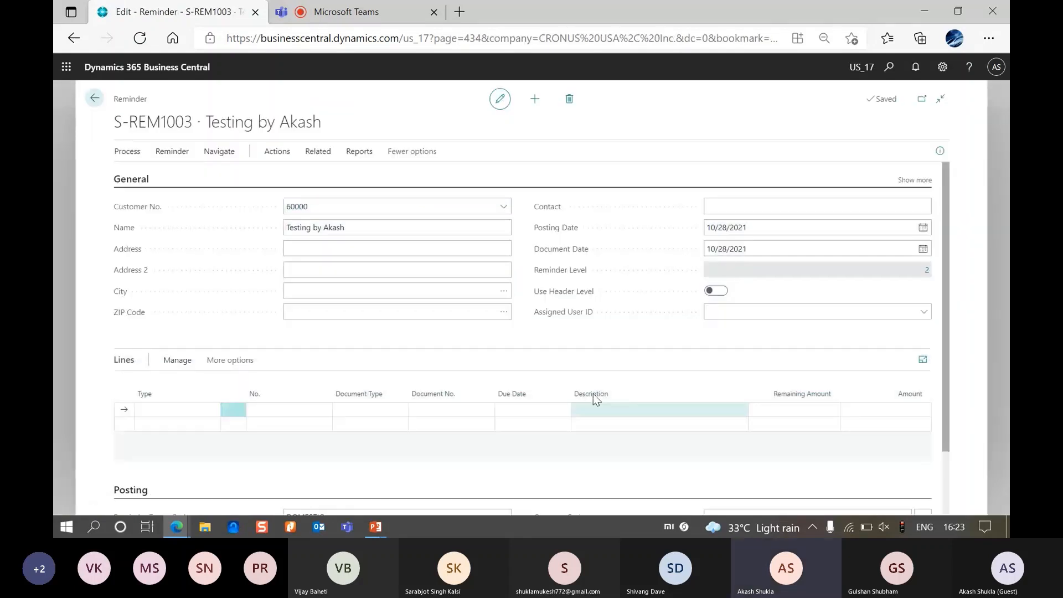
Open the full Reminder Terms list from the reminder's terms code and review the DOMESTIC and FOREIGN terms.
scroll(248, 434, down, 1)
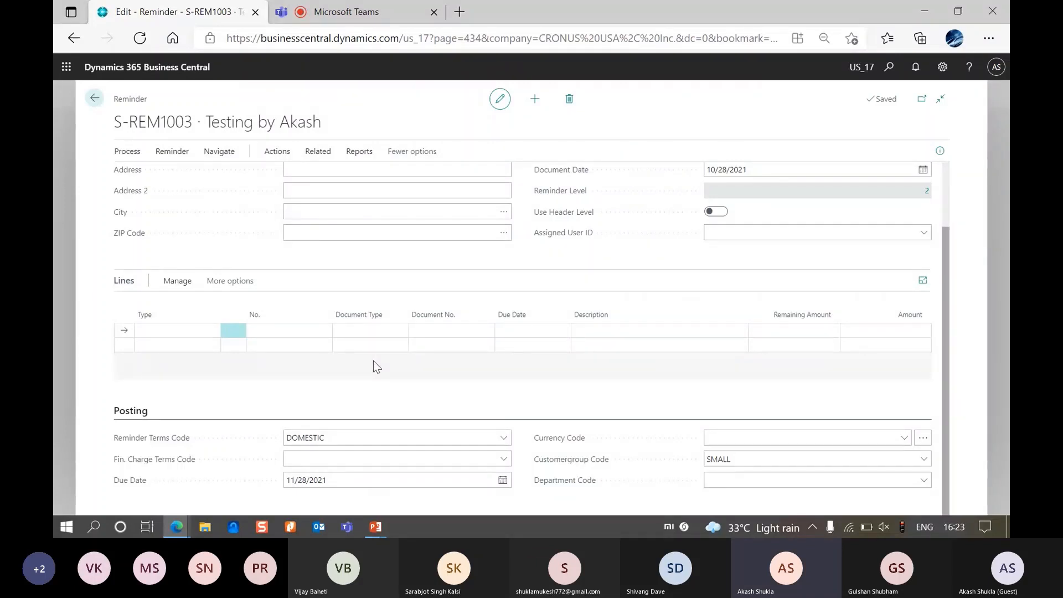
click(393, 438)
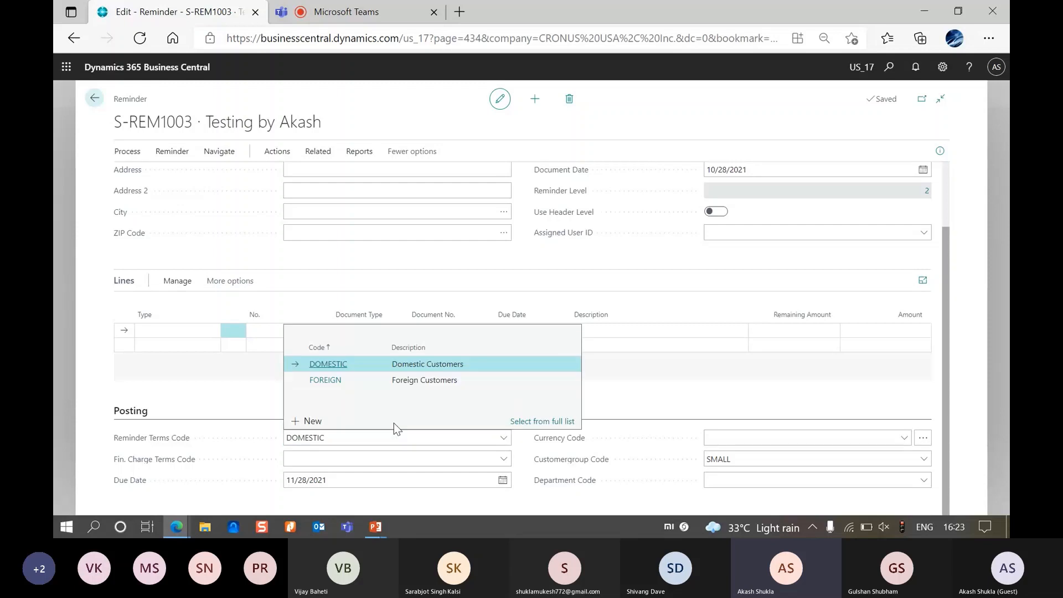
click(537, 420)
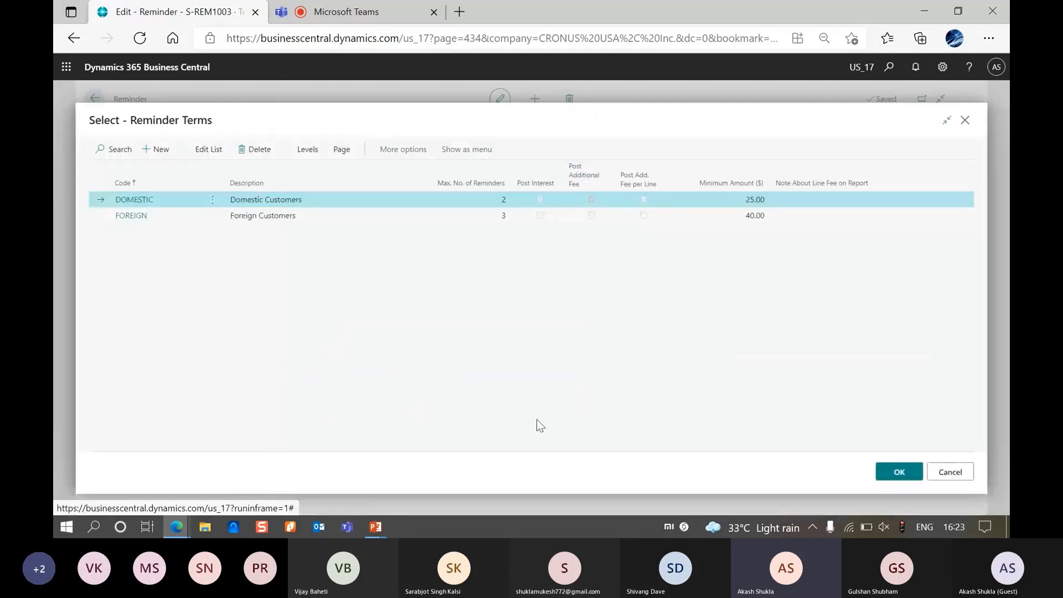
click(945, 127)
click(732, 164)
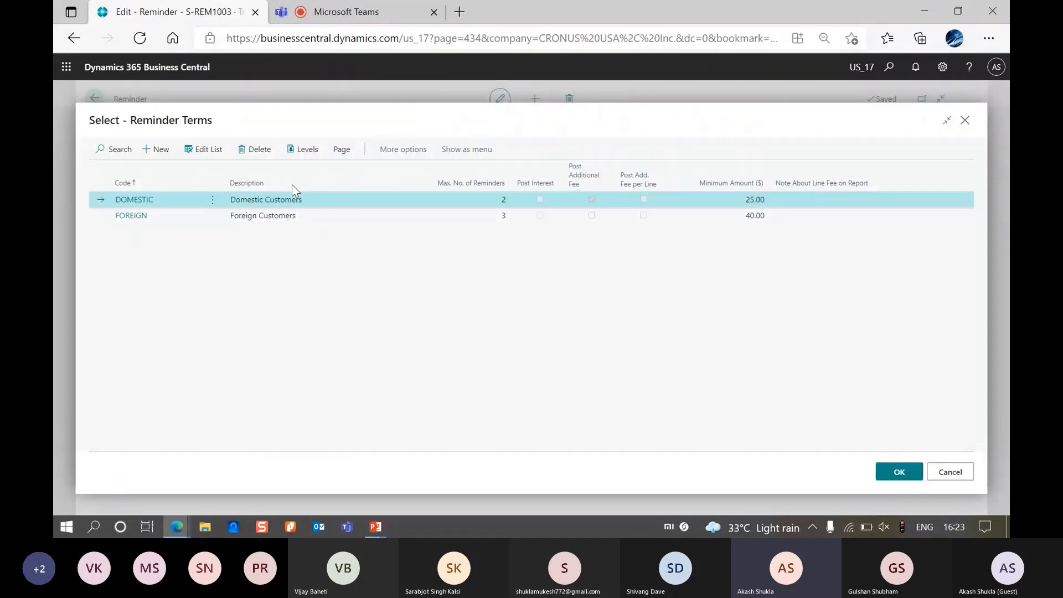
Review the grace periods in the DOMESTIC reminder levels, then return to the reminder without changing its terms.
click(290, 149)
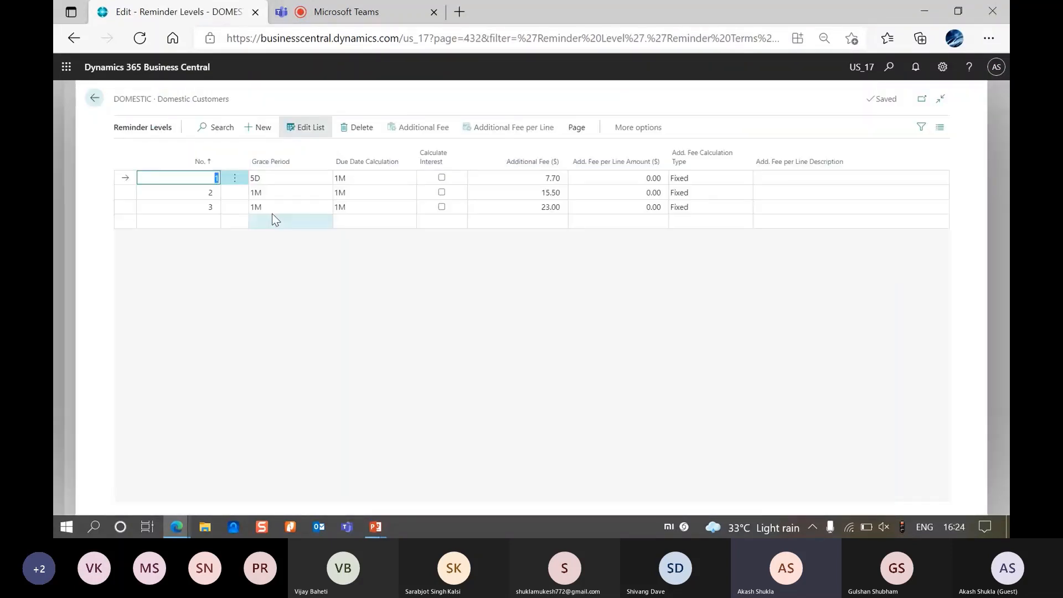
click(292, 178)
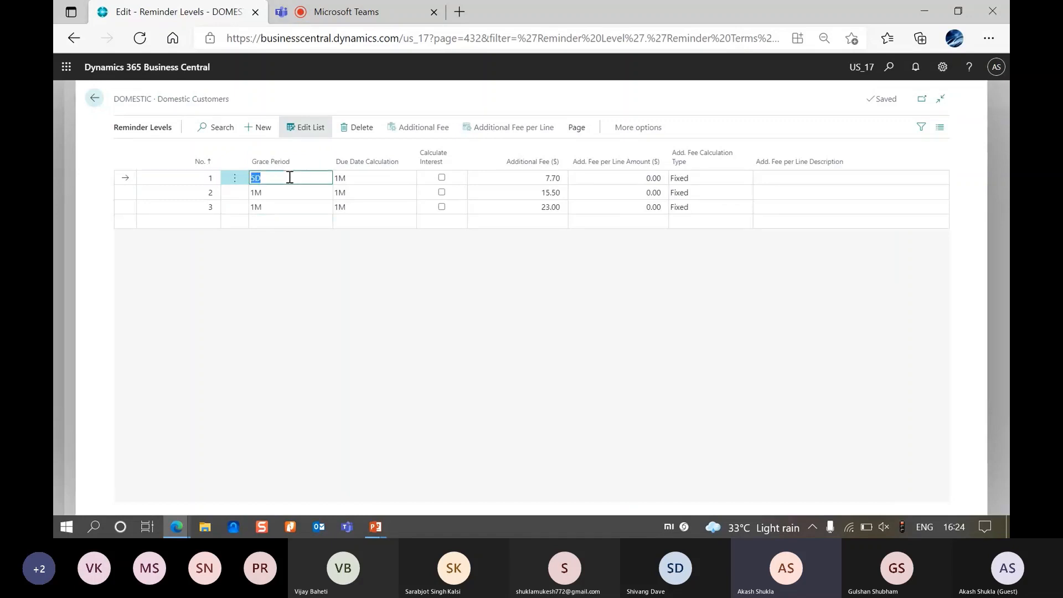
click(293, 177)
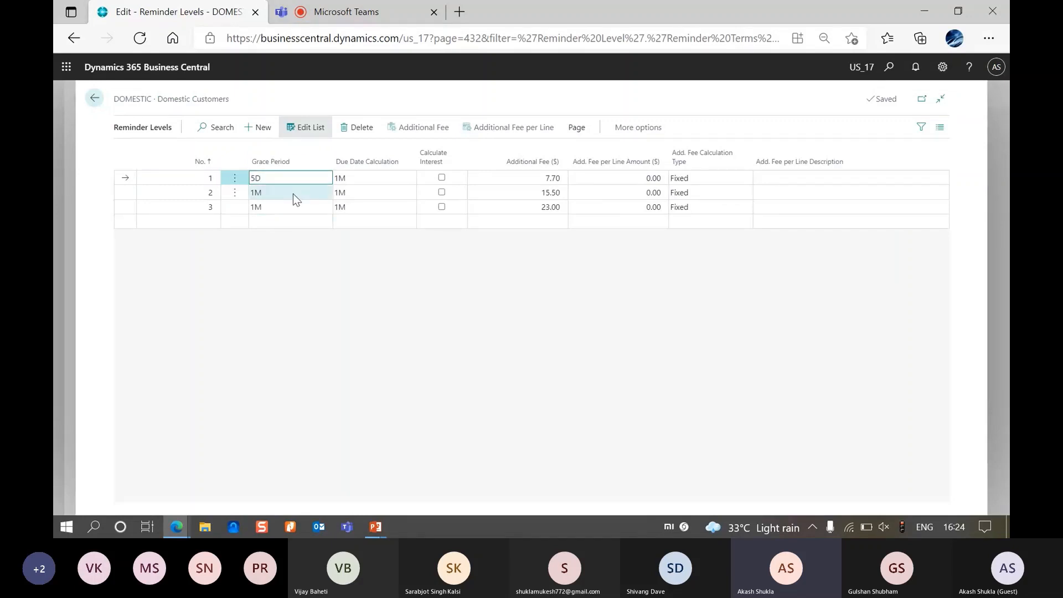
click(294, 194)
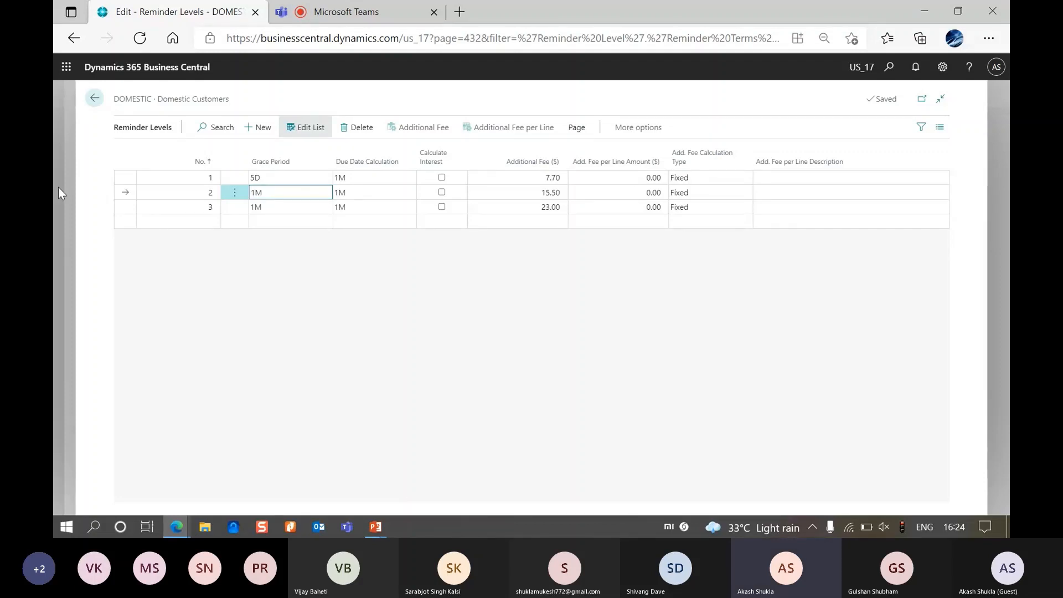
key(Escape)
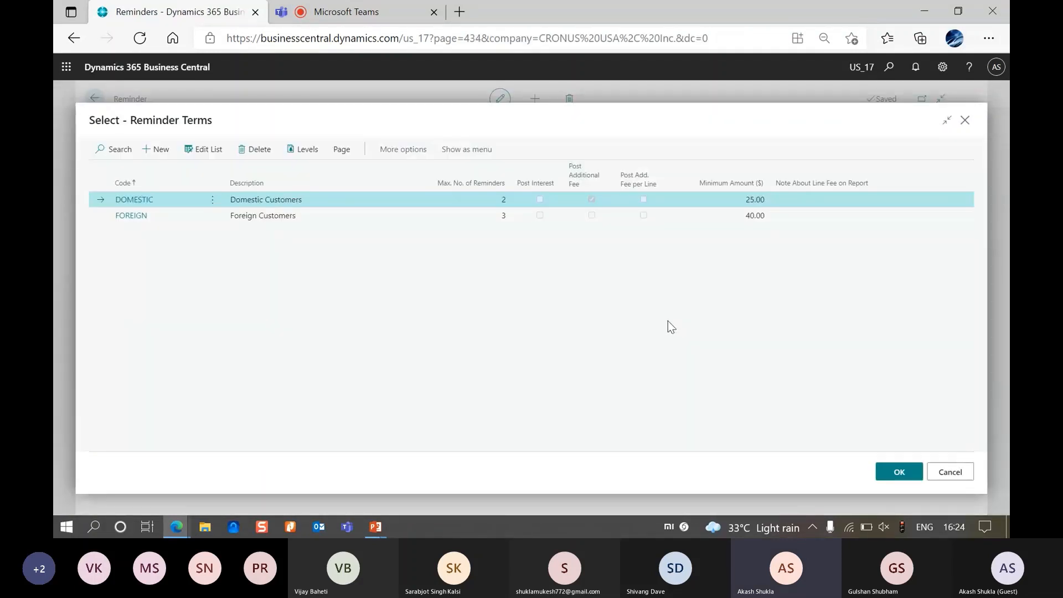
click(950, 472)
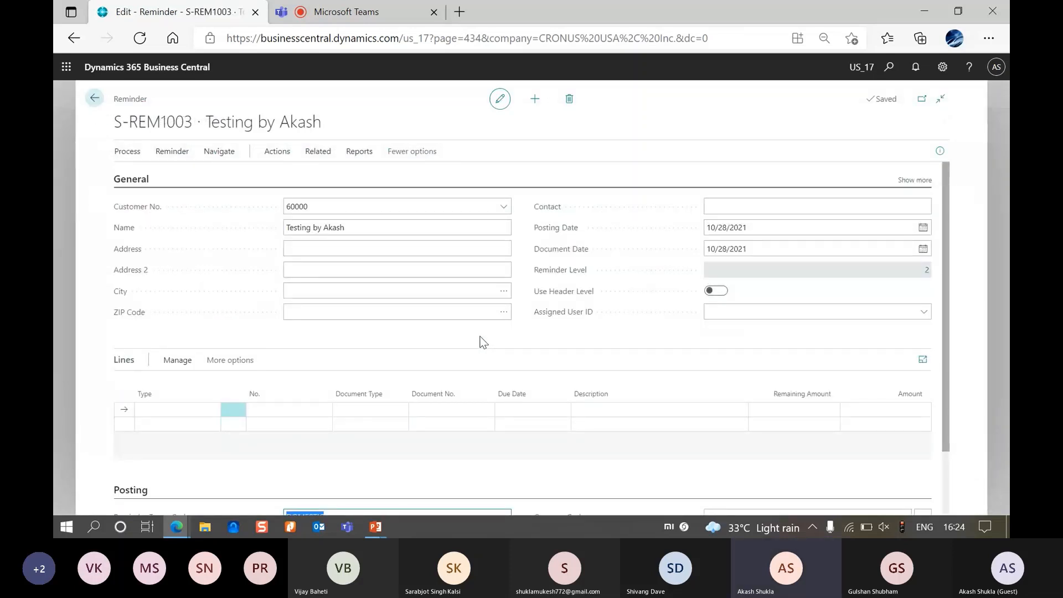
Suggest reminder lines for S-REM1003, with customer ledger entries filtered to document type Invoice.
click(132, 153)
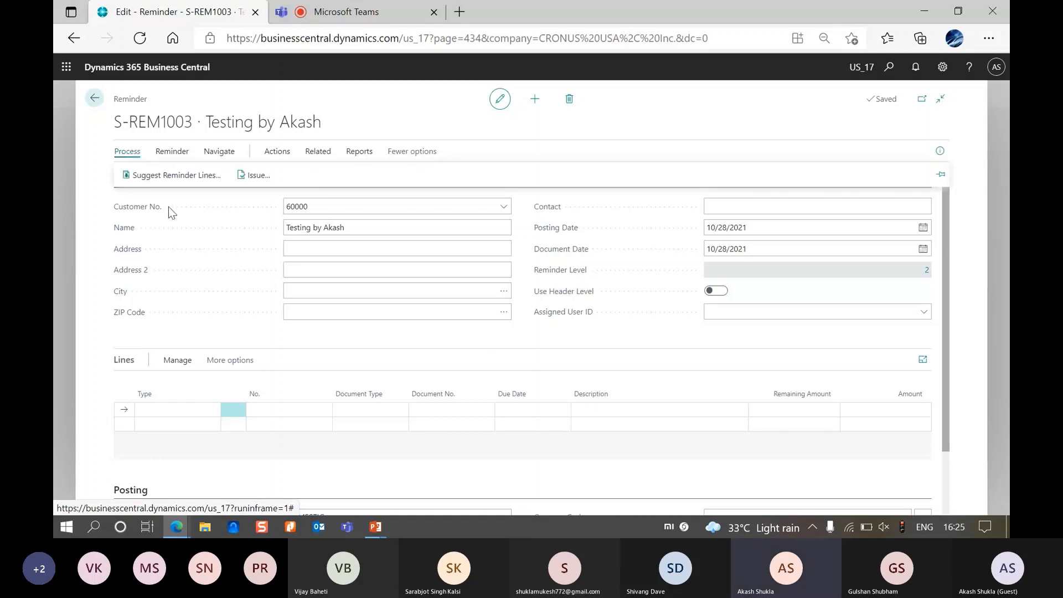
click(173, 182)
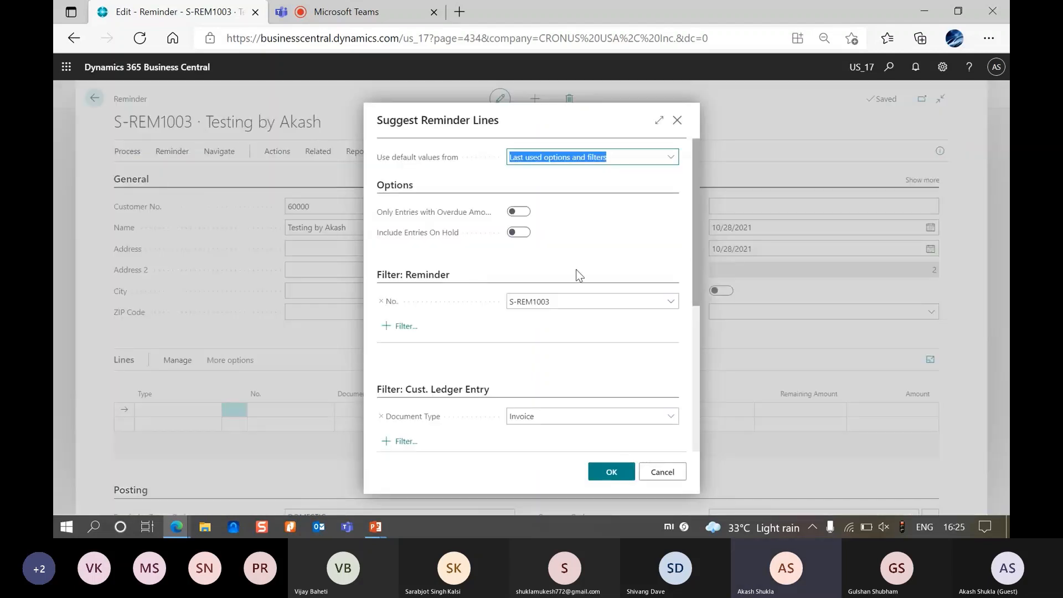
scroll(588, 288, down, 5)
scroll(579, 311, up, 2)
scroll(575, 308, up, 1)
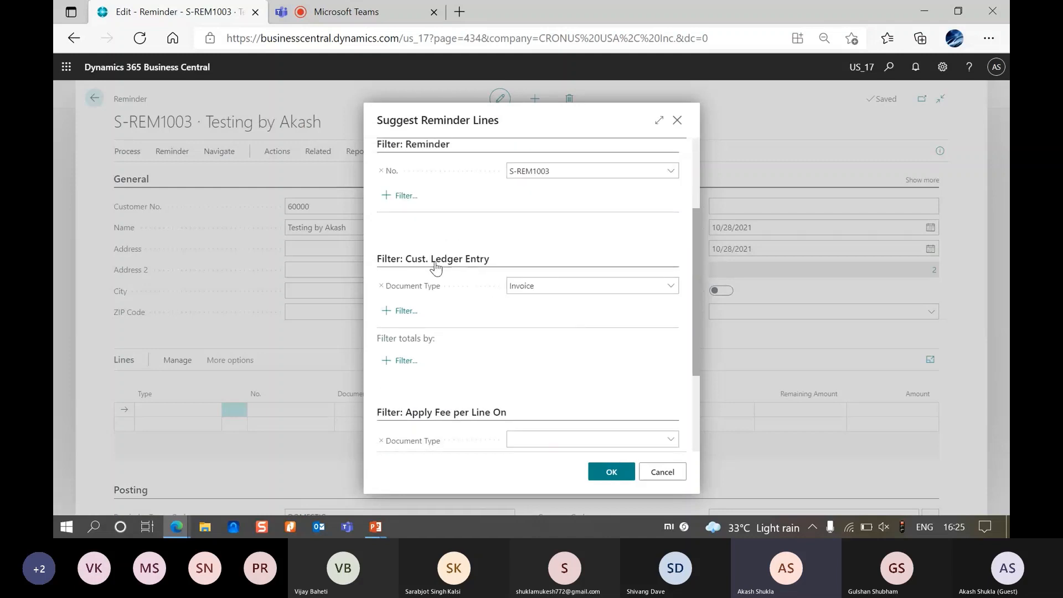
click(672, 286)
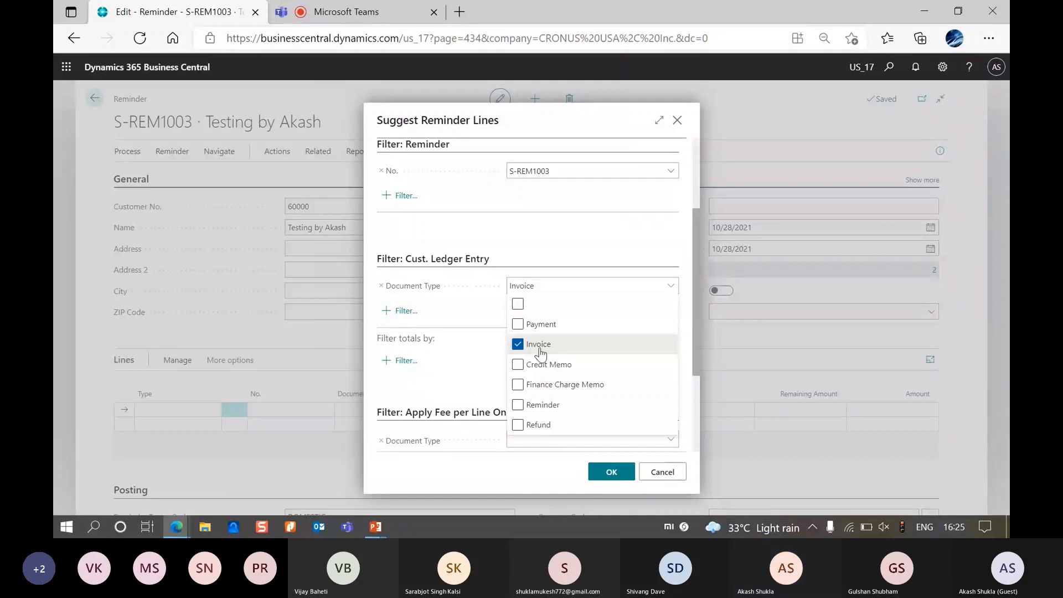
click(480, 314)
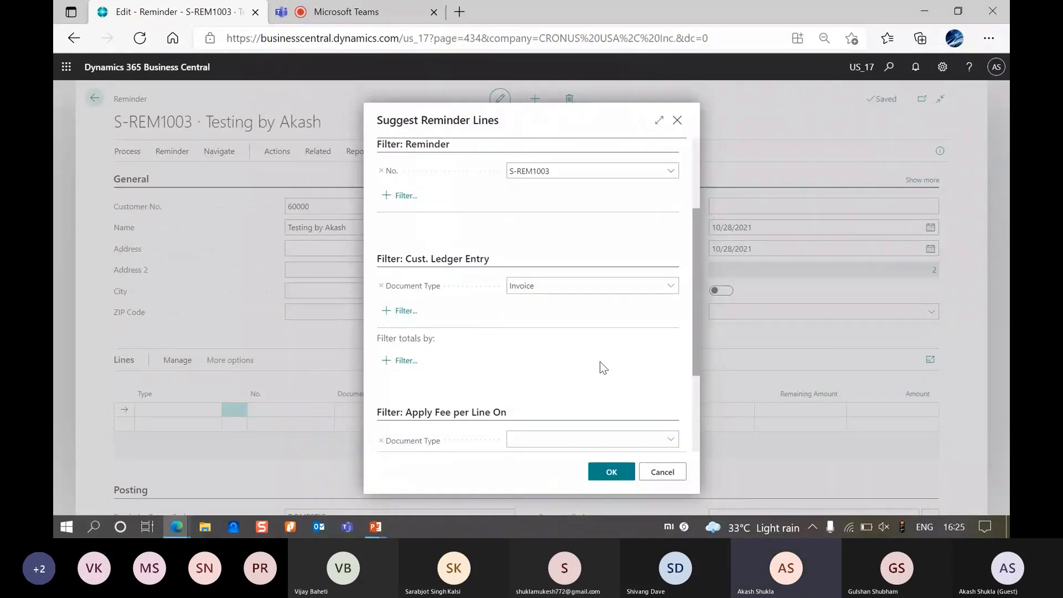
scroll(600, 368, down, 3)
scroll(600, 368, up, 5)
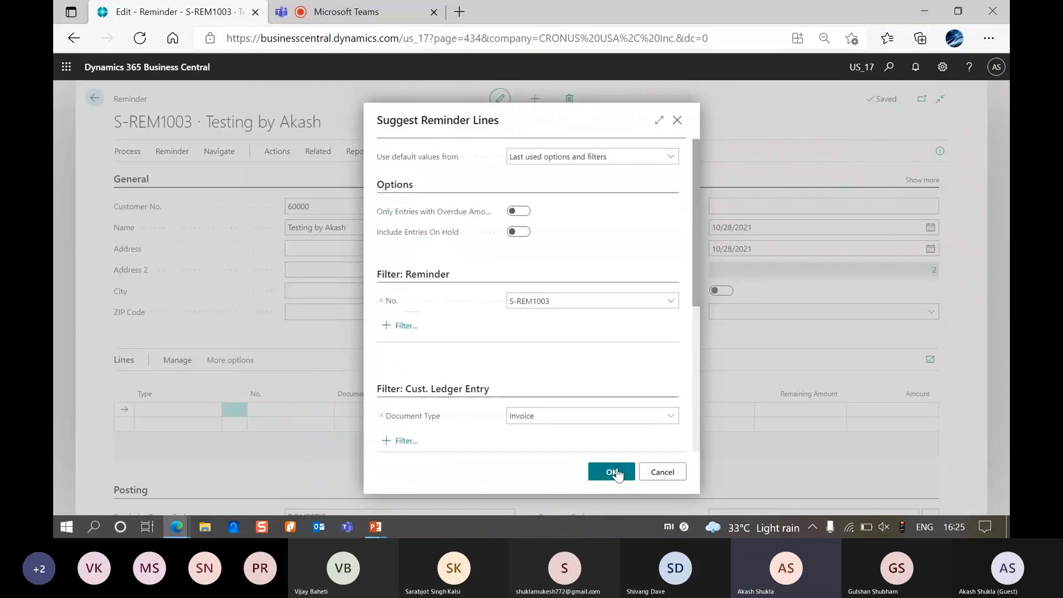
click(615, 472)
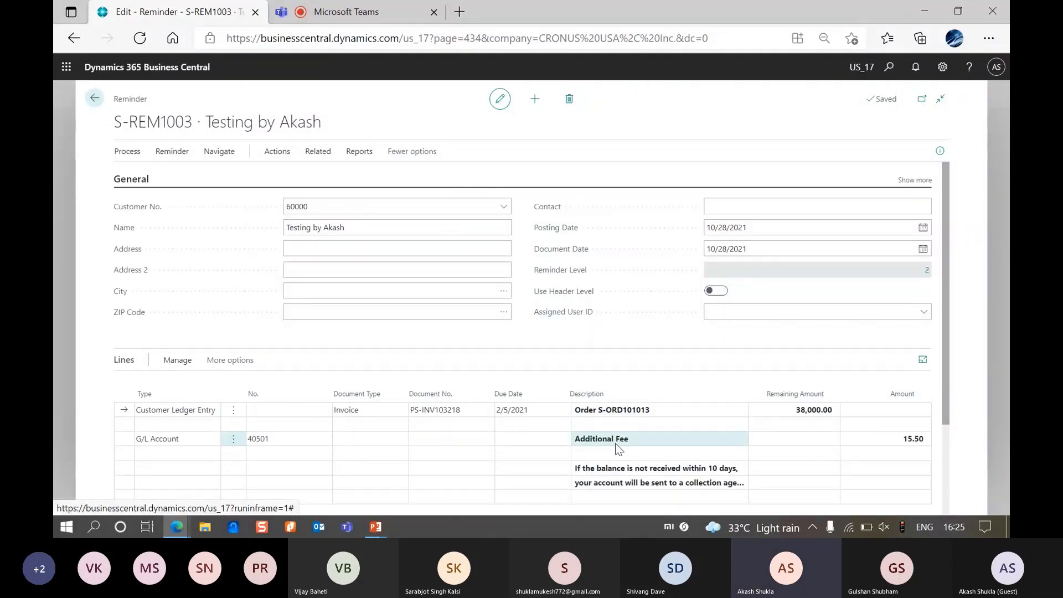
Check the reminder's level details and examine the suggested invoice, additional fee and text lines.
click(928, 272)
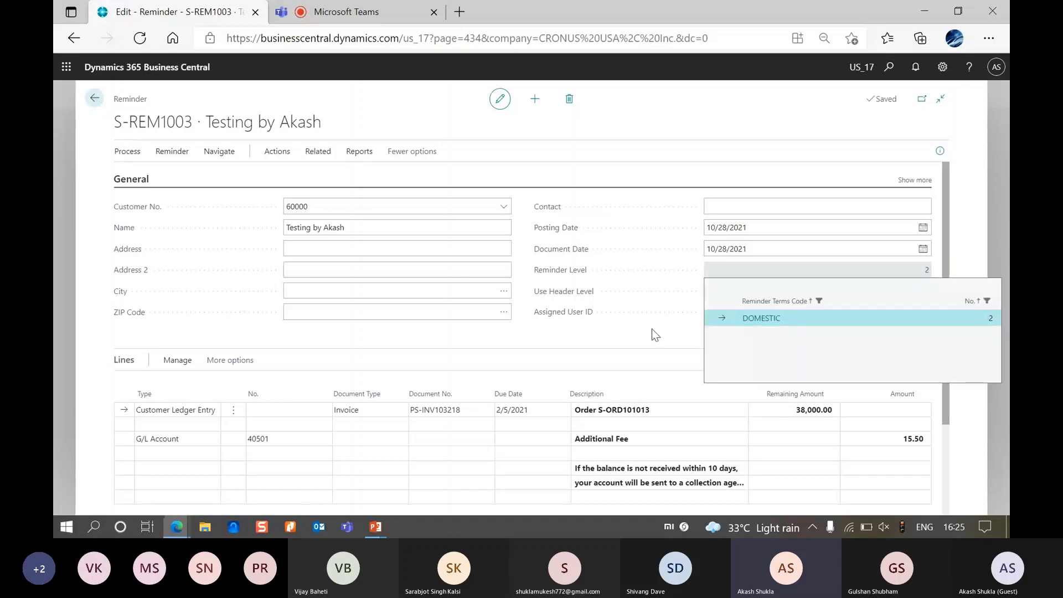
scroll(653, 328, down, 2)
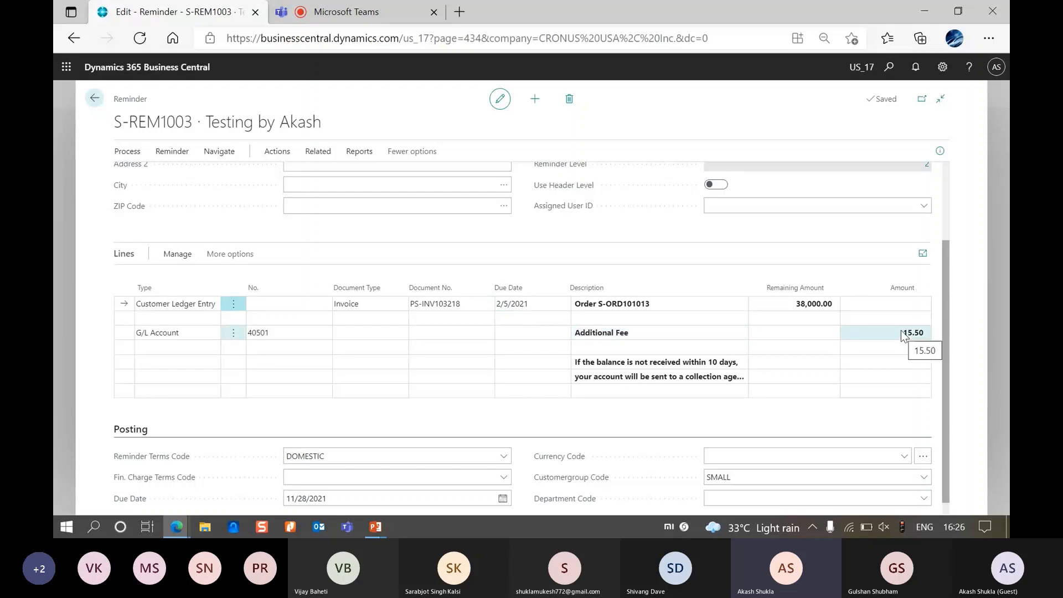
scroll(902, 334, down, 1)
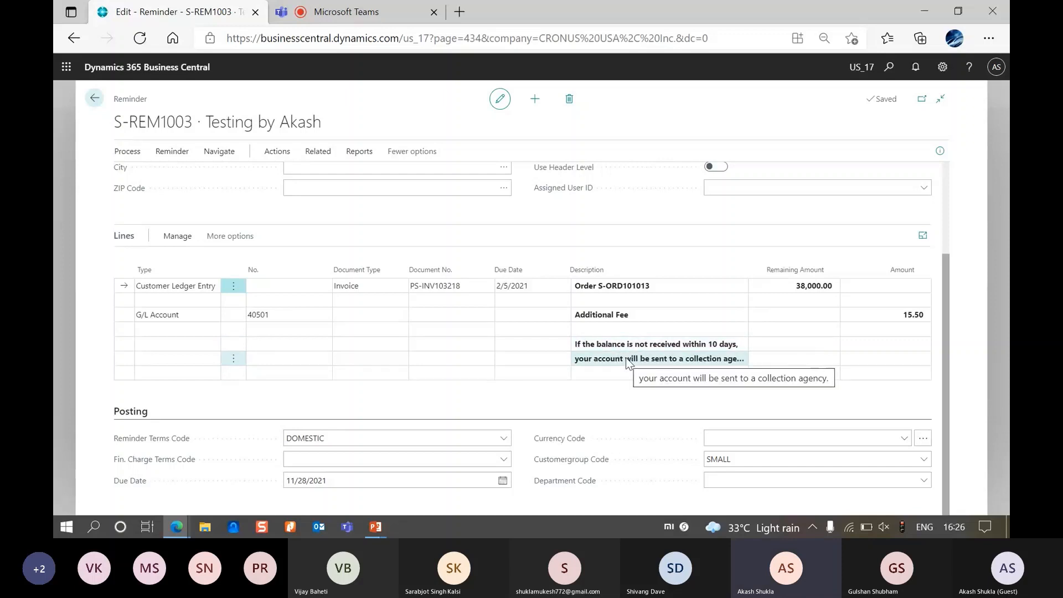
scroll(626, 357, up, 3)
click(139, 151)
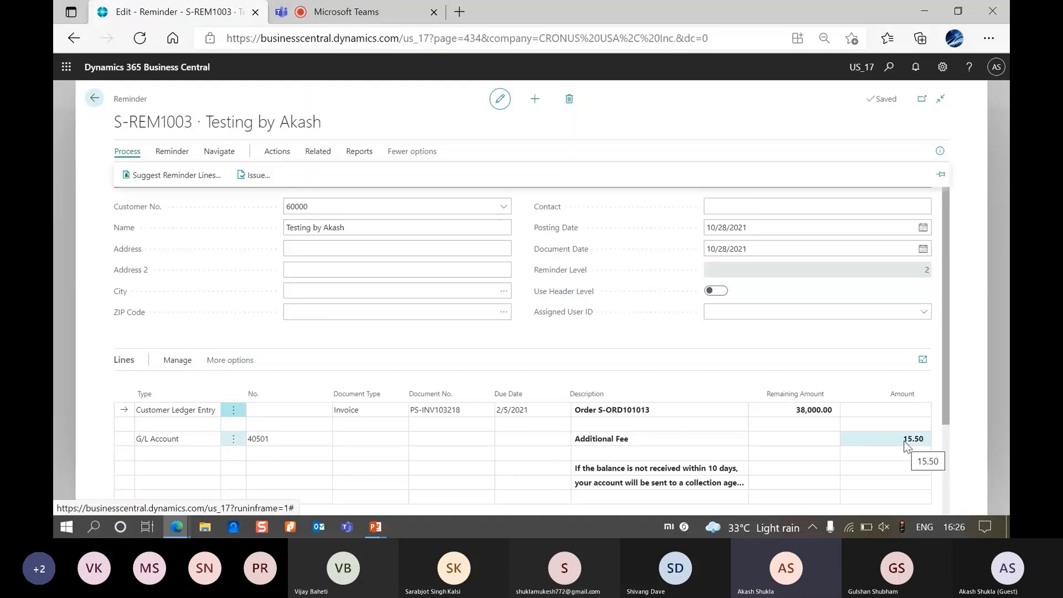
Look up the G/L account used on the reminder's Additional Fee line and keep it as is.
click(288, 438)
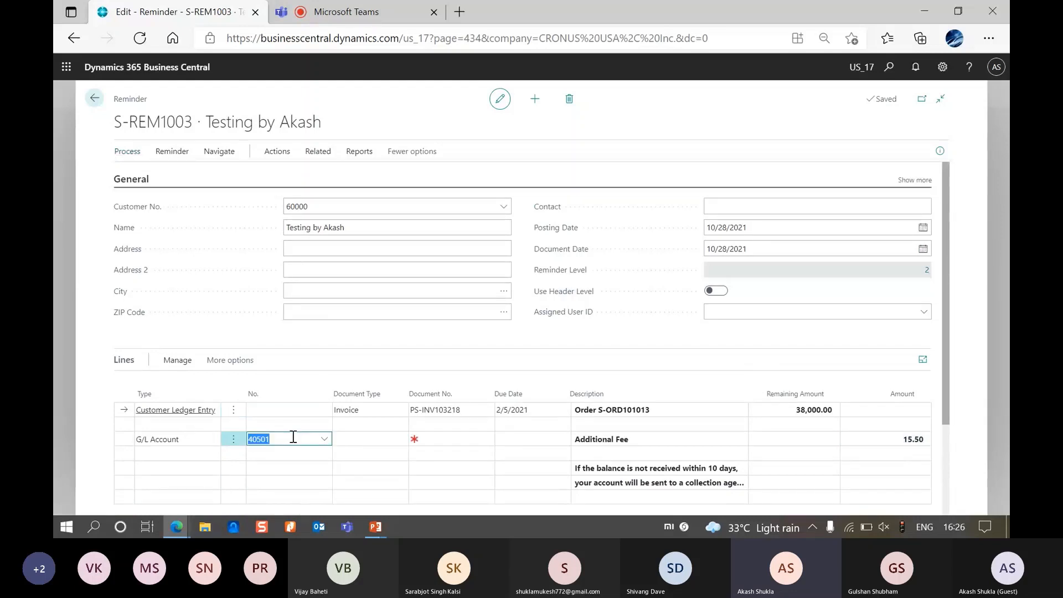
click(324, 439)
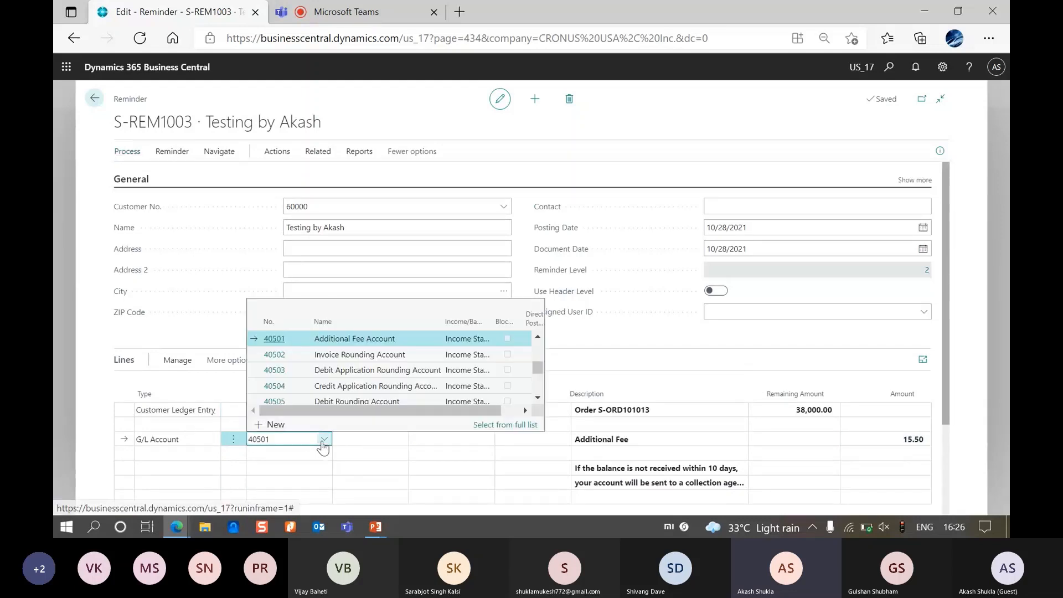
click(217, 324)
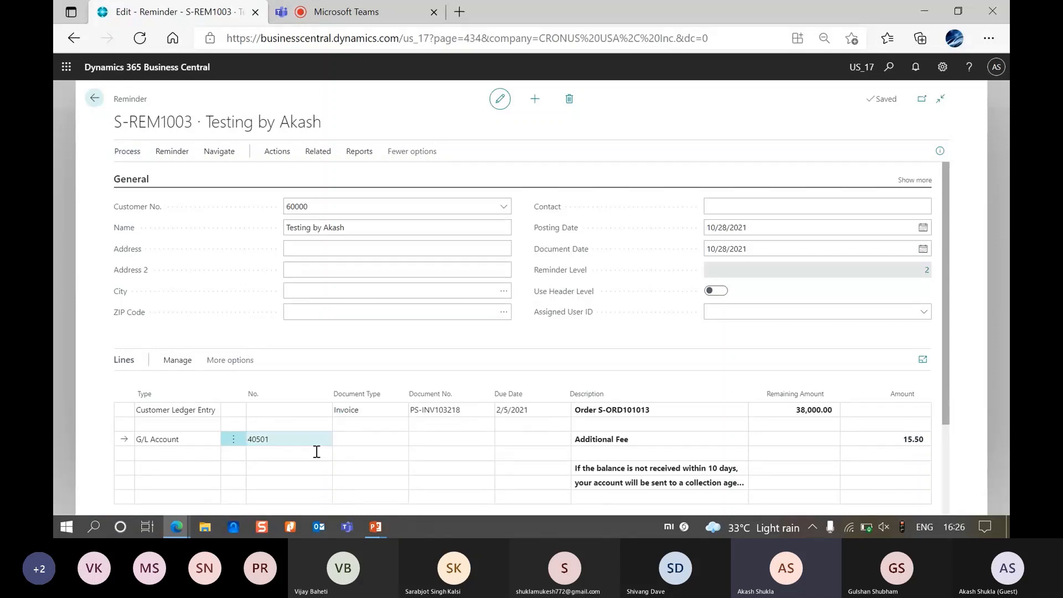
Find Customer Posting Groups by searching "cust post g" and check the additional fee accounts for the DOMESTIC and FOREIGN groups.
click(889, 69)
text(cu)
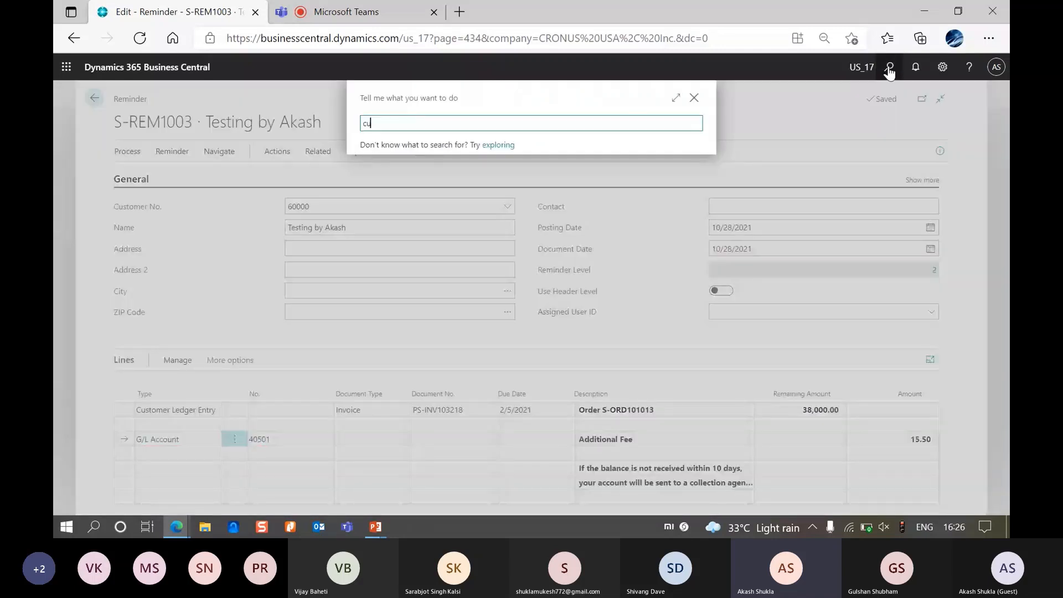
text(st post g)
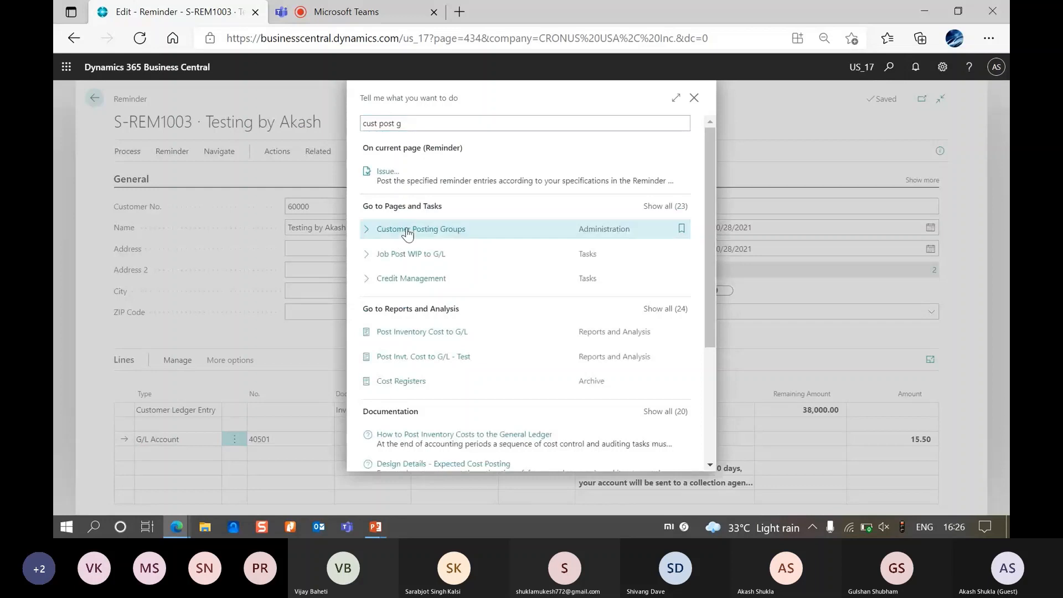
click(407, 229)
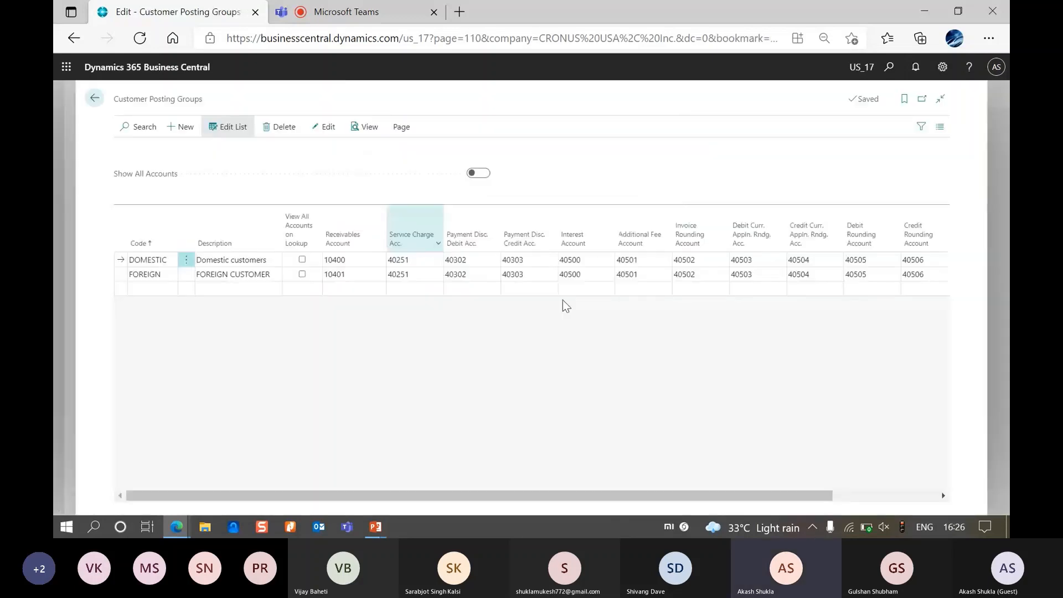
click(645, 259)
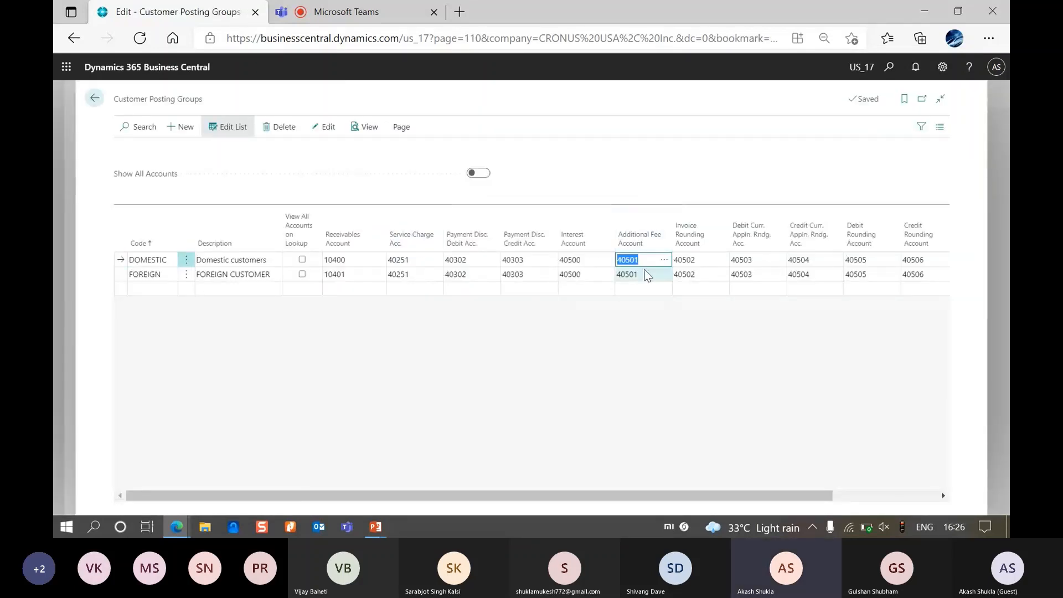
click(641, 275)
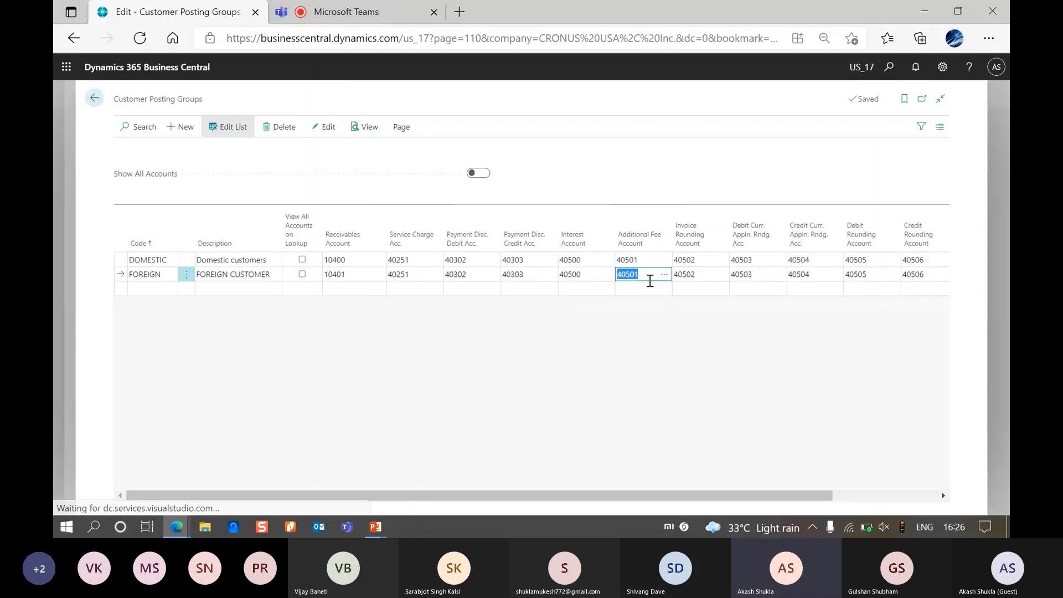
Return to reminder S-REM1003, review its suggested lines and check the available processing actions, including Issue.
click(54, 248)
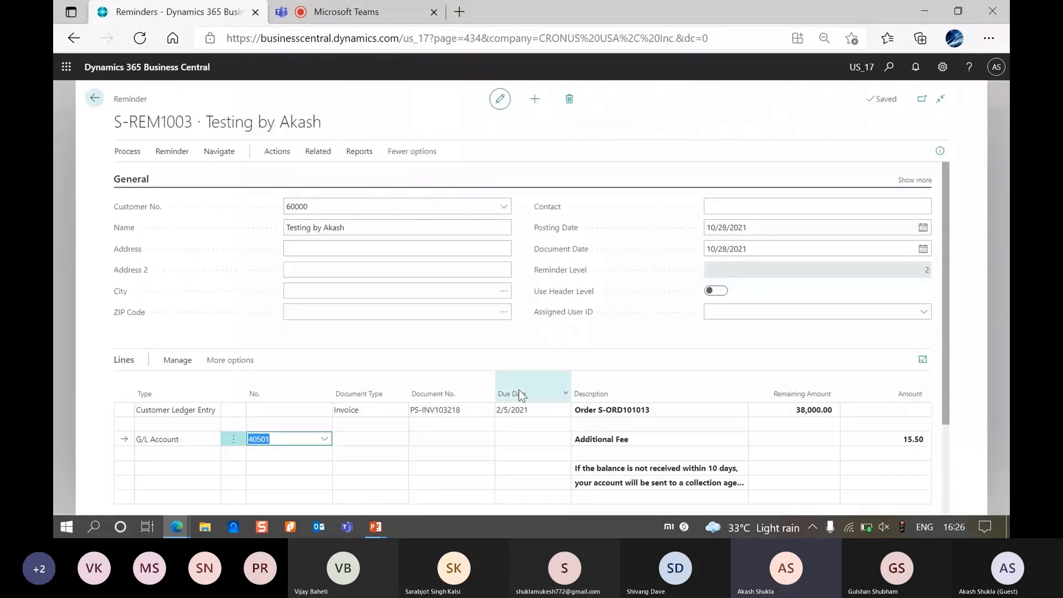
scroll(659, 347, down, 1)
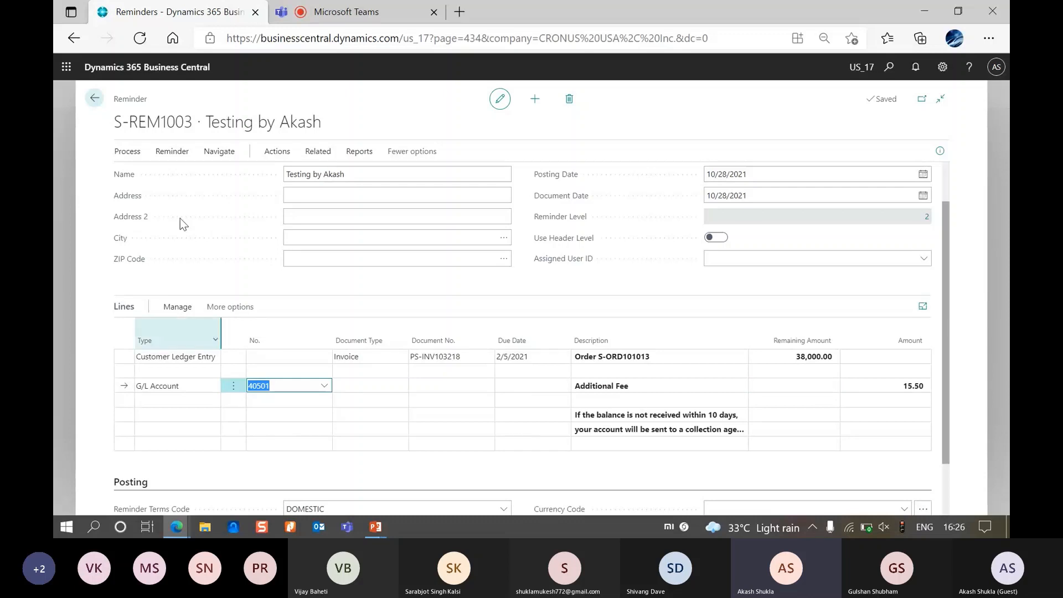
click(126, 151)
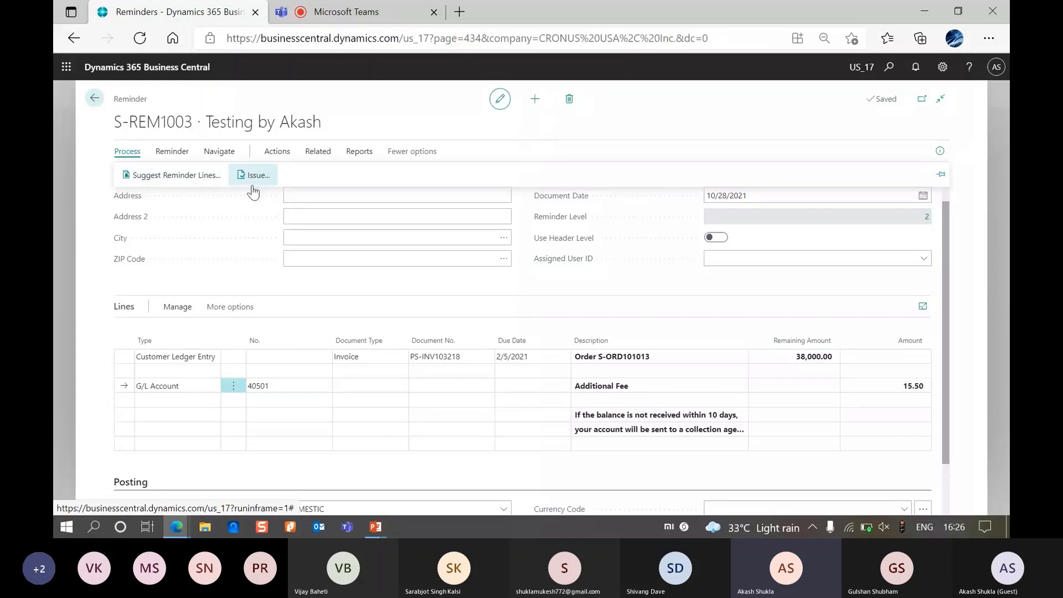
click(210, 263)
scroll(207, 207, down, 1)
scroll(228, 253, up, 2)
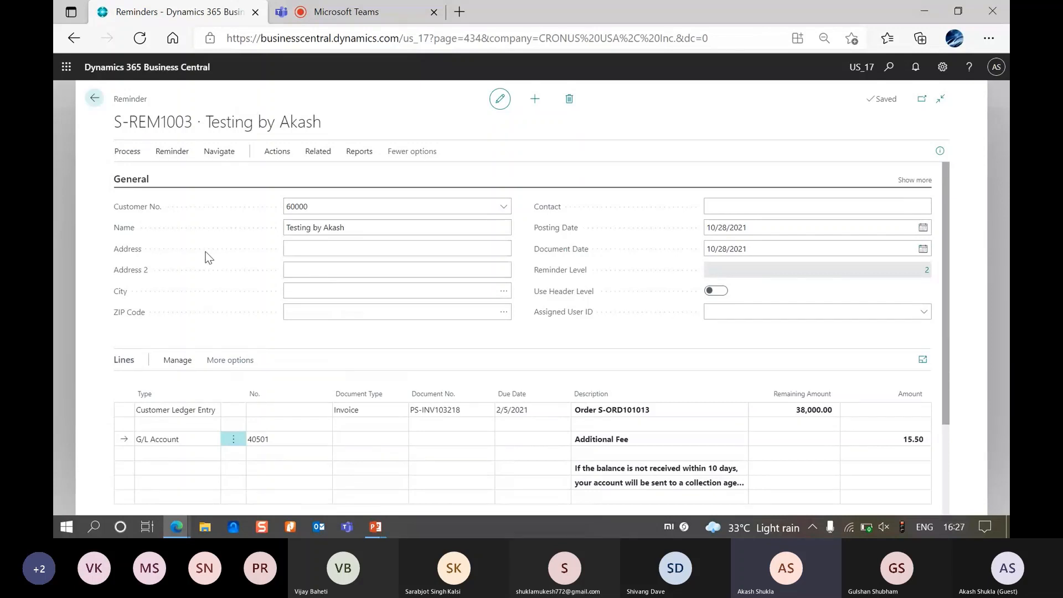
Leave the reminder and open finance charge memo S-FIN1002 from the Finance Charge Memos list.
click(55, 203)
mouse_move(469, 104)
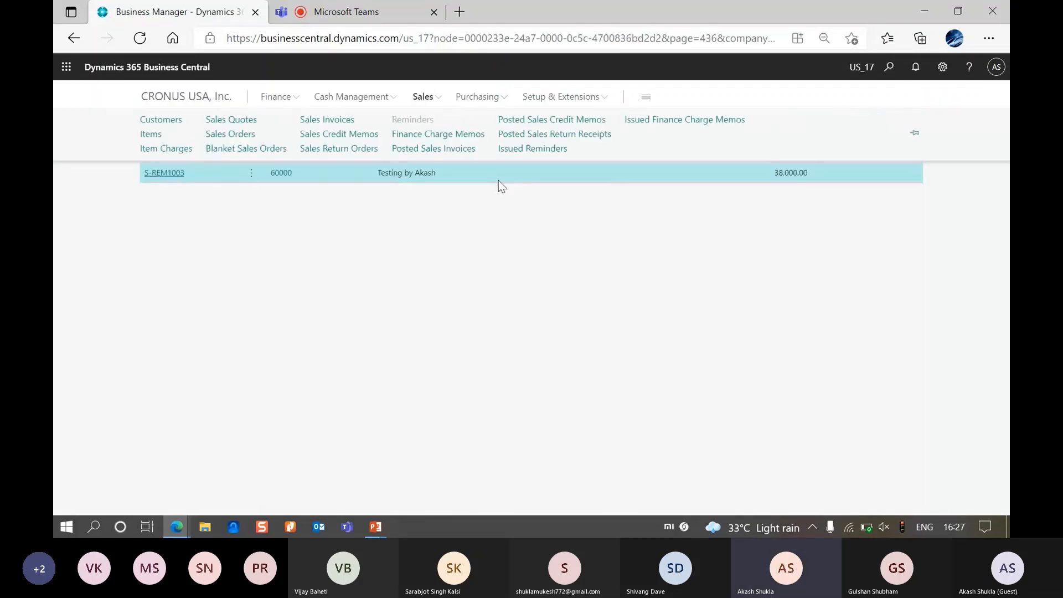
click(450, 139)
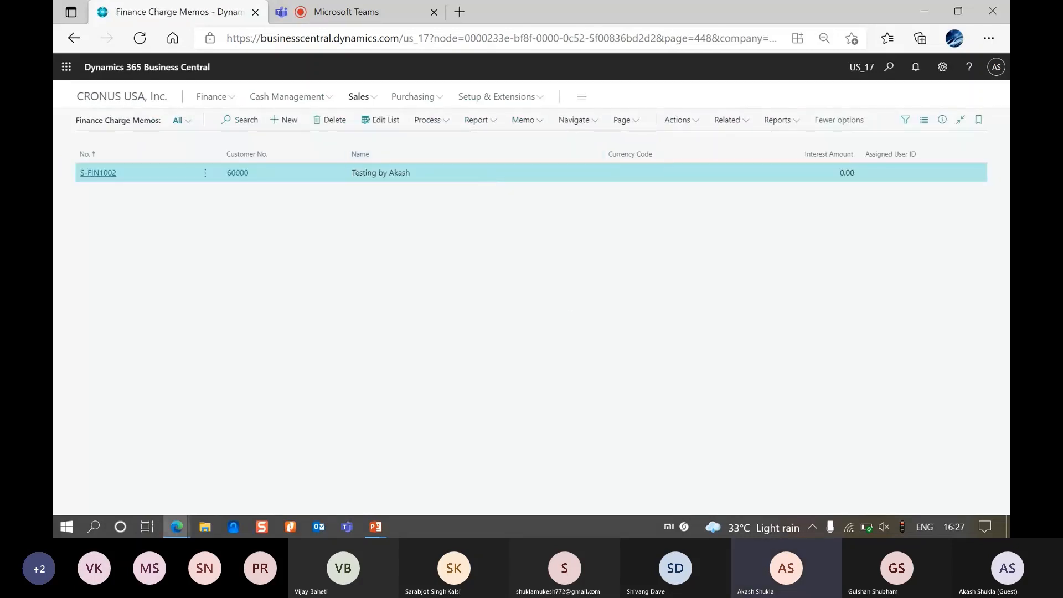
click(105, 175)
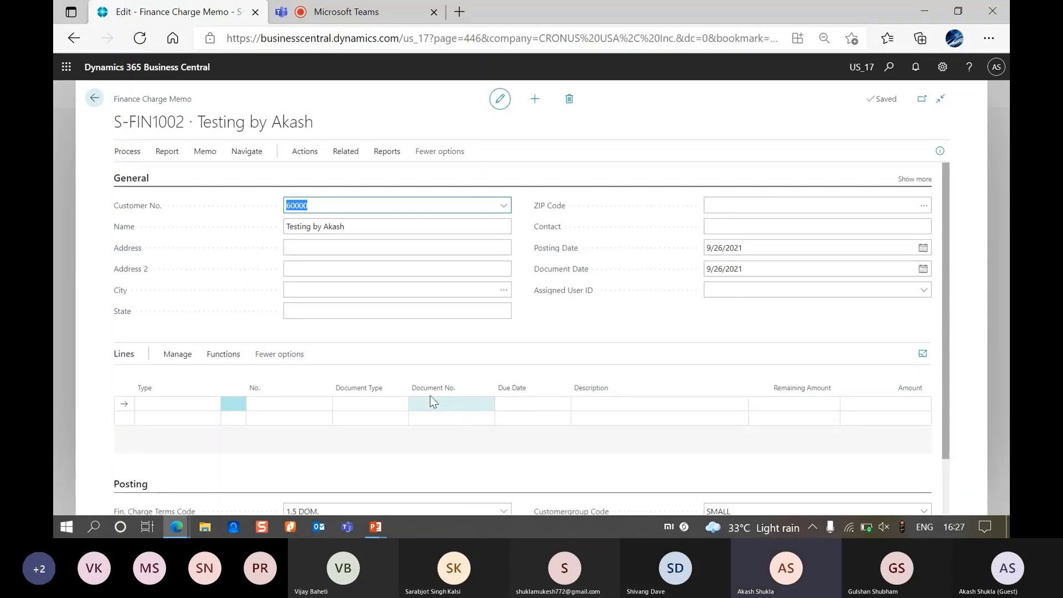
Examine the full list of finance charge terms for the memo's terms code, including the posting options, and keep the selection.
scroll(434, 402, down, 1)
click(348, 443)
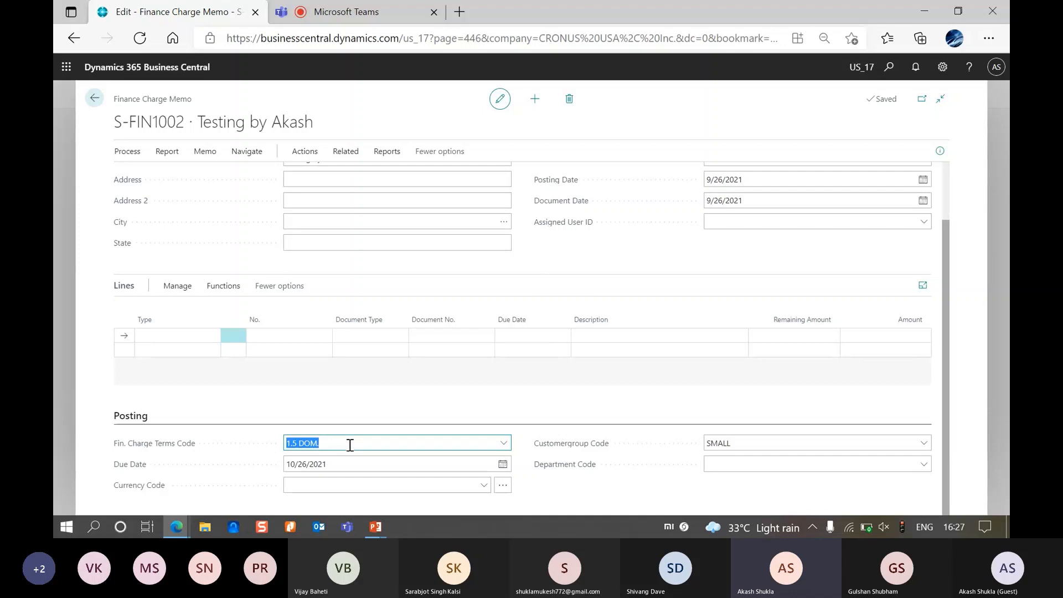
click(502, 446)
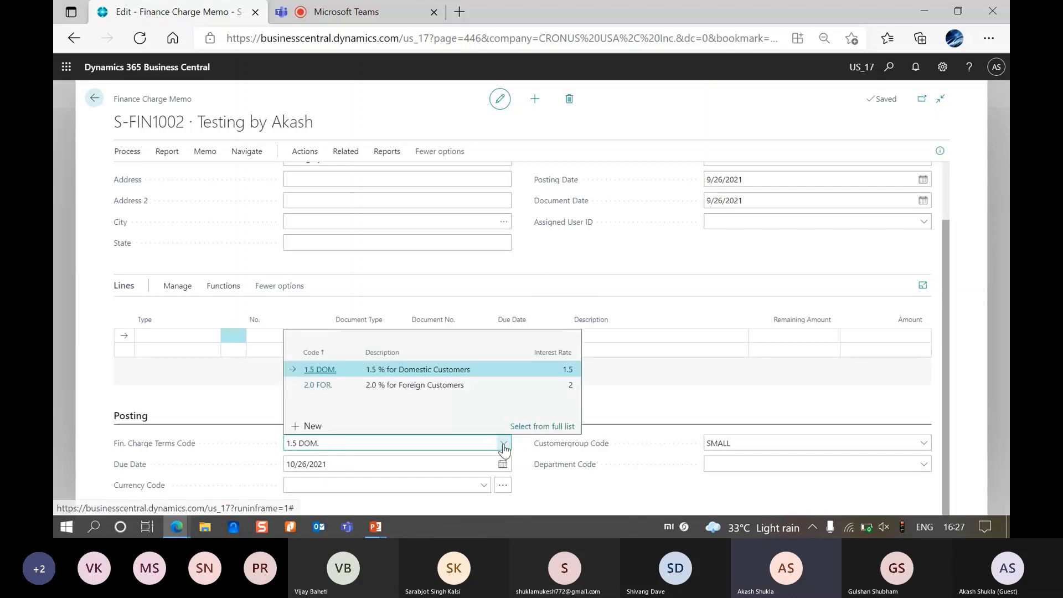
click(553, 428)
click(738, 160)
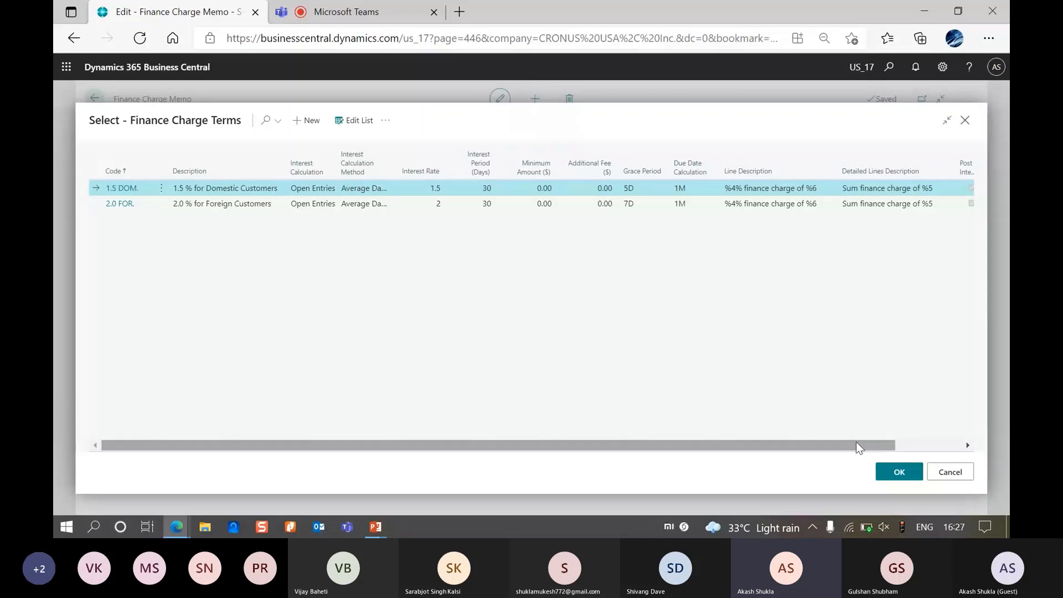
drag(856, 442, 923, 442)
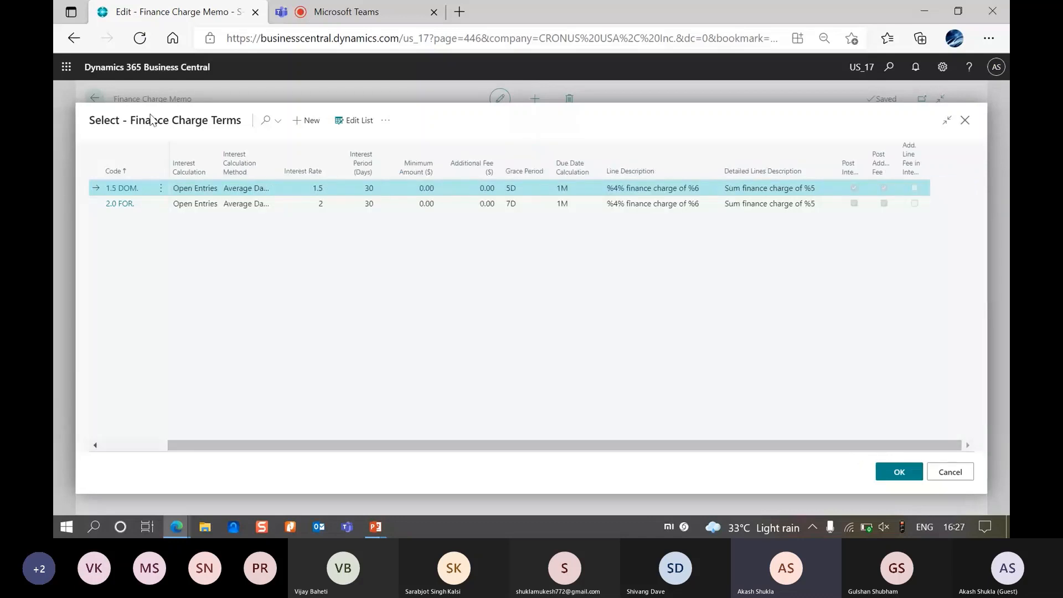
click(963, 475)
Run Create Finance Charge Memos with the 9/26/2021 dates, the current customer filter and document type Invoice, and check the memo lines.
click(127, 151)
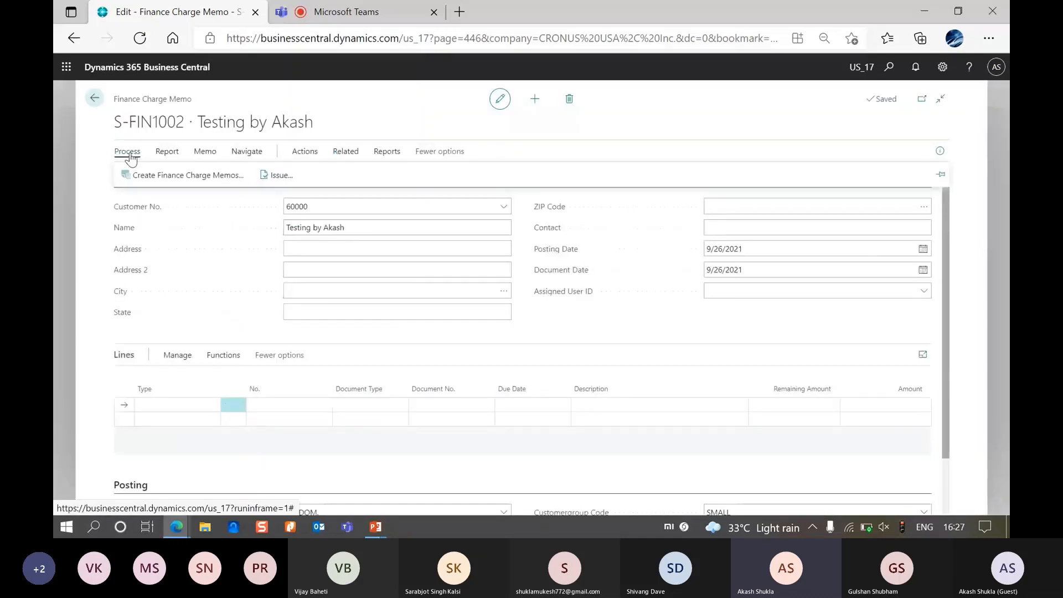
click(169, 174)
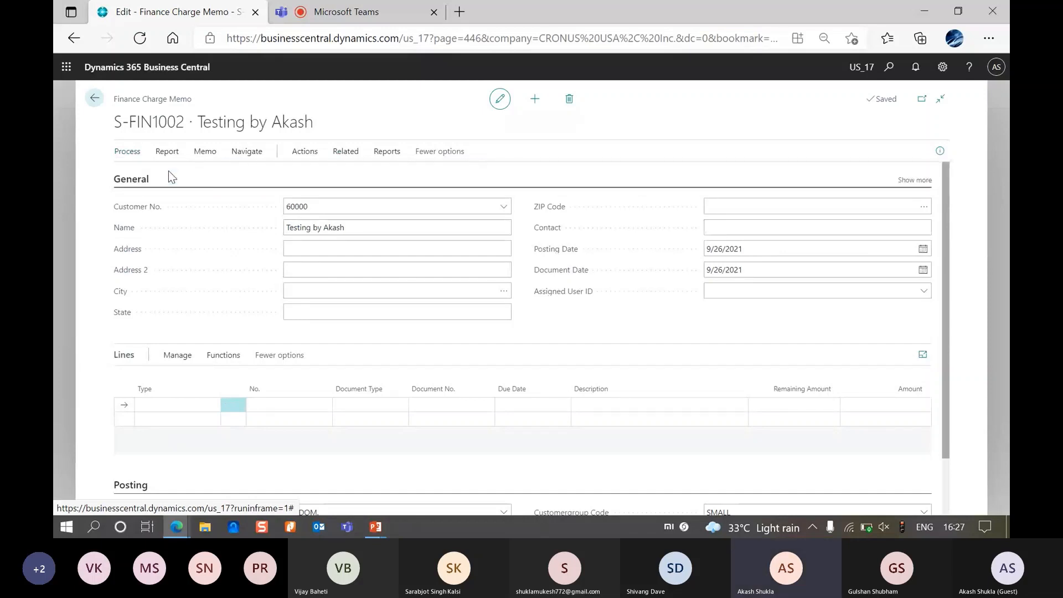
scroll(520, 324, down, 3)
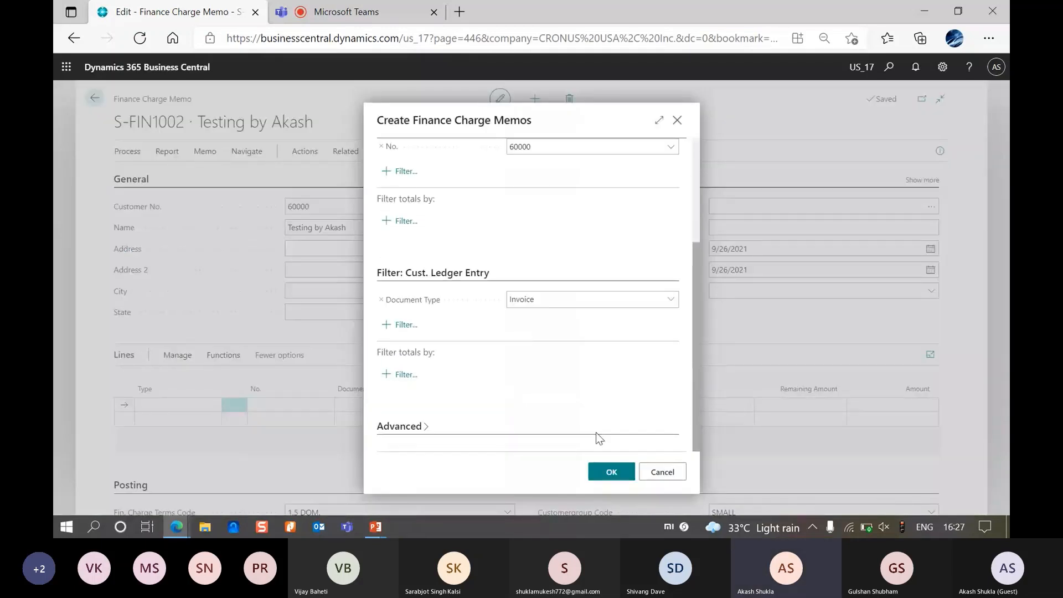
scroll(524, 347, up, 3)
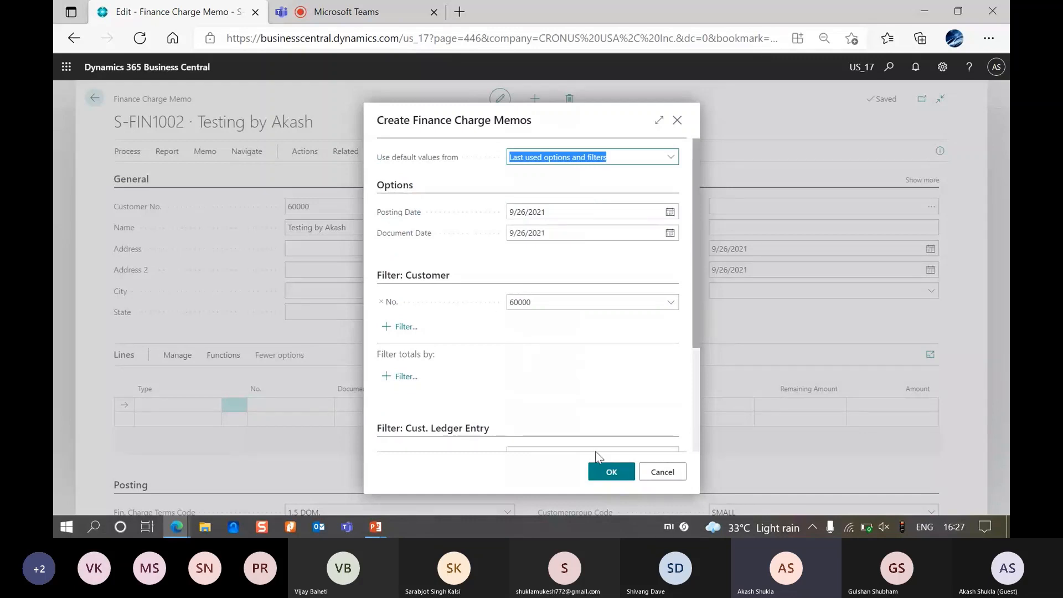
click(609, 471)
scroll(460, 437, down, 1)
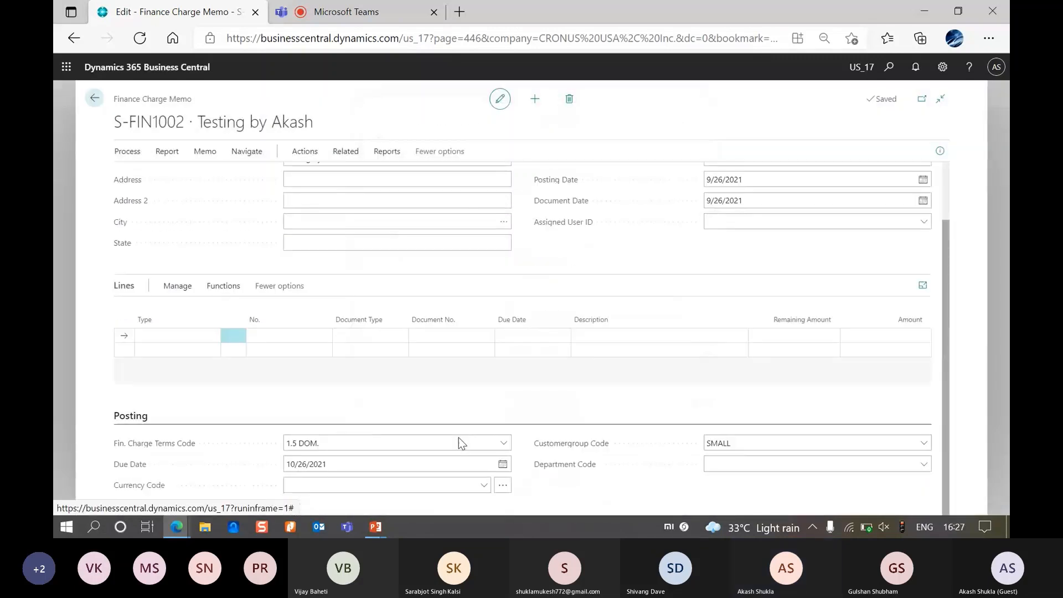
scroll(458, 438, up, 1)
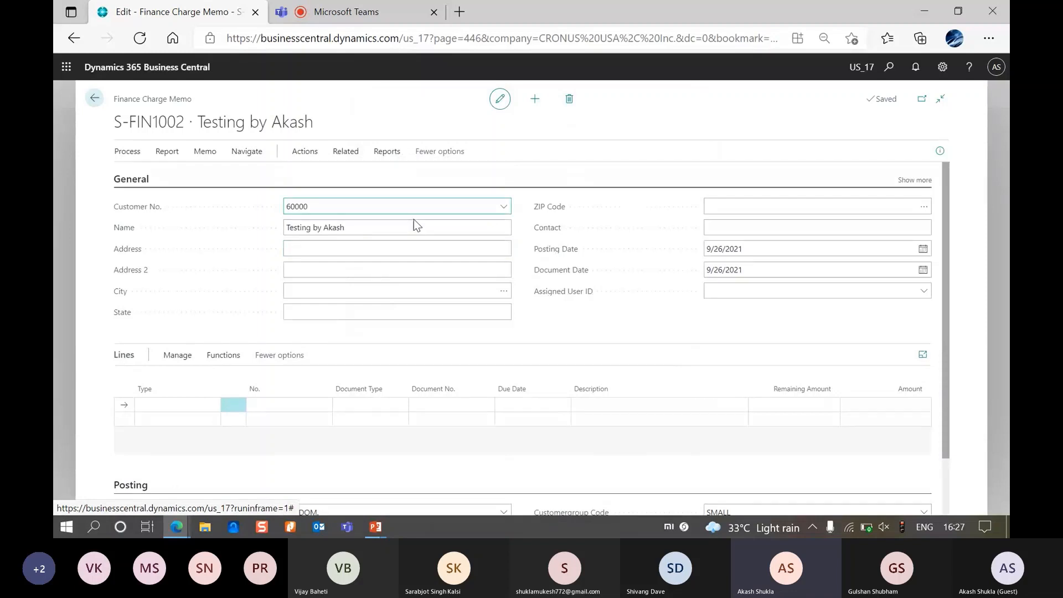
Change the customer on finance charge memo S-FIN1002 to N T Nas Tradingo.
click(387, 226)
click(489, 203)
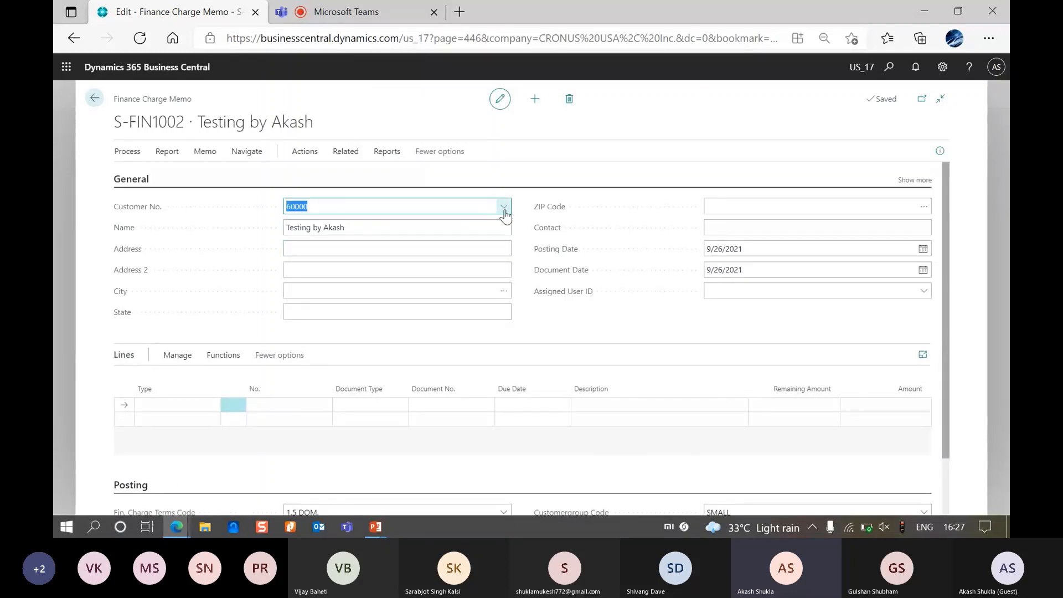
click(504, 206)
scroll(372, 299, down, 5)
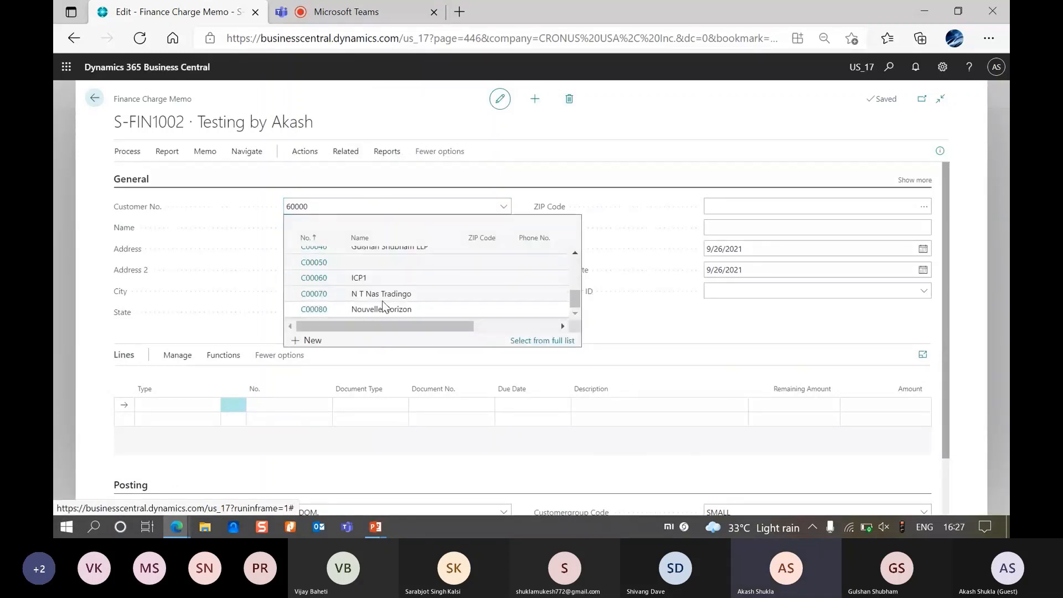
click(382, 301)
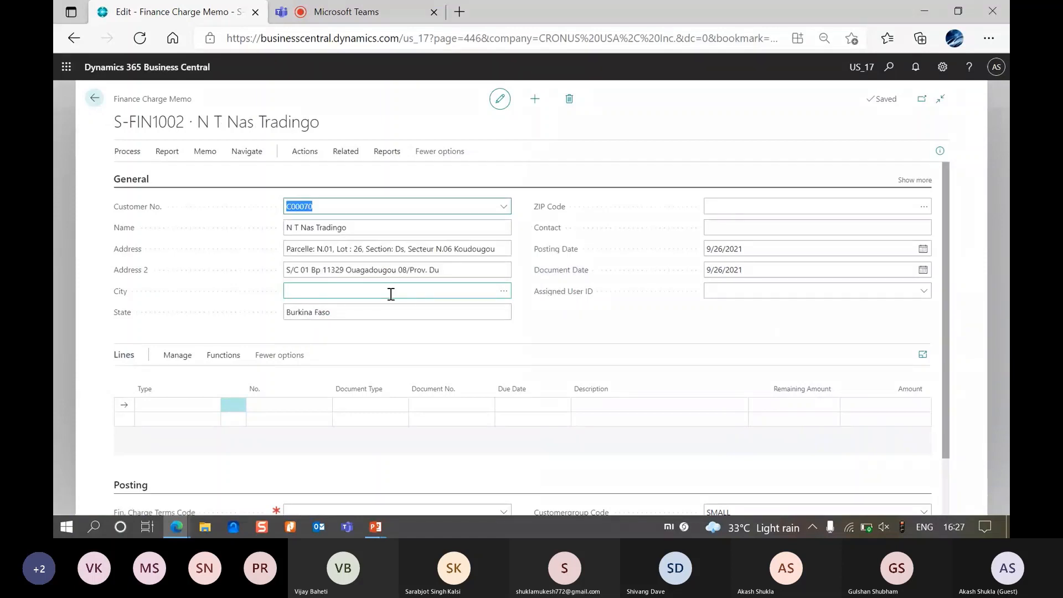
Review the last used options and filters of Create Finance Charge Memos and run it again with them for the changed memo.
click(188, 174)
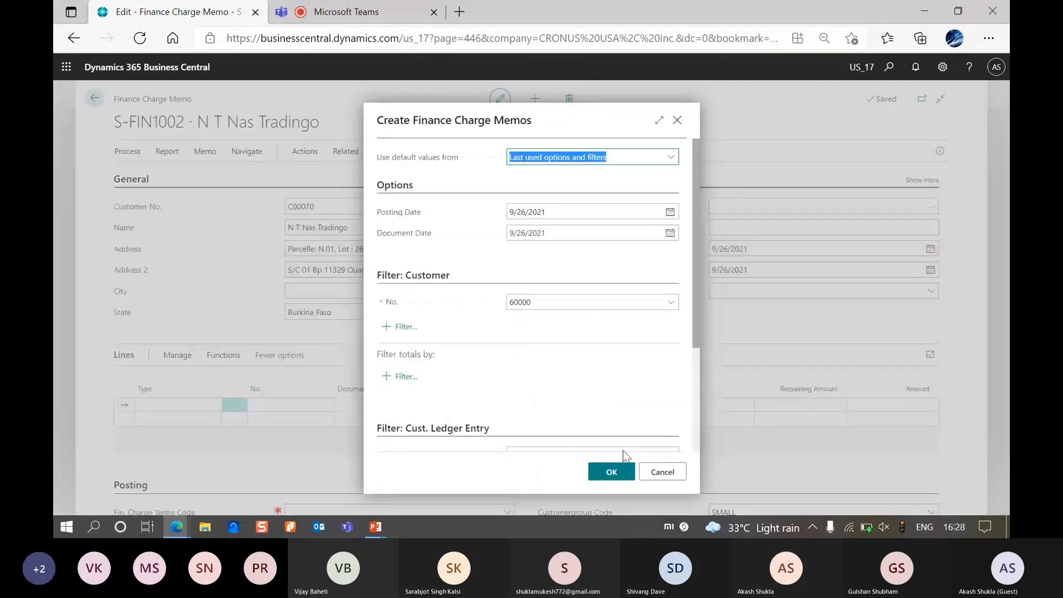
scroll(598, 365, down, 1)
scroll(594, 354, up, 1)
scroll(584, 368, down, 3)
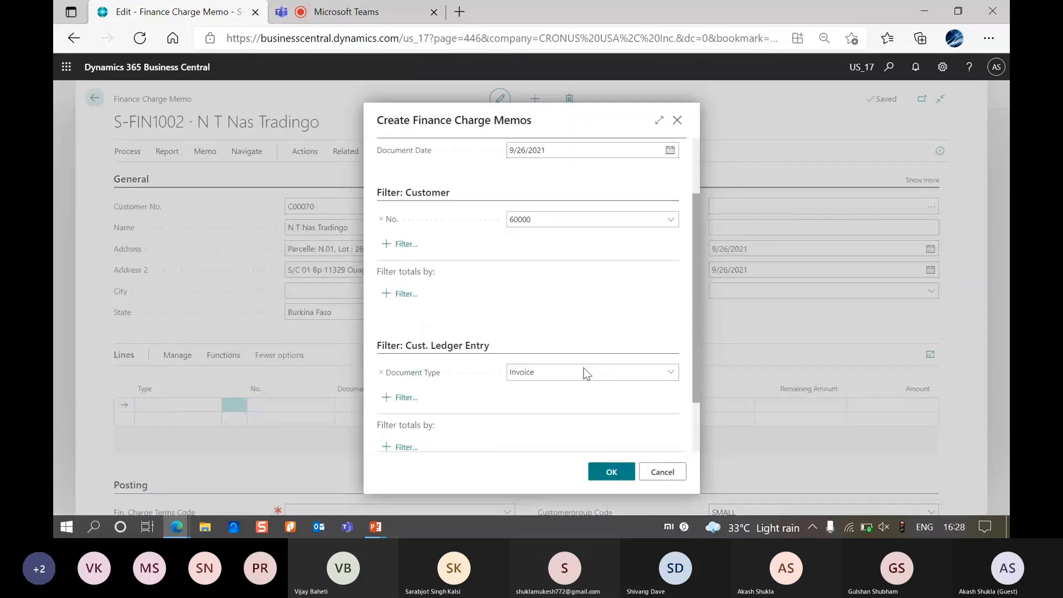
click(610, 476)
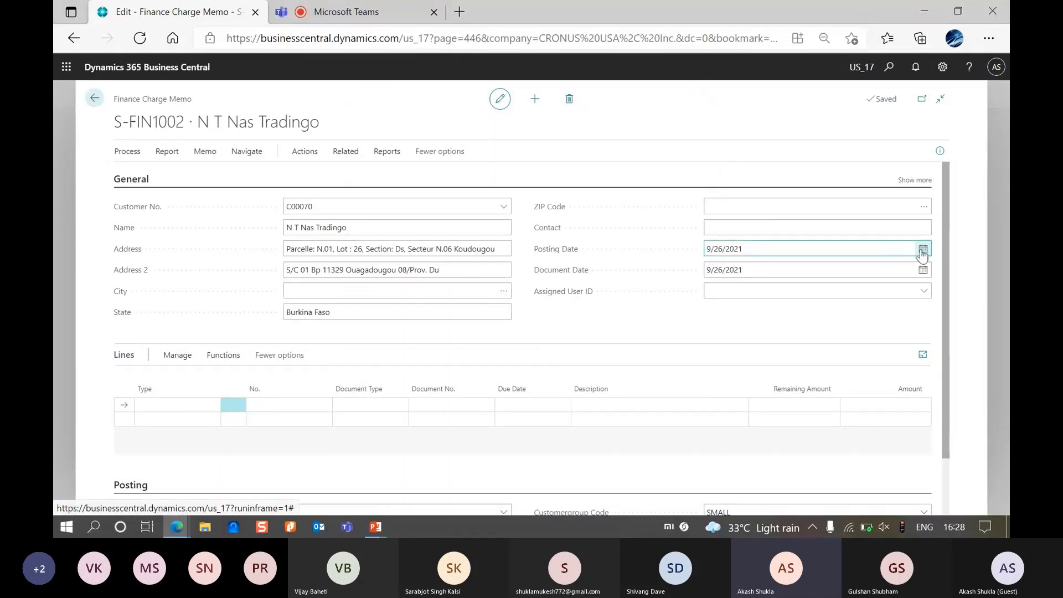
Set both the posting date and the document date of finance charge memo S-FIN1002 to 11/1/2021.
click(924, 249)
double_click(821, 268)
click(733, 295)
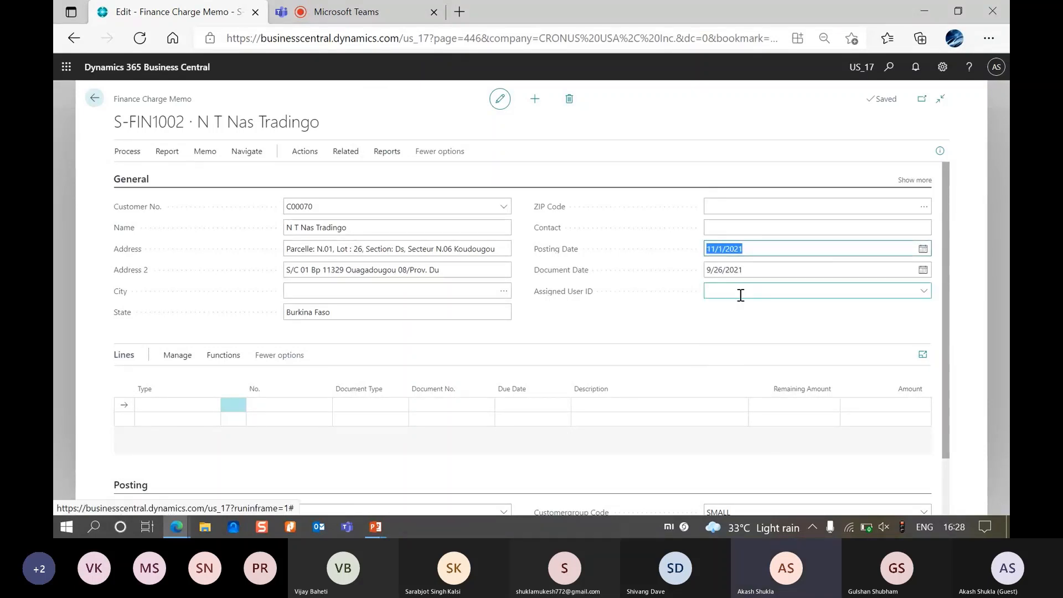
key(Tab)
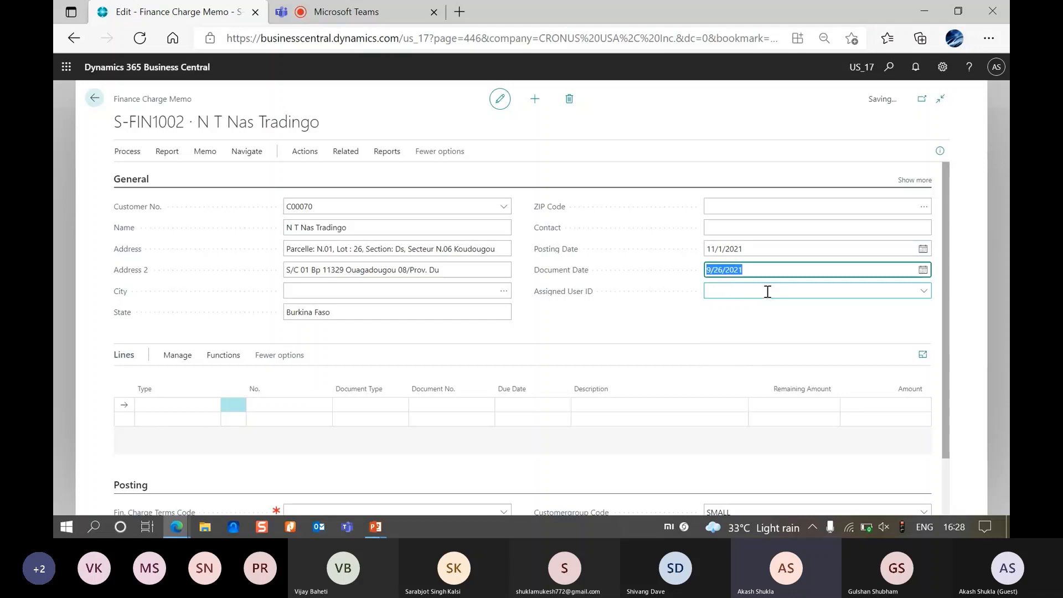
click(923, 270)
double_click(821, 288)
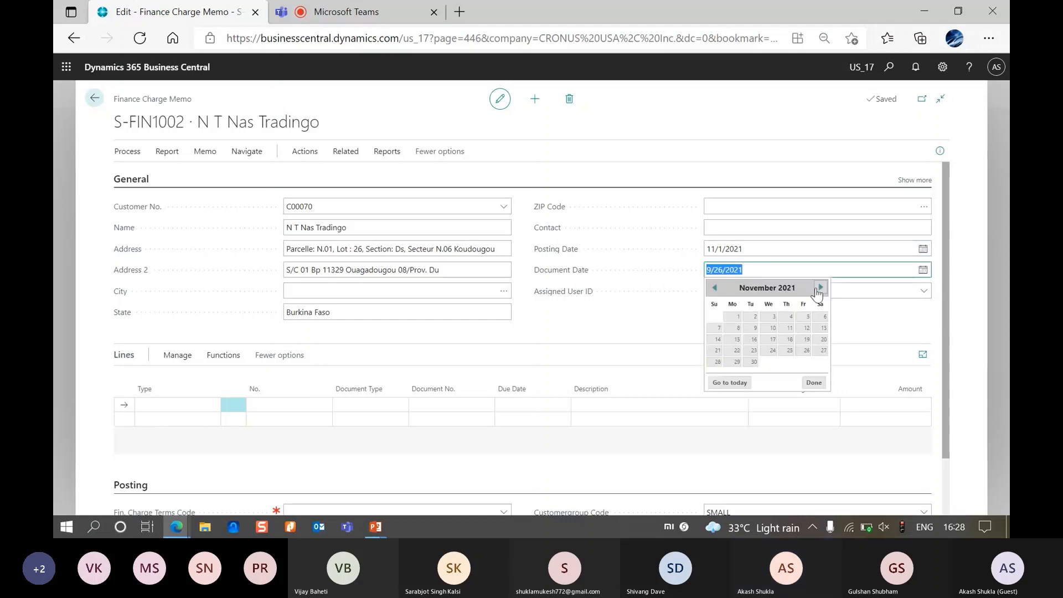
click(736, 316)
key(Tab)
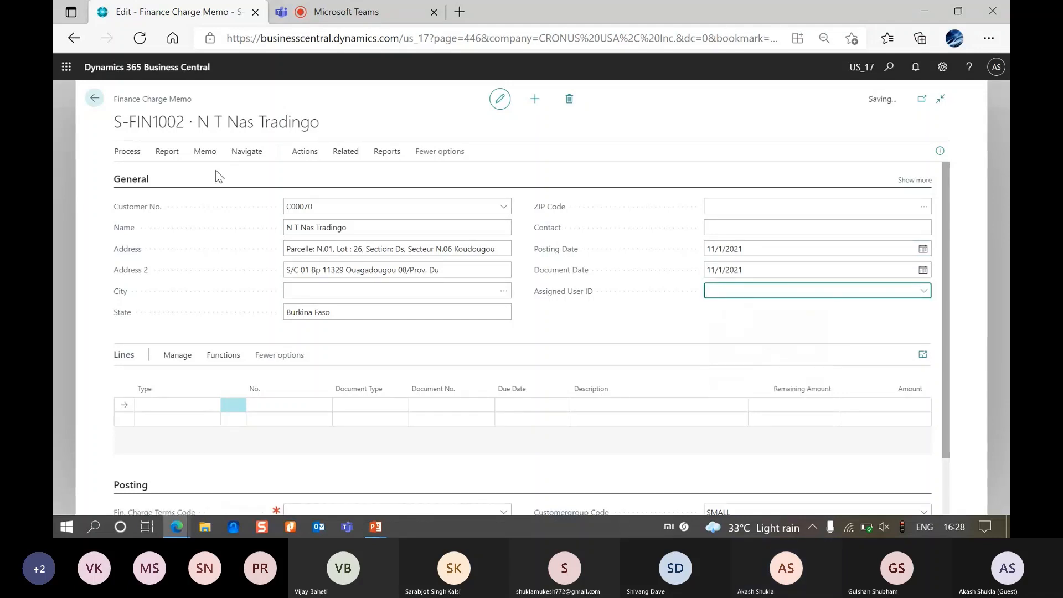
Set the posting date and document date in the Create Finance Charge Memos options to 11/1/2021.
click(127, 152)
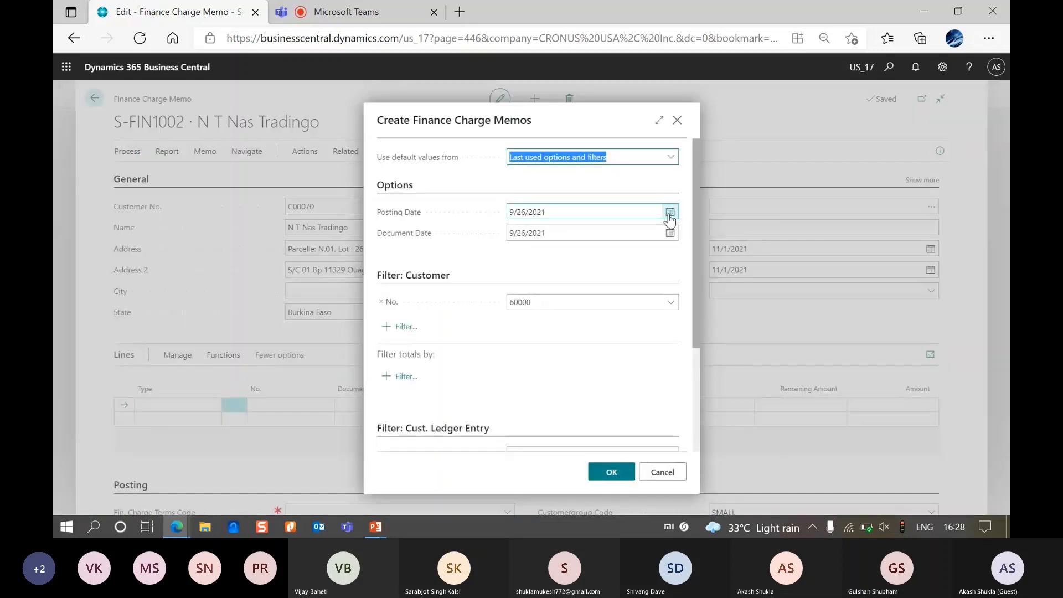
click(669, 211)
click(623, 229)
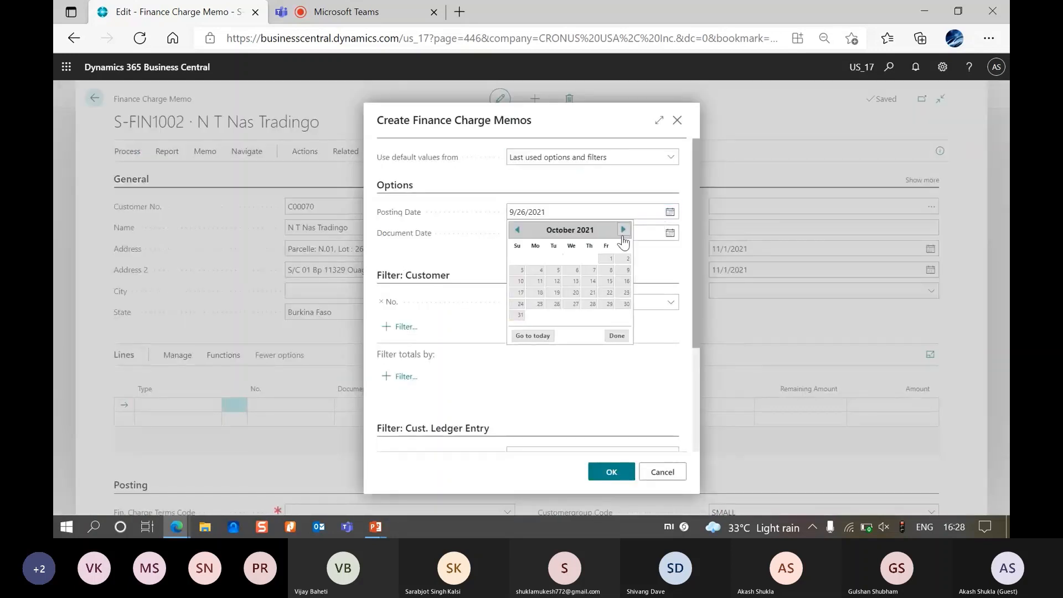
click(623, 232)
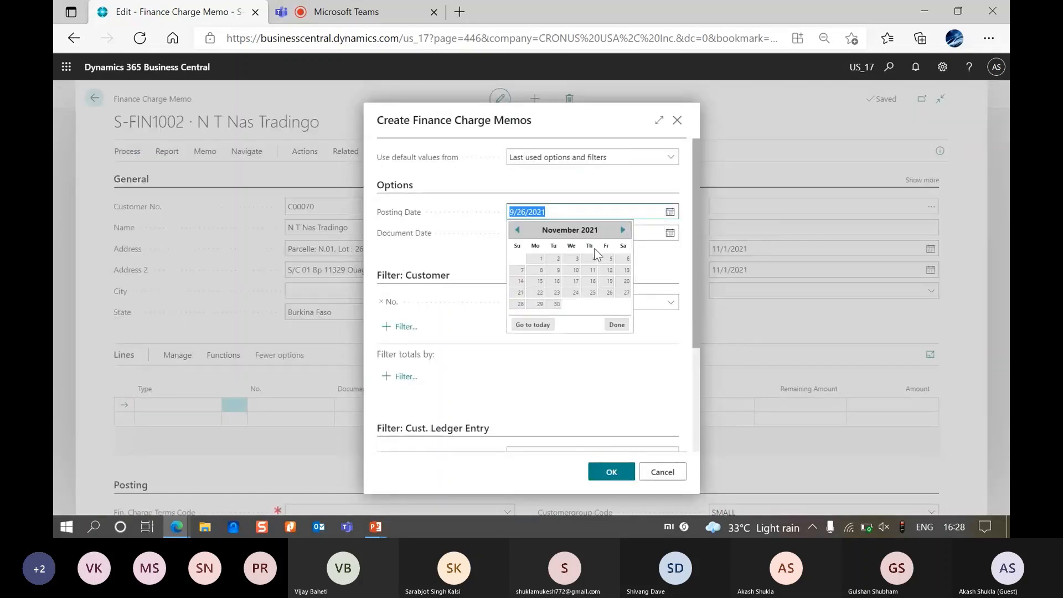
click(541, 259)
click(670, 232)
click(625, 251)
click(624, 251)
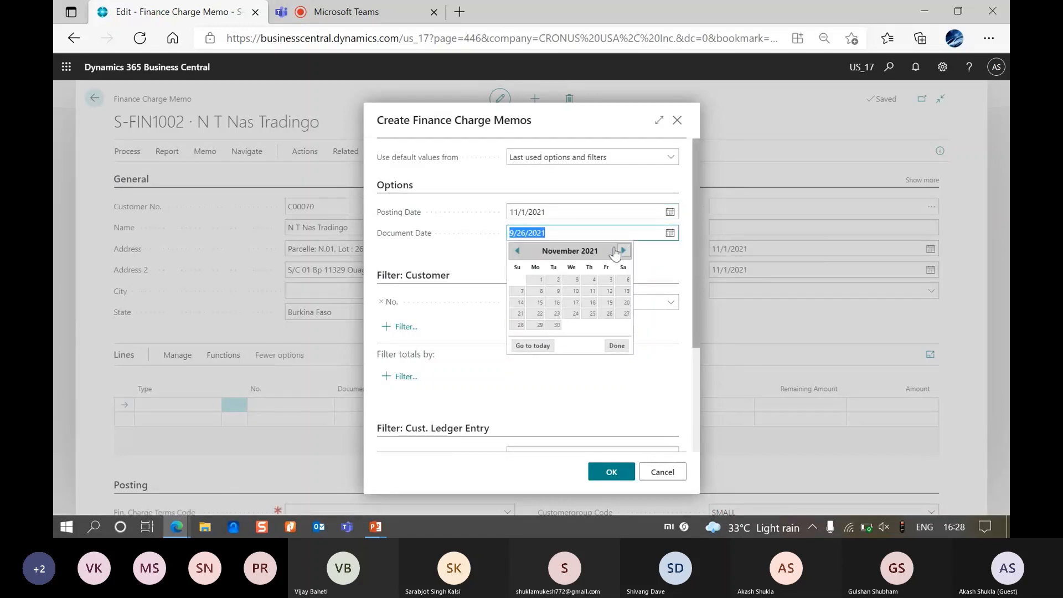
click(536, 280)
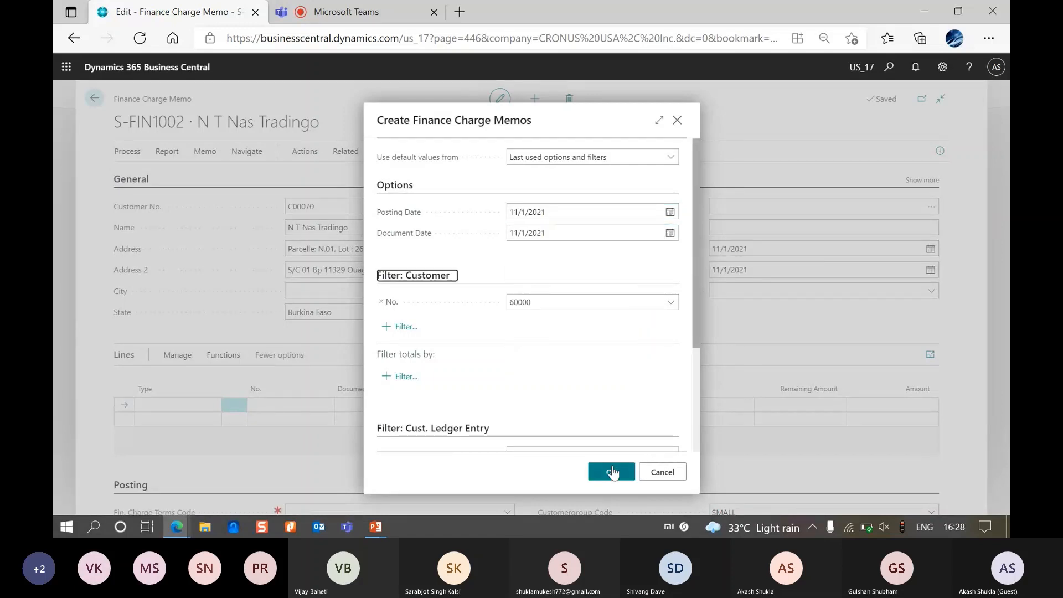
Check the customer and ledger entry filters, run the finance charge memo creation and look over the memo's lines.
scroll(613, 408, down, 1)
scroll(612, 406, up, 1)
scroll(609, 407, down, 1)
scroll(607, 408, up, 1)
click(586, 287)
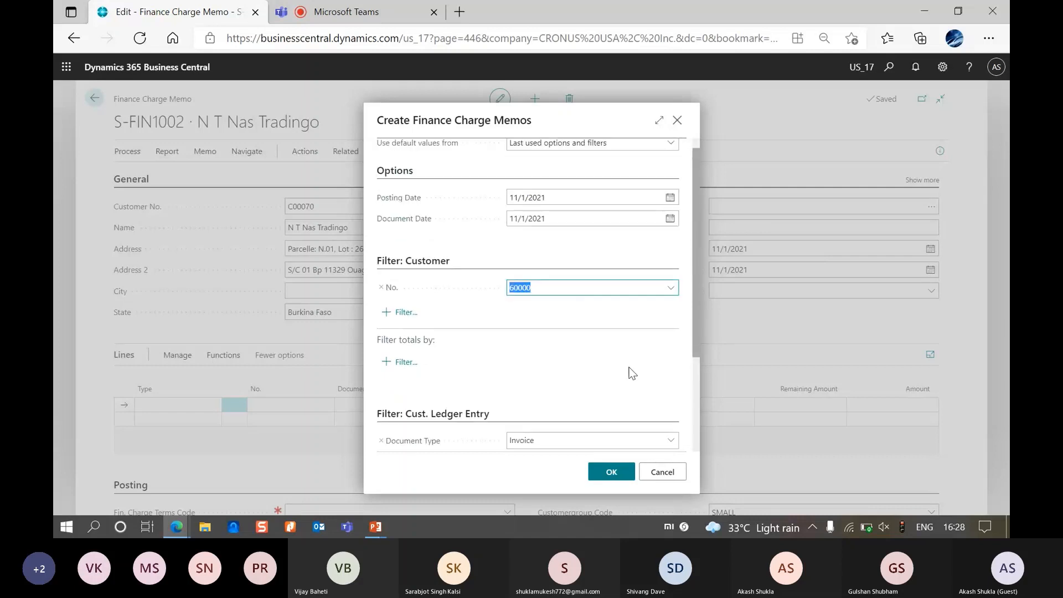
click(611, 472)
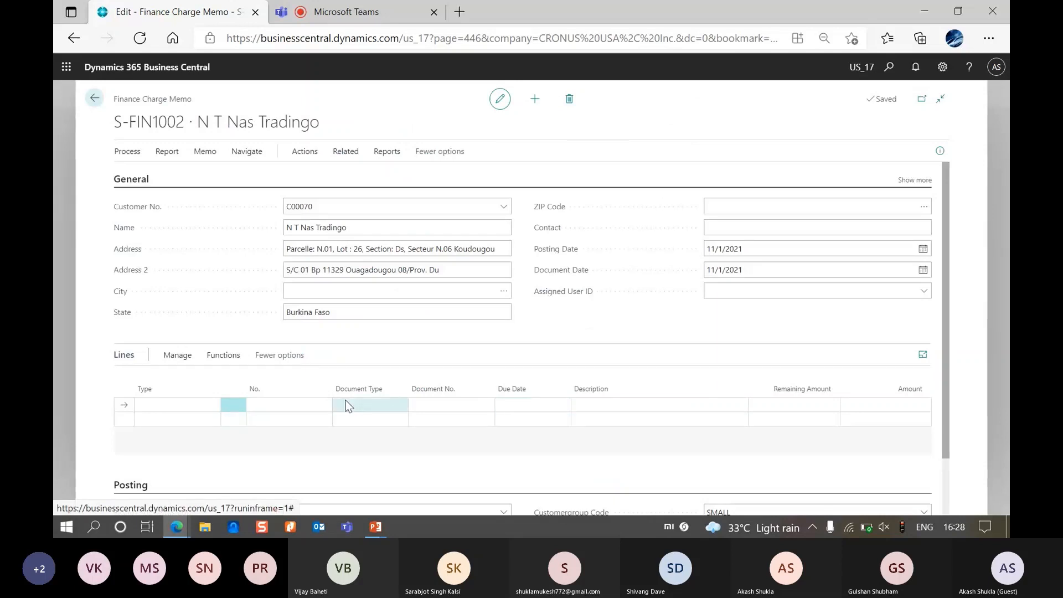
scroll(378, 388, down, 1)
scroll(378, 388, up, 1)
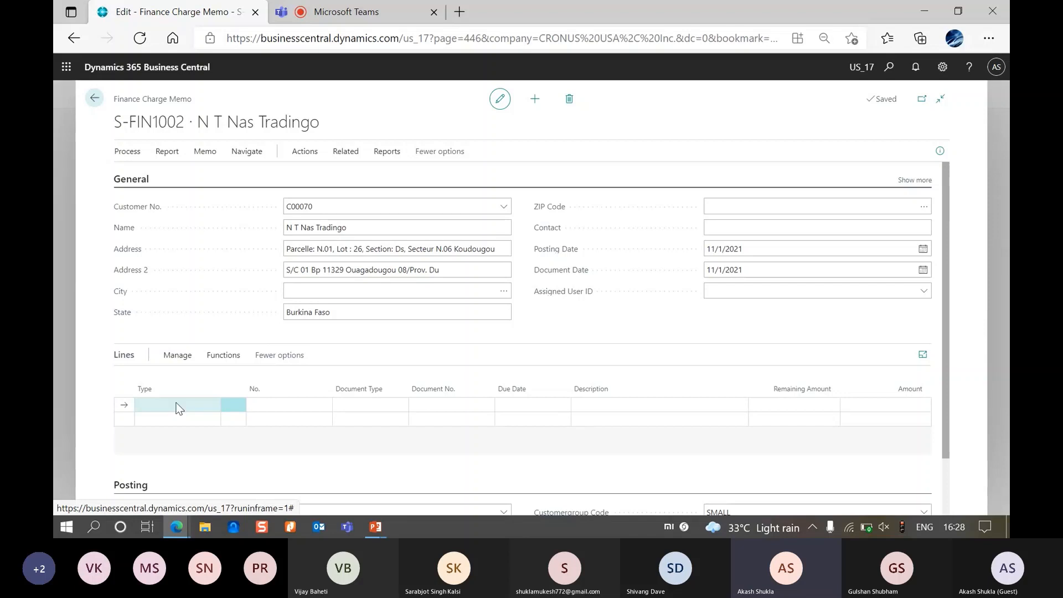
Try to set the type of the memo's first line to Customer Ledger Entry, then discard the change.
click(163, 152)
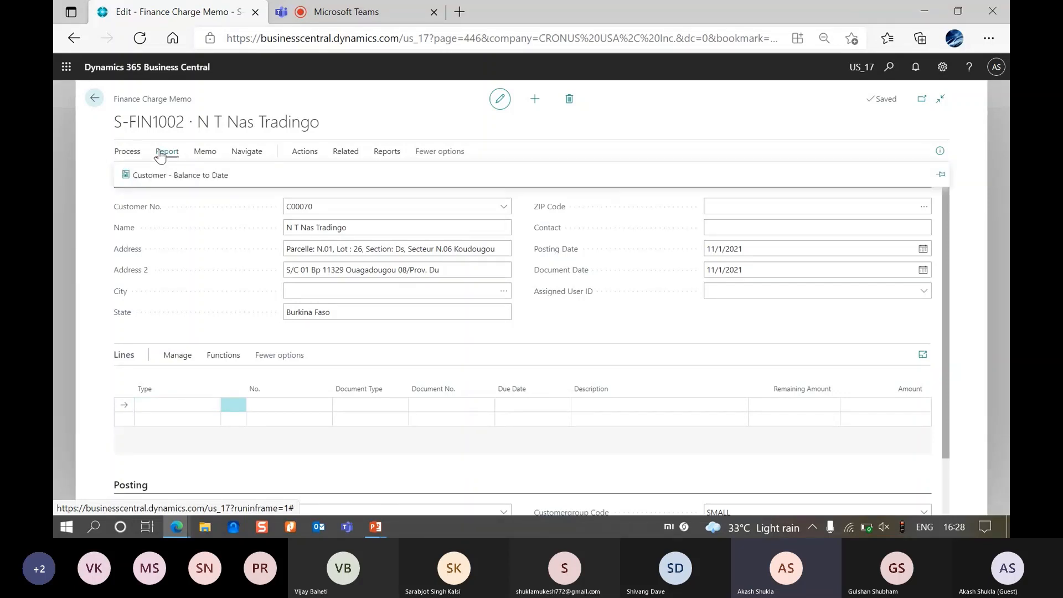
click(221, 307)
scroll(220, 308, down, 1)
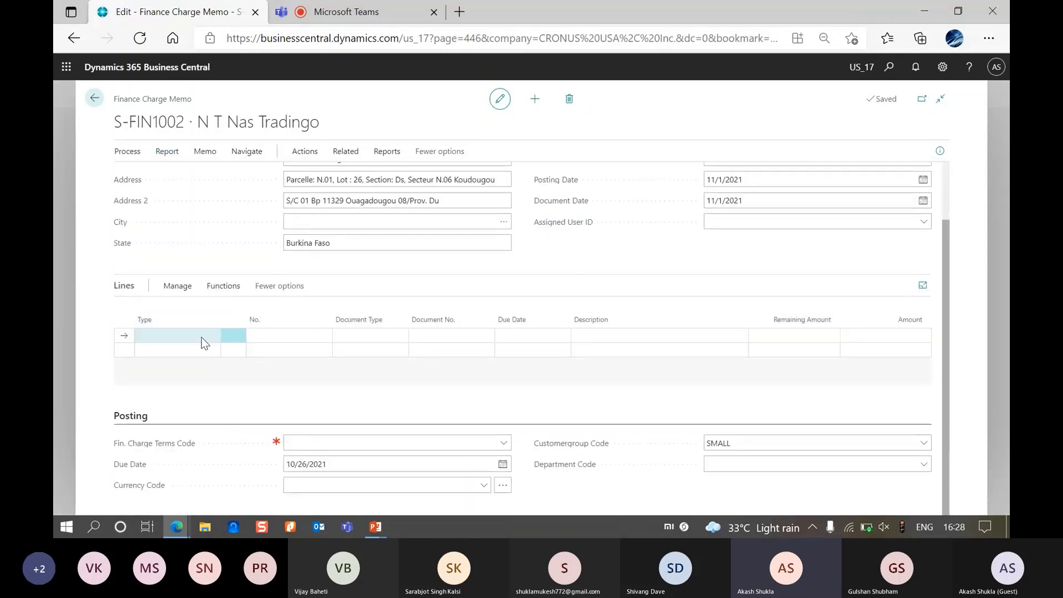
click(201, 337)
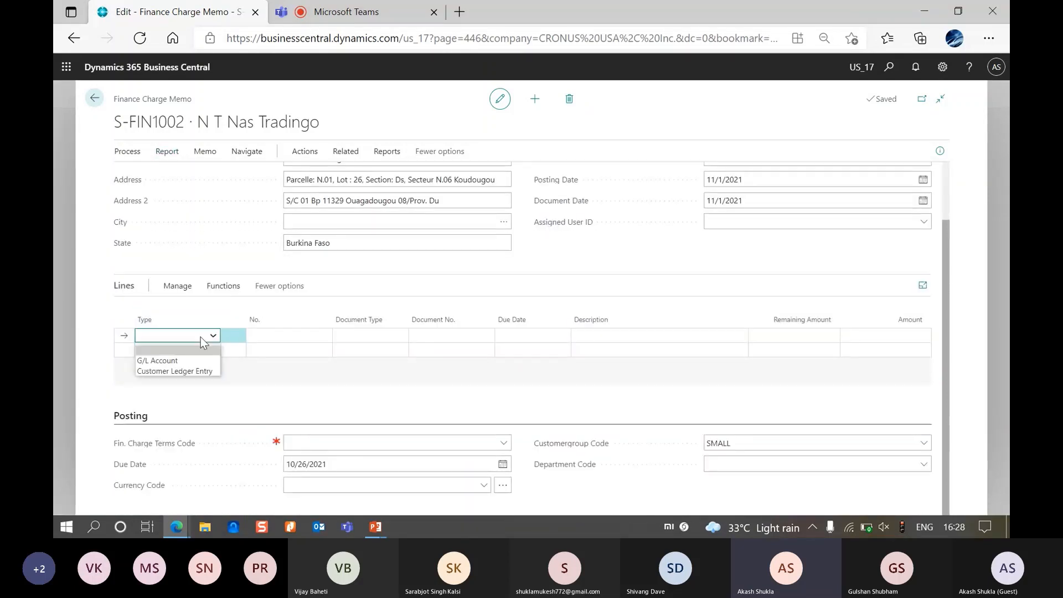
click(201, 371)
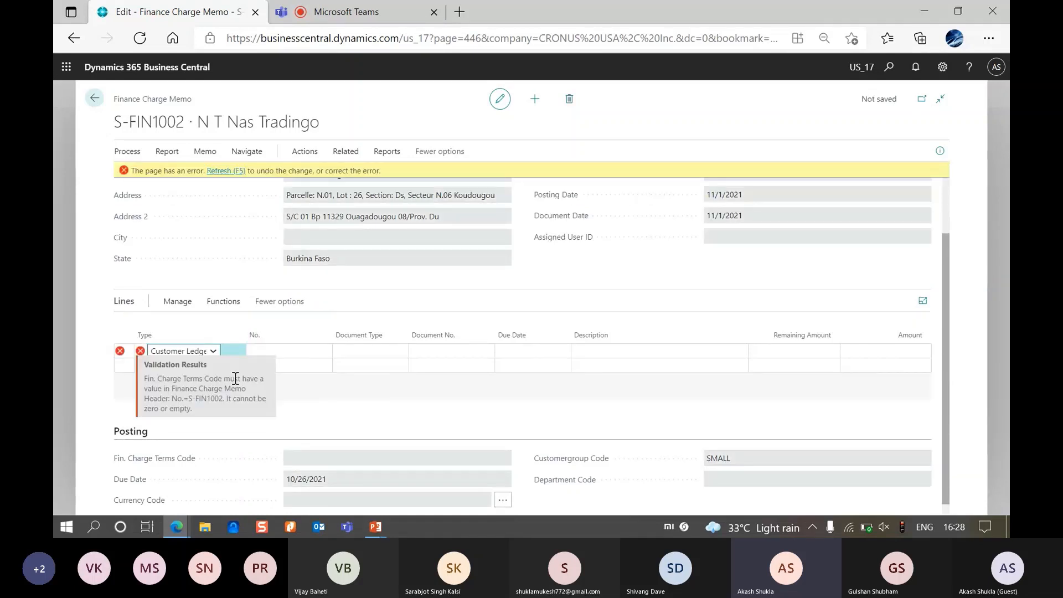
click(227, 172)
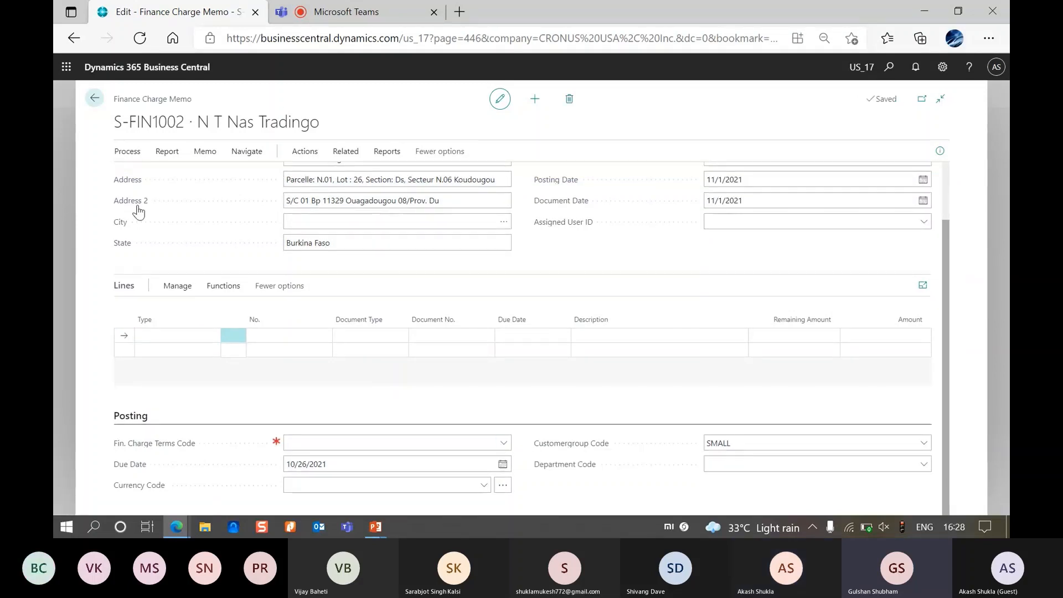
Set the memo's finance charge terms code to 1.5 DOM.
scroll(470, 406, up, 1)
scroll(470, 406, down, 1)
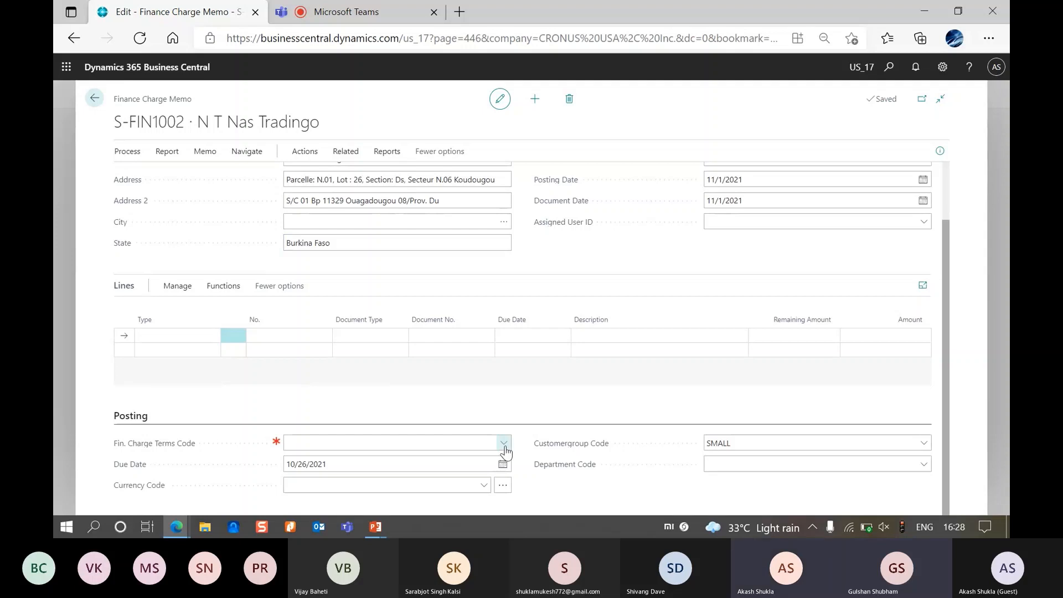
click(503, 443)
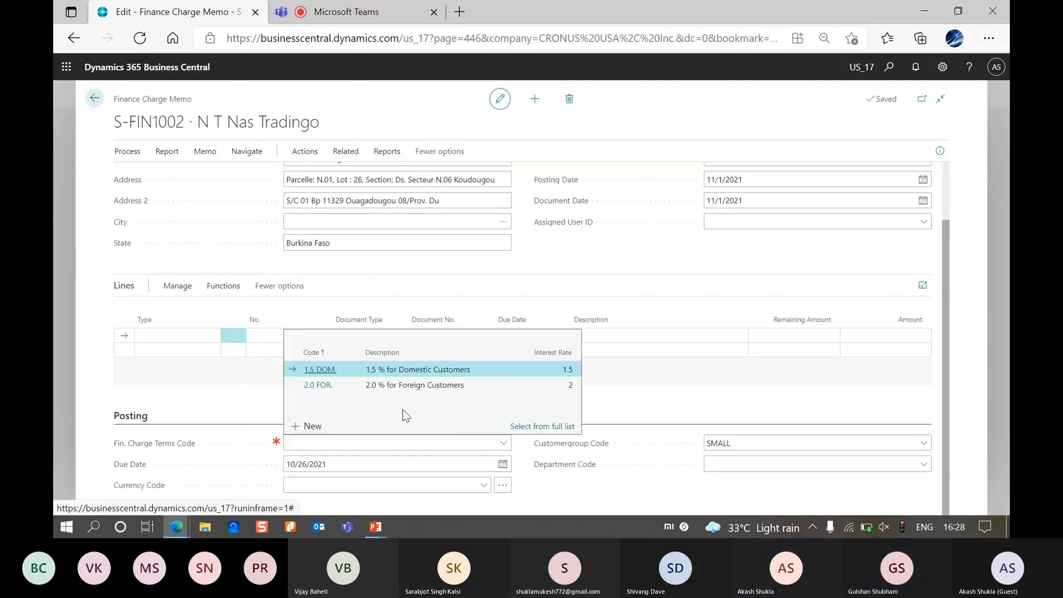
click(349, 368)
key(Tab)
Run Create Finance Charge Memos again with the last used options and filters.
click(128, 152)
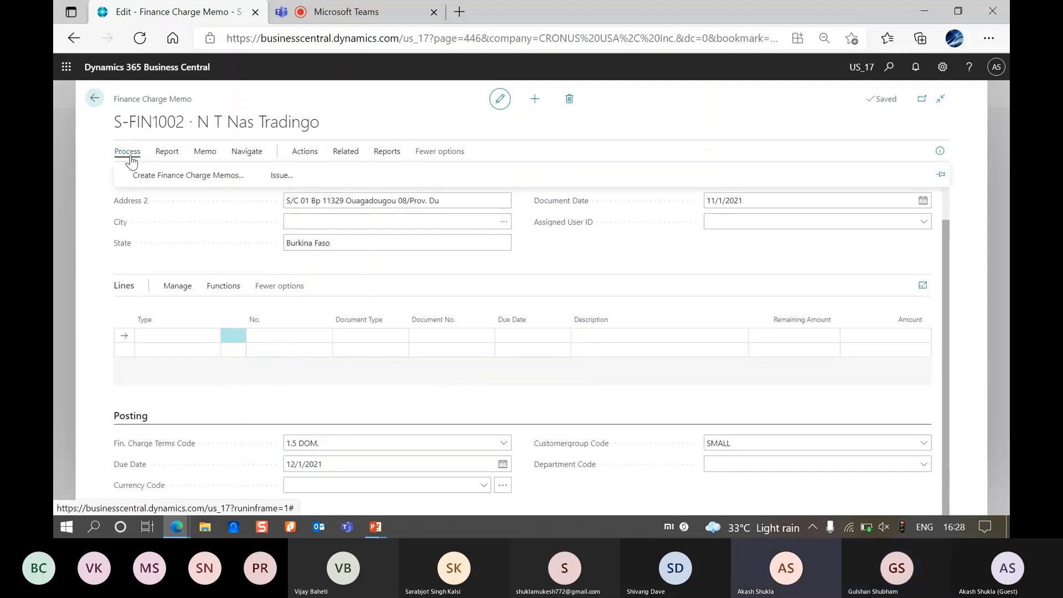
click(150, 181)
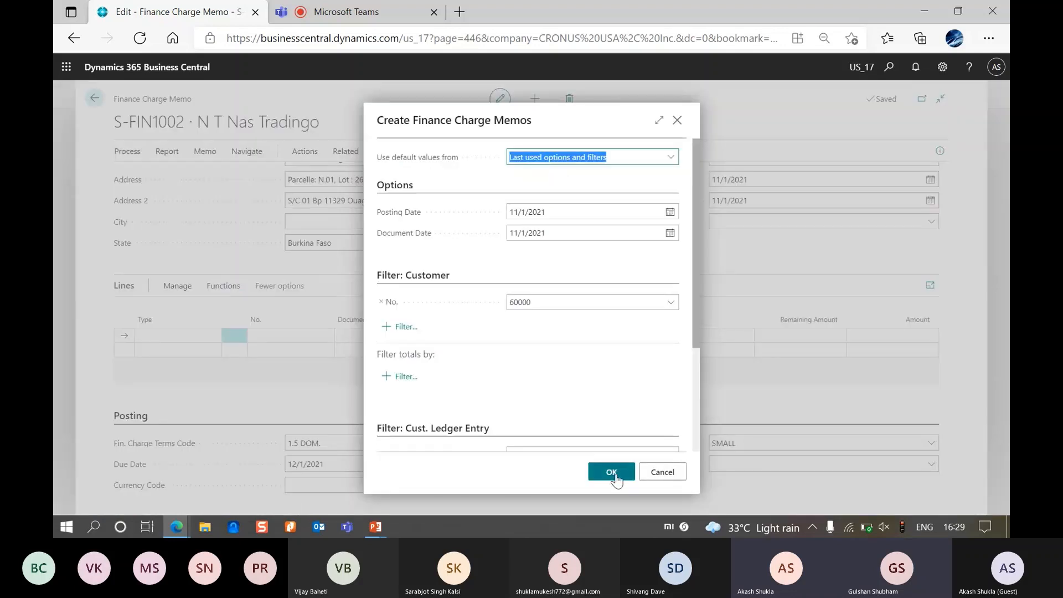
click(612, 473)
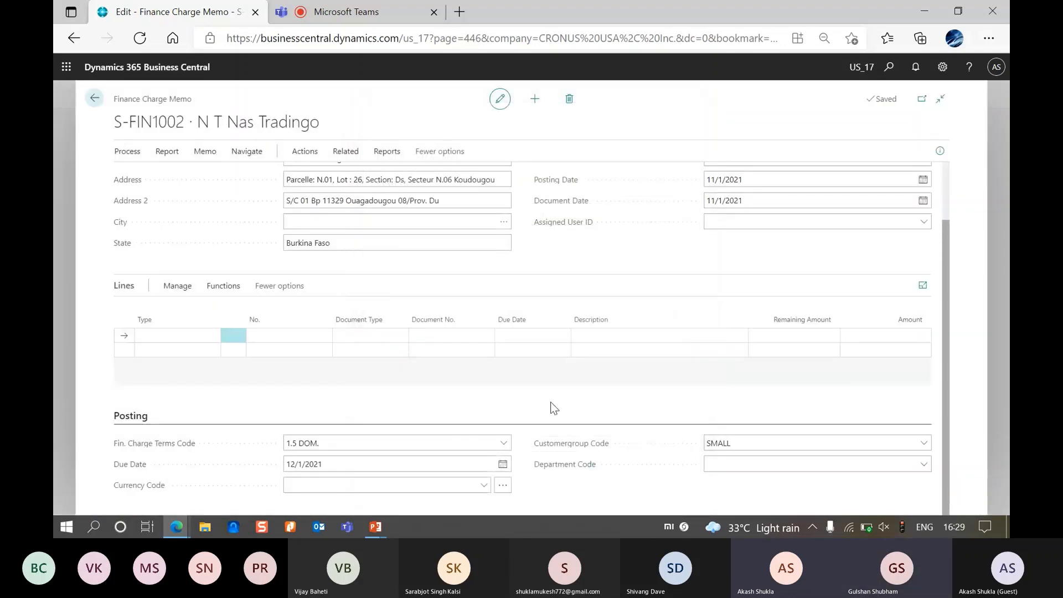
Look up the Customer Ledger Entries, check which customer the 7/9/2021 invoice belongs to, and return to the finance charge memo.
click(880, 73)
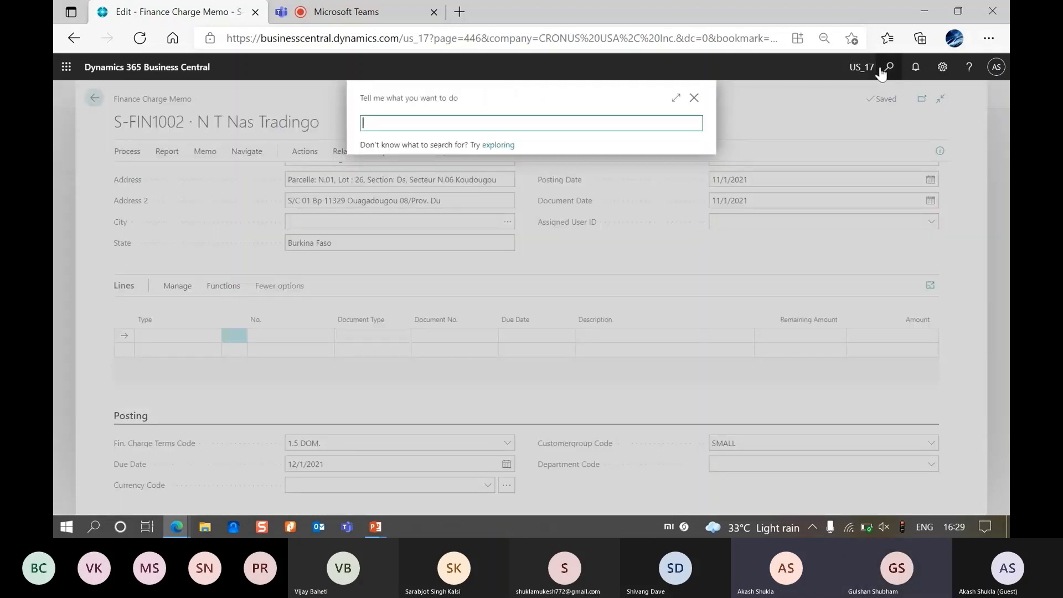
text(cust led en)
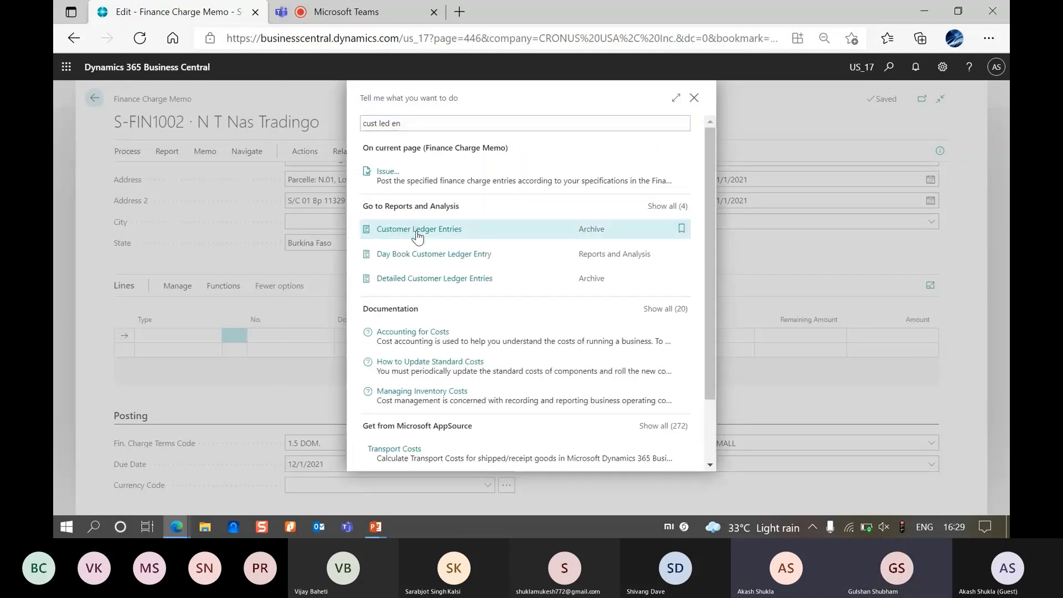
click(417, 231)
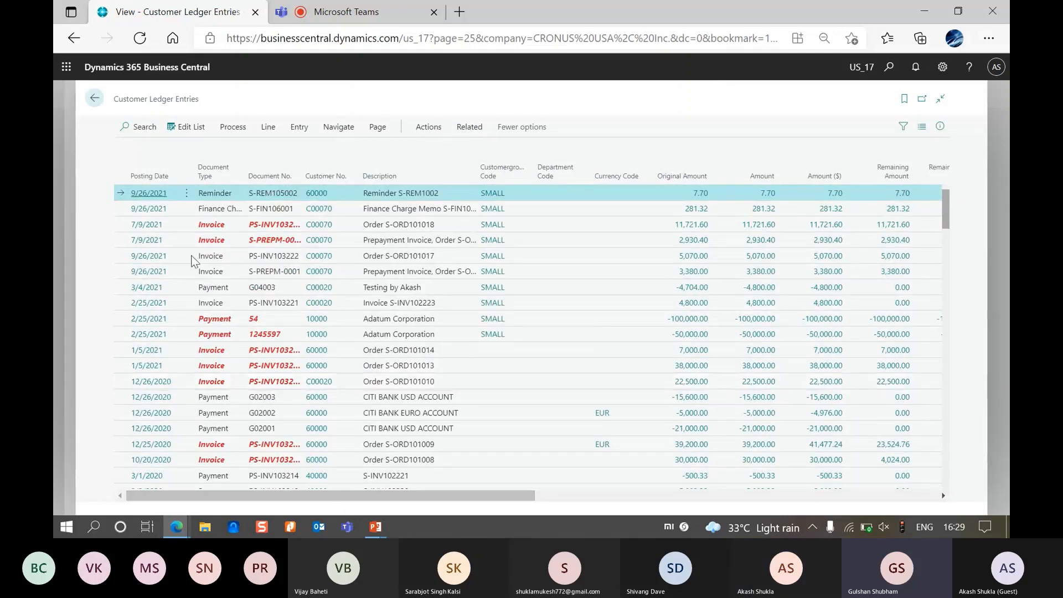
scroll(194, 262, down, 1)
scroll(194, 266, up, 1)
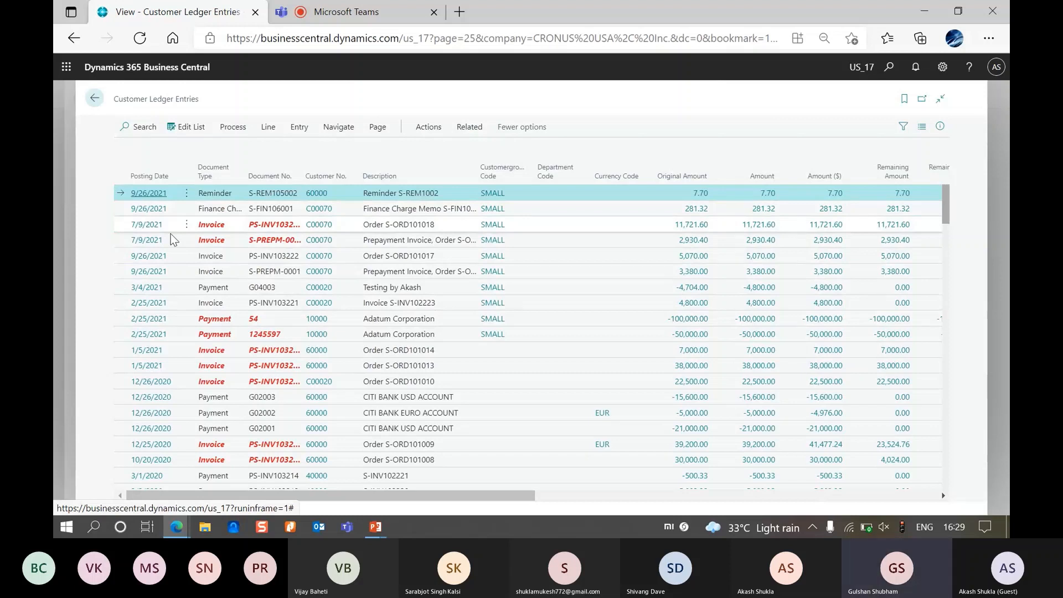
click(318, 228)
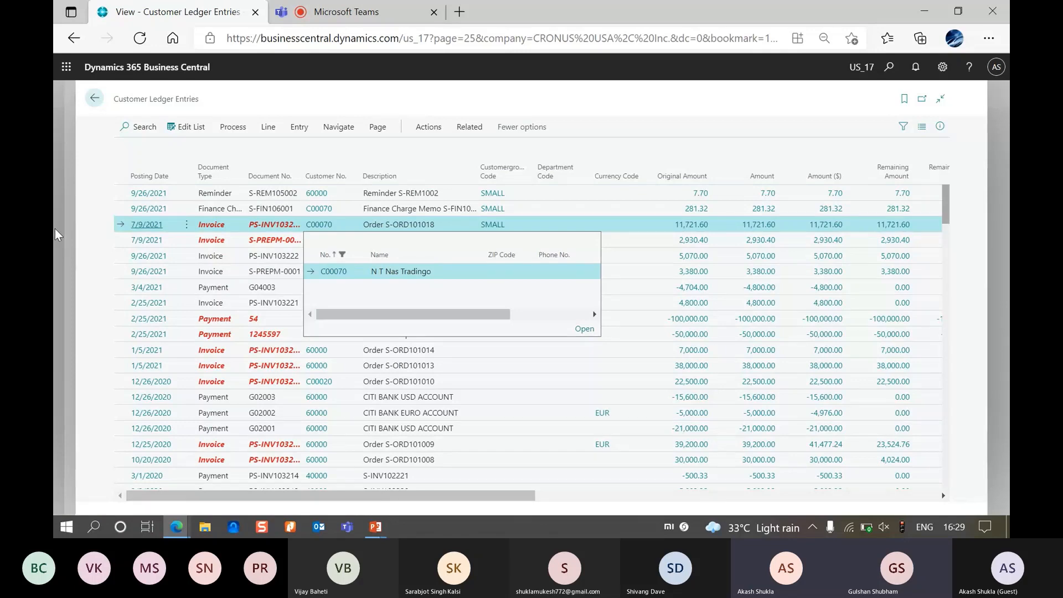
click(91, 99)
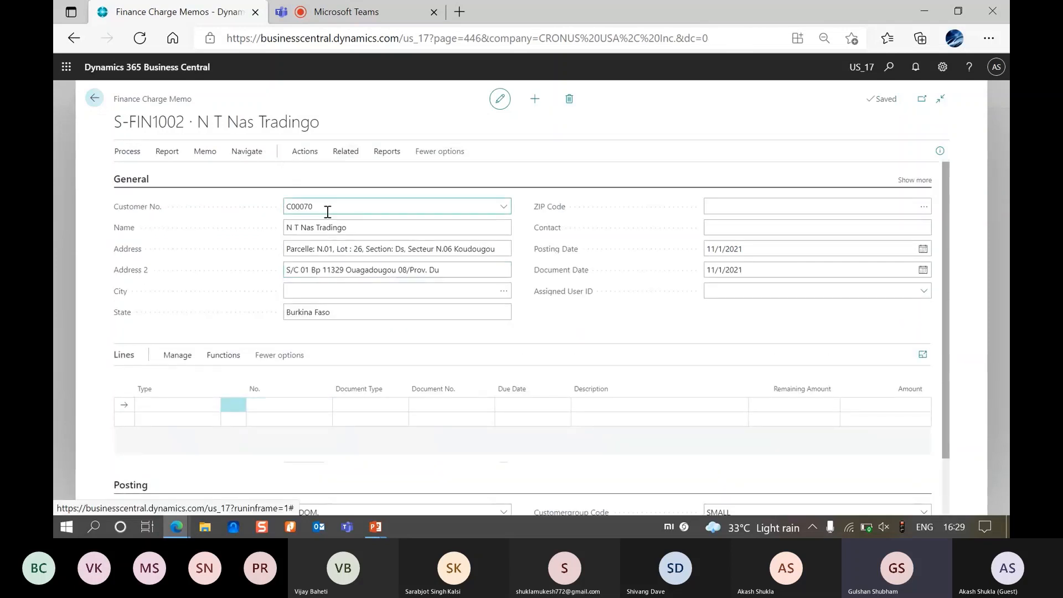
Reopen the Create Finance Charge Memos options and check the posting date and the document type filter for customer ledger entries.
scroll(224, 396, down, 2)
click(128, 158)
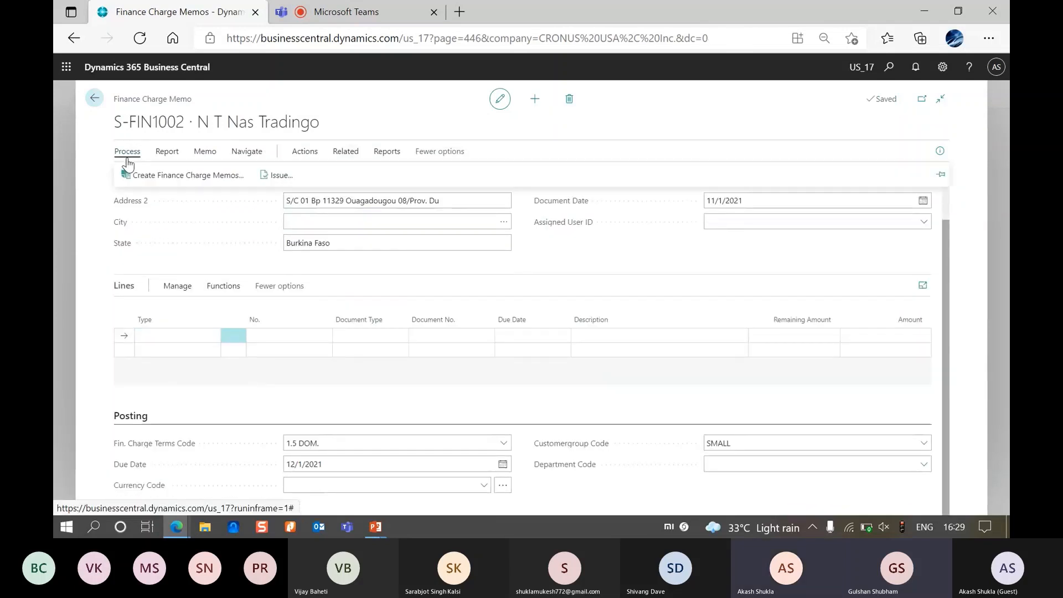
click(168, 155)
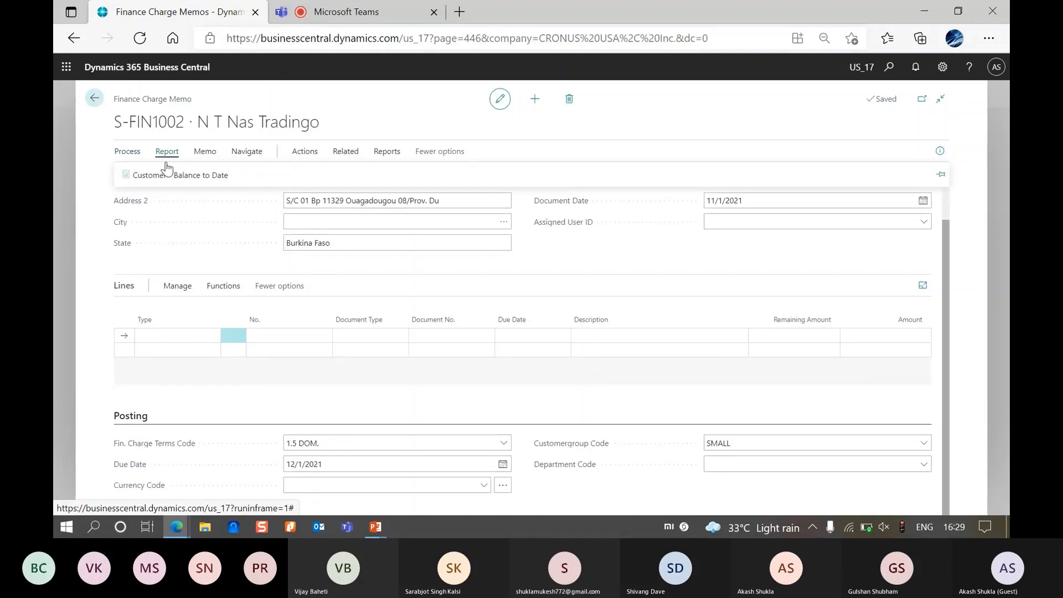
click(138, 154)
click(156, 176)
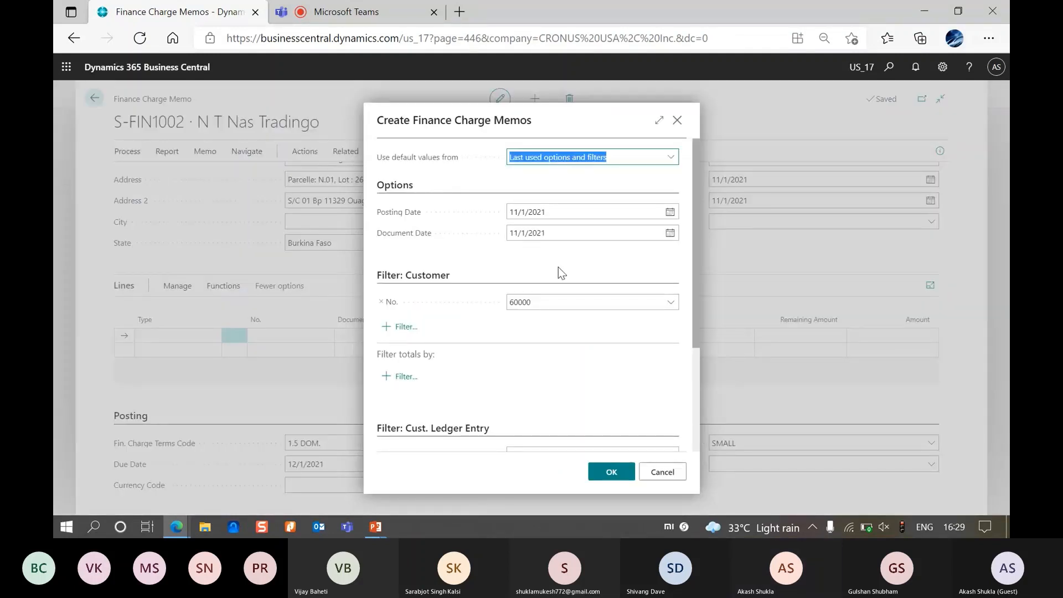
click(670, 212)
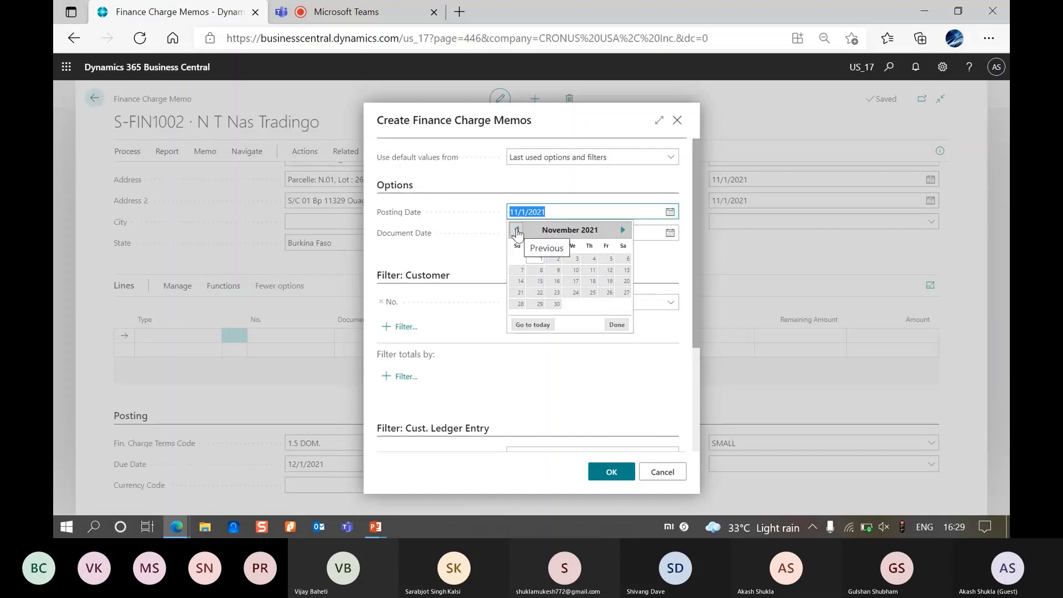
click(592, 357)
scroll(585, 353, down, 3)
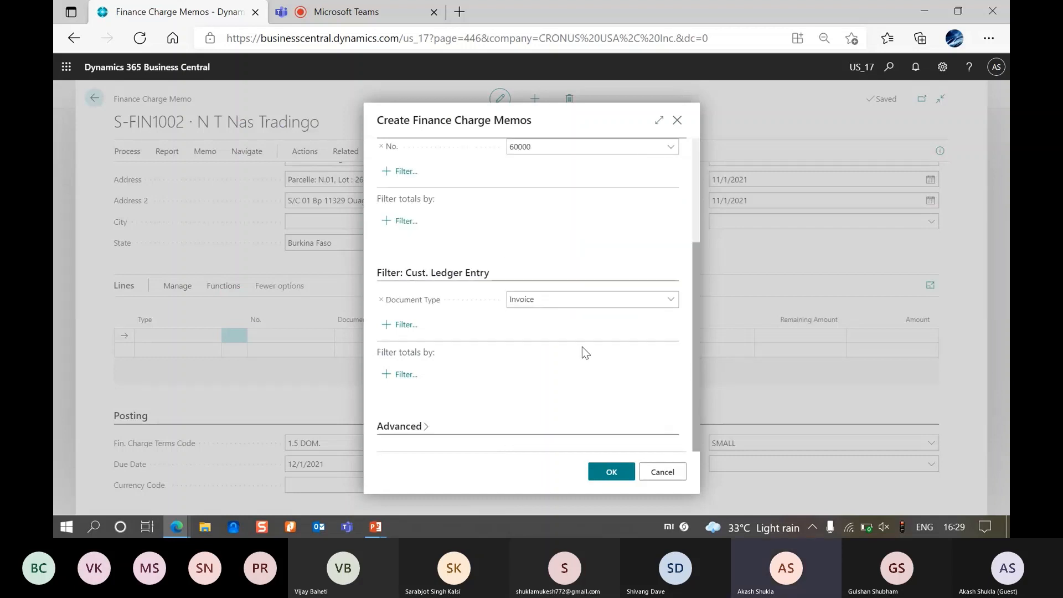
click(570, 304)
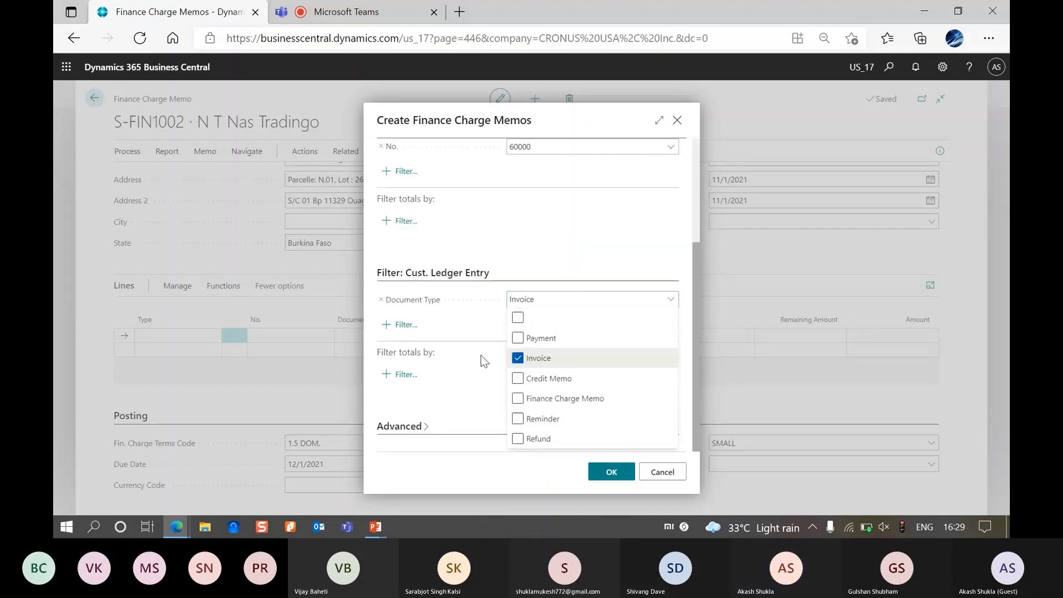
click(519, 358)
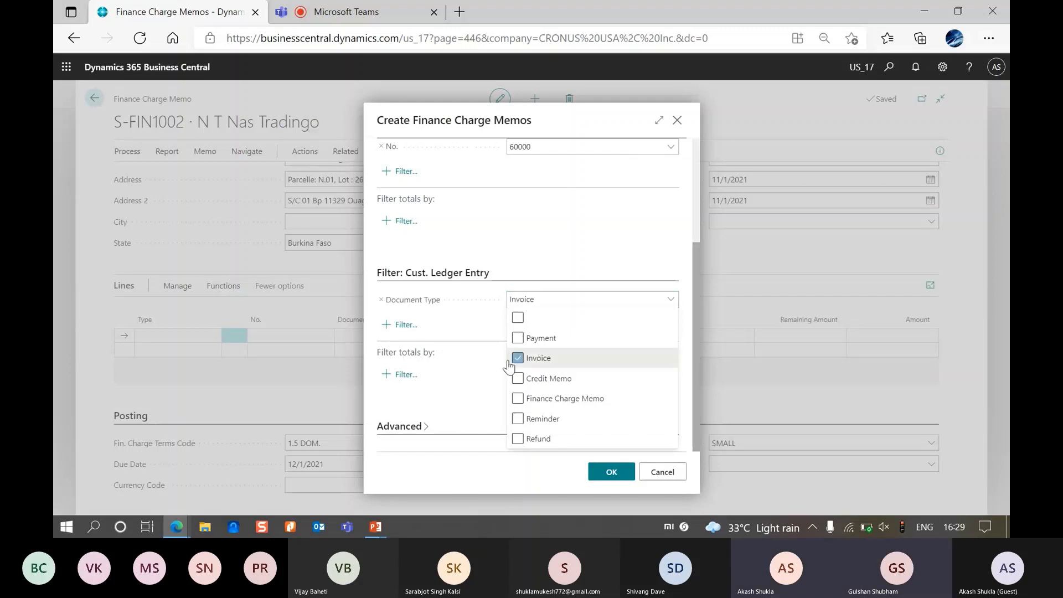
scroll(496, 338, up, 5)
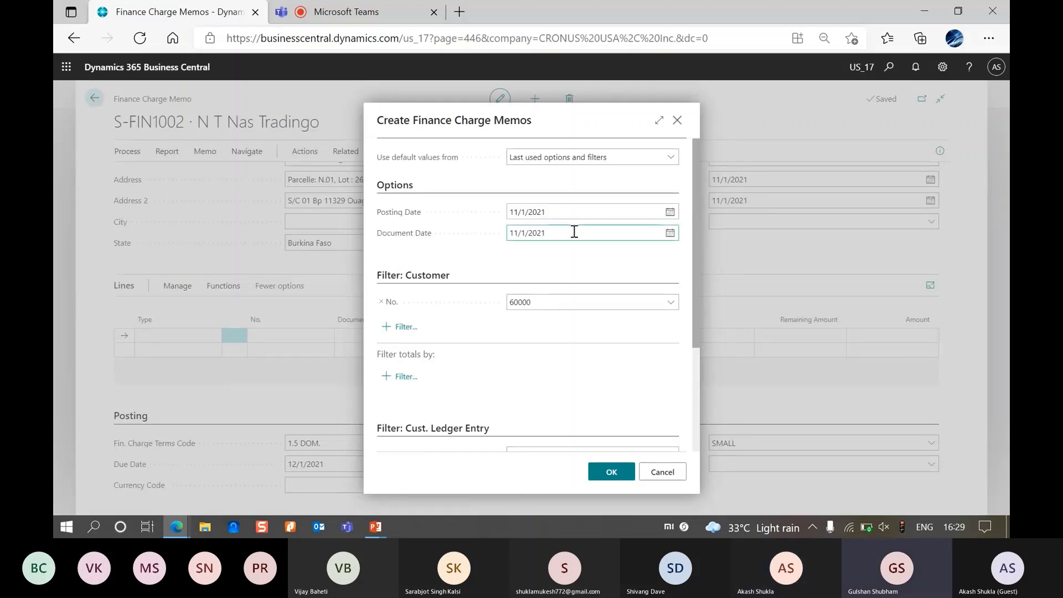
Set the posting date in the Create Finance Charge Memos options to 5/1/2021.
click(667, 211)
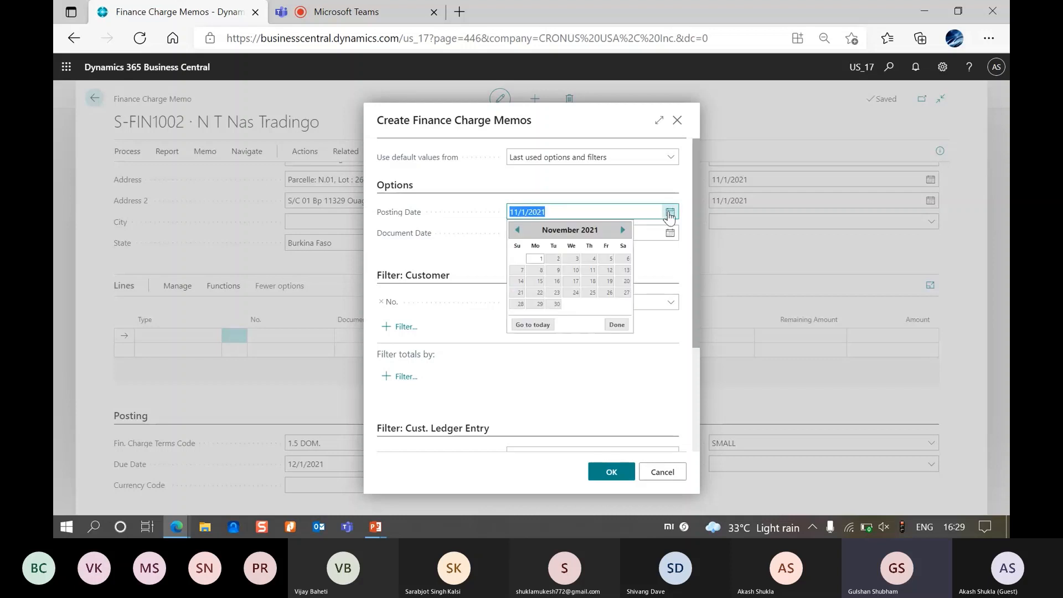
click(516, 232)
click(516, 232)
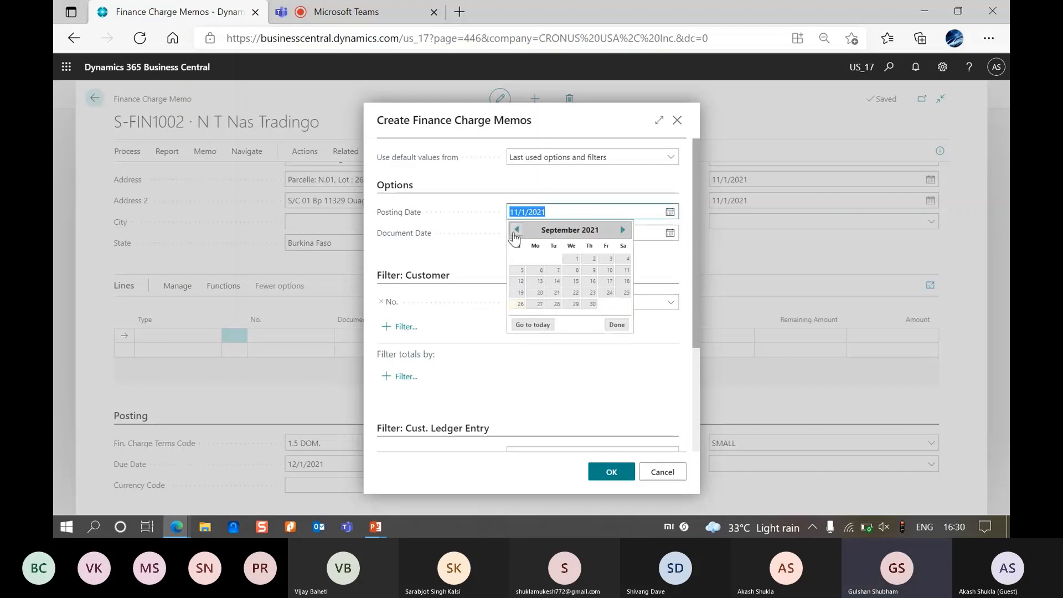
click(515, 232)
click(516, 232)
click(515, 231)
click(516, 232)
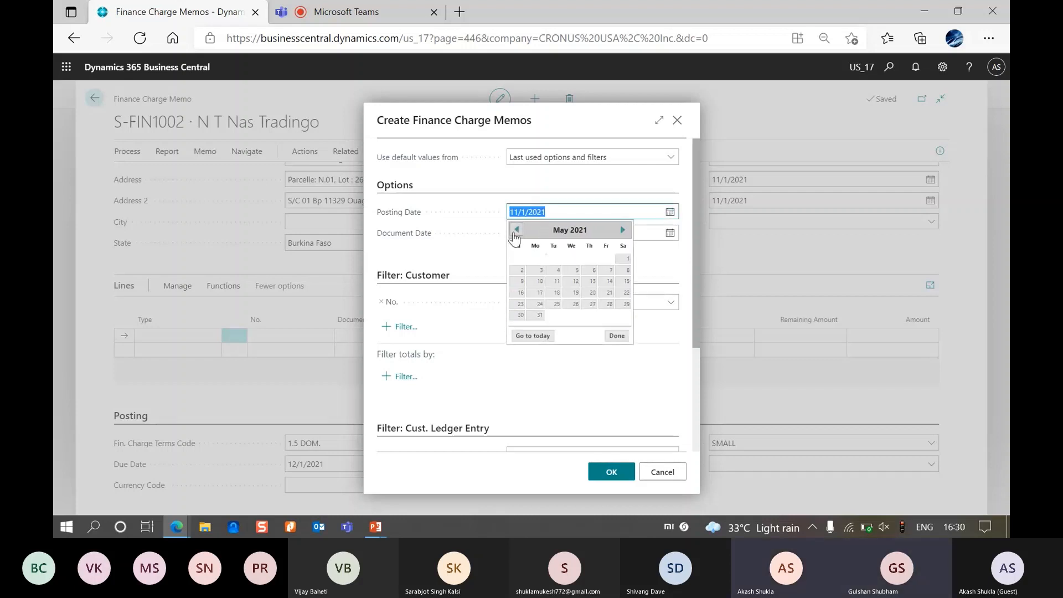
click(624, 265)
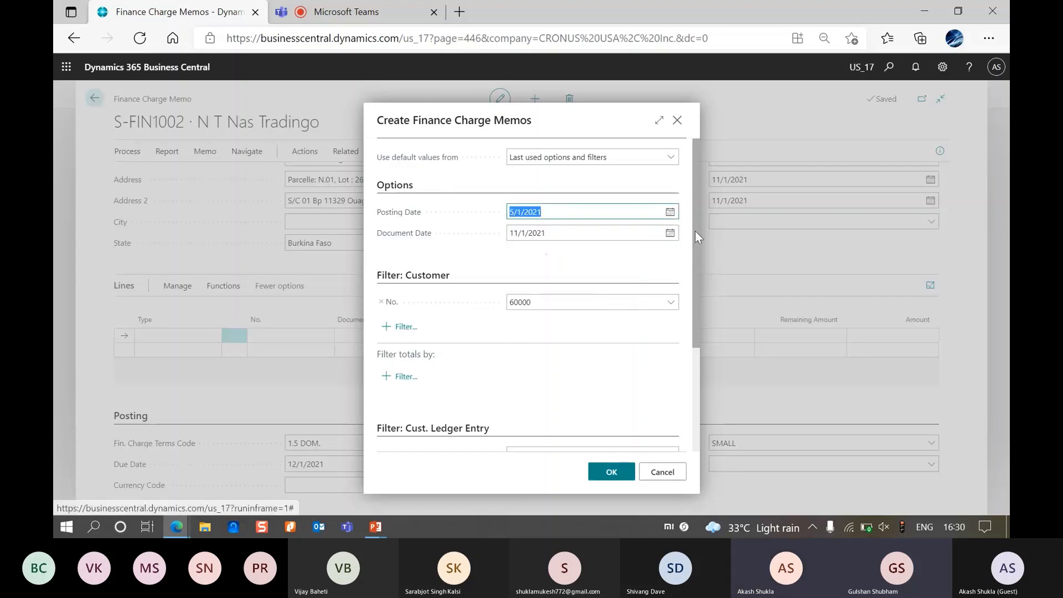
Set the document date in the Create Finance Charge Memos options to 8/31/2021.
click(670, 233)
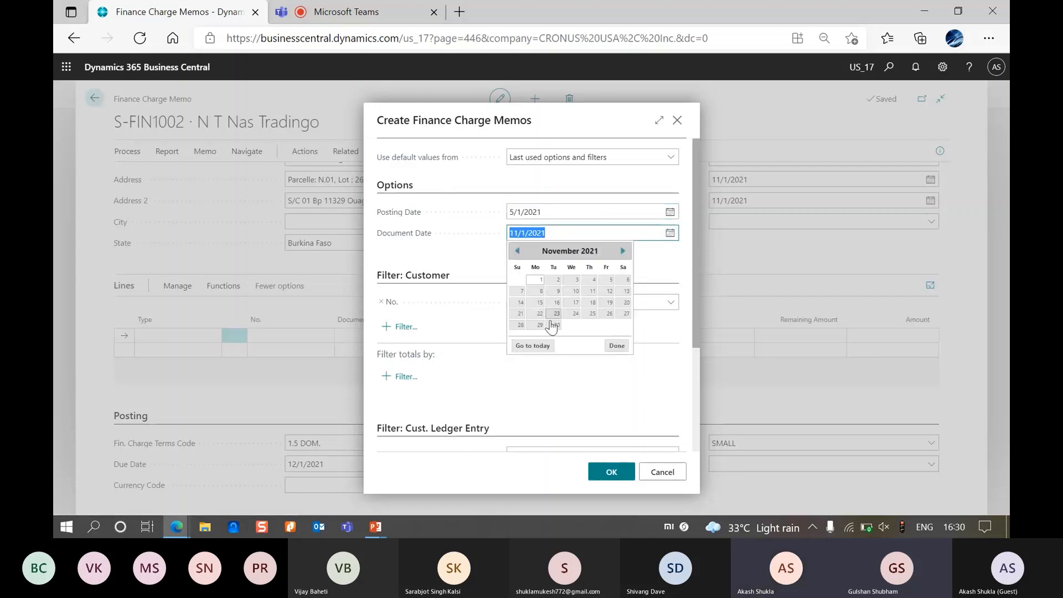
click(517, 250)
click(517, 251)
click(517, 251)
click(517, 251)
click(623, 251)
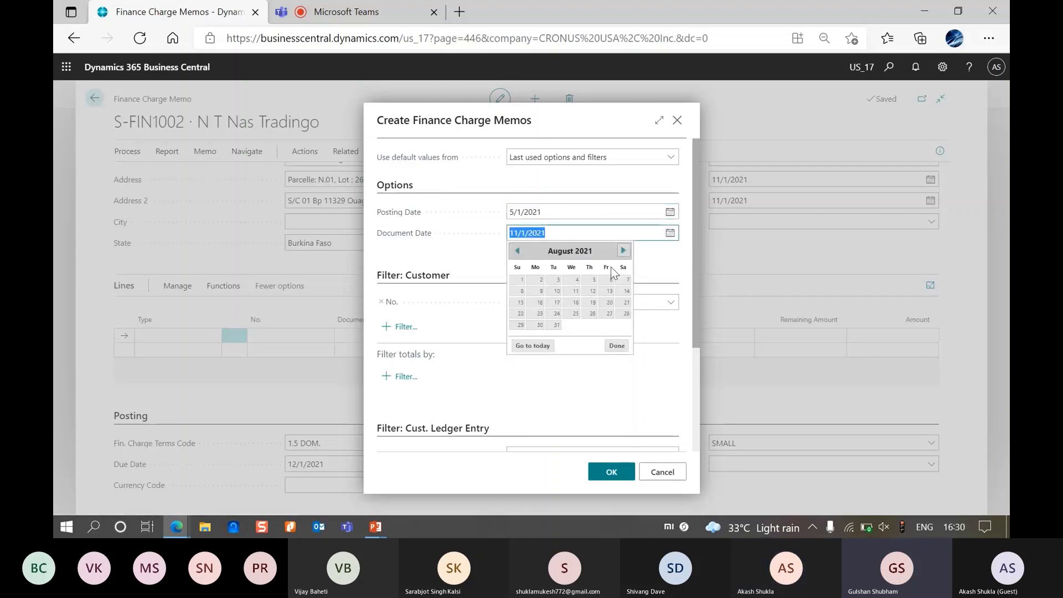
click(557, 325)
Check the Invoice document type filter, run the finance charge memo creation and review the memo's header and lines.
scroll(627, 381, down, 3)
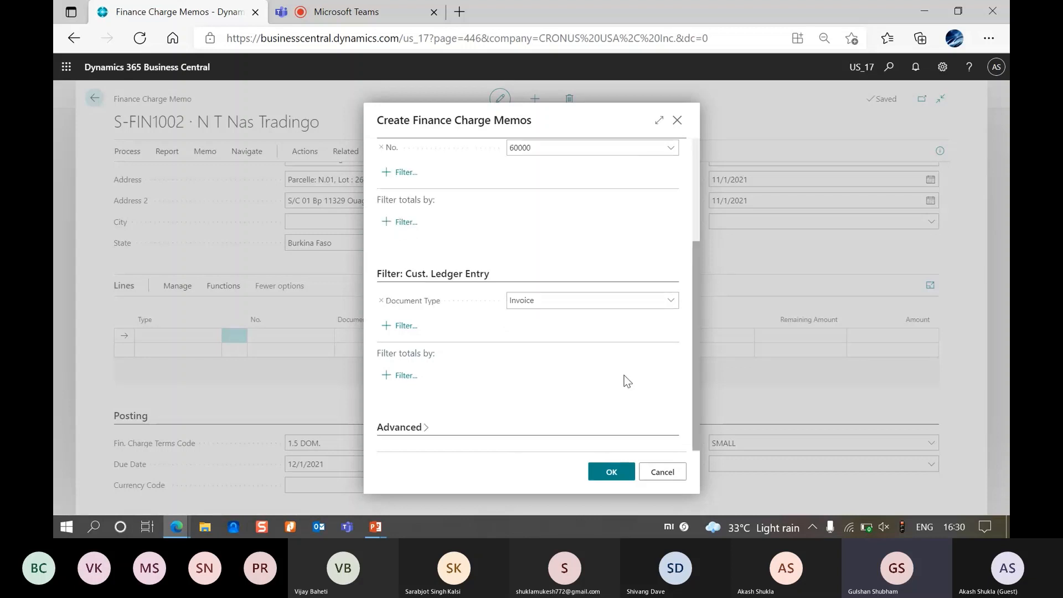
click(611, 471)
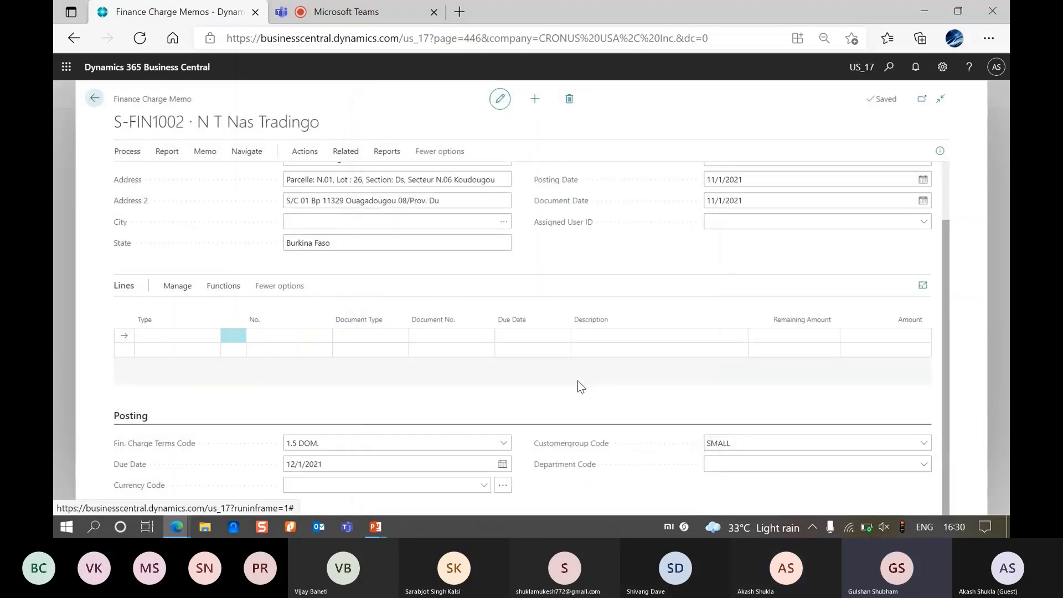
scroll(577, 381, up, 3)
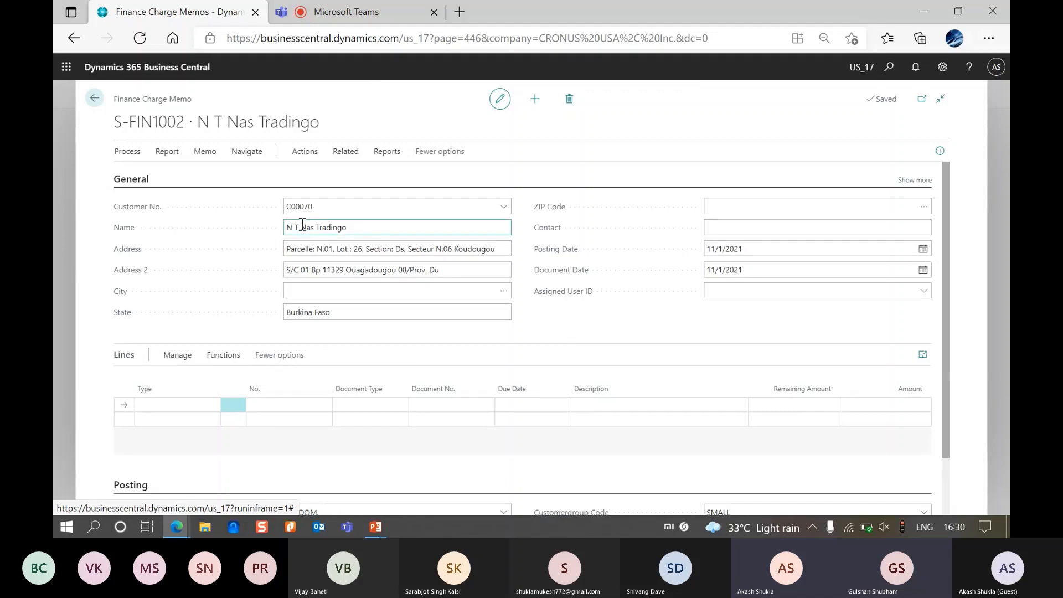
Set the customer filter for finance charge memo creation to N T Nas Tradingo and run the creation.
click(126, 152)
click(154, 168)
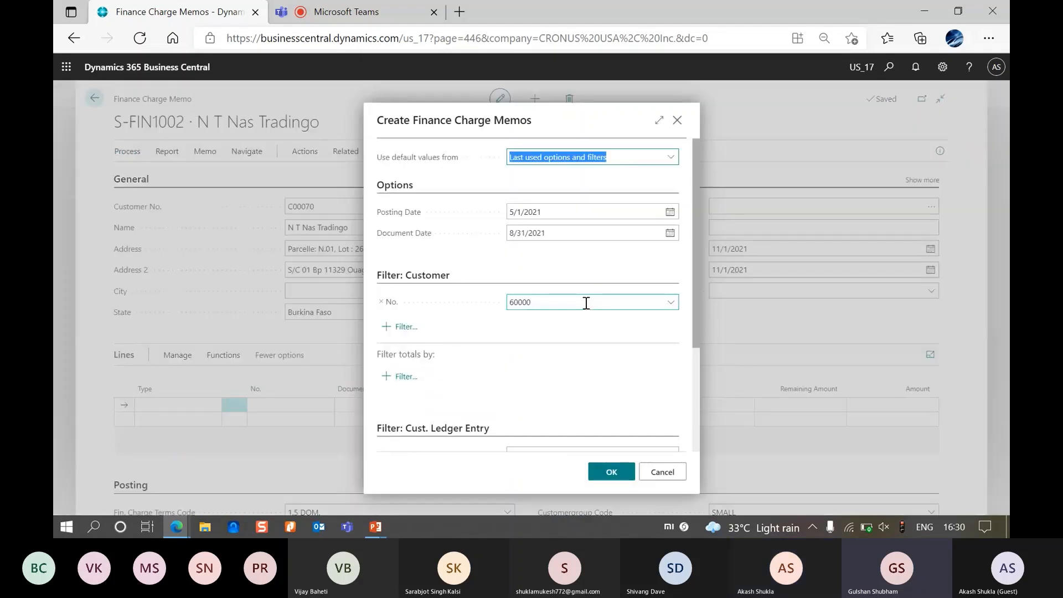
click(661, 303)
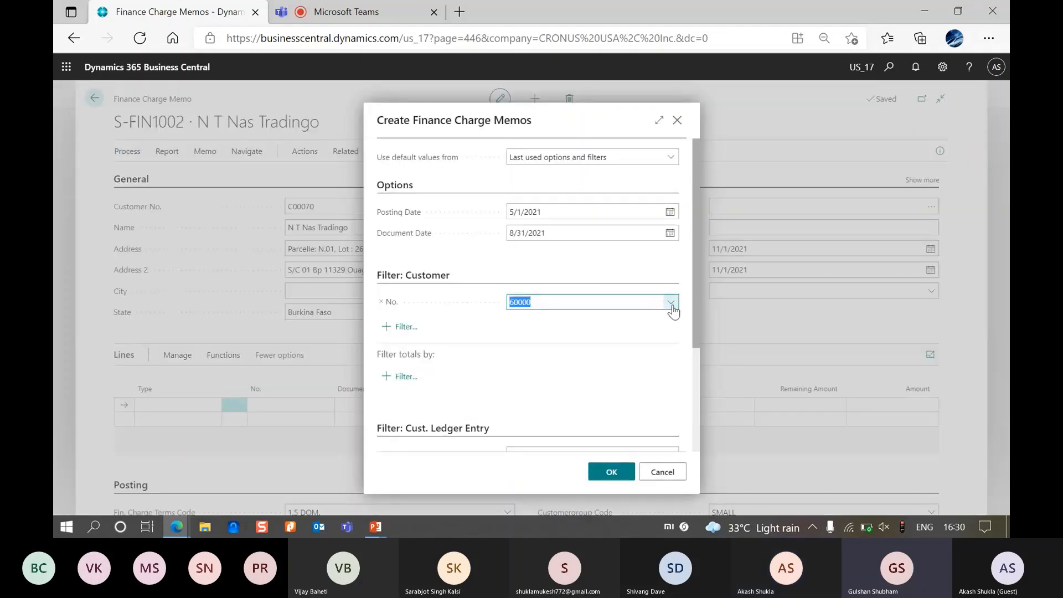
click(671, 302)
scroll(609, 388, down, 2)
scroll(615, 409, down, 1)
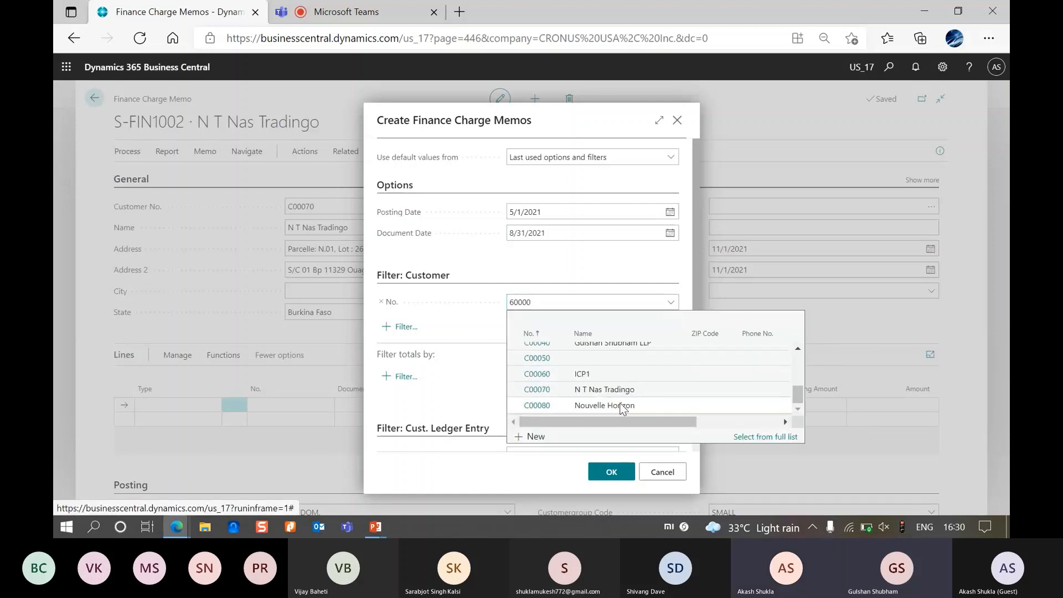
click(619, 391)
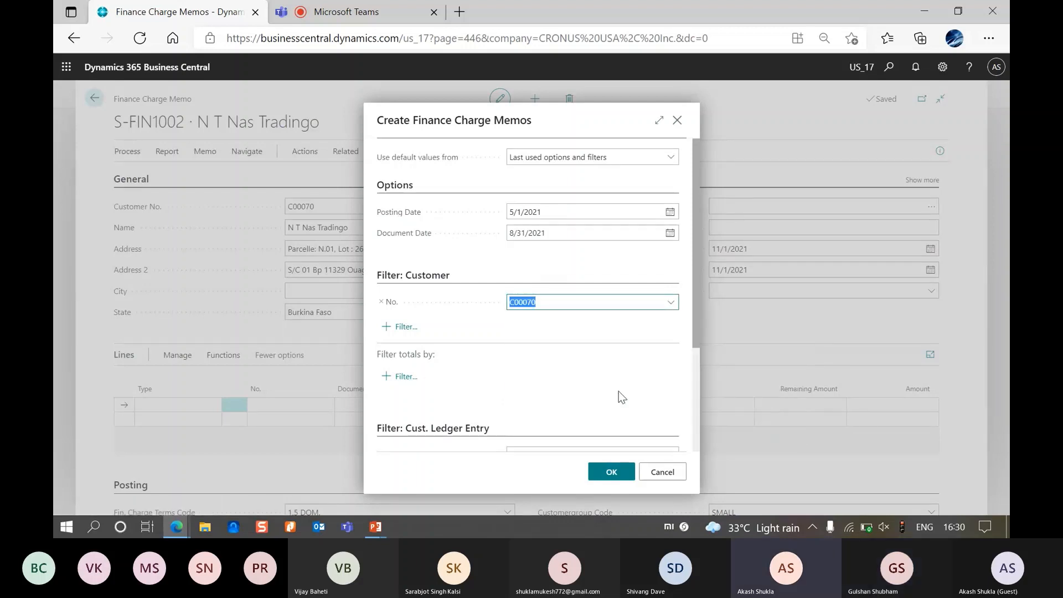
click(615, 476)
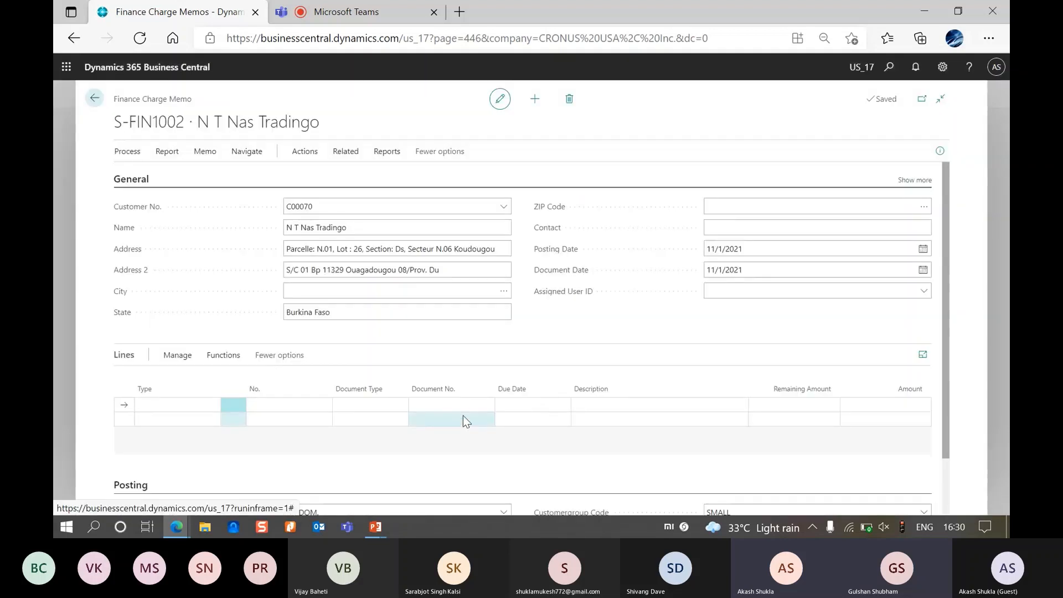
Reopen the Create Finance Charge Memos options, browse the posting date calendar through October 2021 and rerun the creation.
click(133, 153)
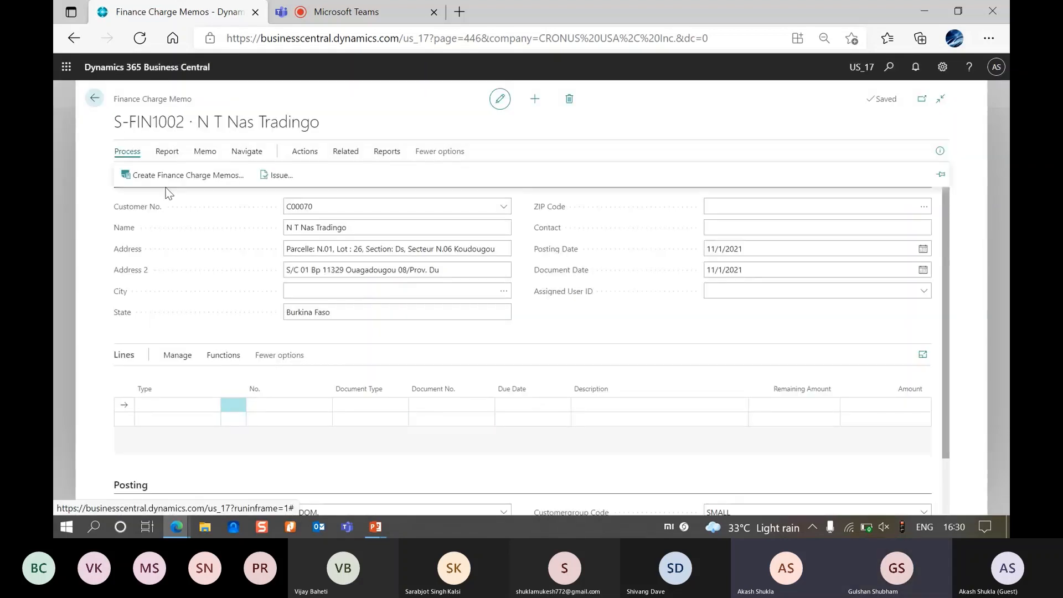
click(165, 185)
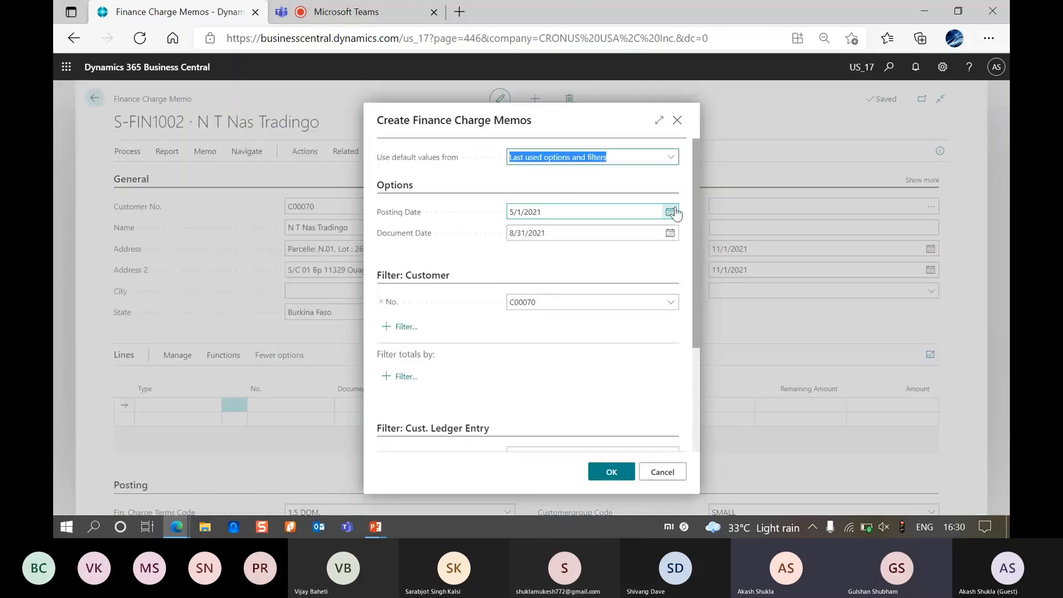
click(674, 213)
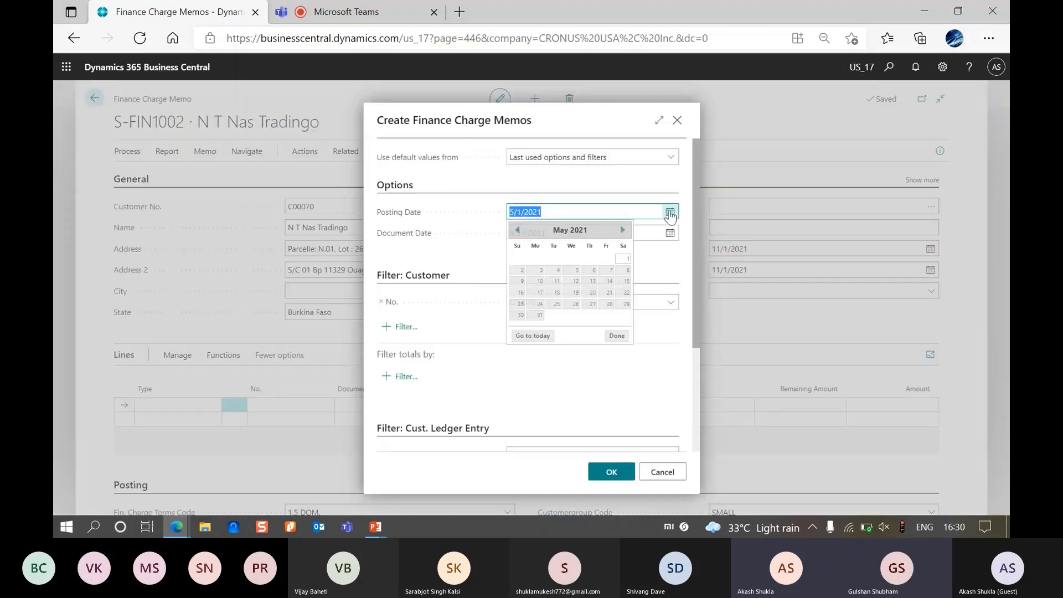
click(639, 233)
click(666, 214)
click(671, 212)
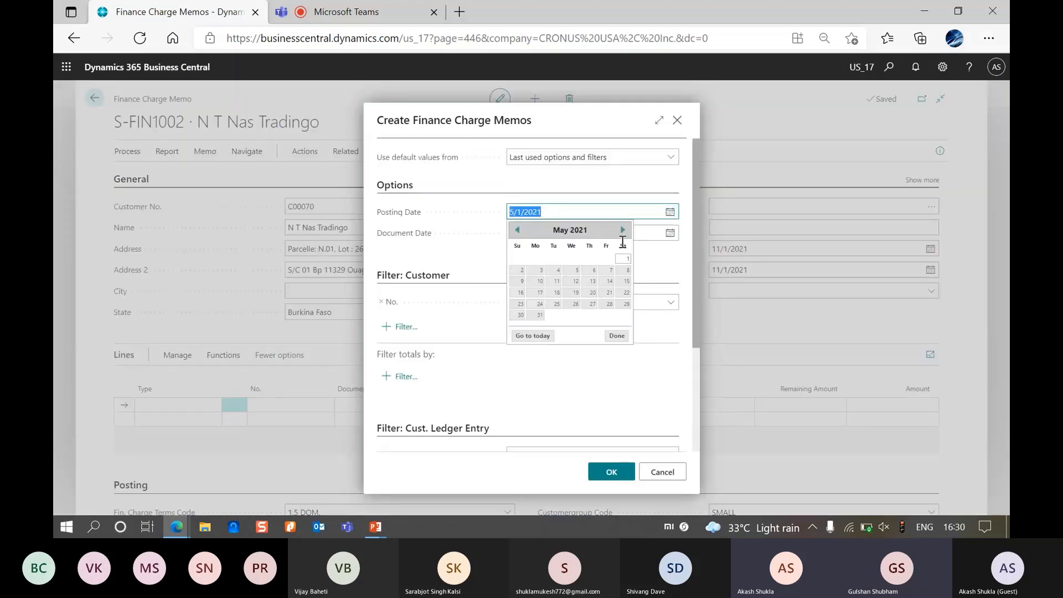
click(623, 230)
click(623, 229)
click(623, 229)
click(623, 229)
click(623, 229)
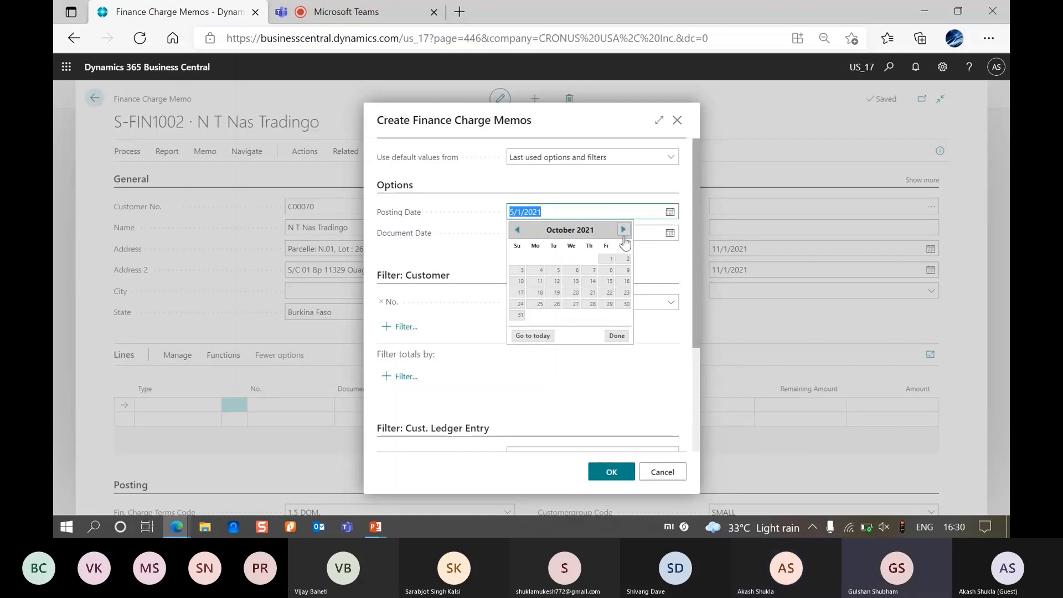
click(641, 341)
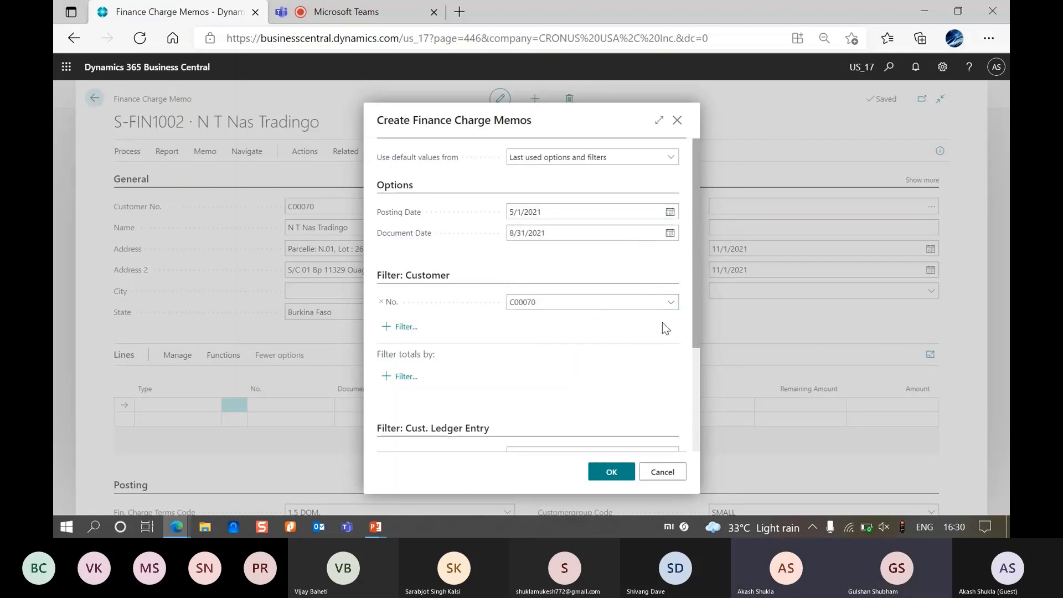
scroll(663, 427, down, 3)
click(611, 472)
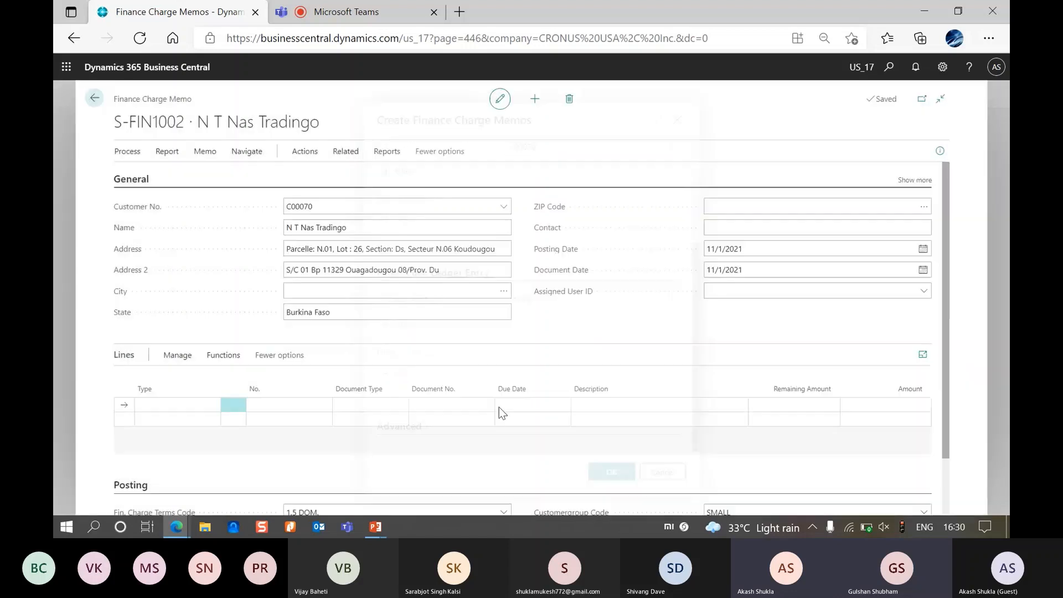
Reopen the Create Finance Charge Memos options and review the customer ledger entry filter, the advanced limits and the posting date.
click(128, 152)
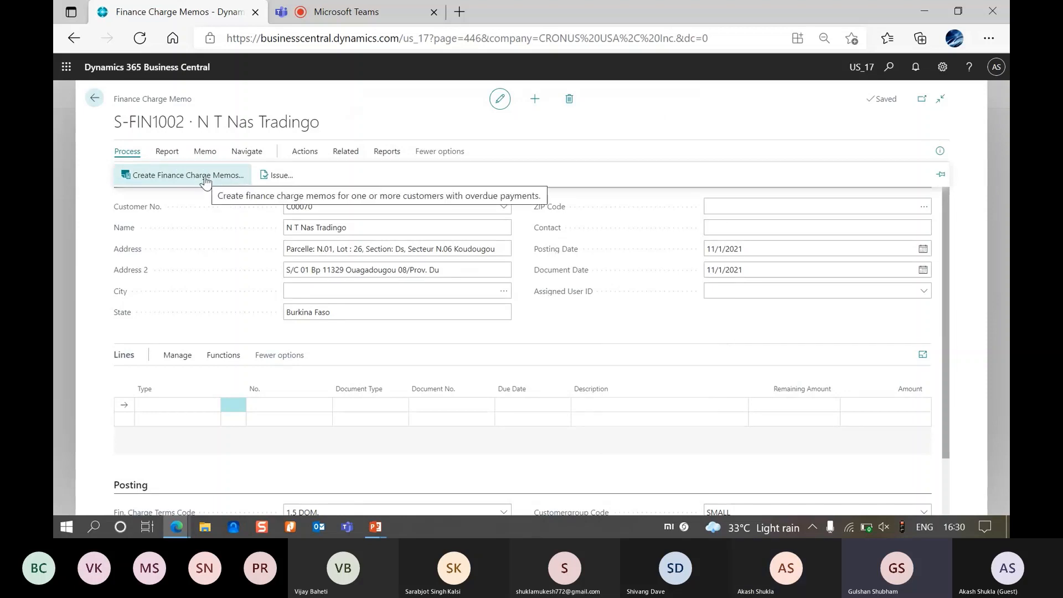
click(206, 182)
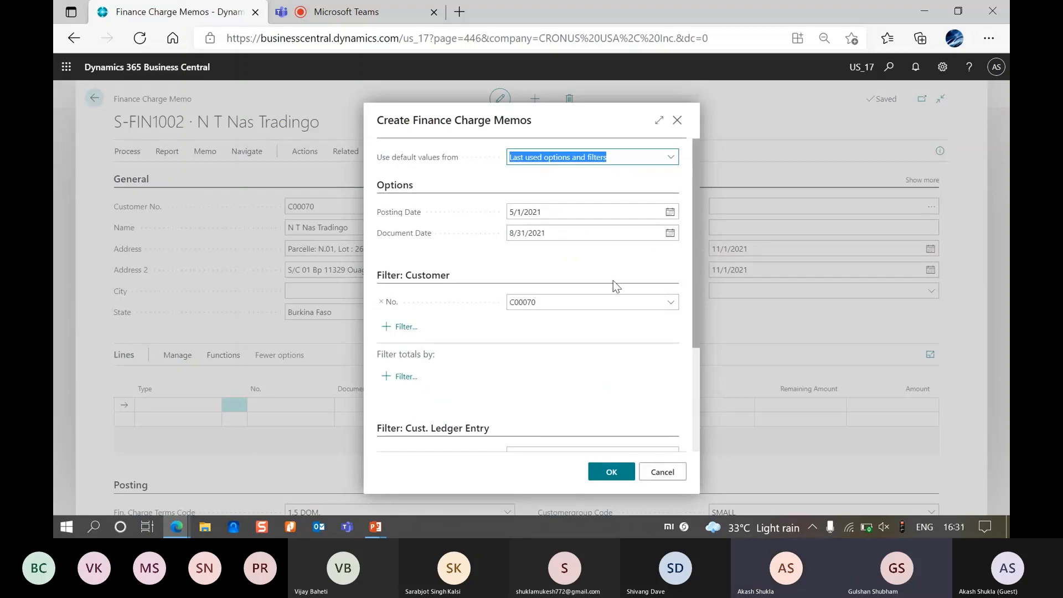
scroll(581, 348, down, 3)
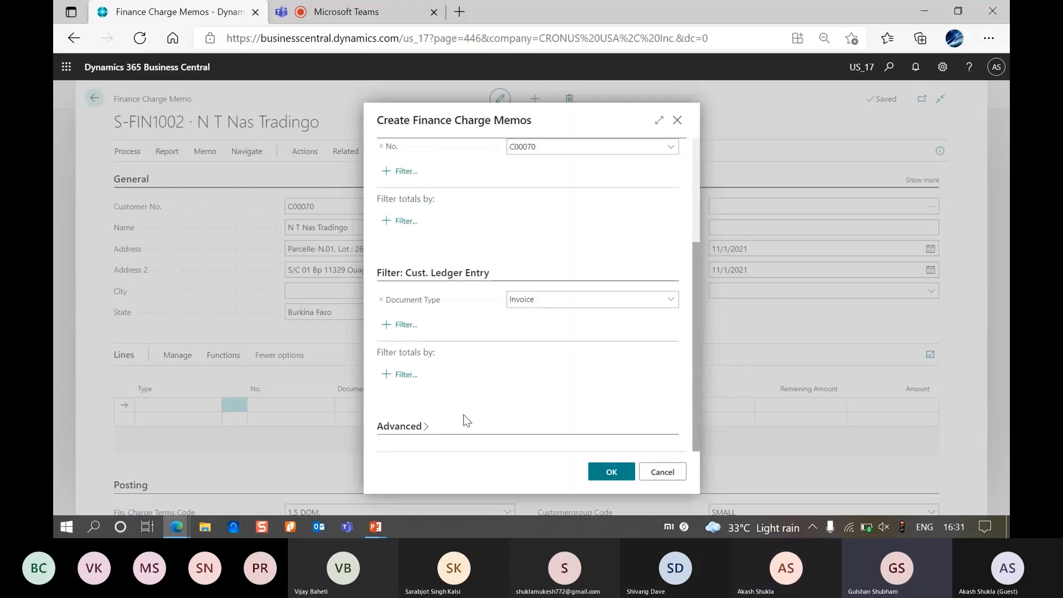
click(411, 433)
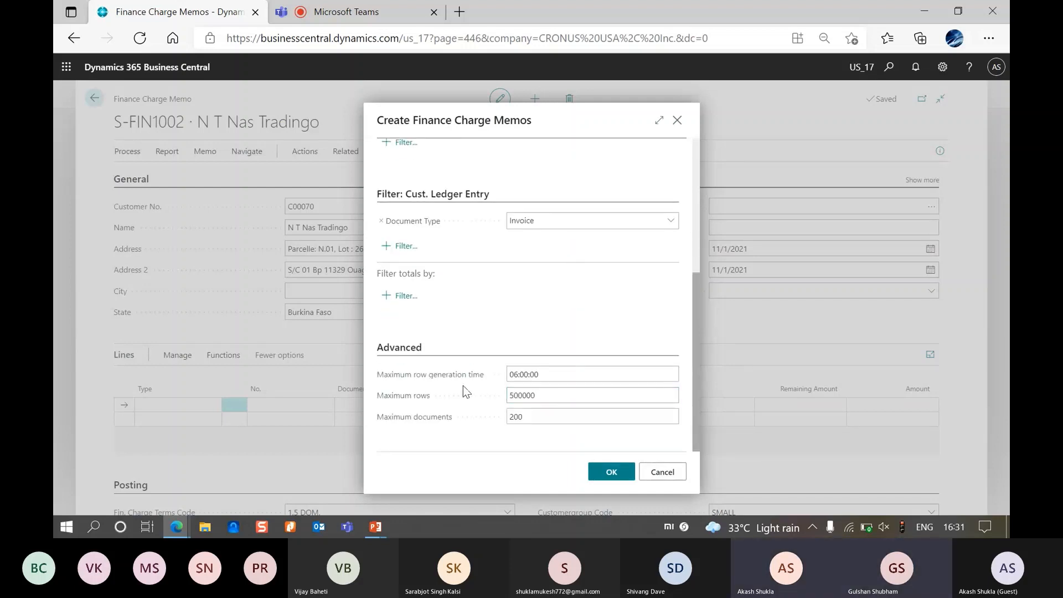
scroll(513, 365, up, 5)
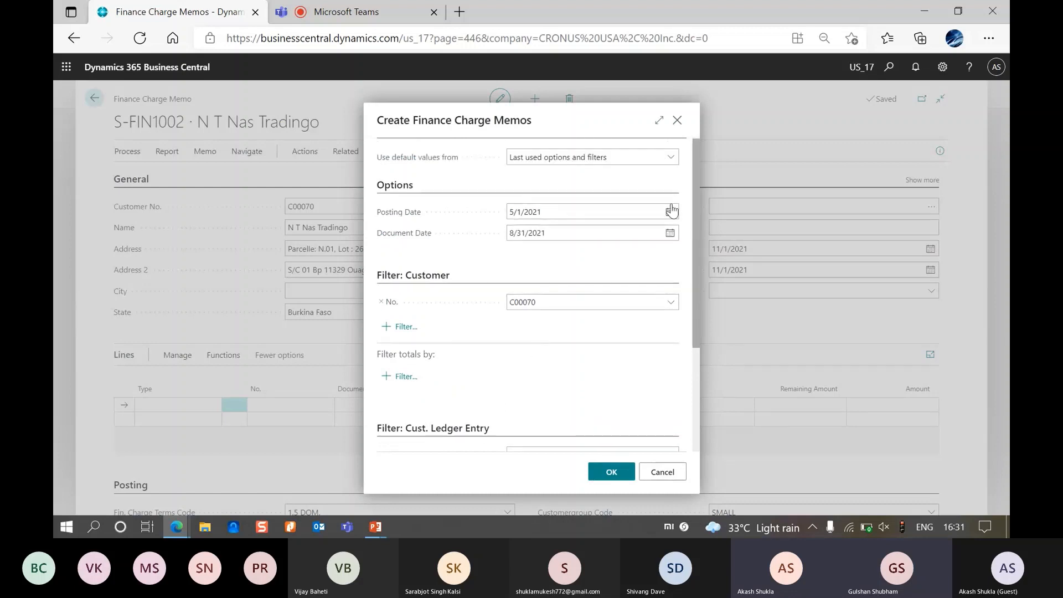
click(671, 211)
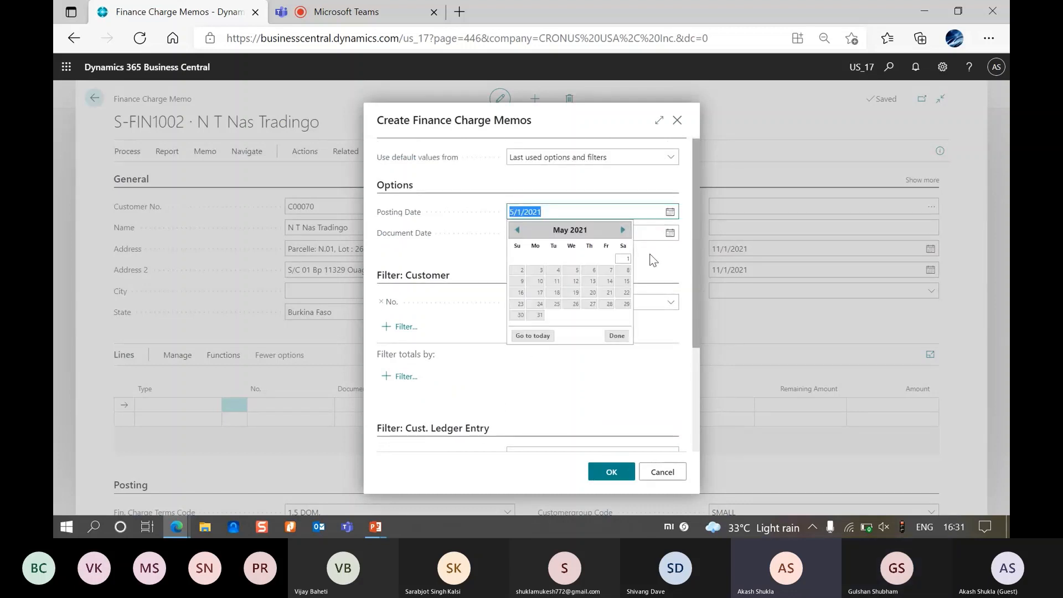
click(644, 257)
Look through the customer list for the number filter, keep N T Nas Tradingo and run the memo creation again.
click(551, 305)
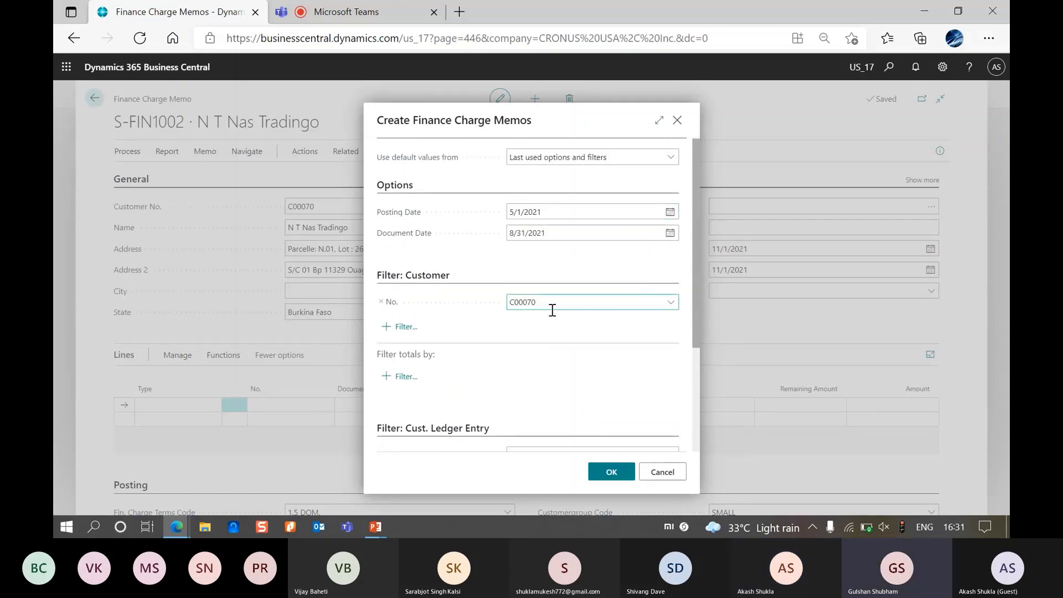
double_click(552, 305)
click(546, 305)
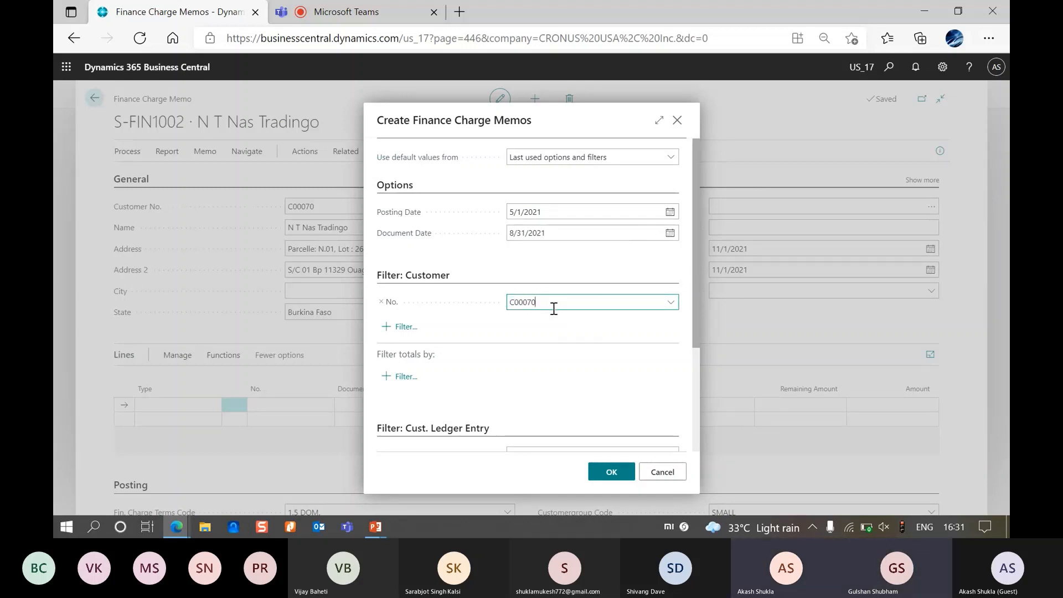
click(671, 302)
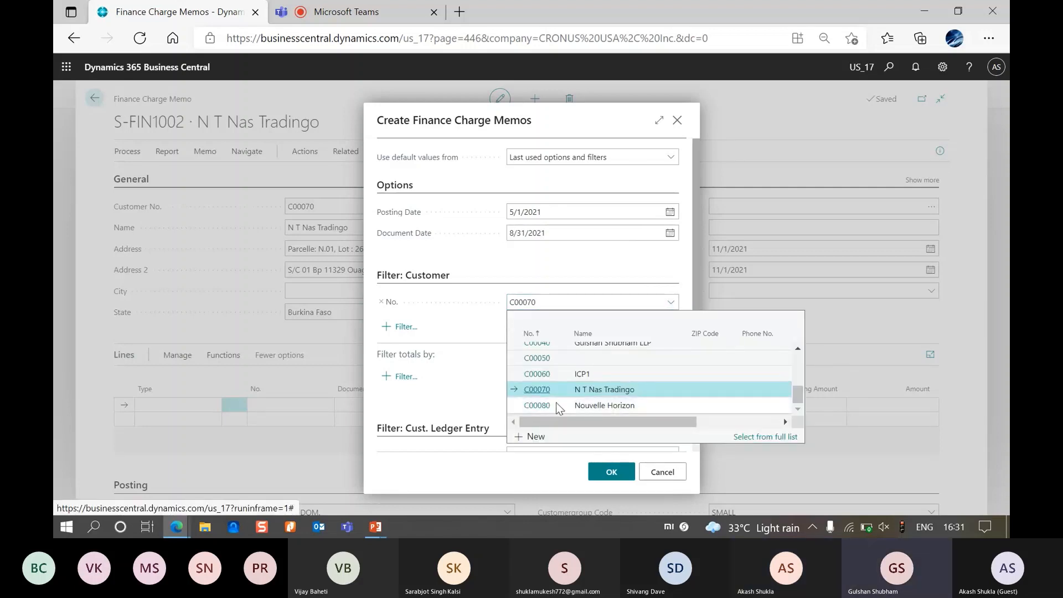
scroll(556, 404, up, 1)
scroll(556, 402, down, 1)
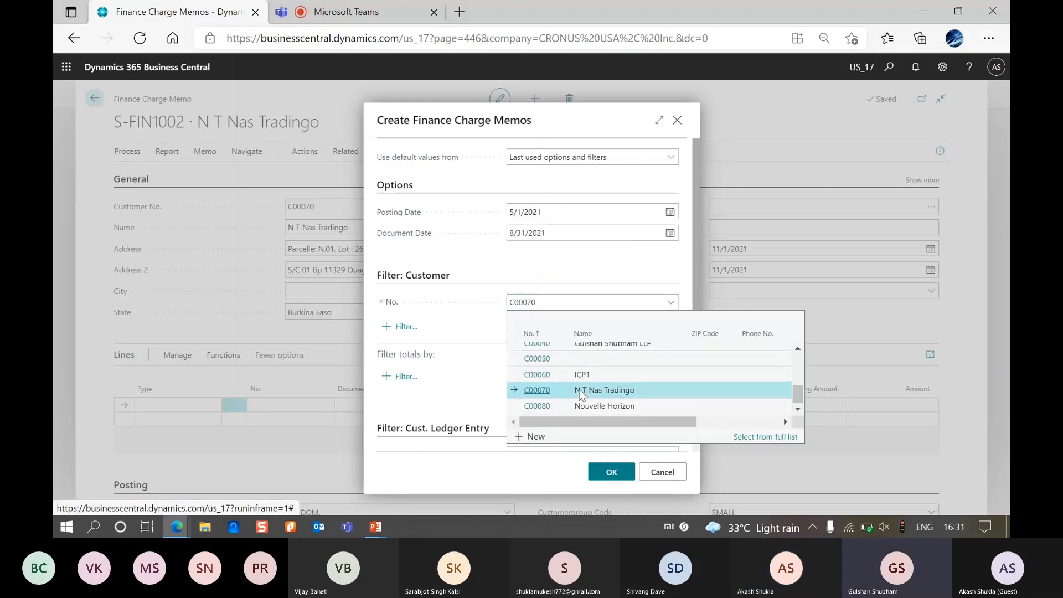
scroll(578, 389, up, 5)
scroll(579, 388, down, 1)
scroll(580, 395, up, 1)
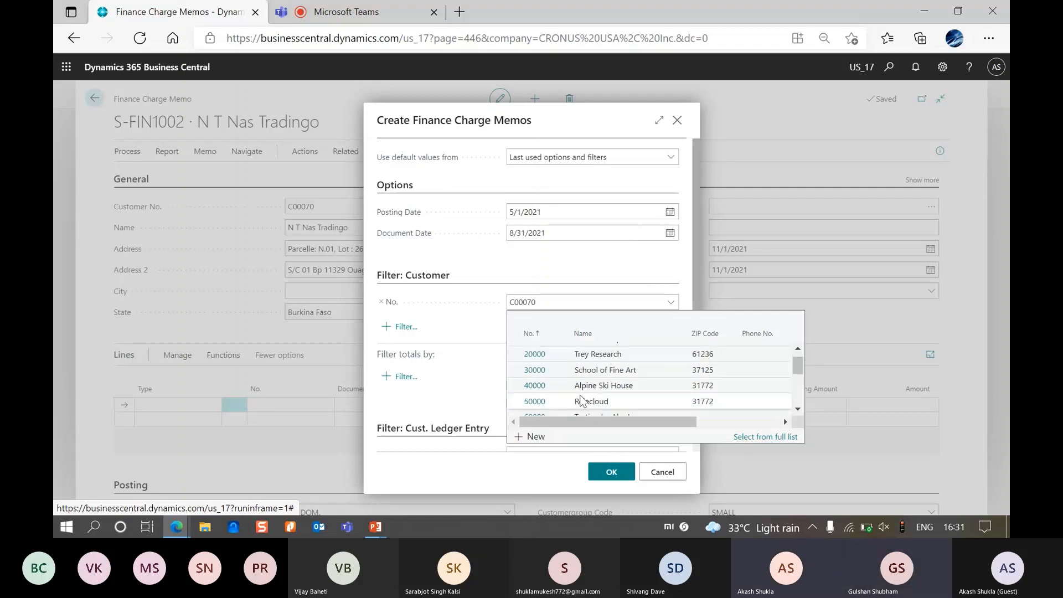
scroll(580, 400, down, 3)
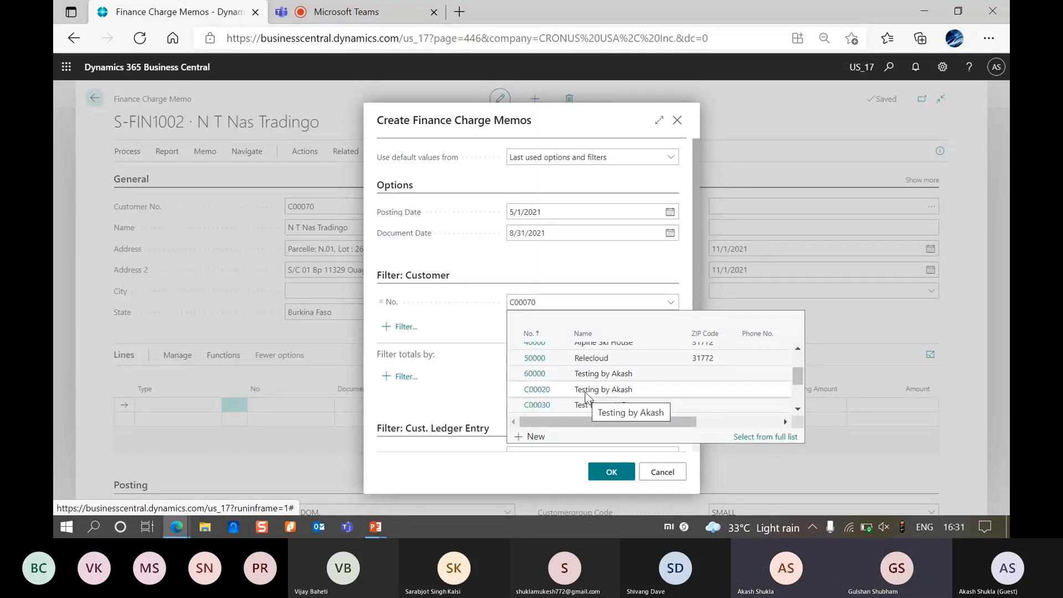
scroll(586, 395, down, 5)
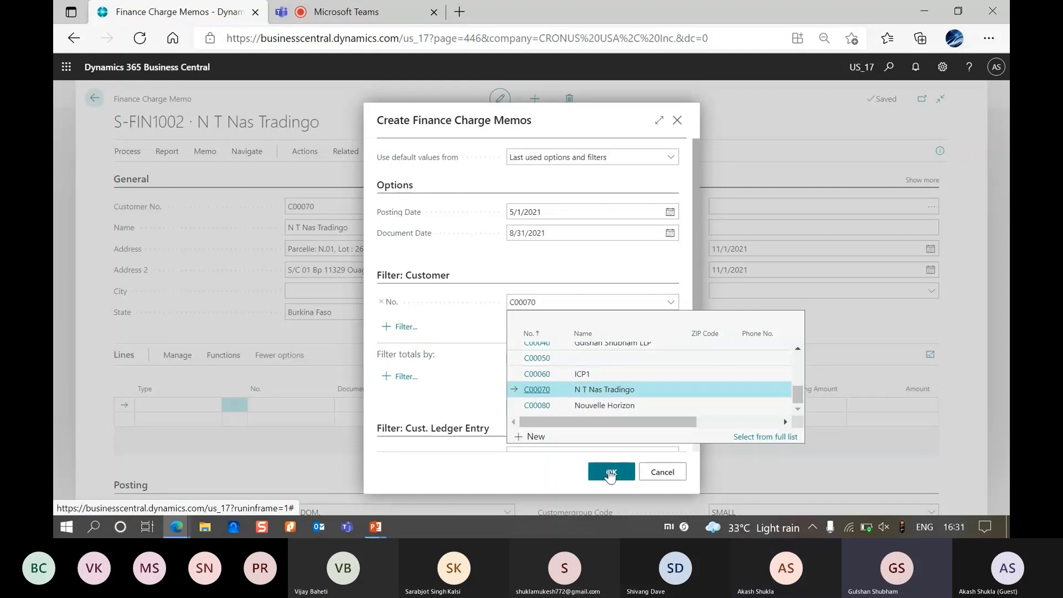
click(611, 472)
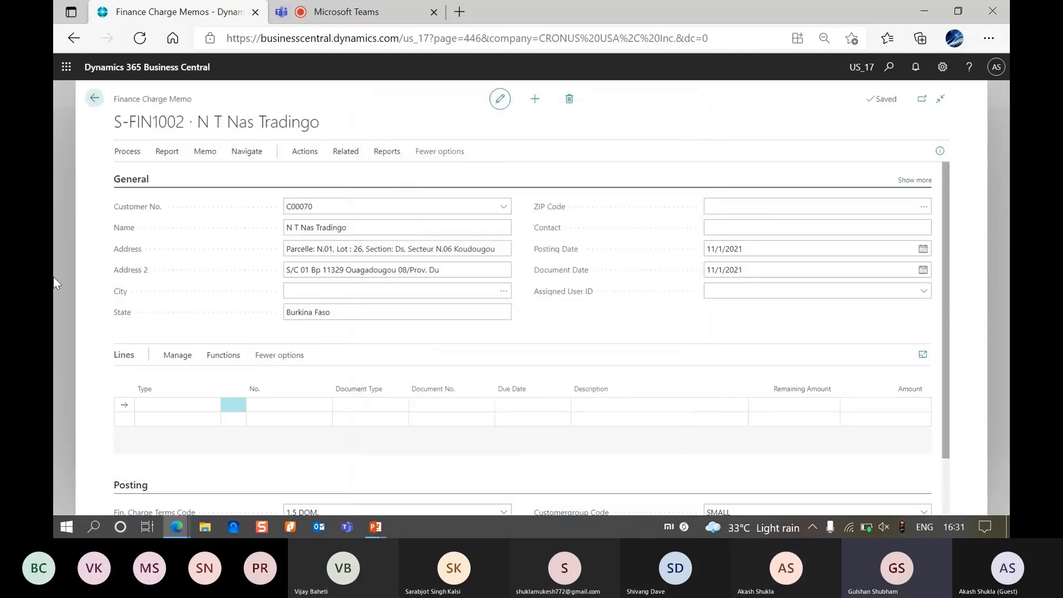
Reopen the Create Finance Charge Memos options and set the posting date to 11/1/2021.
click(127, 151)
click(174, 177)
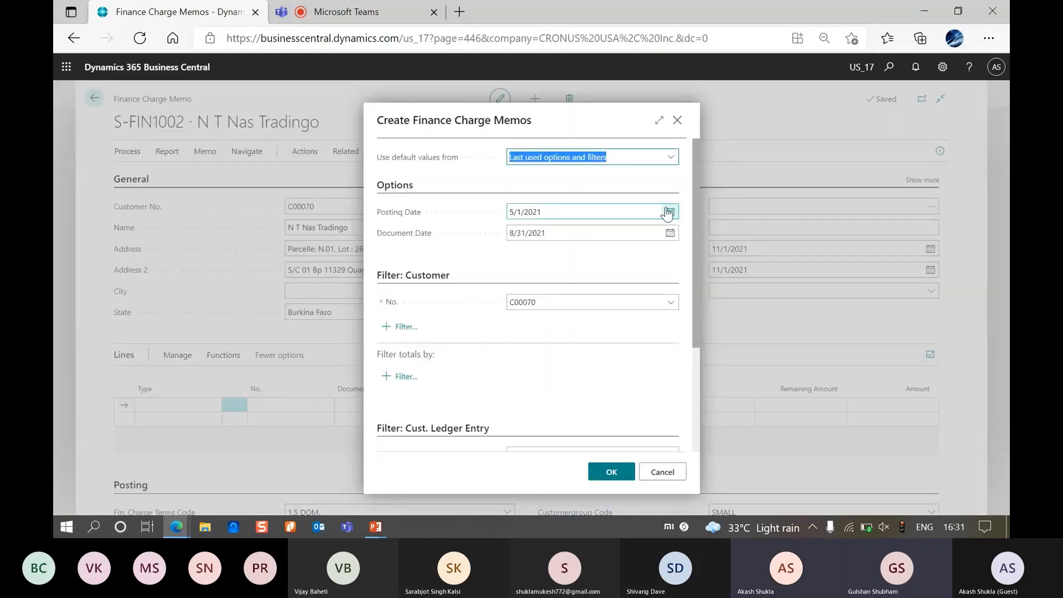
click(669, 213)
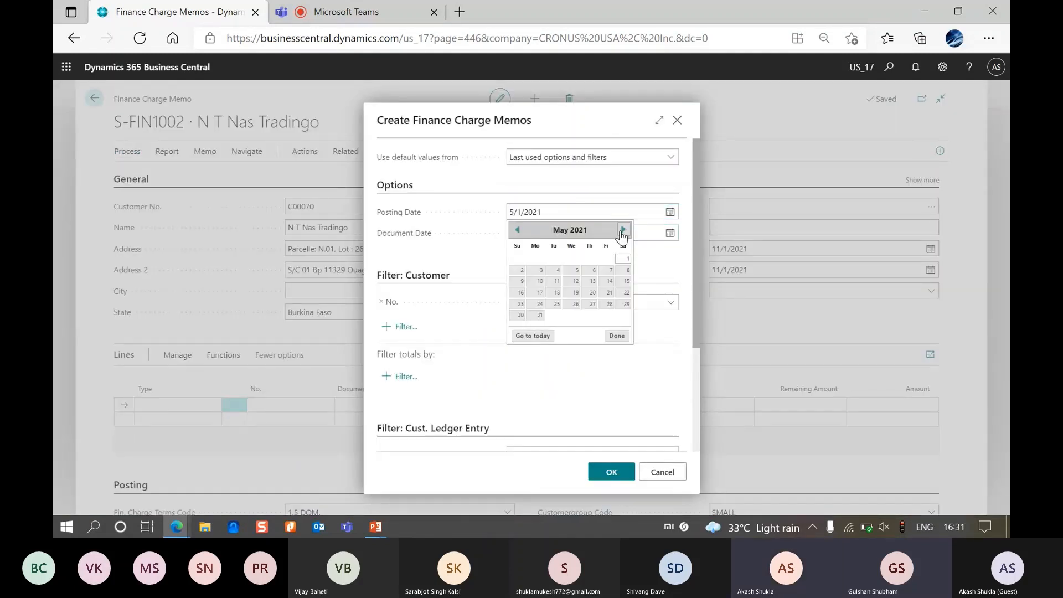
click(623, 230)
click(623, 230)
click(623, 230)
click(623, 230)
click(623, 230)
click(623, 230)
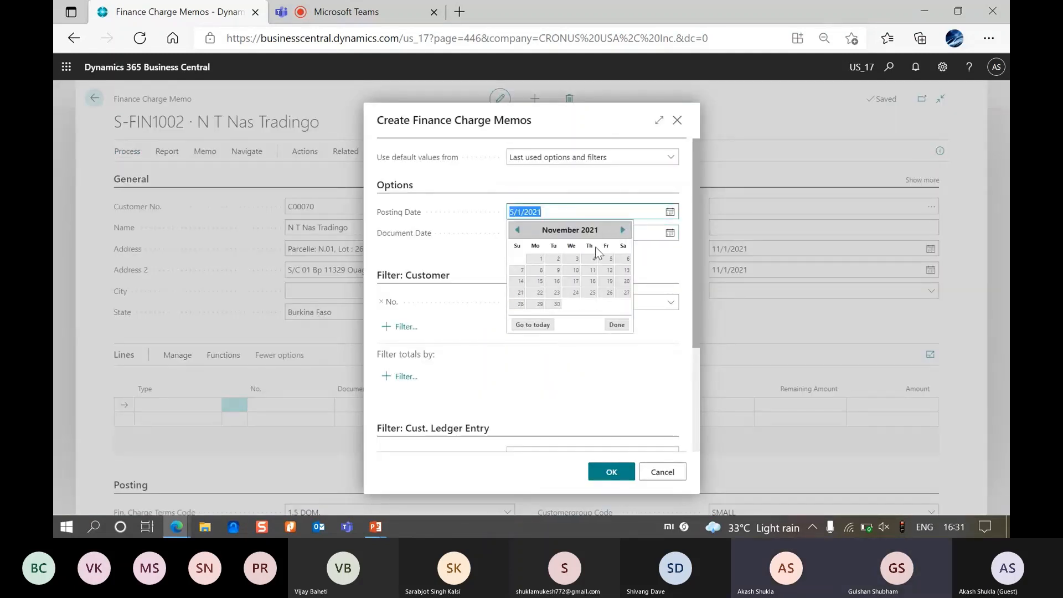
click(539, 258)
Set the document date to 11/1/2021 and run the finance charge memo creation.
click(677, 238)
click(671, 234)
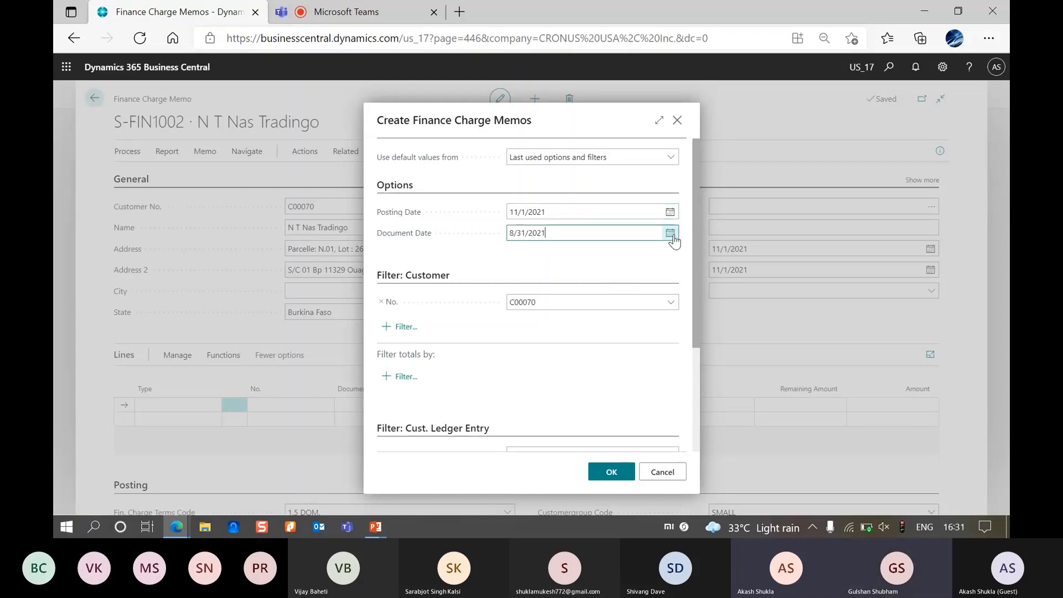
click(640, 254)
click(670, 235)
click(669, 235)
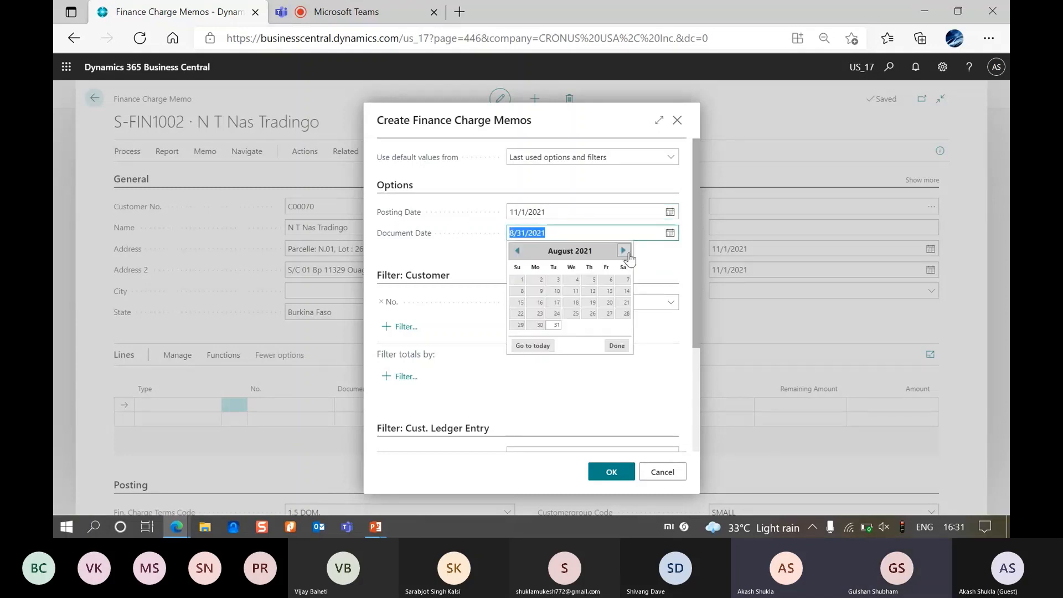
click(623, 250)
click(623, 251)
click(623, 251)
click(623, 250)
click(518, 250)
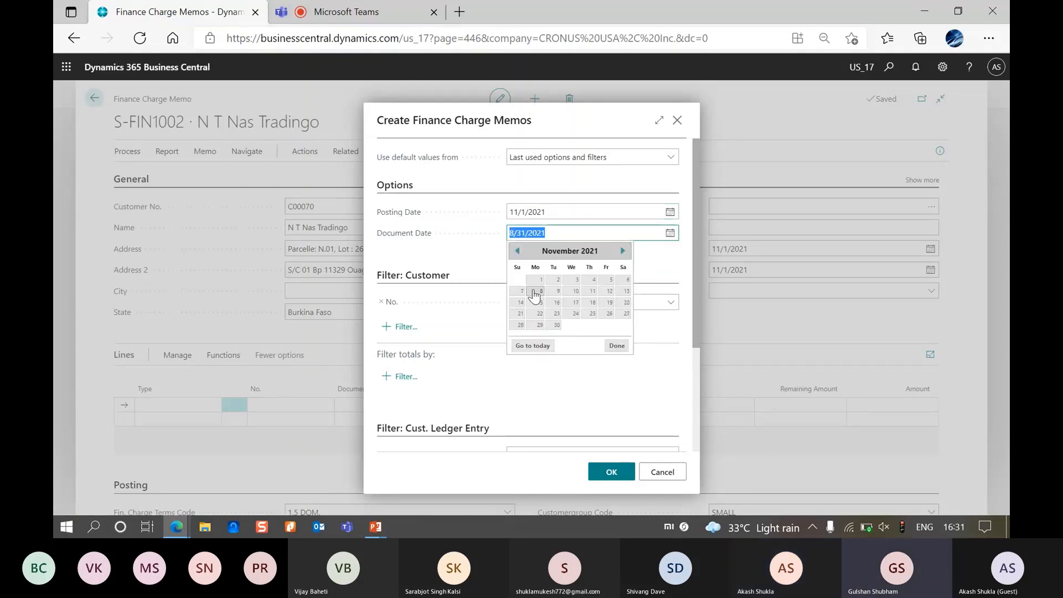
click(538, 282)
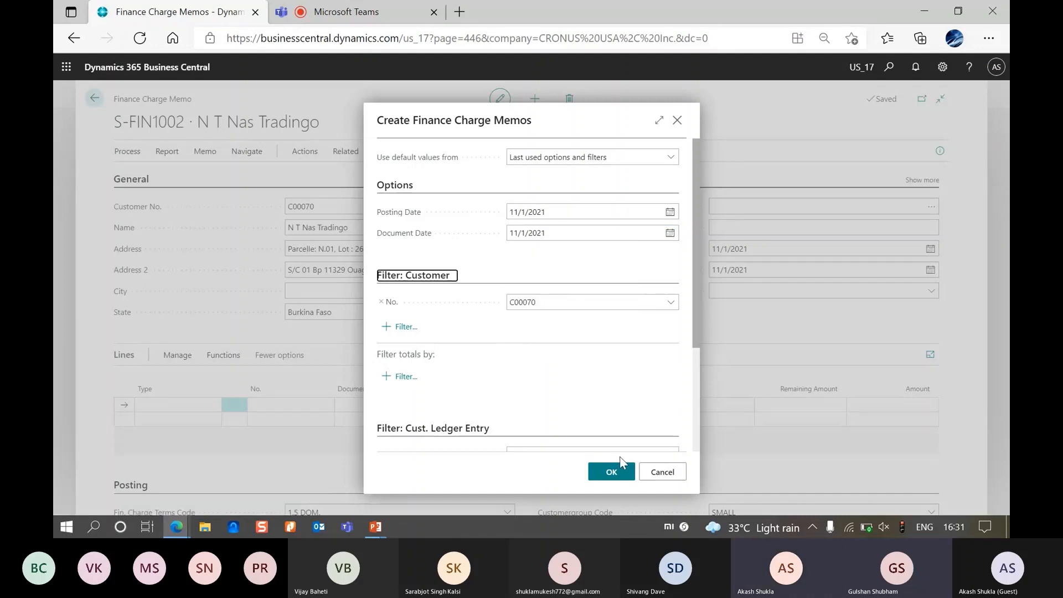
click(615, 470)
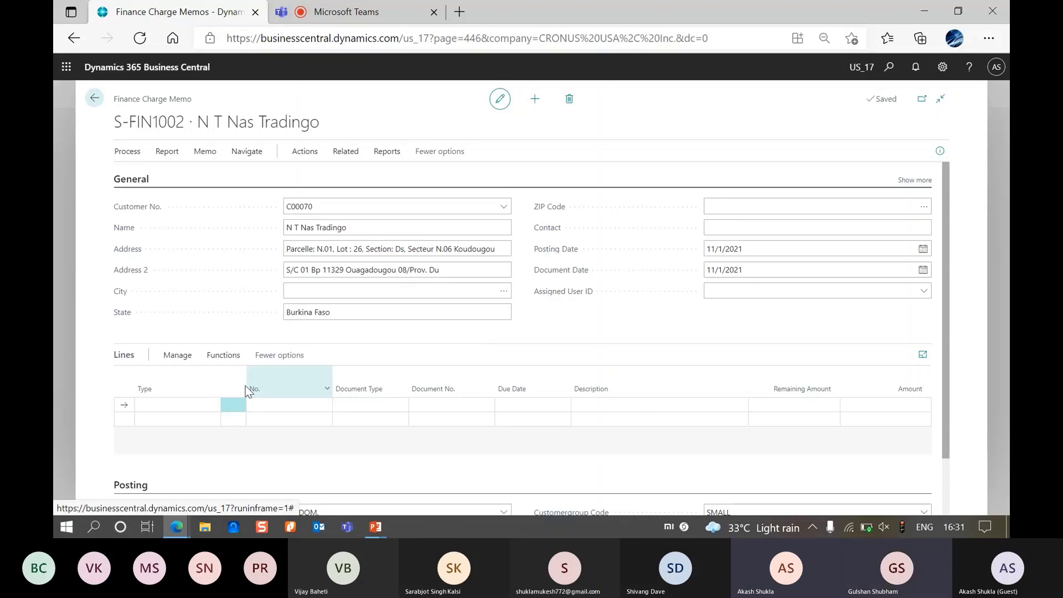
Start the first finance charge memo line with type Customer Ledger Entry and document type Invoice.
click(212, 404)
click(194, 441)
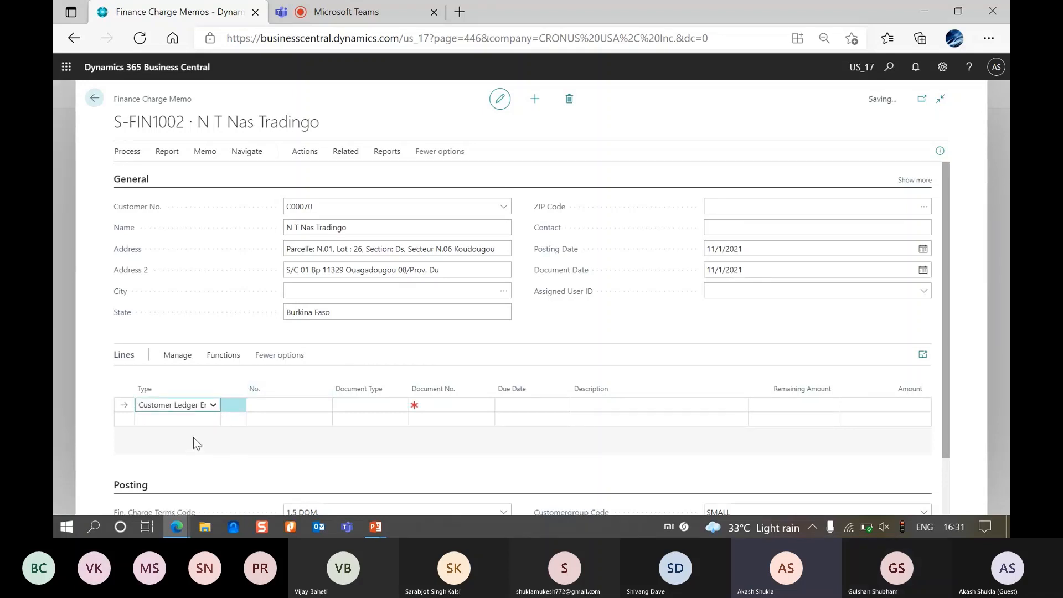
click(361, 405)
click(366, 441)
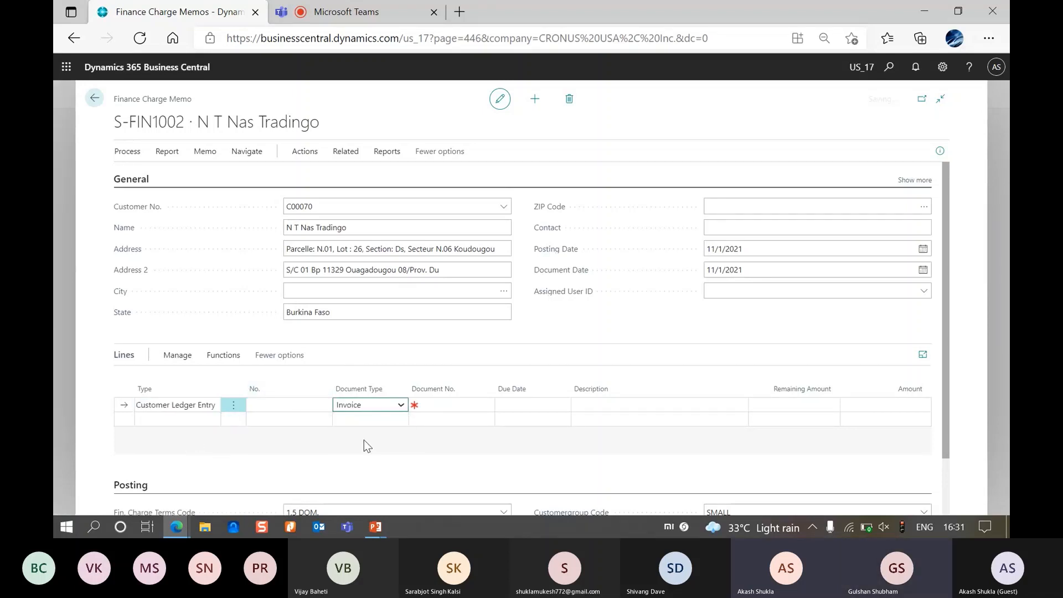
Look up the customer's ledger entries and assign the 7/9/2021 invoice of 11,721.60 as the line's document number.
click(484, 410)
click(483, 410)
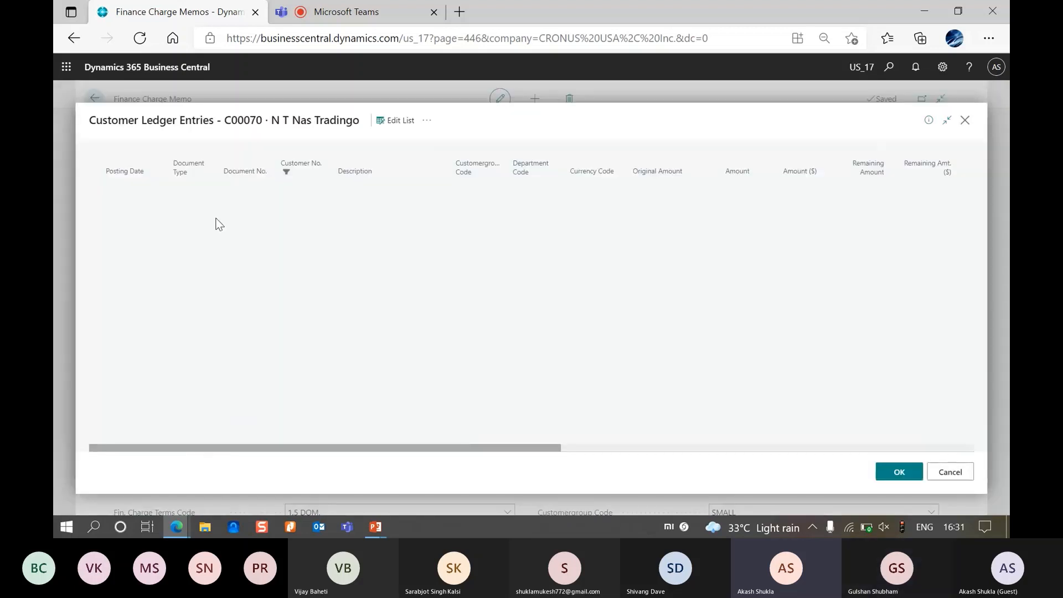
click(213, 218)
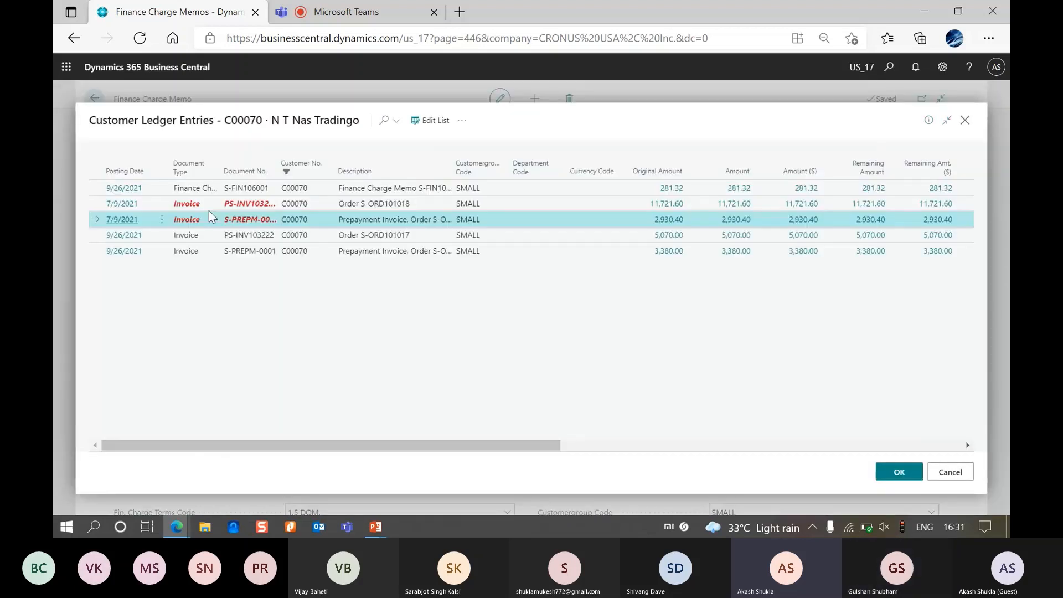
click(126, 209)
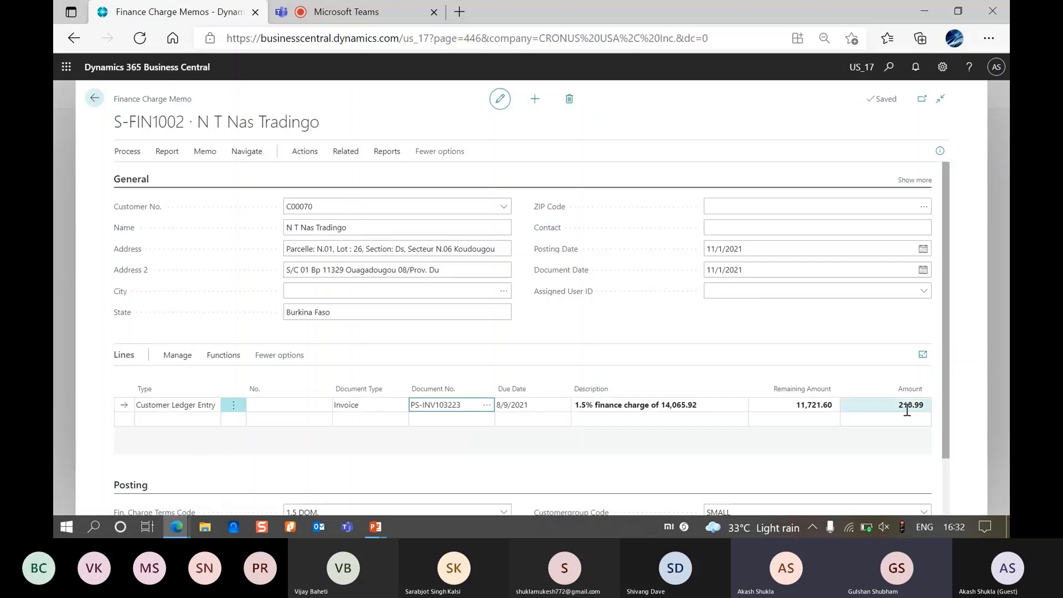
scroll(646, 434, down, 1)
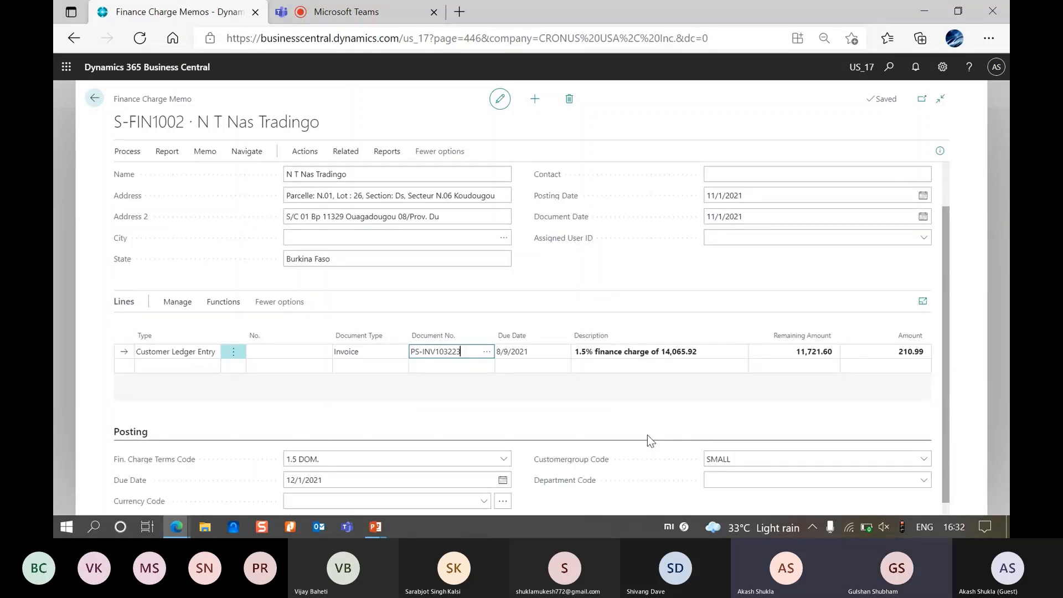
Search for the customer posting groups and open the Customer Posting Groups page.
click(888, 71)
text(cust )
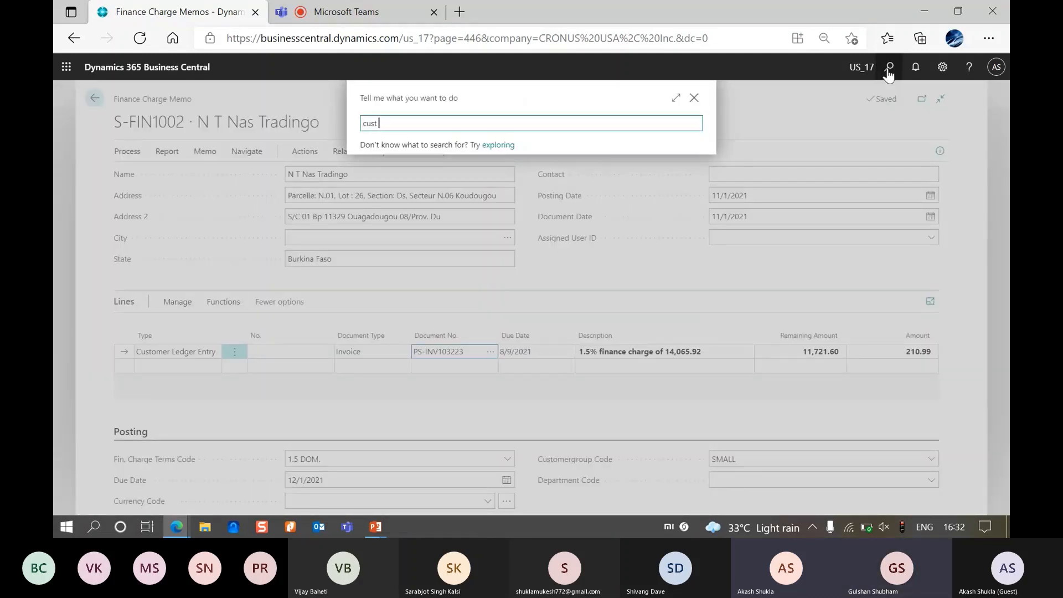
text(pos se)
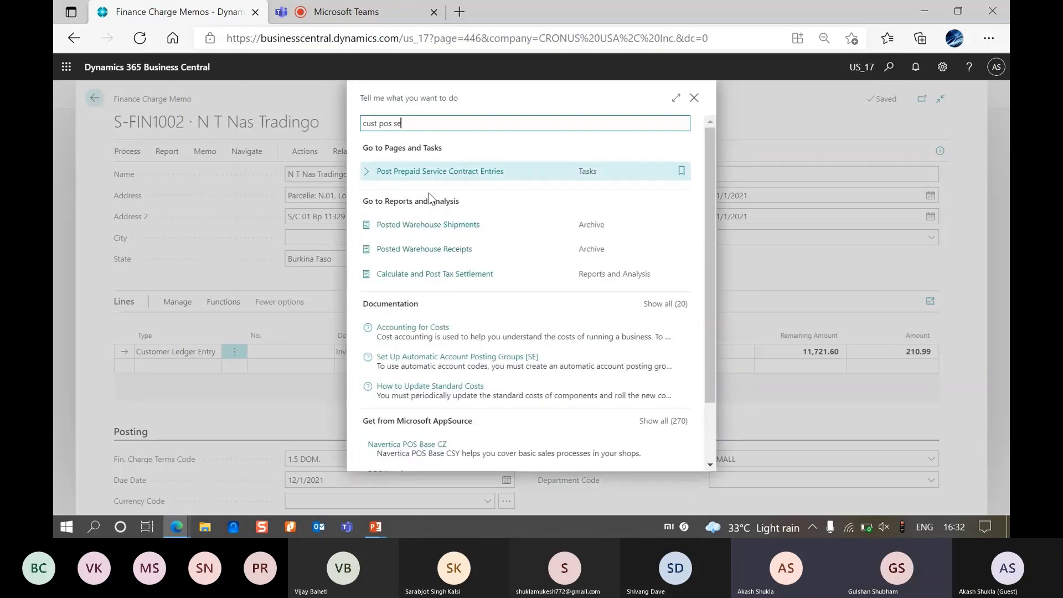
key(BackSpace)
key(BackSpace)
key(BackSpace)
text(g)
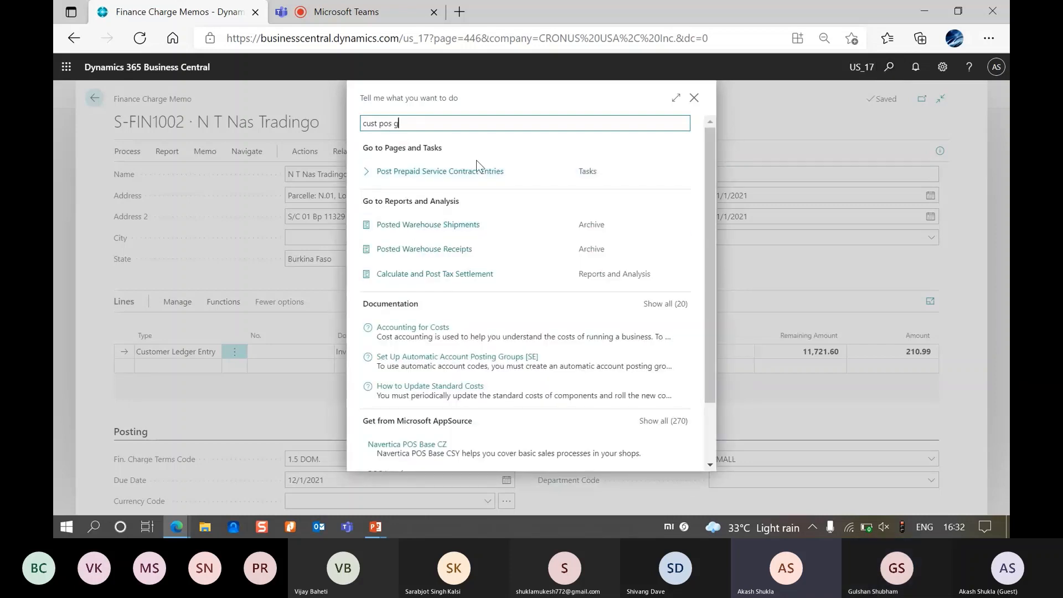
click(431, 232)
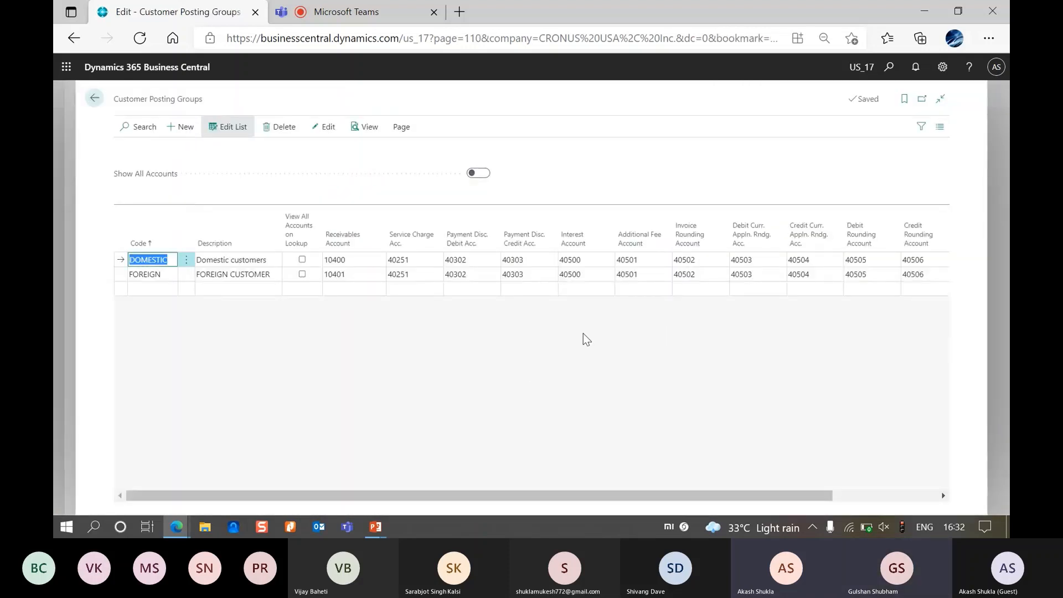
Examine the interest account of the FOREIGN posting group and the remaining account columns, then return to the memo line's amount.
click(577, 273)
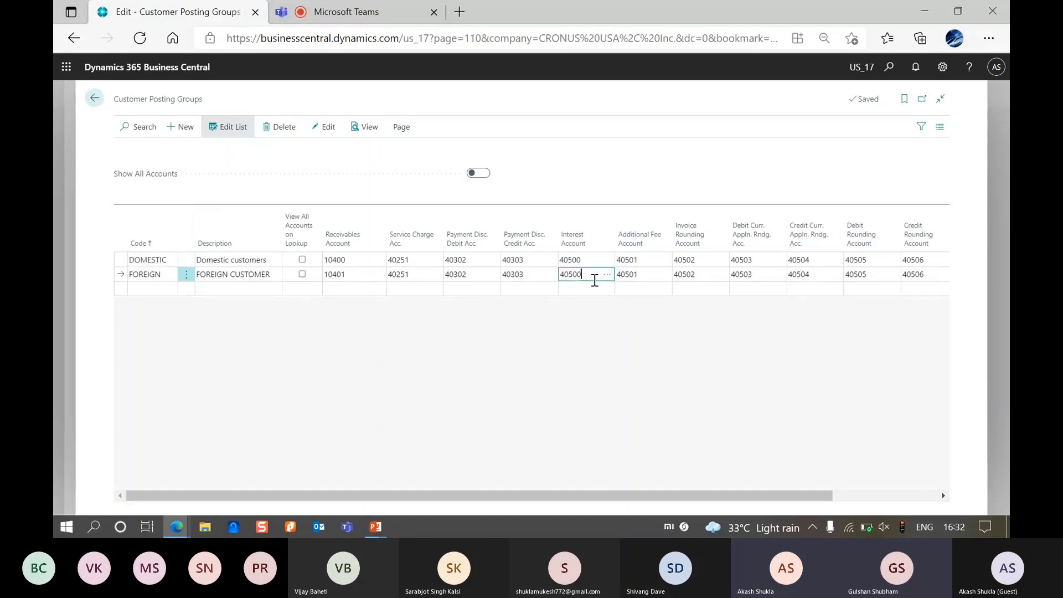
drag(743, 491, 938, 500)
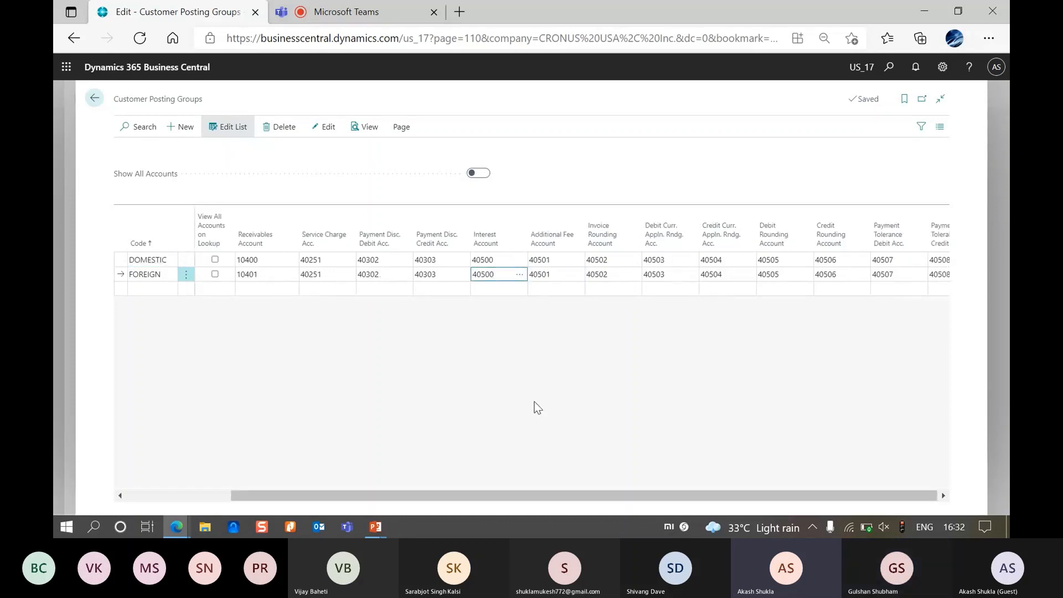
click(55, 210)
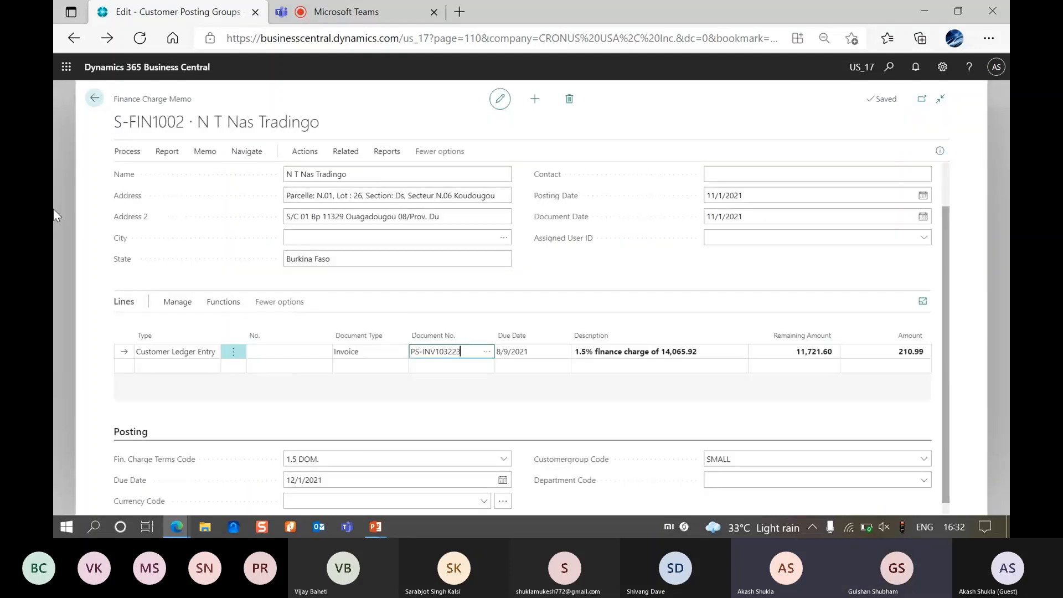
click(891, 355)
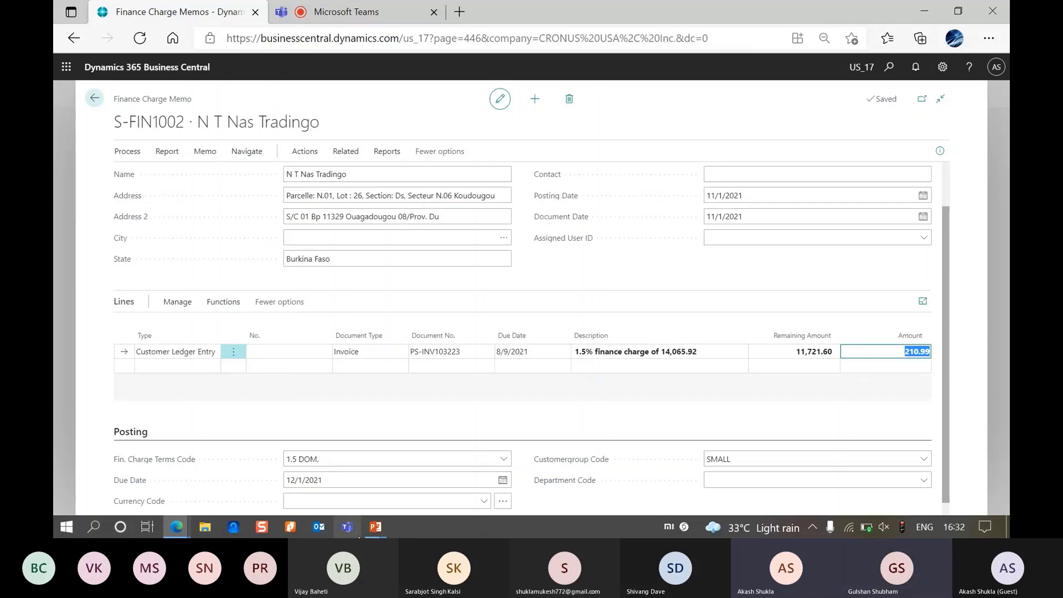
Switch to the PowerPoint slide show and advance from the posting group diagram to the closing Thanks! slide.
click(379, 532)
click(436, 492)
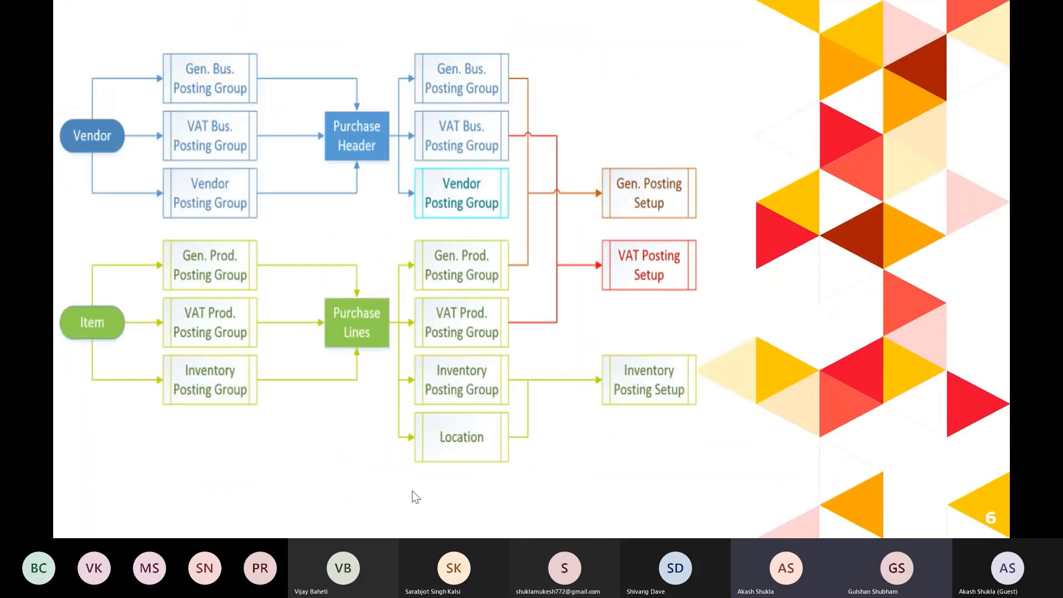
click(412, 491)
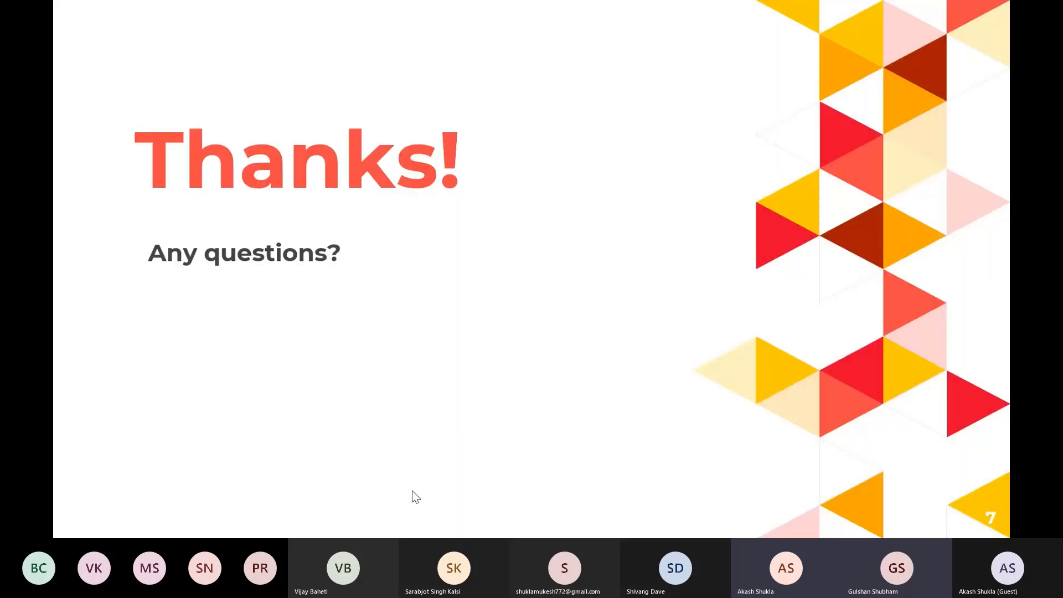